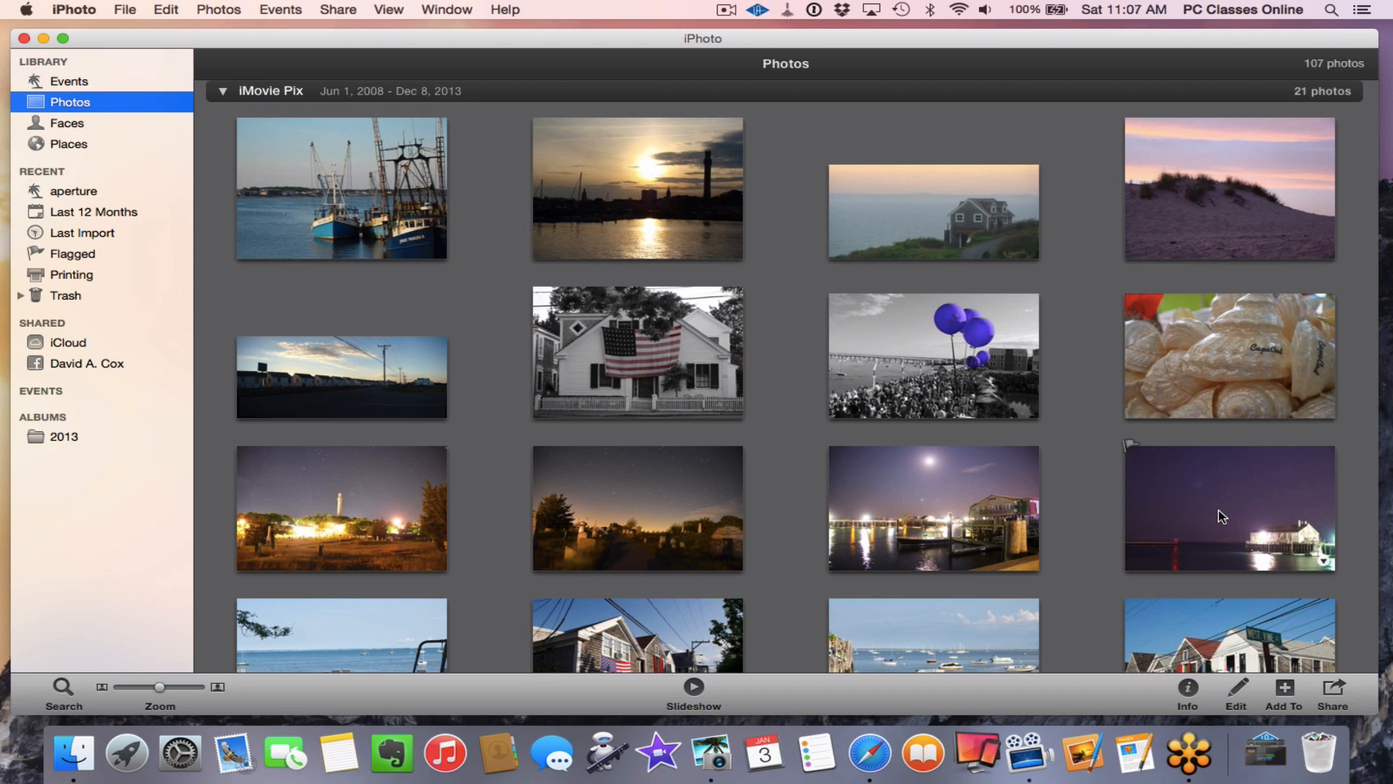
{"action": "left_click", "coordinate": [1102, 15]}
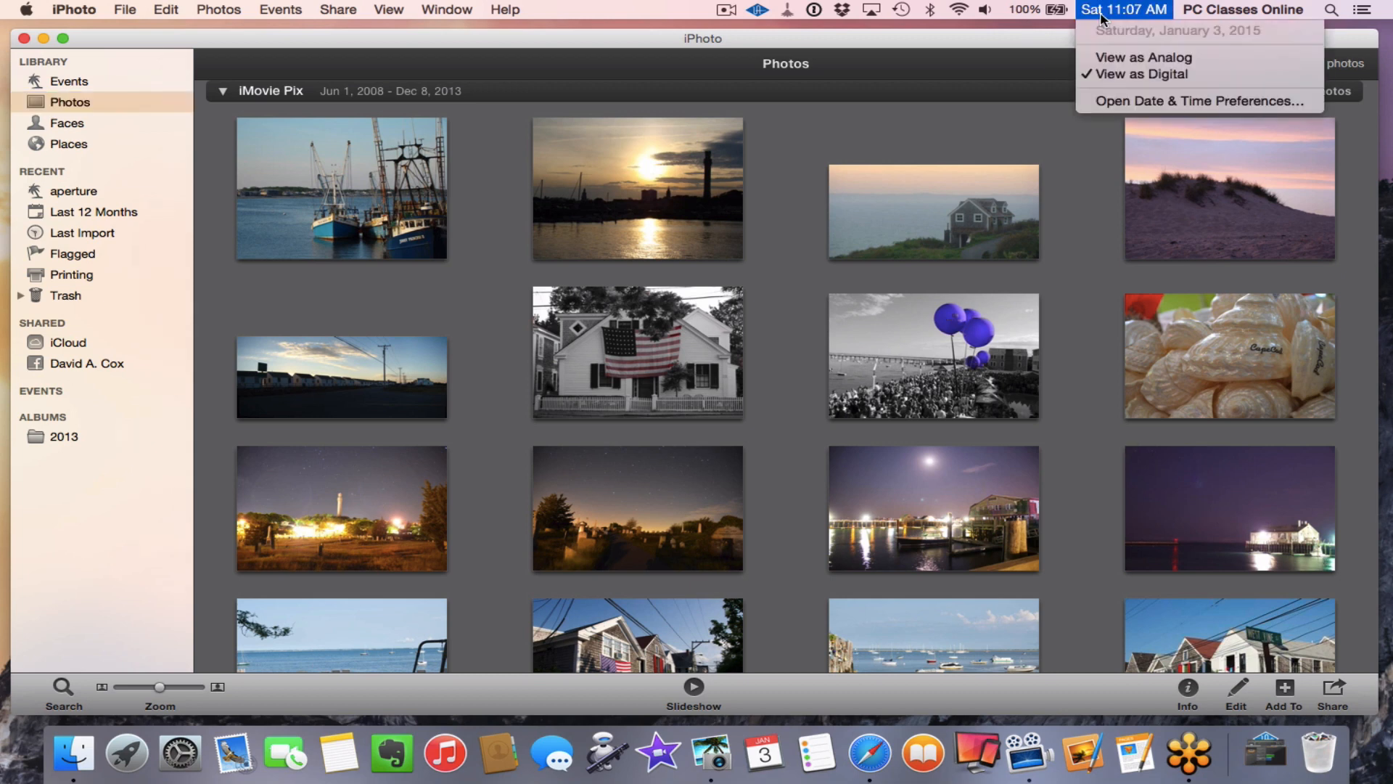
{"action": "left_click", "coordinate": [924, 128]}
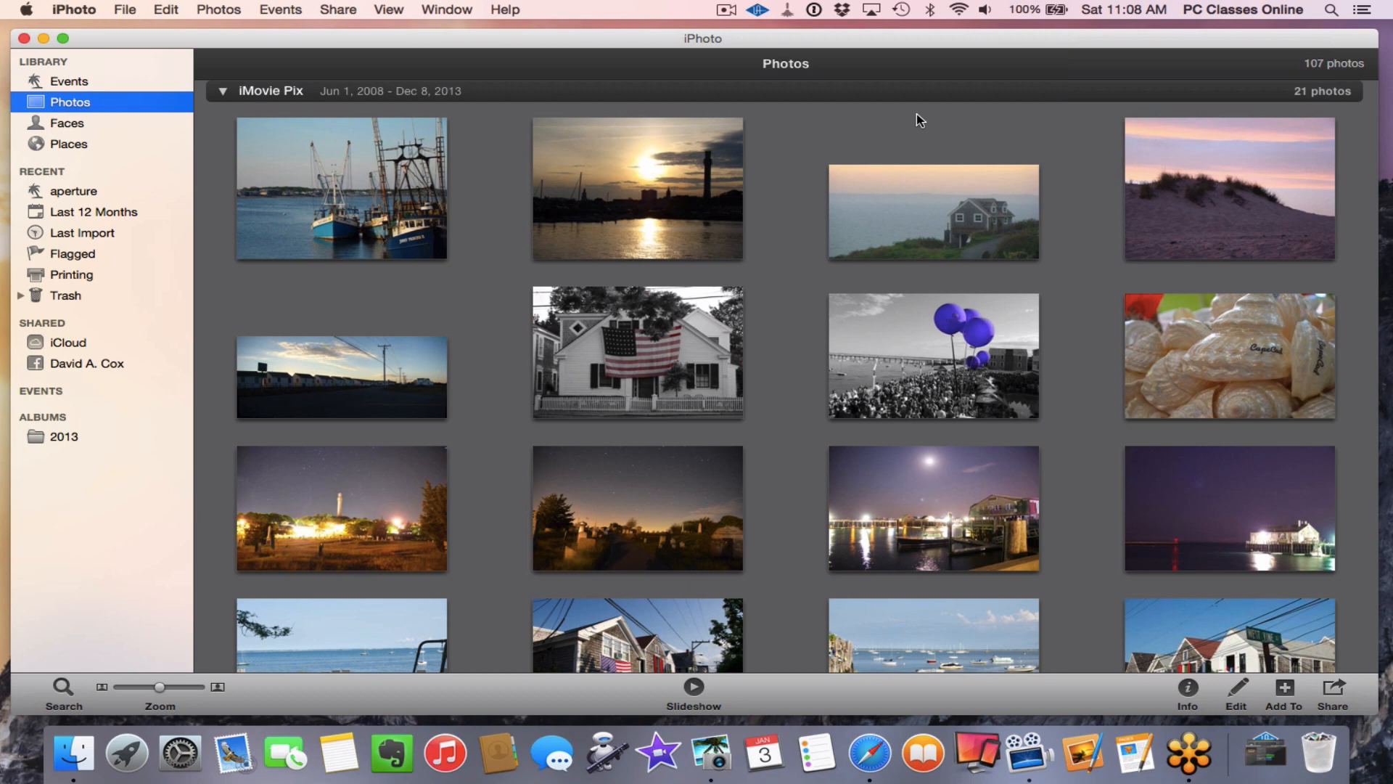
{"action": "left_click", "coordinate": [785, 191]}
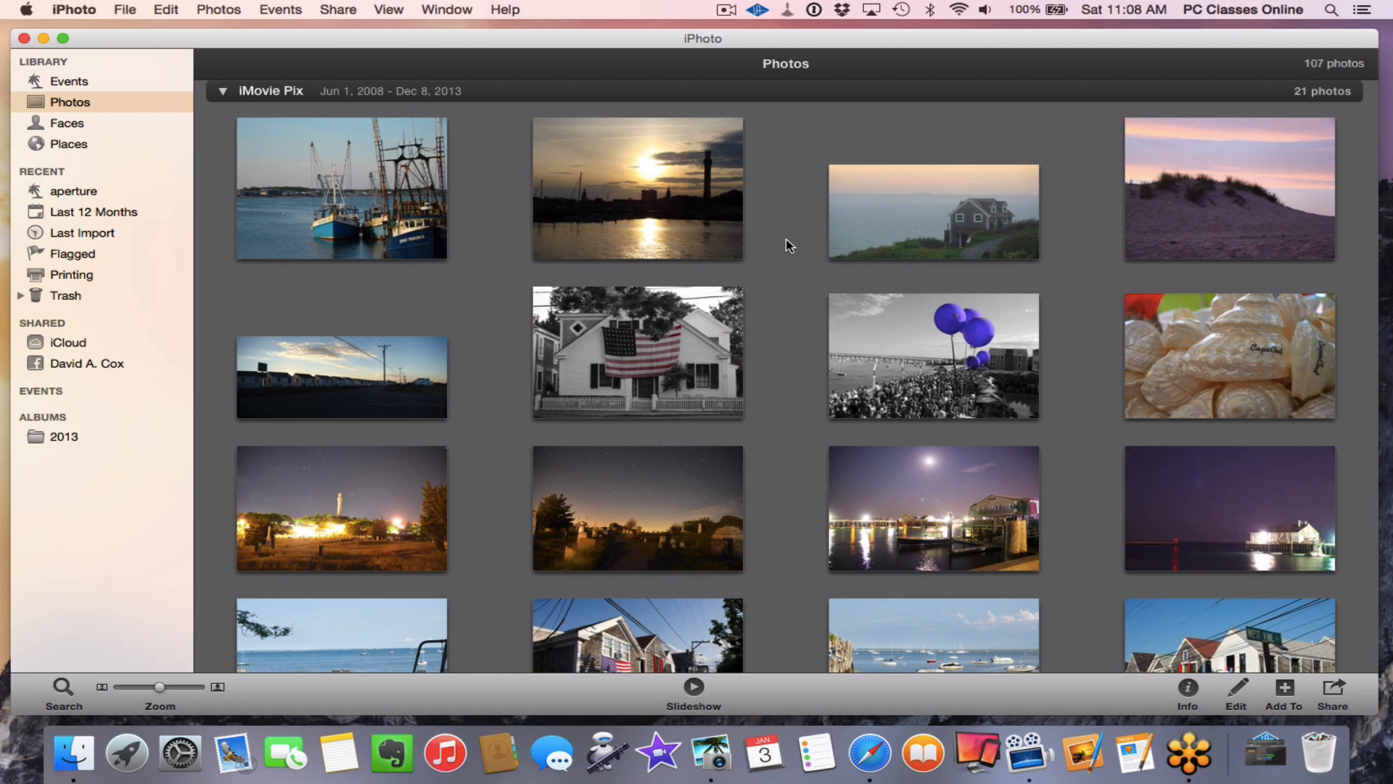
Step: Browse the library by Events, Photos, Faces and Places, and return to the Photos view
{"action": "mouse_move", "coordinate": [688, 241]}
{"action": "left_click", "coordinate": [64, 81]}
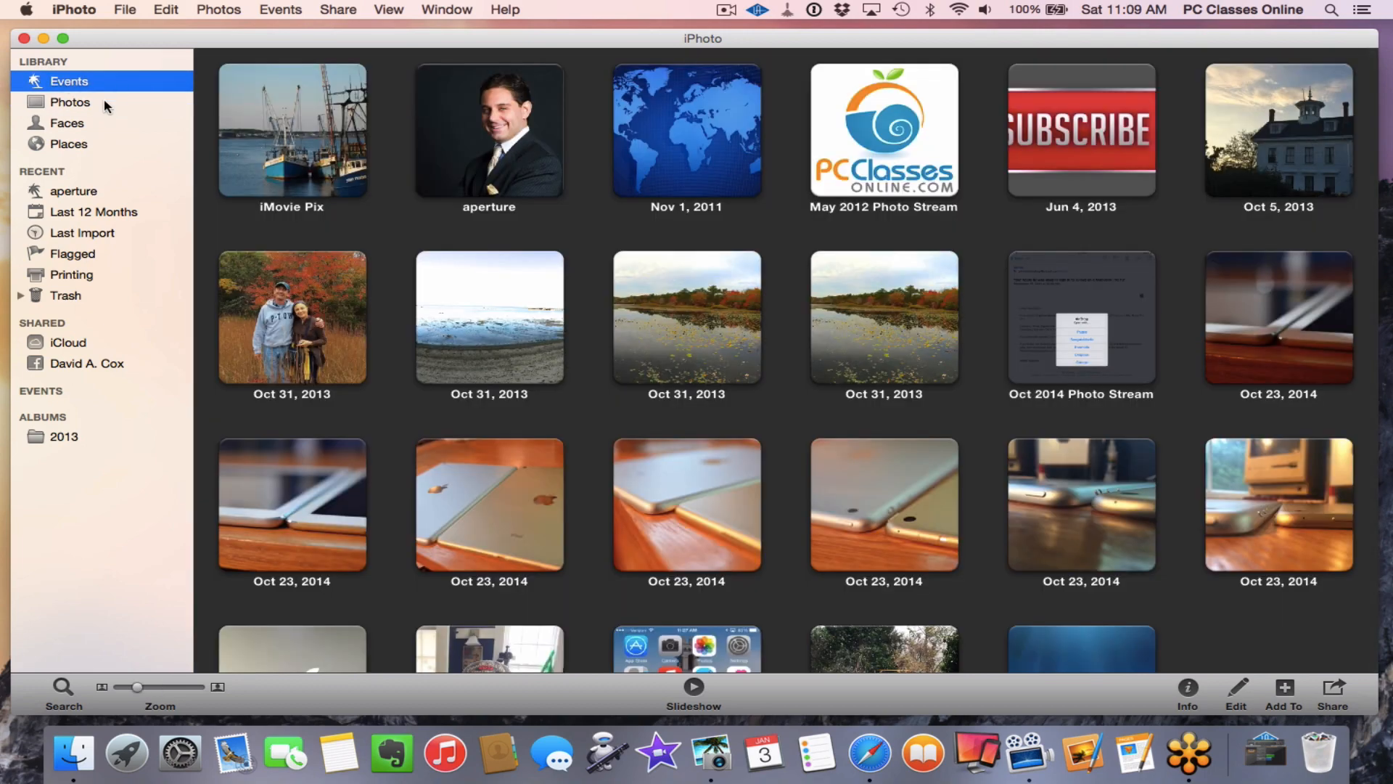
{"action": "left_click", "coordinate": [103, 103]}
{"action": "left_click", "coordinate": [98, 123]}
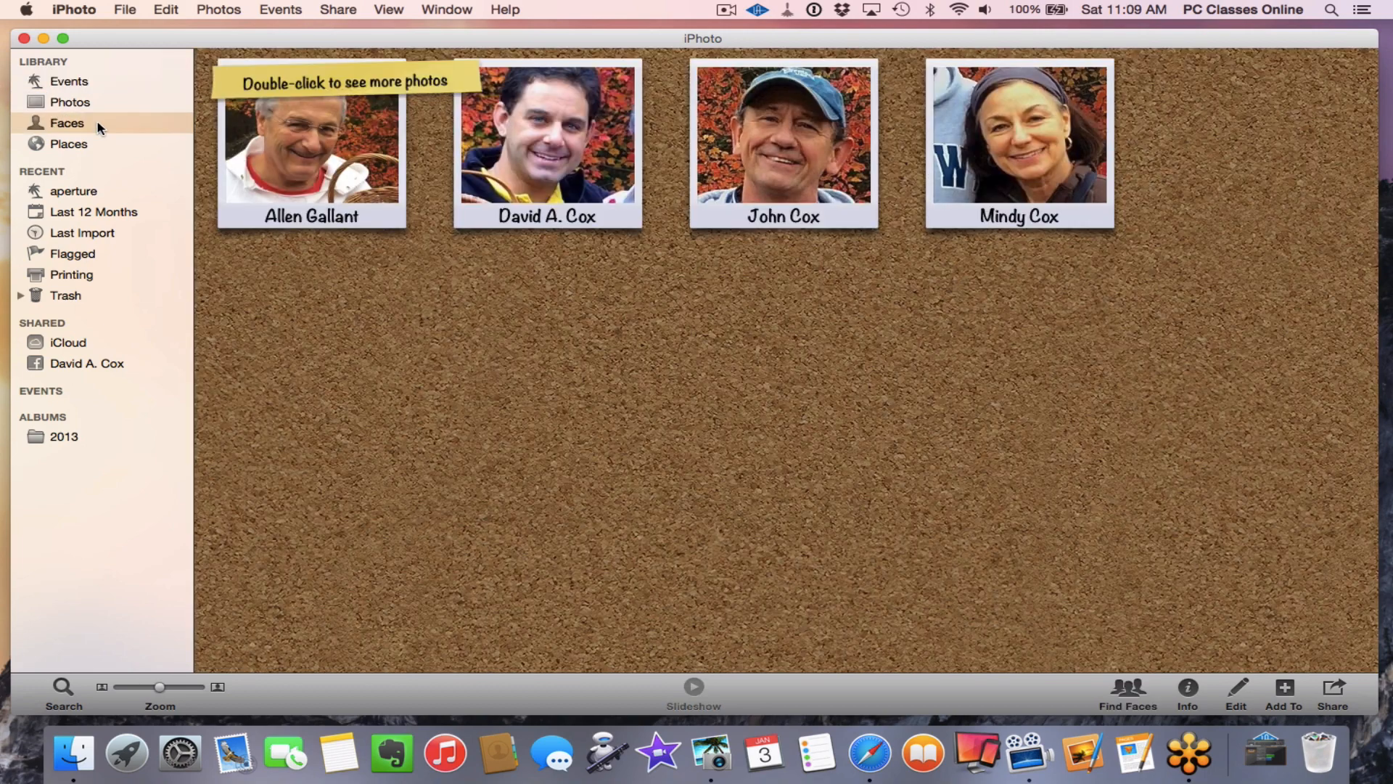
{"action": "left_click", "coordinate": [101, 143]}
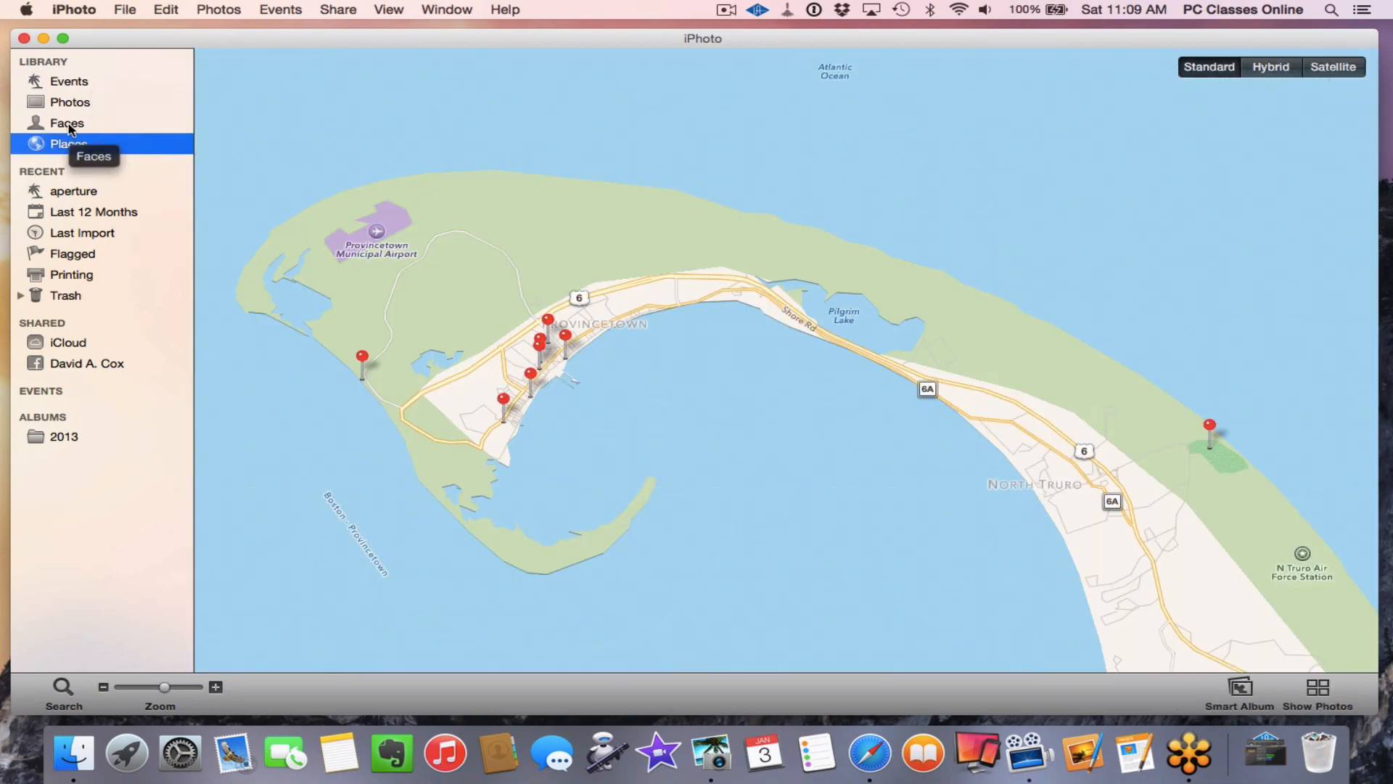
{"action": "left_click", "coordinate": [108, 102]}
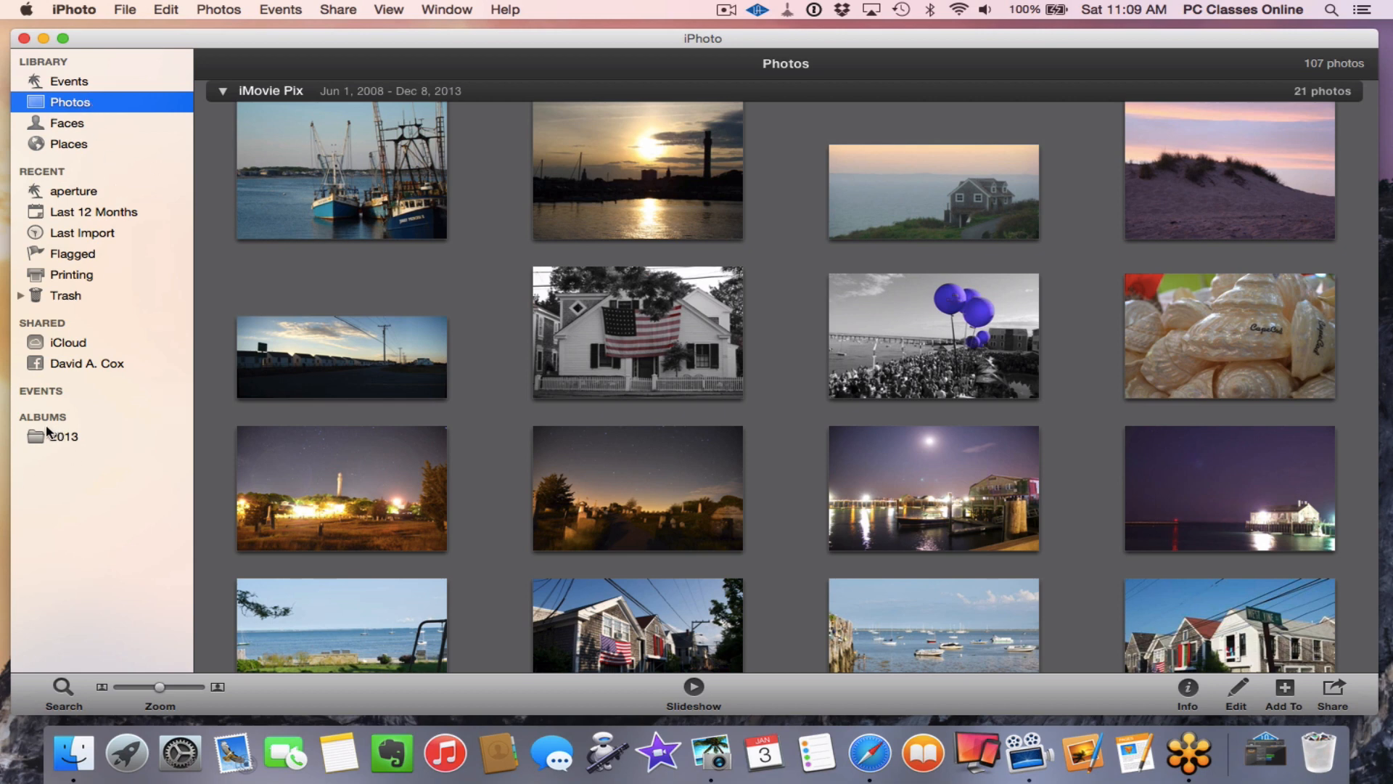
{"action": "left_click", "coordinate": [95, 88]}
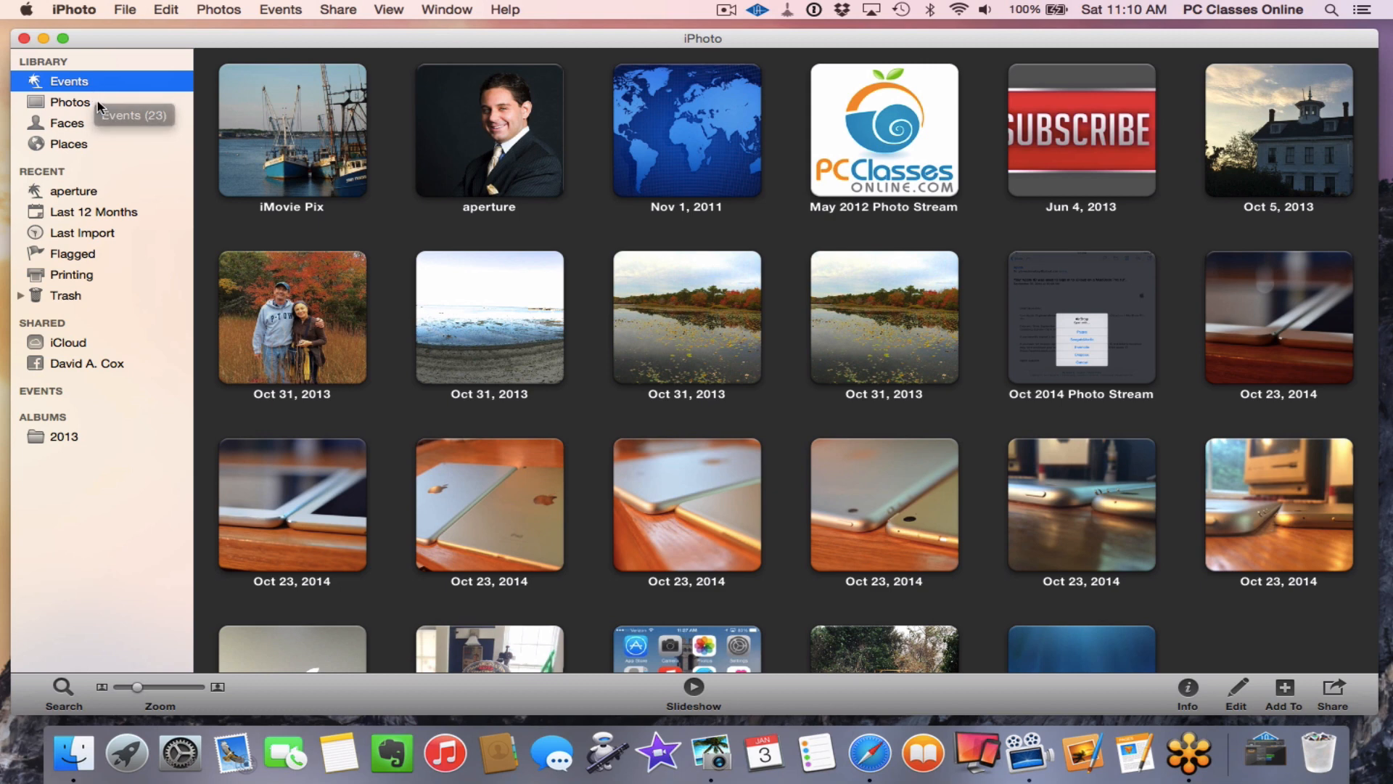
{"action": "left_click", "coordinate": [98, 103]}
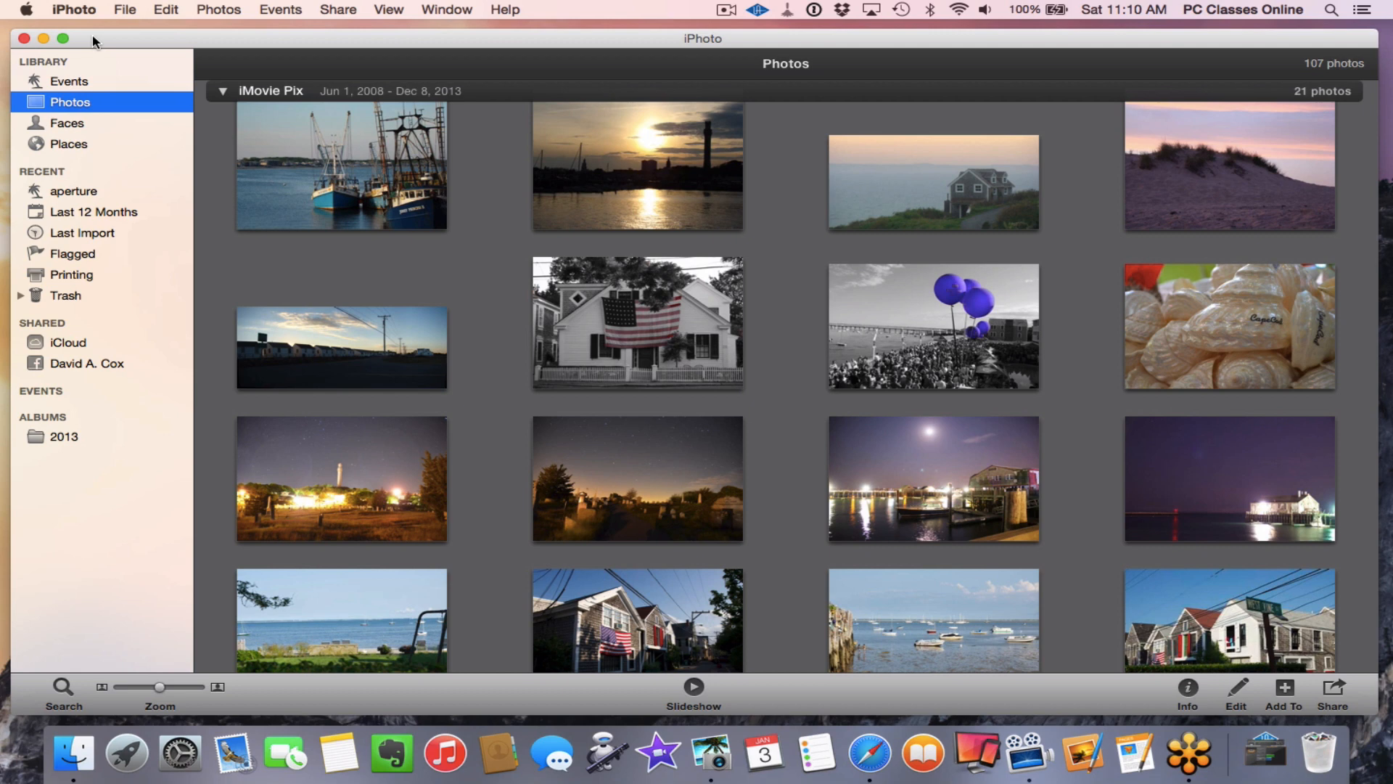
Step: Open the iPhoto preferences and choose No application as what opens when a camera is connected
{"action": "left_click", "coordinate": [86, 15]}
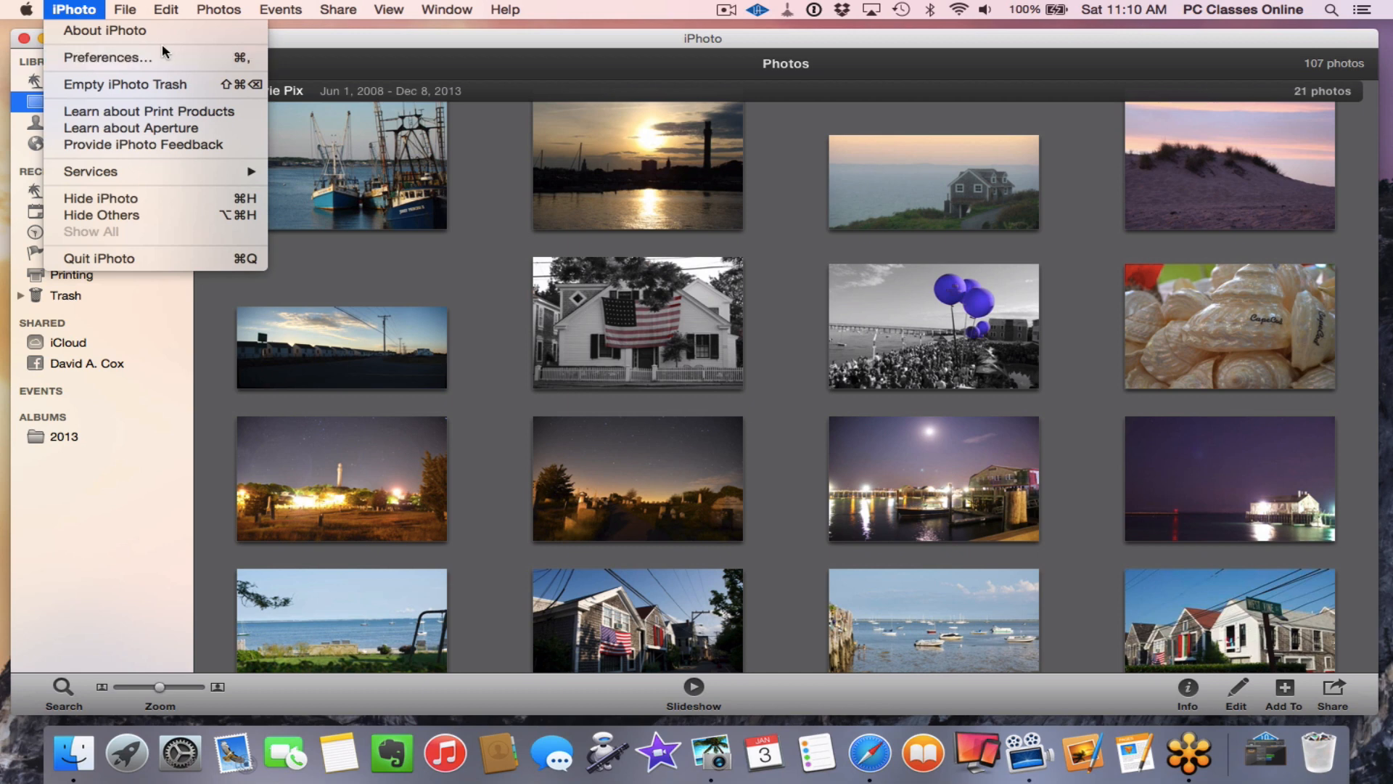
{"action": "left_click", "coordinate": [222, 61]}
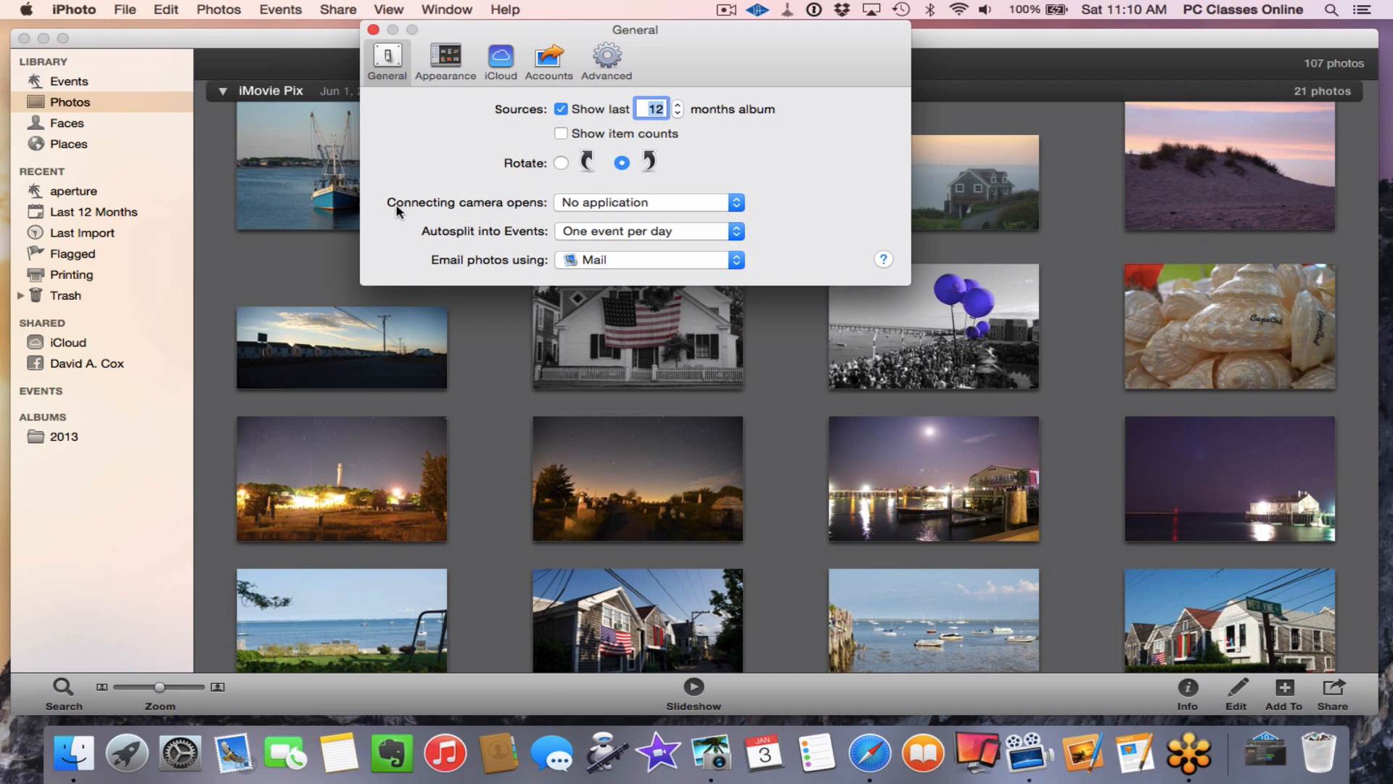
{"action": "left_click", "coordinate": [575, 204]}
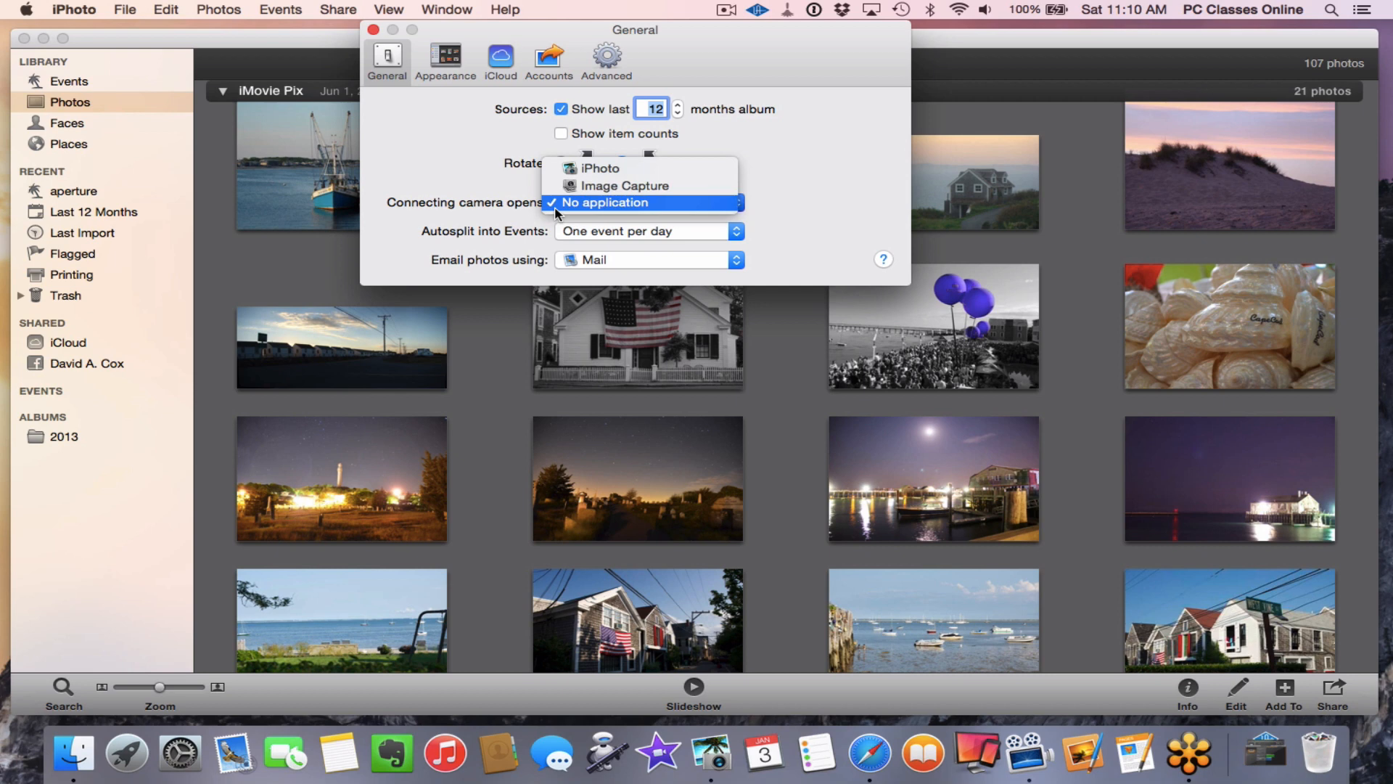
{"action": "left_click", "coordinate": [538, 222]}
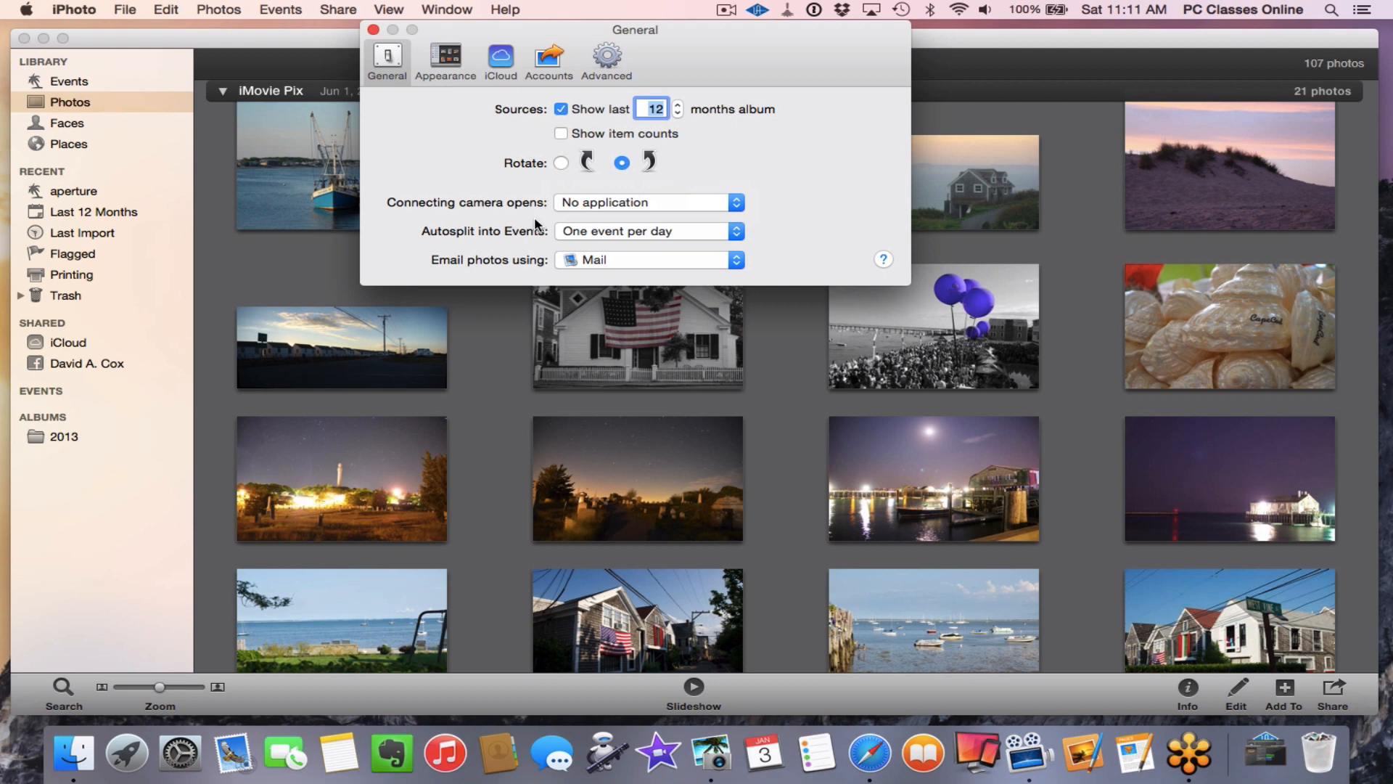
{"action": "left_click", "coordinate": [578, 209]}
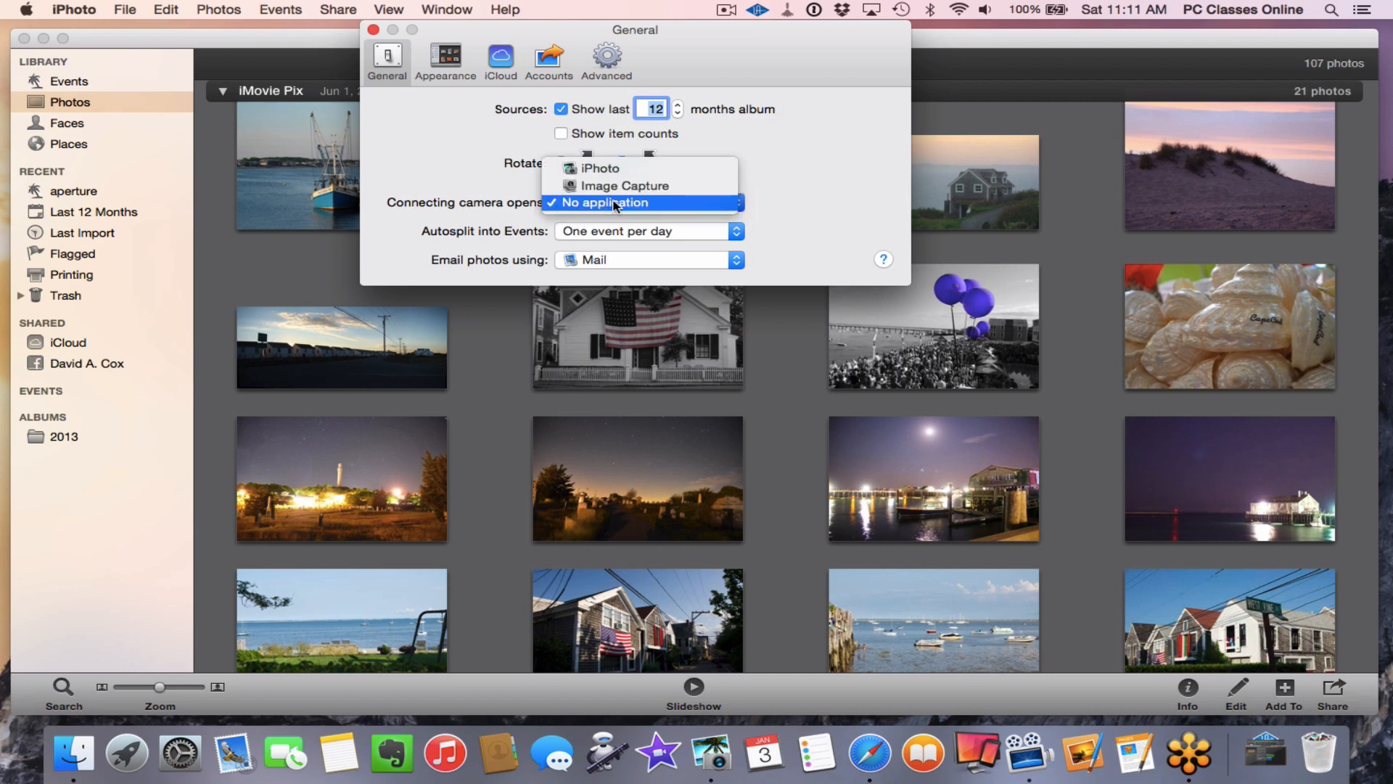
{"action": "left_click", "coordinate": [614, 206]}
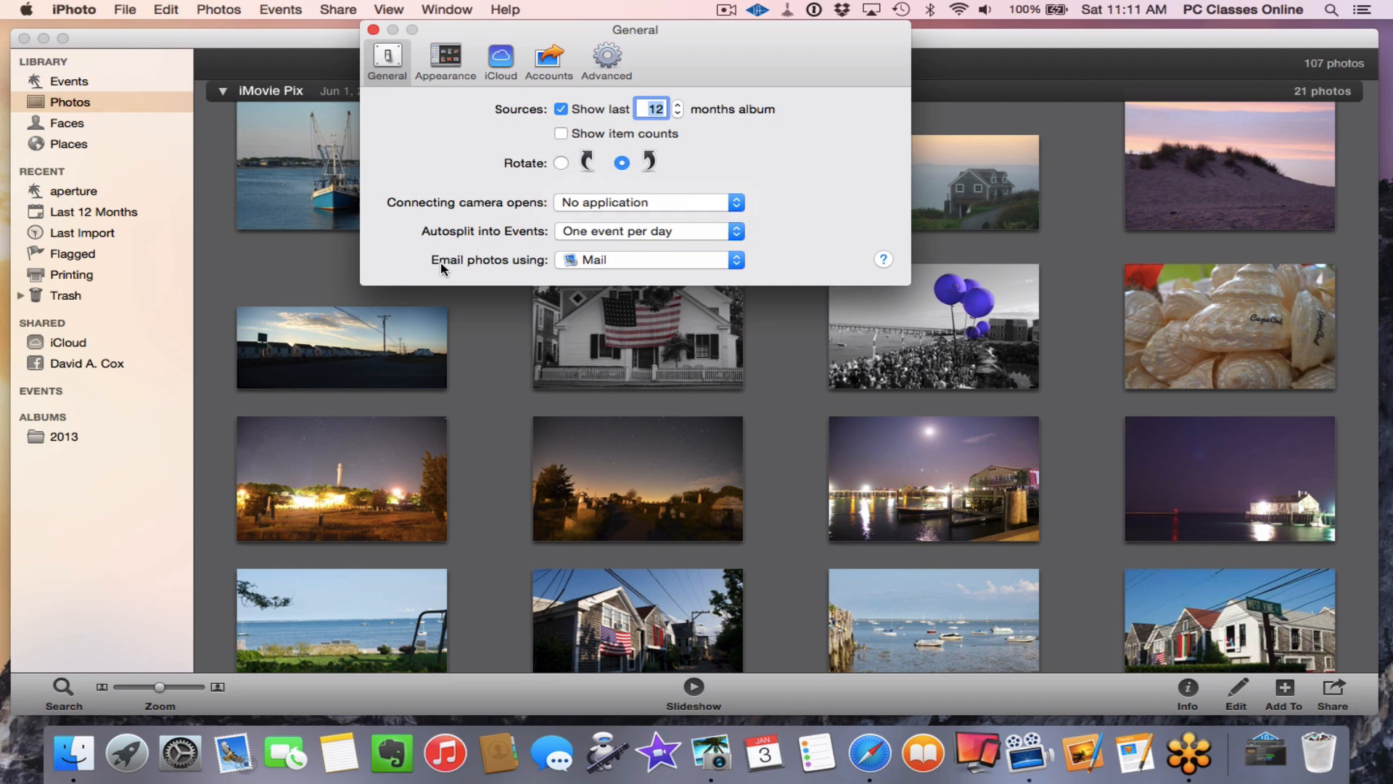
Step: Choose Mail as the application for emailing photos in the General preferences
{"action": "left_click", "coordinate": [590, 261]}
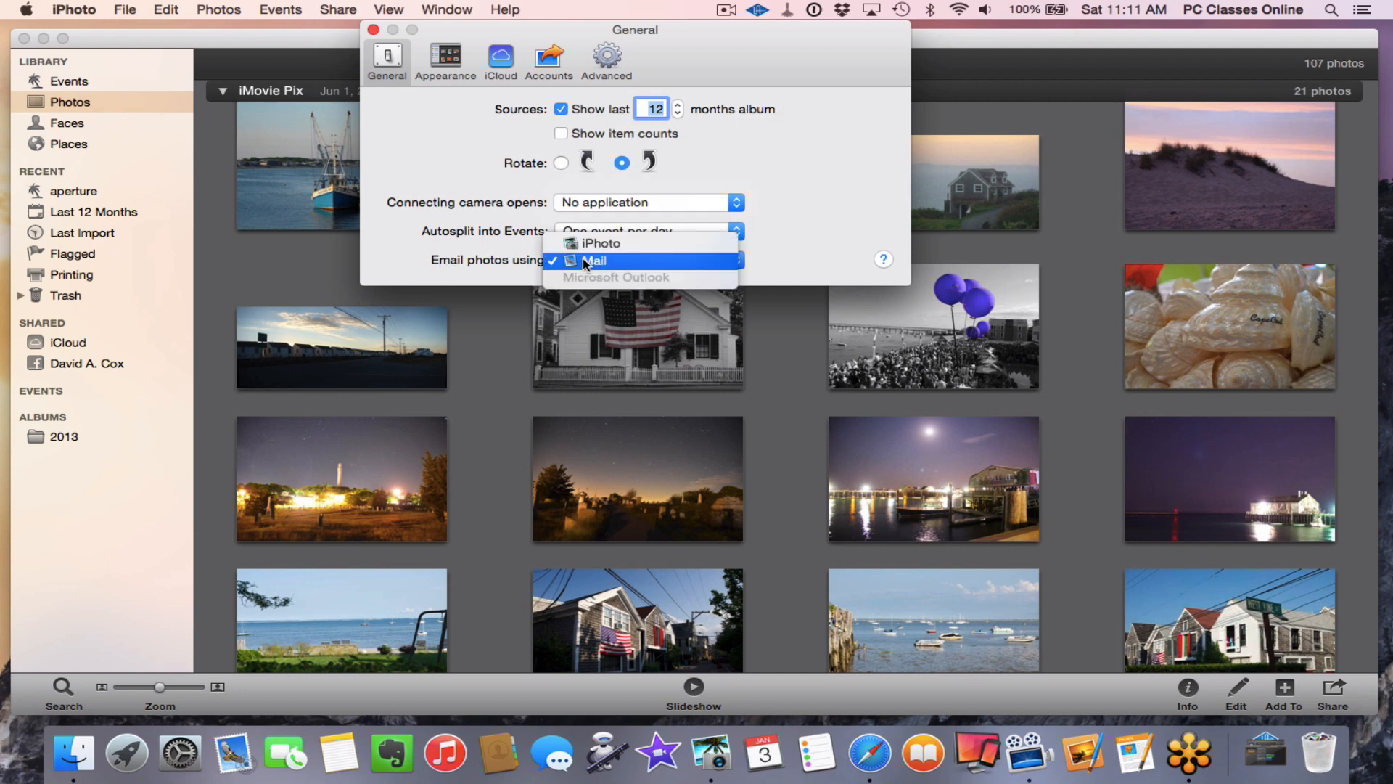
{"action": "left_click", "coordinate": [634, 262]}
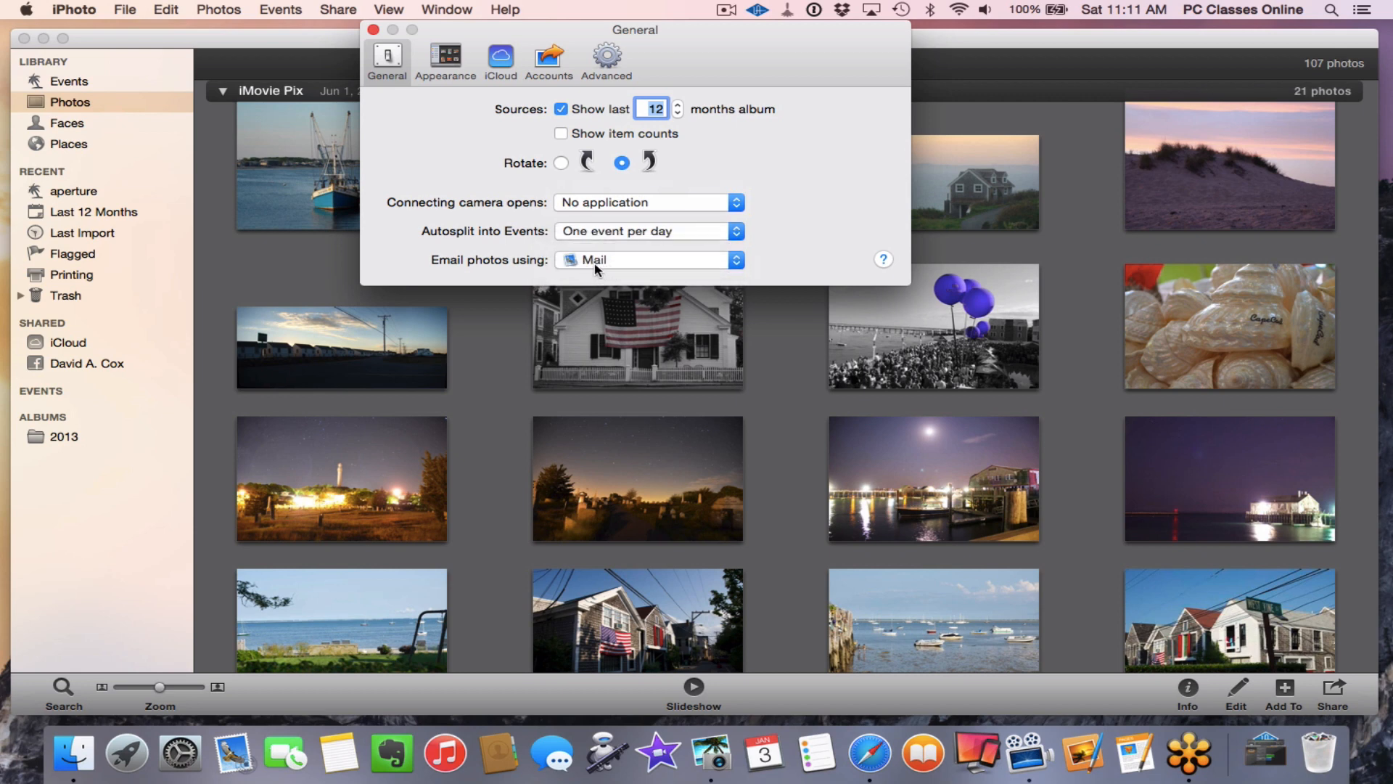
{"action": "left_click", "coordinate": [595, 265]}
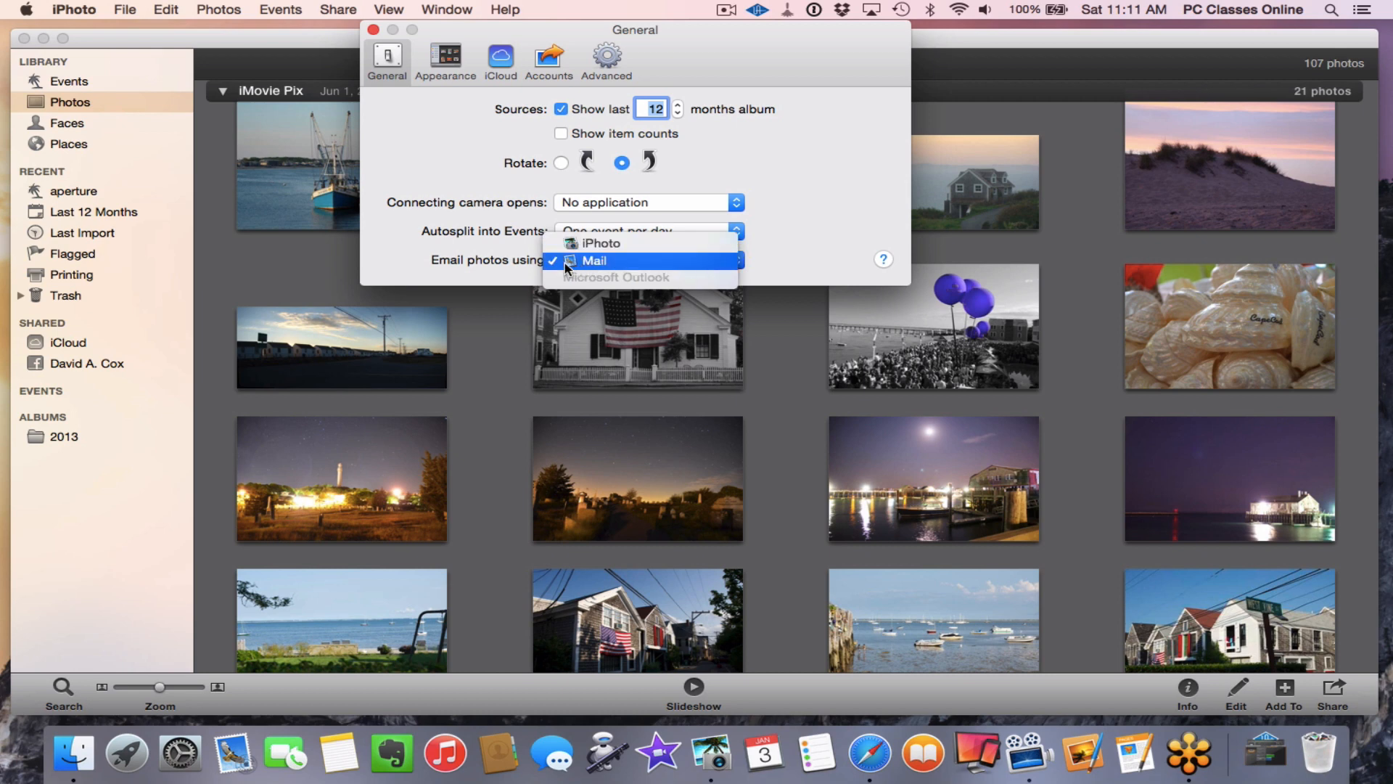
{"action": "left_click", "coordinate": [635, 262]}
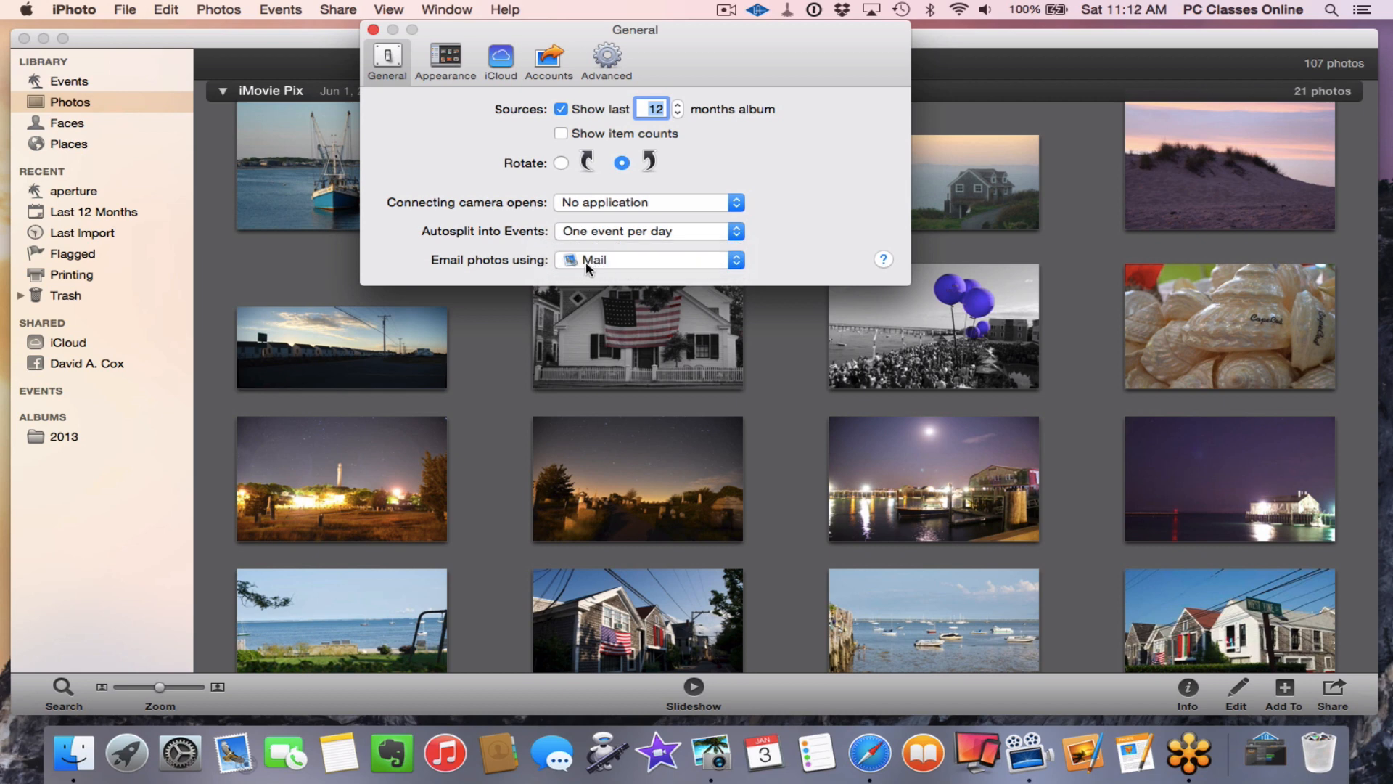
Step: Examine the Appearance options and the iCloud photo settings in the preferences, and reposition the preferences window
{"action": "left_click", "coordinate": [439, 55]}
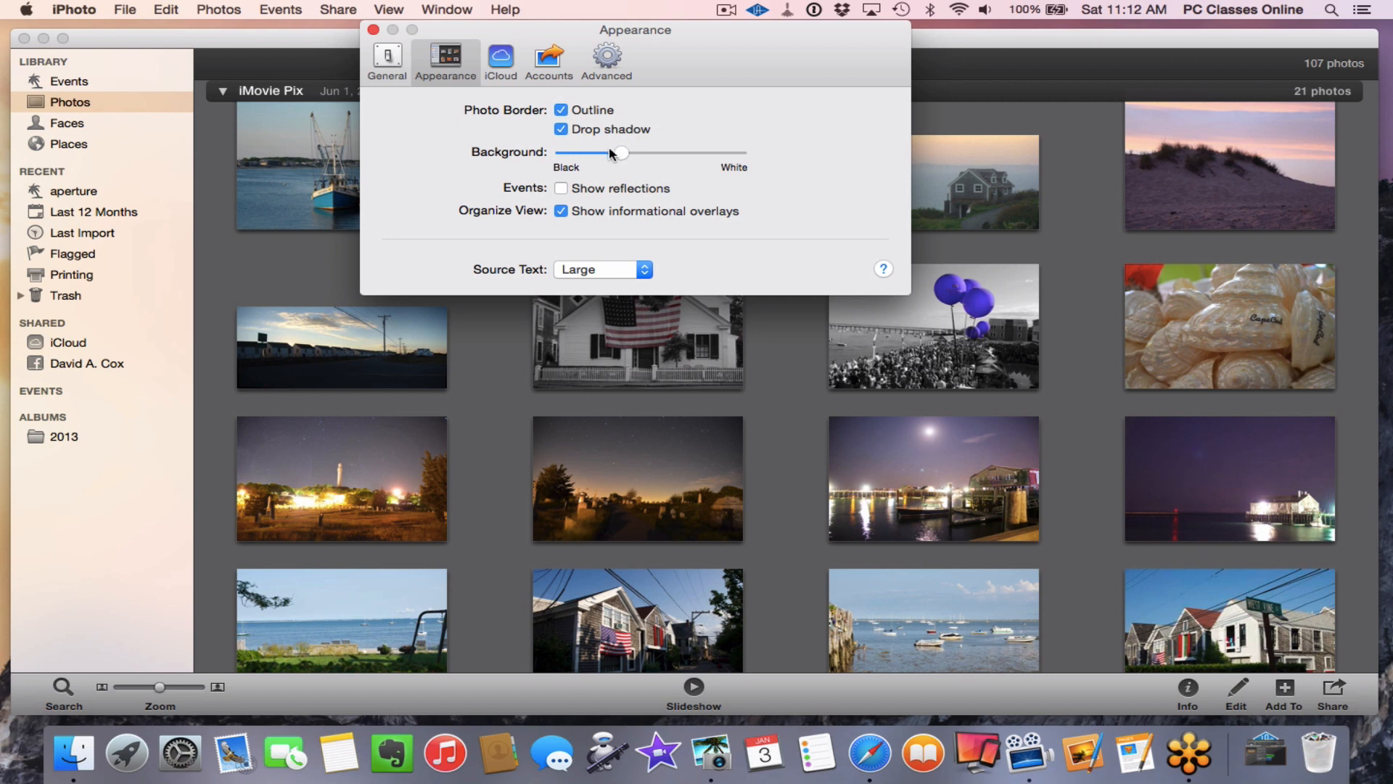
{"action": "mouse_move", "coordinate": [611, 151]}
{"action": "left_mouse_down"}
{"action": "mouse_move", "coordinate": [557, 166]}
{"action": "mouse_move", "coordinate": [784, 146]}
{"action": "mouse_move", "coordinate": [617, 165]}
{"action": "left_mouse_up"}
{"action": "left_click", "coordinate": [500, 59]}
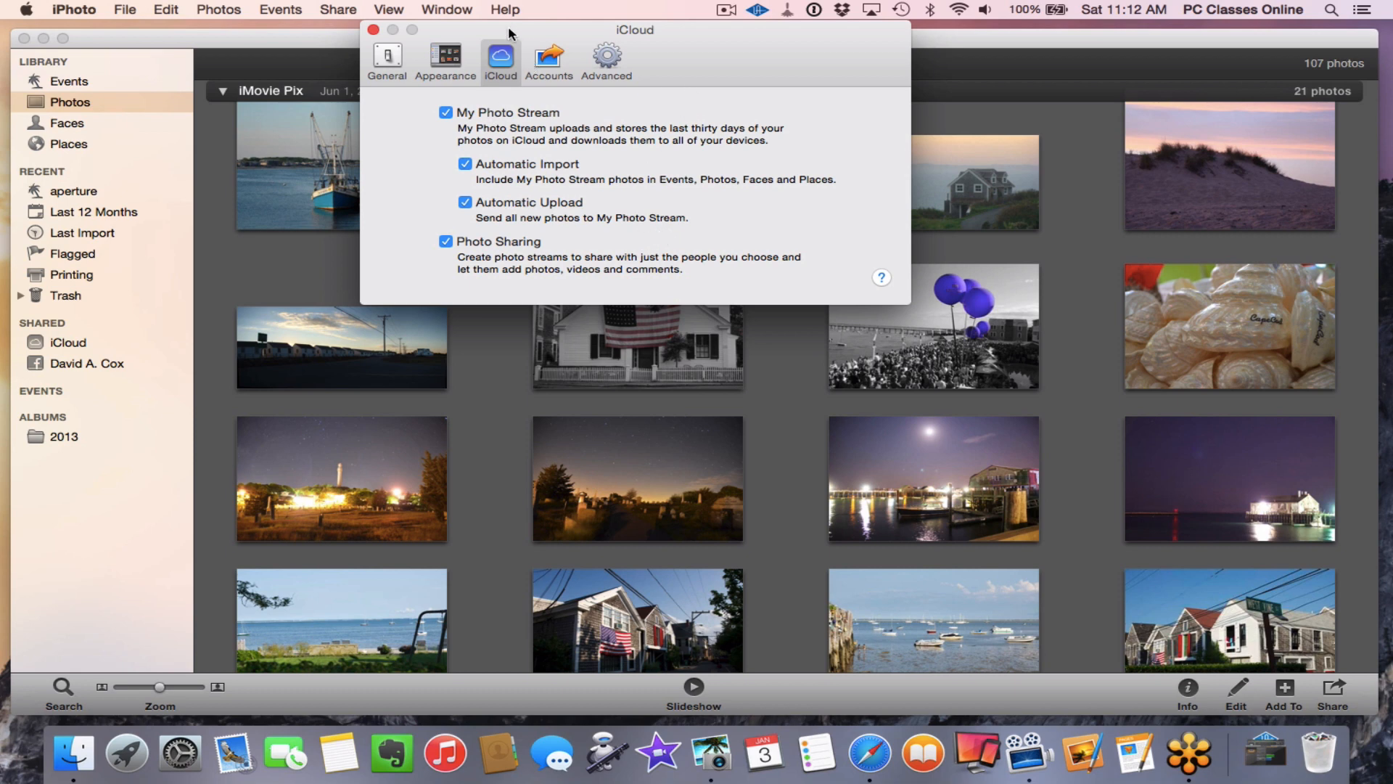
{"action": "left_click_drag", "start_coordinate": [497, 34], "coordinate": [532, 170]}
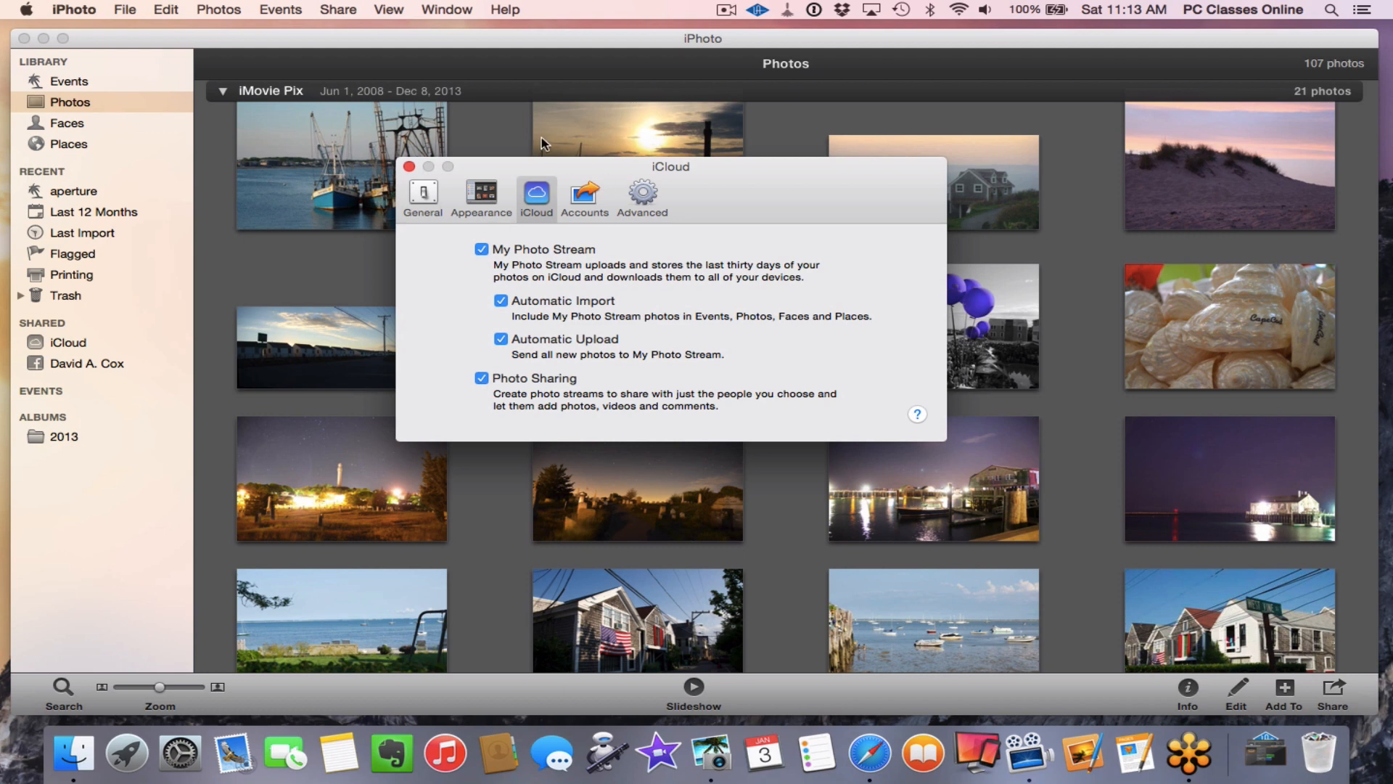
Step: Check the iCloud settings for Photos in System Preferences, and close System Preferences to return to iPhoto
{"action": "left_click", "coordinate": [27, 9]}
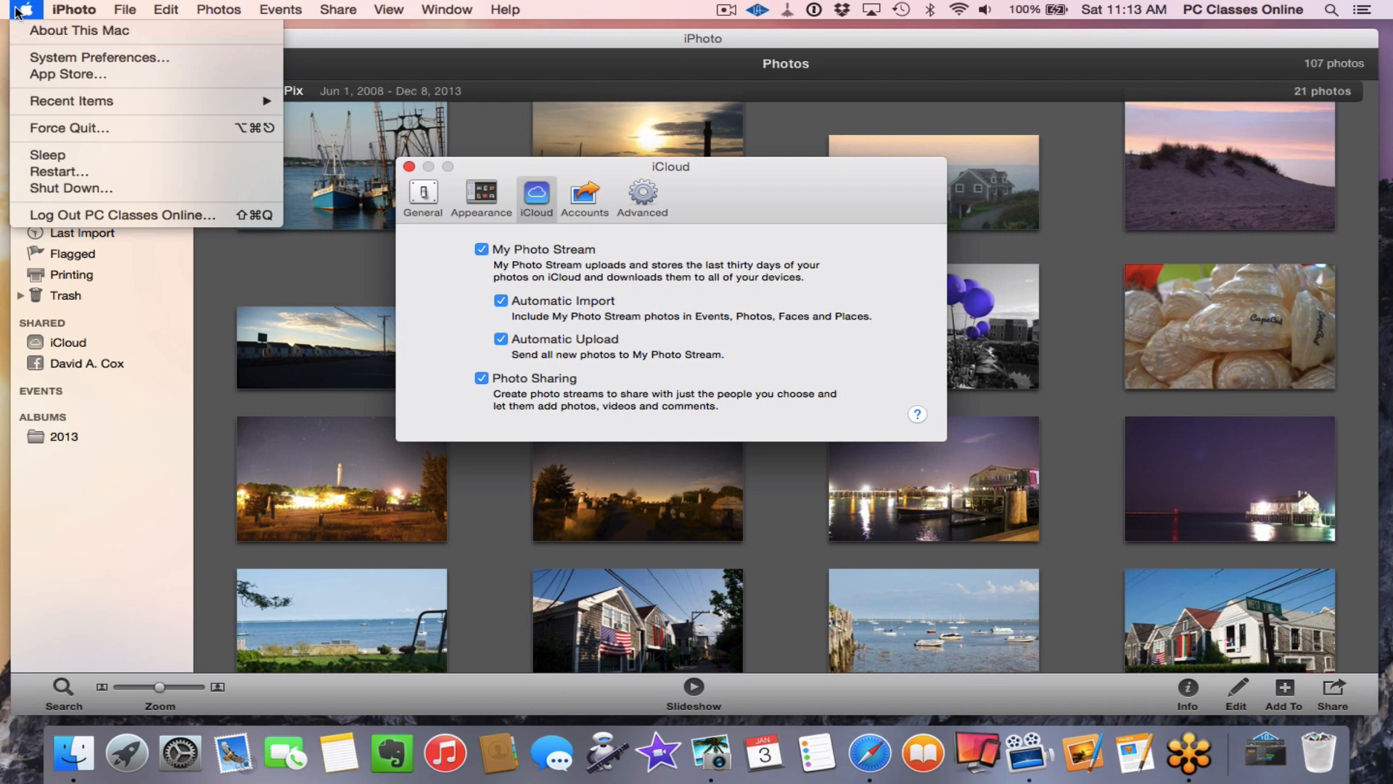
{"action": "left_click", "coordinate": [27, 58]}
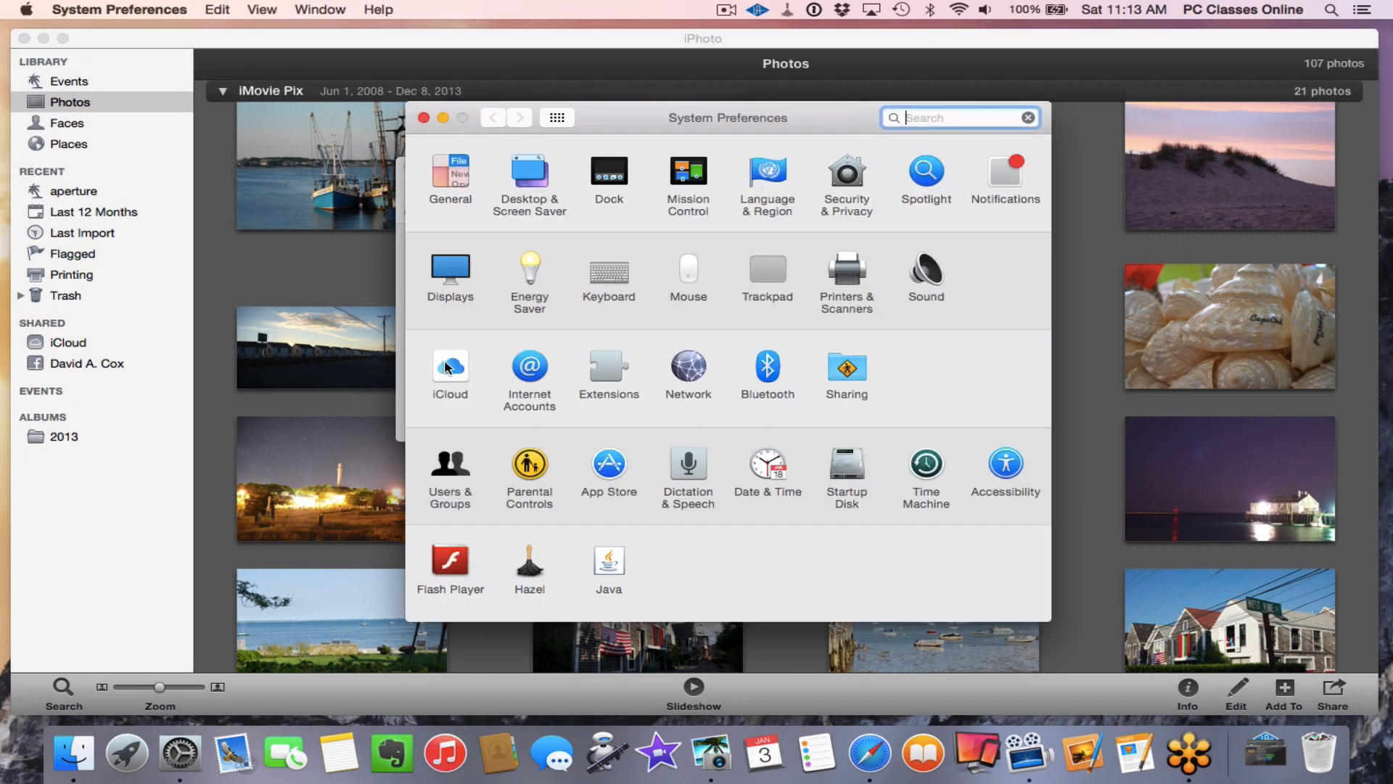
{"action": "left_click", "coordinate": [451, 372]}
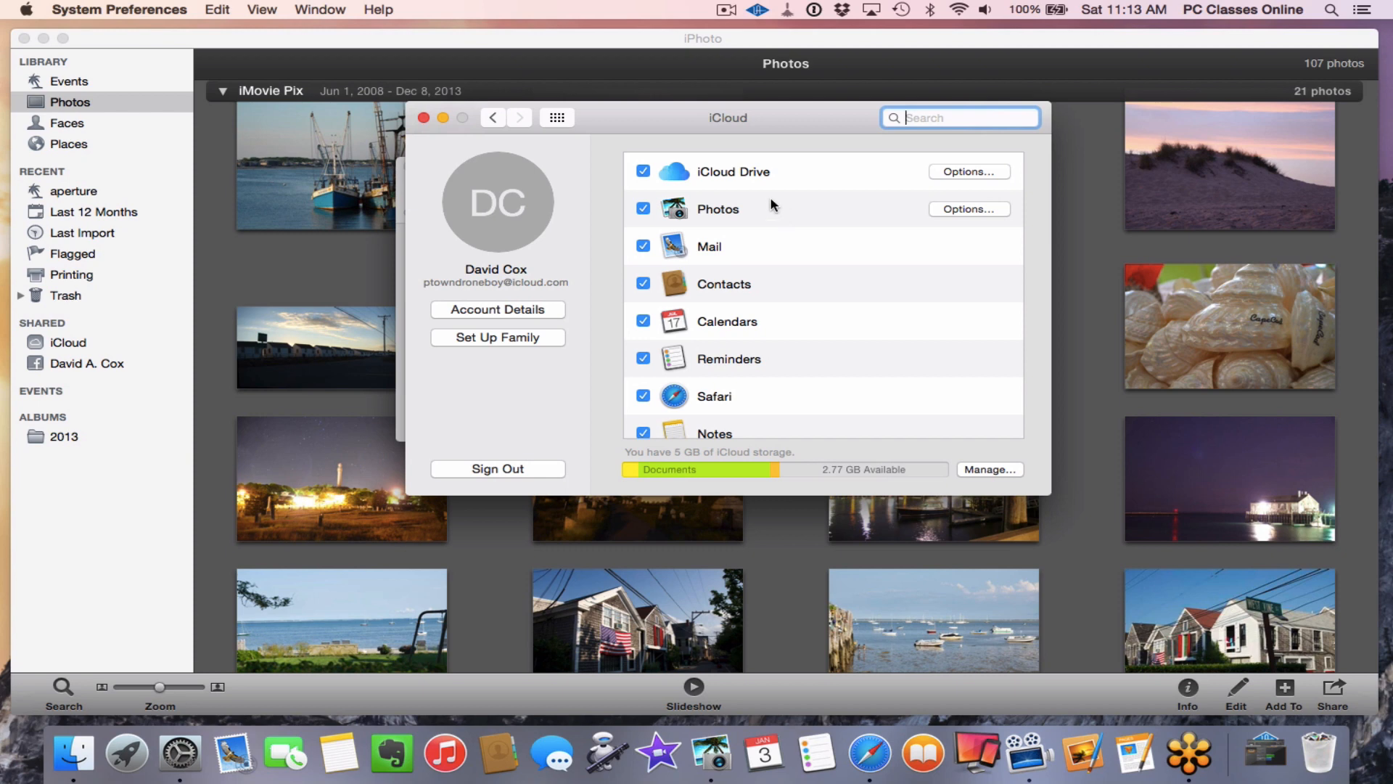
{"action": "left_click", "coordinate": [424, 118]}
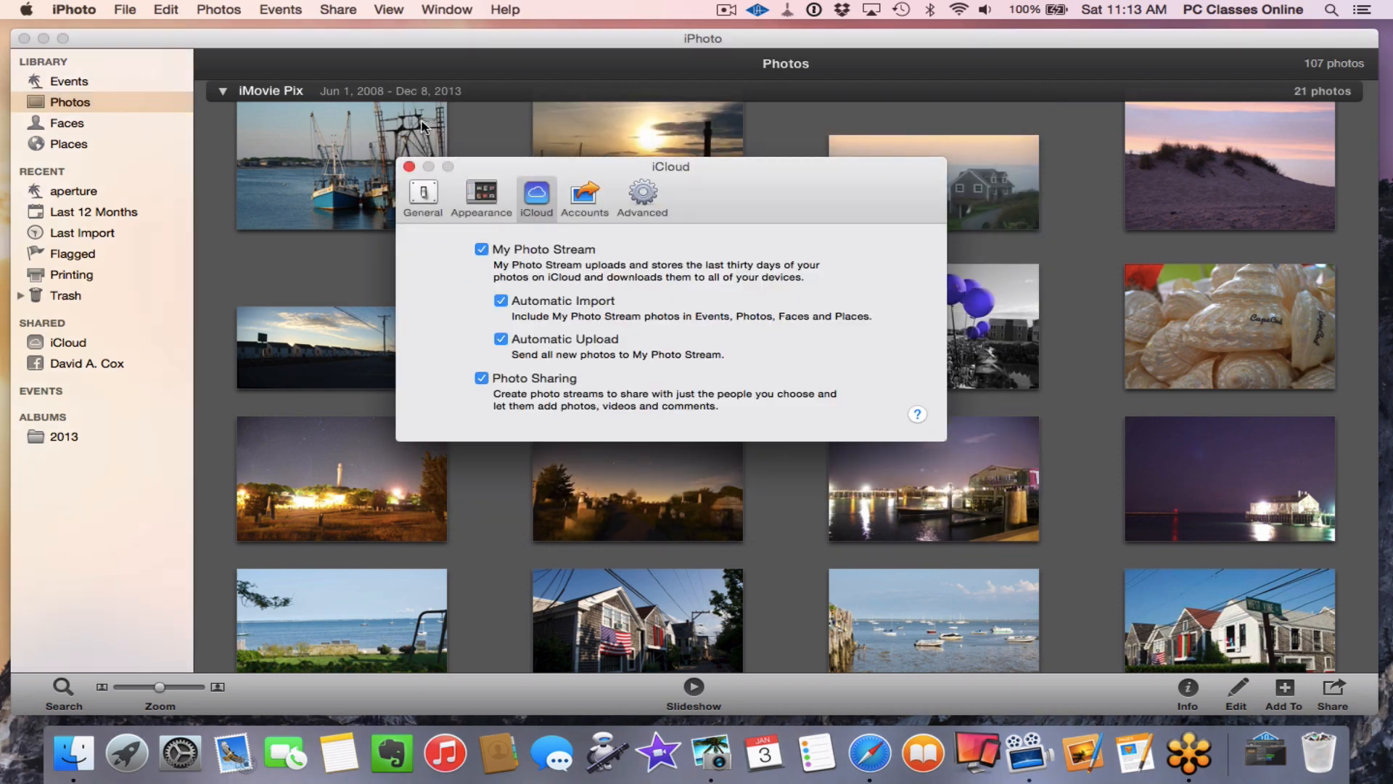
Step: Review the configured sharing accounts and the General email setting, and view the account types available to add without adding one
{"action": "left_click", "coordinate": [583, 197]}
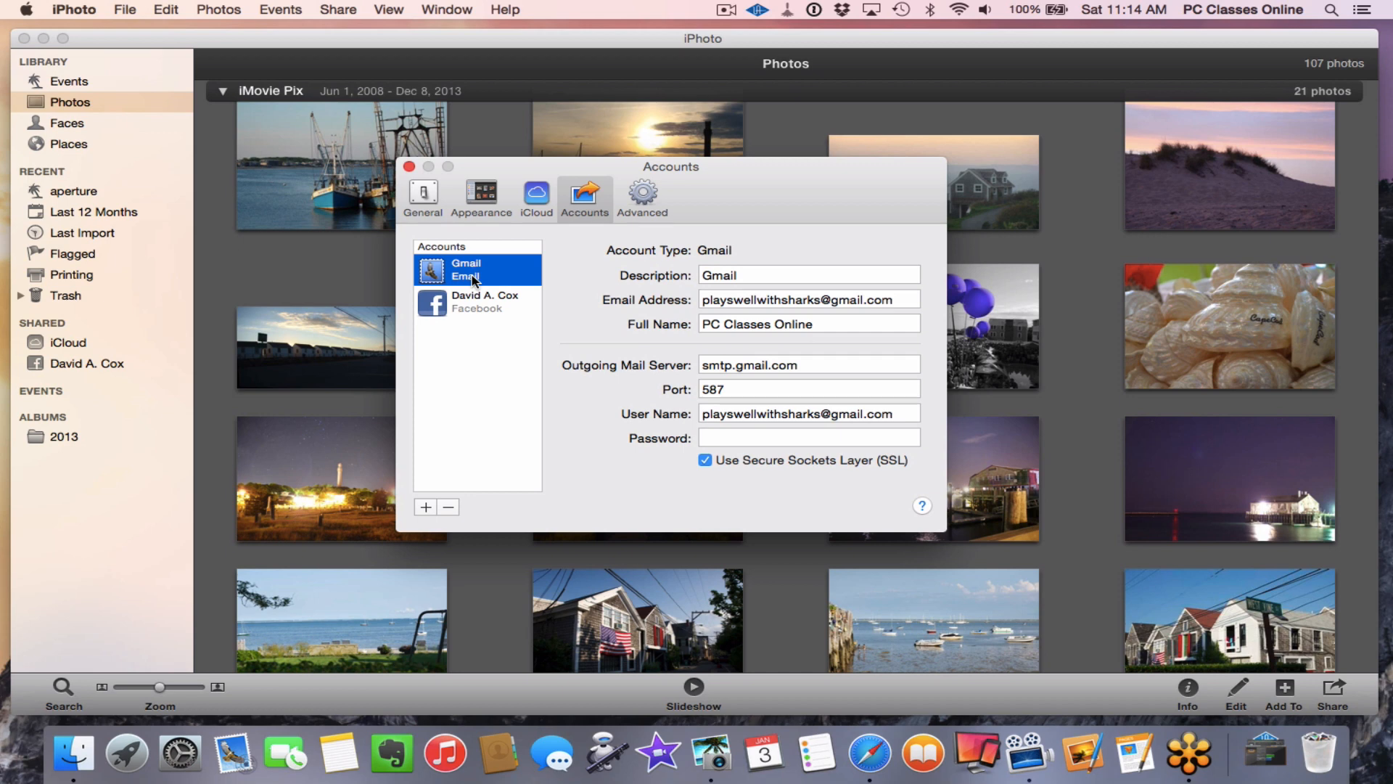
{"action": "left_click", "coordinate": [533, 198]}
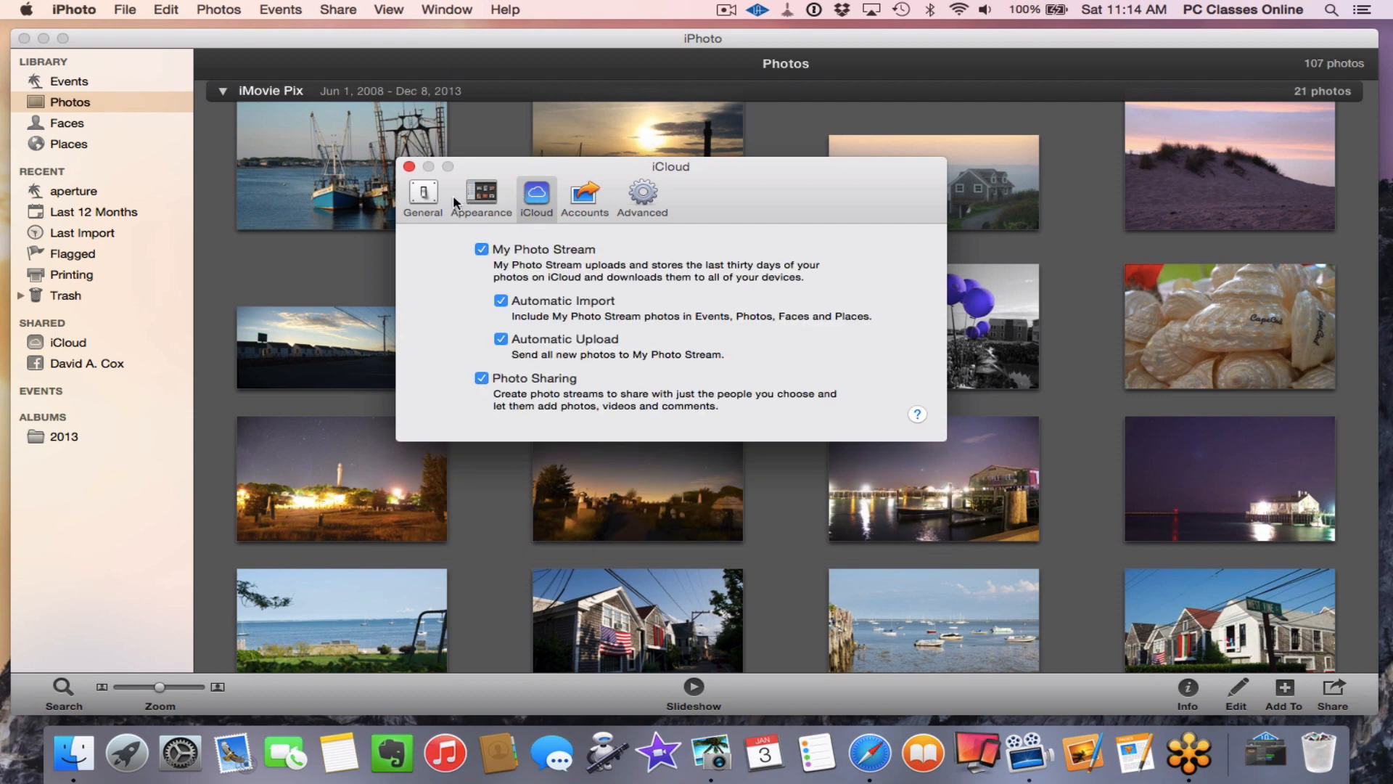
{"action": "left_click", "coordinate": [432, 198]}
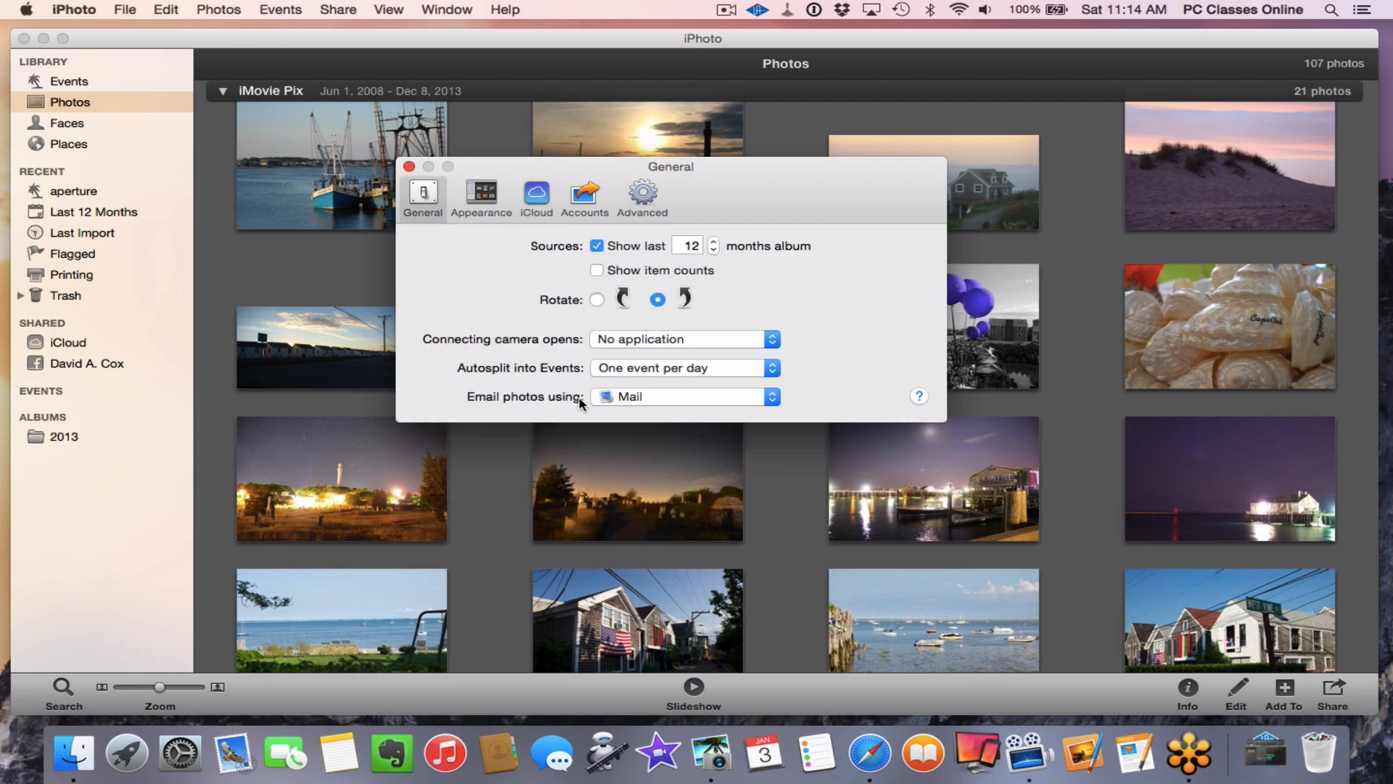
{"action": "left_click", "coordinate": [593, 202]}
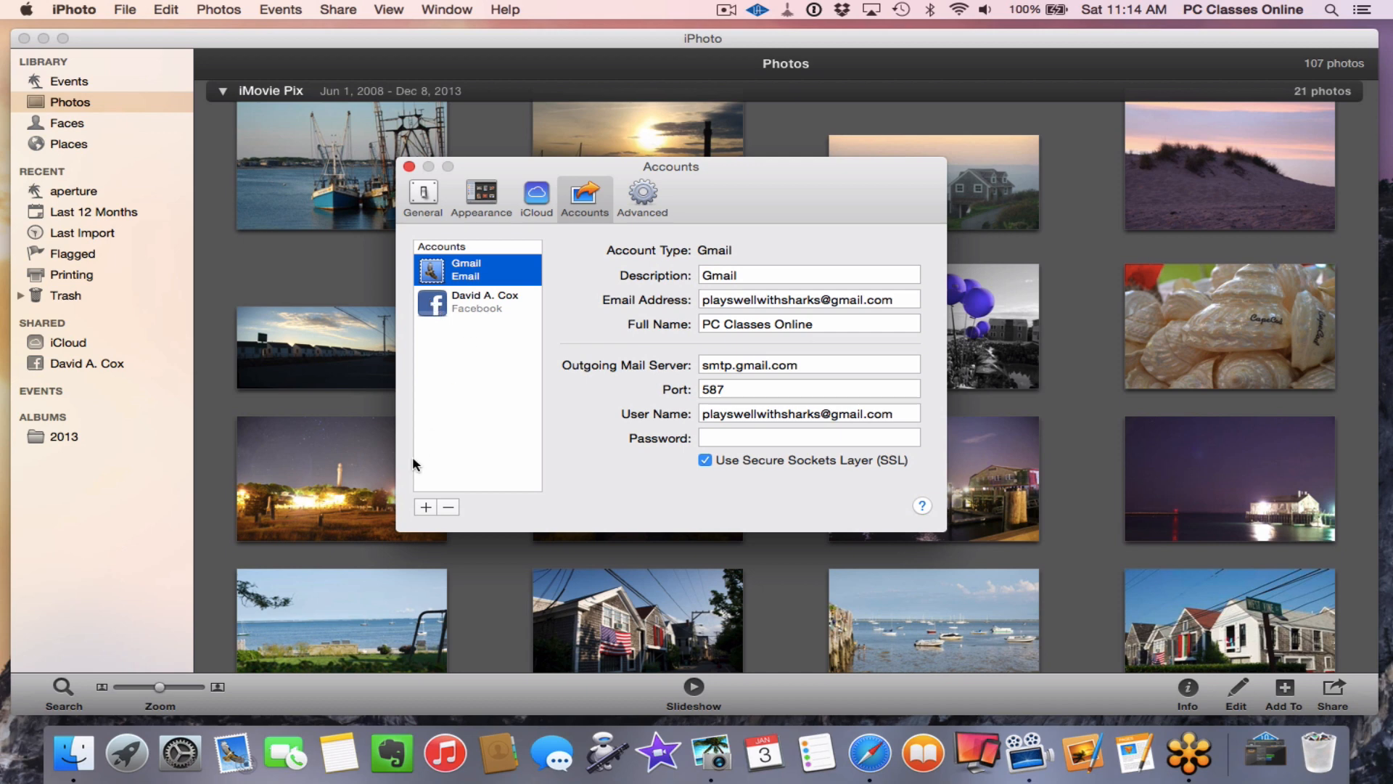
{"action": "left_click", "coordinate": [426, 508]}
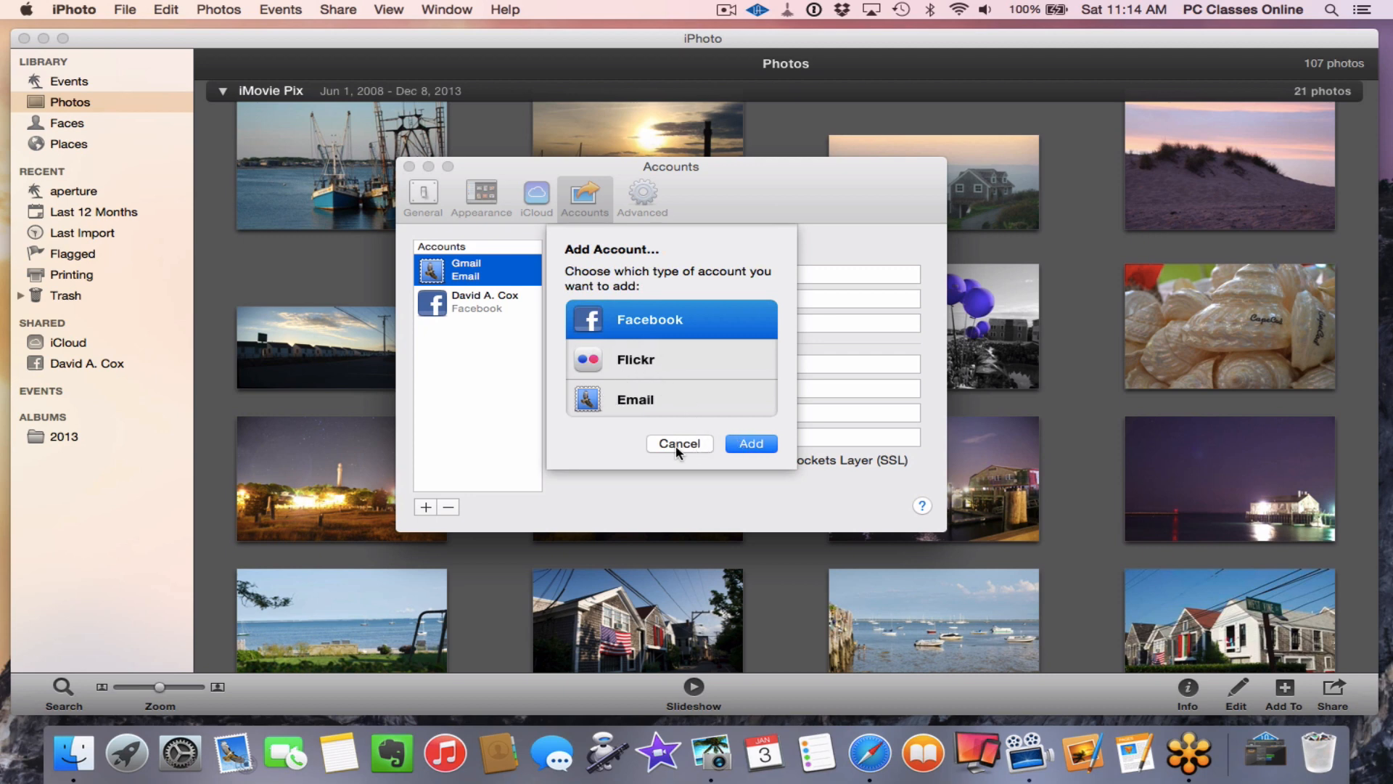
{"action": "left_click", "coordinate": [695, 444]}
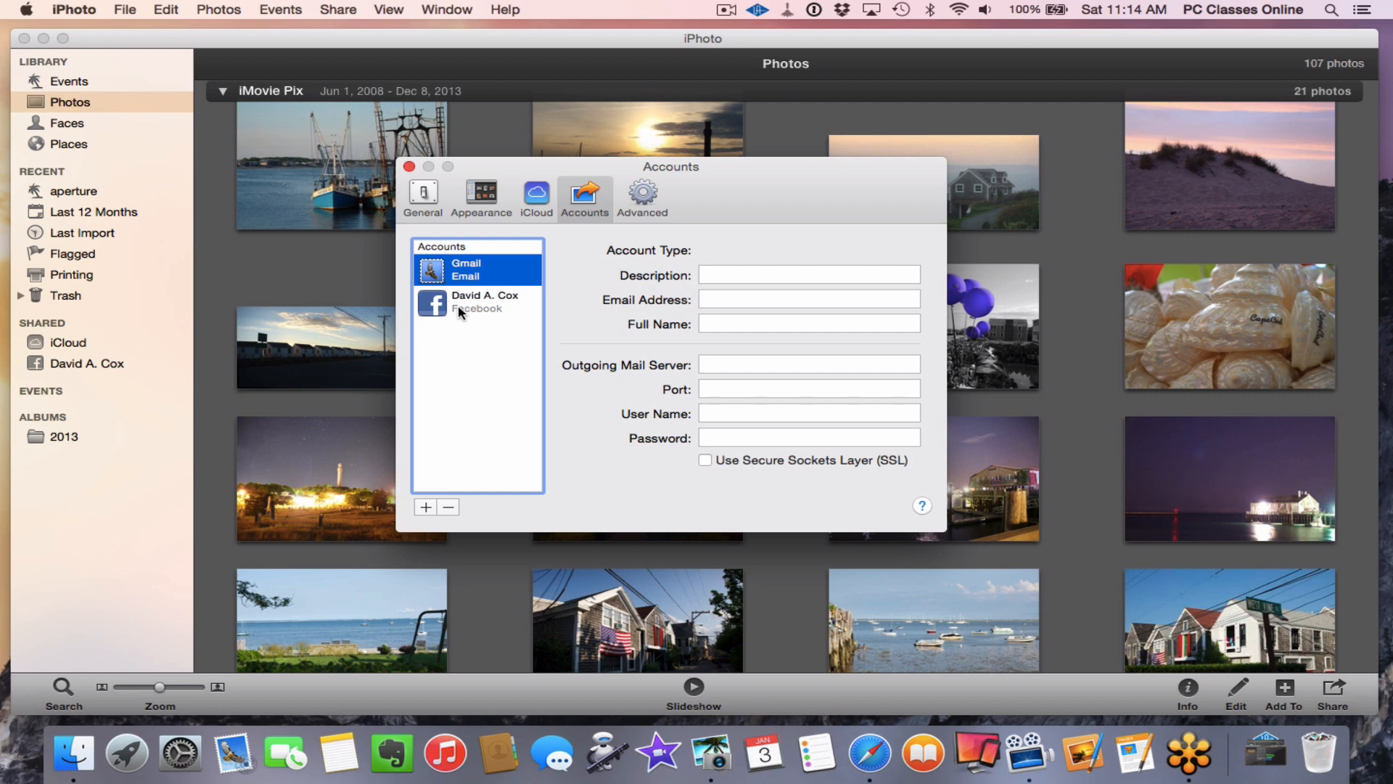
Step: Set Look up Places to Automatically in the Advanced preferences
{"action": "left_click", "coordinate": [634, 201]}
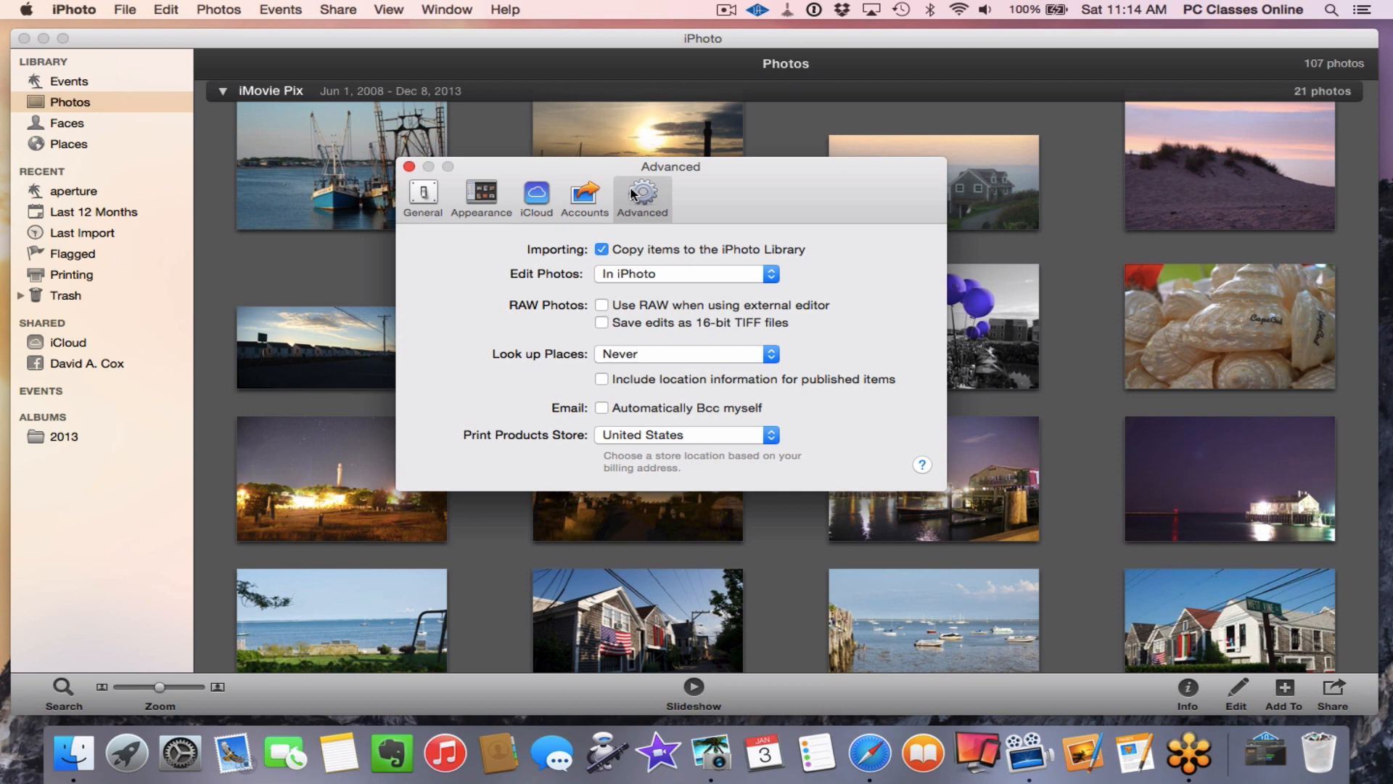
{"action": "left_click", "coordinate": [616, 354]}
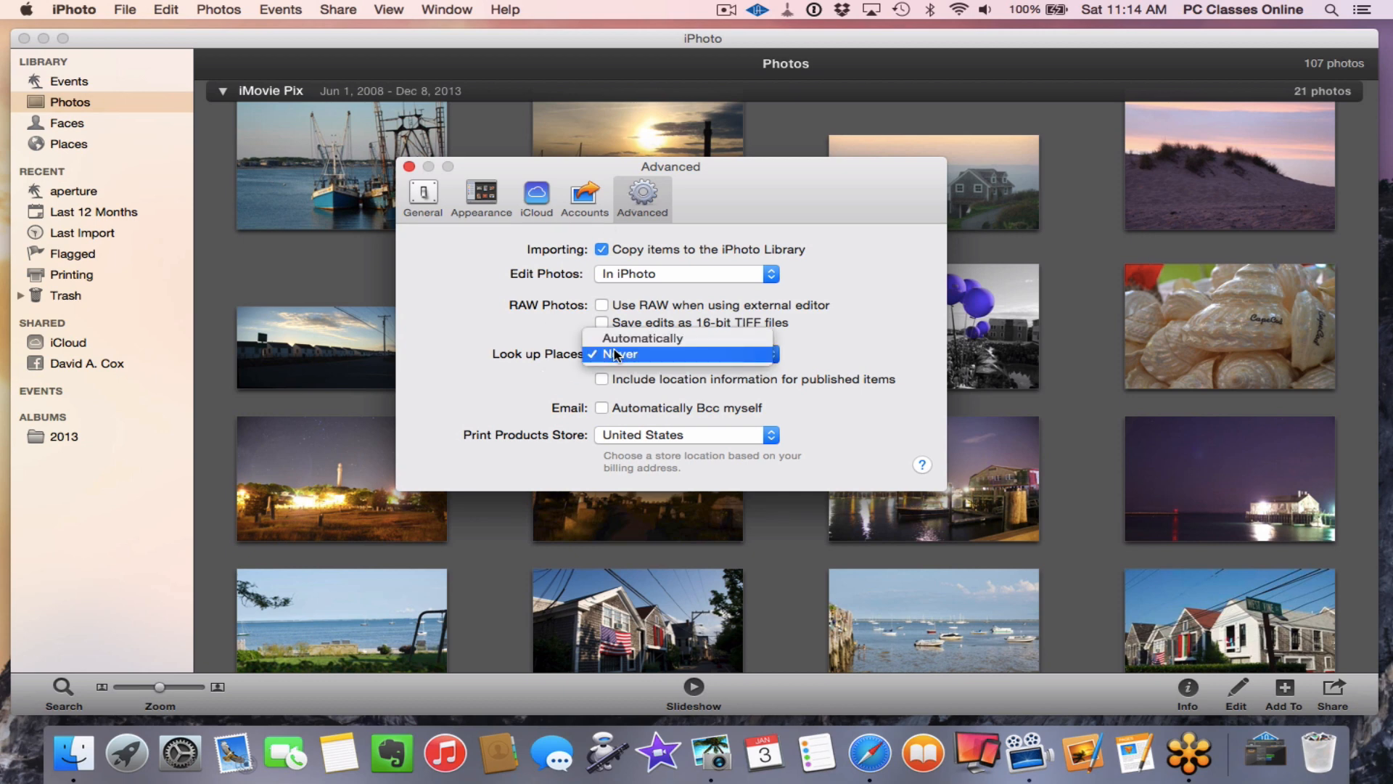
{"action": "left_click", "coordinate": [616, 339]}
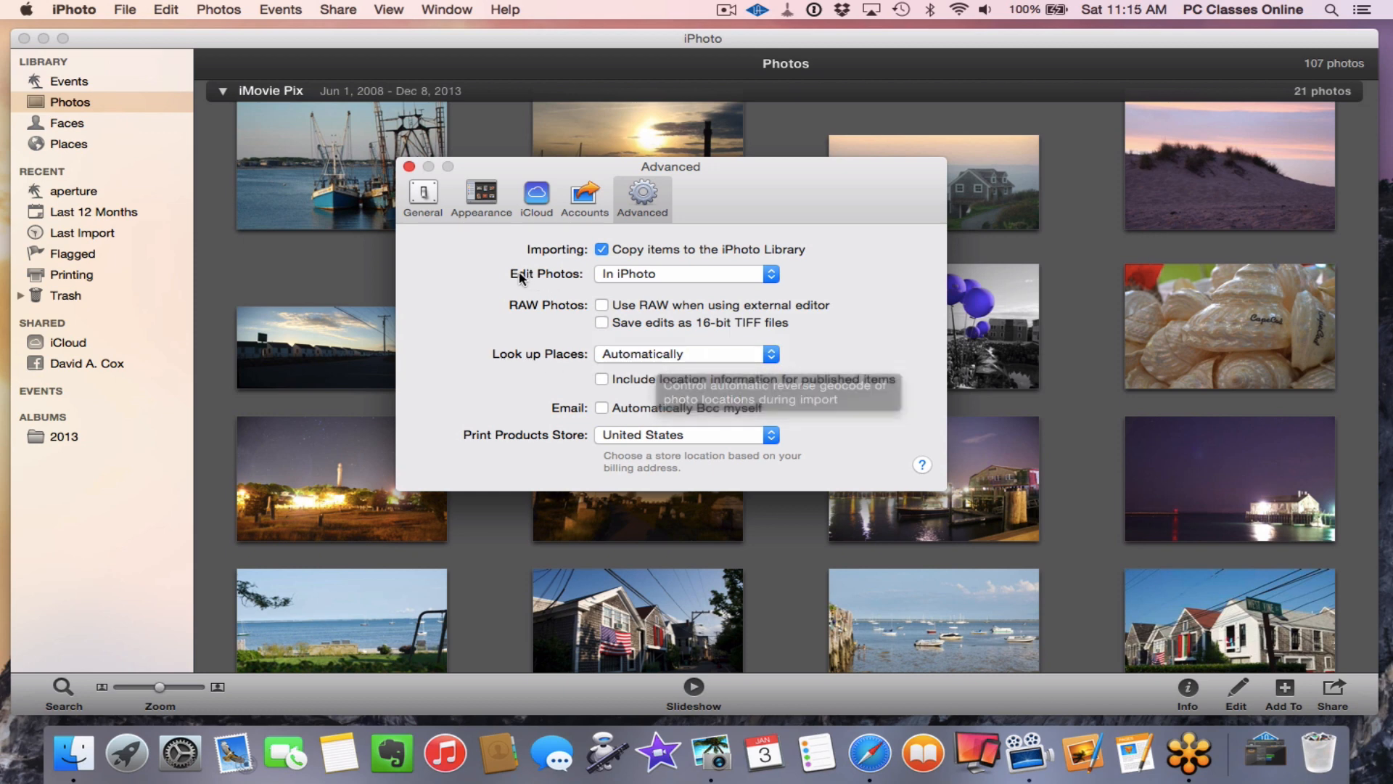
Step: Keep Edit Photos set to In iPhoto in the Advanced preferences, and close the preferences
{"action": "left_click", "coordinate": [637, 275]}
{"action": "left_click", "coordinate": [659, 276]}
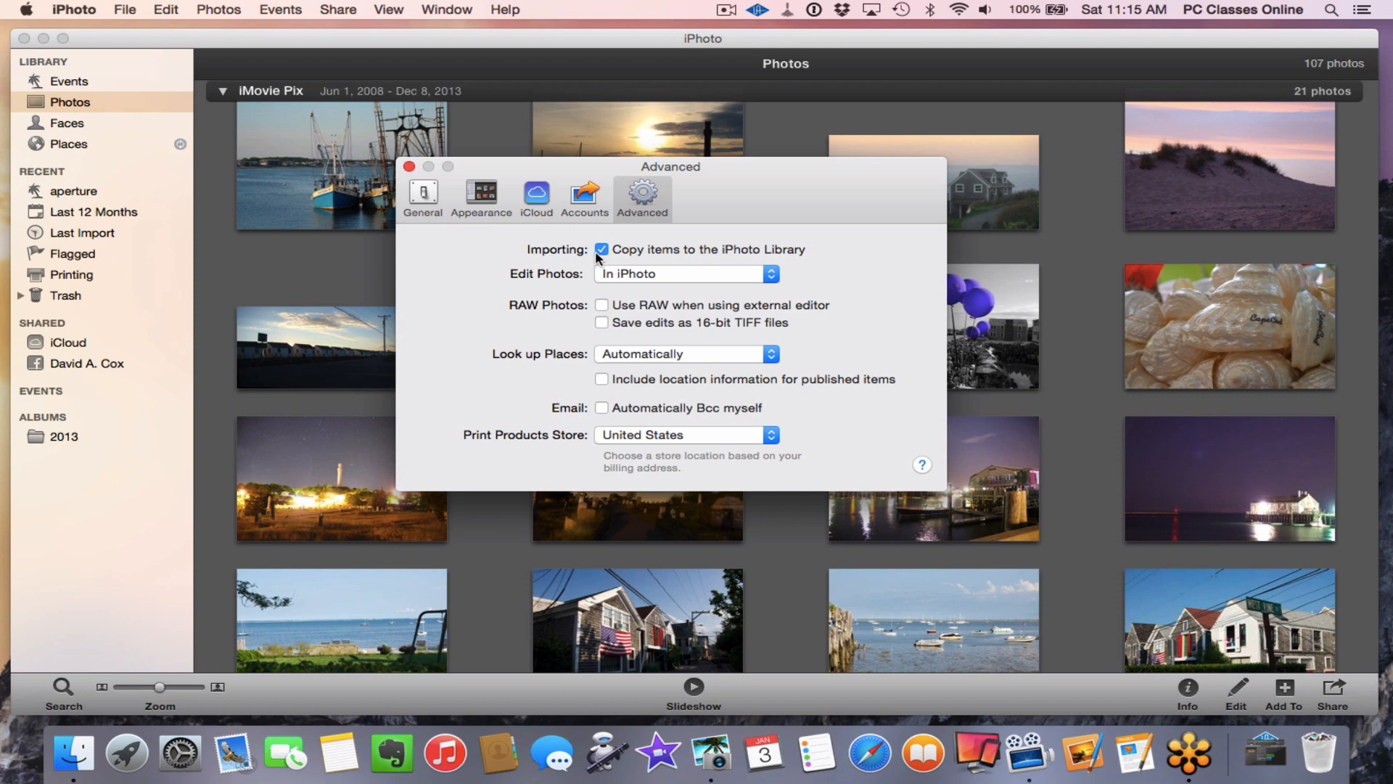
{"action": "left_click", "coordinate": [409, 168]}
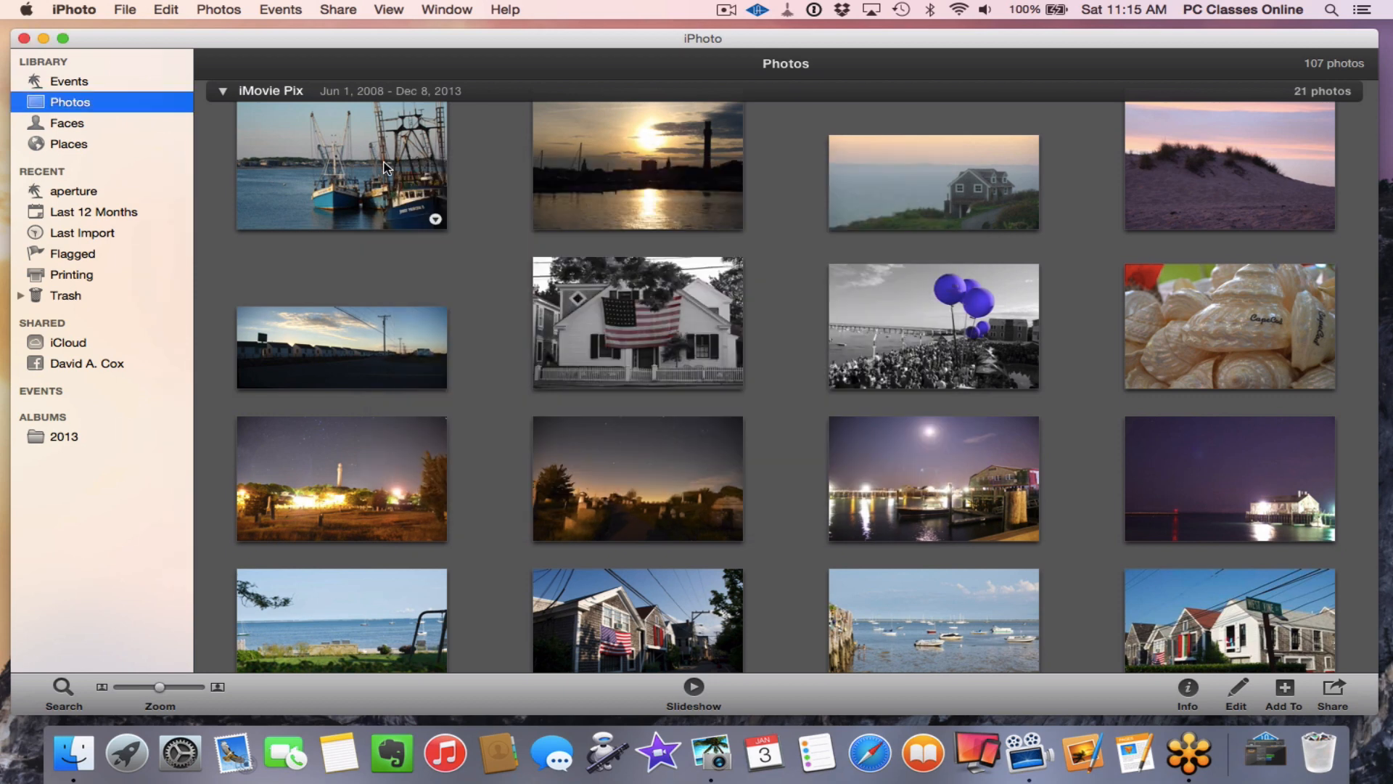
Step: Import the backup solutions image from Finder's Shared folder into iPhoto, and return to the Photos library view
{"action": "left_click", "coordinate": [44, 38]}
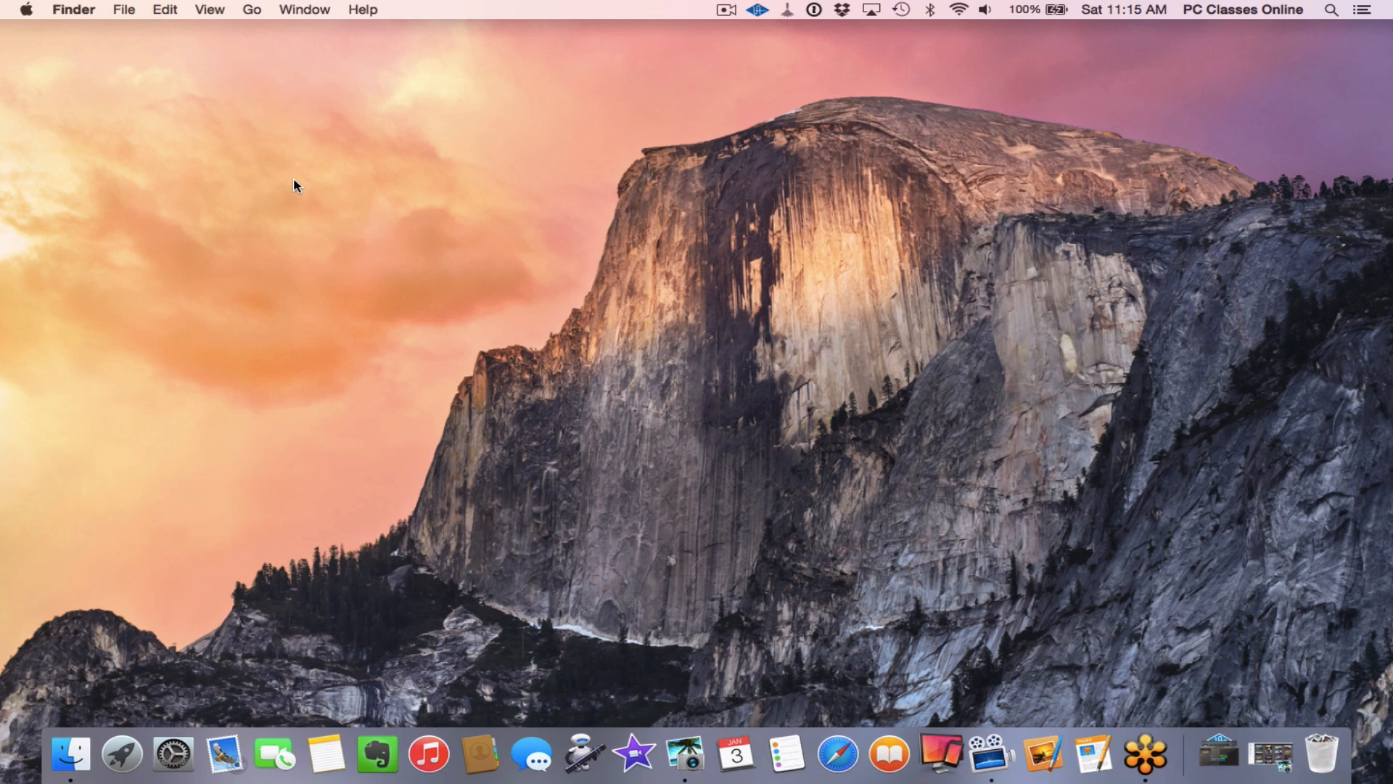
{"action": "left_click", "coordinate": [63, 736]}
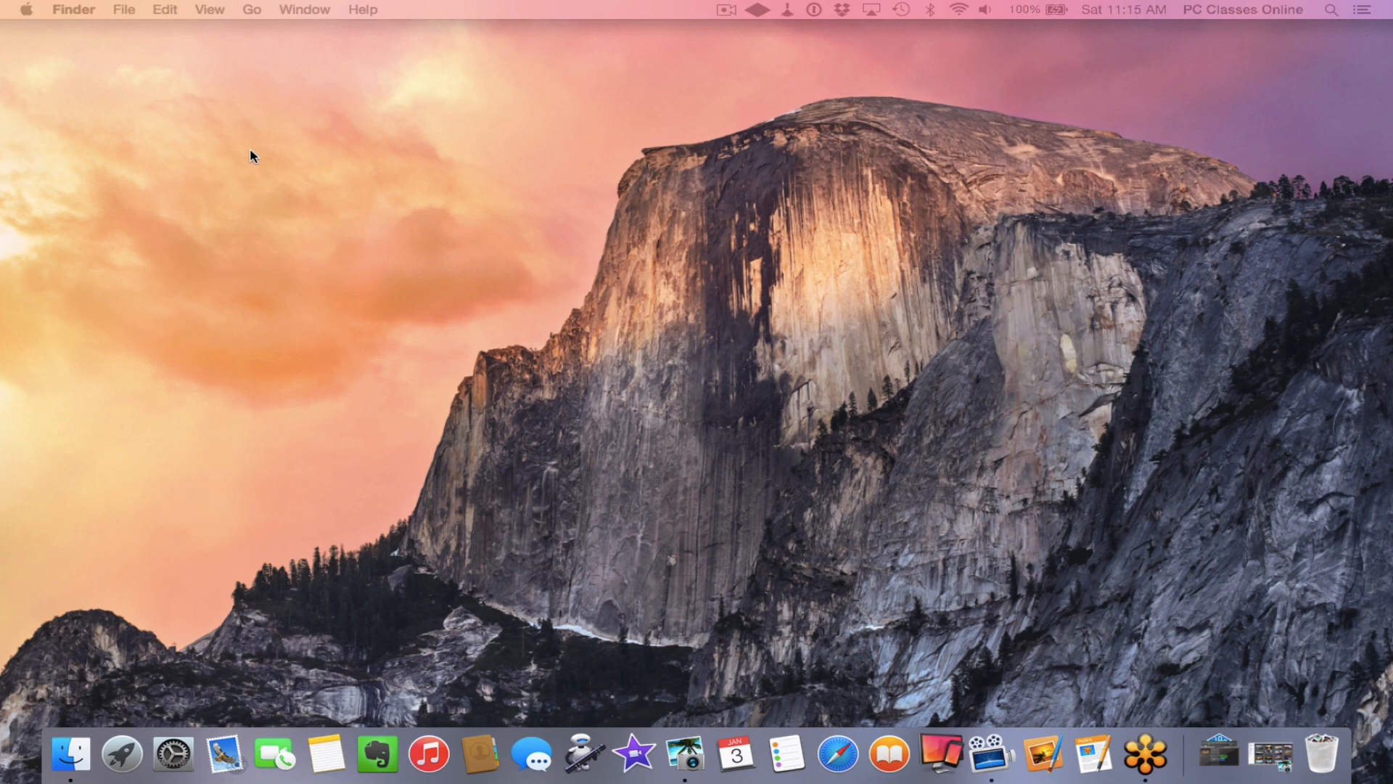
{"action": "left_click_drag", "start_coordinate": [443, 23], "coordinate": [375, 562]}
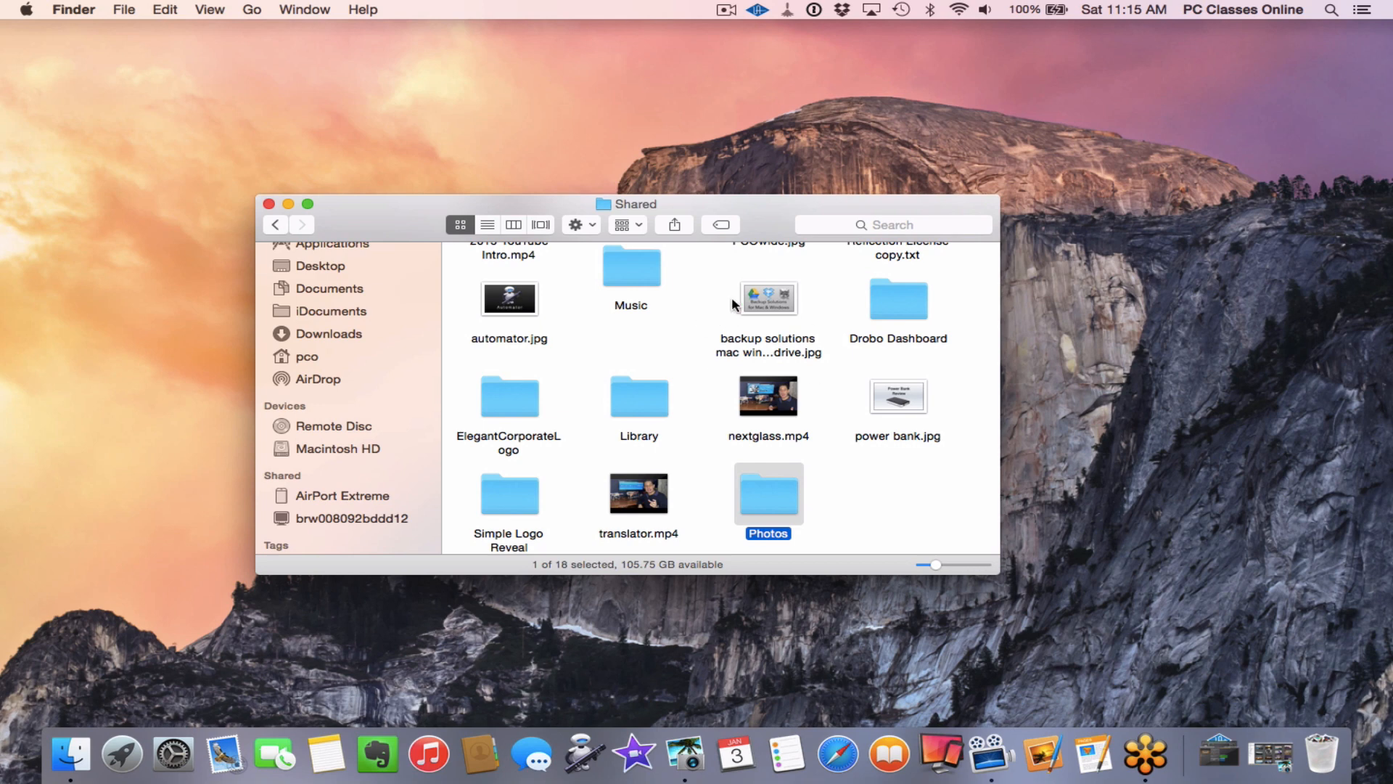
{"action": "left_click", "coordinate": [749, 290]}
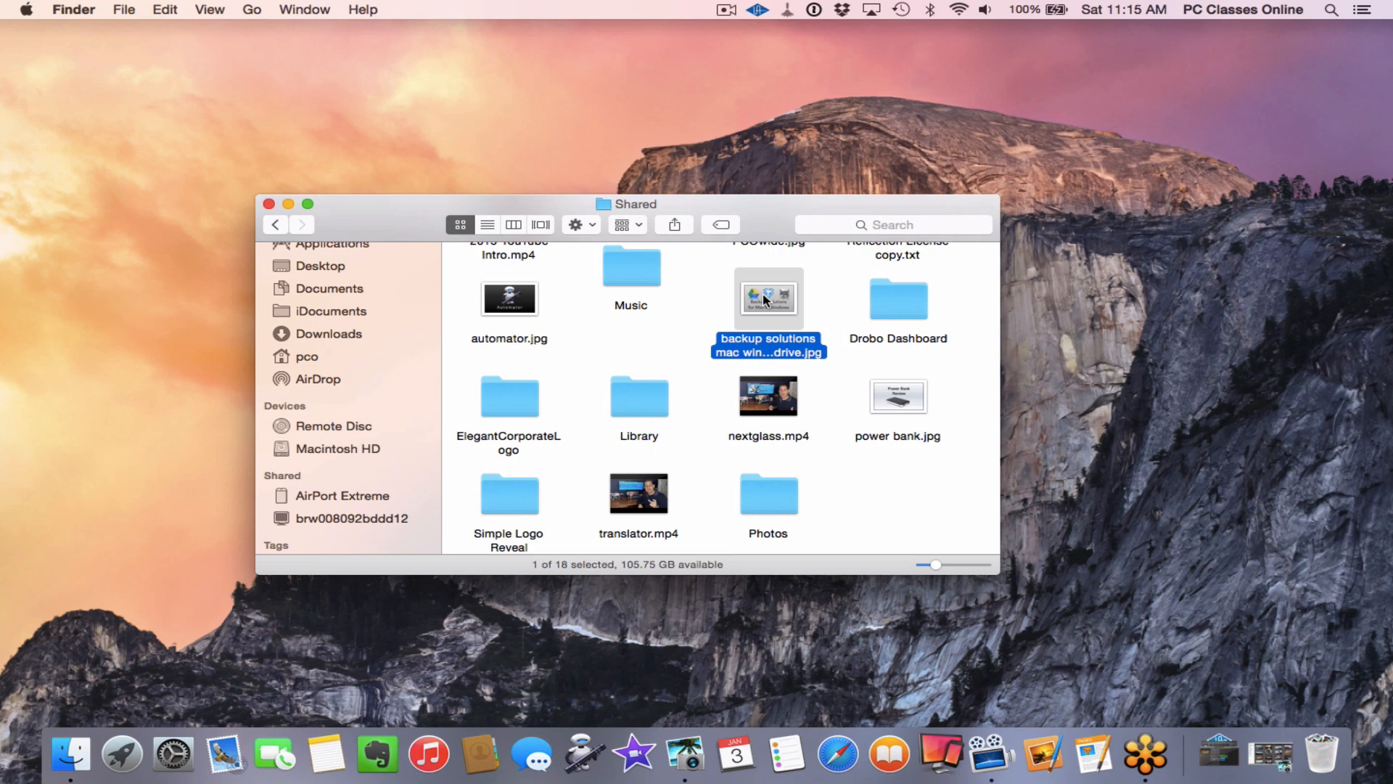
{"action": "left_click_drag", "start_coordinate": [757, 298], "coordinate": [693, 751]}
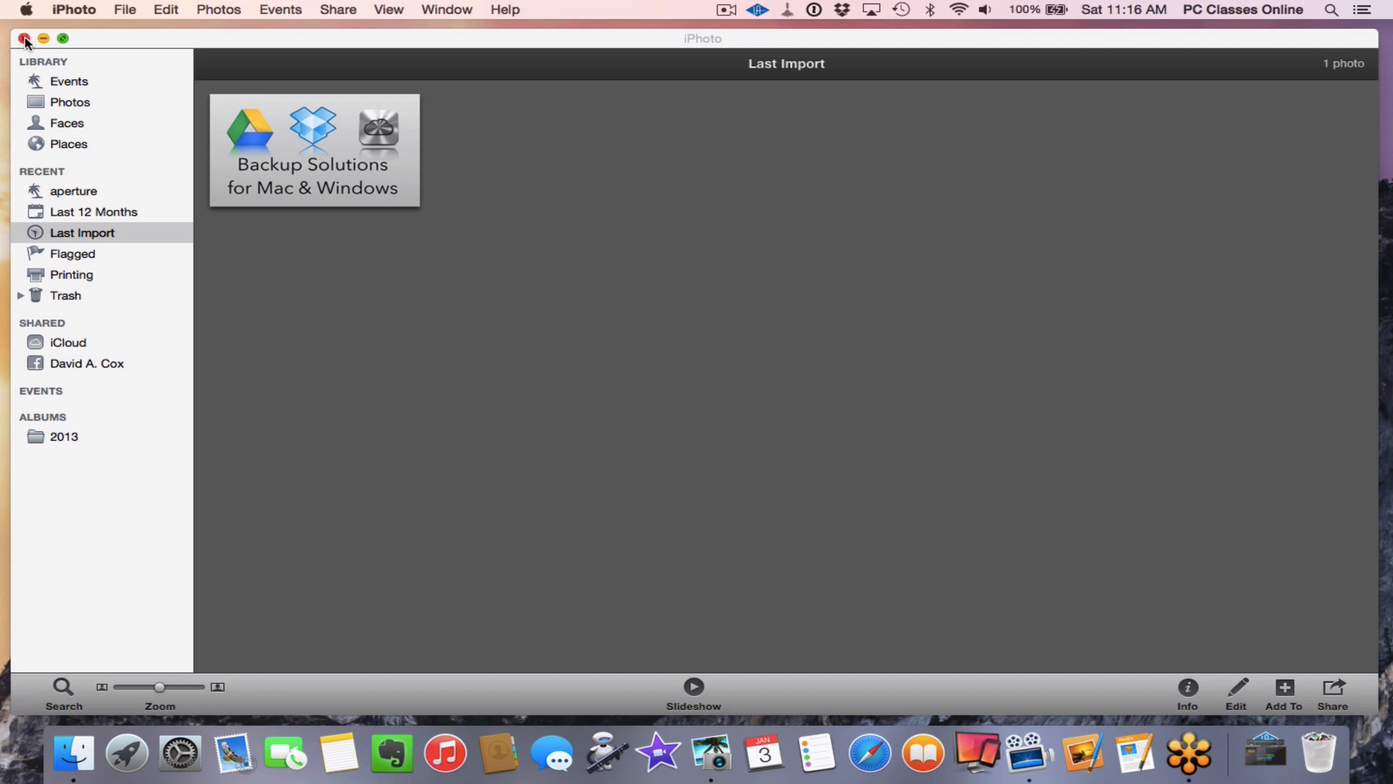
{"action": "left_click", "coordinate": [80, 101]}
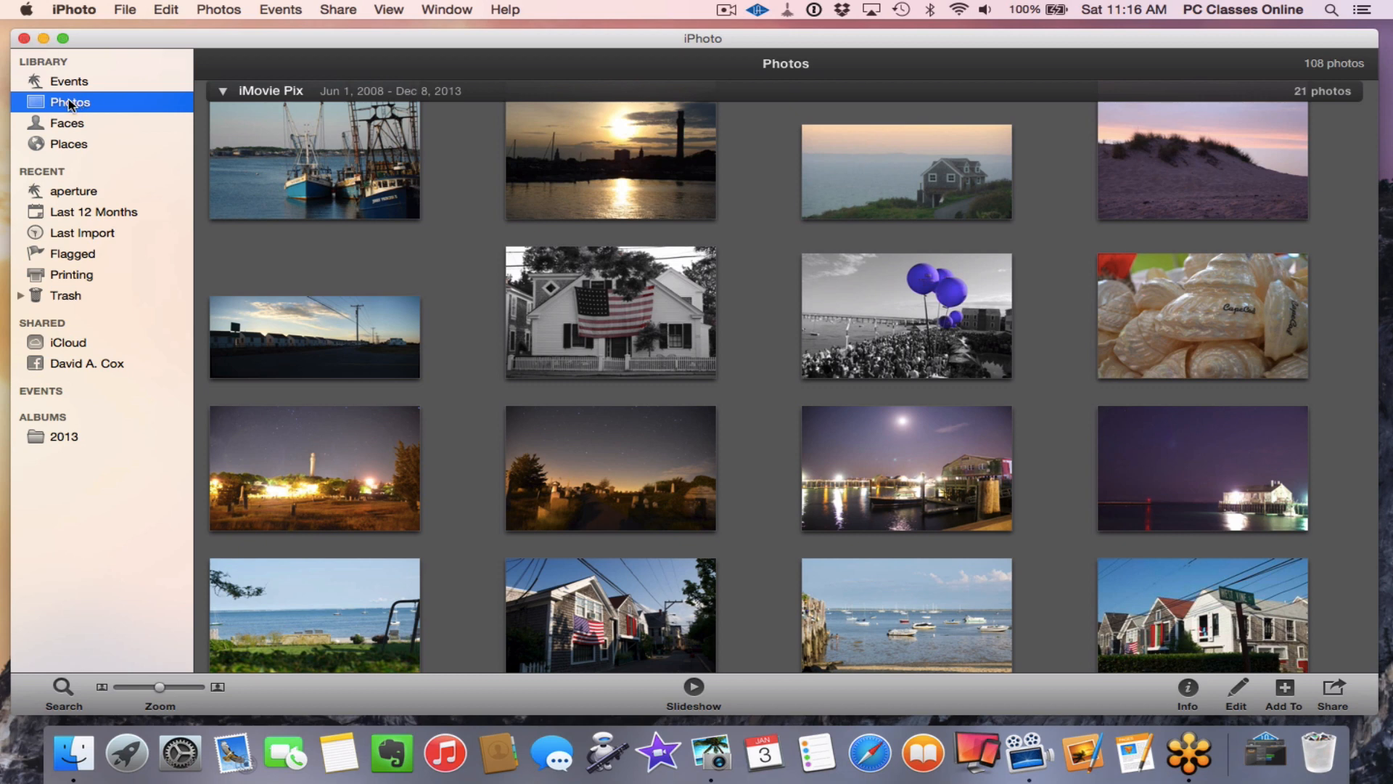
Step: Locate the Pictures folder in the home folder in Finder, and close the Finder window to return to iPhoto
{"action": "left_click", "coordinate": [73, 751]}
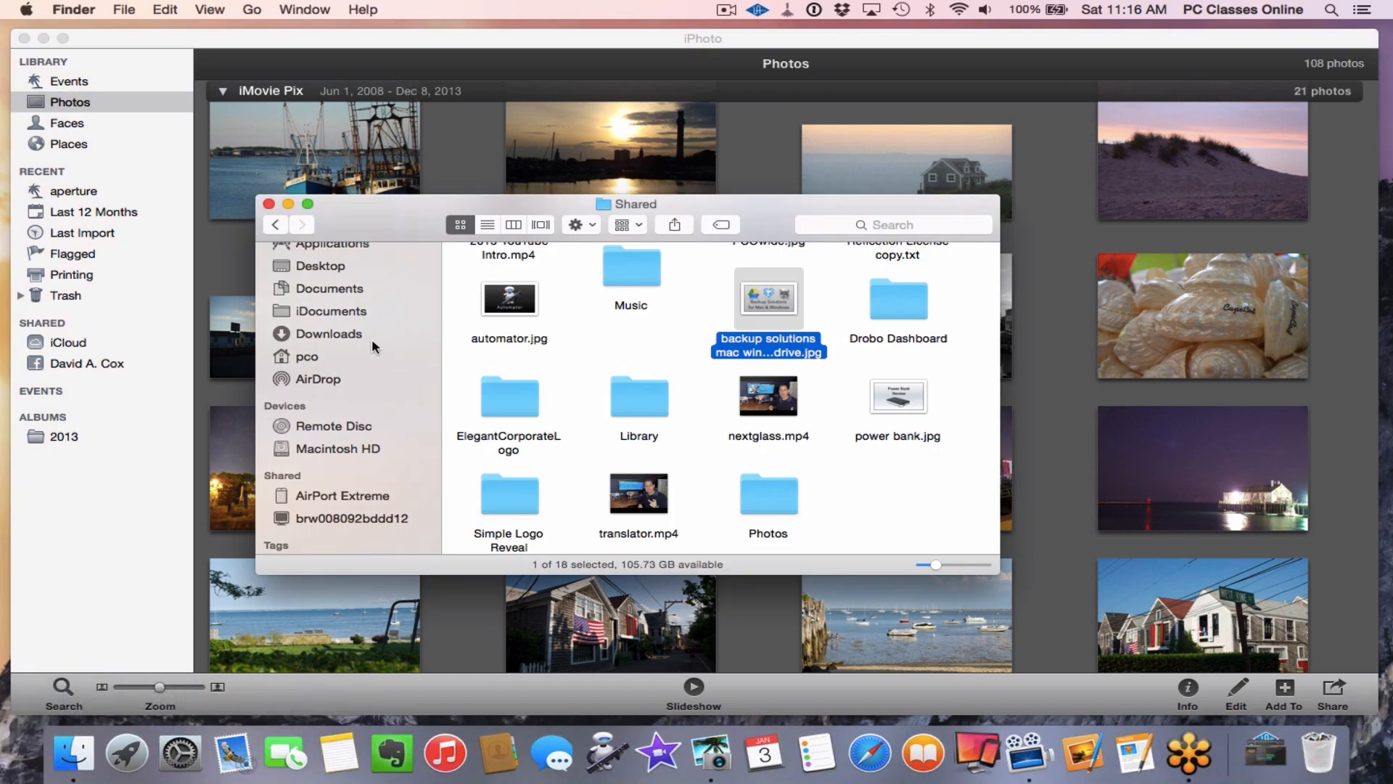
{"action": "left_click", "coordinate": [305, 359]}
{"action": "left_click", "coordinate": [755, 389]}
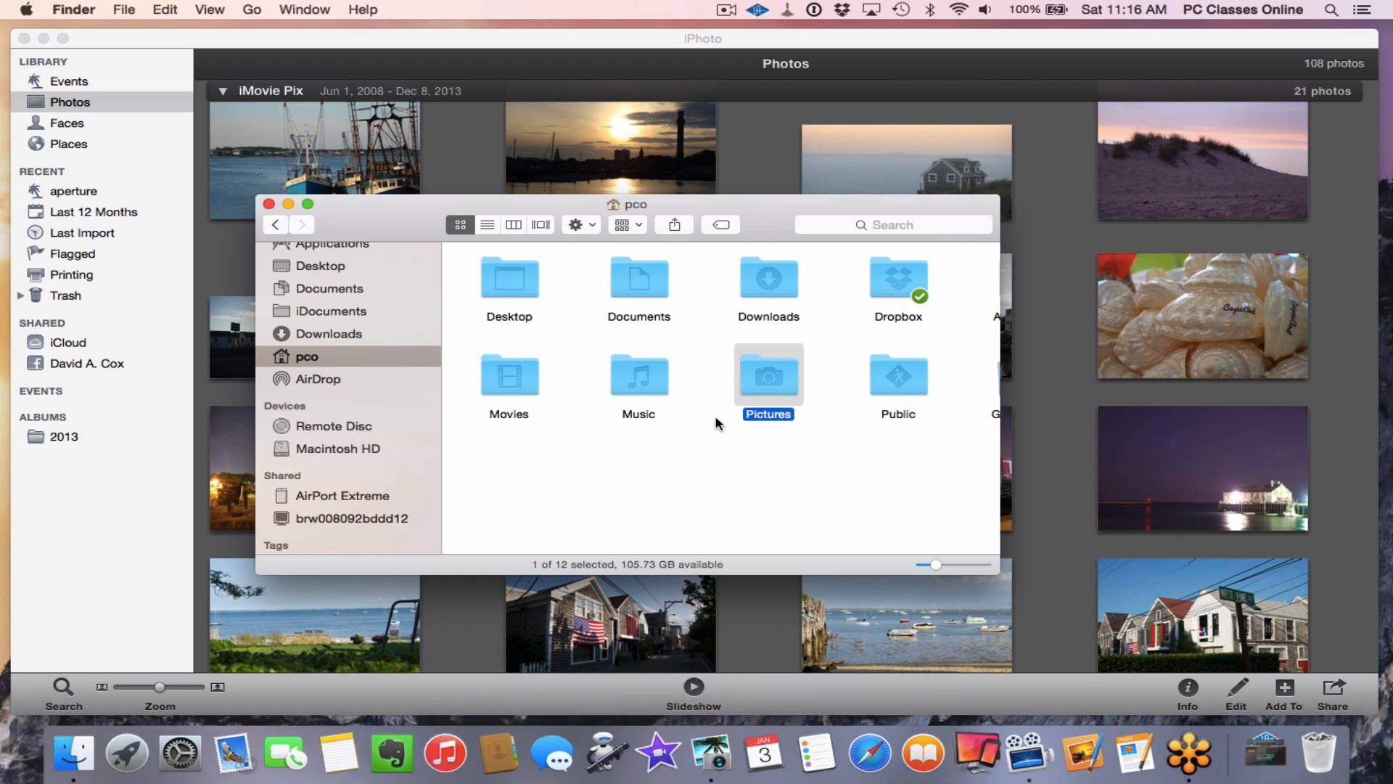
{"action": "left_click", "coordinate": [606, 495]}
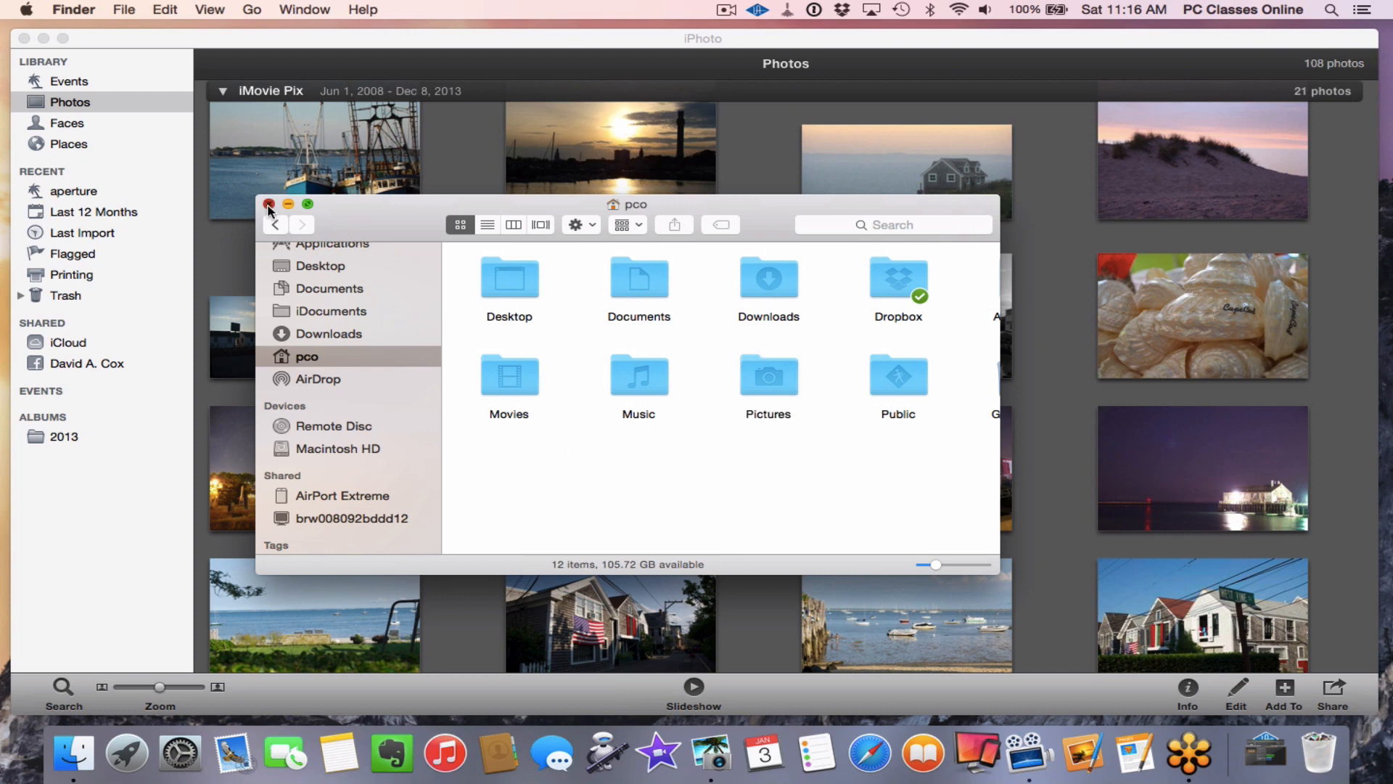
{"action": "left_click", "coordinate": [268, 204]}
{"action": "left_click", "coordinate": [427, 296]}
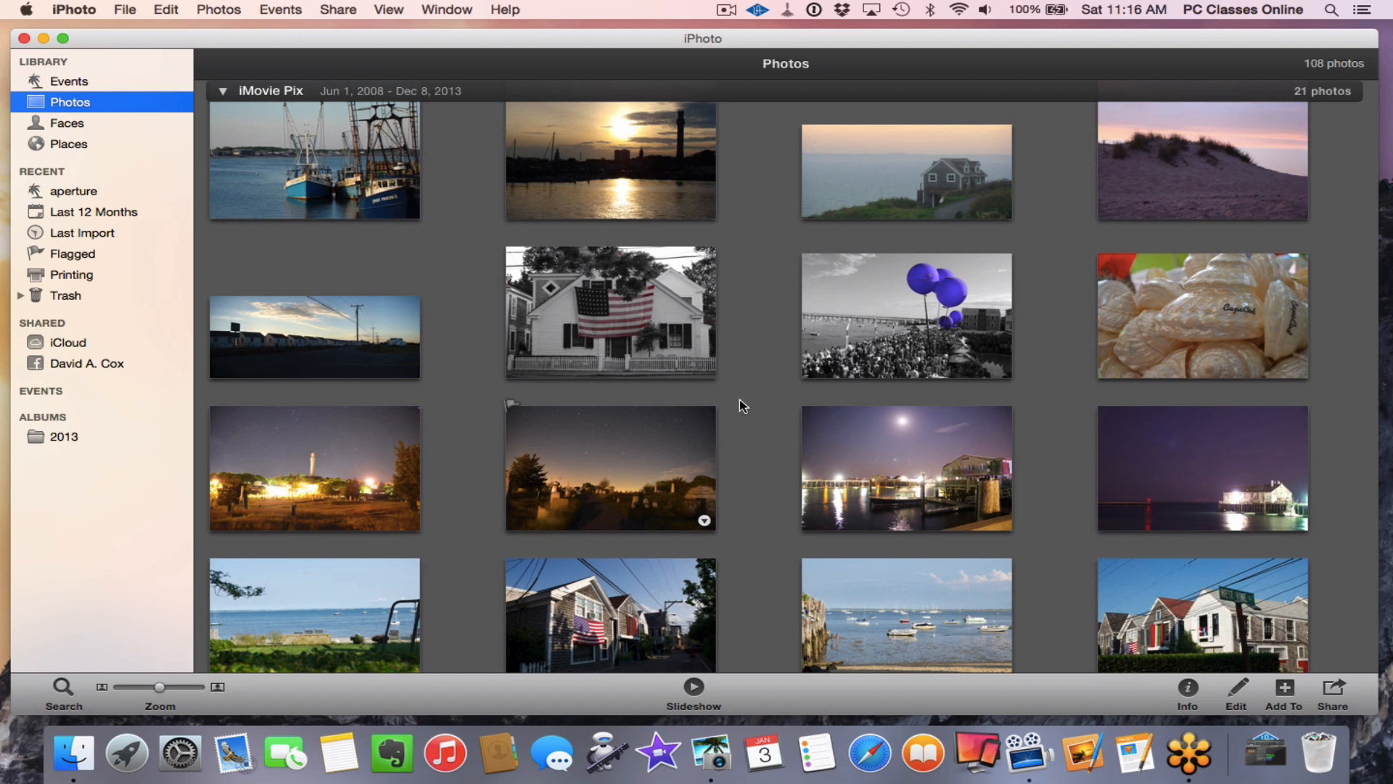
{"action": "left_click", "coordinate": [785, 12]}
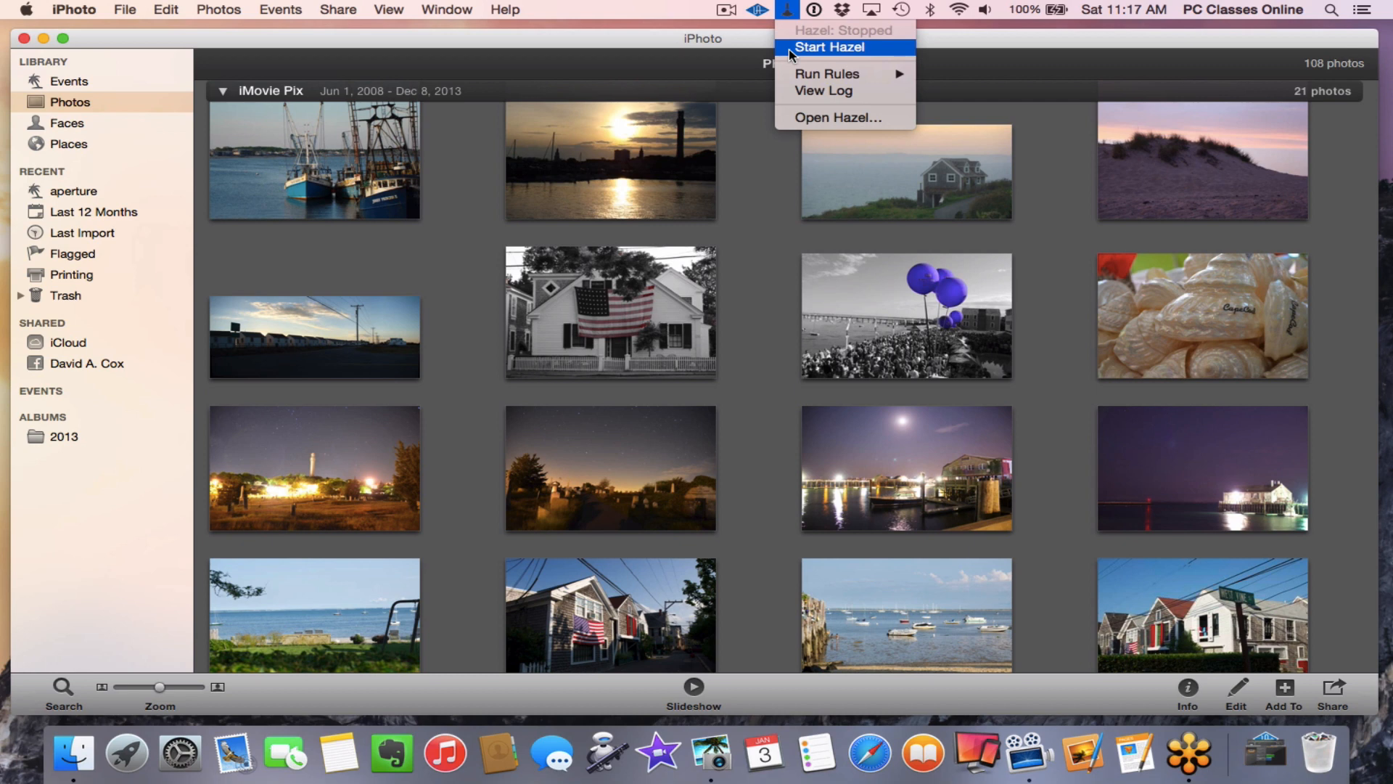
{"action": "left_click", "coordinate": [757, 173]}
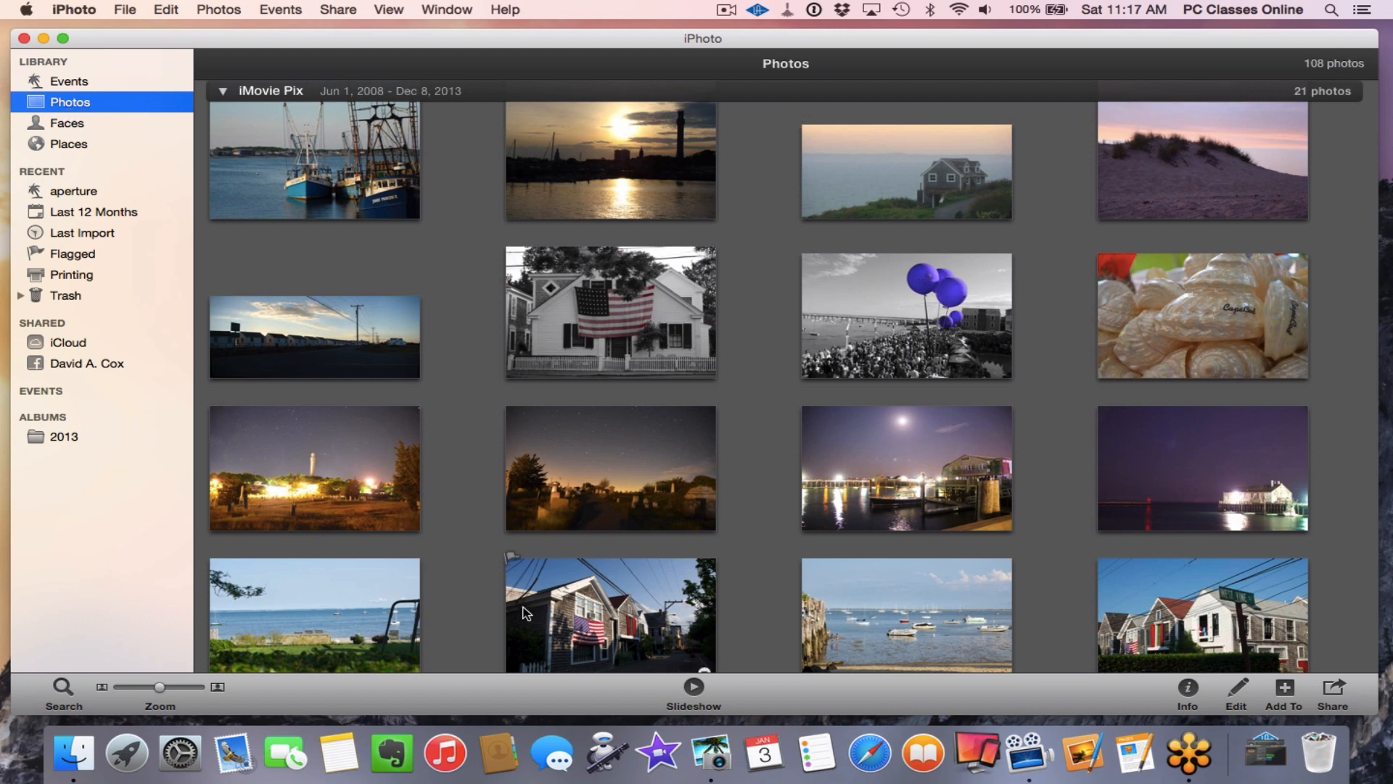
Step: Sort the library photos in ascending order by date, and check the order from the first event to the last
{"action": "left_click", "coordinate": [380, 15]}
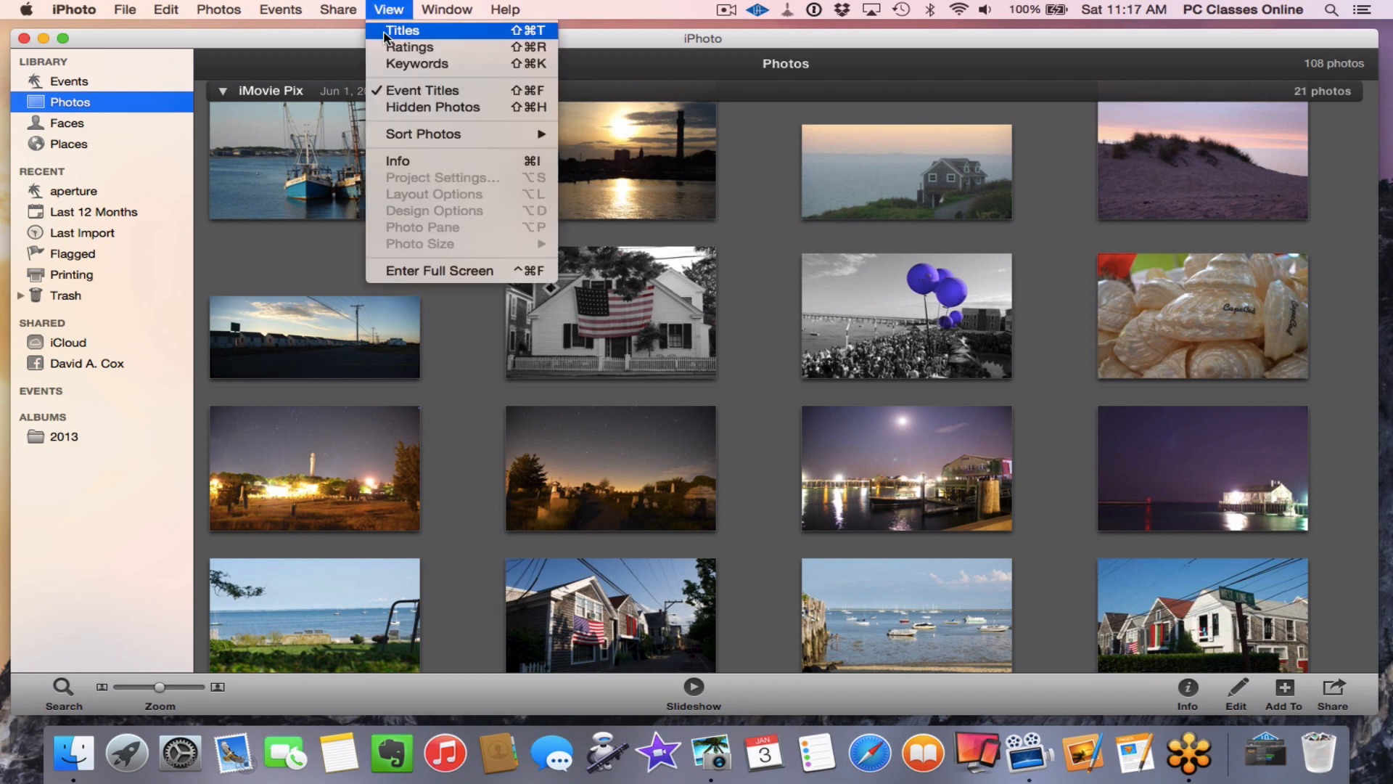
{"action": "mouse_move", "coordinate": [411, 141]}
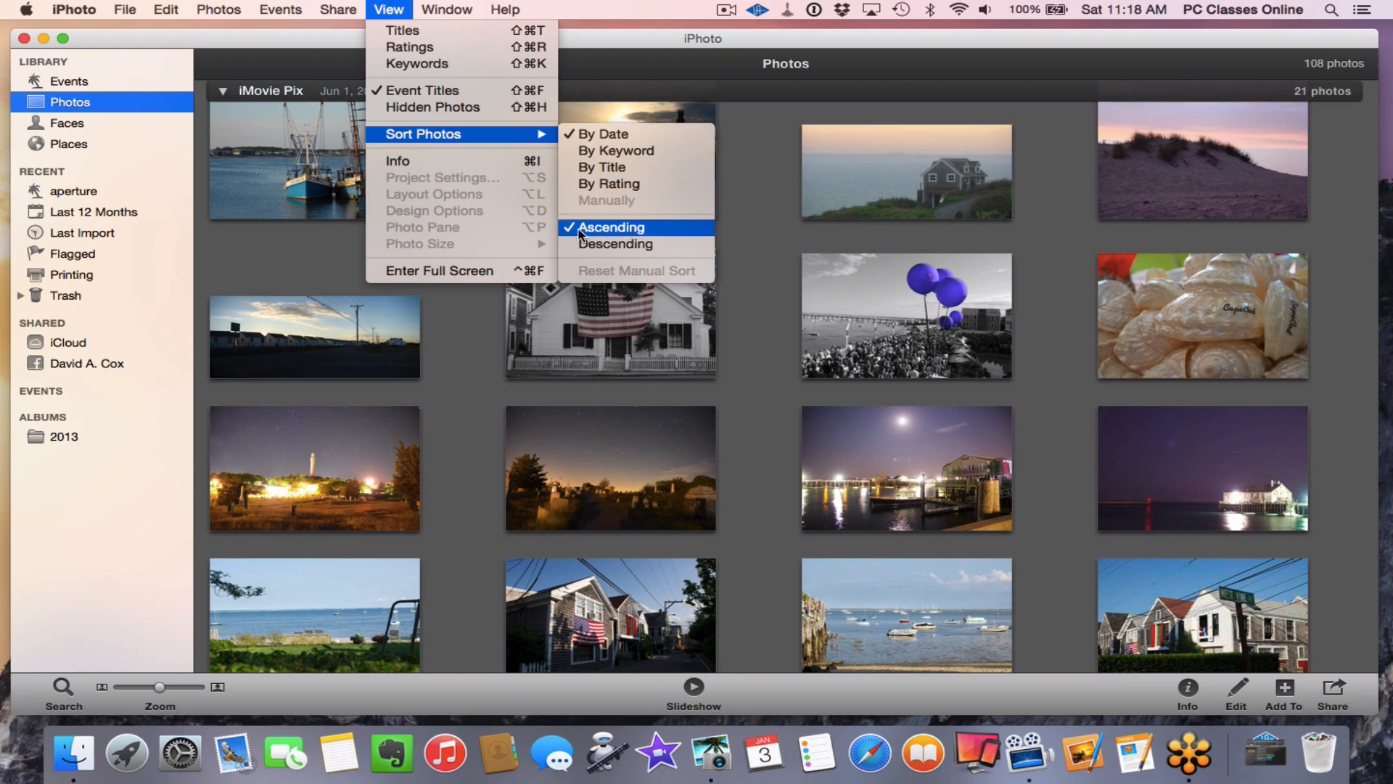
{"action": "left_click", "coordinate": [652, 229]}
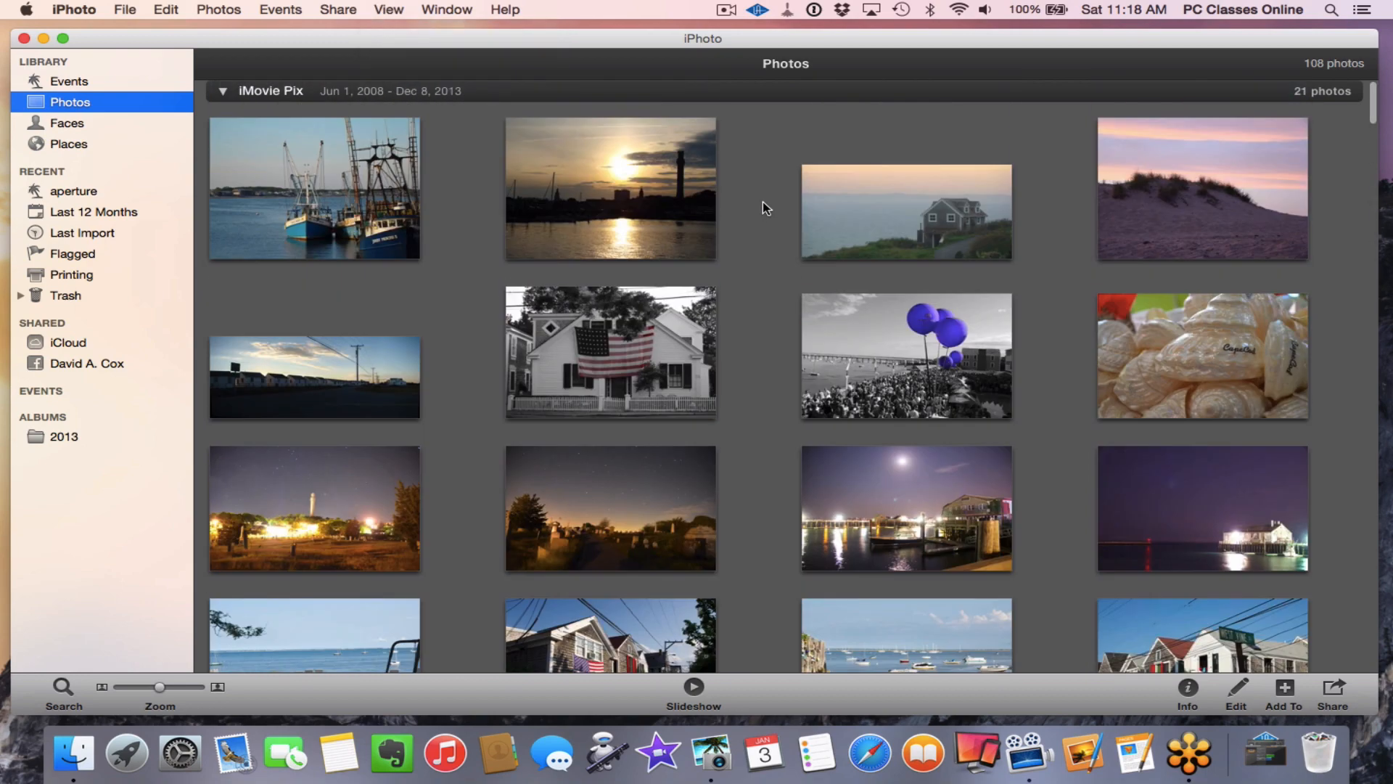
{"action": "scroll", "coordinate": [763, 202], "scroll_direction": "down", "scroll_amount": 20}
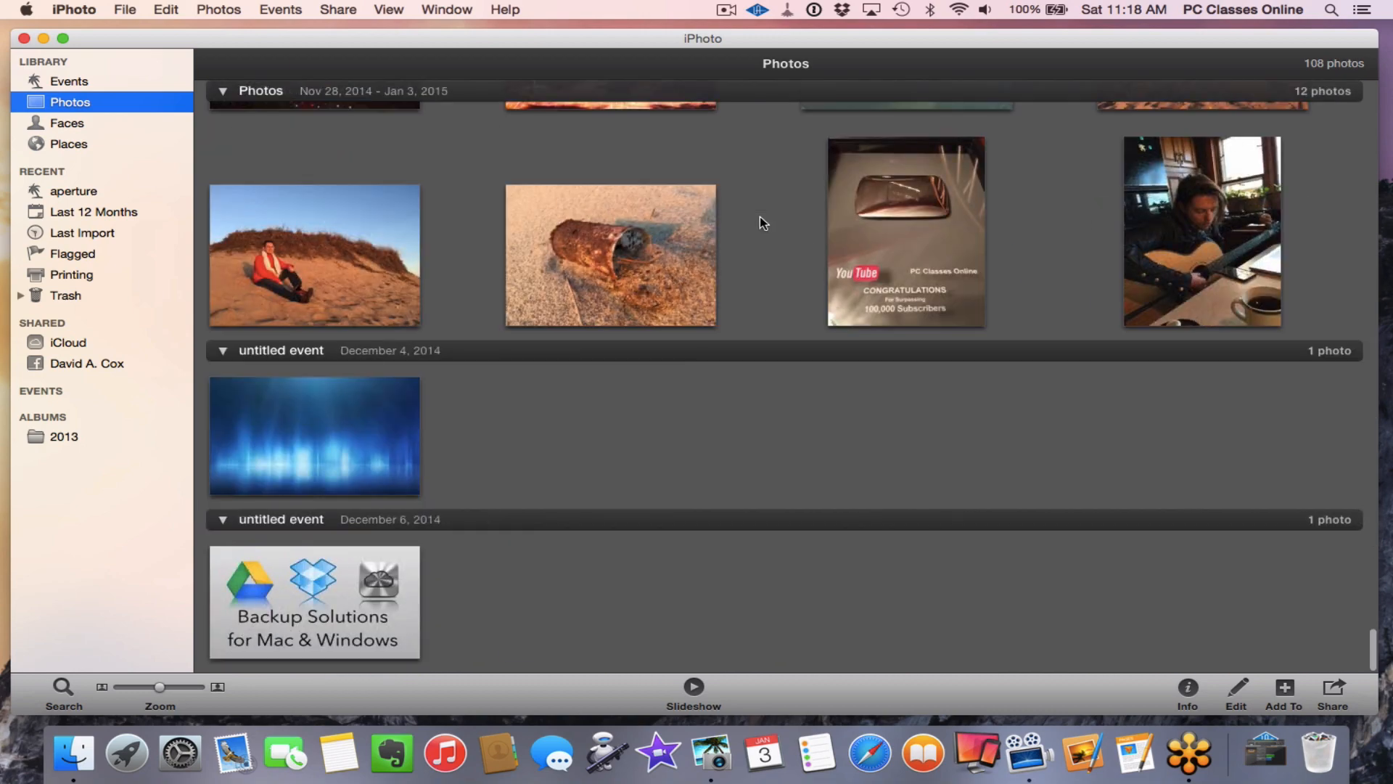
{"action": "scroll", "coordinate": [760, 216], "scroll_direction": "up", "scroll_amount": 20}
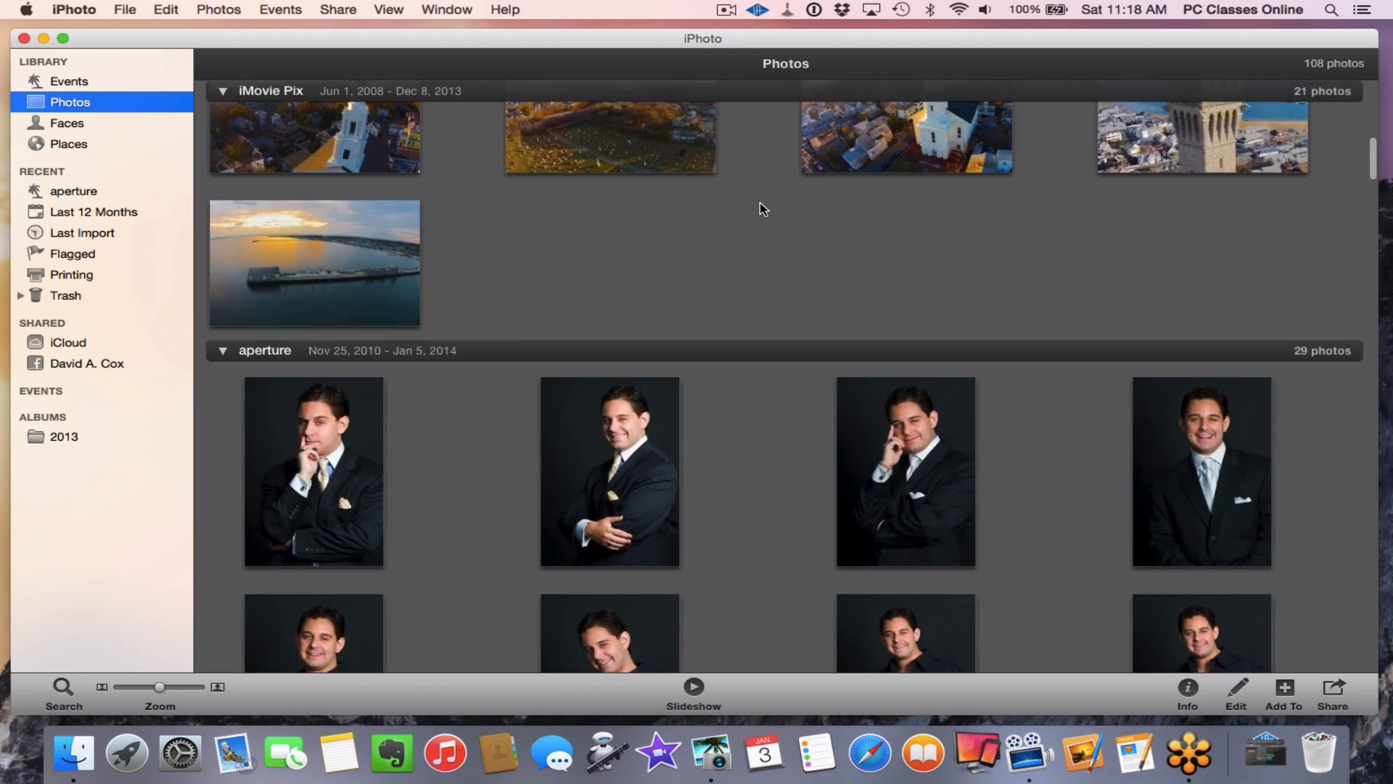
{"action": "scroll", "coordinate": [760, 203], "scroll_direction": "up", "scroll_amount": 10}
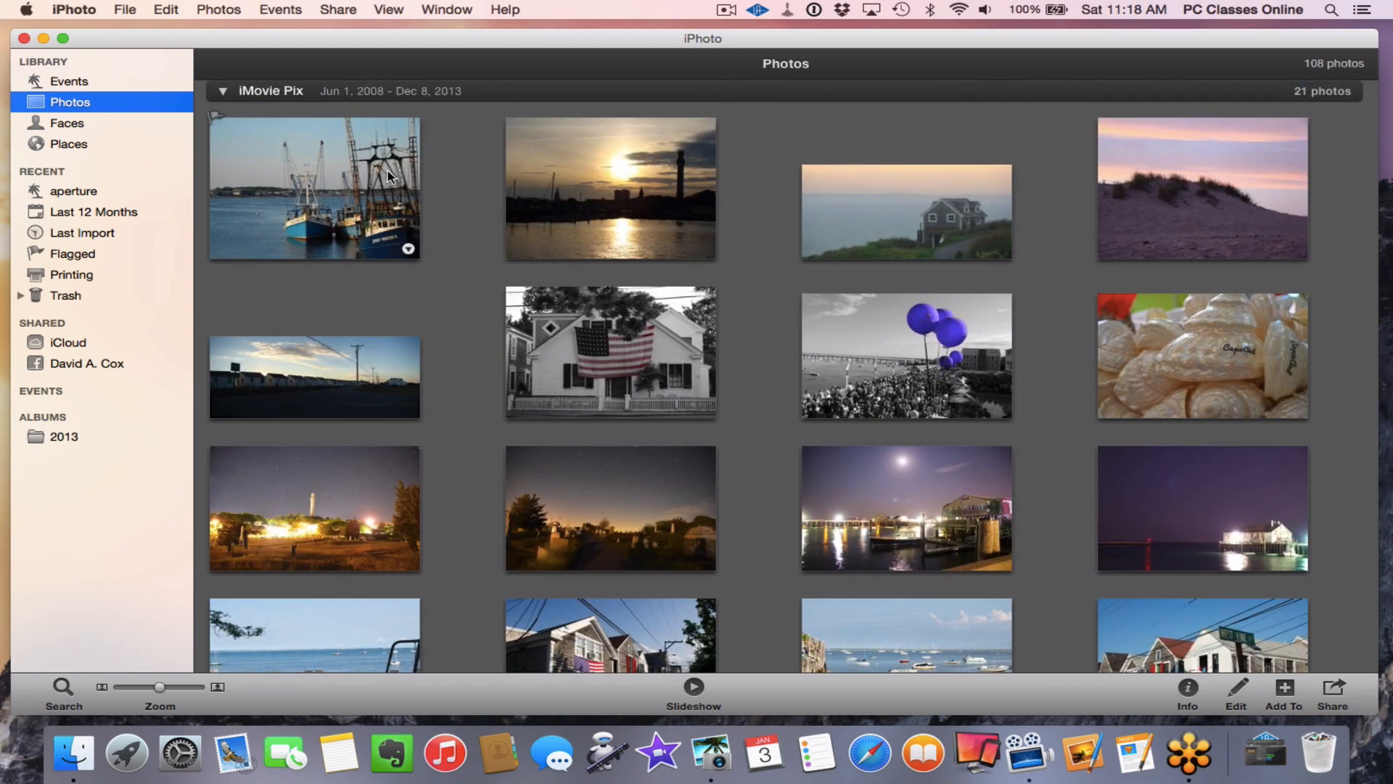
Step: Review the photo sort options without choosing another order, and look through the photos of the iMovie Pix event
{"action": "left_click", "coordinate": [389, 9]}
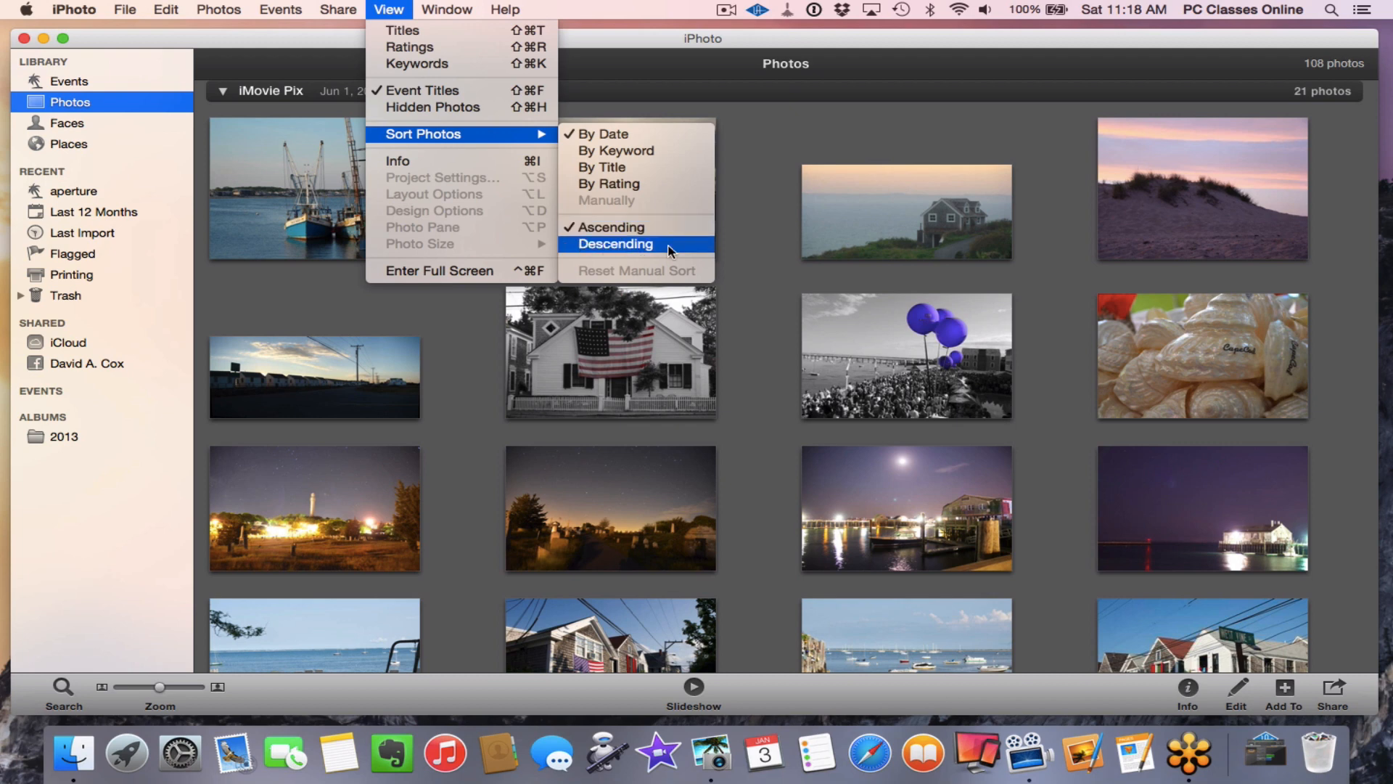
{"action": "left_click", "coordinate": [762, 221]}
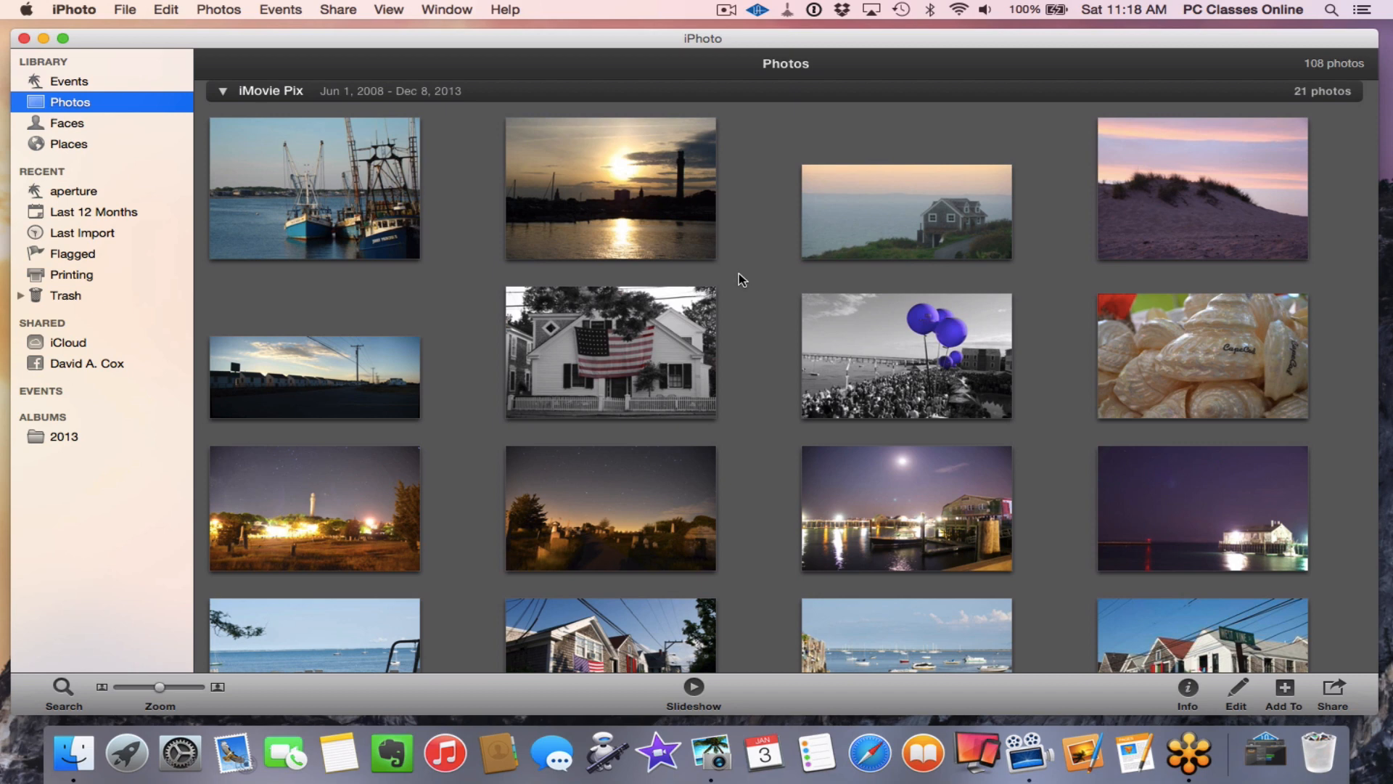
{"action": "scroll", "coordinate": [660, 408], "scroll_direction": "down", "scroll_amount": 5}
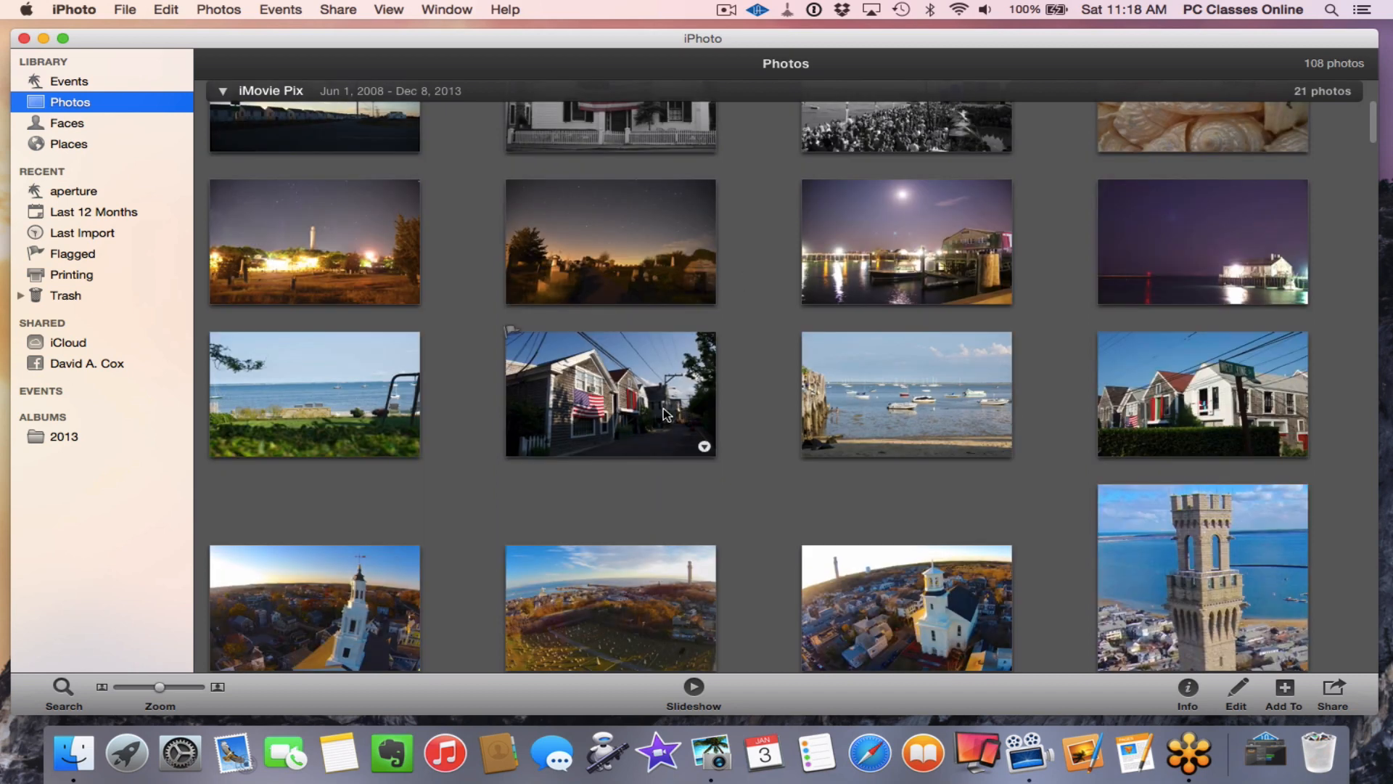
{"action": "scroll", "coordinate": [663, 411], "scroll_direction": "down", "scroll_amount": 4}
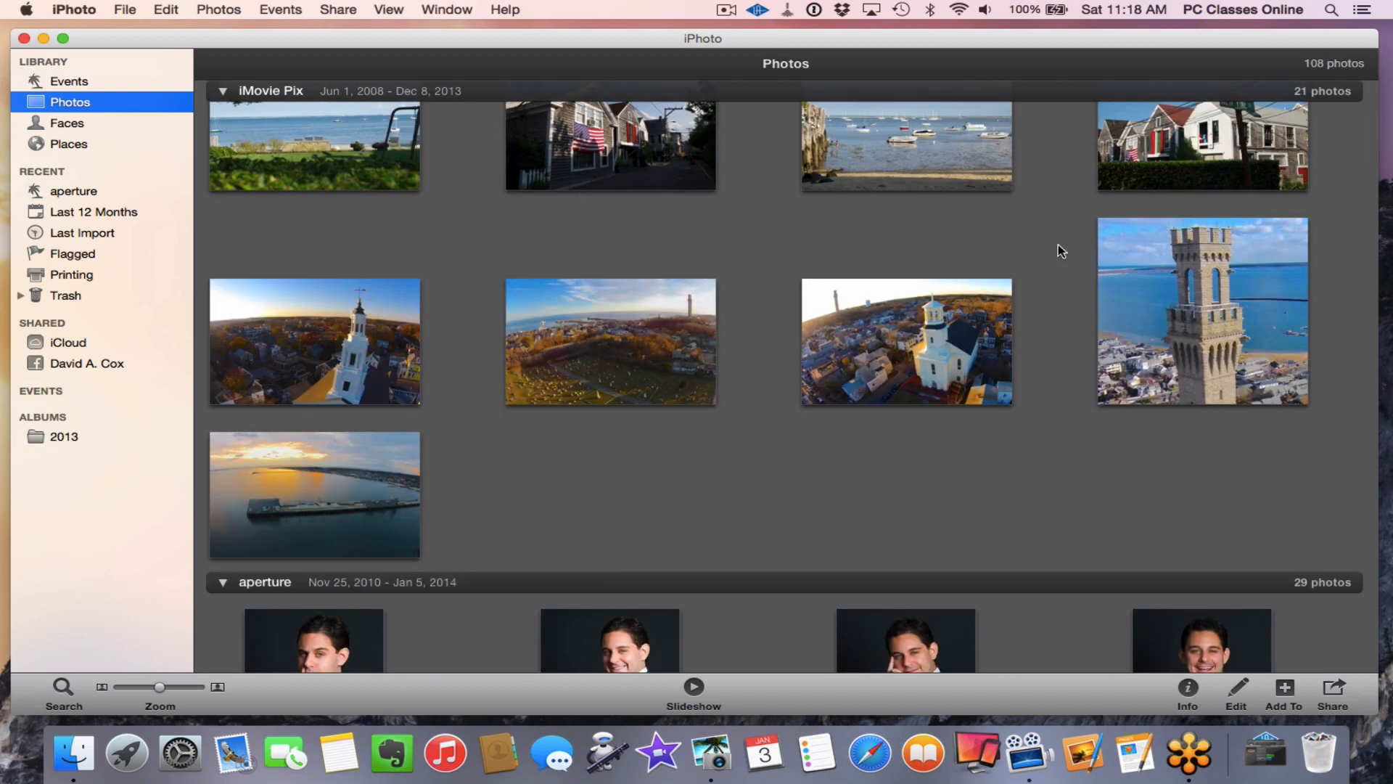
{"action": "scroll", "coordinate": [1058, 246], "scroll_direction": "up", "scroll_amount": 10}
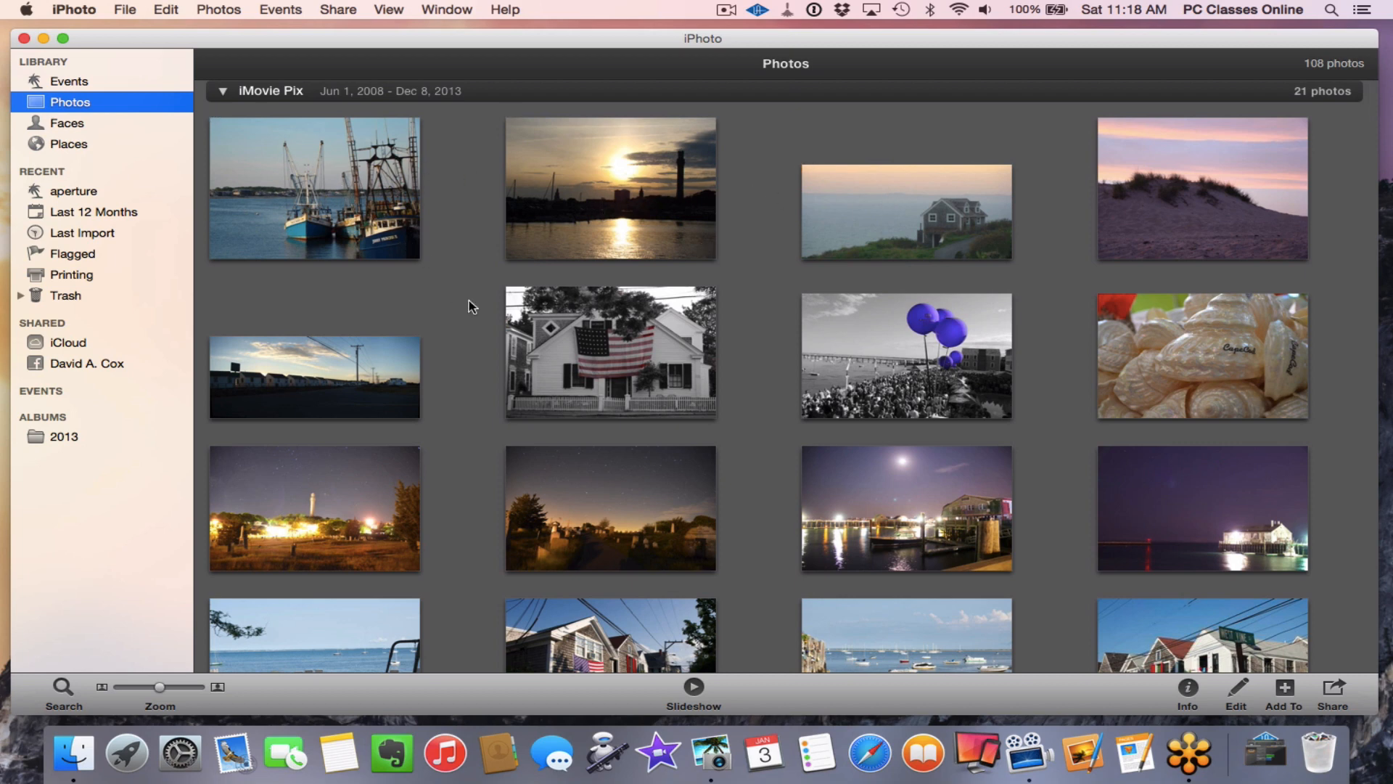
{"action": "scroll", "coordinate": [477, 303], "scroll_direction": "down", "scroll_amount": 8}
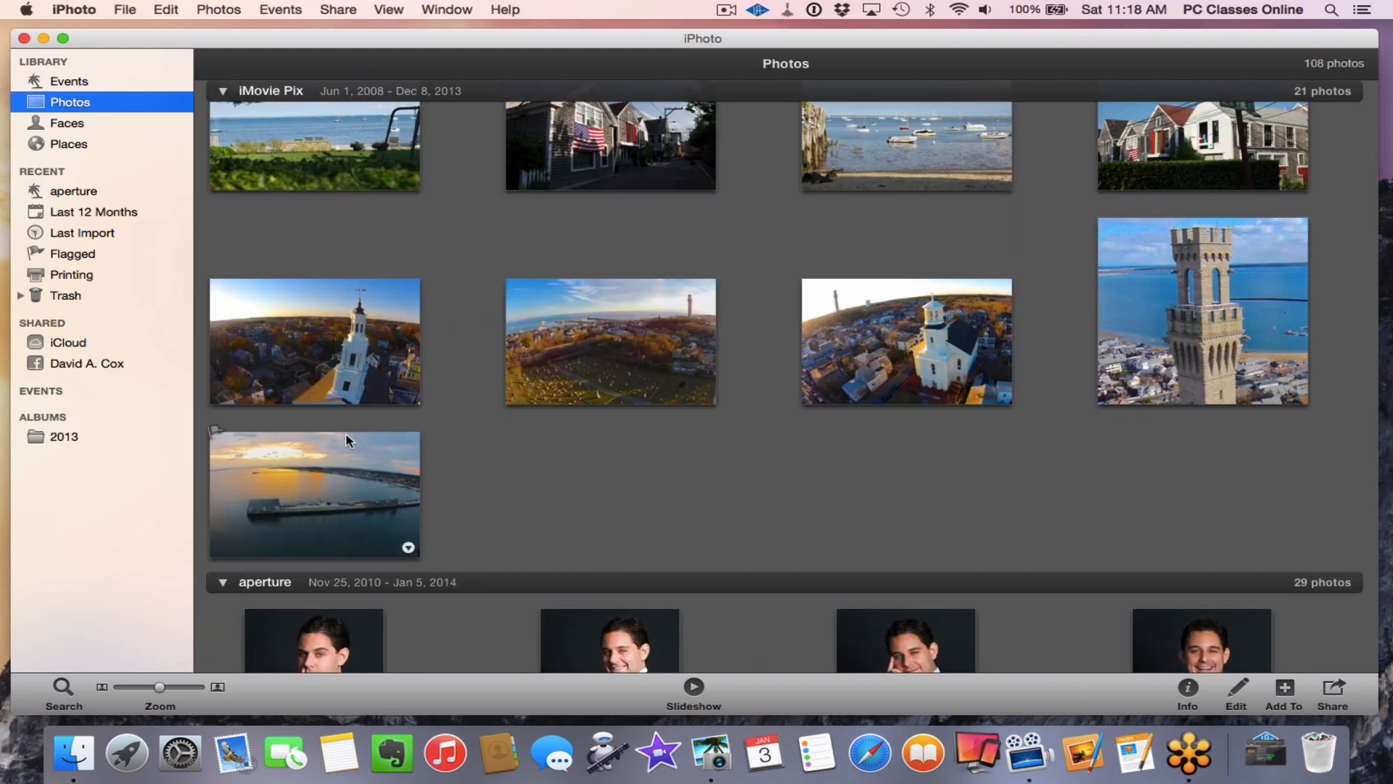
{"action": "scroll", "coordinate": [344, 425], "scroll_direction": "up", "scroll_amount": 4}
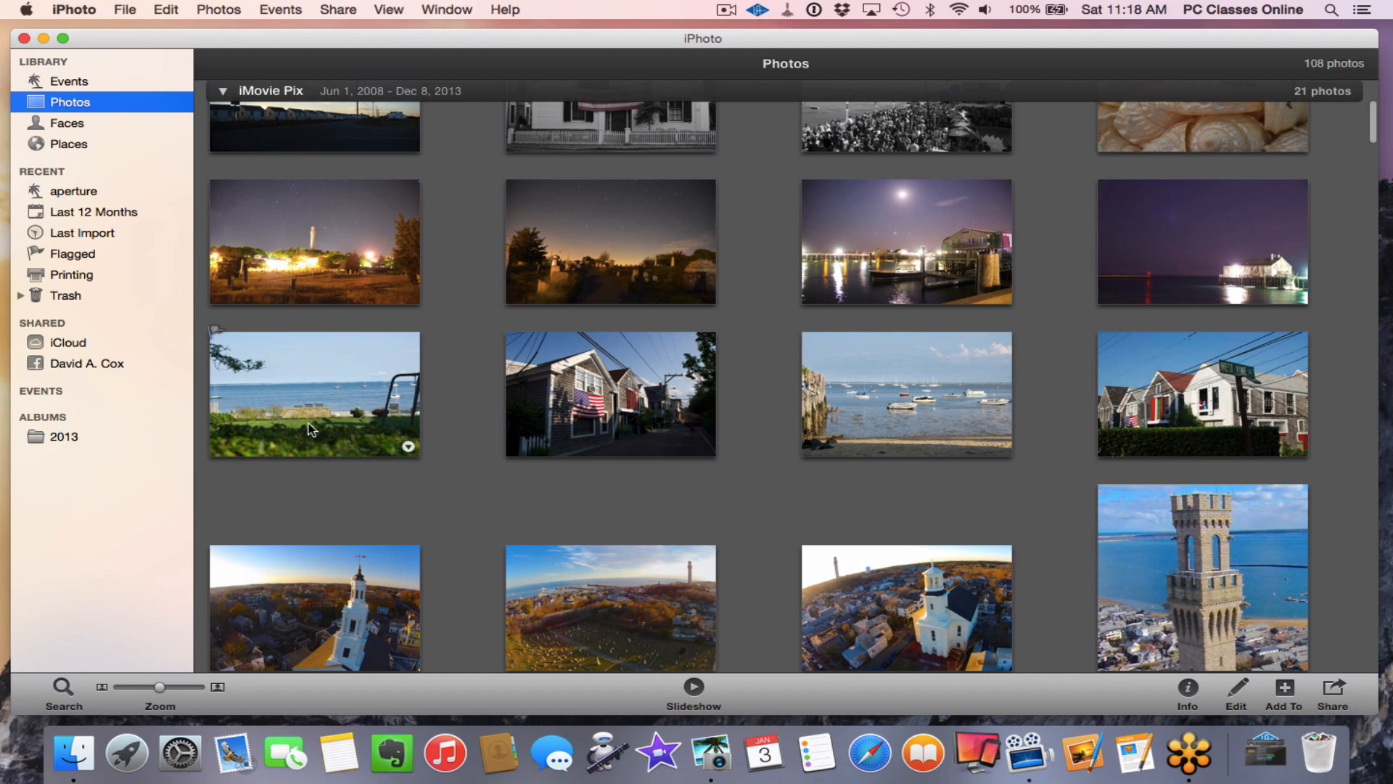
Step: Open the photo of moored boats beside the wooden wharf and set its title to Captain JACKS WHARF in its information
{"action": "double_click", "coordinate": [826, 383]}
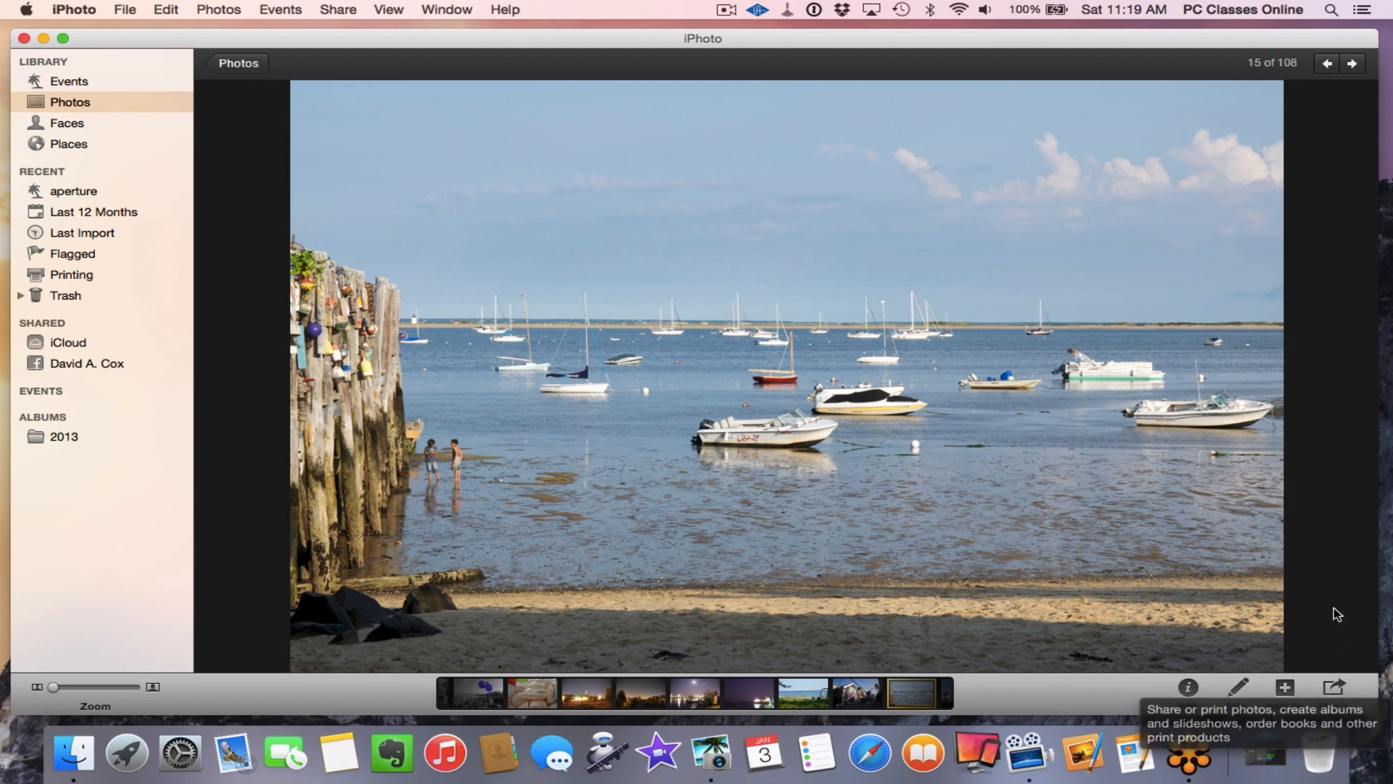
{"action": "left_click", "coordinate": [1188, 690]}
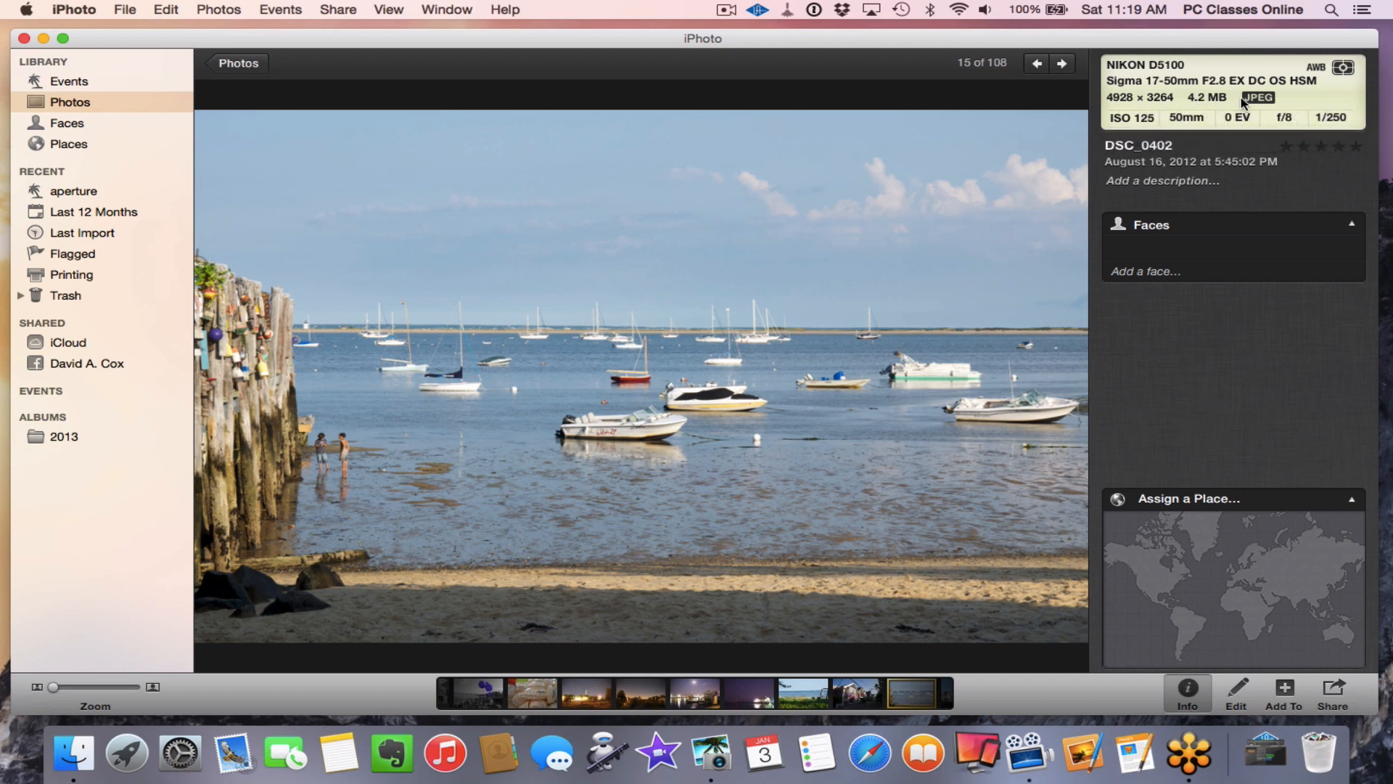
{"action": "left_click", "coordinate": [1181, 147]}
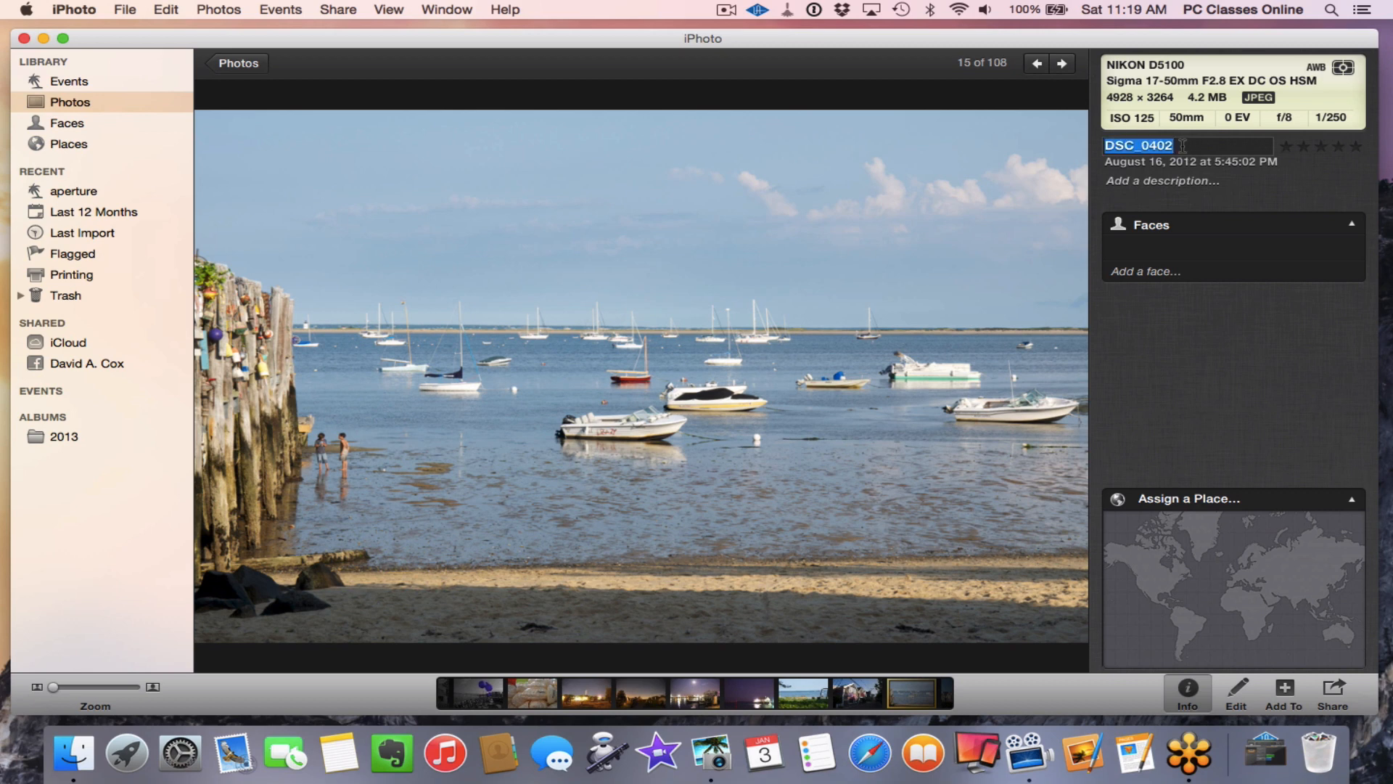
{"action": "type", "text": "Captain J"}
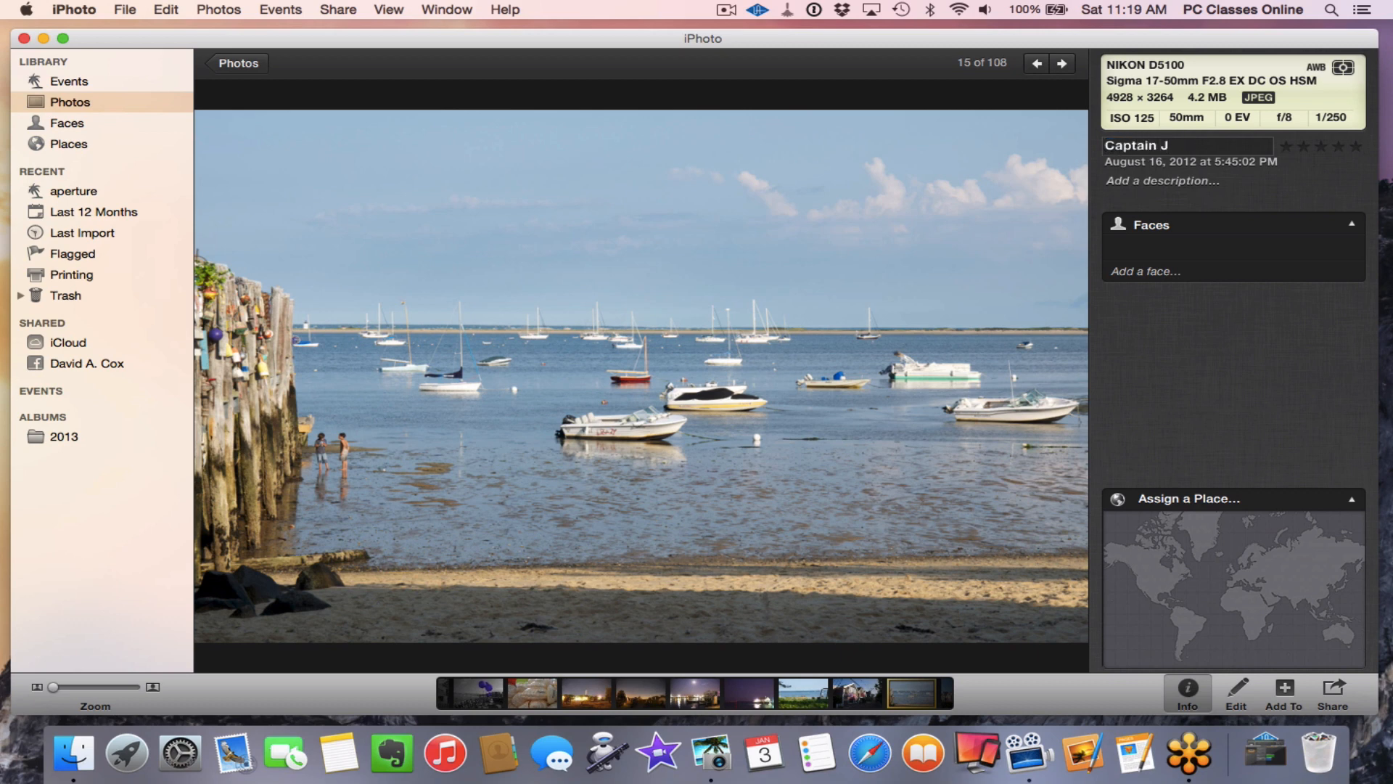
{"action": "type", "text": "ACKS"}
{"action": "type", "text": "WHARF"}
{"action": "key", "text": "Return"}
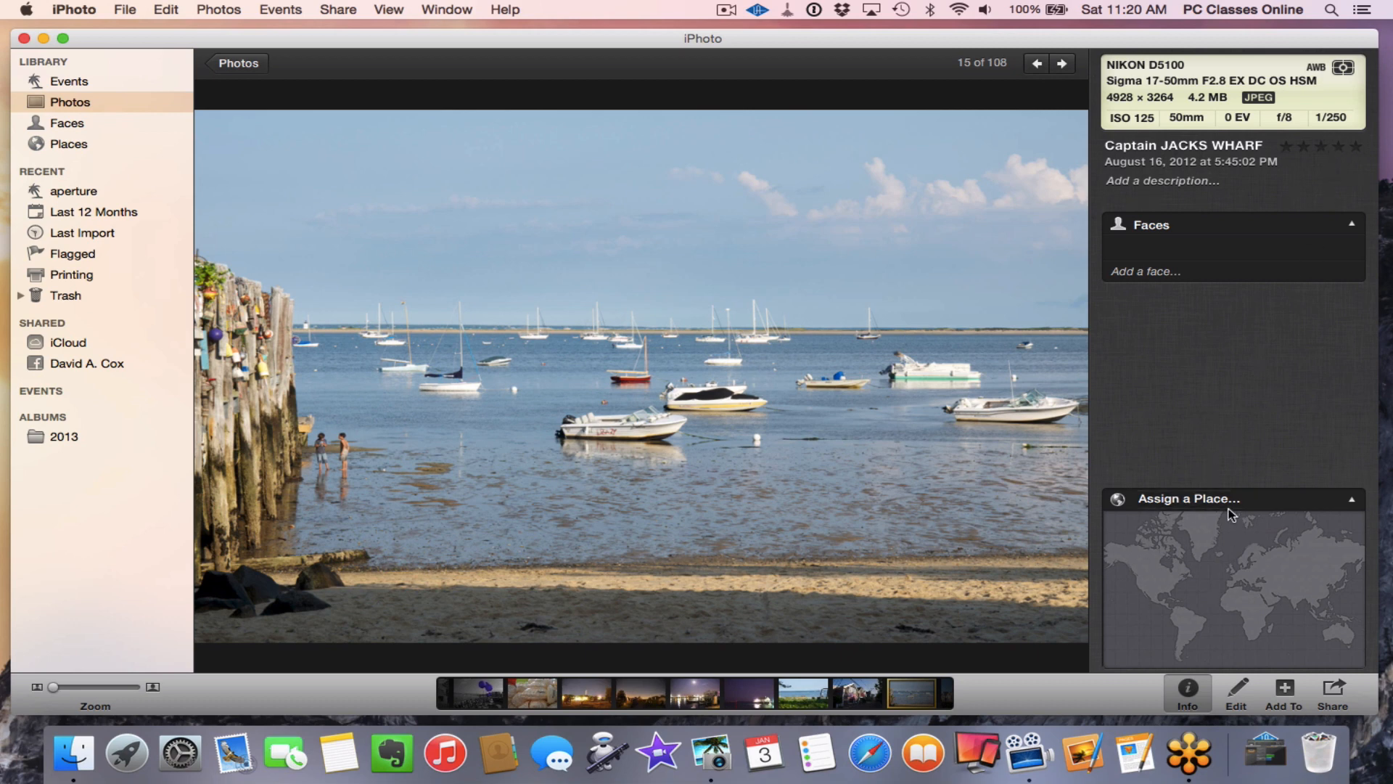
Step: Examine the place assignment and the Quick Fixes editing tools for the wharf photo, and return to the photo thumbnails
{"action": "left_click", "coordinate": [1161, 501]}
{"action": "left_click", "coordinate": [1231, 688]}
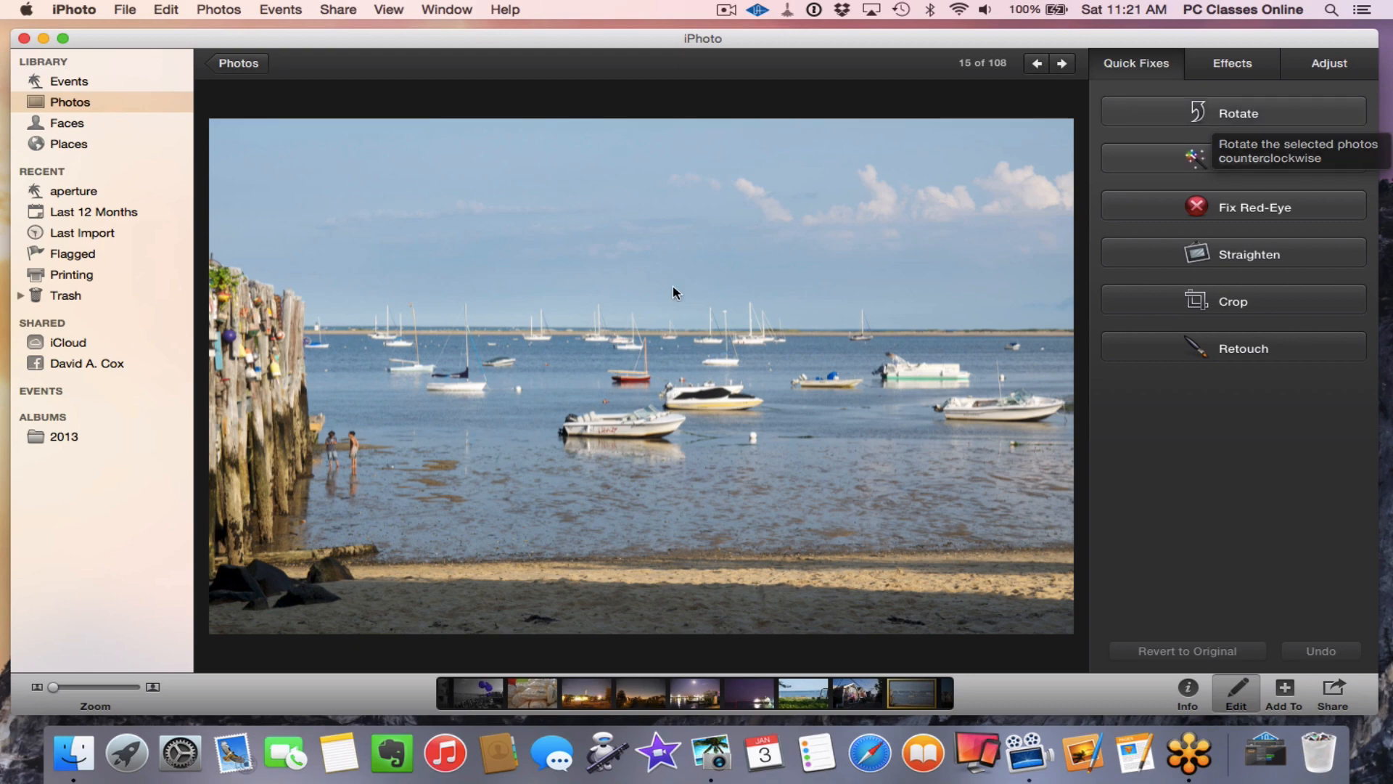
{"action": "double_click", "coordinate": [532, 364]}
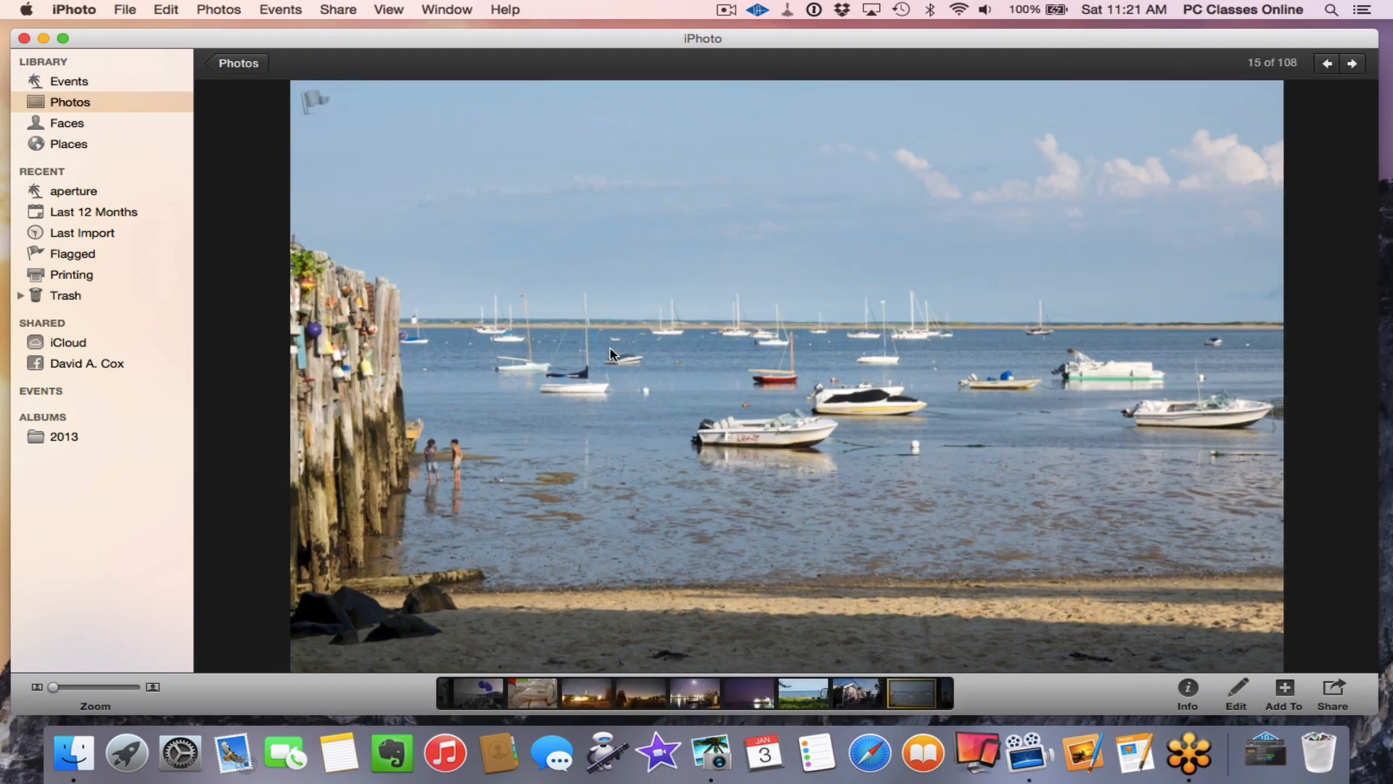
{"action": "double_click", "coordinate": [611, 347]}
{"action": "left_click", "coordinate": [787, 413]}
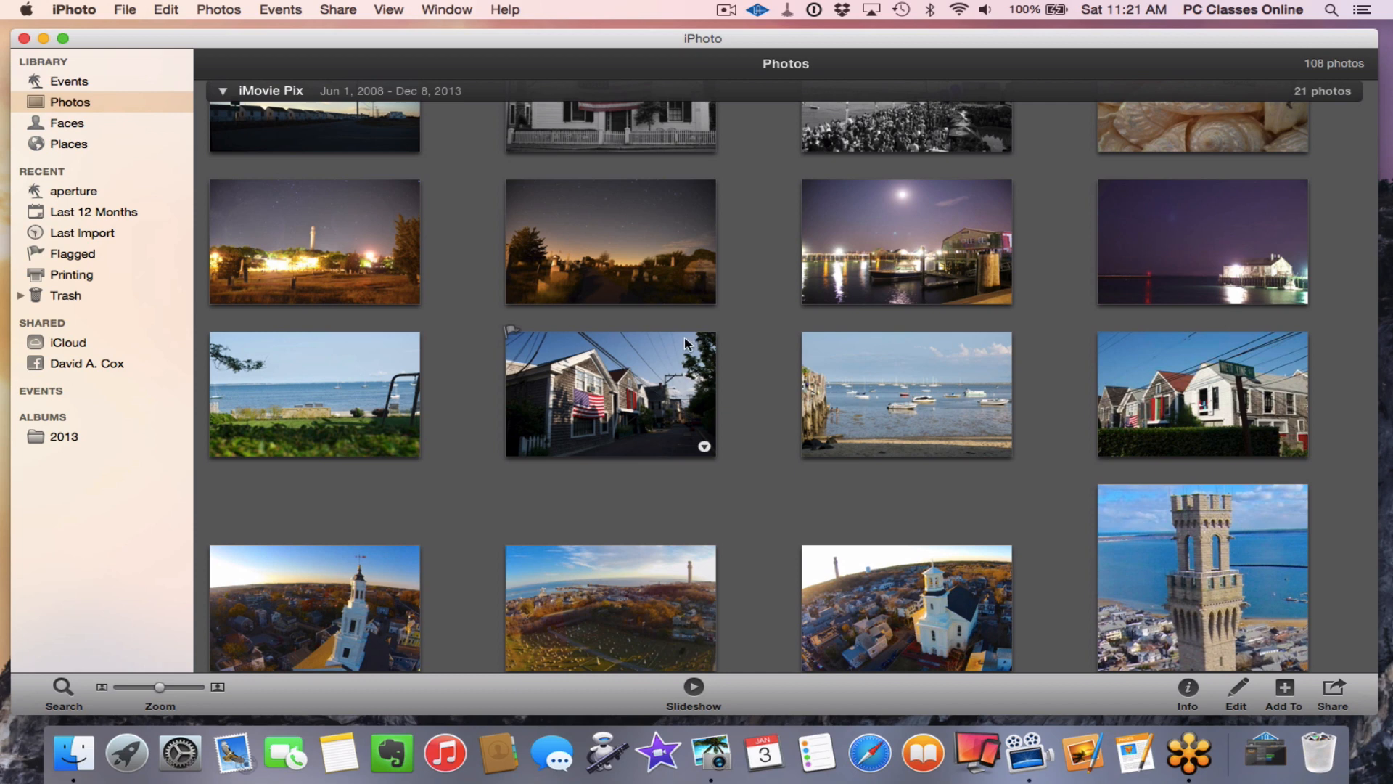
Step: Select six neighbouring photos in the iMovie Pix event, rotate them together through four quarter turns, and clear the selection
{"action": "left_click", "coordinate": [570, 403]}
{"action": "left_click", "coordinate": [696, 261], "text": "super"}
{"action": "left_click", "coordinate": [939, 231], "text": "super"}
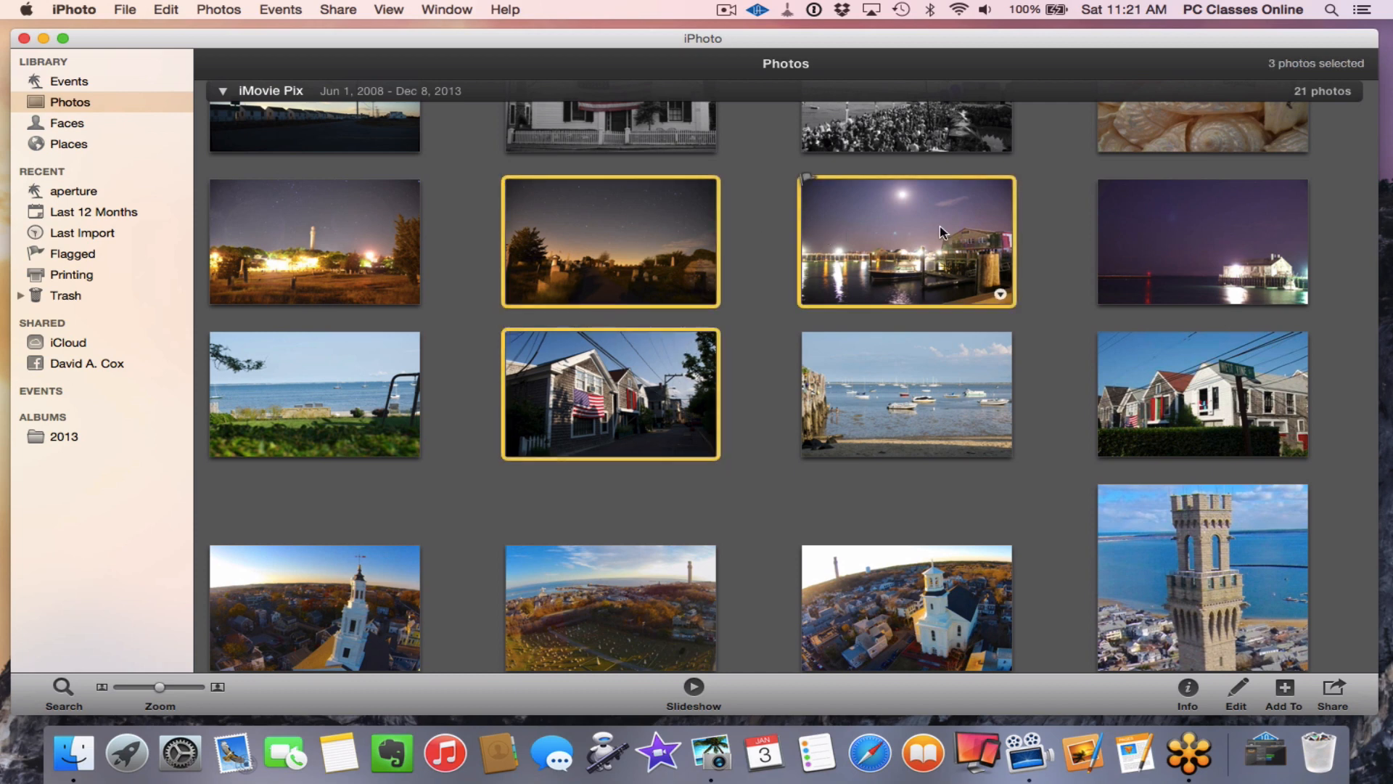
{"action": "left_click", "coordinate": [1125, 233], "text": "super"}
{"action": "left_click", "coordinate": [1131, 381], "text": "super"}
{"action": "left_click", "coordinate": [897, 377], "text": "super"}
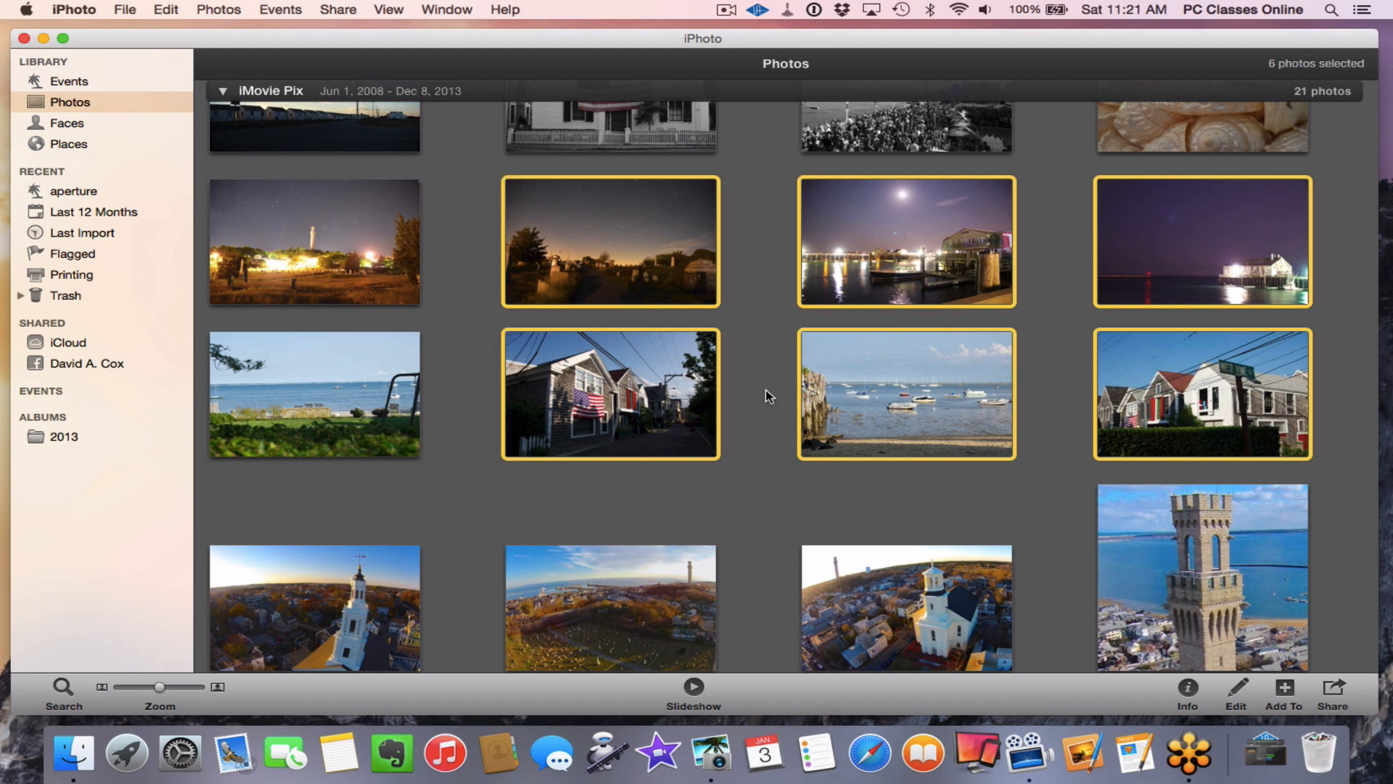
{"action": "key", "text": "super+r"}
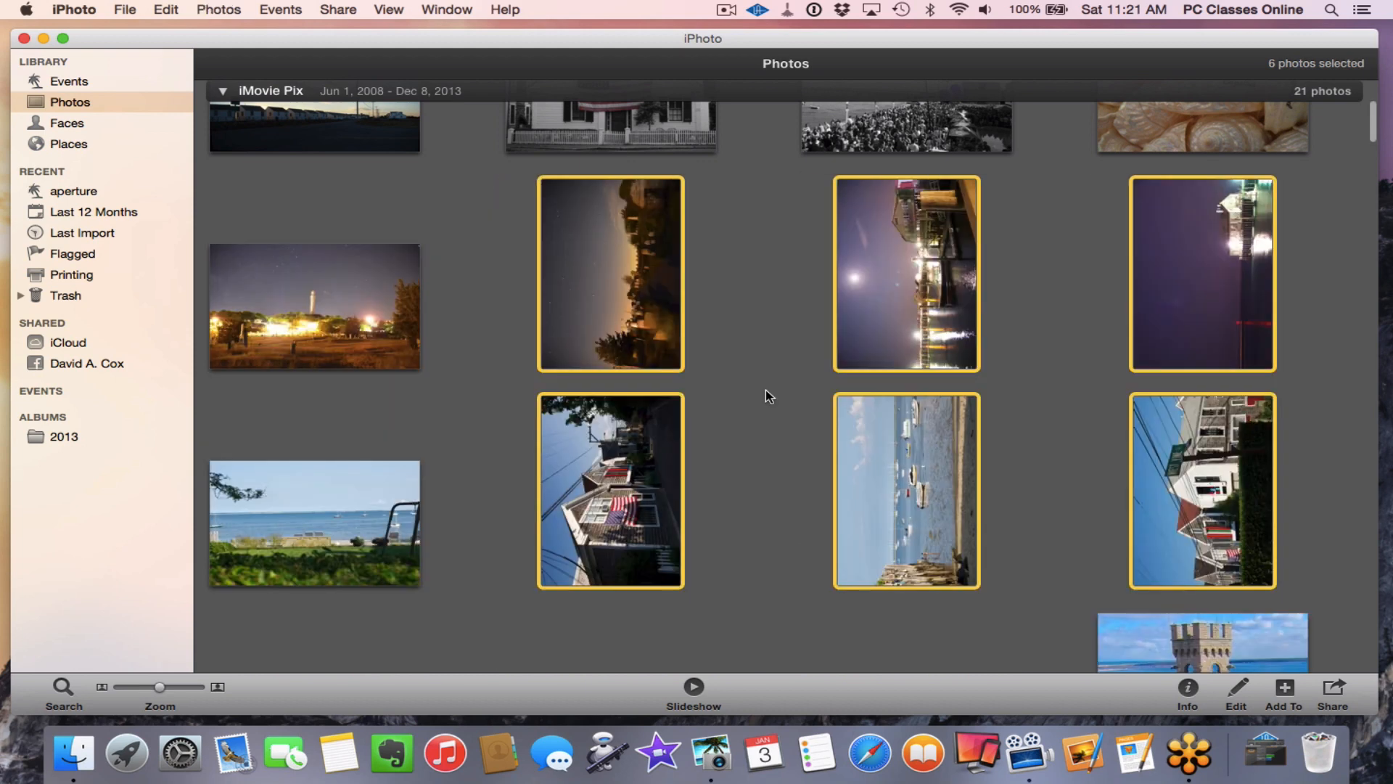
{"action": "key", "text": "super+r"}
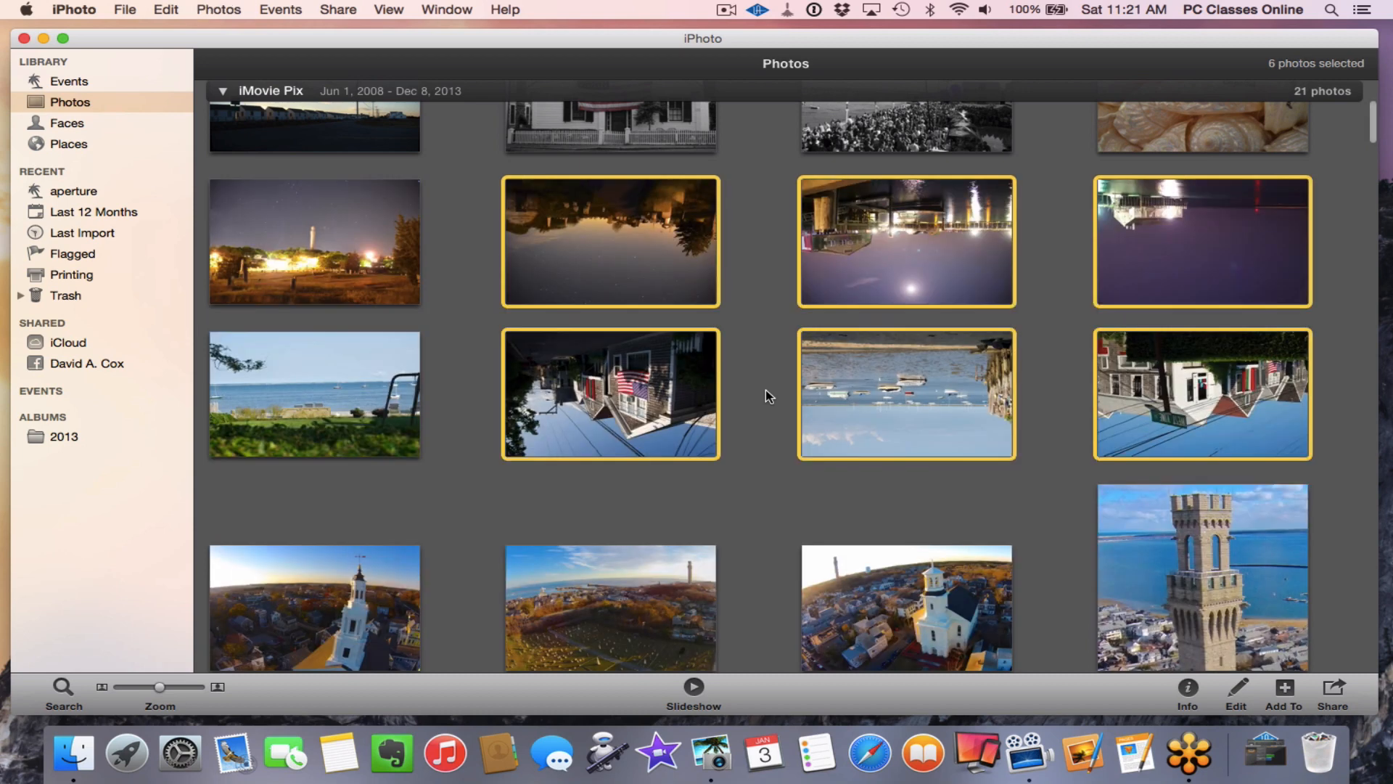
{"action": "key", "text": "super+r"}
{"action": "key", "text": "super+r"}
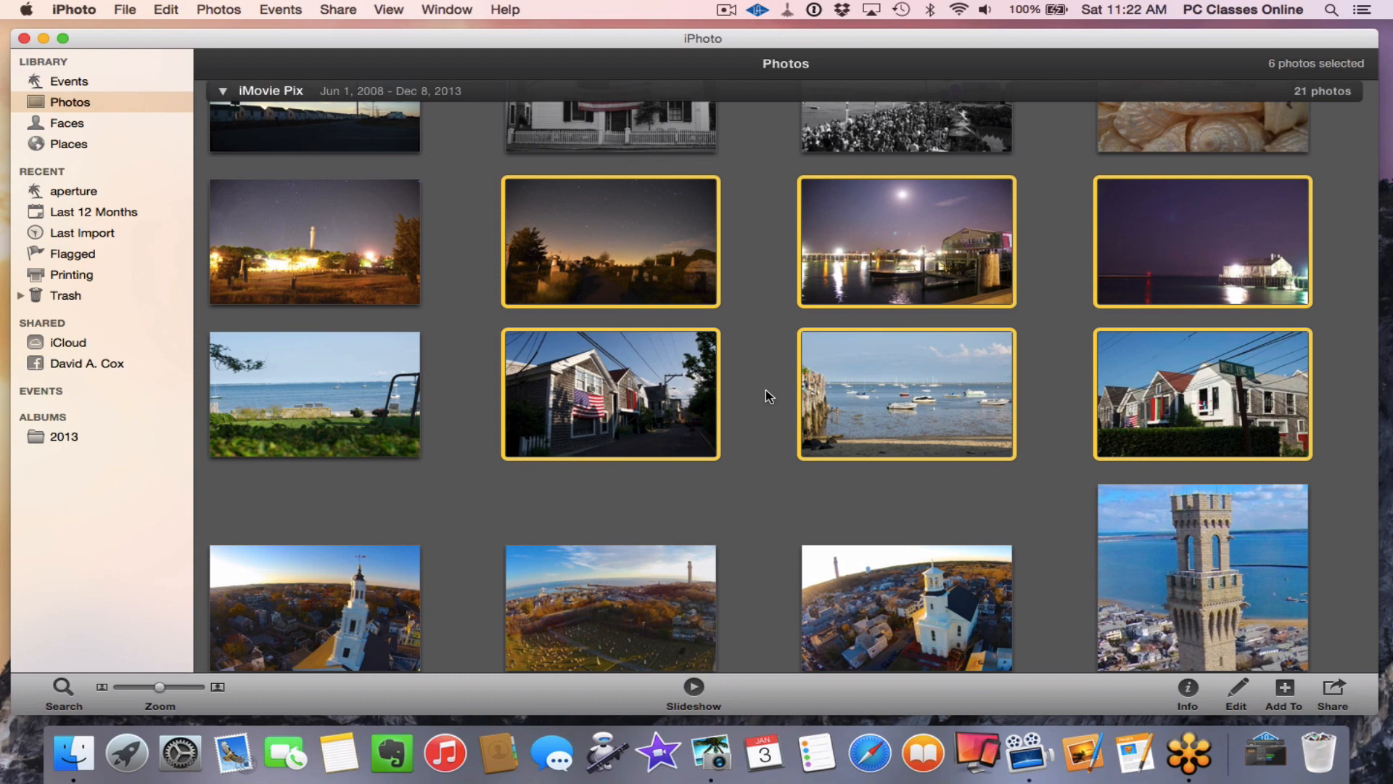
{"action": "left_click", "coordinate": [765, 390]}
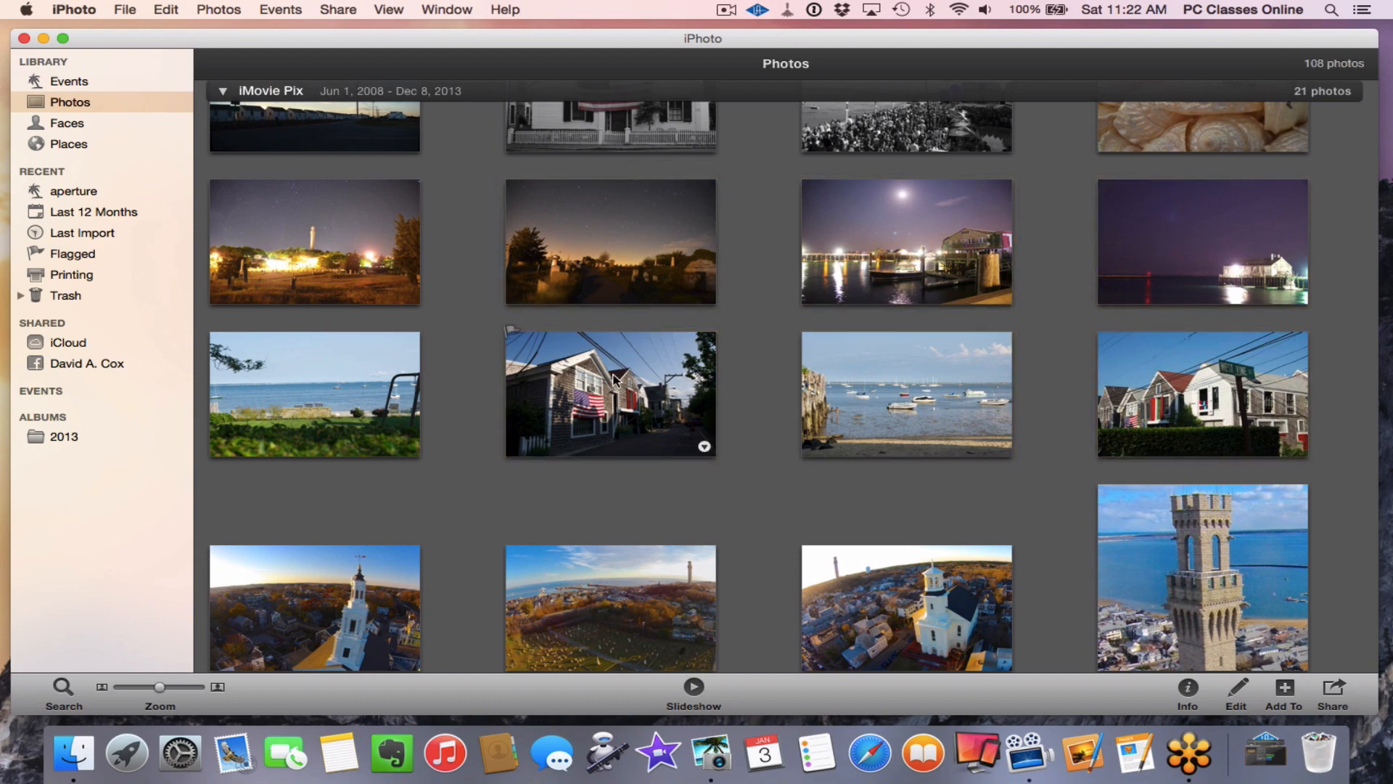
Step: Open the photo of moored boats beside the wharf for editing, try the Enhance quick fix, and undo it
{"action": "double_click", "coordinate": [878, 377]}
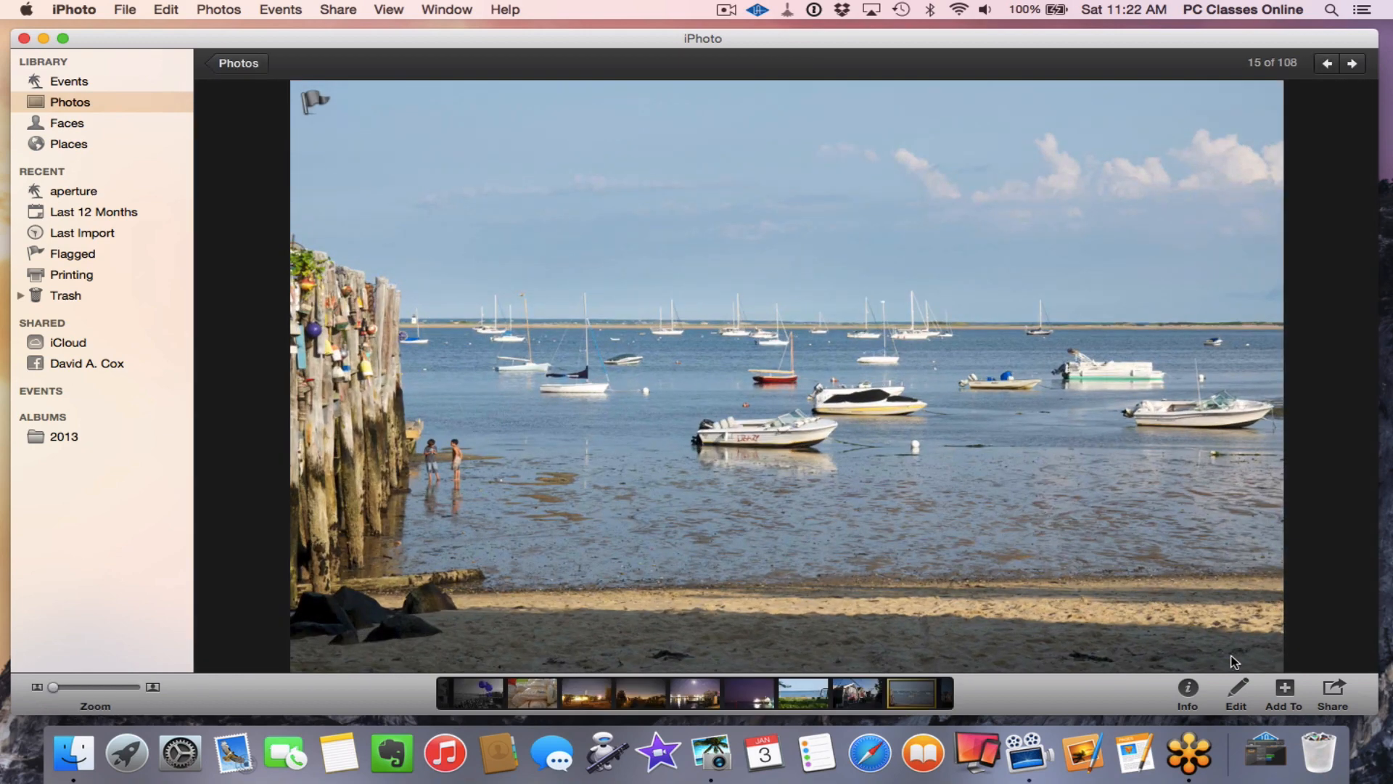
{"action": "left_click", "coordinate": [1238, 691]}
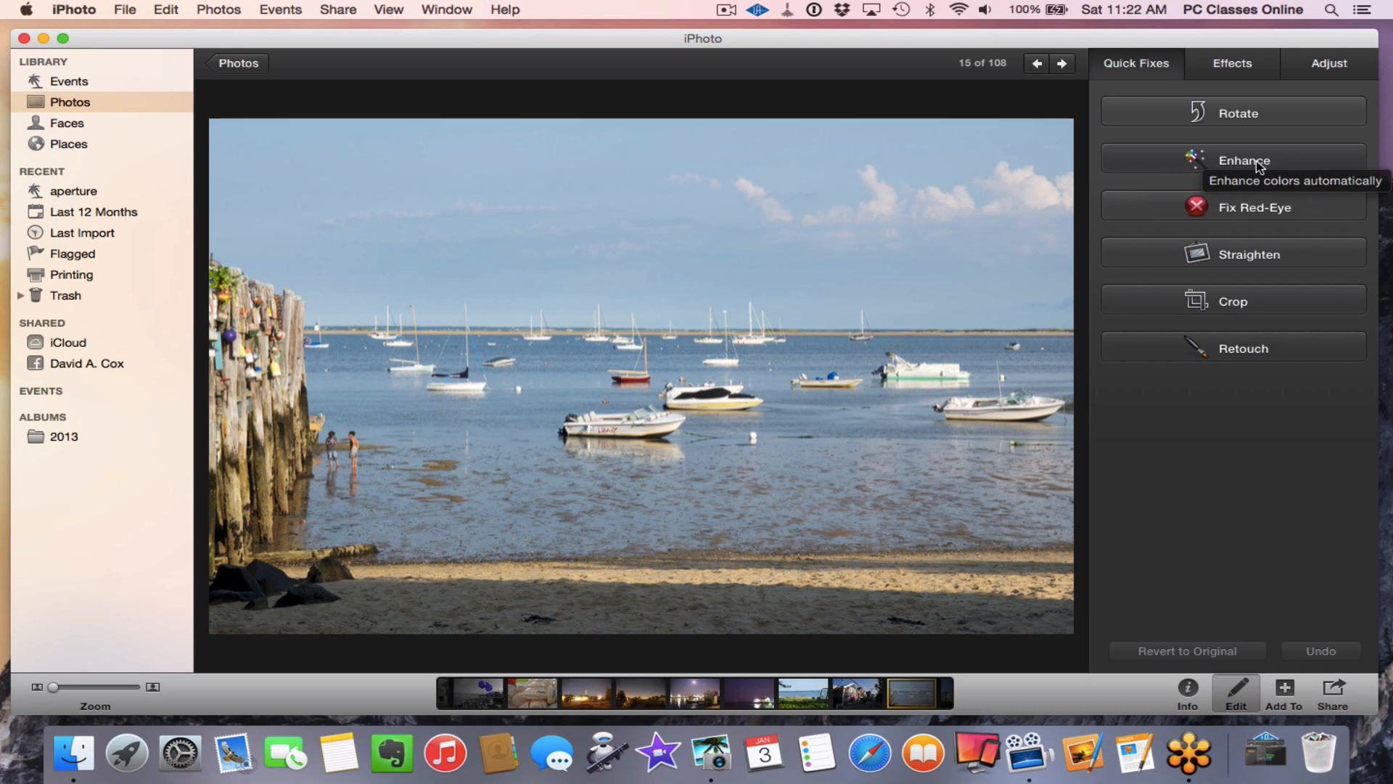
{"action": "left_click", "coordinate": [1178, 160]}
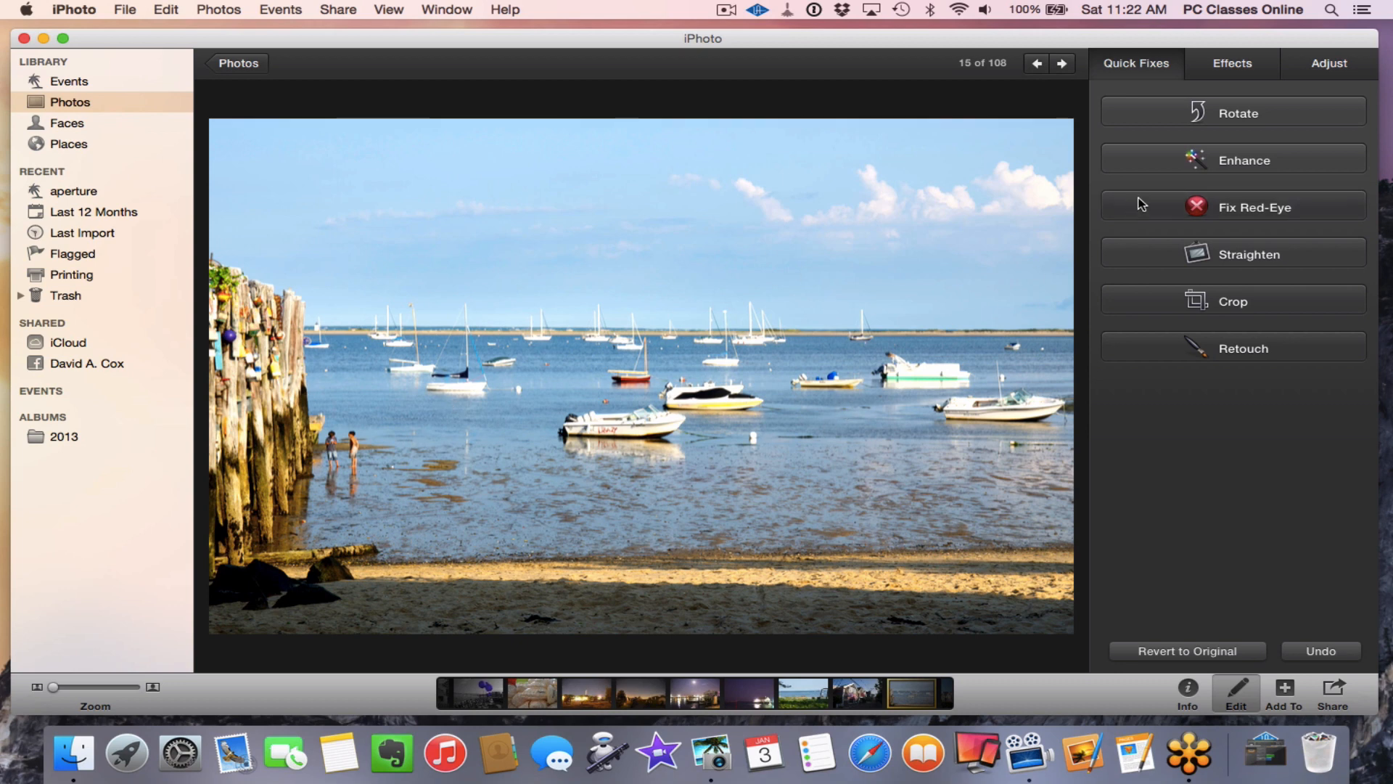
{"action": "left_click", "coordinate": [1259, 166]}
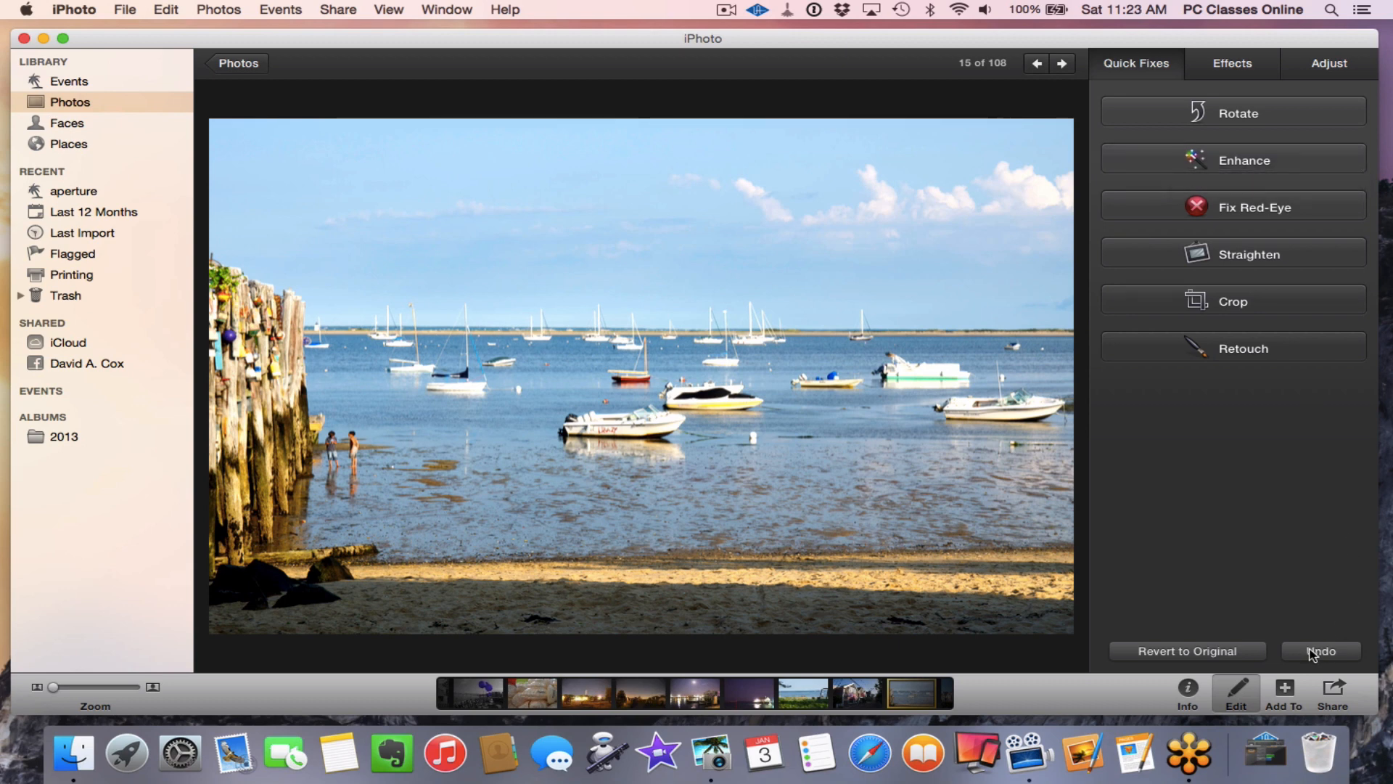
{"action": "left_click", "coordinate": [1188, 160]}
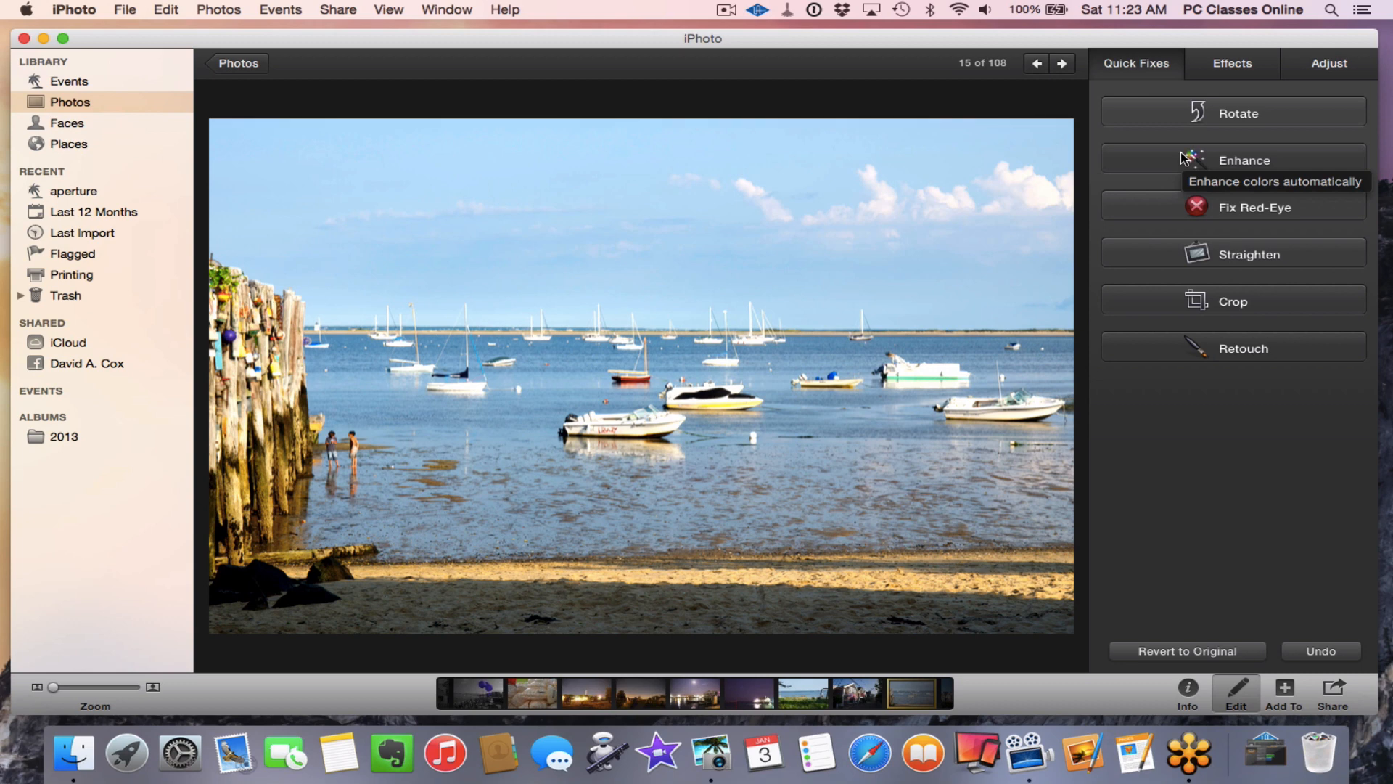
{"action": "key", "text": "super+z"}
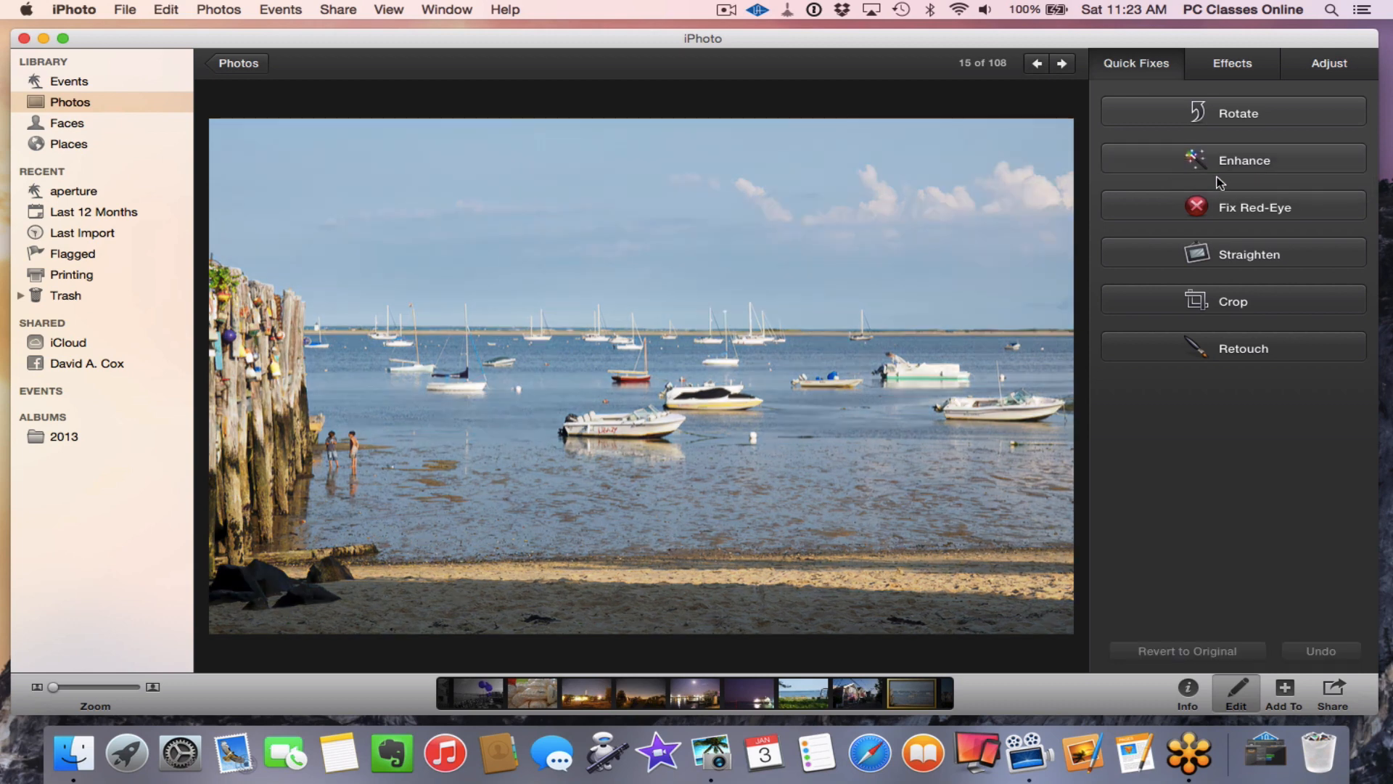
Step: Try the size setting of the Fix Red-Eye tool on the wharf photo and close the tool
{"action": "left_click", "coordinate": [1304, 208]}
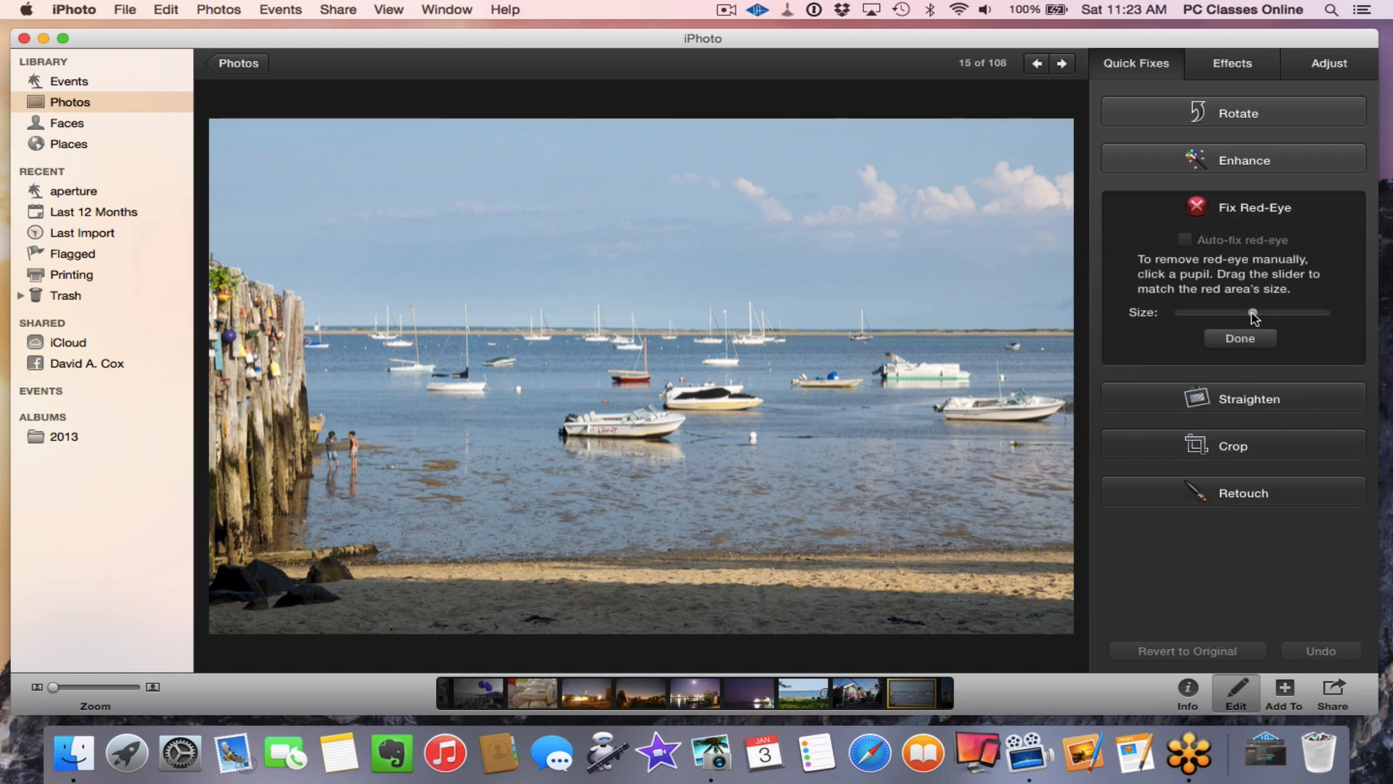
{"action": "mouse_move", "coordinate": [1253, 314]}
{"action": "left_mouse_down"}
{"action": "mouse_move", "coordinate": [1281, 312]}
{"action": "mouse_move", "coordinate": [1221, 314]}
{"action": "mouse_move", "coordinate": [1300, 313]}
{"action": "mouse_move", "coordinate": [1245, 313]}
{"action": "left_mouse_up"}
{"action": "left_click", "coordinate": [1240, 339]}
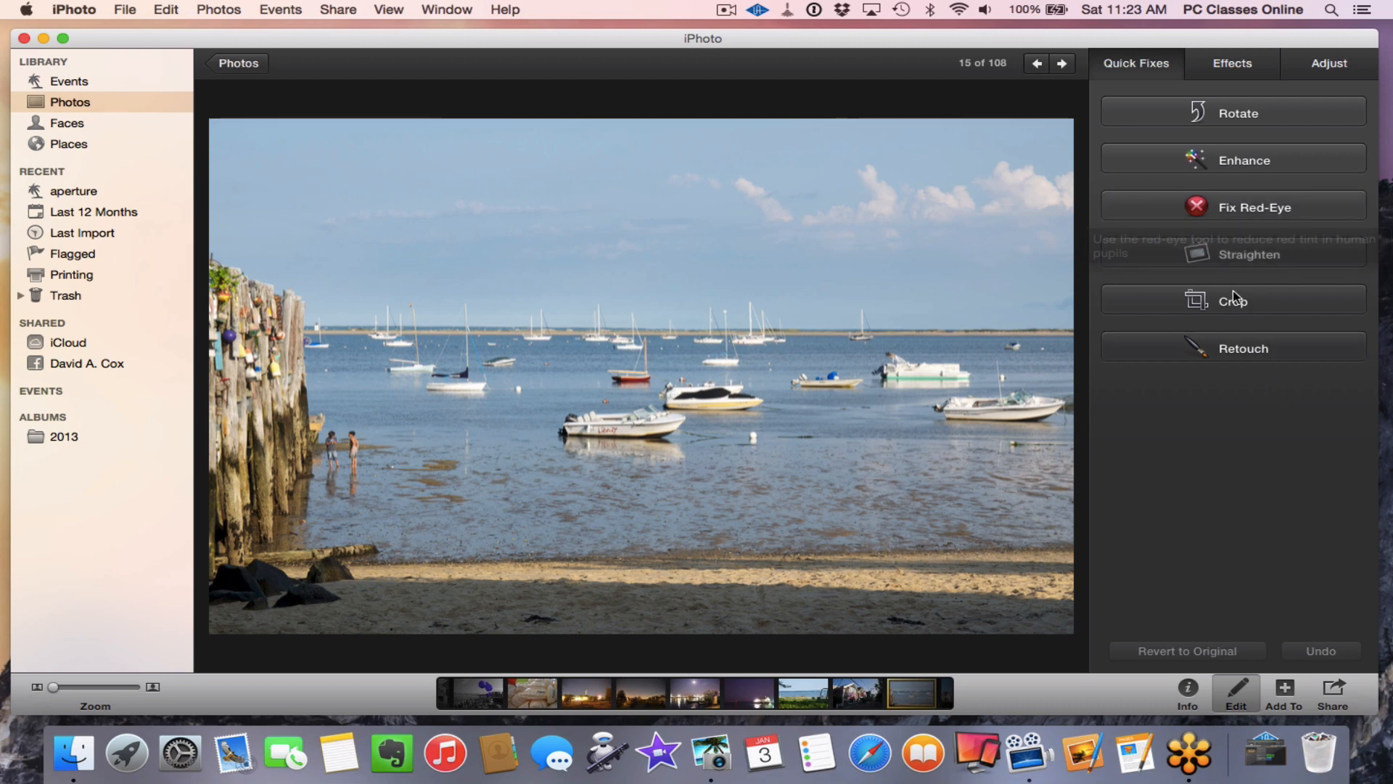
Step: Straighten the wharf photo by 0.5° so the horizon follows the grid
{"action": "left_click", "coordinate": [1192, 262]}
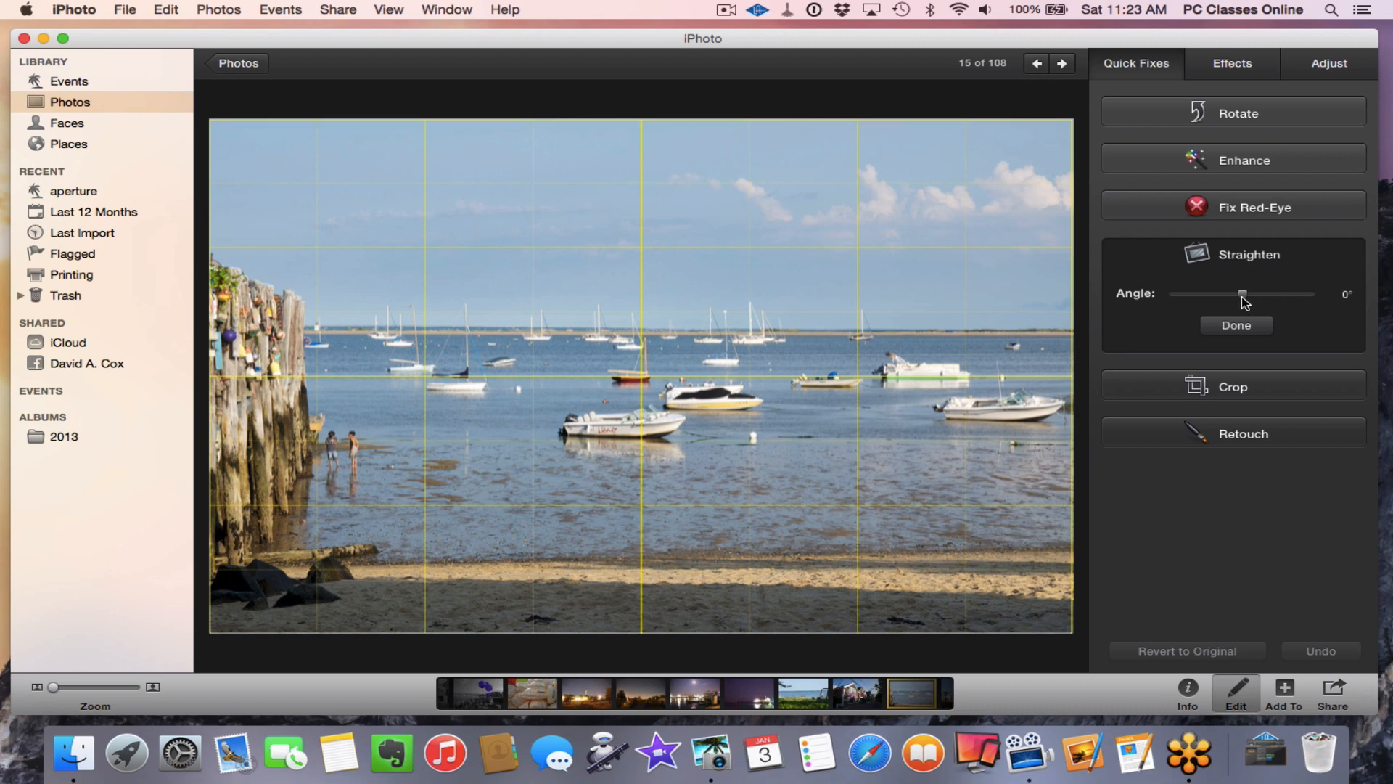
{"action": "mouse_move", "coordinate": [1246, 302]}
{"action": "left_mouse_down"}
{"action": "mouse_move", "coordinate": [1265, 303]}
{"action": "mouse_move", "coordinate": [1245, 312]}
{"action": "left_mouse_up"}
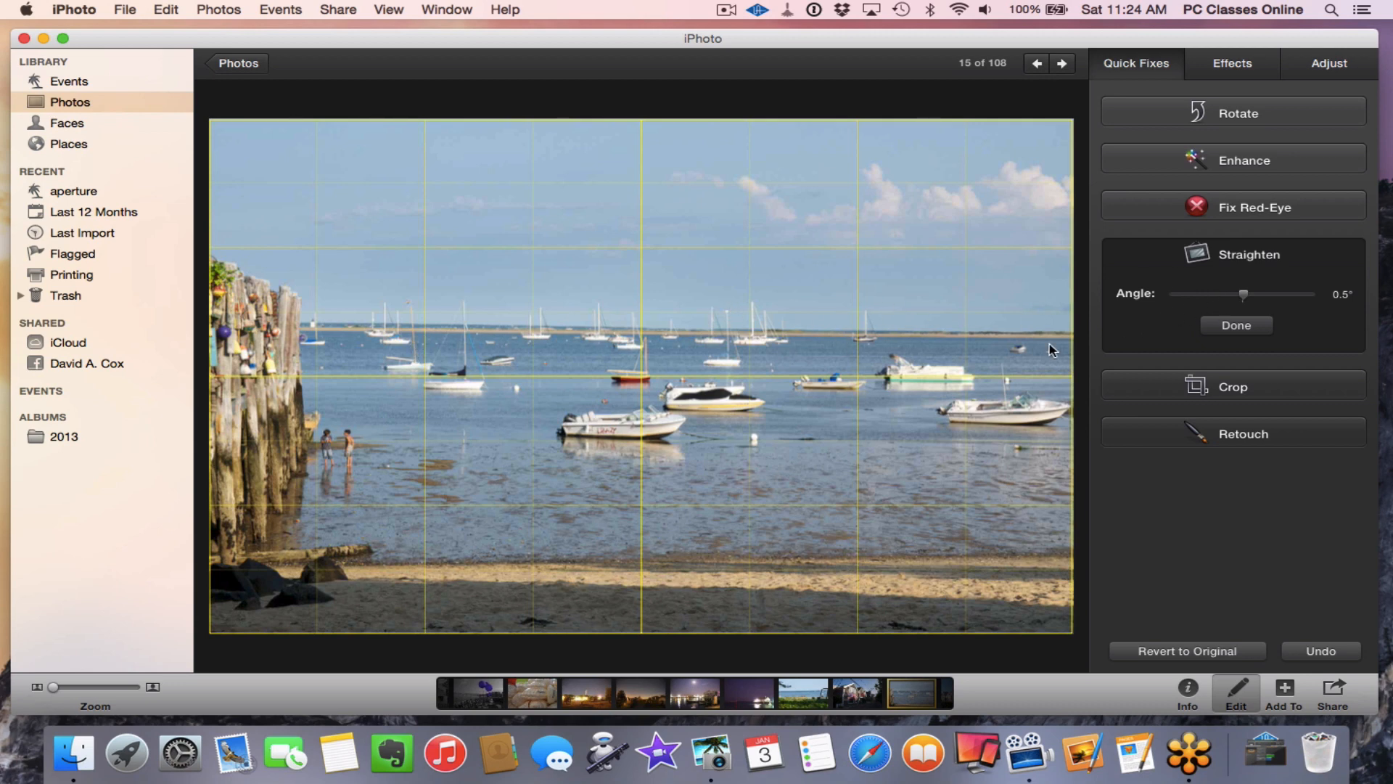
{"action": "left_click", "coordinate": [1242, 328]}
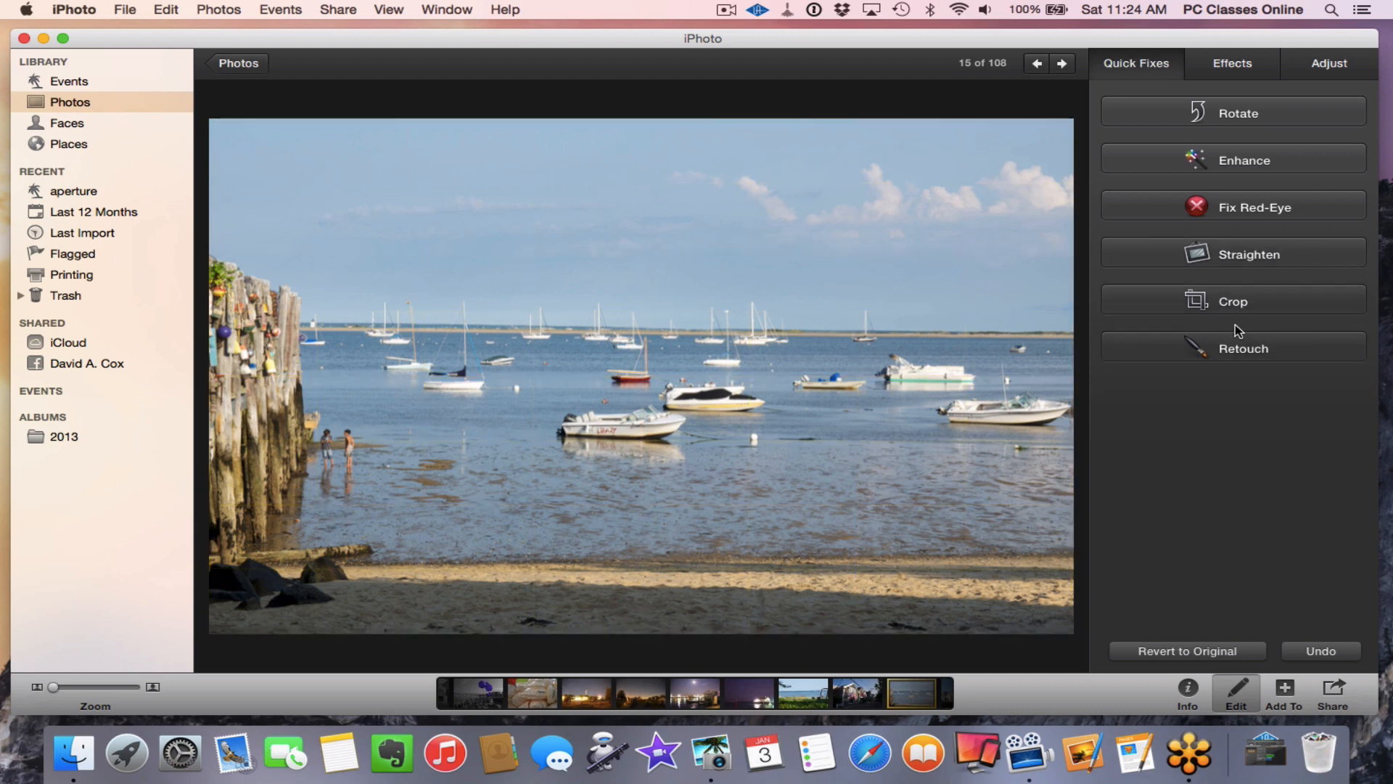
Step: Start cropping the wharf photo by cutting off the upper sky freehand, and constrain the crop to 4 × 3 (Book)
{"action": "left_click", "coordinate": [1182, 310]}
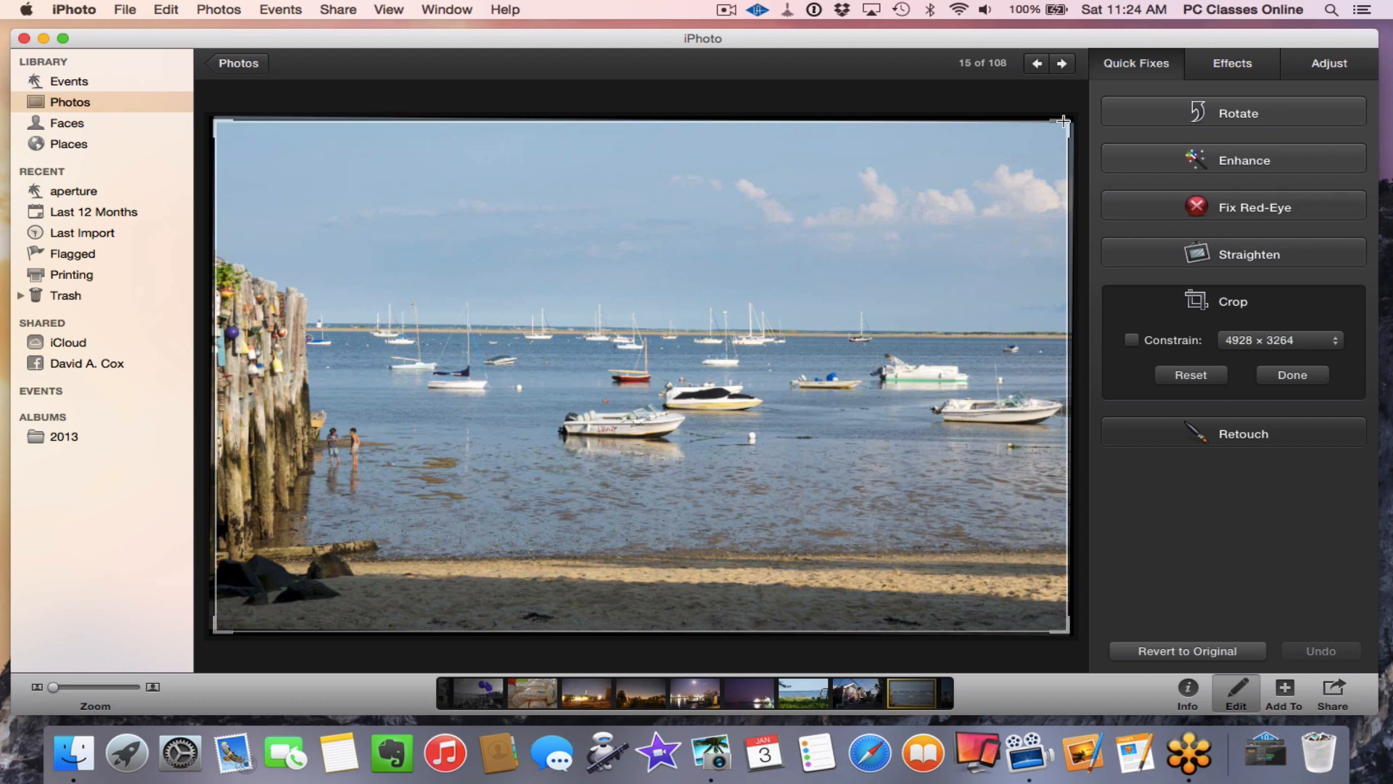
{"action": "left_click_drag", "start_coordinate": [1063, 121], "coordinate": [1054, 247]}
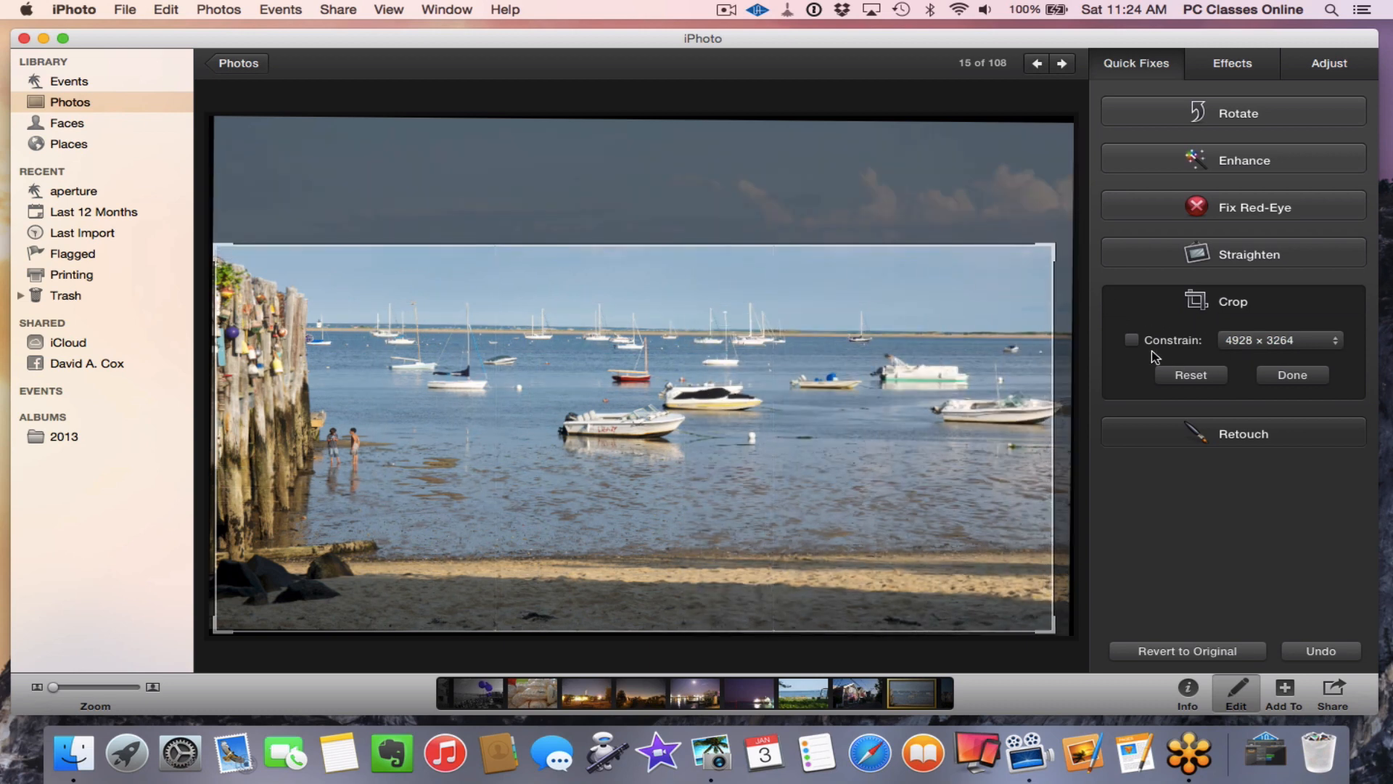
{"action": "left_click", "coordinate": [1290, 343]}
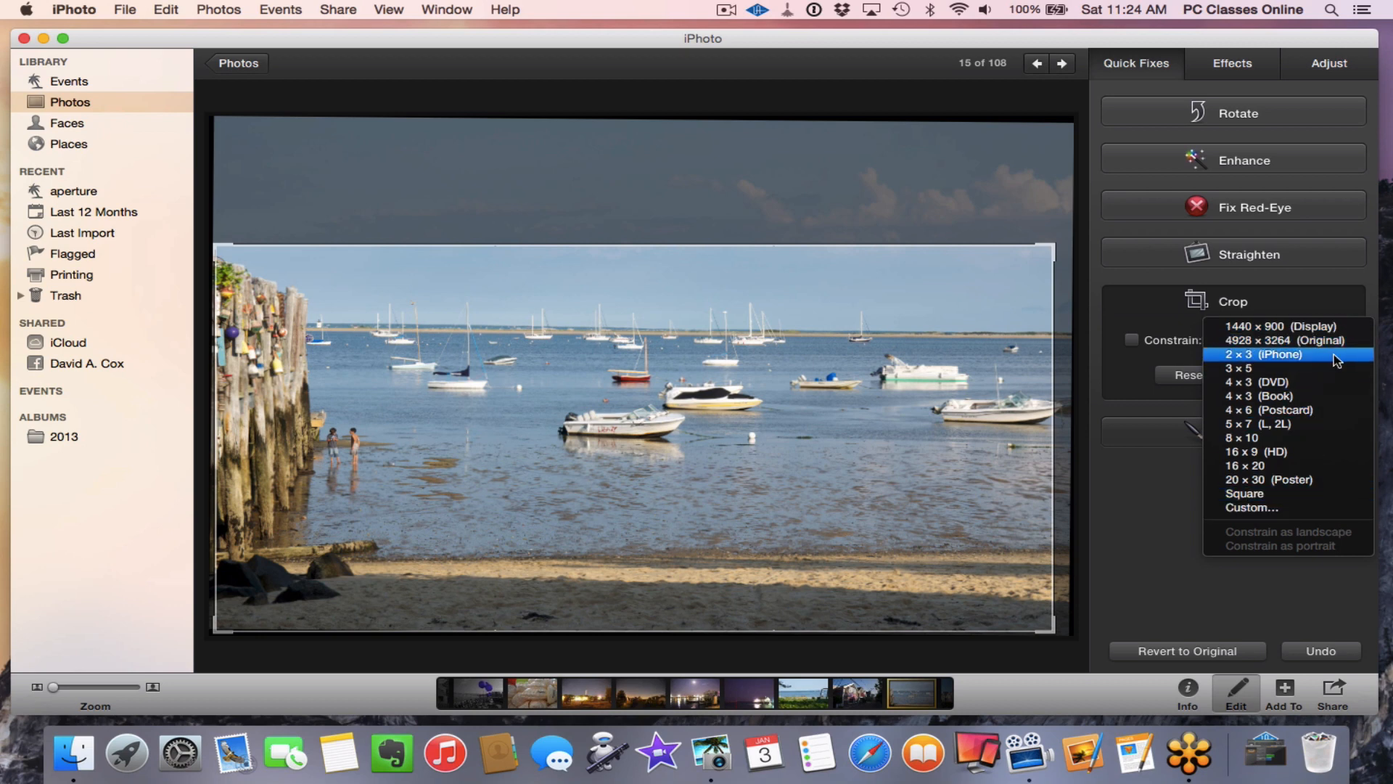
{"action": "left_click", "coordinate": [1341, 396]}
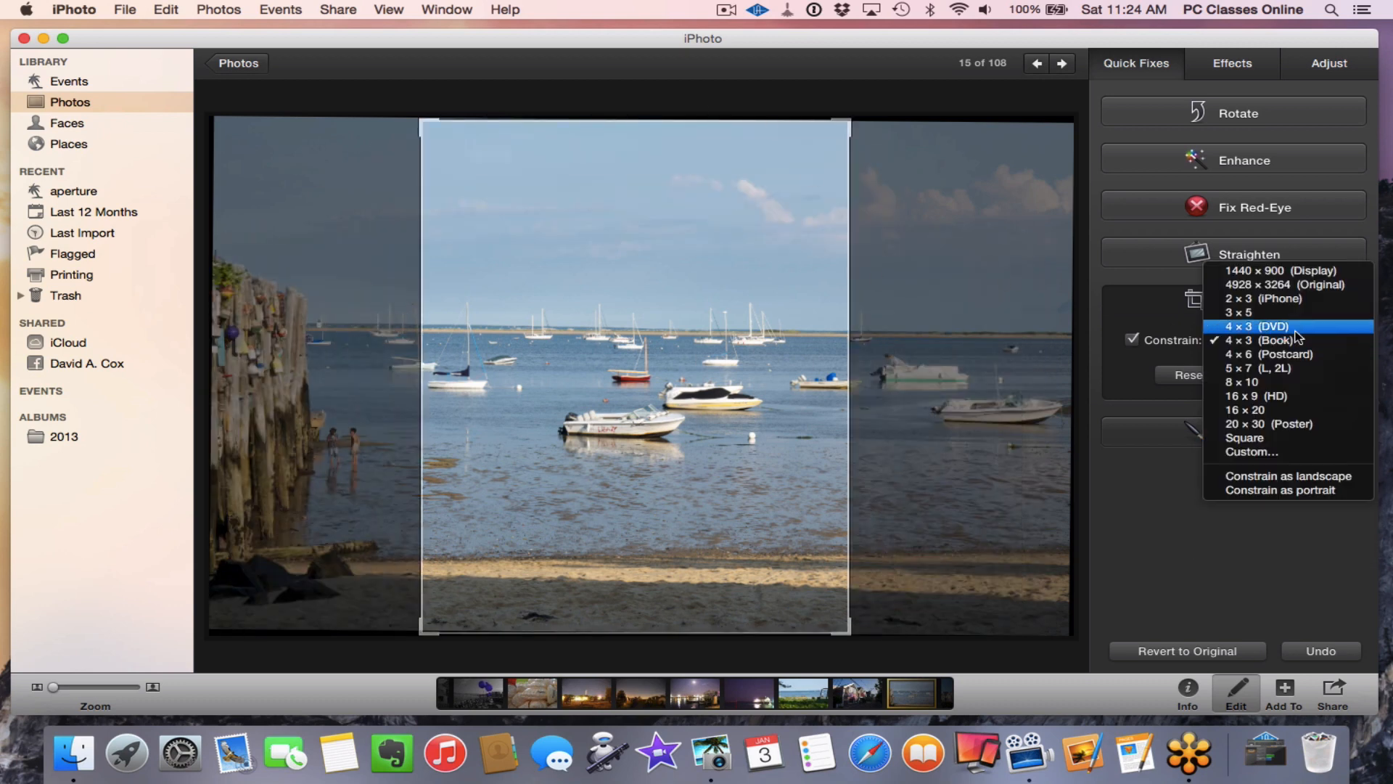
{"action": "left_click", "coordinate": [1336, 341]}
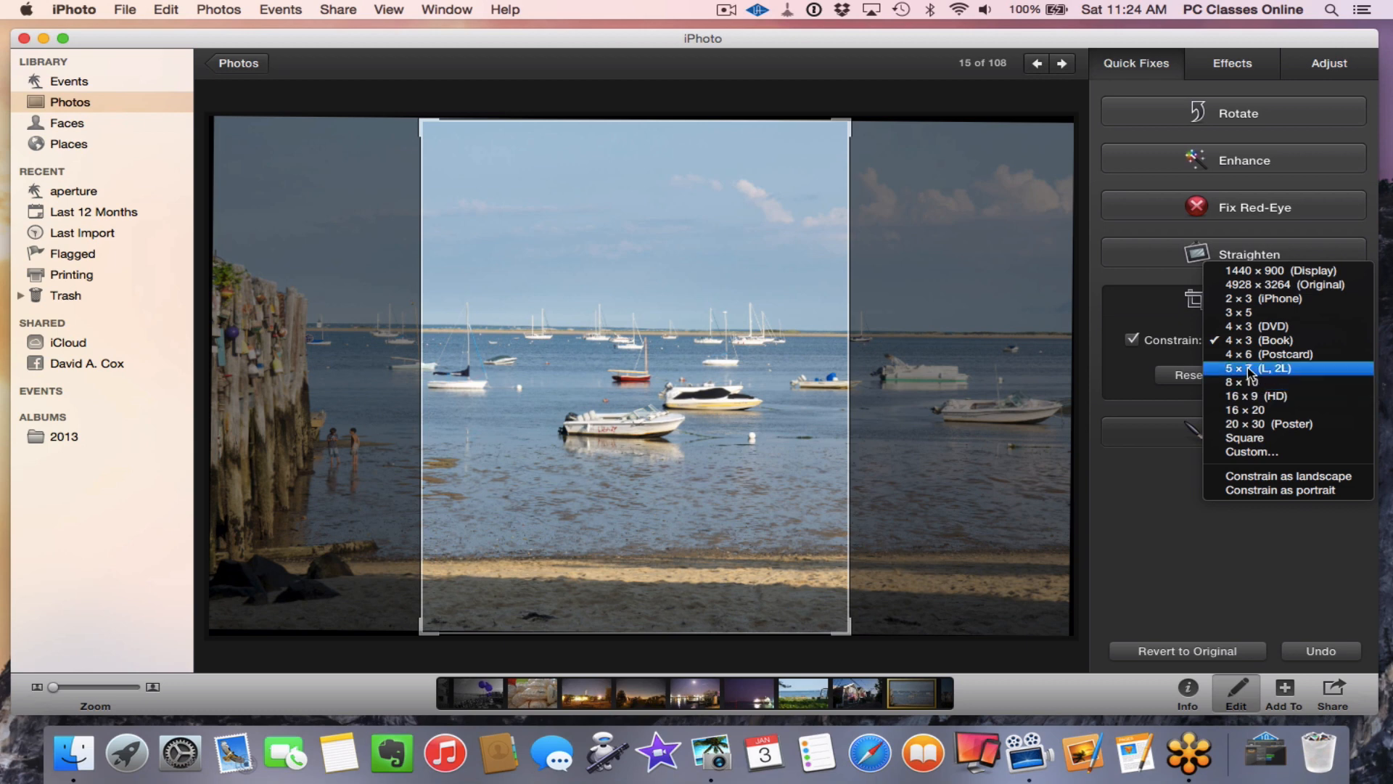
Step: Crop the photo with an 8 × 10 constraint around the wharf posts and nearest boats, and revert the photo to its original
{"action": "left_click", "coordinate": [1277, 368]}
{"action": "left_click", "coordinate": [1259, 347]}
{"action": "left_click", "coordinate": [1261, 355]}
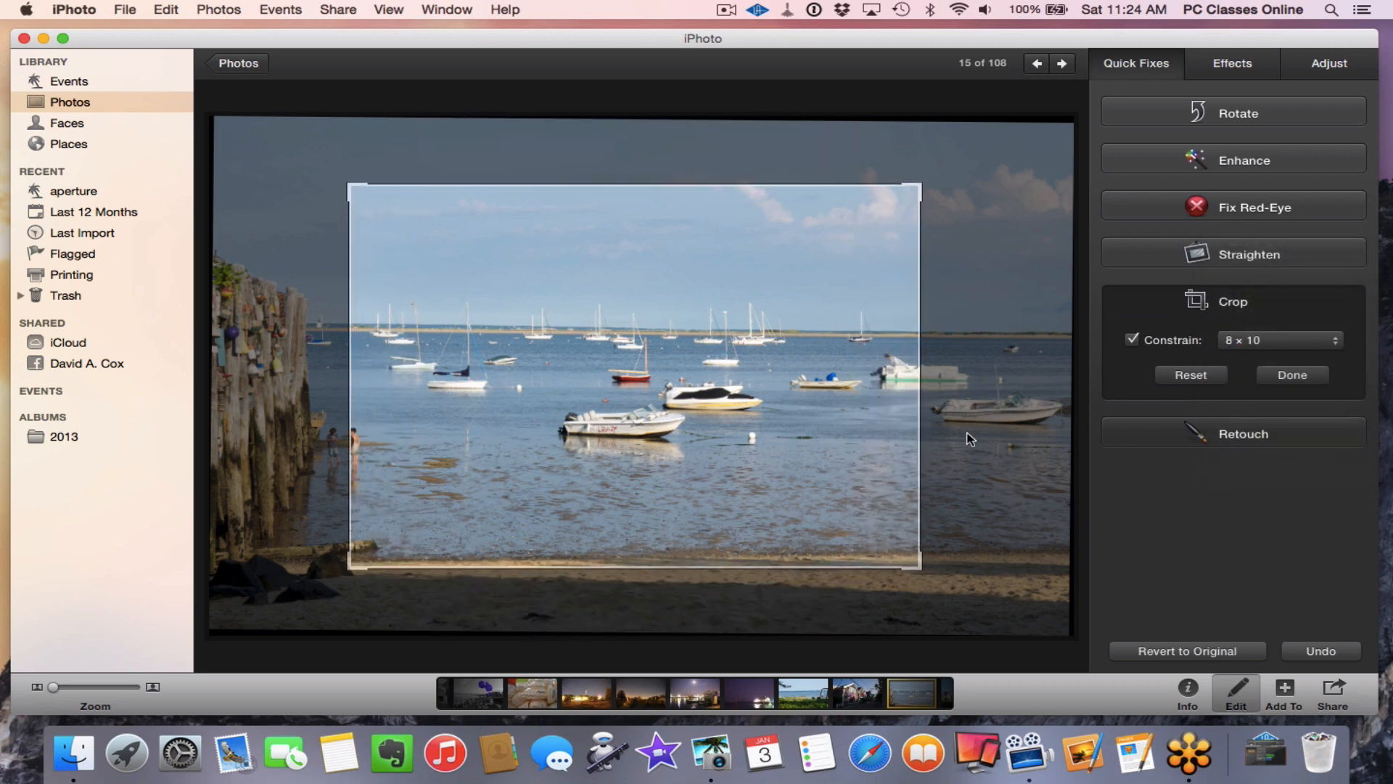
{"action": "left_click_drag", "start_coordinate": [852, 429], "coordinate": [783, 421]}
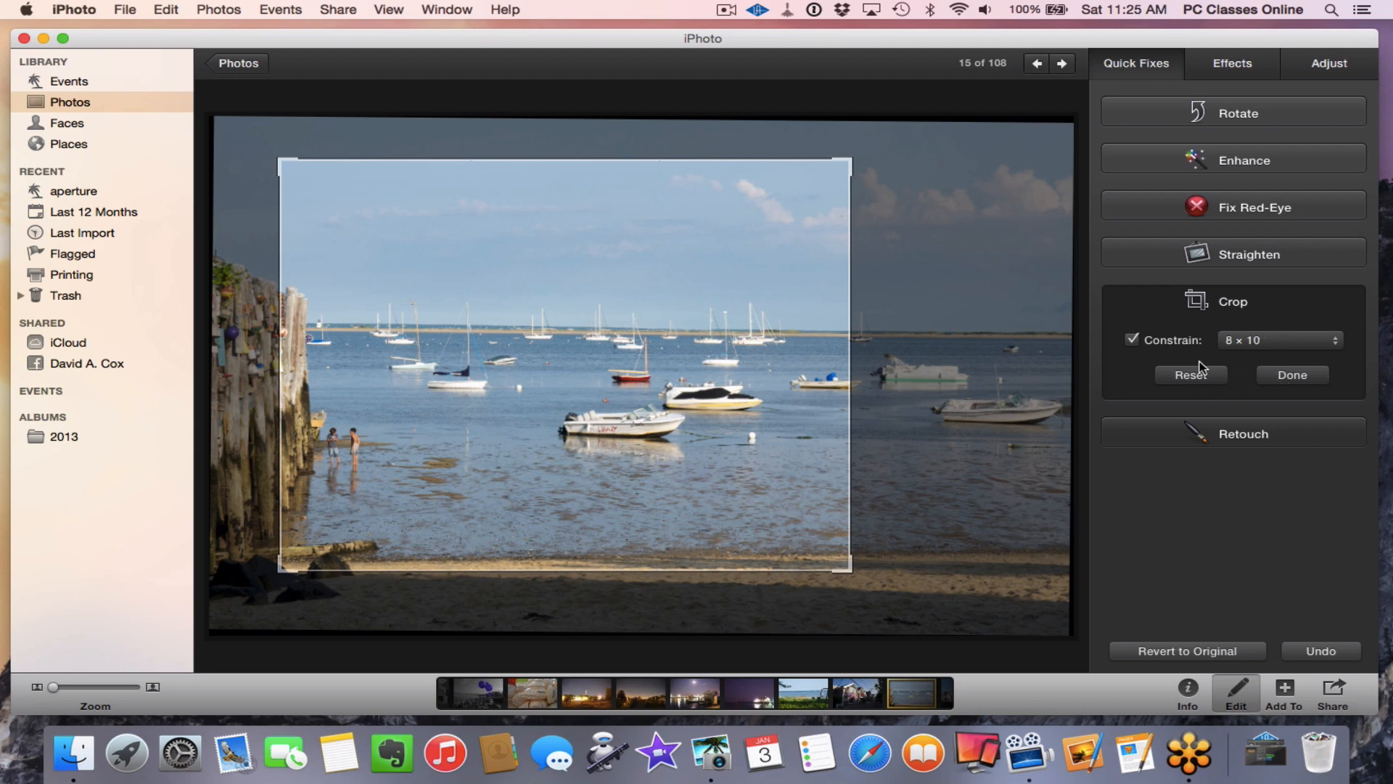
{"action": "left_click", "coordinate": [1282, 380]}
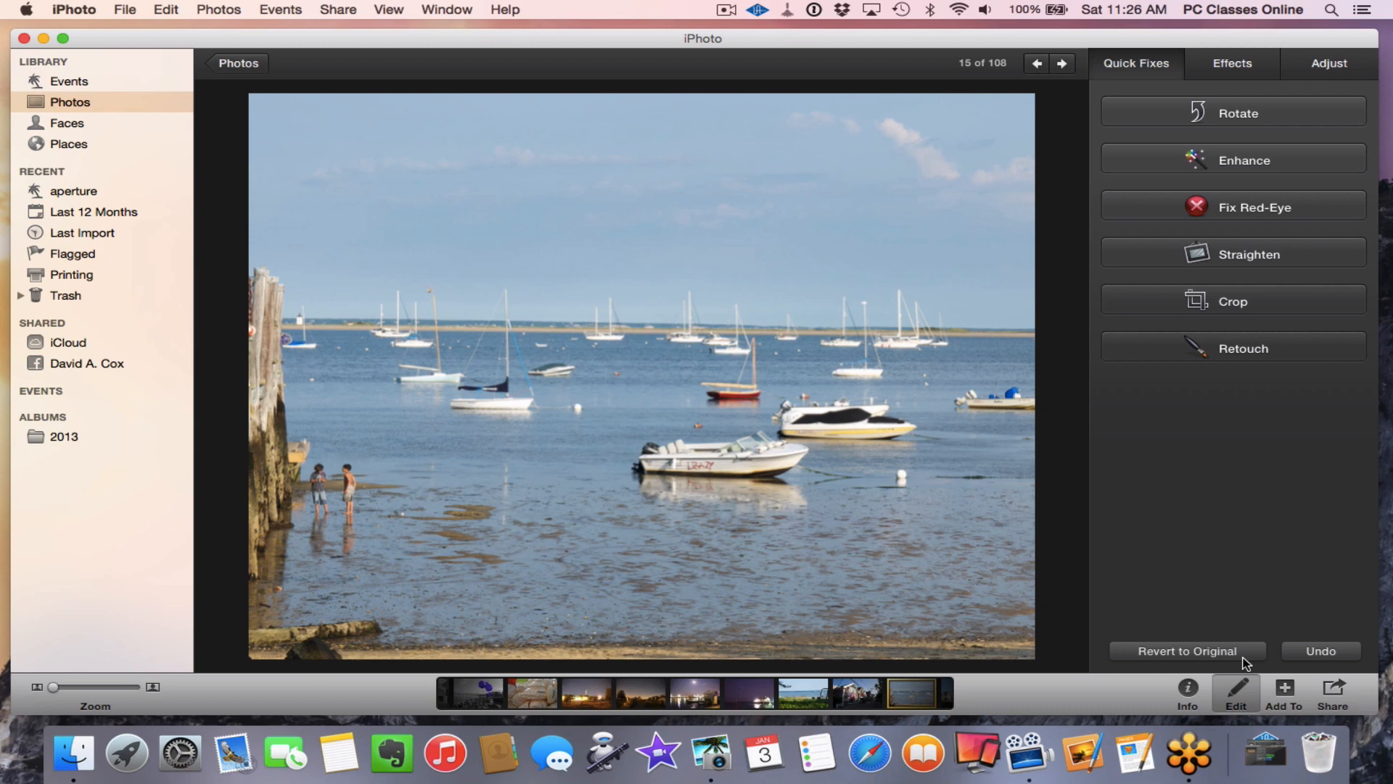
{"action": "left_click", "coordinate": [1146, 655]}
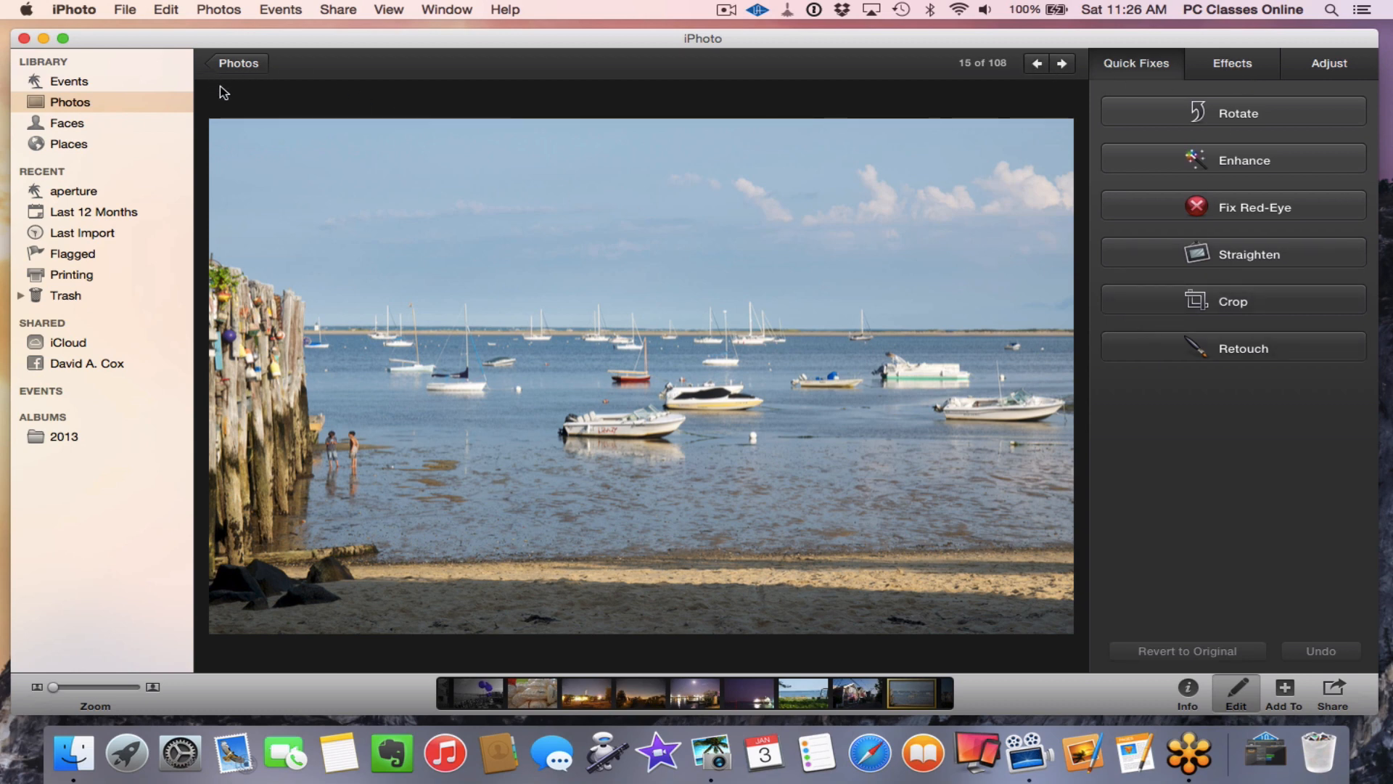
Step: Return to the library thumbnails and open the beach portrait of the man in the dark zip jacket from the aperture event
{"action": "left_click", "coordinate": [231, 64]}
{"action": "scroll", "coordinate": [581, 348], "scroll_direction": "up", "scroll_amount": 5}
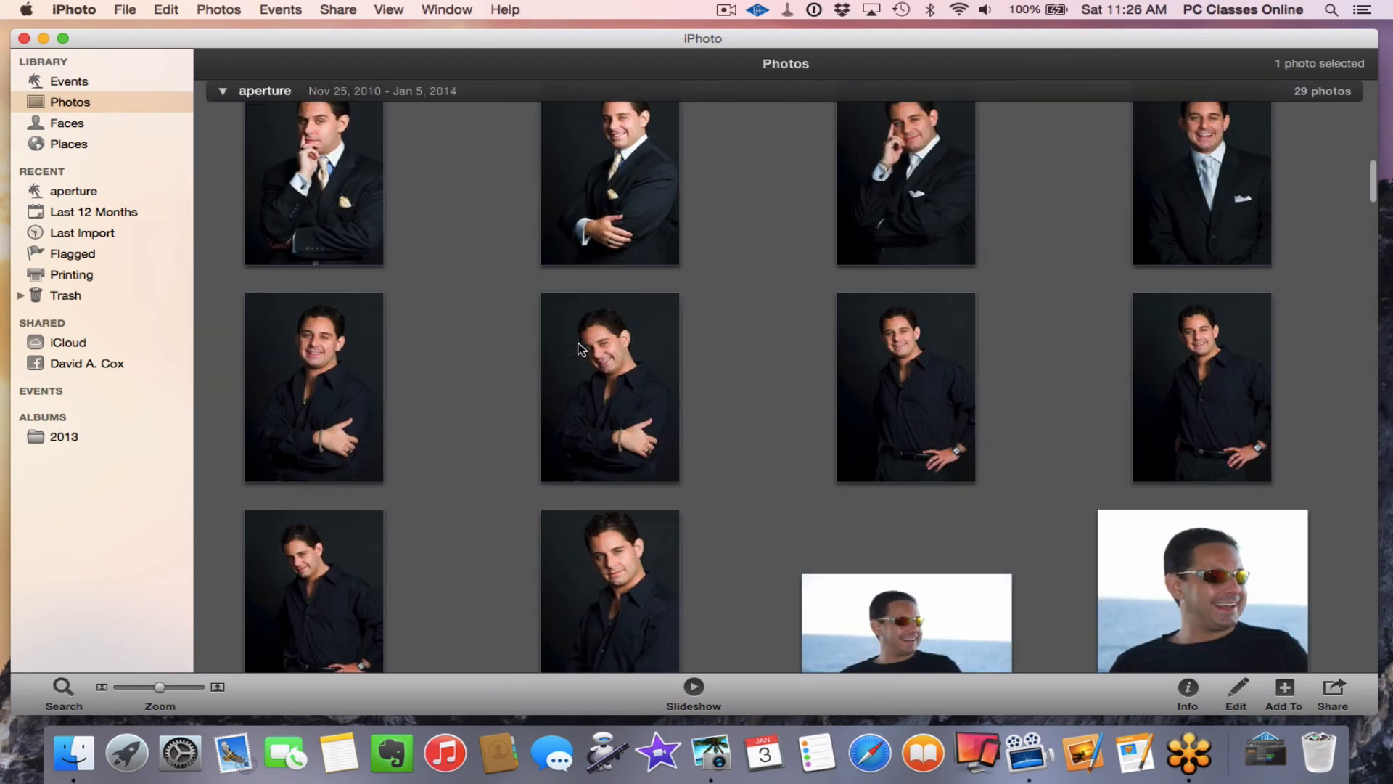
{"action": "scroll", "coordinate": [578, 345], "scroll_direction": "down", "scroll_amount": 10}
{"action": "scroll", "coordinate": [578, 345], "scroll_direction": "up", "scroll_amount": 3}
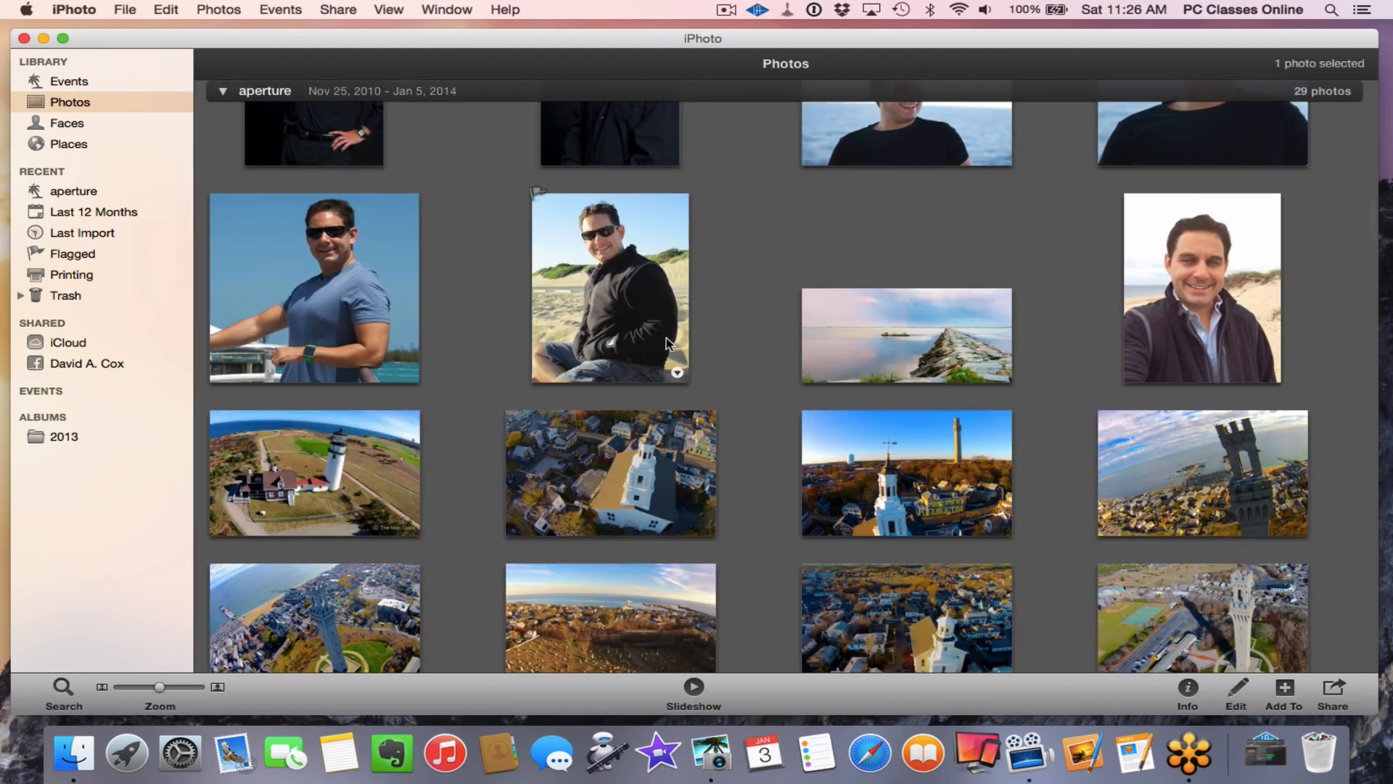
{"action": "double_click", "coordinate": [1153, 310]}
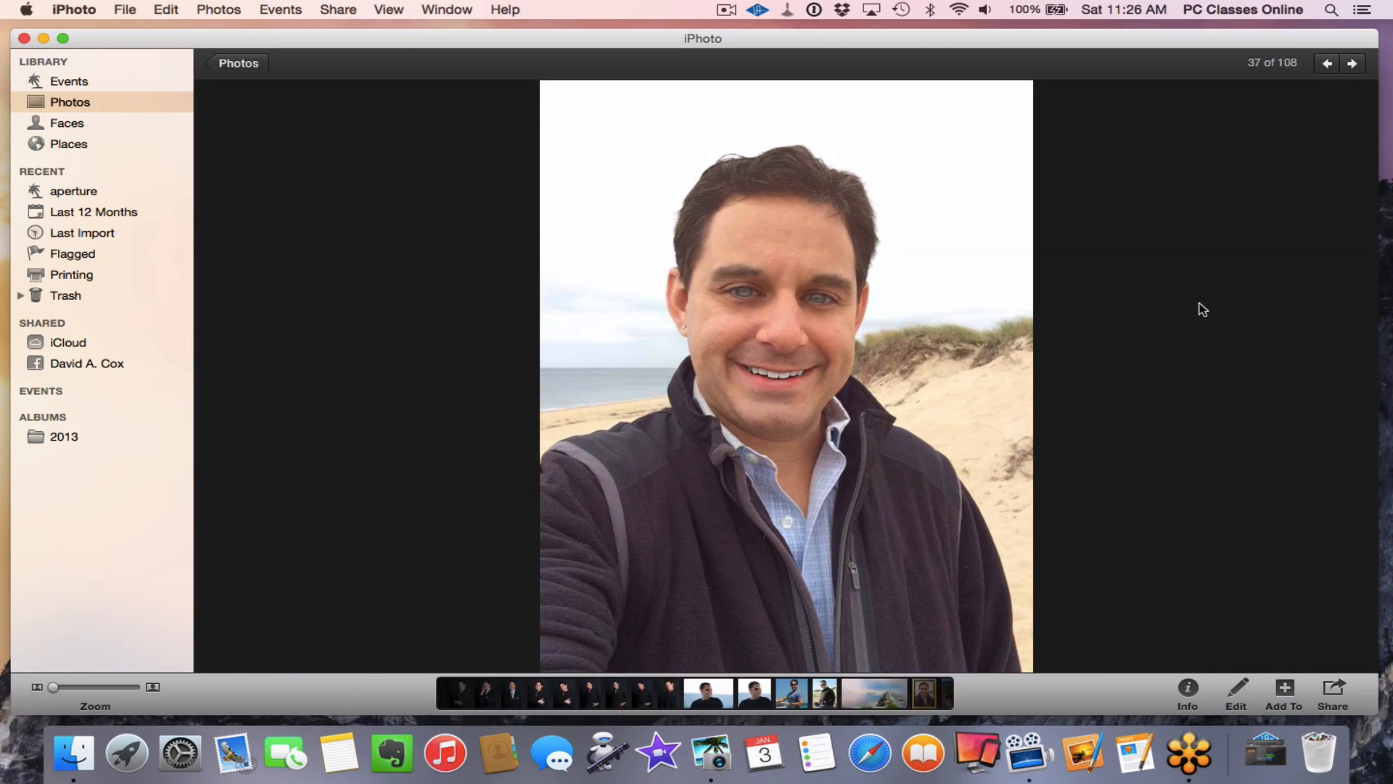
{"action": "double_click", "coordinate": [895, 267]}
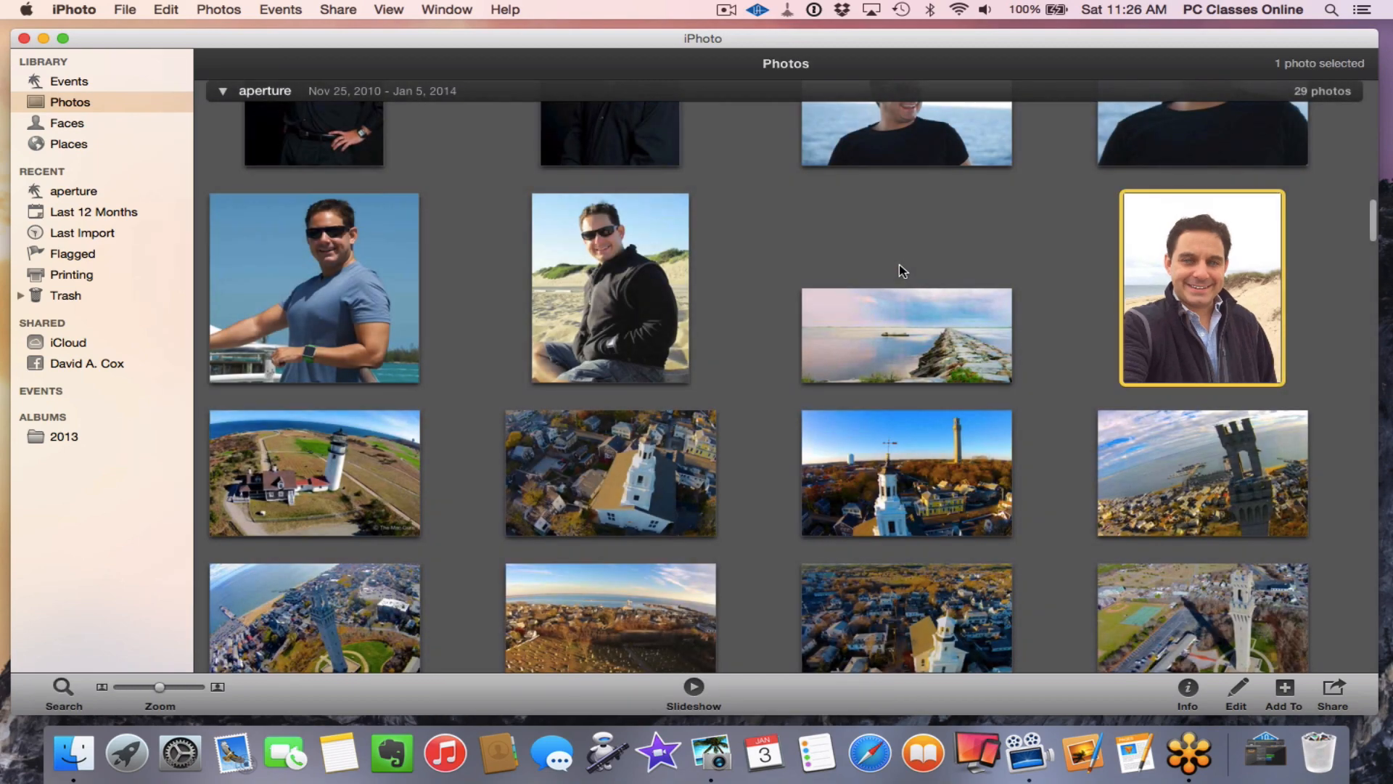
{"action": "double_click", "coordinate": [1130, 291]}
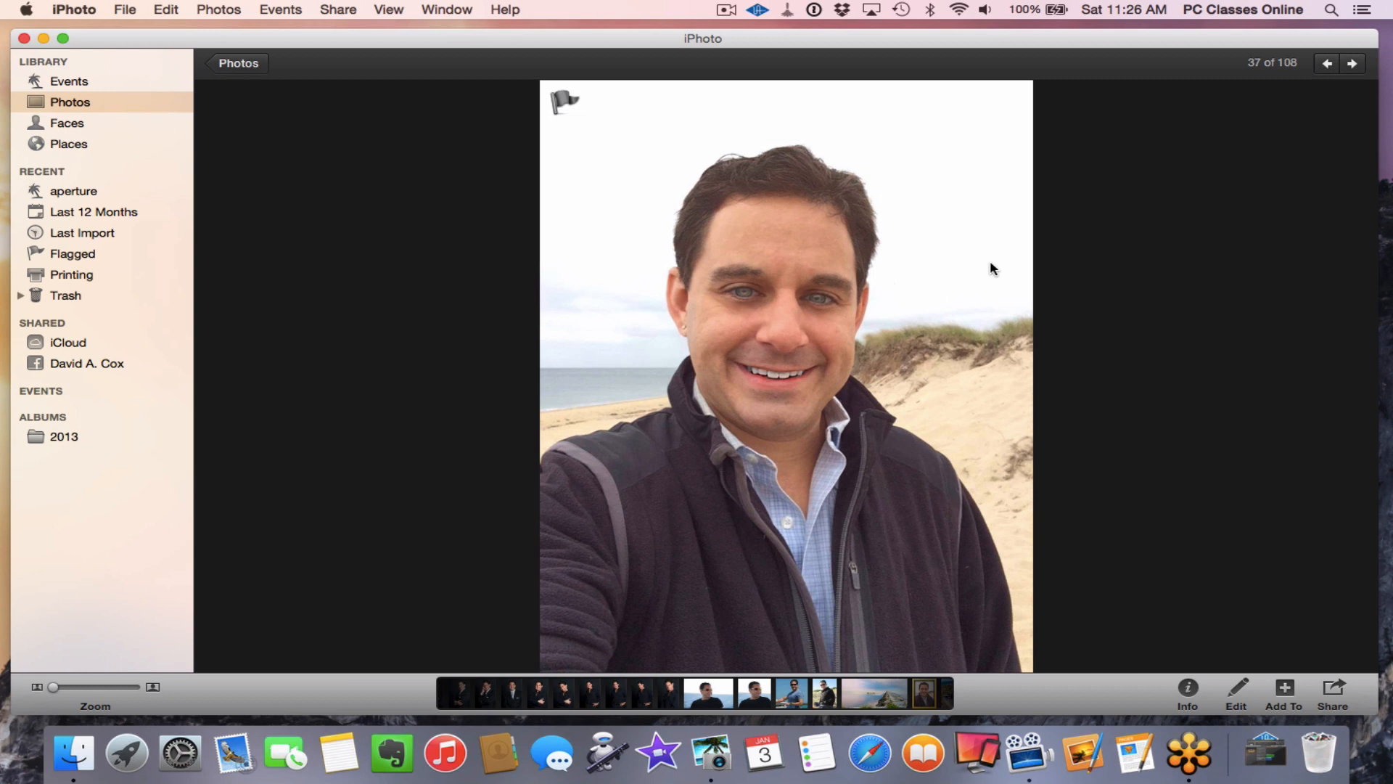
Step: Open the beach portrait for editing and start the Retouch tool with a smaller brush size
{"action": "left_click", "coordinate": [1238, 688]}
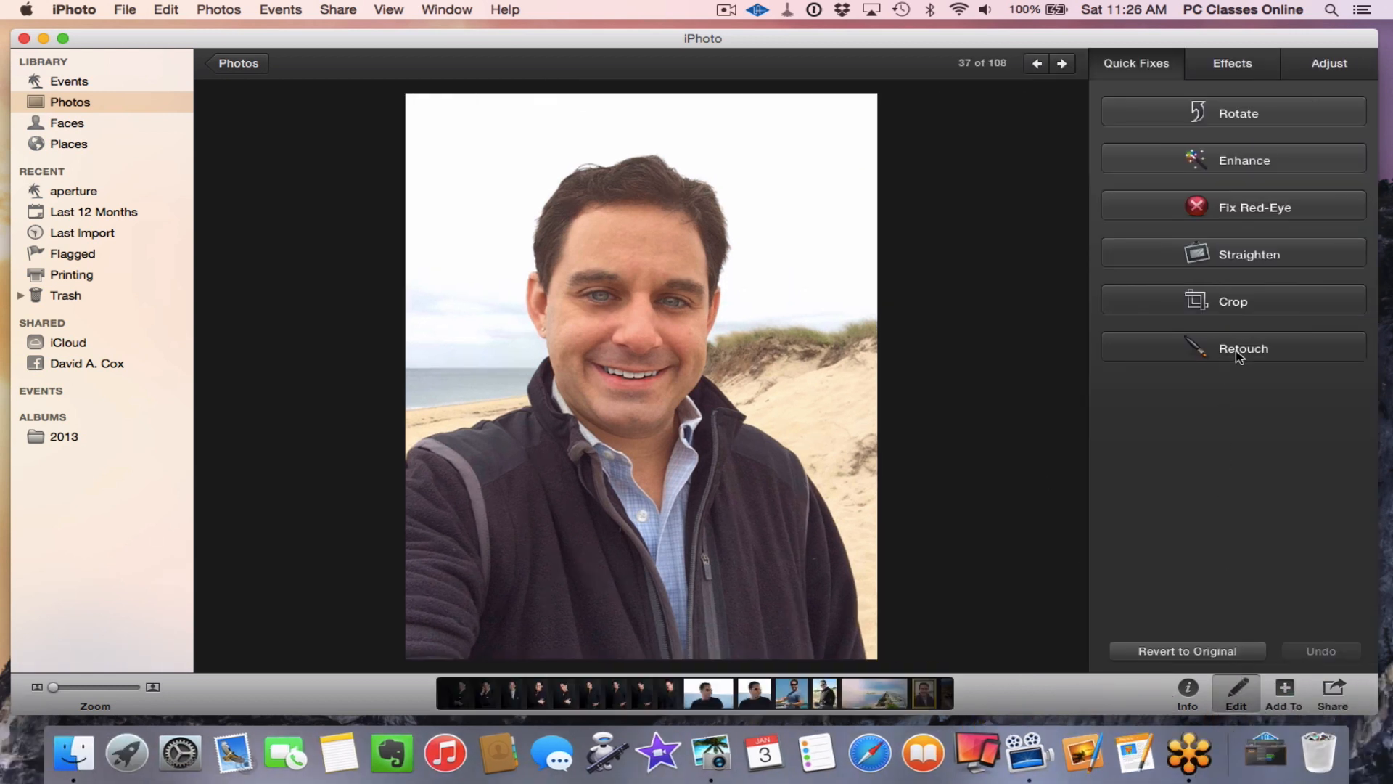
{"action": "left_click", "coordinate": [1239, 350]}
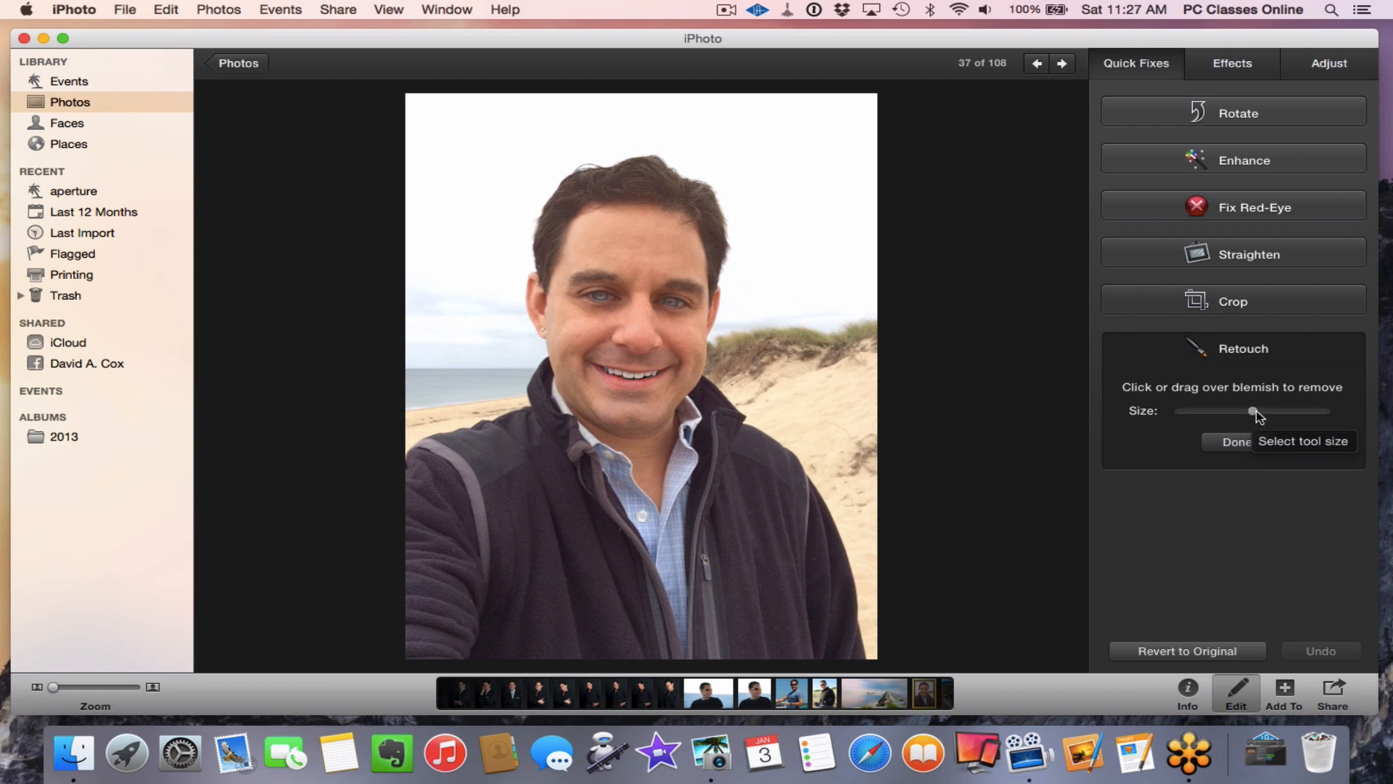
{"action": "mouse_move", "coordinate": [1255, 411]}
{"action": "left_mouse_down"}
{"action": "mouse_move", "coordinate": [1200, 413]}
{"action": "mouse_move", "coordinate": [1275, 407]}
{"action": "mouse_move", "coordinate": [1195, 419]}
{"action": "left_mouse_up"}
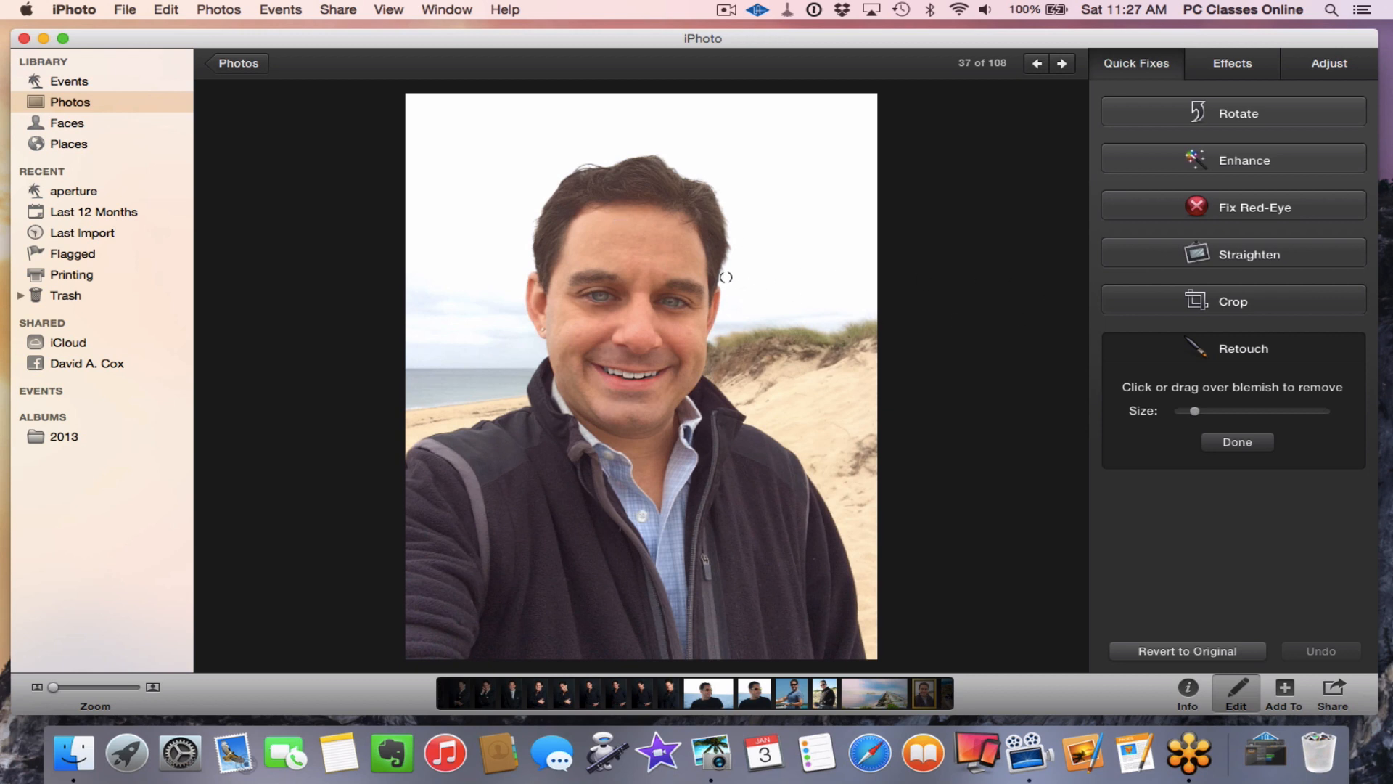
Step: Retouch a blemish on the upper forehead of the man in the portrait
{"action": "scroll", "coordinate": [1027, 342], "scroll_direction": "up", "scroll_amount": 3}
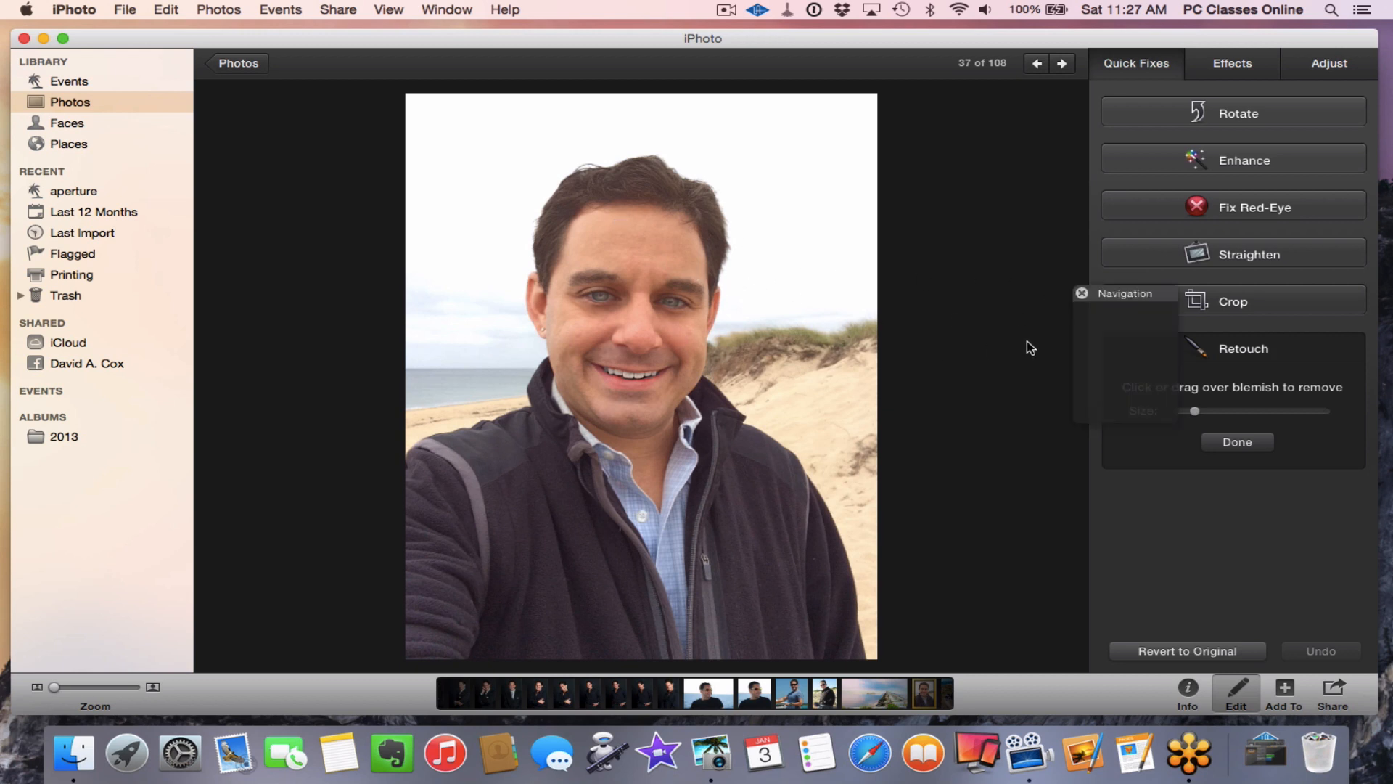
{"action": "scroll", "coordinate": [1026, 341], "scroll_direction": "up", "scroll_amount": 6}
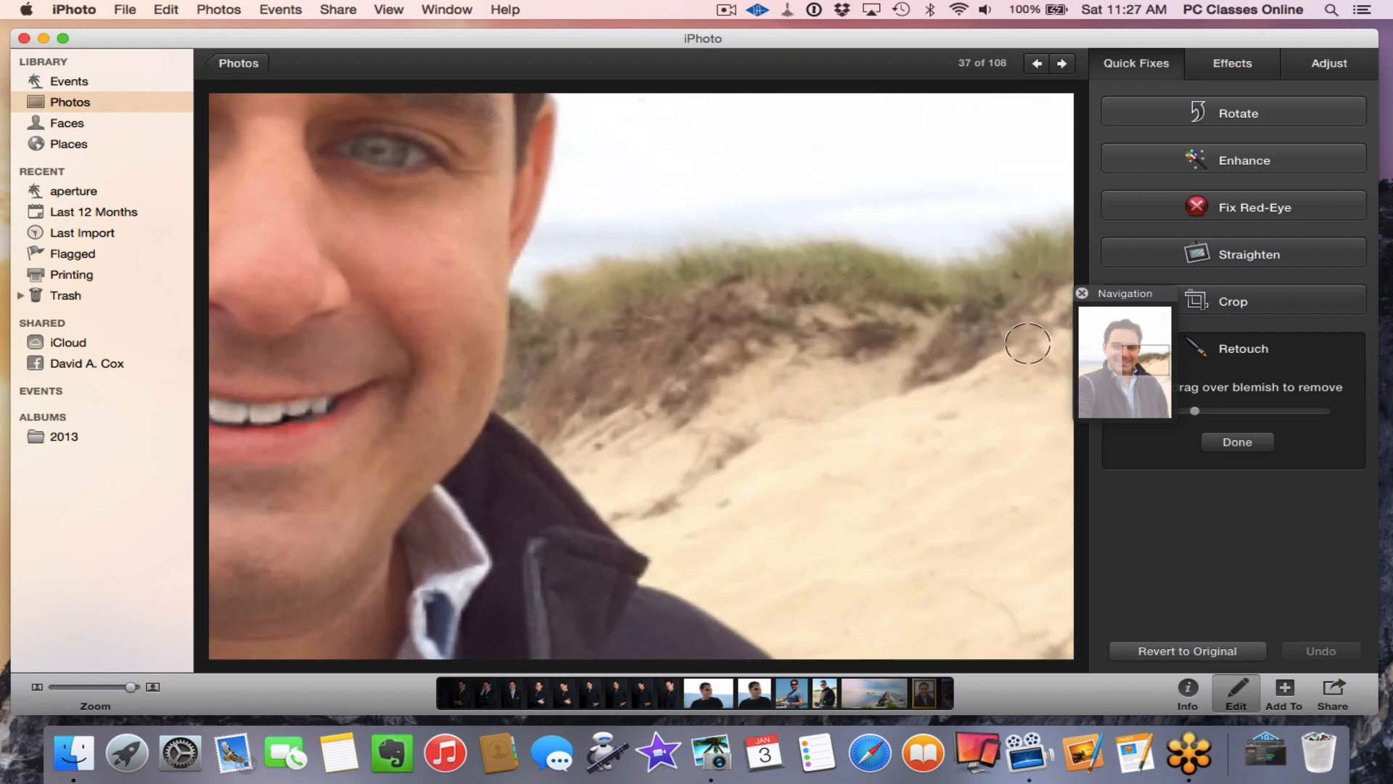
{"action": "scroll", "coordinate": [516, 213], "scroll_direction": "up", "scroll_amount": 10}
{"action": "scroll", "coordinate": [516, 213], "scroll_direction": "left", "scroll_amount": 8}
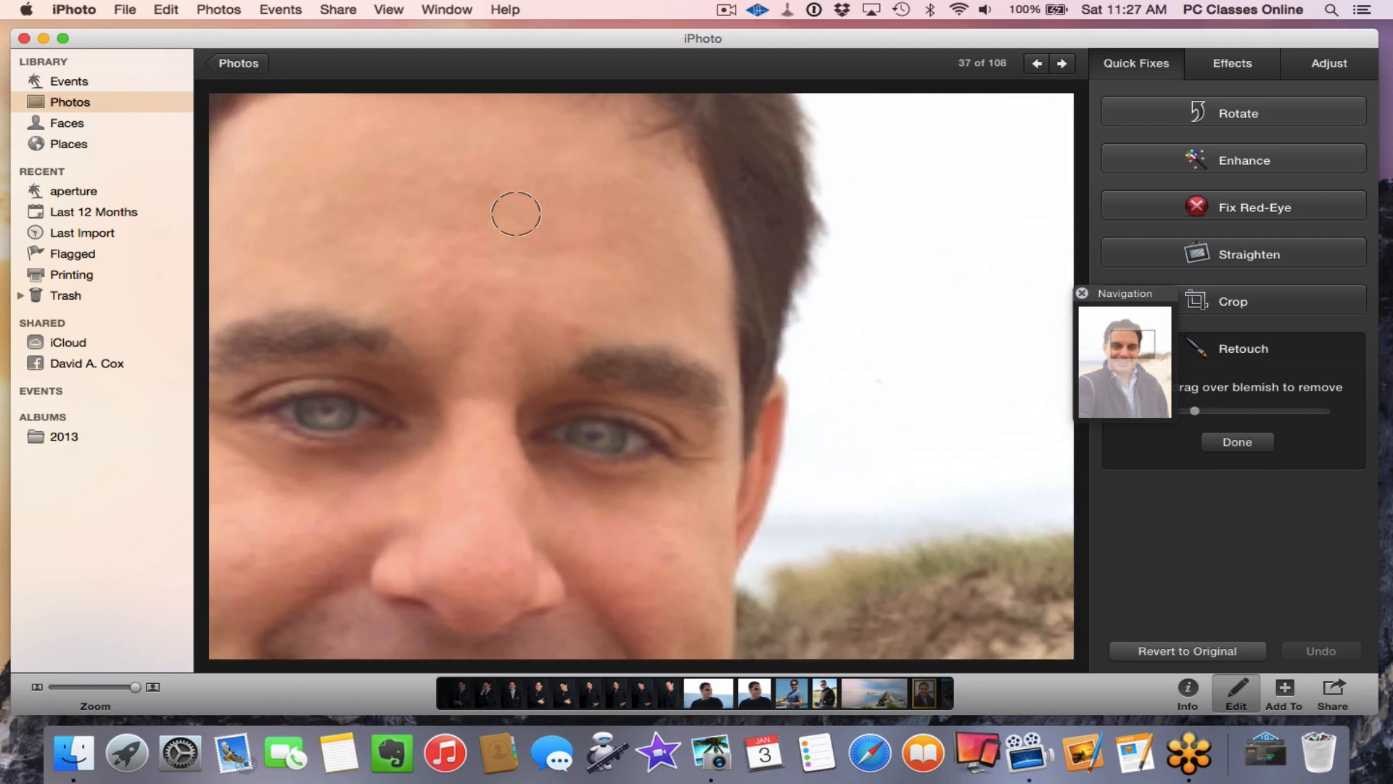
{"action": "scroll", "coordinate": [516, 213], "scroll_direction": "left", "scroll_amount": 5}
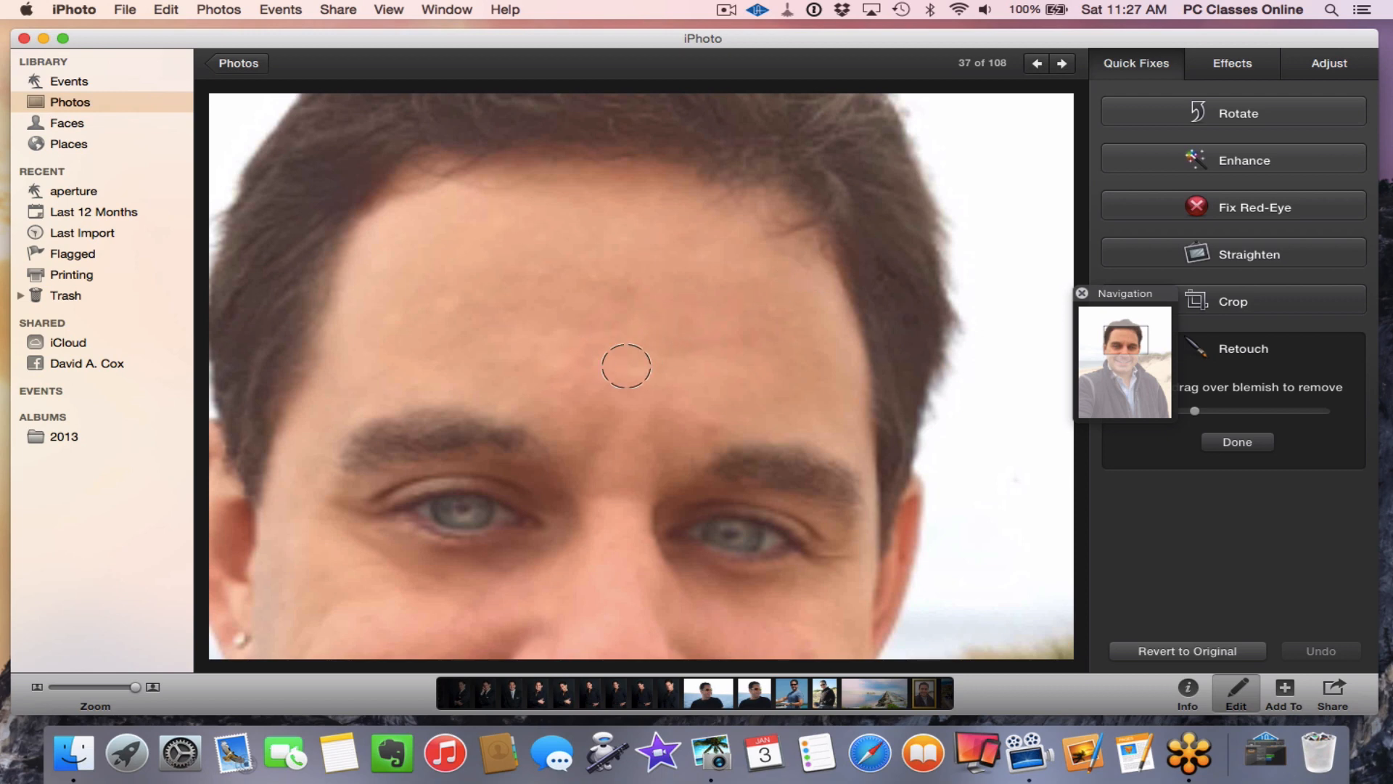
{"action": "scroll", "coordinate": [705, 373], "scroll_direction": "down", "scroll_amount": 10}
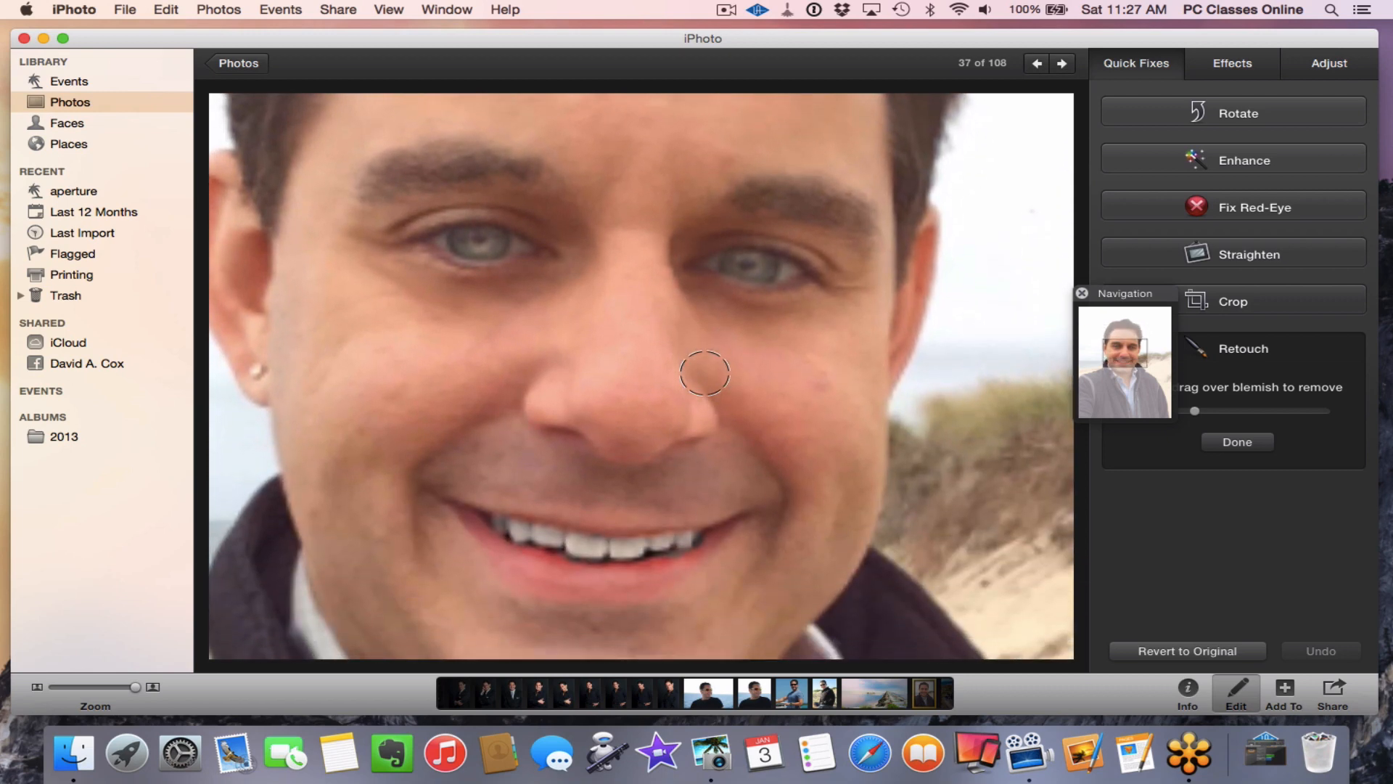
{"action": "scroll", "coordinate": [705, 373], "scroll_direction": "down", "scroll_amount": 5}
{"action": "scroll", "coordinate": [705, 373], "scroll_direction": "up", "scroll_amount": 15}
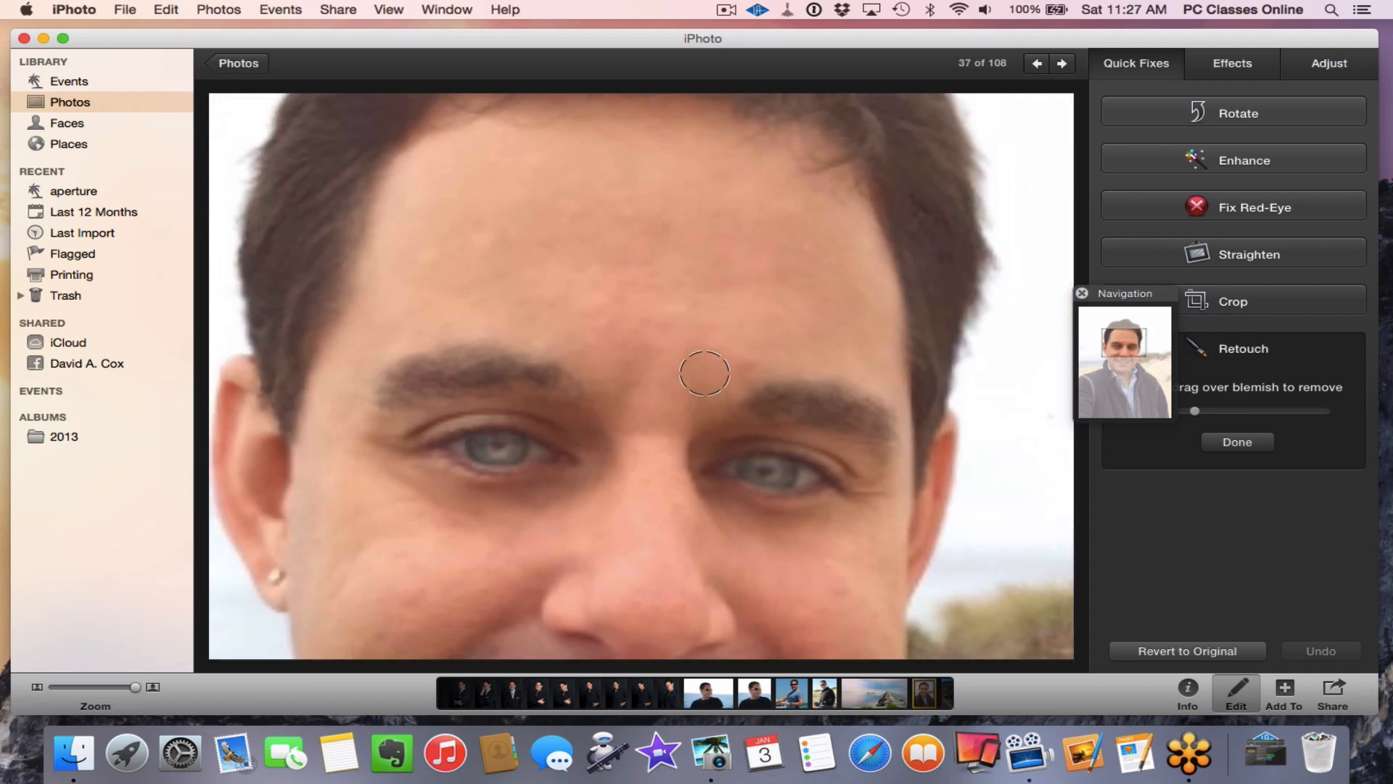
{"action": "scroll", "coordinate": [705, 373], "scroll_direction": "up", "scroll_amount": 3}
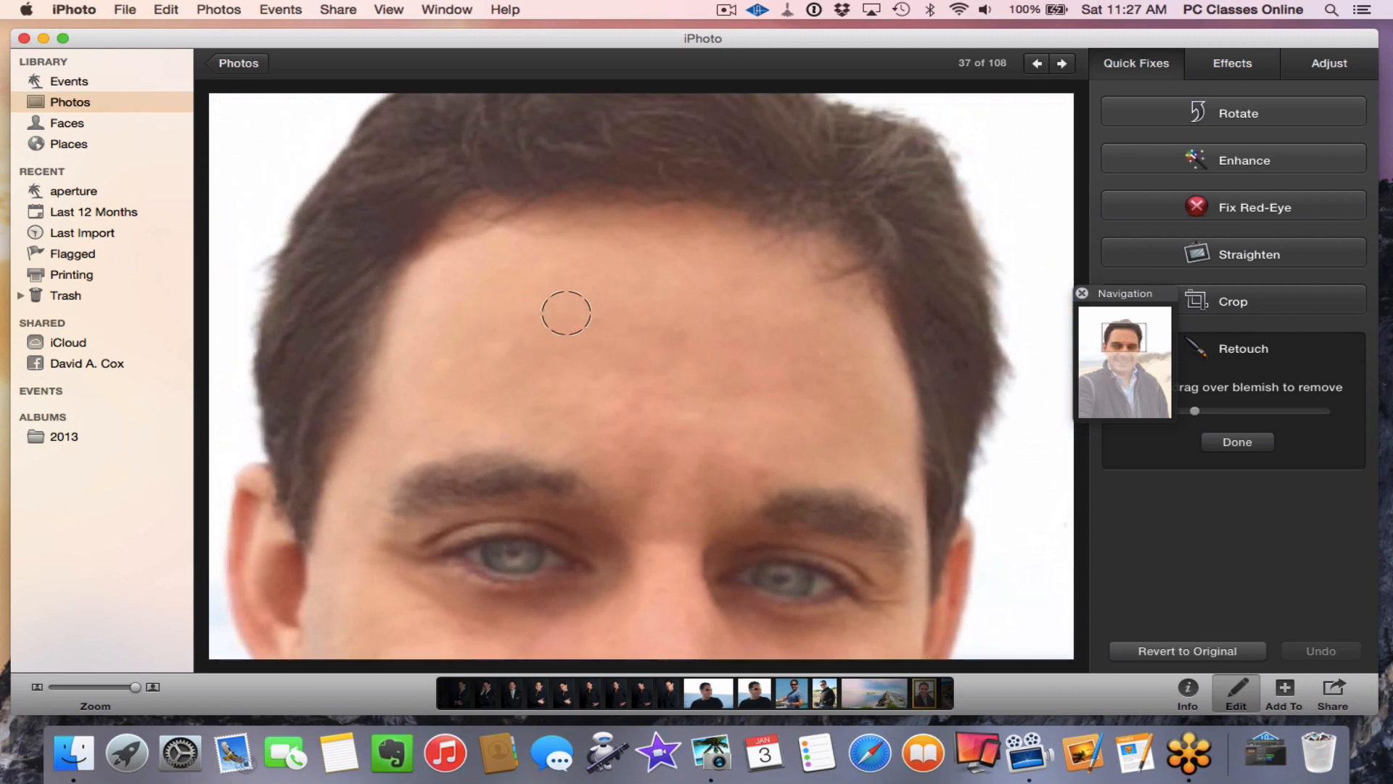
{"action": "left_click", "coordinate": [581, 314]}
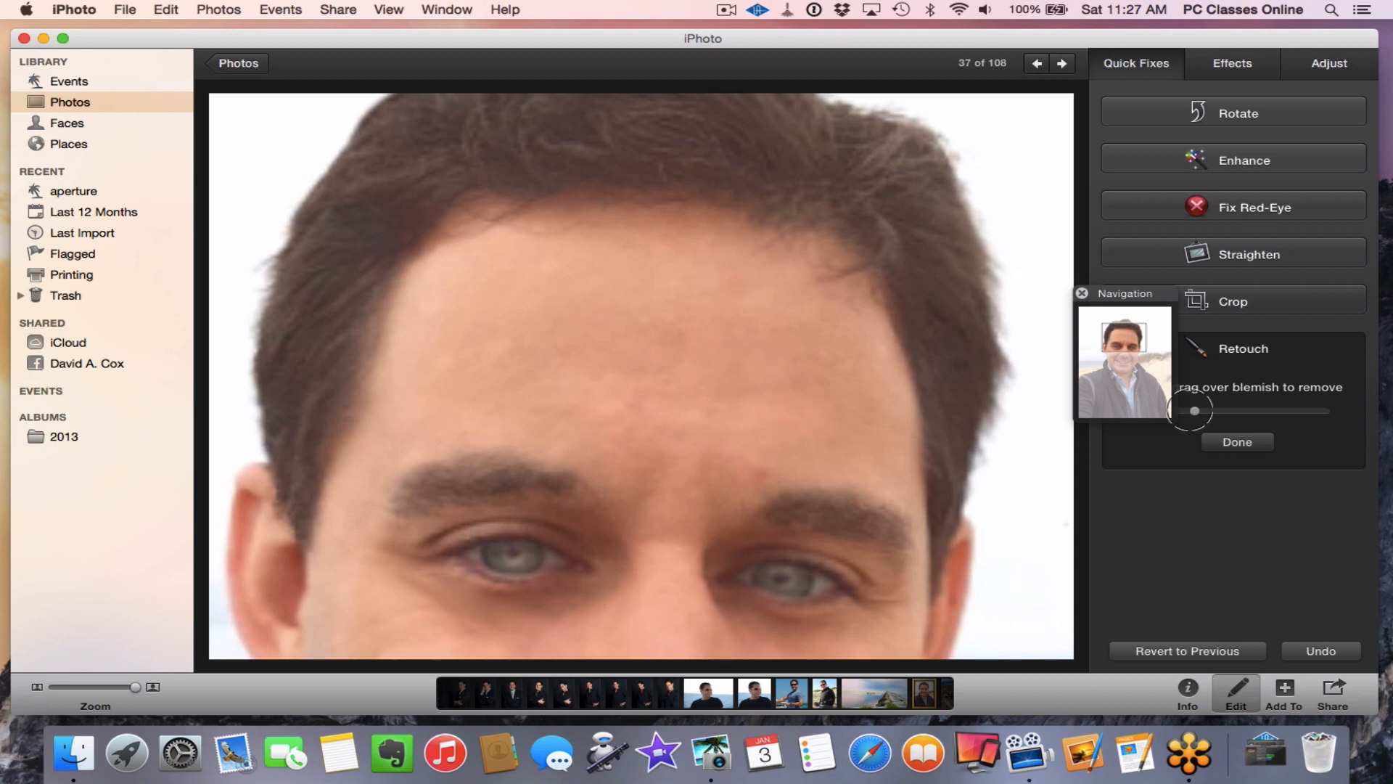
Step: Retouch the middle of the forehead with a slightly larger brush, and finish retouching with the Navigation window closed
{"action": "left_click_drag", "start_coordinate": [1193, 410], "coordinate": [1184, 411]}
{"action": "left_click_drag", "start_coordinate": [1190, 412], "coordinate": [1220, 411]}
{"action": "left_click", "coordinate": [641, 336]}
{"action": "left_click", "coordinate": [1237, 442]}
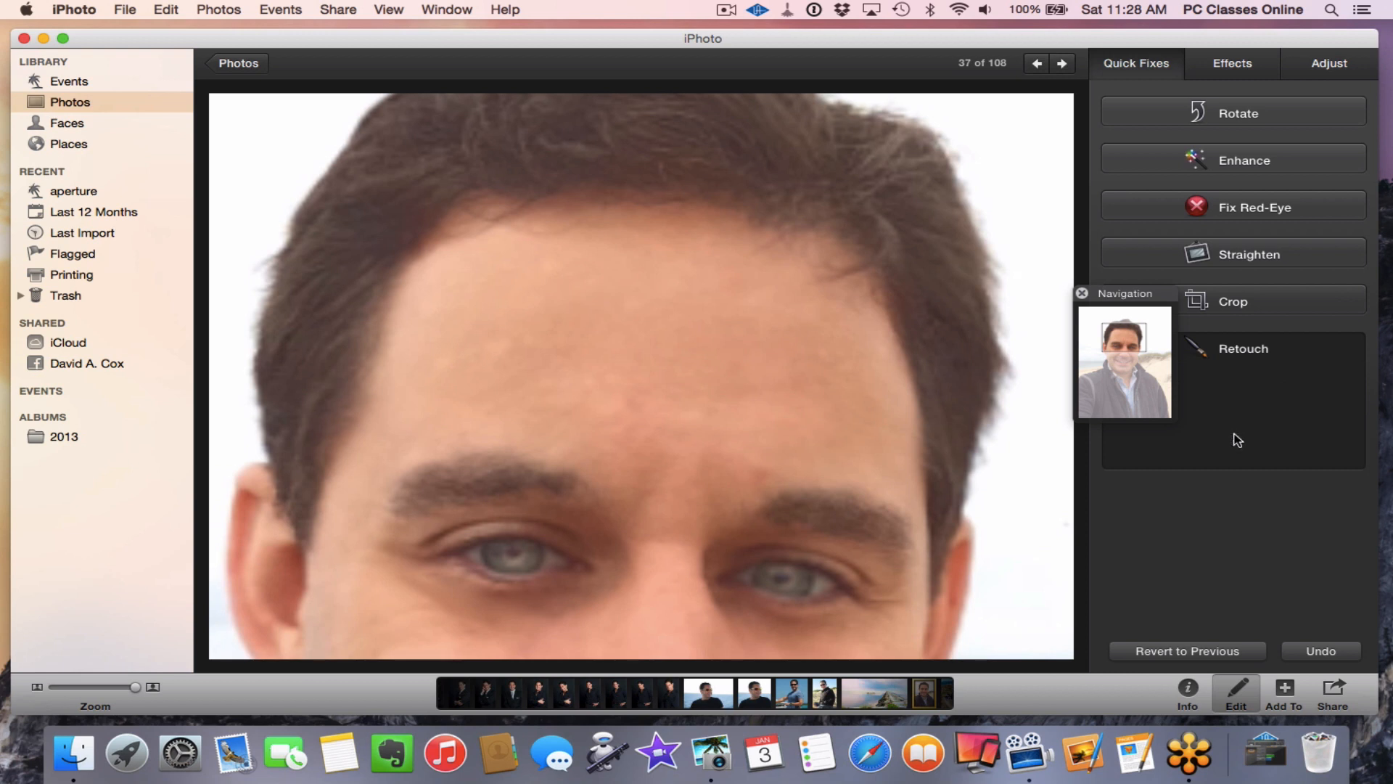
{"action": "left_click", "coordinate": [1082, 293]}
{"action": "key", "text": "1"}
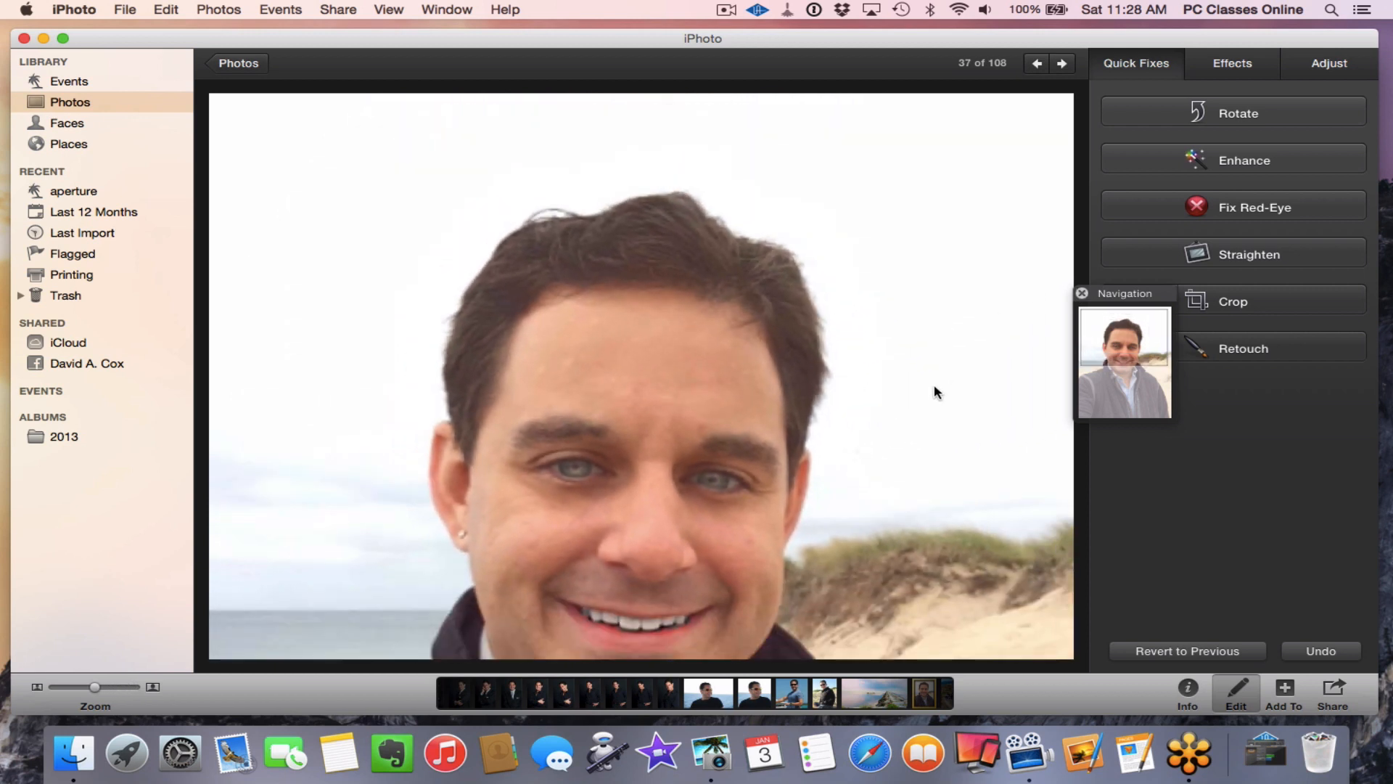
{"action": "left_click", "coordinate": [1081, 291]}
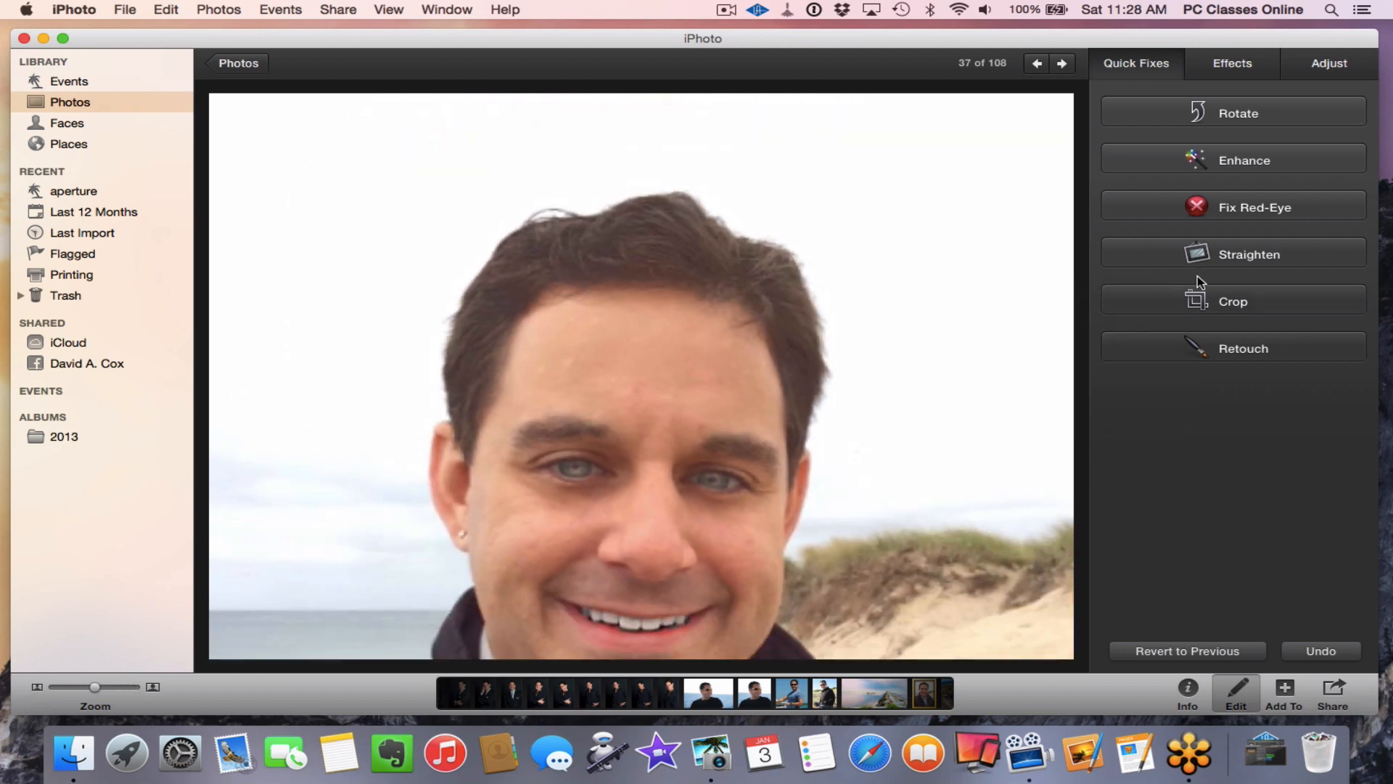
Step: Try the Lighten effect on the portrait four times, and revert the photo to its state before the edits
{"action": "left_click", "coordinate": [1229, 66]}
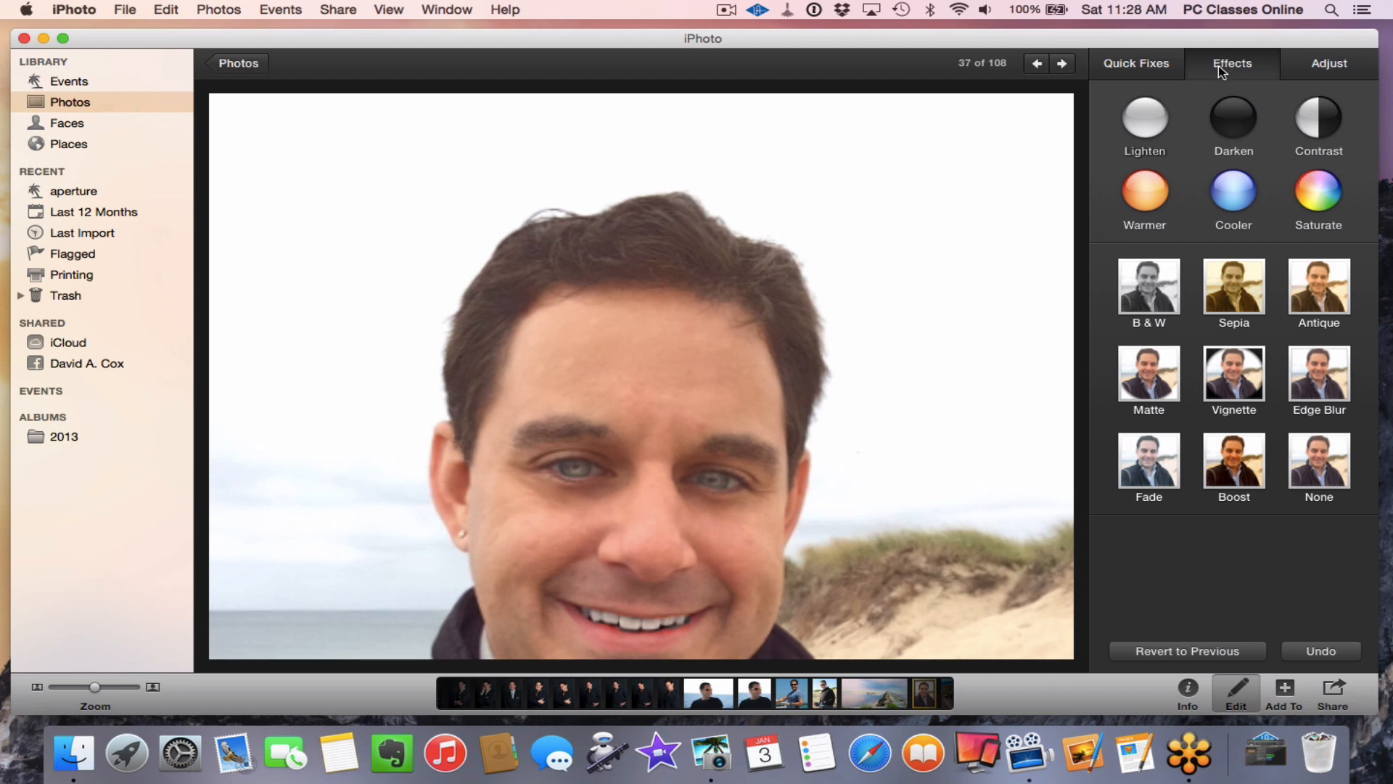
{"action": "scroll", "coordinate": [1006, 238], "scroll_direction": "down", "scroll_amount": 5}
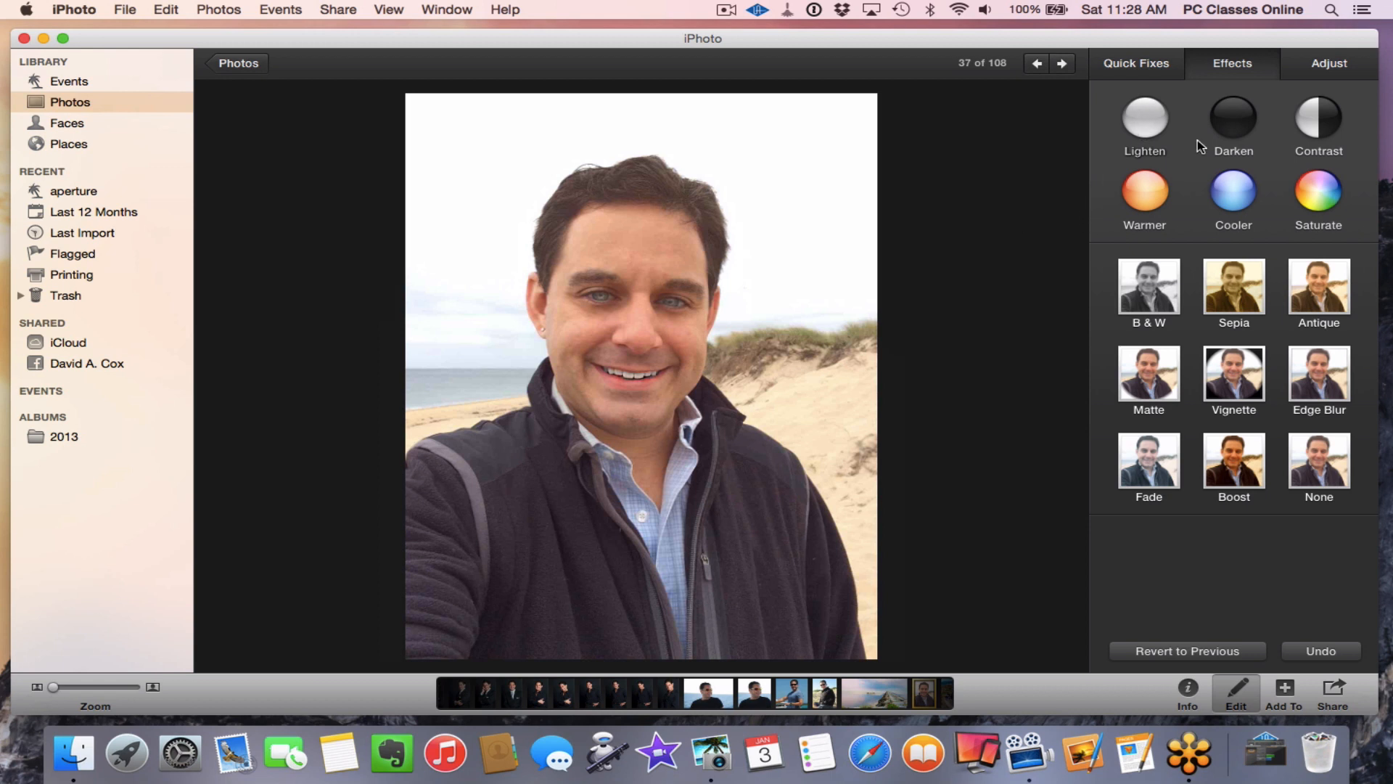
{"action": "left_click", "coordinate": [1146, 116]}
{"action": "left_click", "coordinate": [1147, 116]}
{"action": "left_click", "coordinate": [1146, 116]}
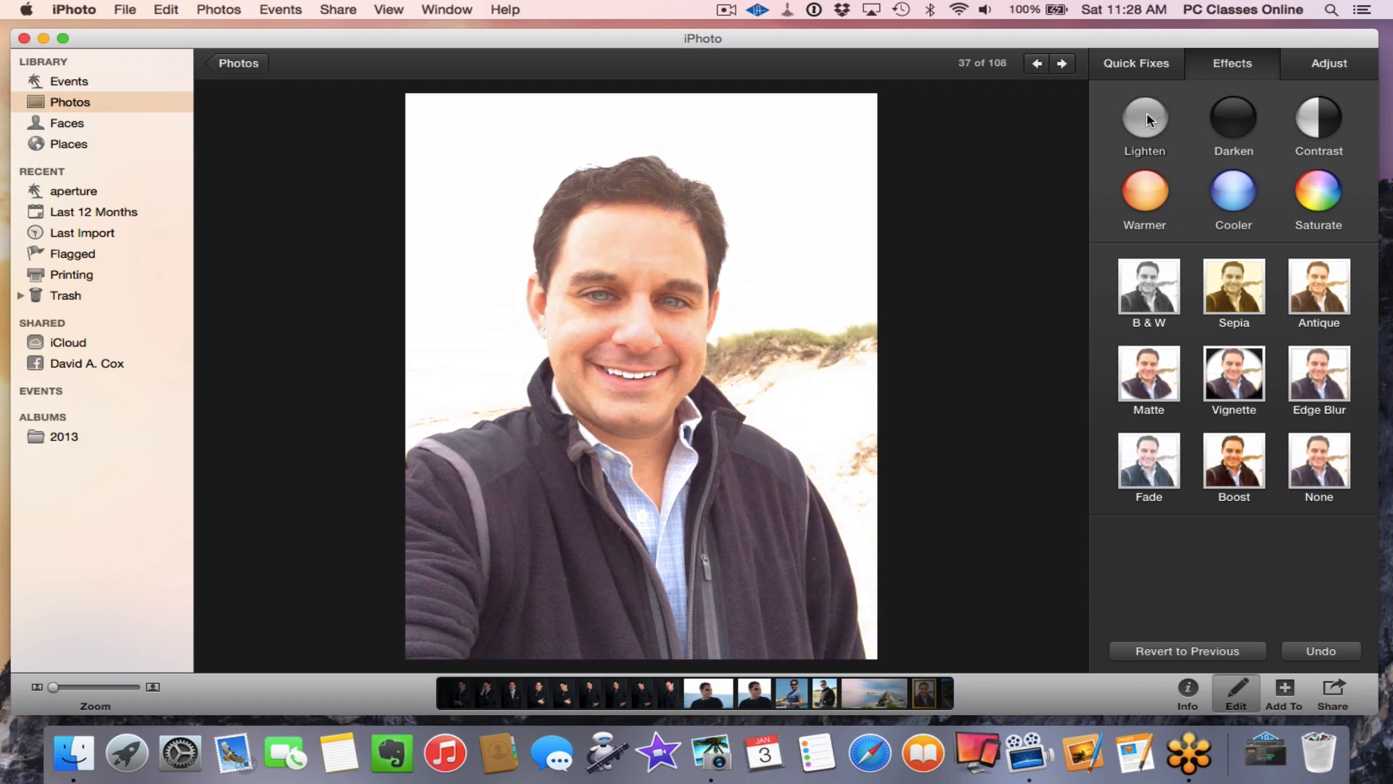
{"action": "left_click", "coordinate": [1146, 111]}
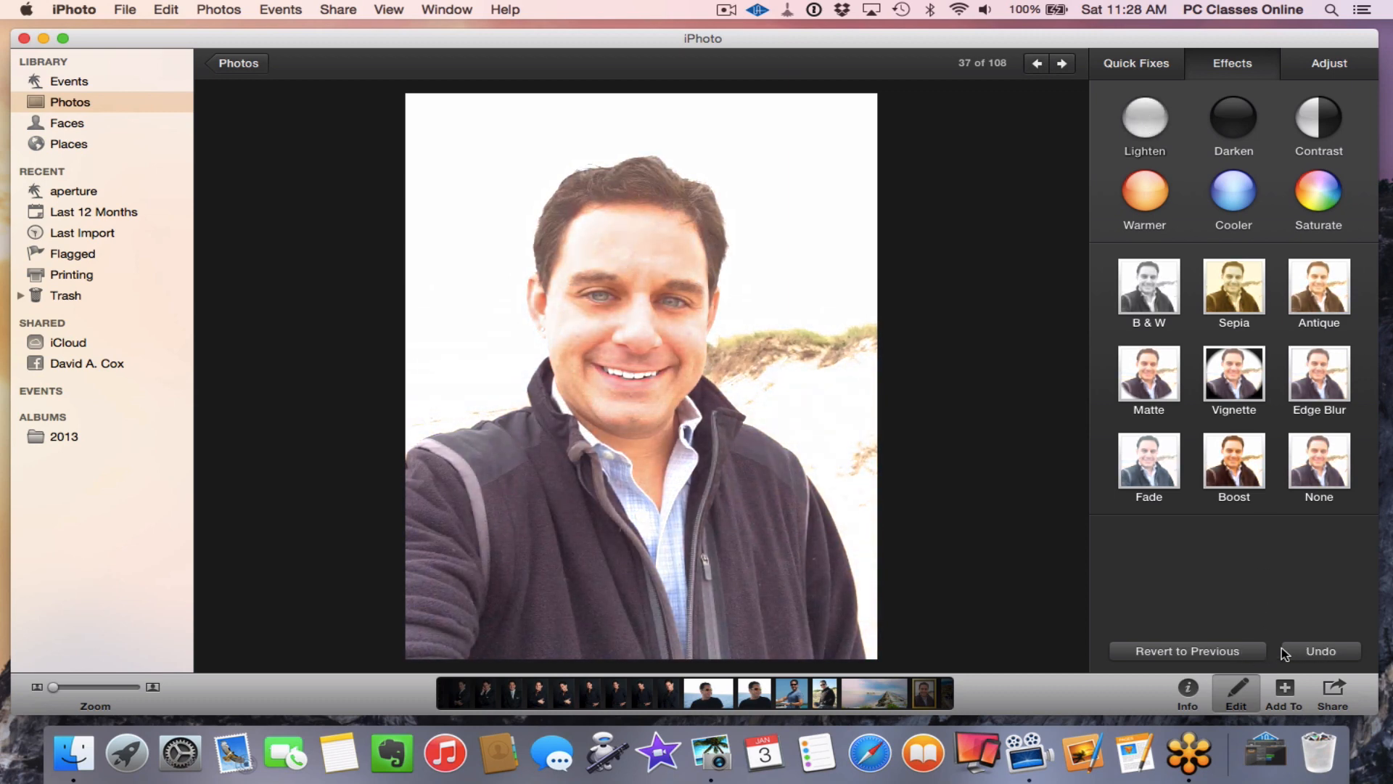
{"action": "left_click", "coordinate": [1302, 649]}
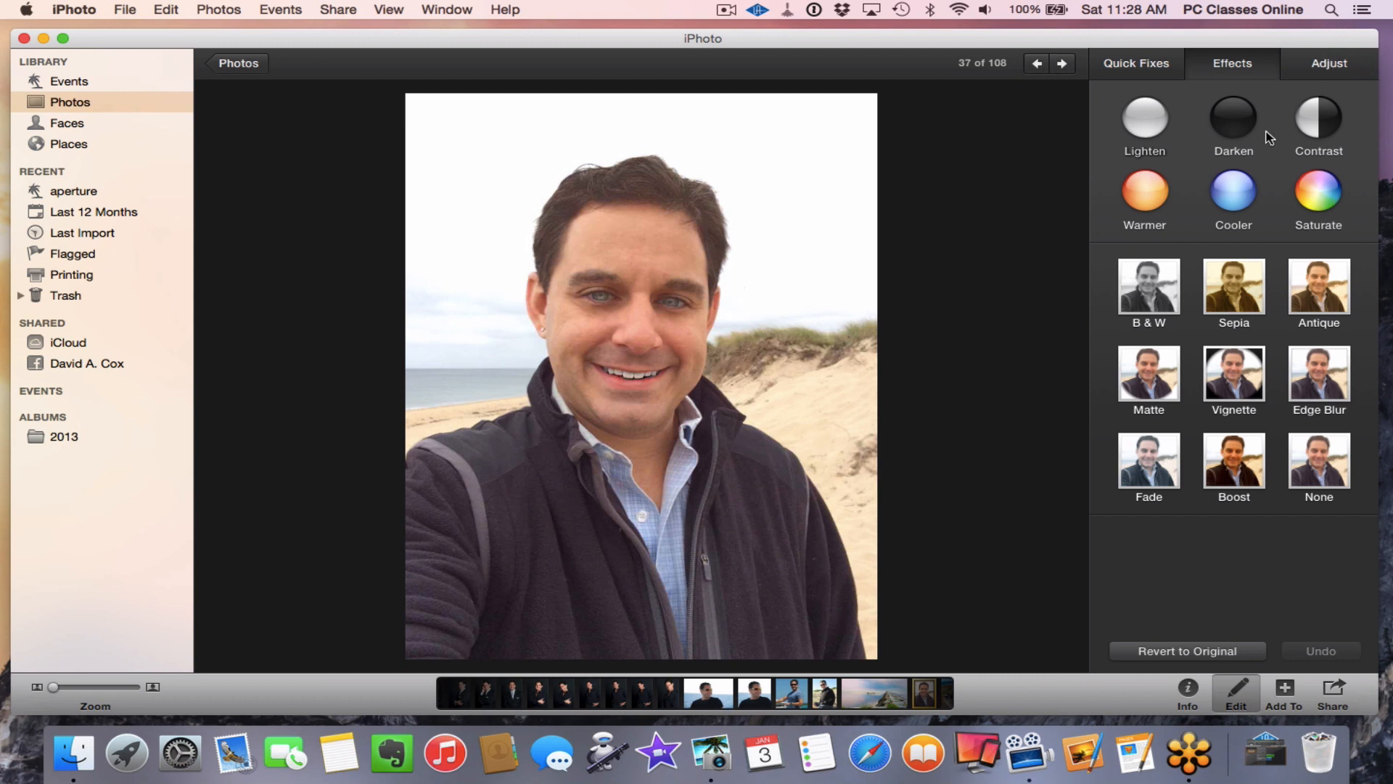
Step: Try the B & W effect on the portrait, followed by the Sepia effect
{"action": "left_click", "coordinate": [1157, 292]}
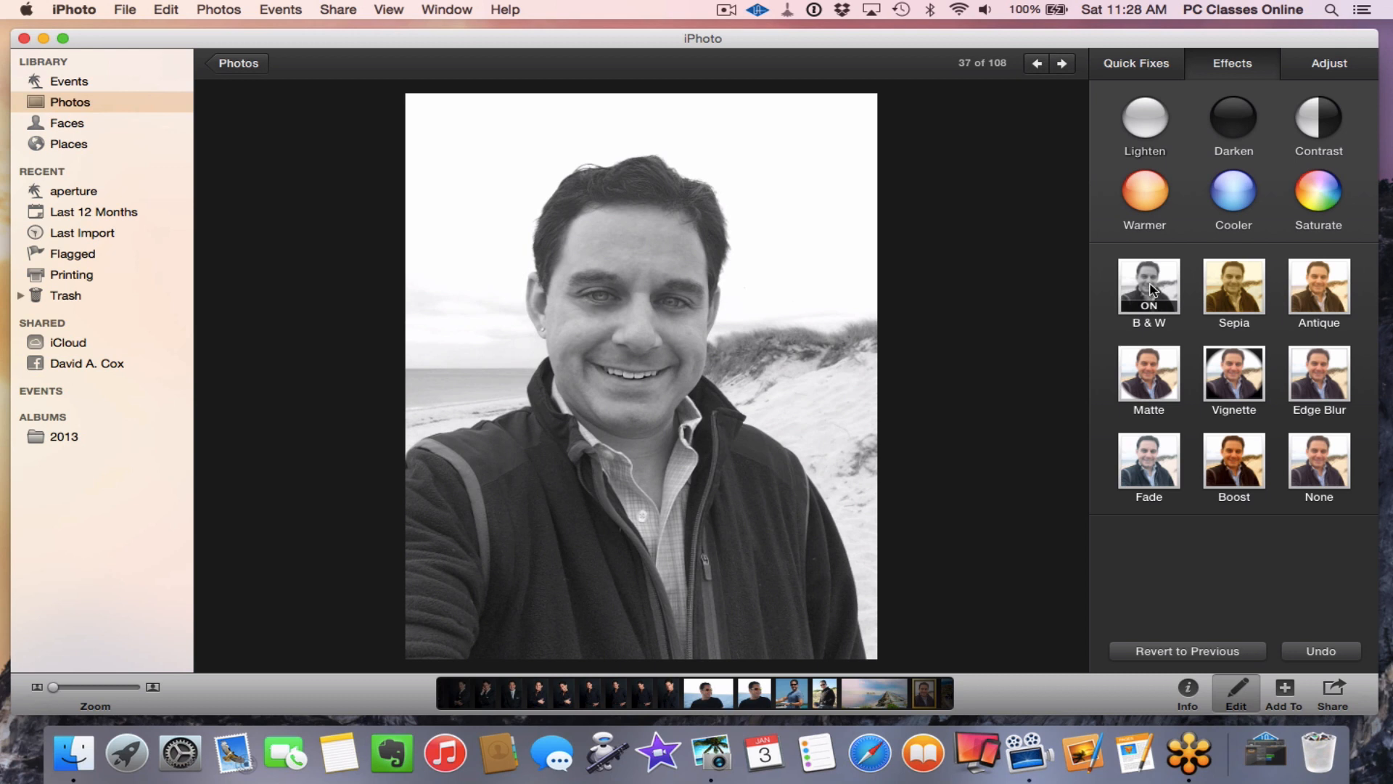
{"action": "left_click", "coordinate": [1235, 285]}
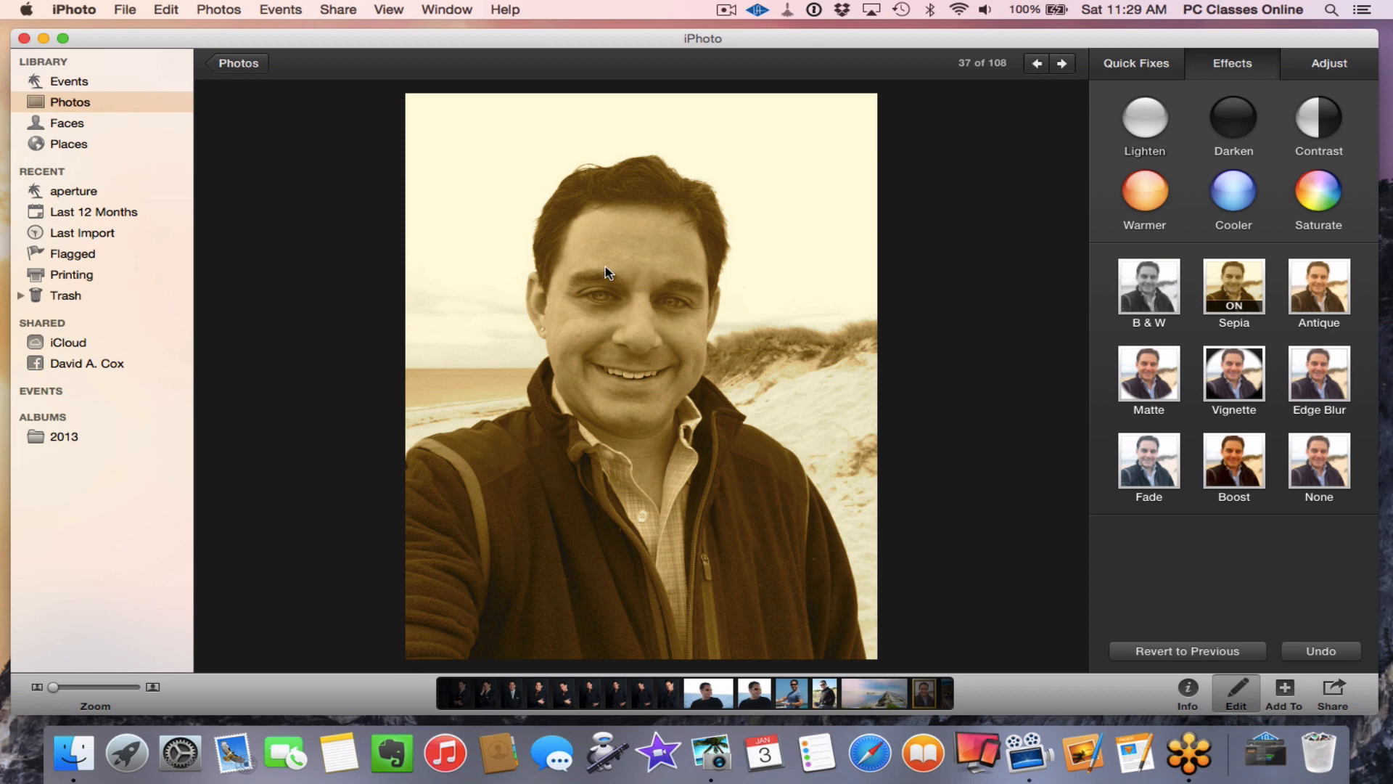
Step: Try the Antique effect on the portrait, raising its strength to 9, and revert the photo to its previous version
{"action": "left_click", "coordinate": [1322, 290]}
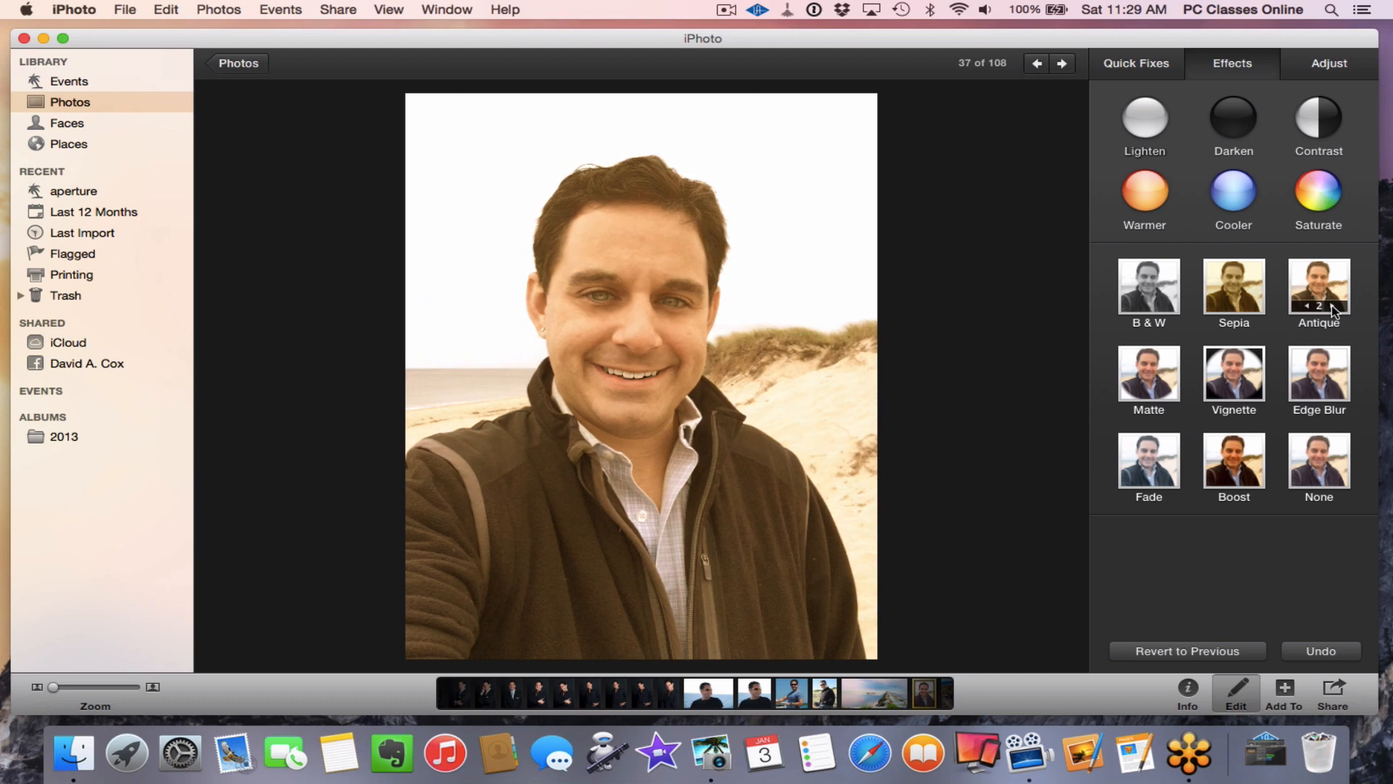
{"action": "left_click", "coordinate": [1333, 307]}
{"action": "left_click", "coordinate": [1332, 306]}
{"action": "left_click", "coordinate": [1332, 306]}
{"action": "left_click", "coordinate": [1332, 306]}
{"action": "left_click", "coordinate": [1333, 307]}
{"action": "left_click", "coordinate": [1332, 307]}
{"action": "left_click", "coordinate": [1332, 306]}
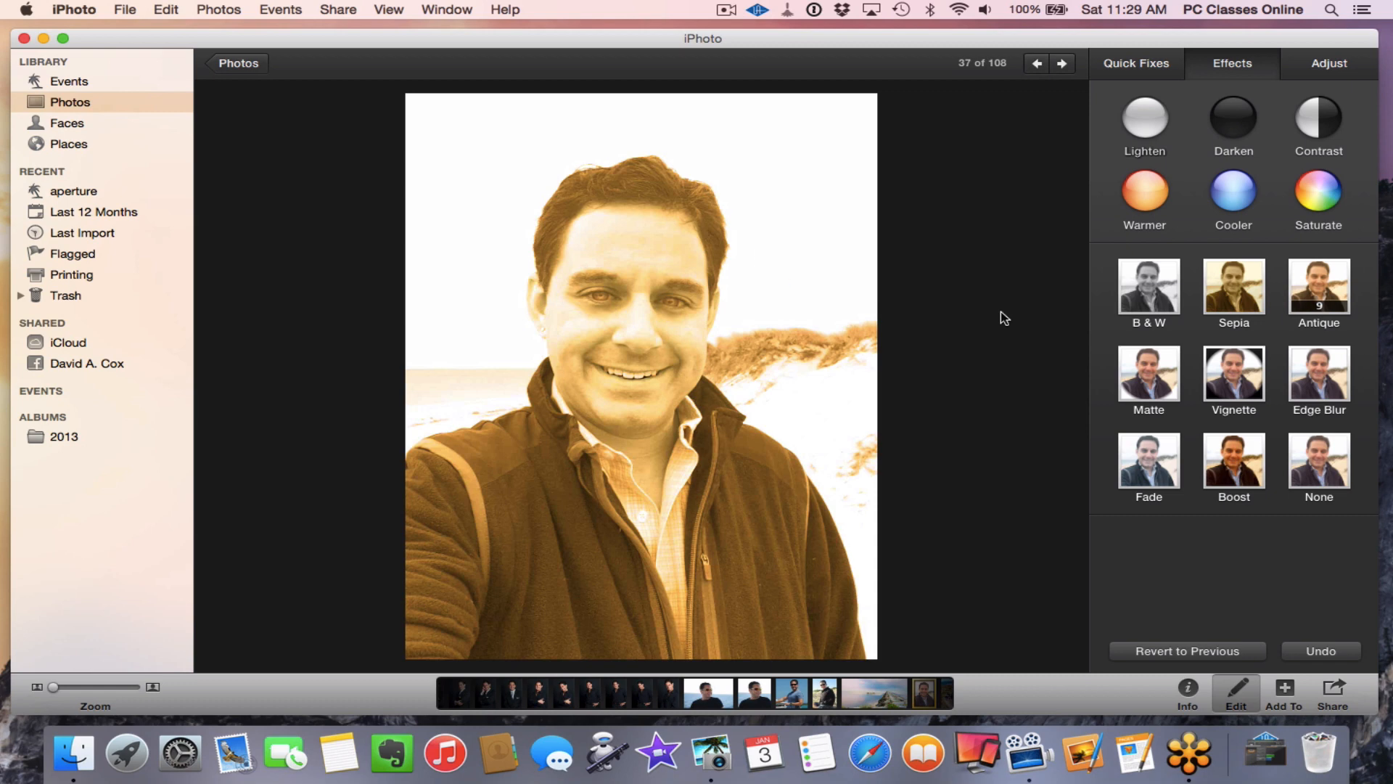
{"action": "left_click", "coordinate": [1303, 305]}
{"action": "left_click", "coordinate": [1235, 653]}
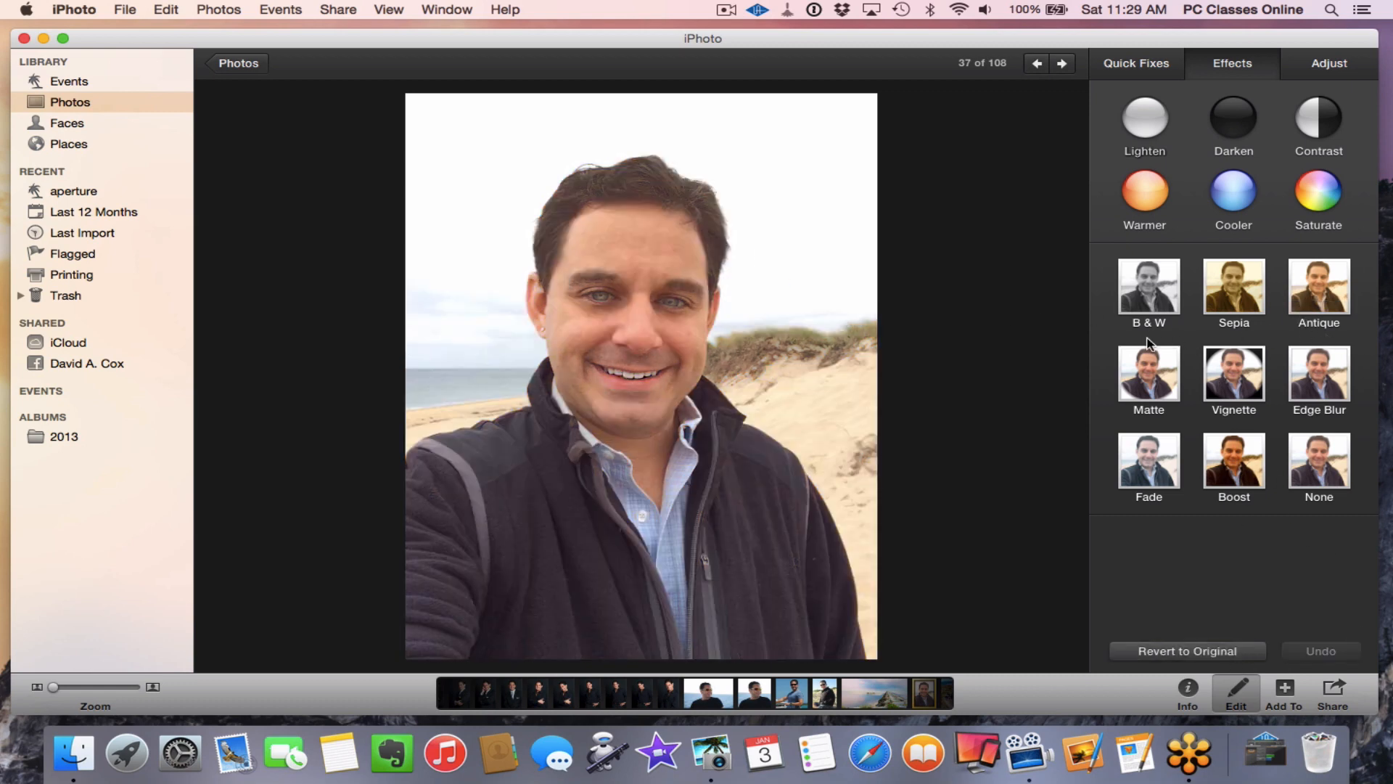
Step: Try the Matte and Vignette effects on the portrait at strength 1, undoing each one
{"action": "left_click", "coordinate": [1156, 376]}
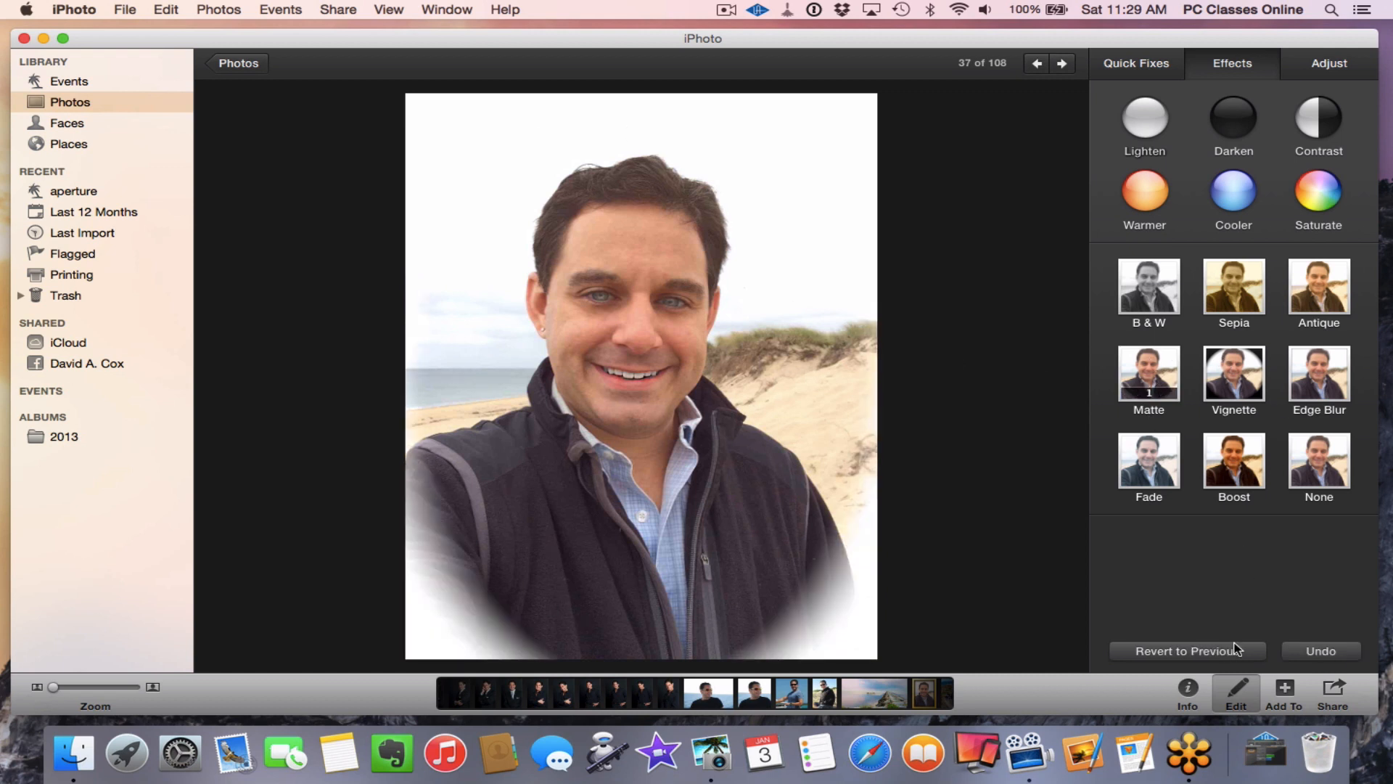
{"action": "left_click", "coordinate": [1315, 650]}
{"action": "left_click", "coordinate": [1247, 361]}
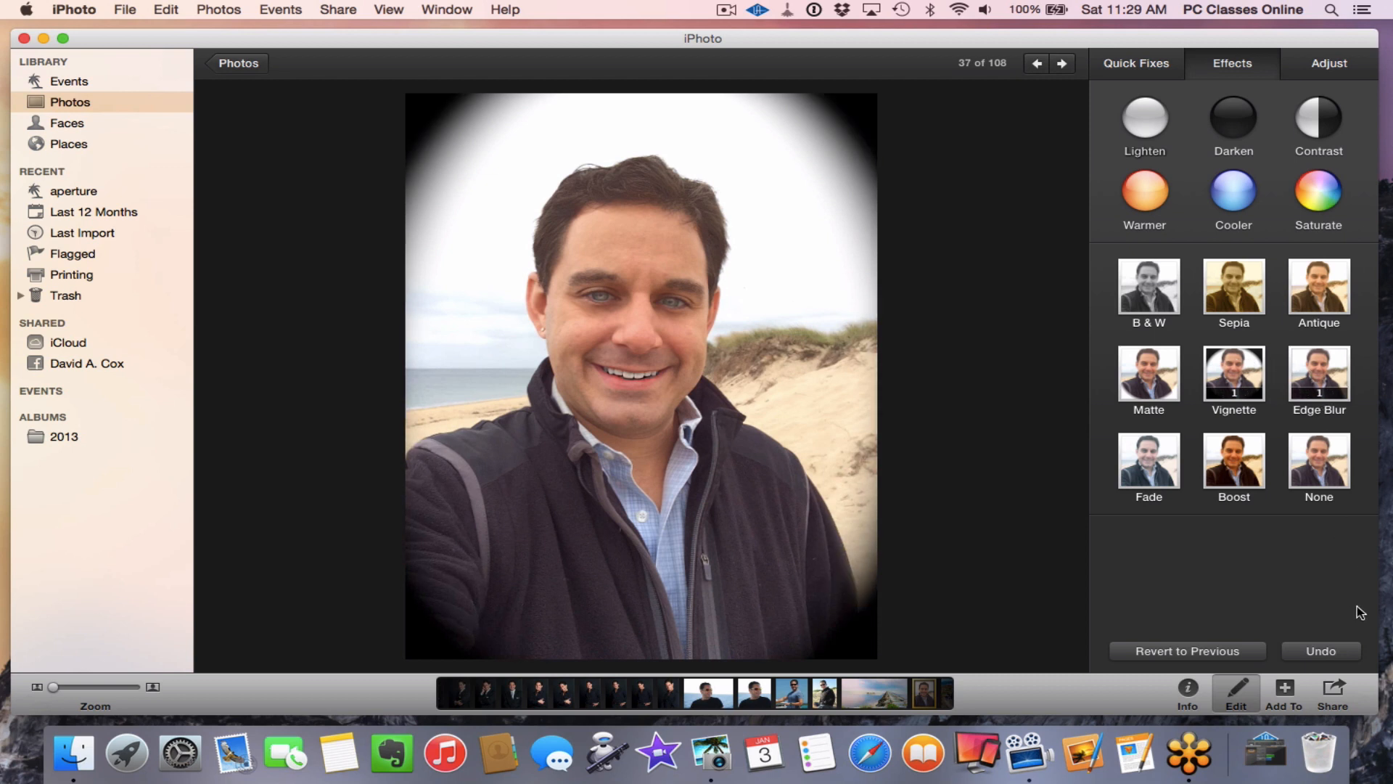
{"action": "left_click", "coordinate": [1323, 650]}
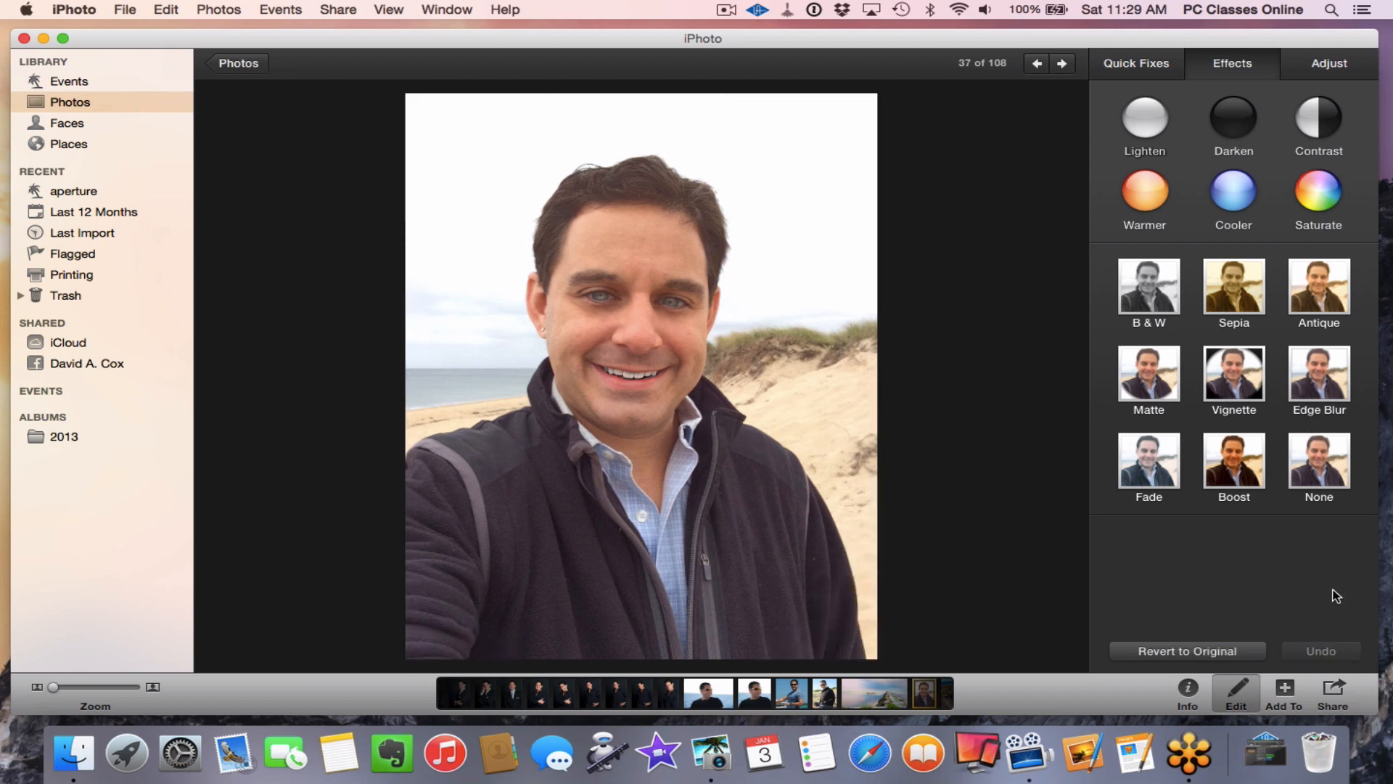
Step: Try the Edge Blur and Fade effects on the portrait, and clear all effects with None
{"action": "left_click", "coordinate": [1310, 372]}
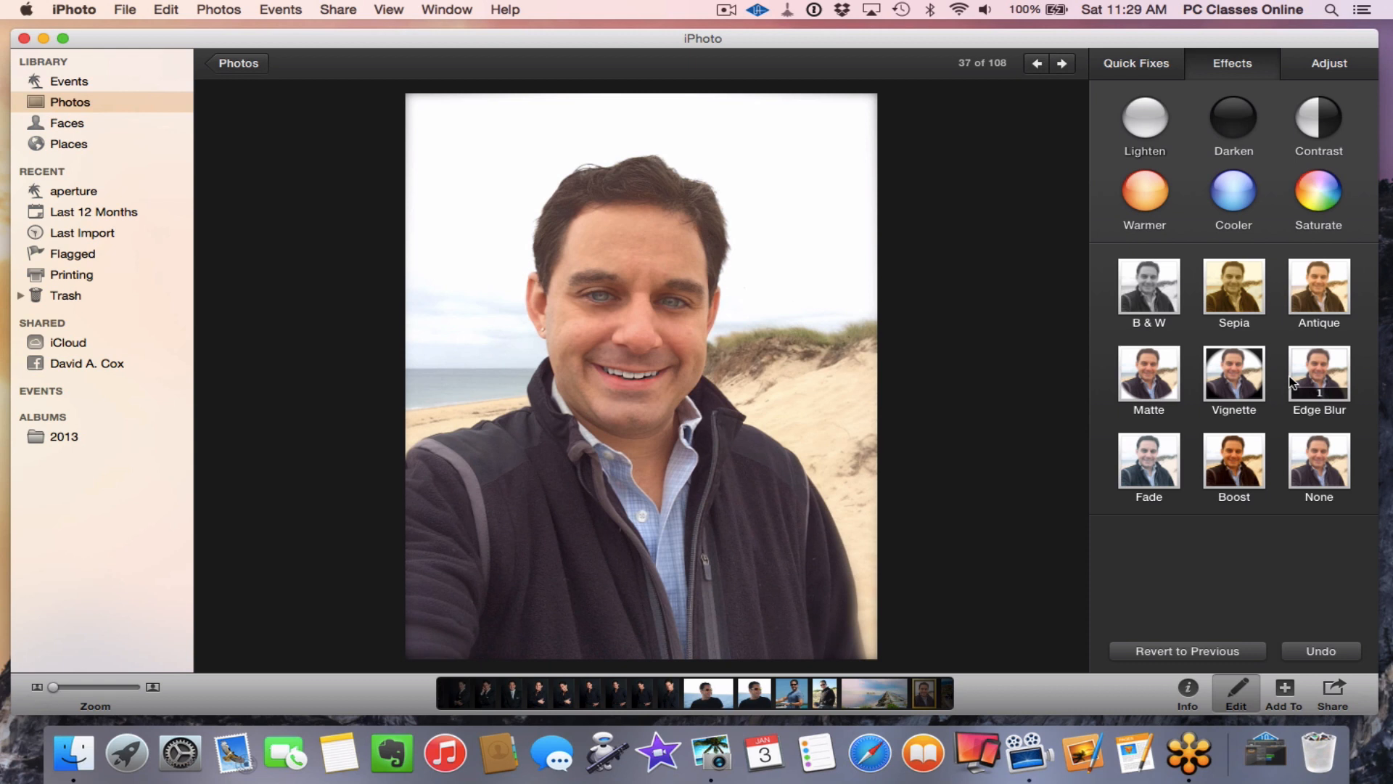
{"action": "mouse_move", "coordinate": [1319, 375]}
{"action": "left_click", "coordinate": [1152, 453]}
{"action": "left_click", "coordinate": [1319, 470]}
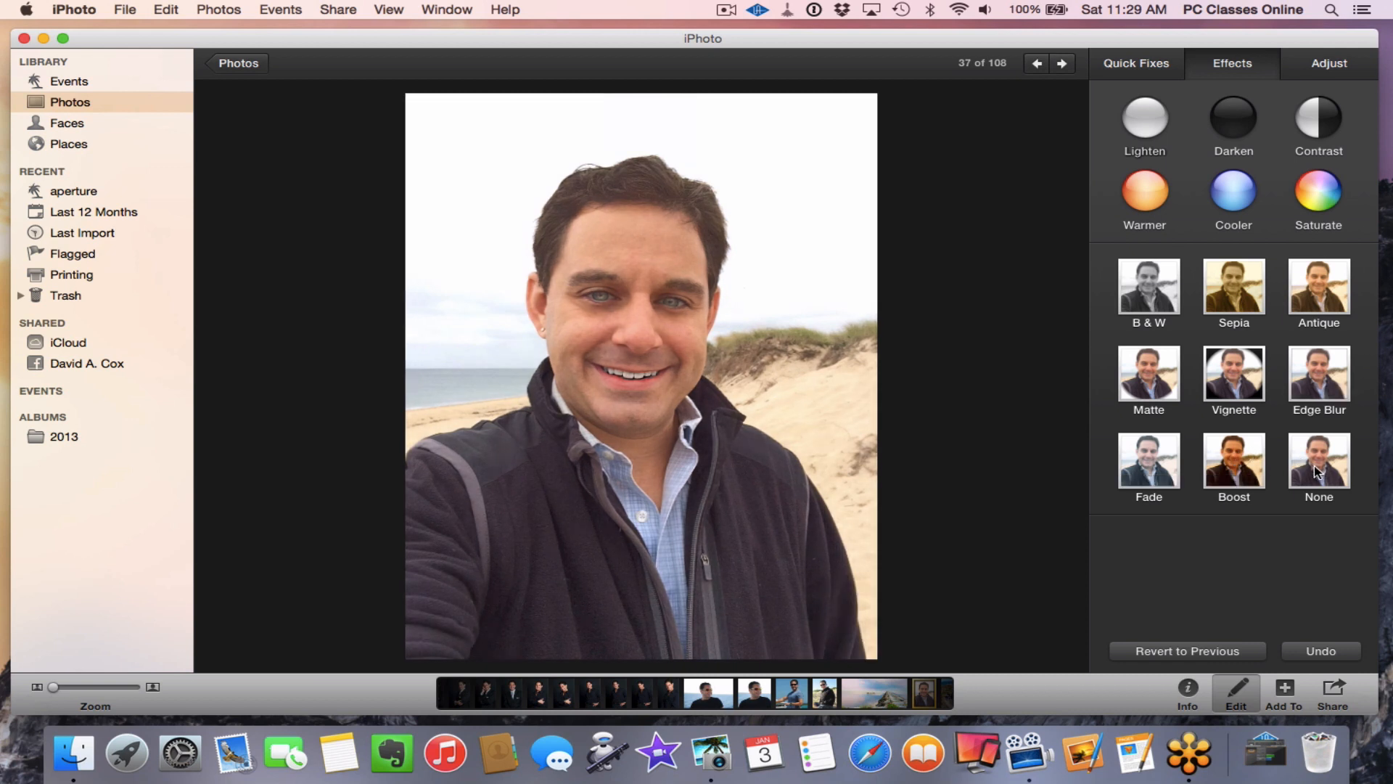
Step: Adjust the portrait to Saturation 64, Shadows 17 and Contrast 14, leaving Avoid saturating skin tones enabled
{"action": "left_click", "coordinate": [1305, 70]}
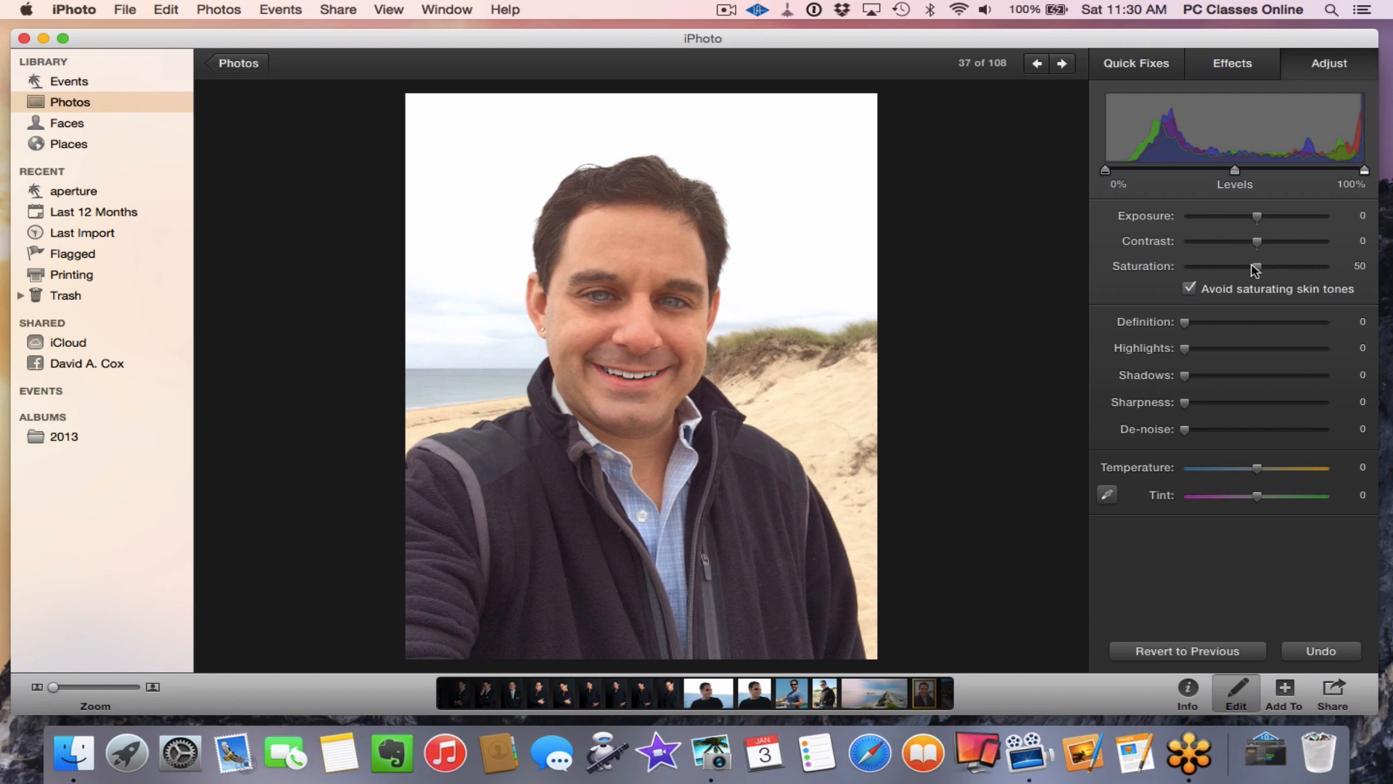
{"action": "left_click_drag", "start_coordinate": [1259, 265], "coordinate": [1280, 268]}
{"action": "left_click", "coordinate": [1210, 288]}
{"action": "left_click", "coordinate": [1211, 287]}
{"action": "left_click_drag", "start_coordinate": [1187, 376], "coordinate": [1211, 375]}
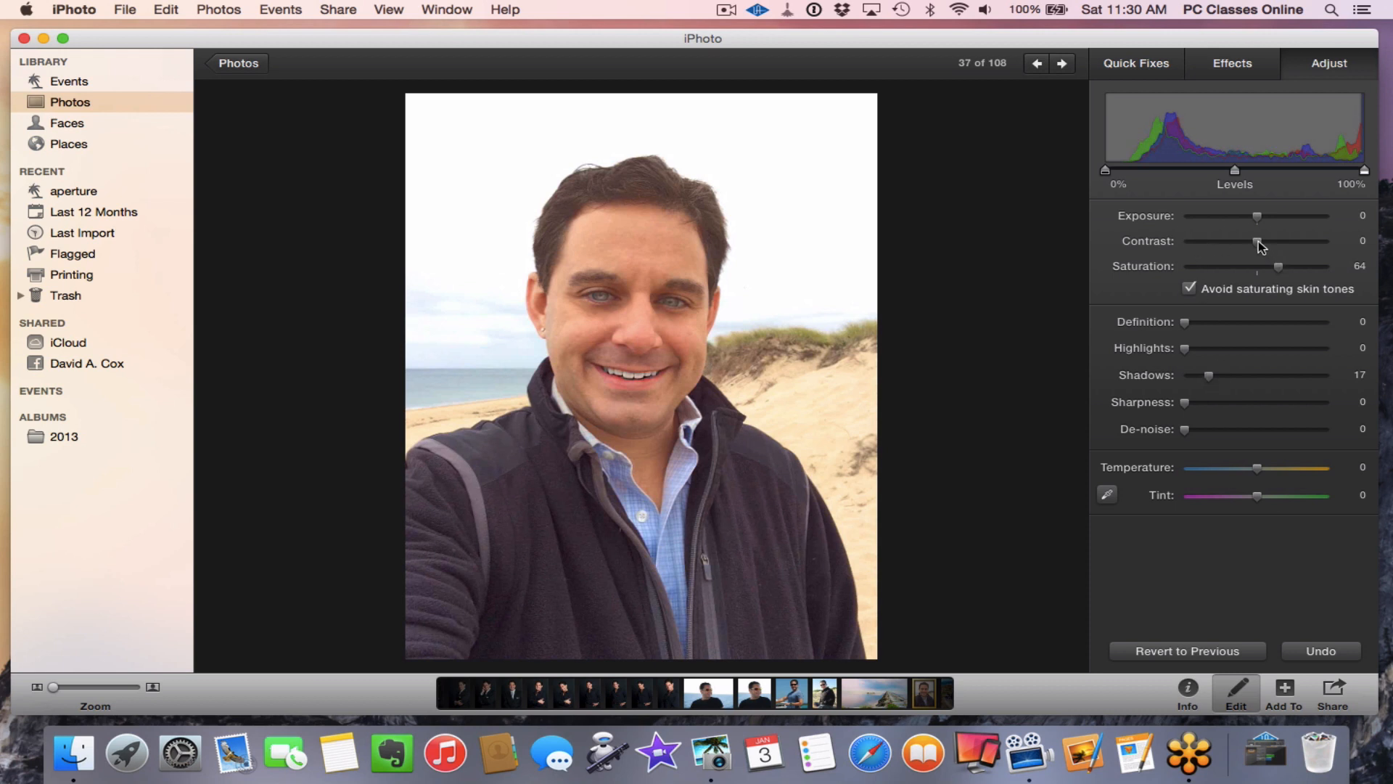
{"action": "left_click_drag", "start_coordinate": [1258, 242], "coordinate": [1270, 245]}
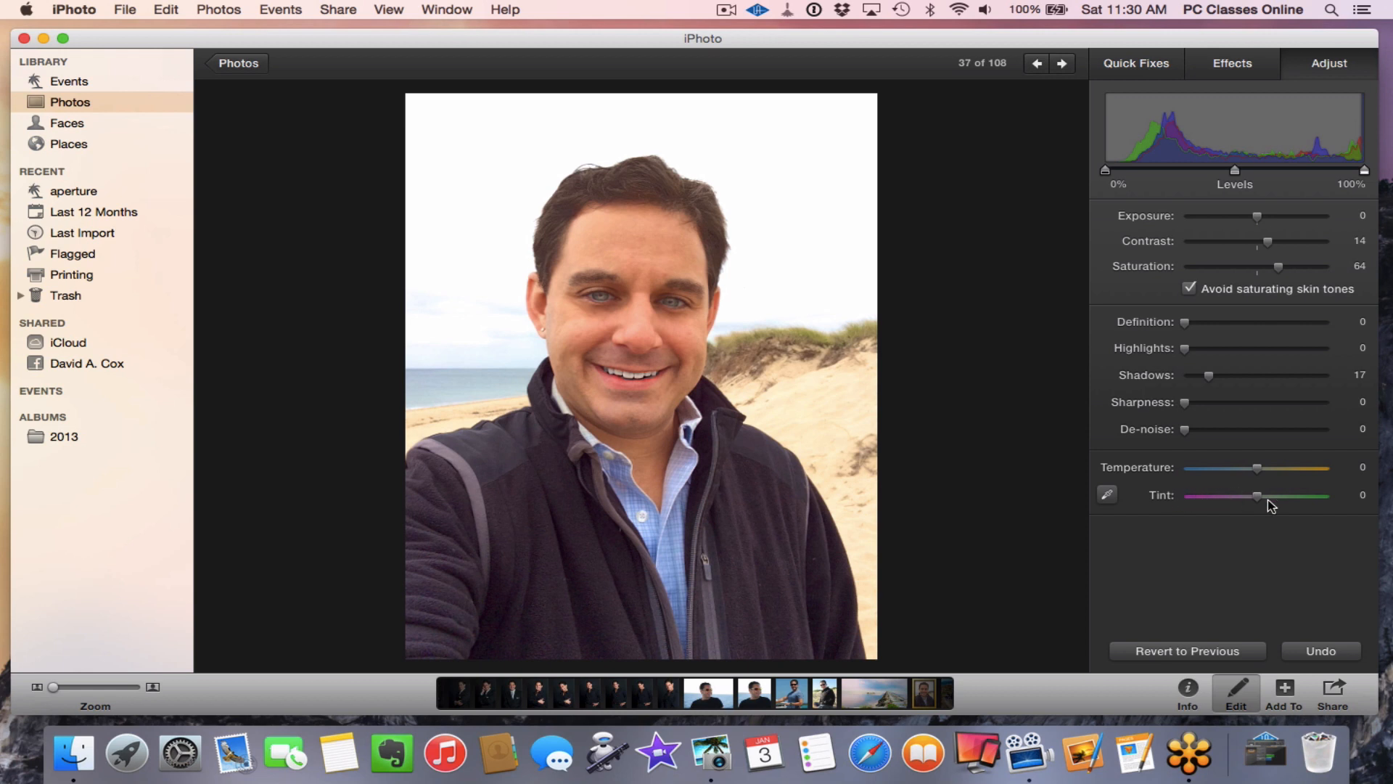
Step: Leave editing for the library thumbnails, deselect the portrait and show the aerial photos of the aperture event
{"action": "left_click", "coordinate": [1138, 64]}
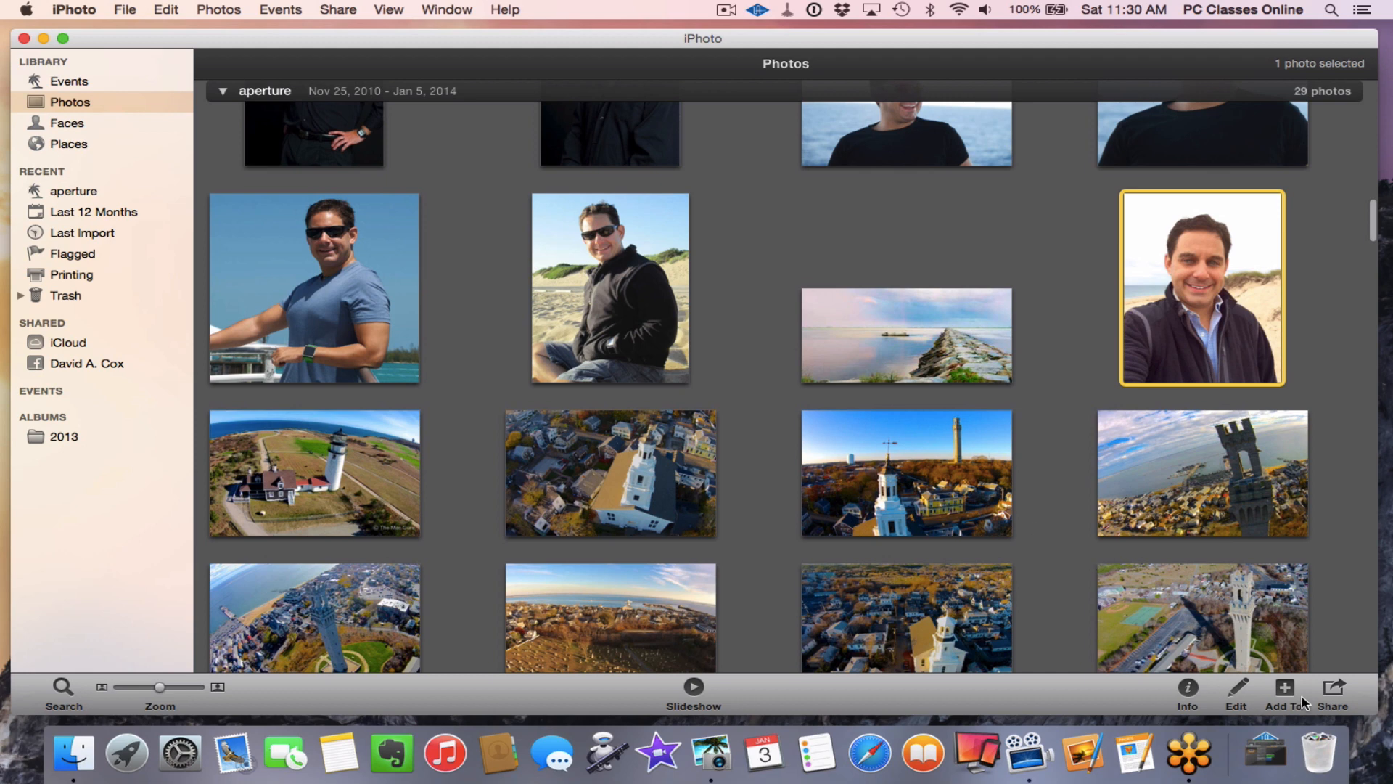
{"action": "left_click", "coordinate": [780, 429]}
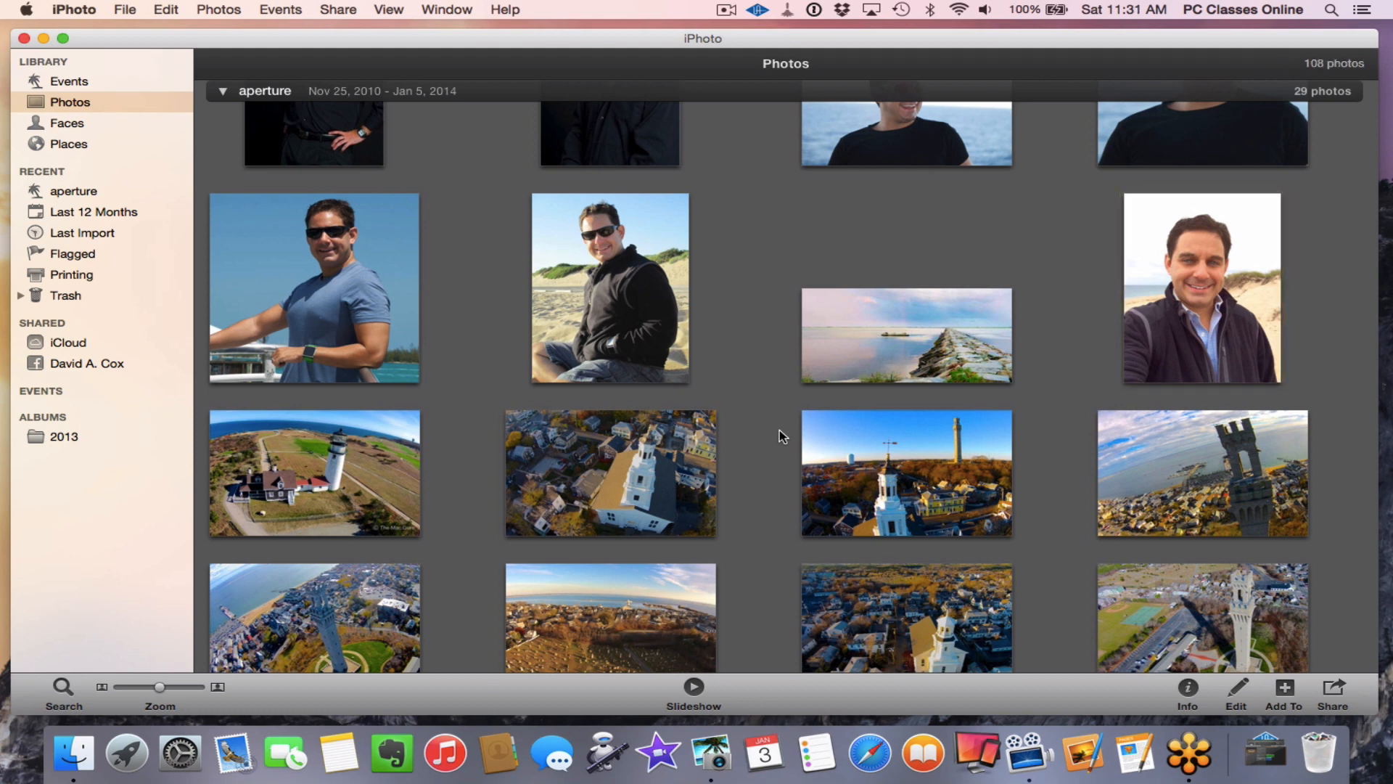
{"action": "scroll", "coordinate": [781, 429], "scroll_direction": "down", "scroll_amount": 4}
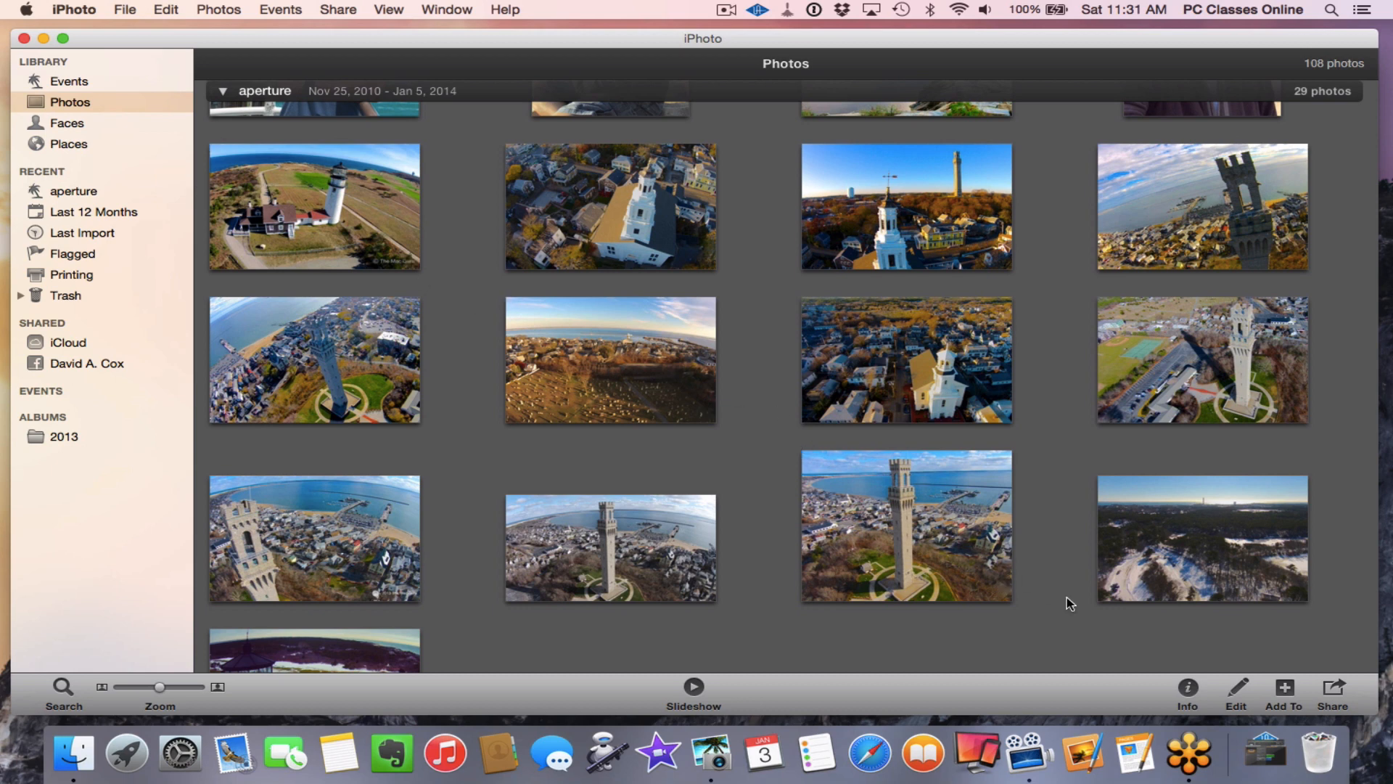
Step: Check the Add To options and select the twelve aerial photos in the aperture event, from the lighthouse to the snowy woods
{"action": "left_click", "coordinate": [1283, 687]}
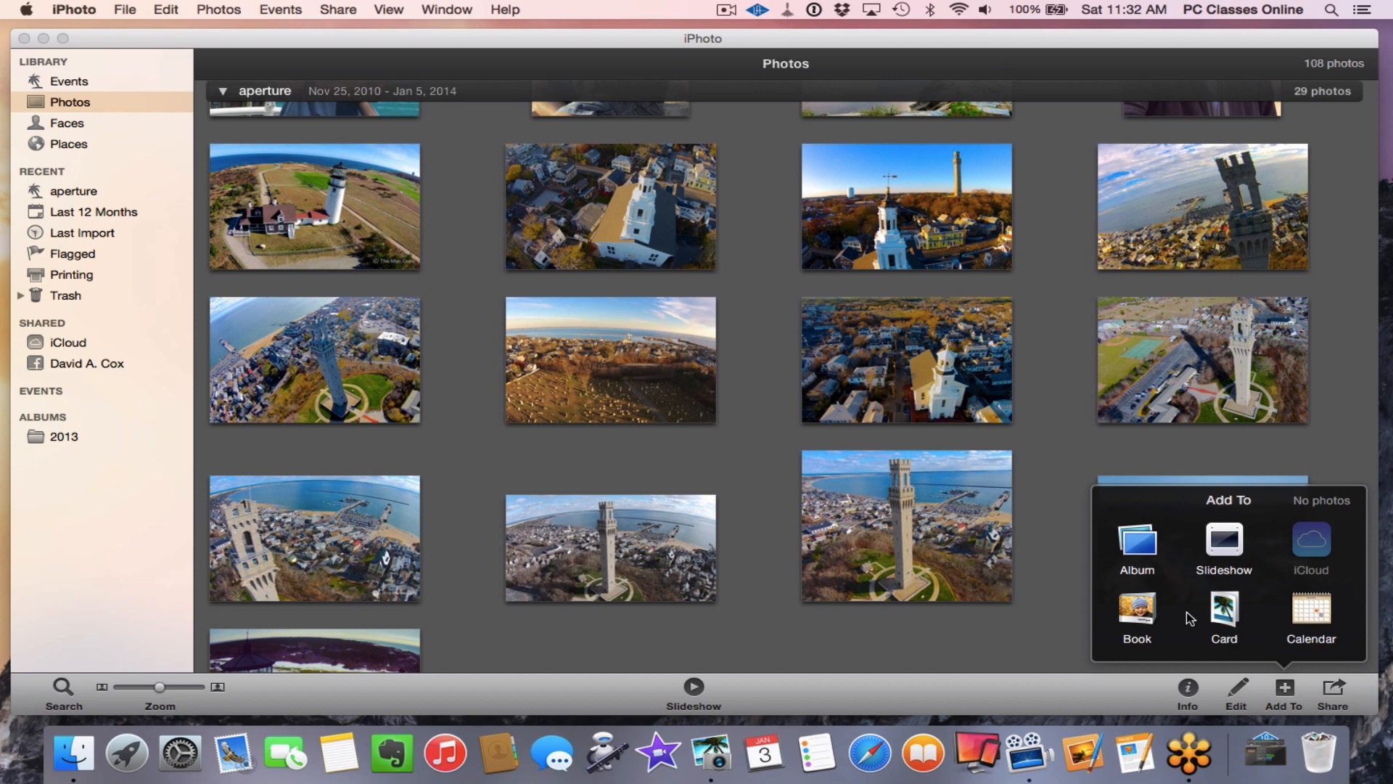
{"action": "left_click", "coordinate": [1026, 617]}
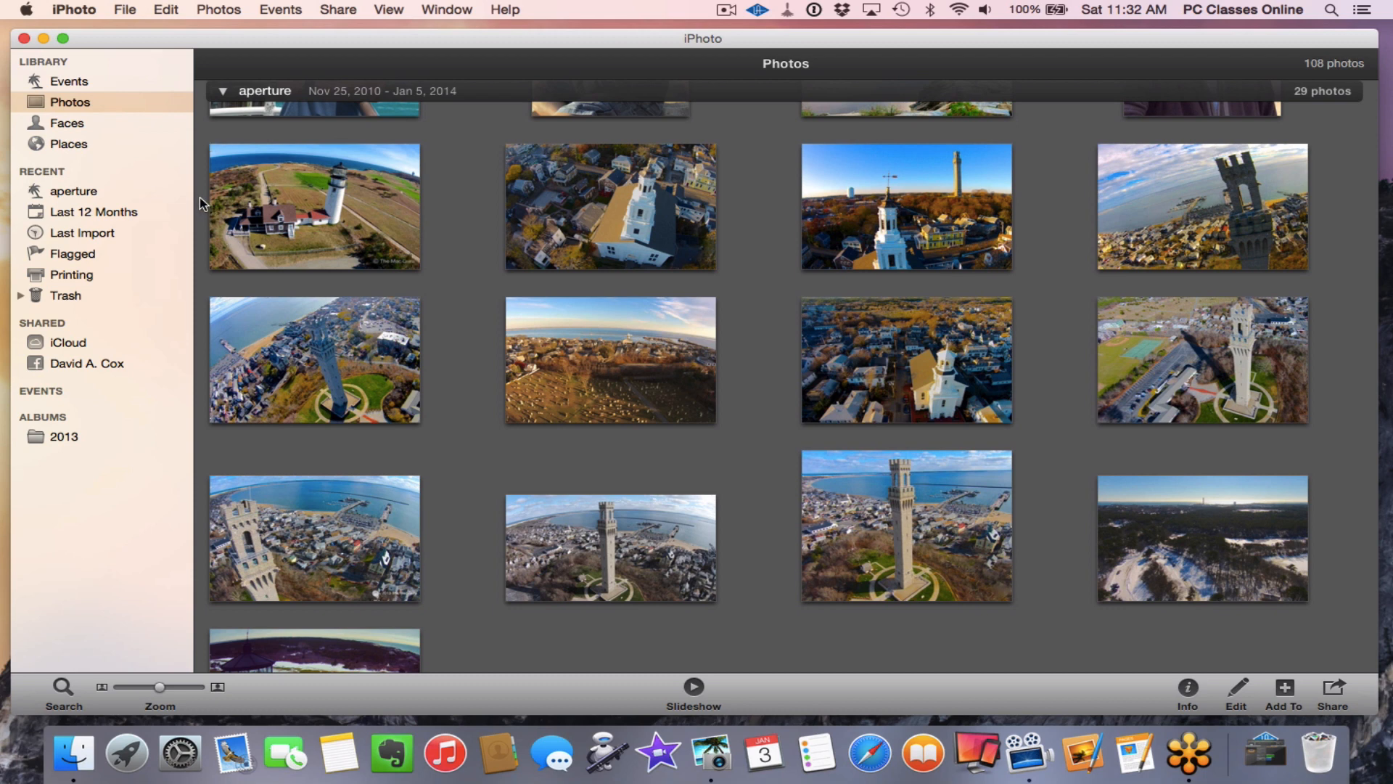
{"action": "left_click_drag", "start_coordinate": [200, 198], "coordinate": [1265, 548]}
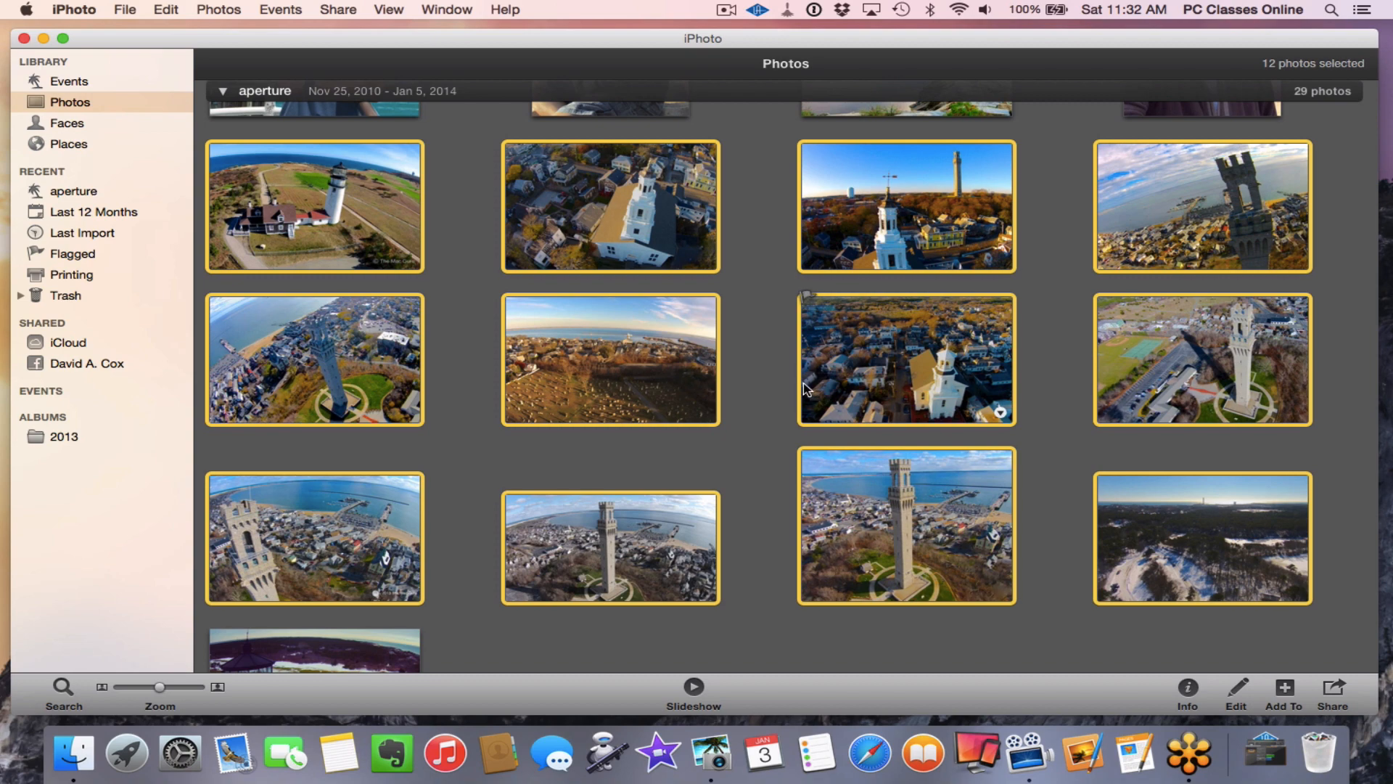
{"action": "scroll", "coordinate": [802, 382], "scroll_direction": "down", "scroll_amount": 5}
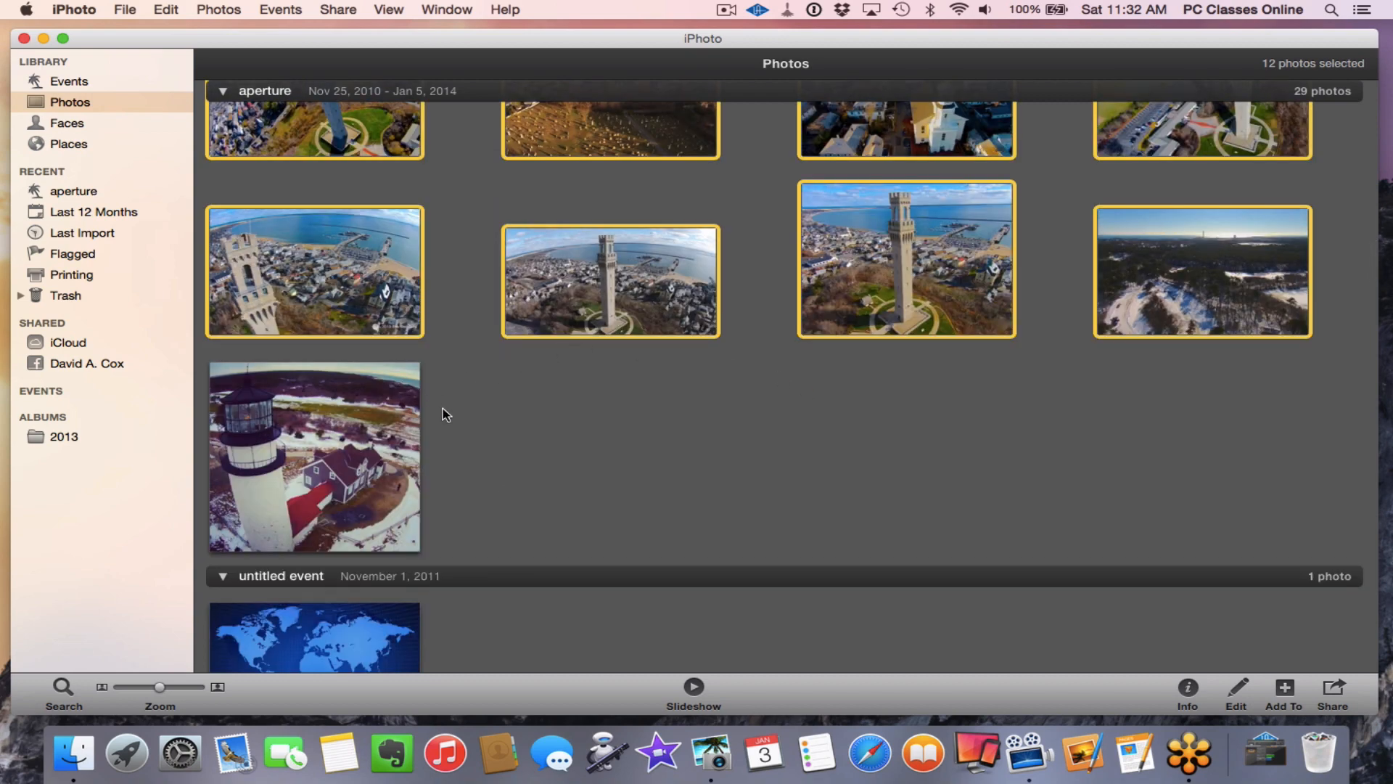
{"action": "scroll", "coordinate": [443, 407], "scroll_direction": "down", "scroll_amount": 5}
{"action": "scroll", "coordinate": [441, 408], "scroll_direction": "up", "scroll_amount": 15}
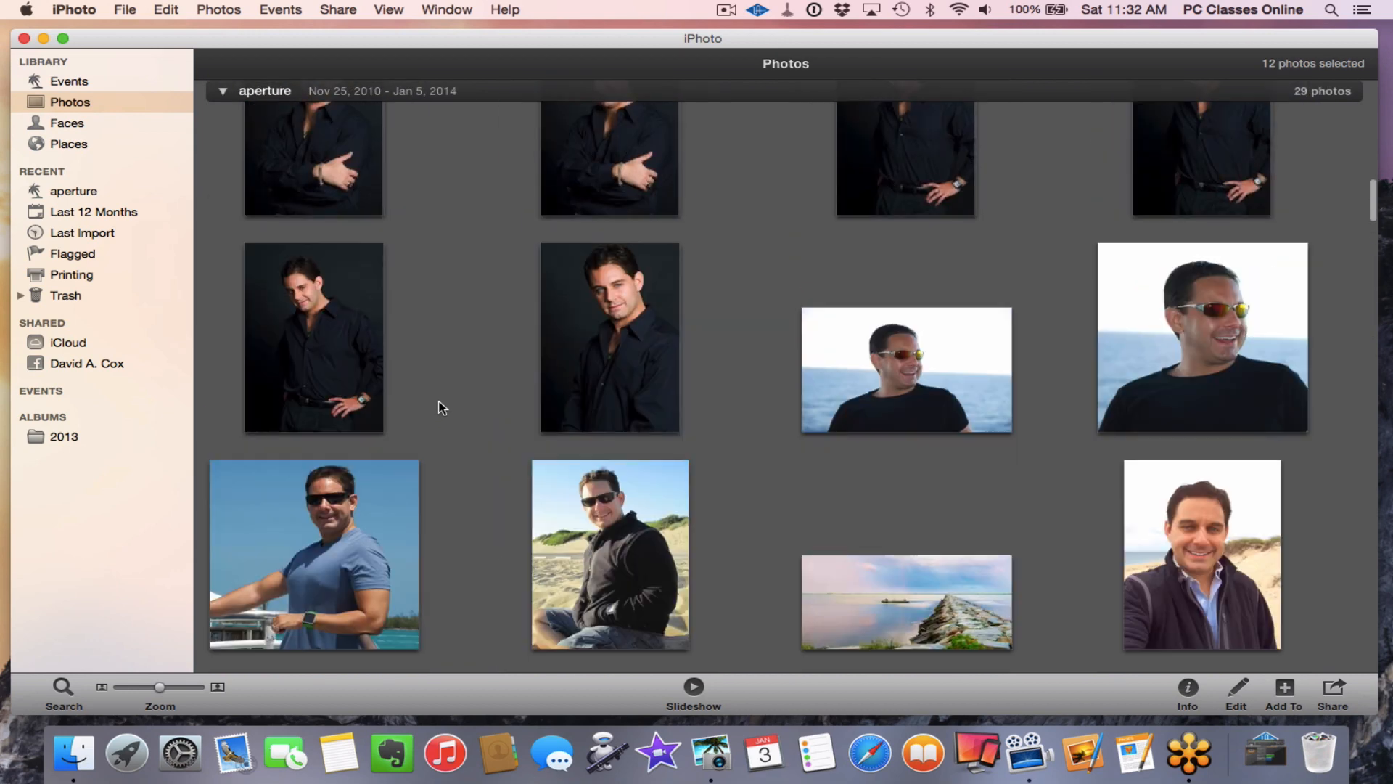
{"action": "scroll", "coordinate": [443, 402], "scroll_direction": "down", "scroll_amount": 10}
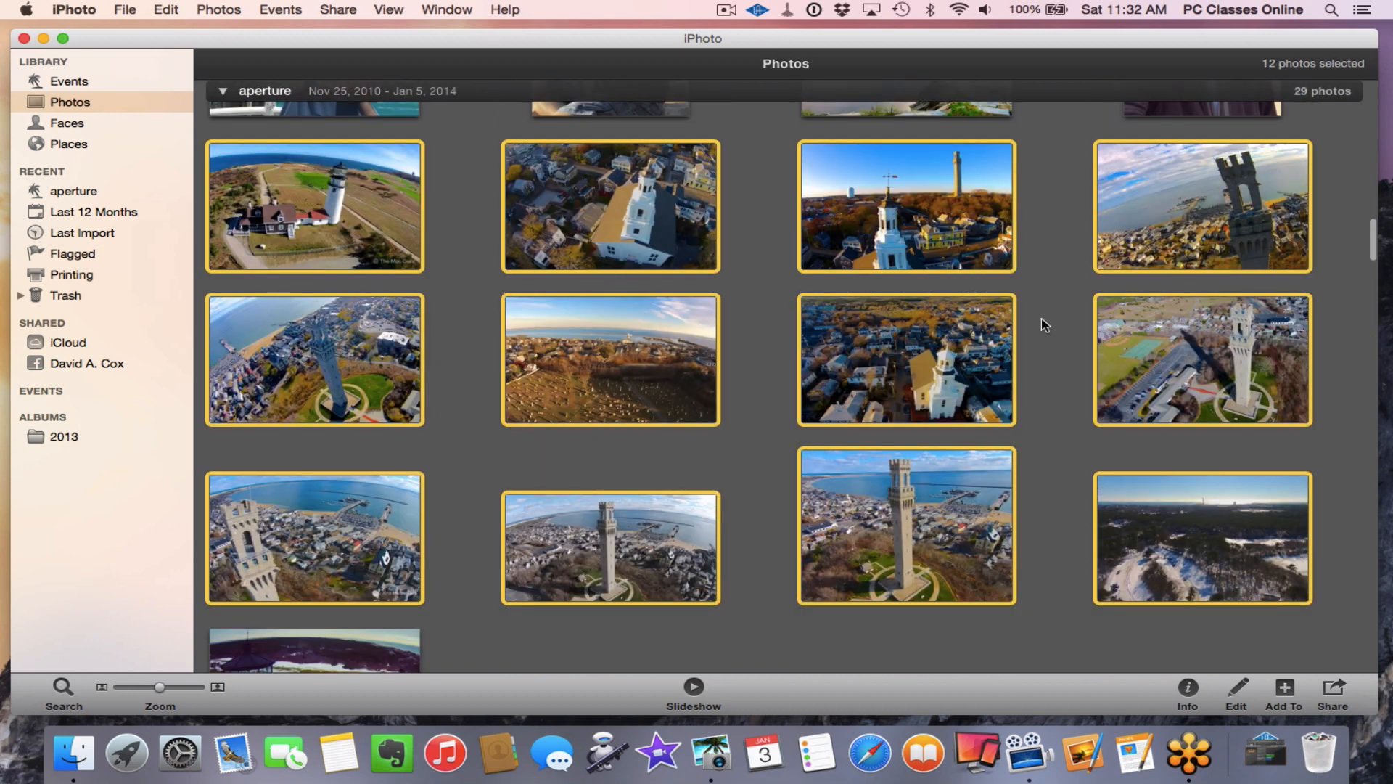
{"action": "mouse_move", "coordinate": [705, 378]}
Step: Start a new calendar project from the twelve selected aerial photos
{"action": "left_click", "coordinate": [1286, 691]}
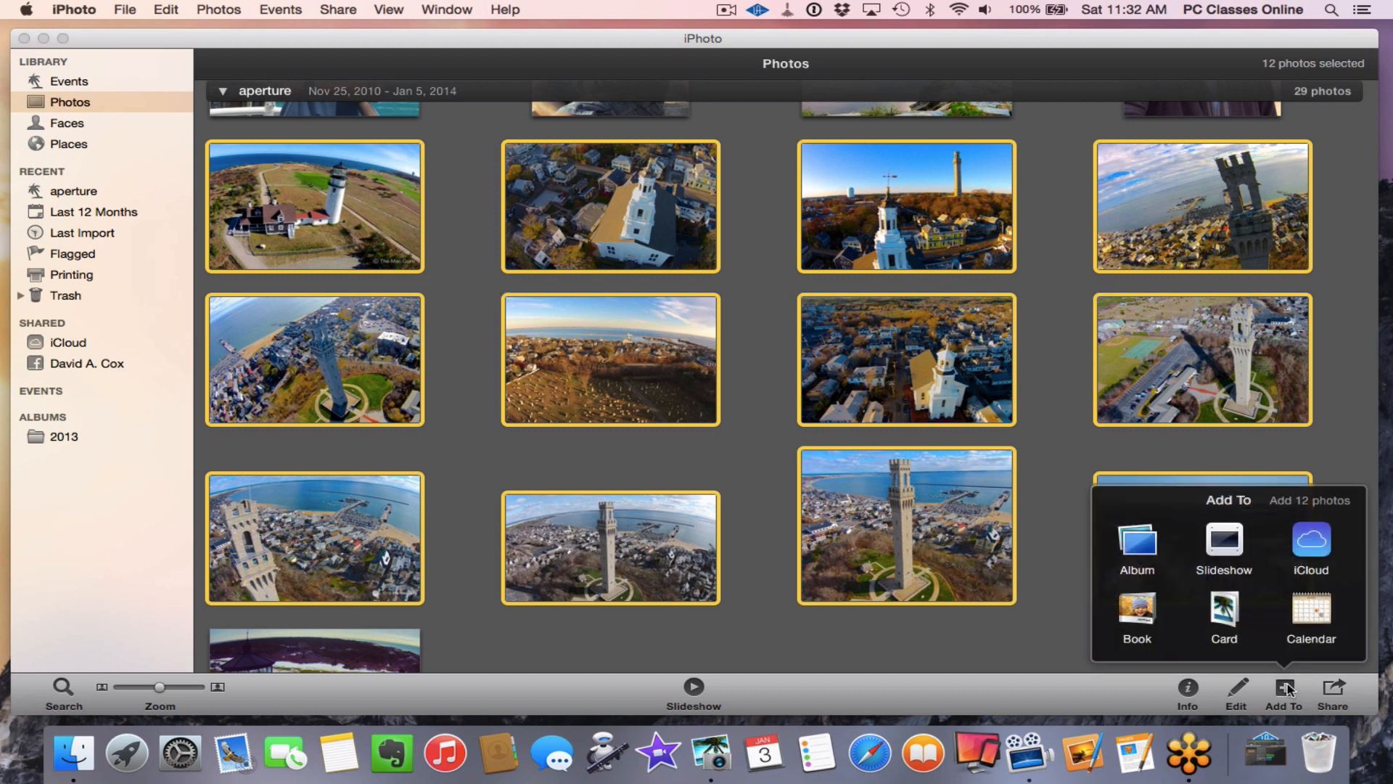
{"action": "left_click", "coordinate": [1311, 611]}
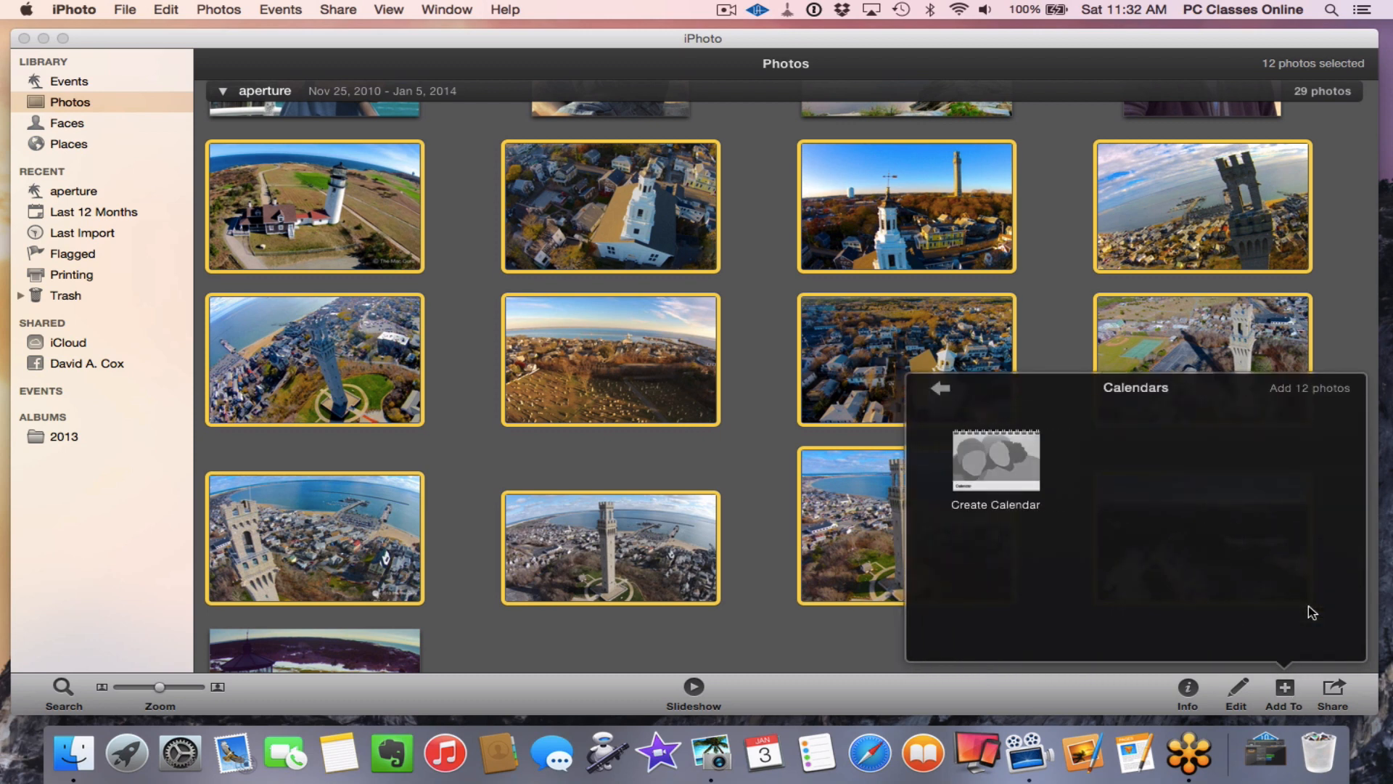
{"action": "left_click", "coordinate": [1026, 475]}
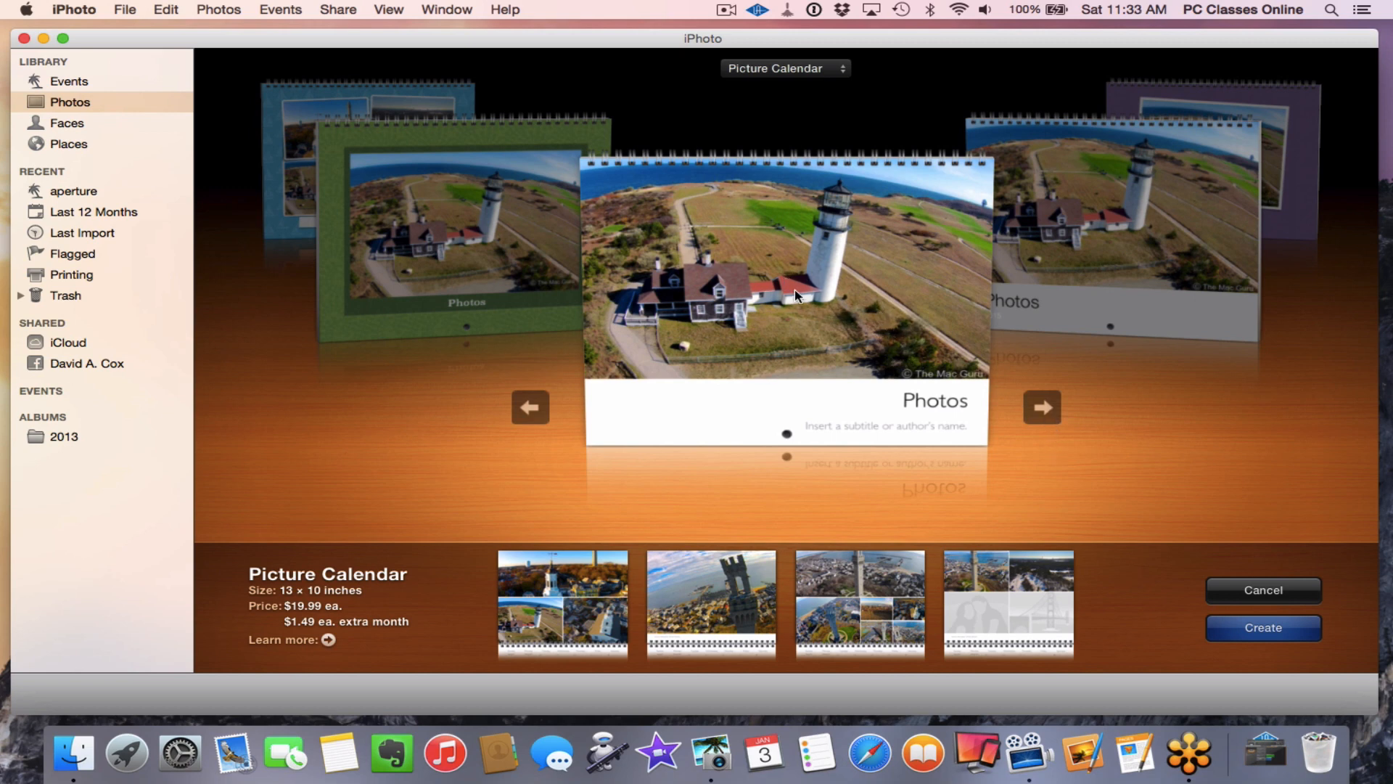
Step: Browse the calendar themes from Big Date through Colored Paper, Modern Lines, Classic, Travel and Vintage to Formal, and return to Picture Calendar
{"action": "left_click", "coordinate": [1039, 419]}
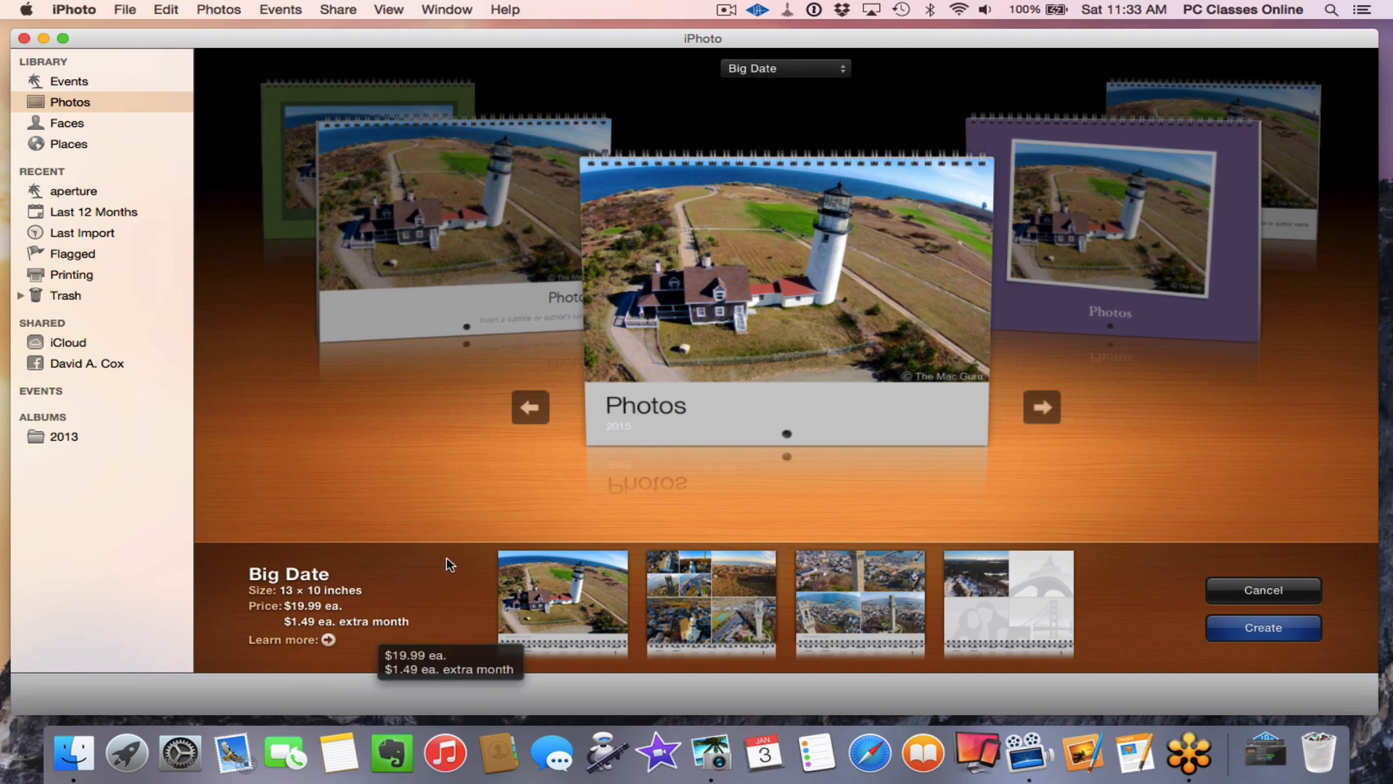
{"action": "left_click", "coordinate": [1043, 407]}
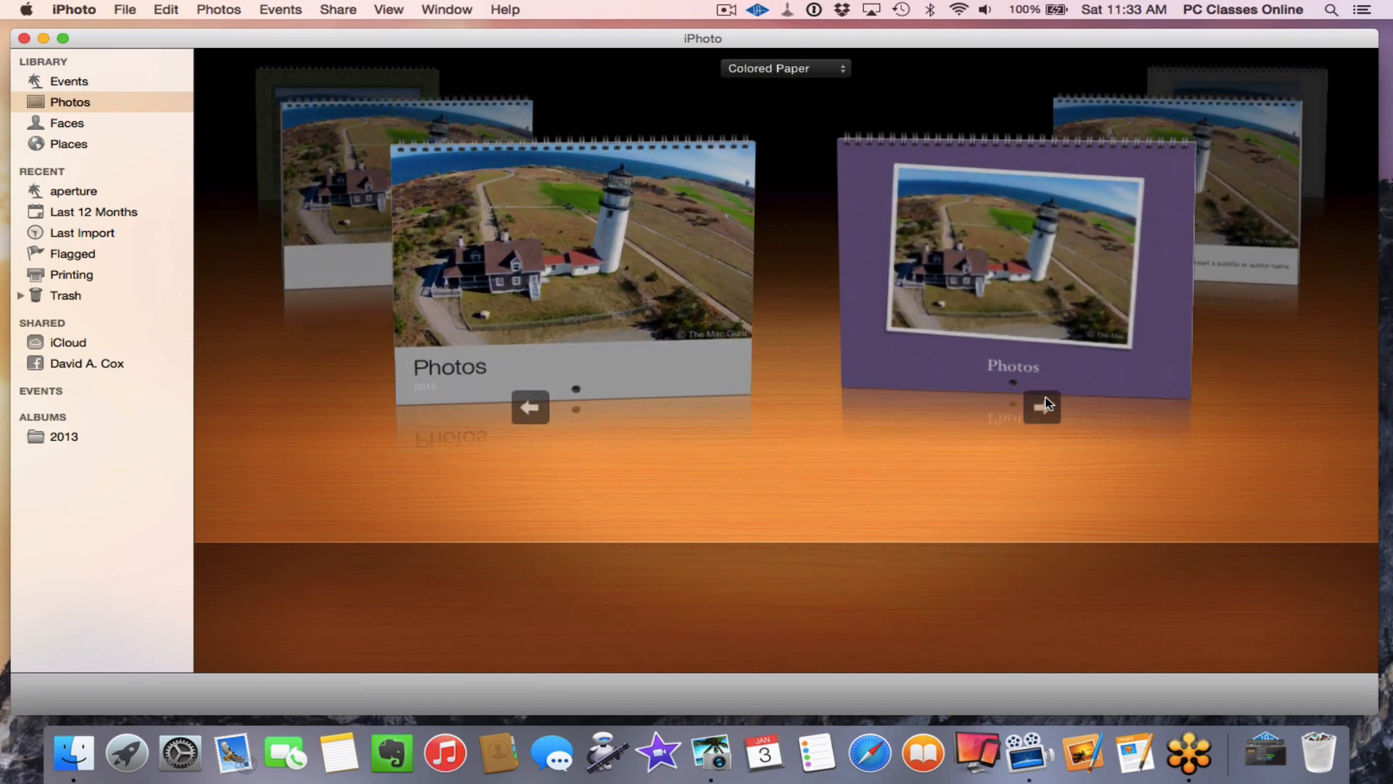
{"action": "left_click", "coordinate": [1042, 407]}
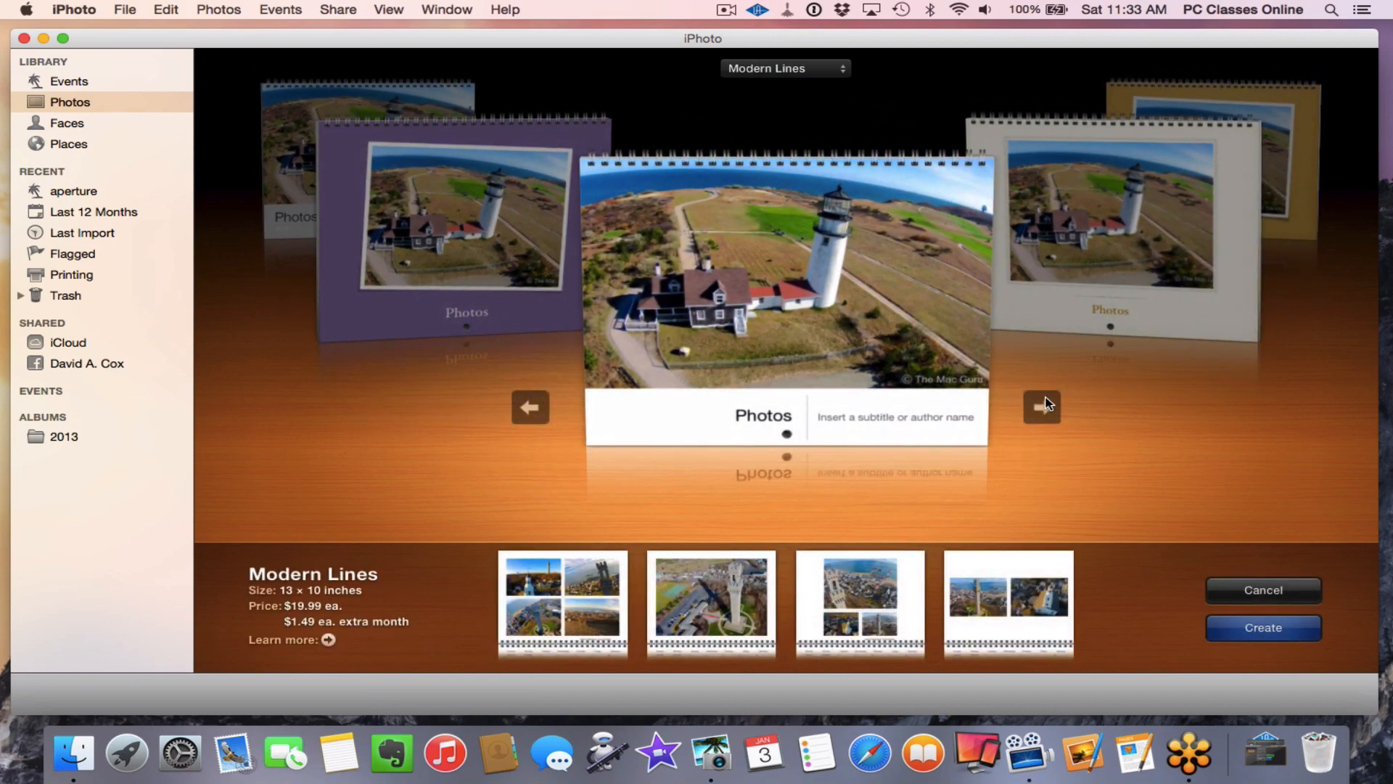
{"action": "left_click", "coordinate": [1042, 407]}
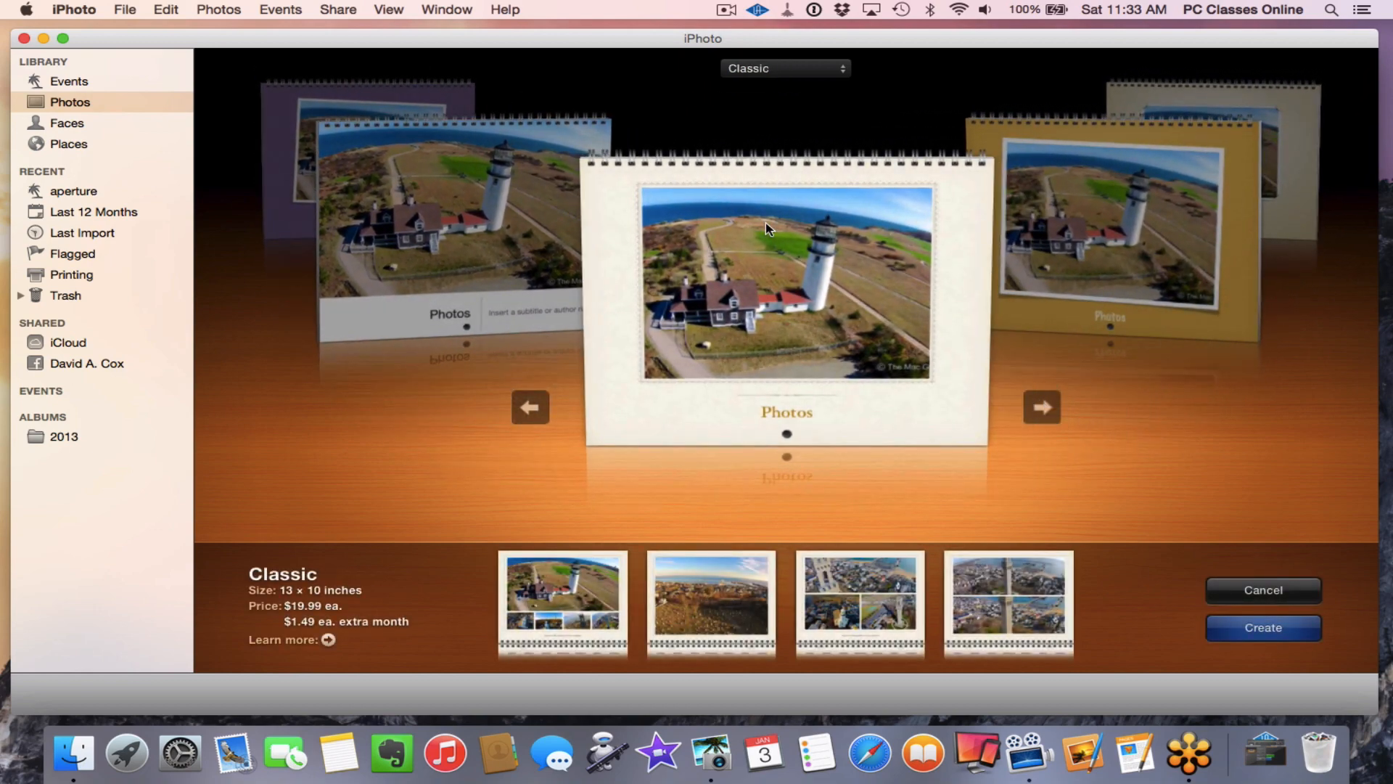
{"action": "left_click", "coordinate": [1043, 407]}
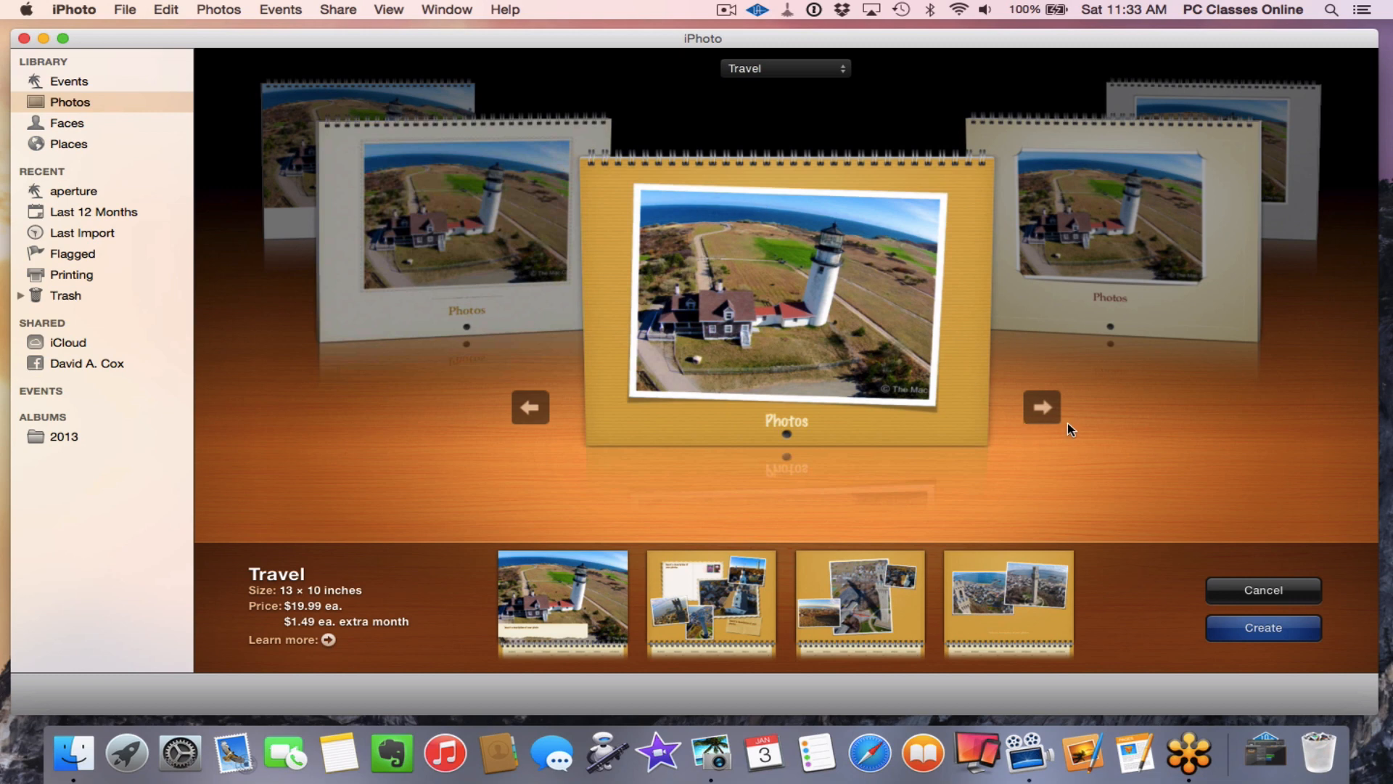
{"action": "left_click", "coordinate": [1044, 408]}
{"action": "left_click", "coordinate": [1044, 409]}
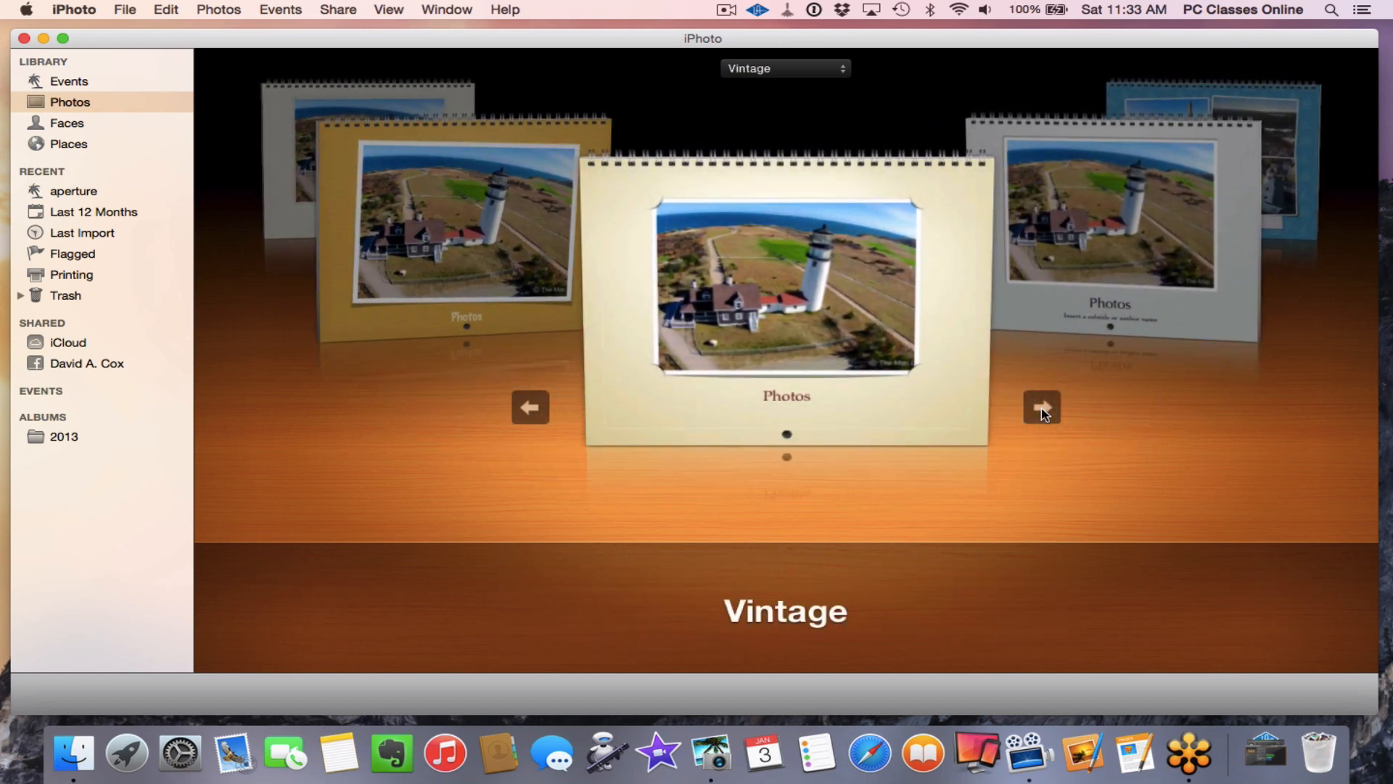
{"action": "left_click", "coordinate": [530, 407]}
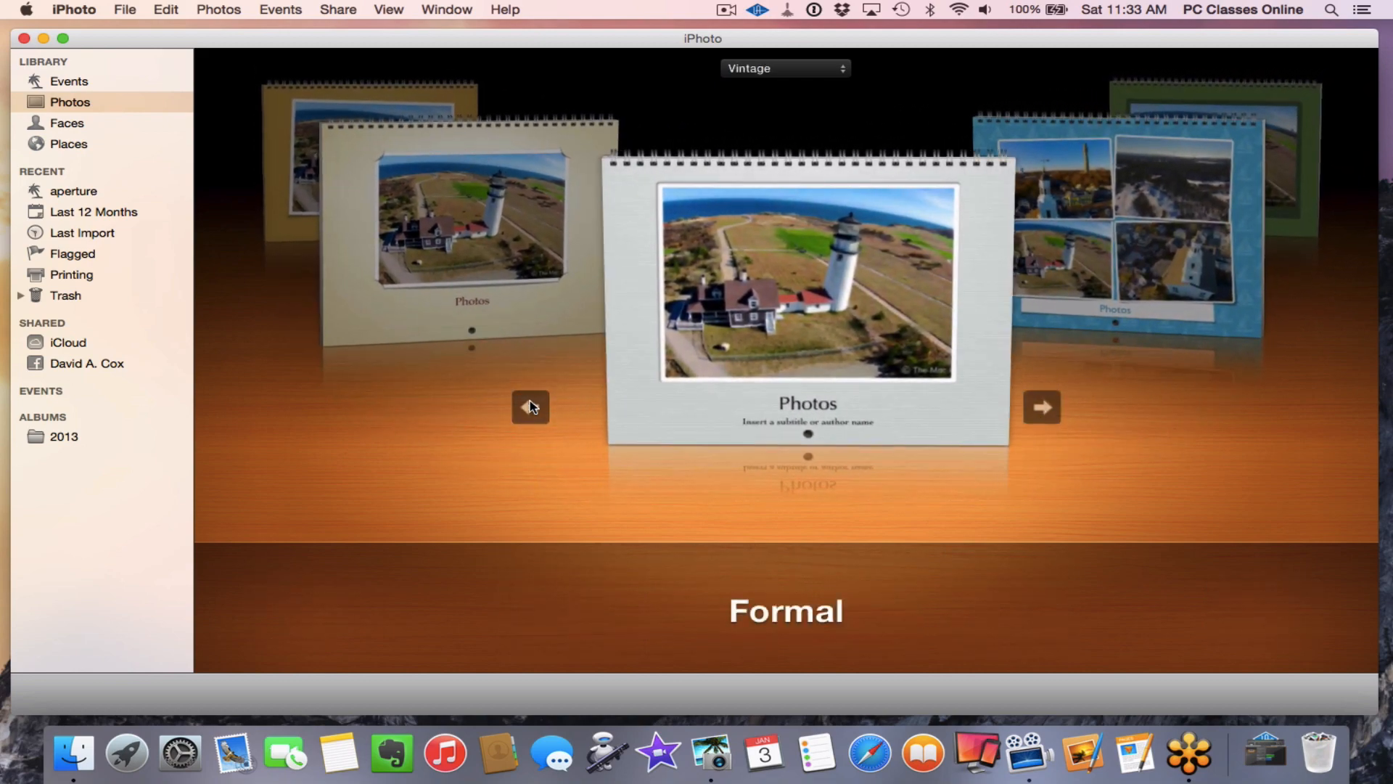
{"action": "left_click", "coordinate": [531, 408]}
{"action": "left_click", "coordinate": [531, 408]}
{"action": "left_click", "coordinate": [530, 407]}
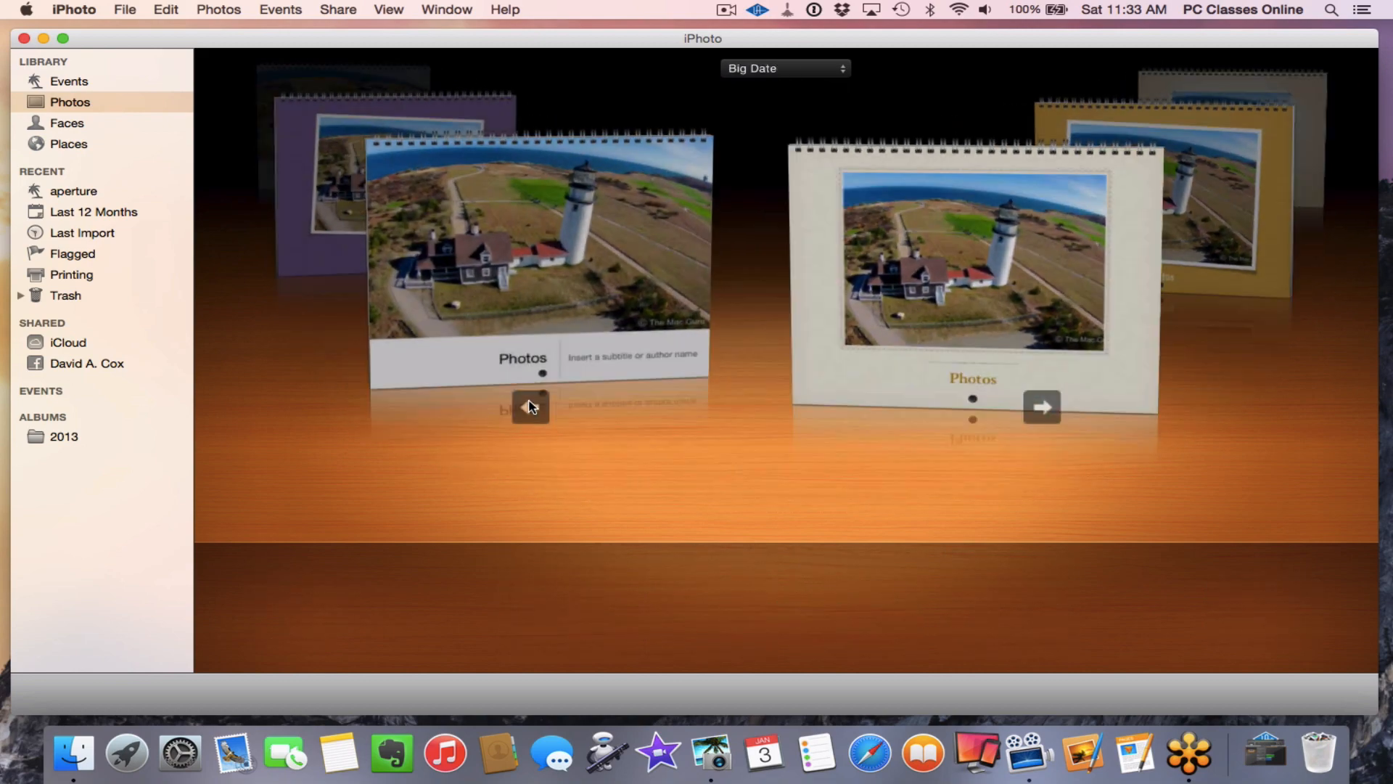
{"action": "left_click", "coordinate": [531, 407]}
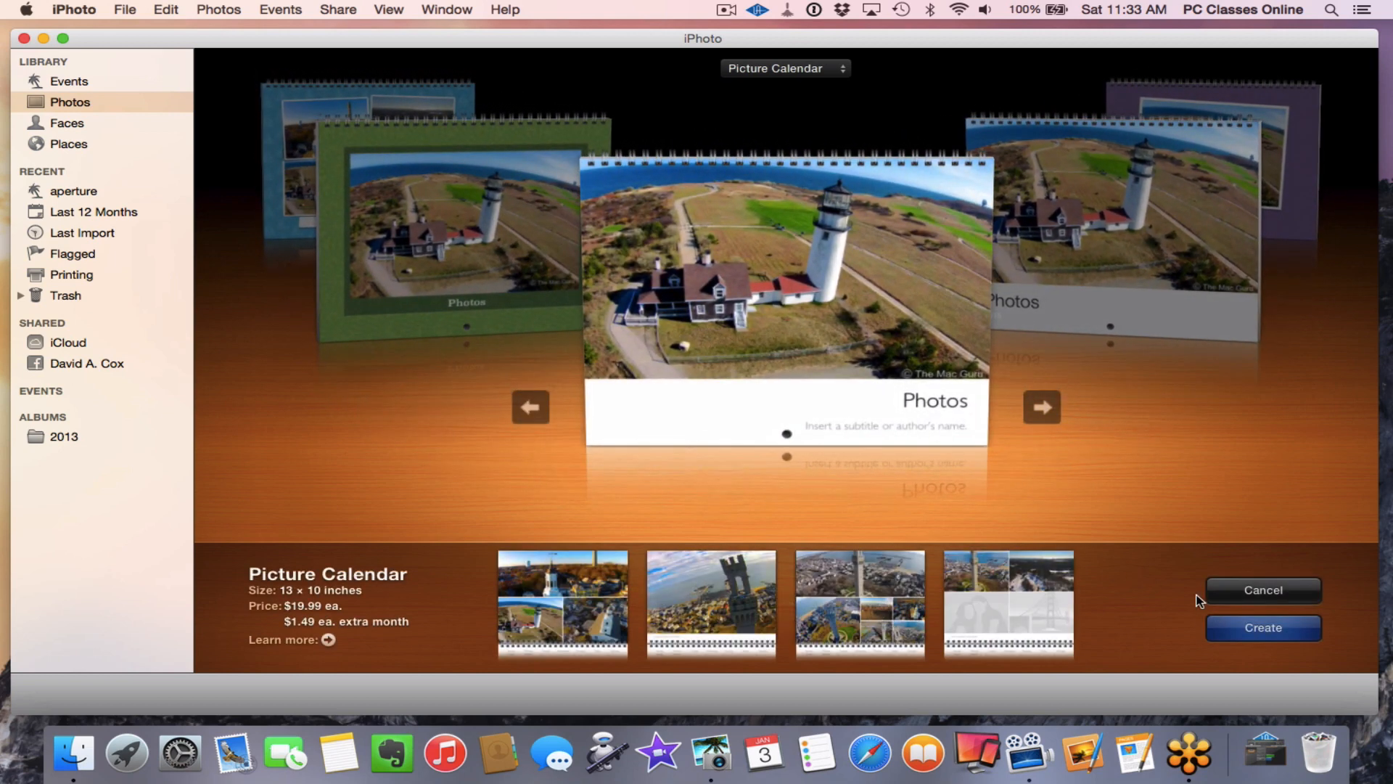
Step: Create the Picture Calendar starting January 2015 for 12 months, showing the United Kingdom national holidays
{"action": "left_click", "coordinate": [1283, 629]}
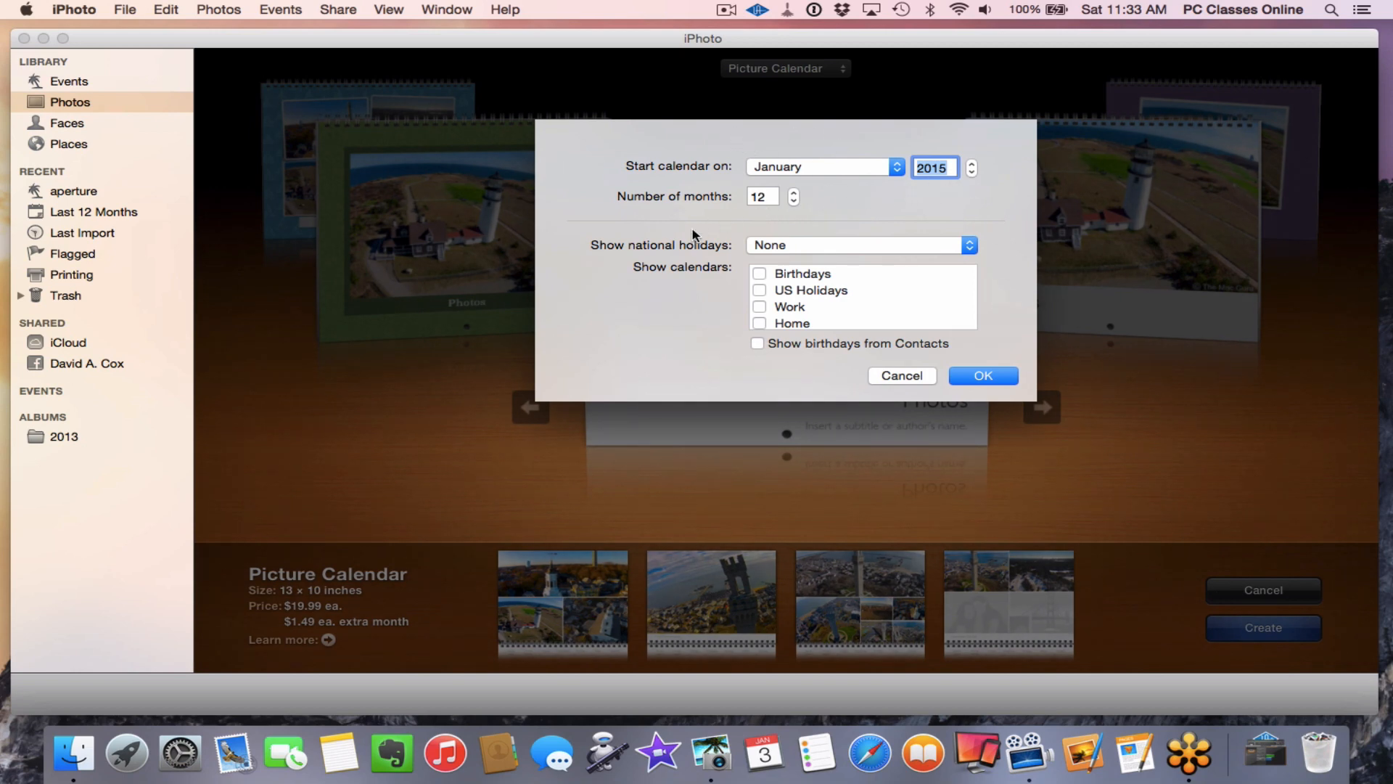
{"action": "left_click", "coordinate": [806, 246]}
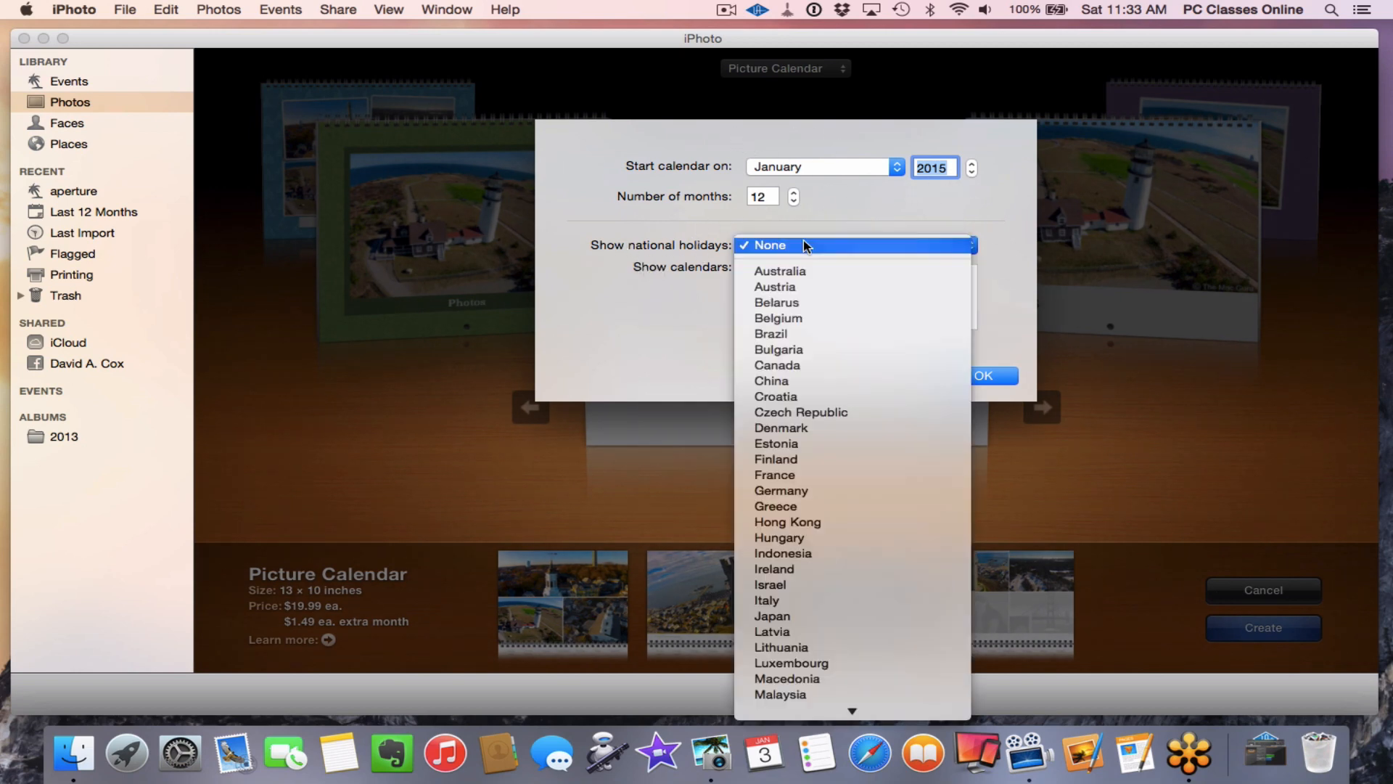
{"action": "mouse_move", "coordinate": [840, 717]}
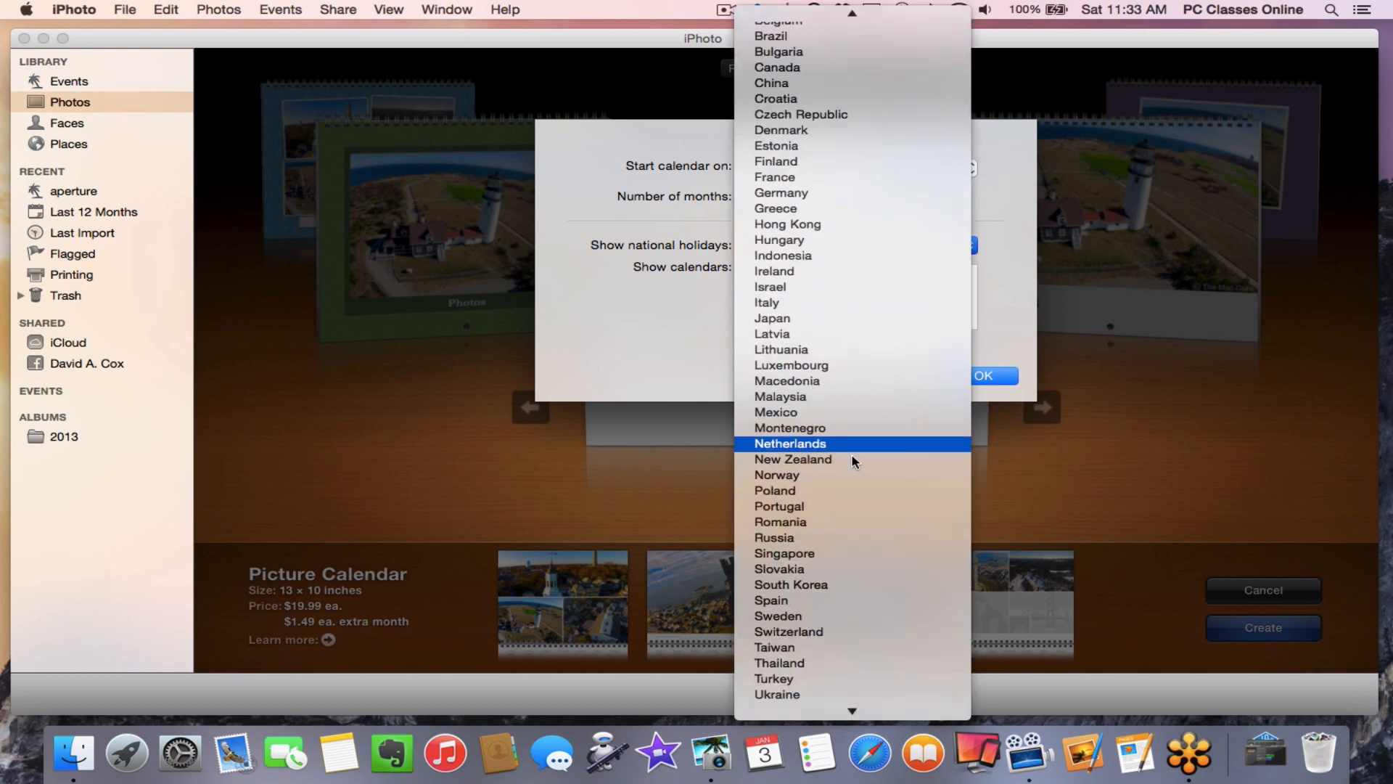
{"action": "mouse_move", "coordinate": [899, 720]}
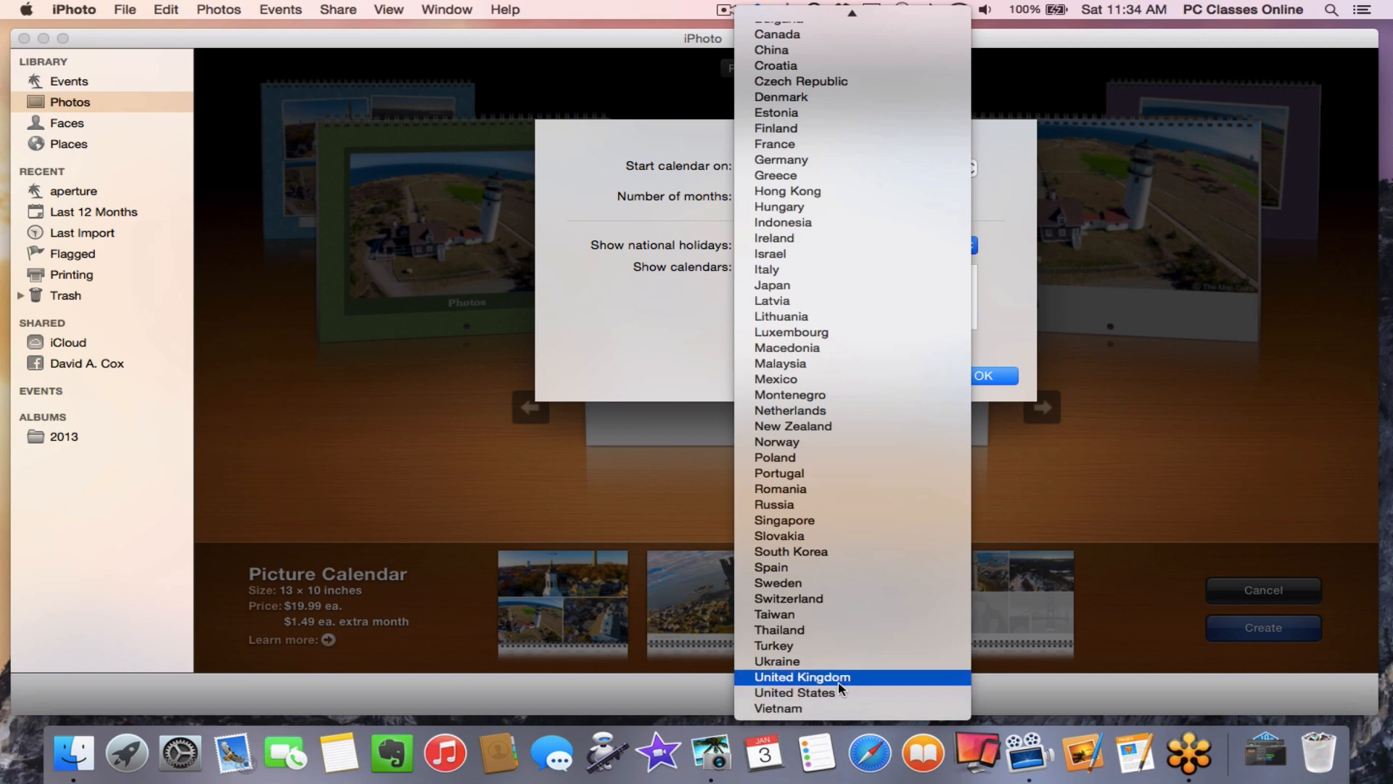
{"action": "left_click", "coordinate": [864, 682]}
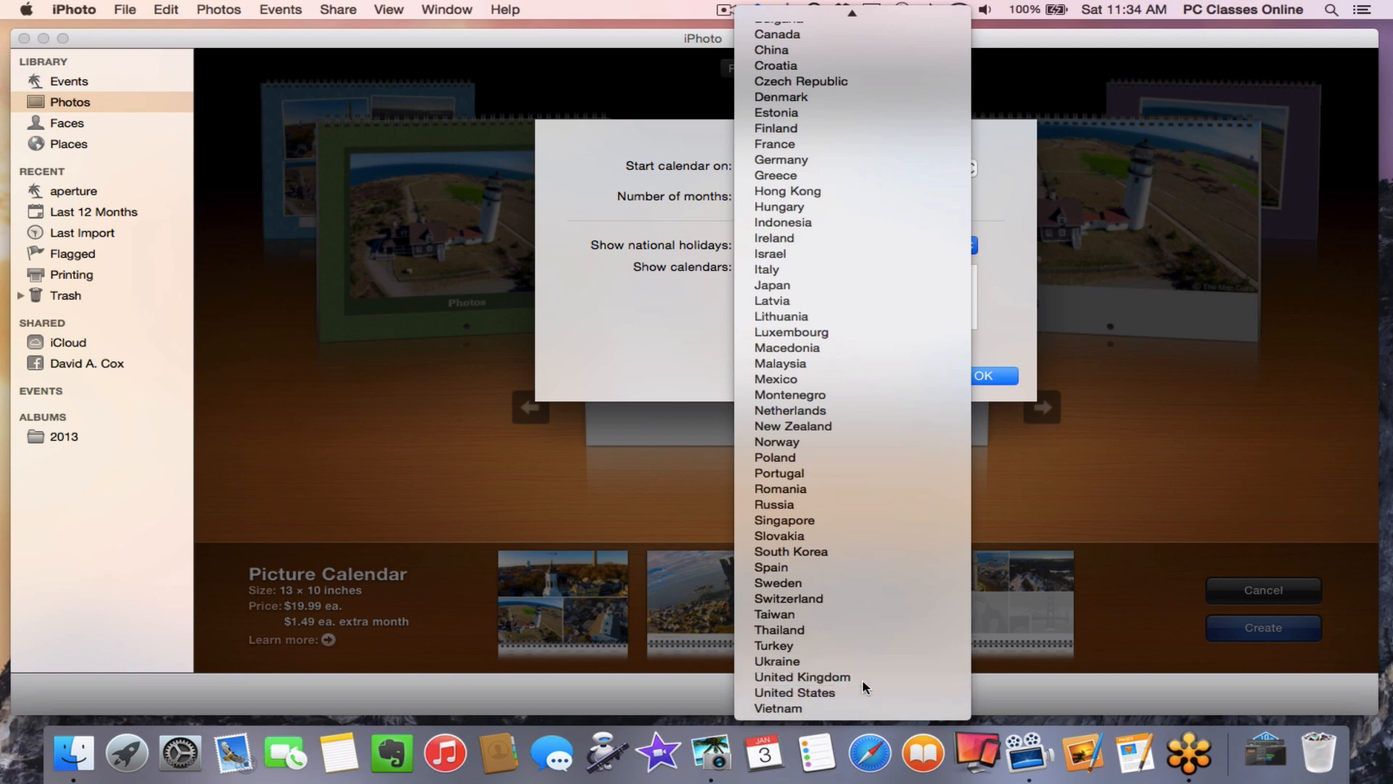
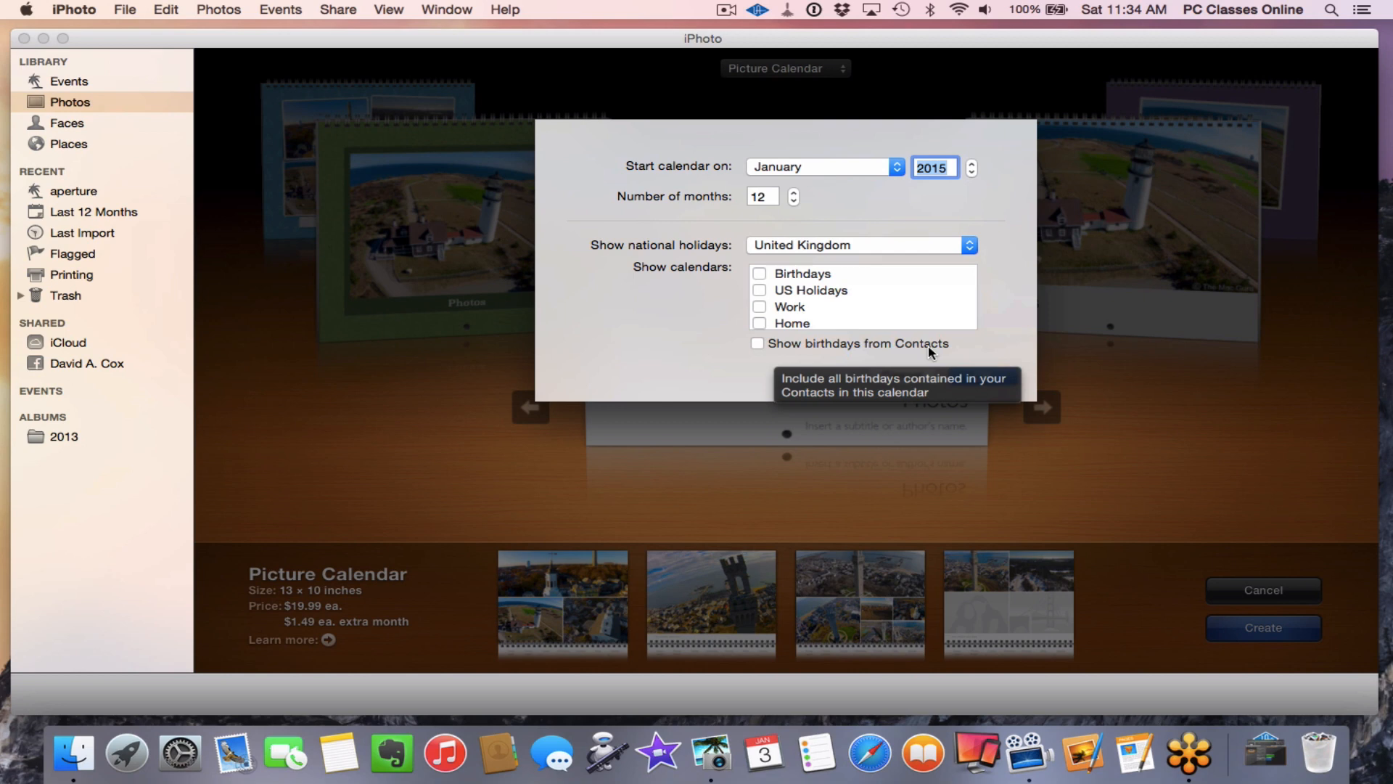
{"action": "left_click", "coordinate": [990, 376]}
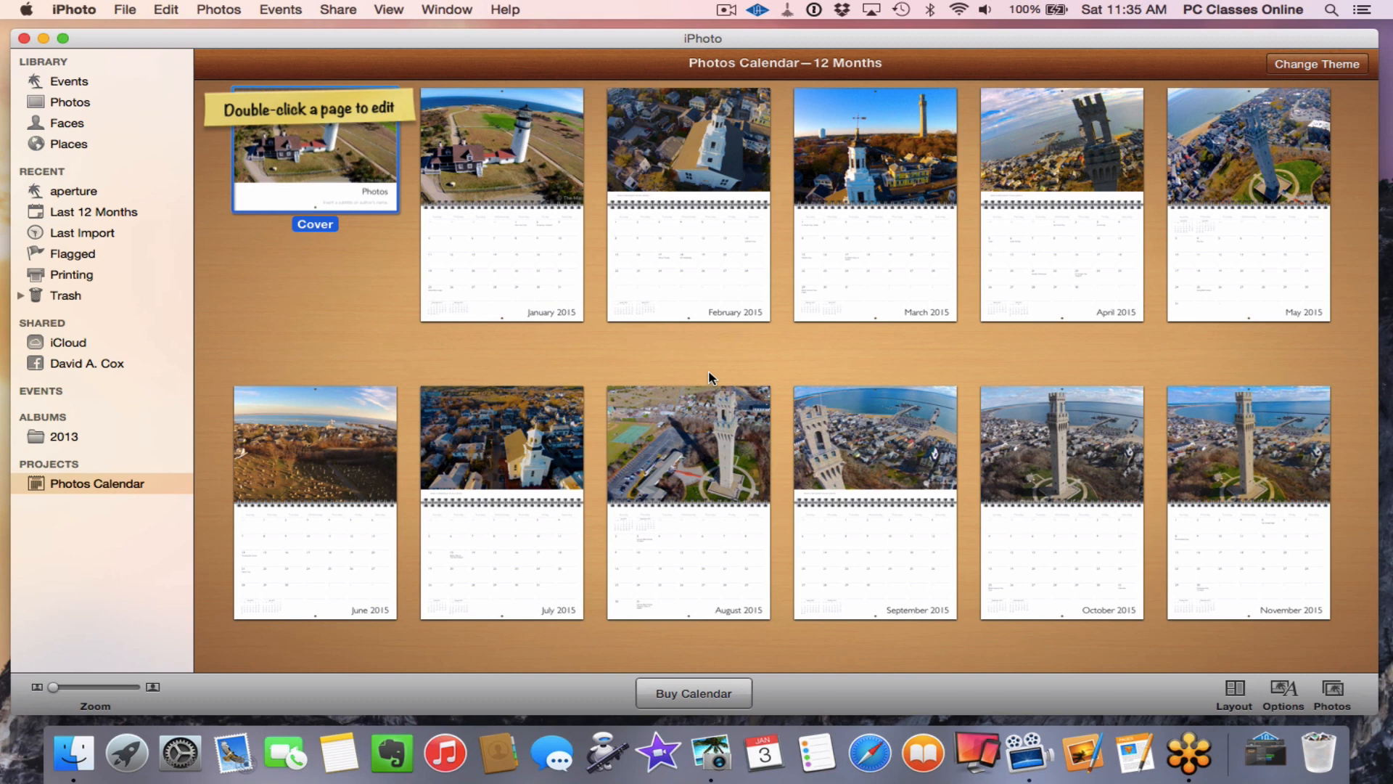
Step: Open the January 2015 calendar page and examine the holiday entry on January 25, closing it without edits
{"action": "left_click", "coordinate": [490, 174]}
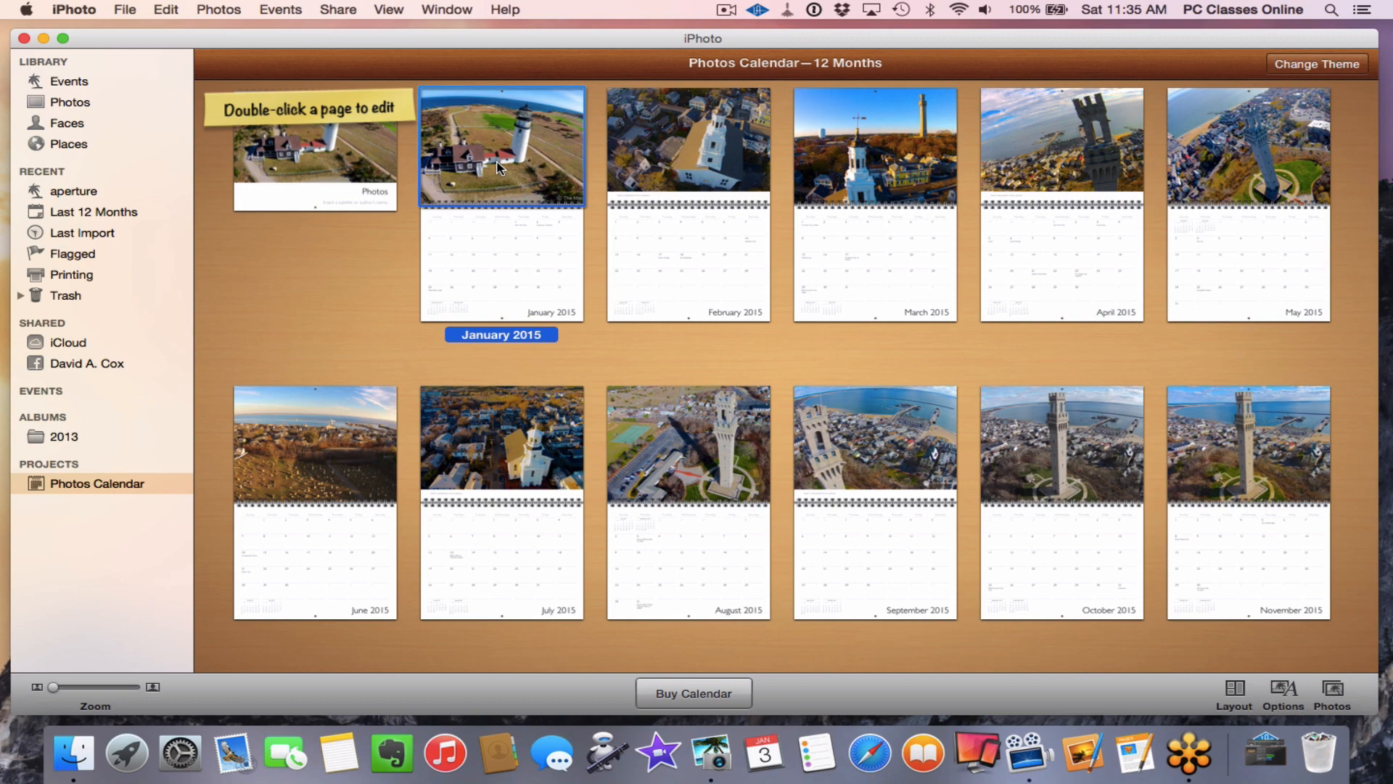
{"action": "double_click", "coordinate": [498, 167]}
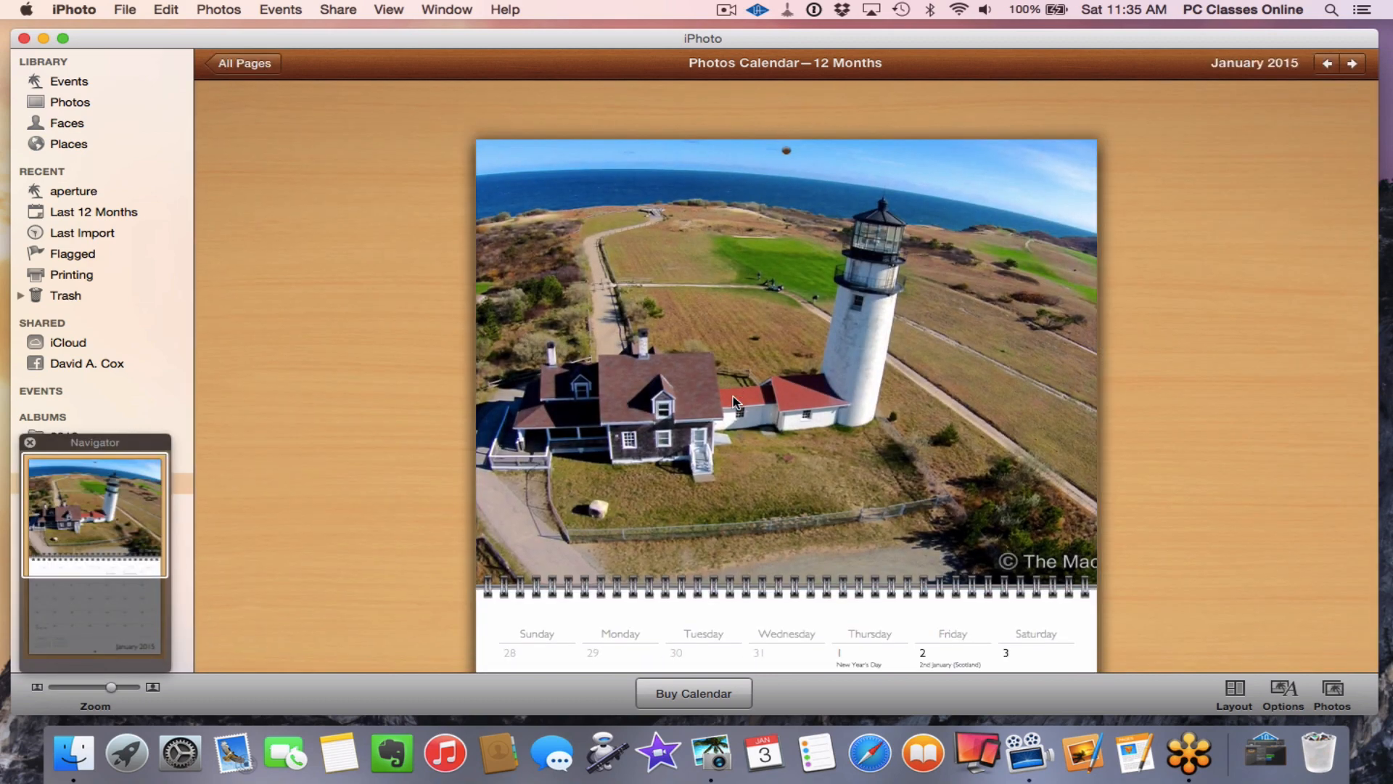
{"action": "left_click", "coordinate": [730, 391]}
{"action": "scroll", "coordinate": [730, 390], "scroll_direction": "down", "scroll_amount": 5}
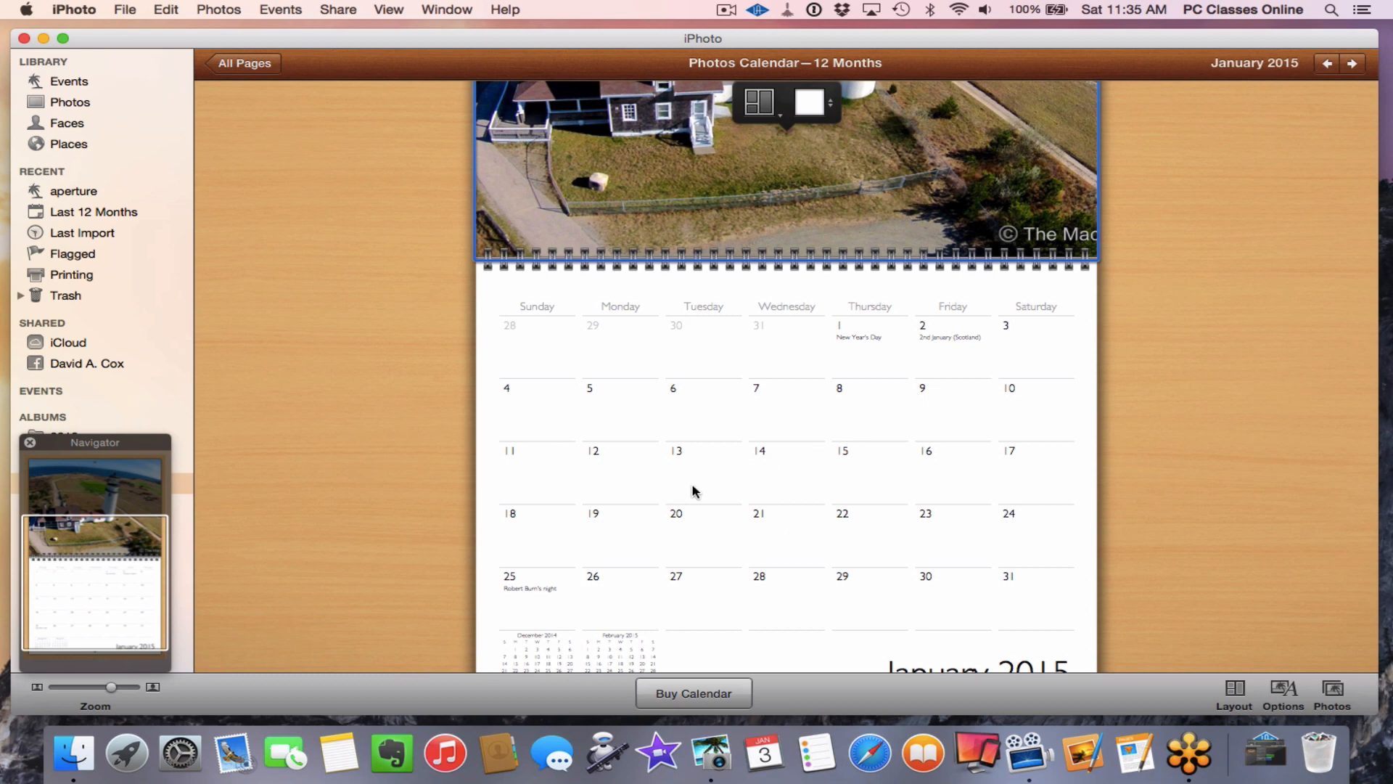
{"action": "left_click", "coordinate": [522, 590]}
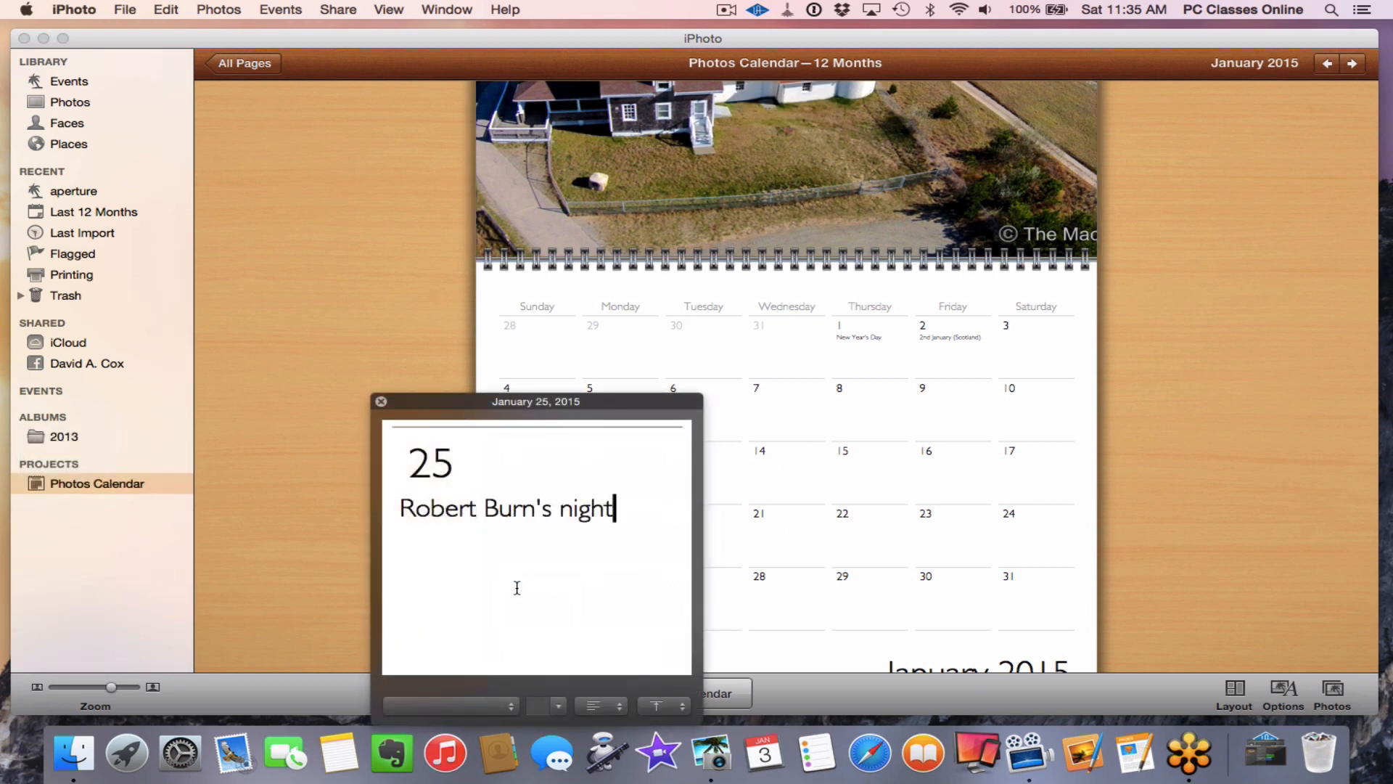
{"action": "left_click", "coordinate": [381, 401]}
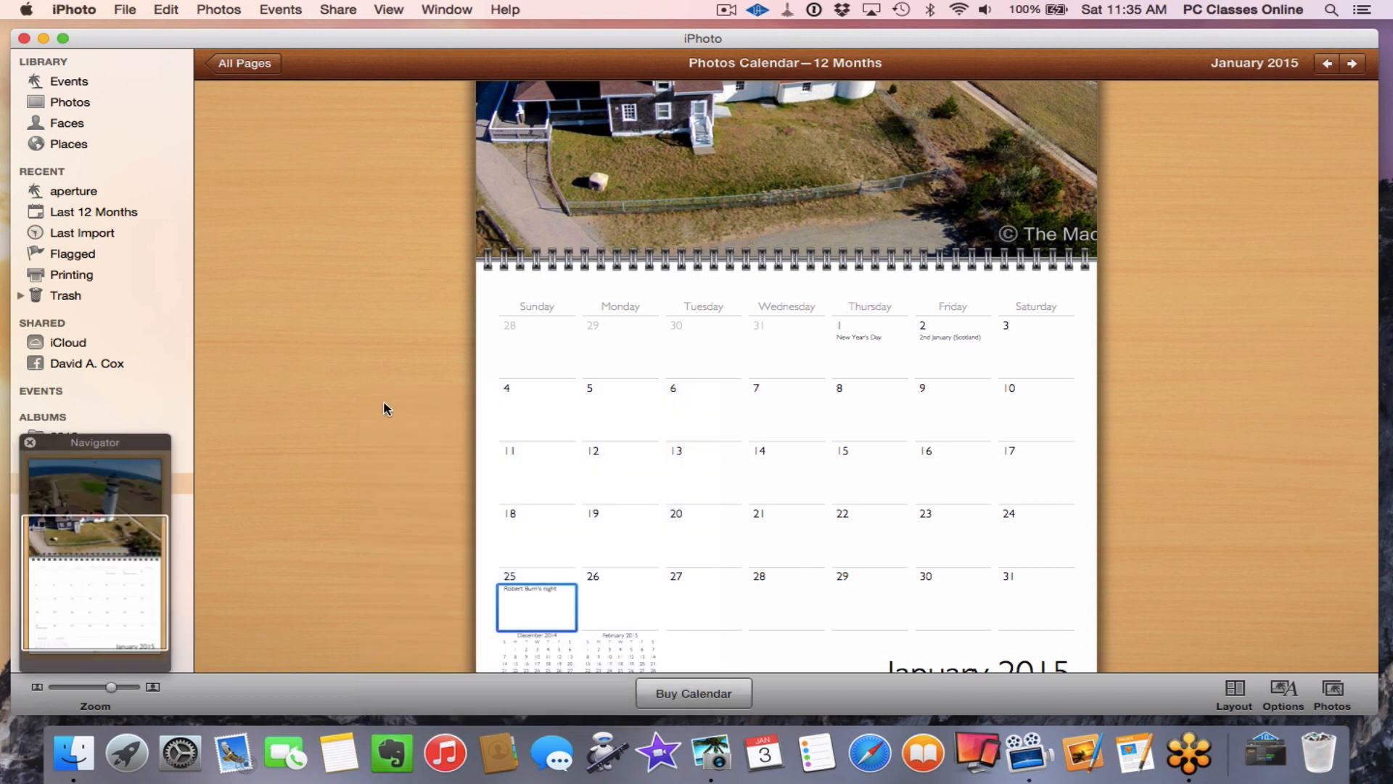
{"action": "left_click", "coordinate": [429, 360]}
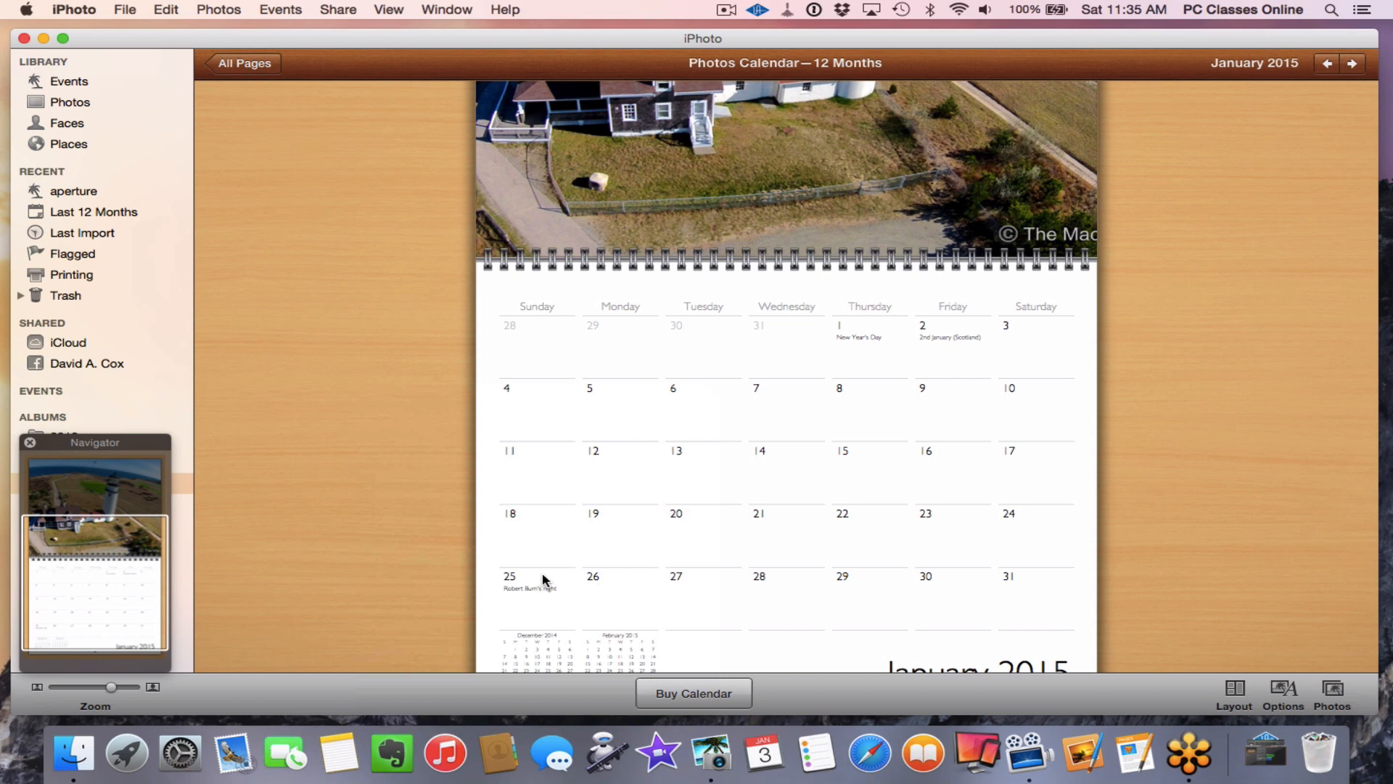
Step: Find the October 31, 2013 photo of the couple among red autumn foliage in the library and add it to the existing Photos Calendar
{"action": "left_click", "coordinate": [69, 102]}
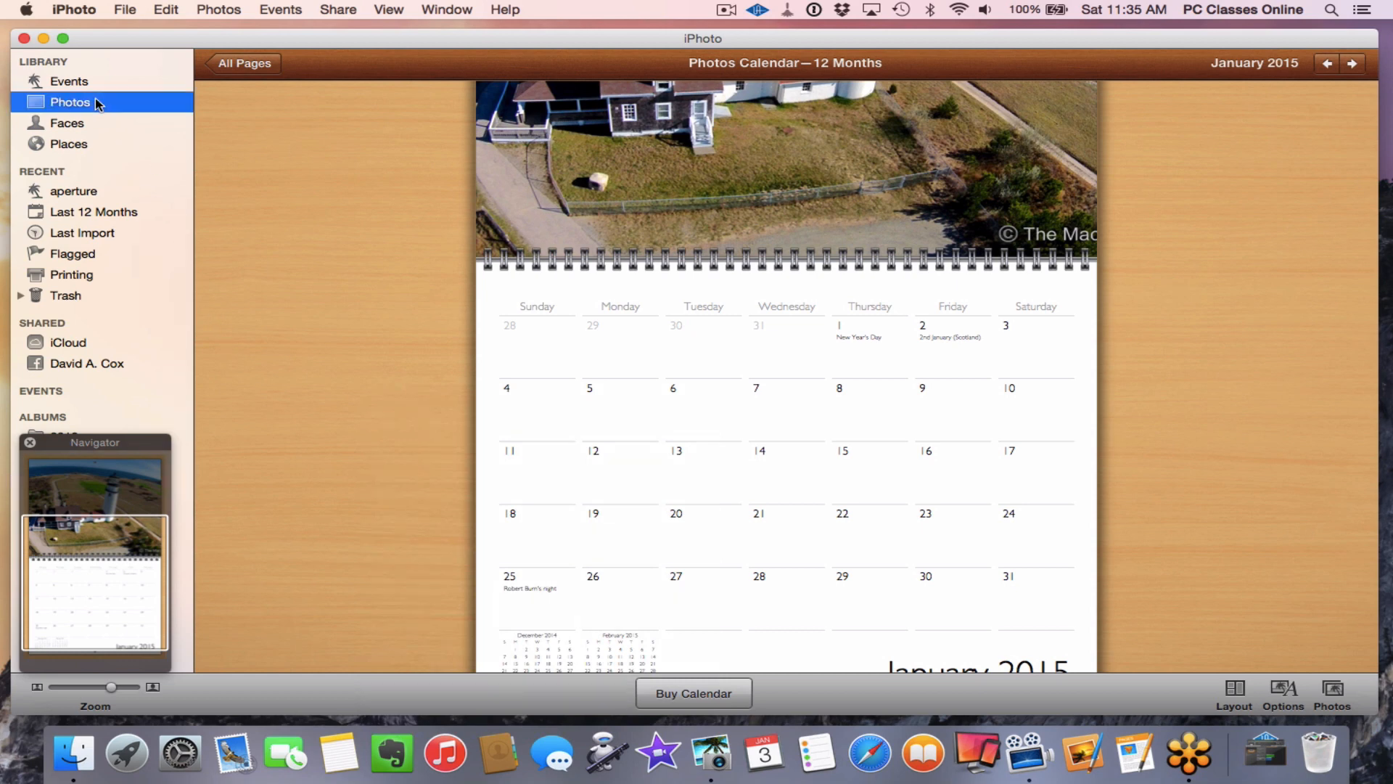
{"action": "scroll", "coordinate": [428, 347], "scroll_direction": "up", "scroll_amount": 10}
{"action": "scroll", "coordinate": [428, 347], "scroll_direction": "down", "scroll_amount": 5}
{"action": "scroll", "coordinate": [430, 347], "scroll_direction": "down", "scroll_amount": 3}
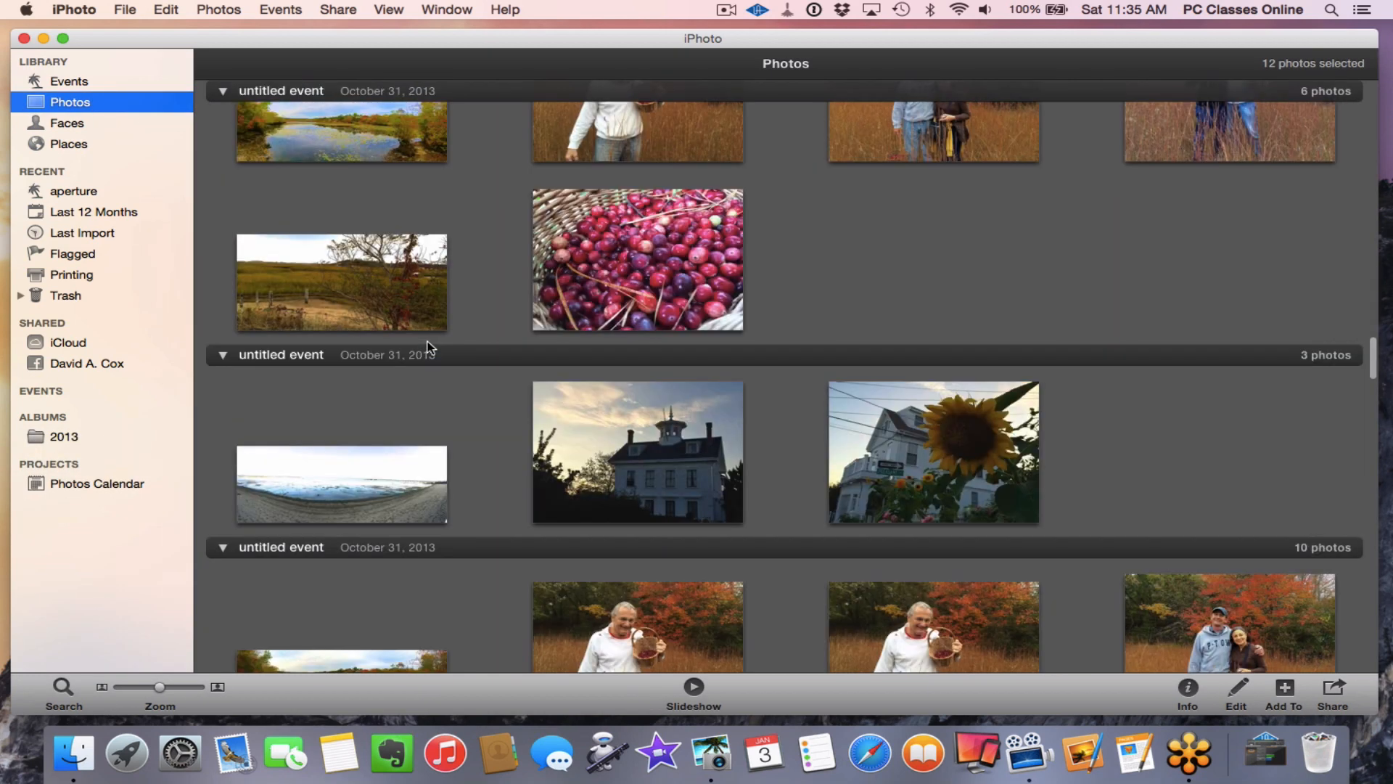
{"action": "scroll", "coordinate": [429, 347], "scroll_direction": "up", "scroll_amount": 3}
{"action": "left_click", "coordinate": [1002, 363]}
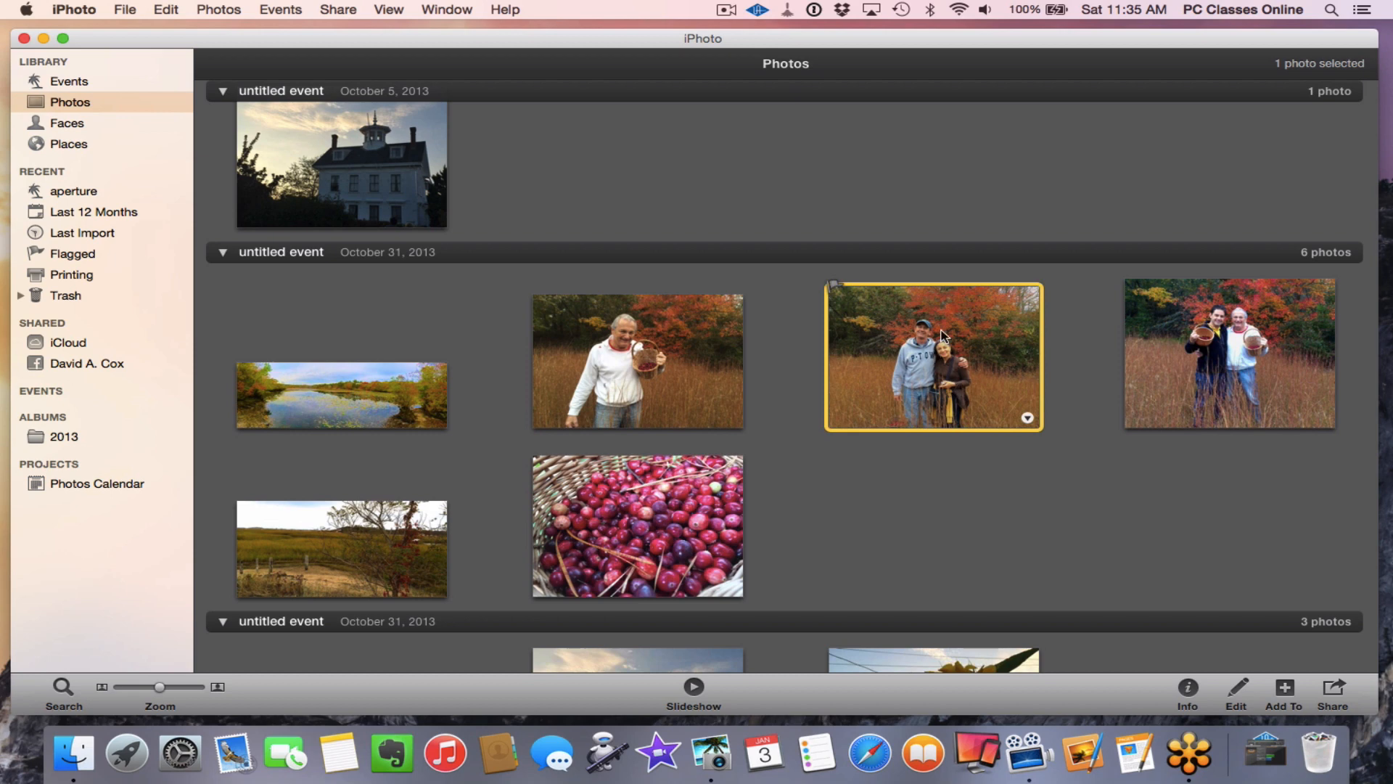
{"action": "left_click", "coordinate": [1284, 686]}
{"action": "left_click", "coordinate": [1295, 602]}
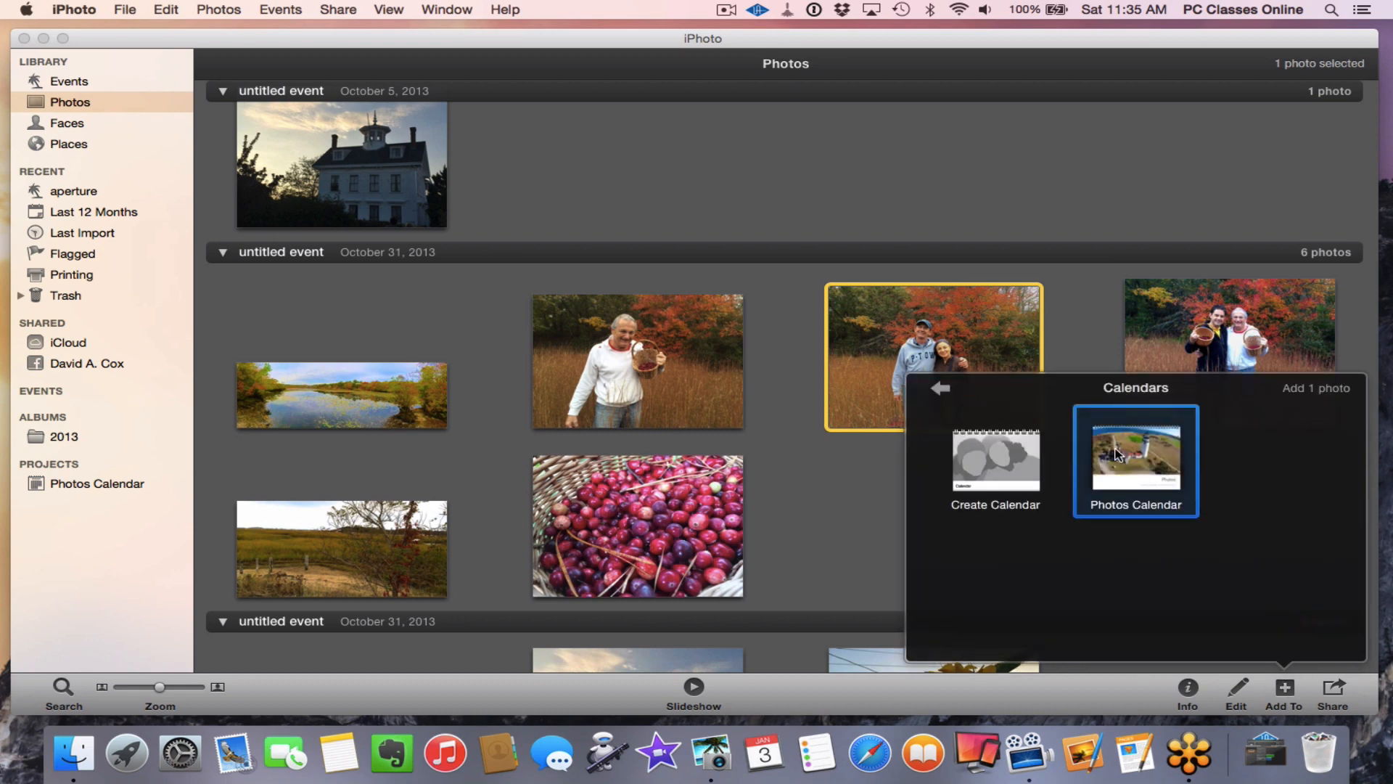
{"action": "left_click", "coordinate": [1146, 453]}
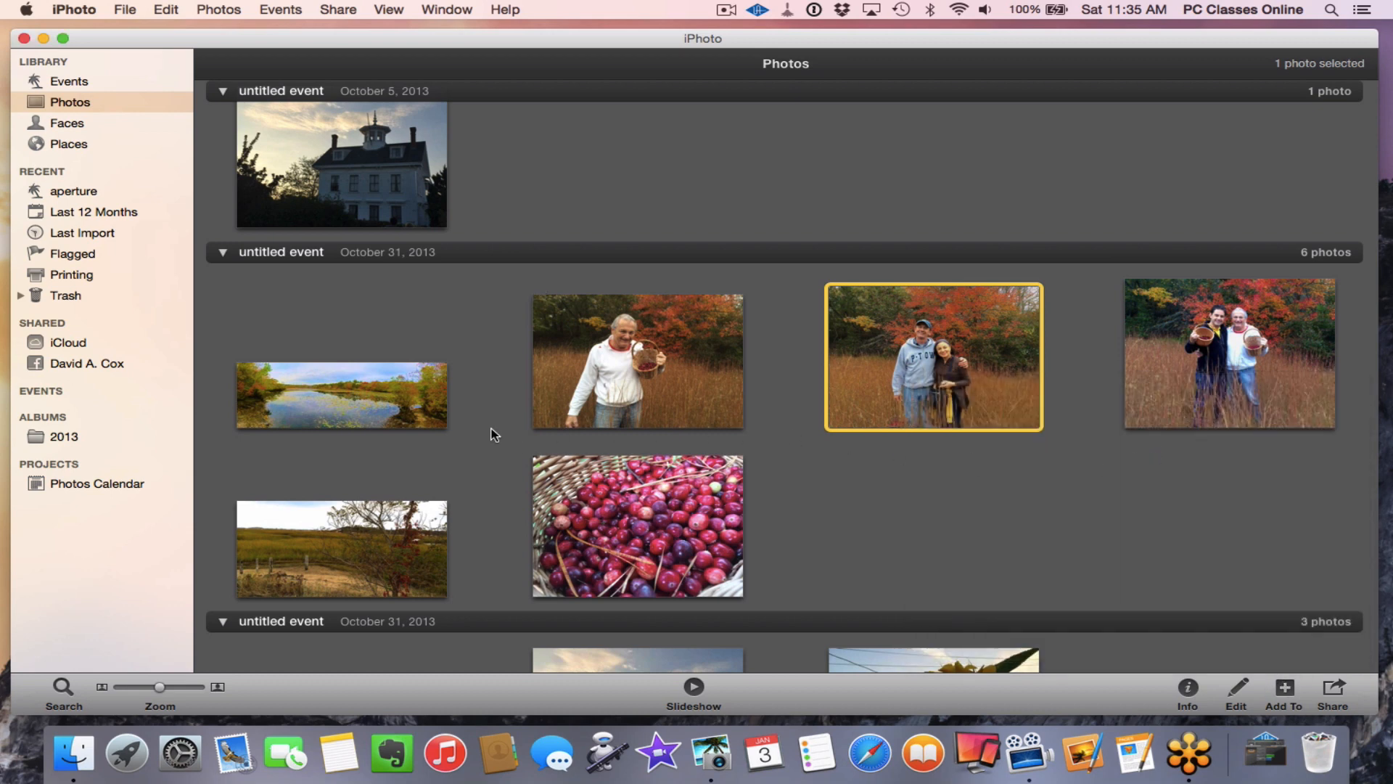
Step: Open the January 2015 page of the Photos Calendar and place the newly added couple photo on January 7
{"action": "left_click", "coordinate": [53, 484]}
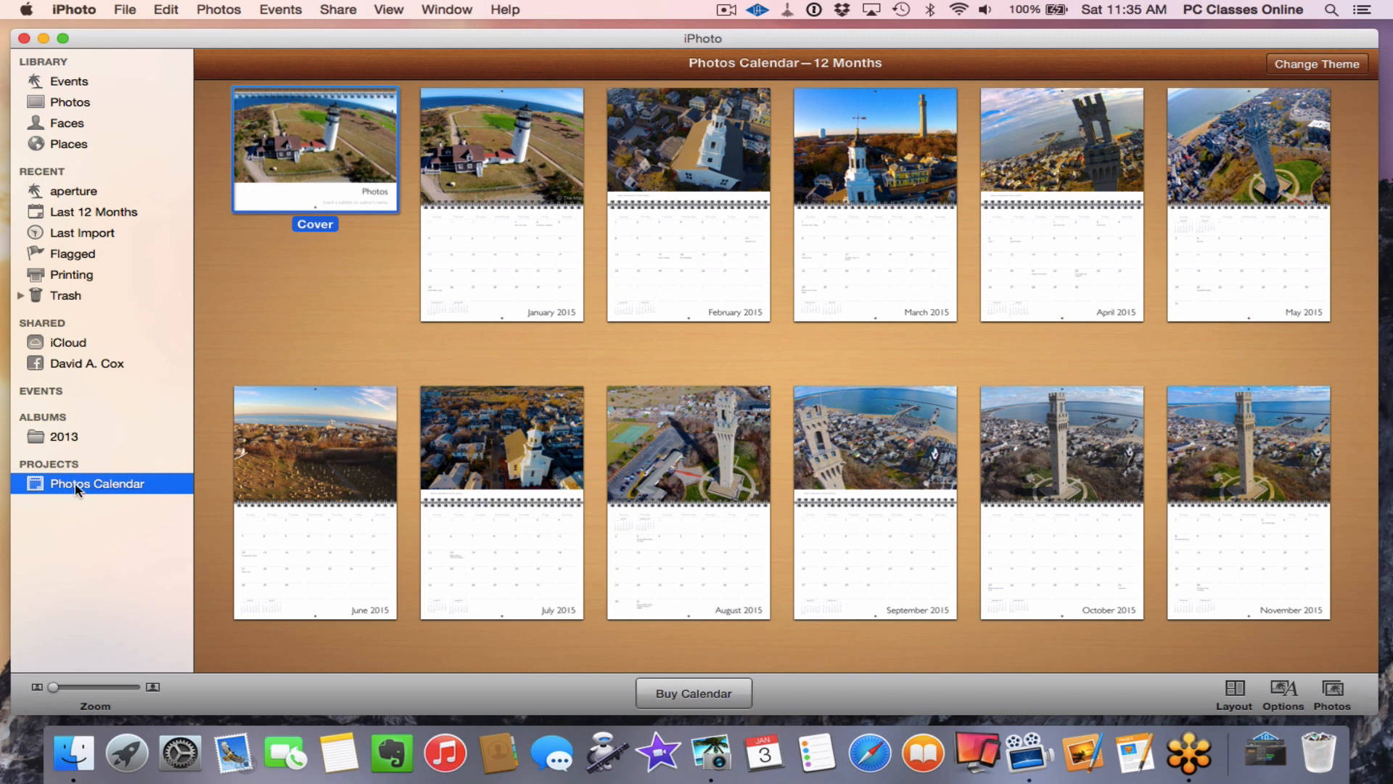
{"action": "double_click", "coordinate": [476, 247]}
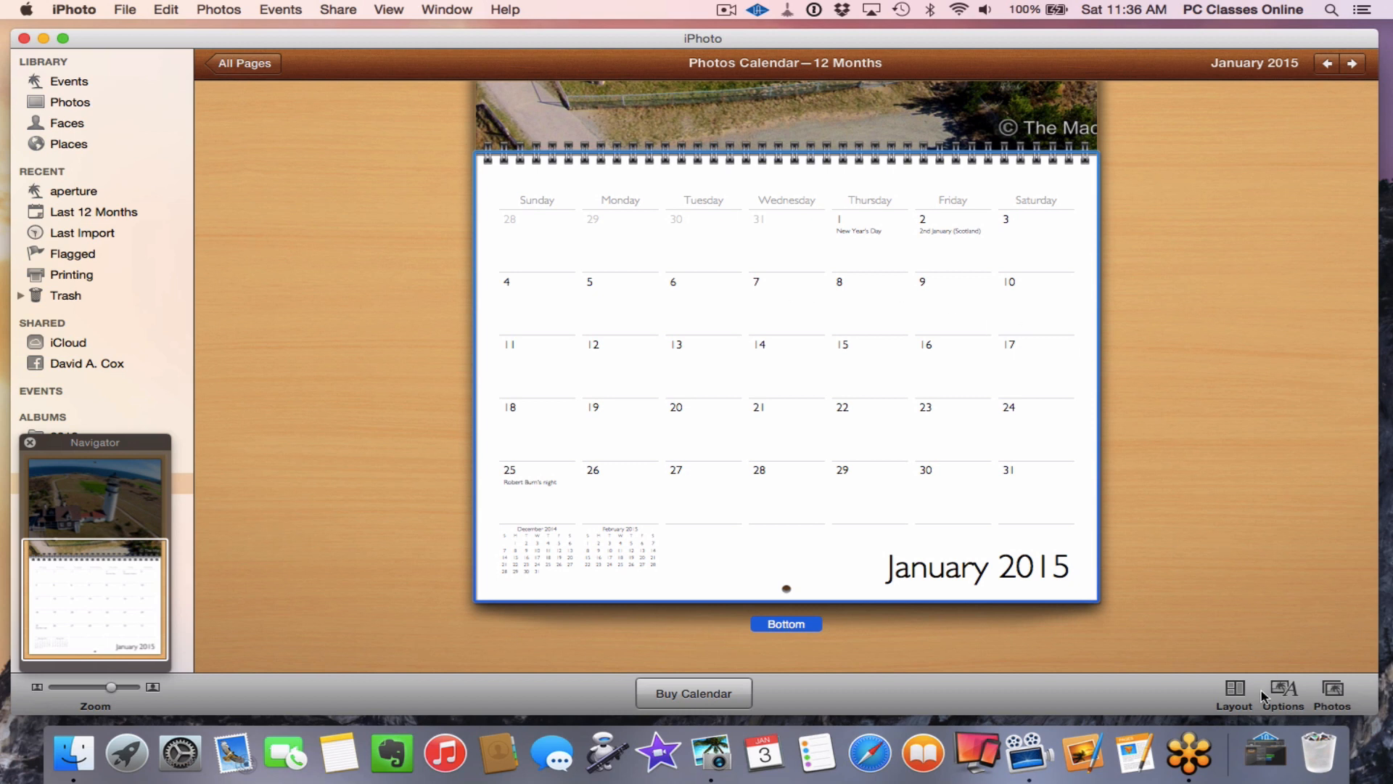
{"action": "left_click", "coordinate": [1338, 690]}
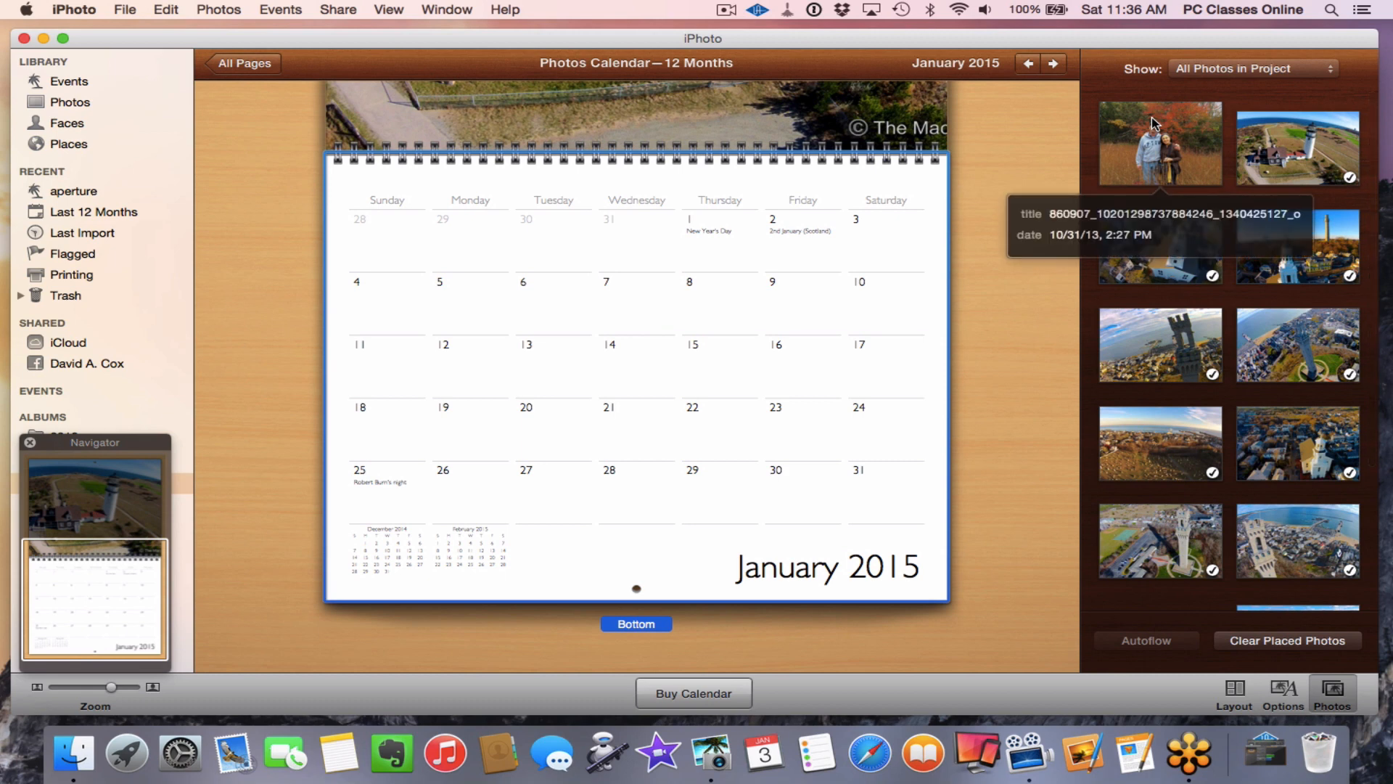
{"action": "left_click_drag", "start_coordinate": [1162, 133], "coordinate": [629, 296]}
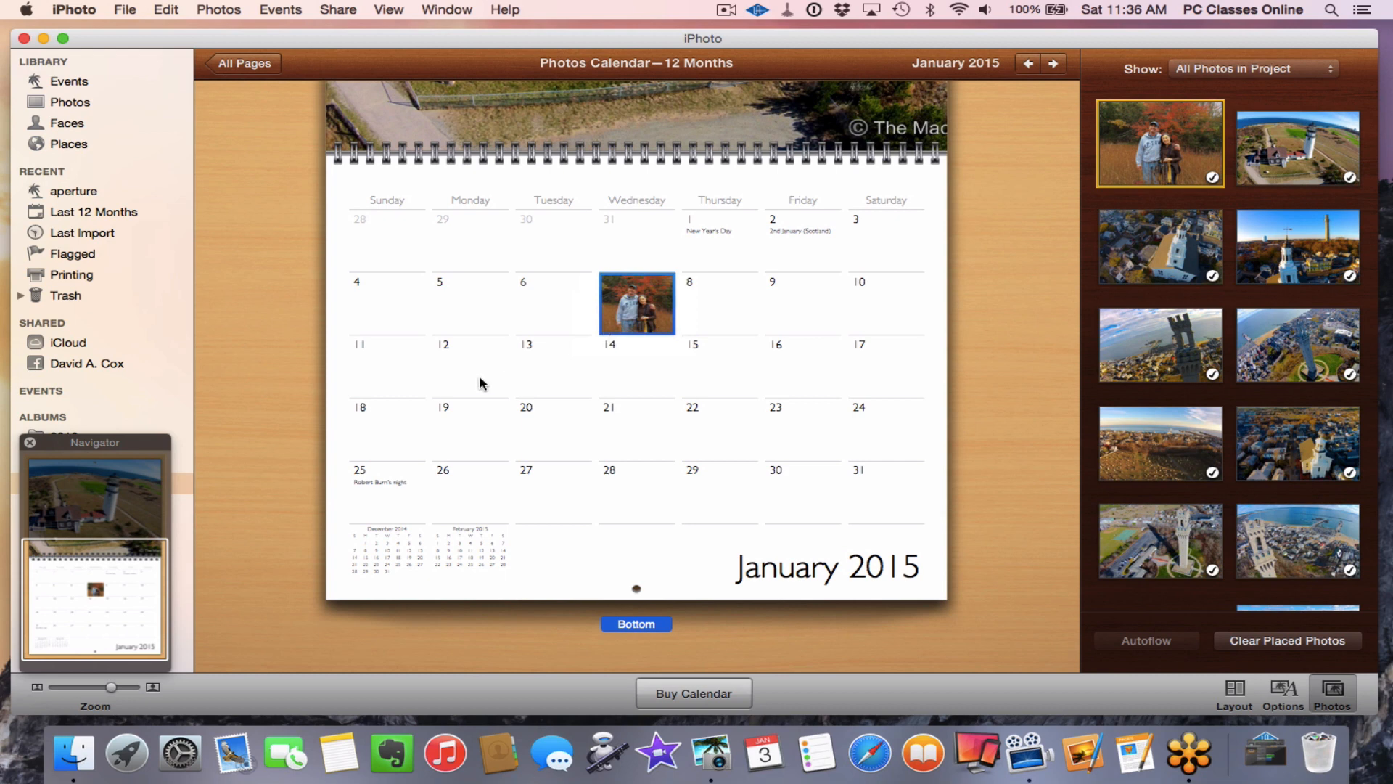
Step: Set the font of the empty January 13 entry to Times New Roman Regular, and check the calendar settings
{"action": "double_click", "coordinate": [537, 357]}
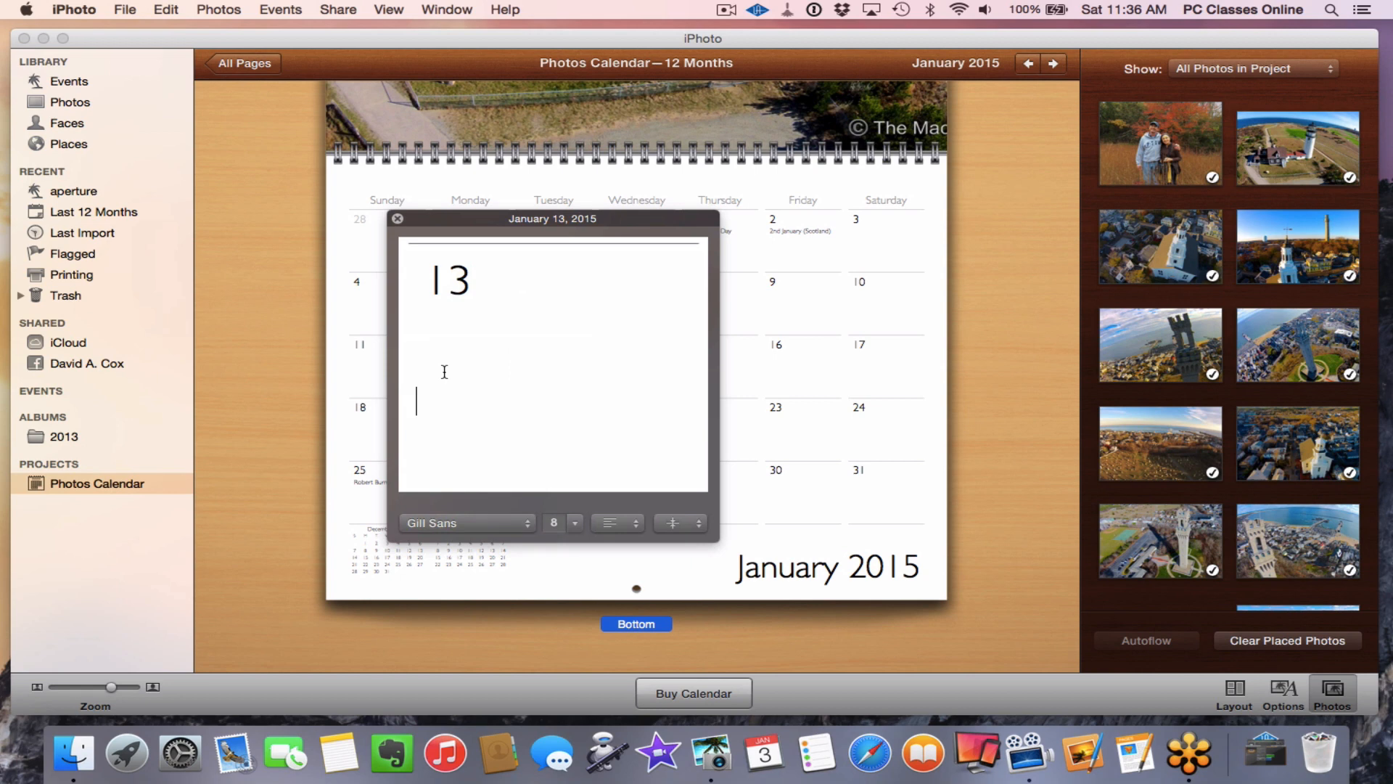
{"action": "left_click", "coordinate": [393, 216]}
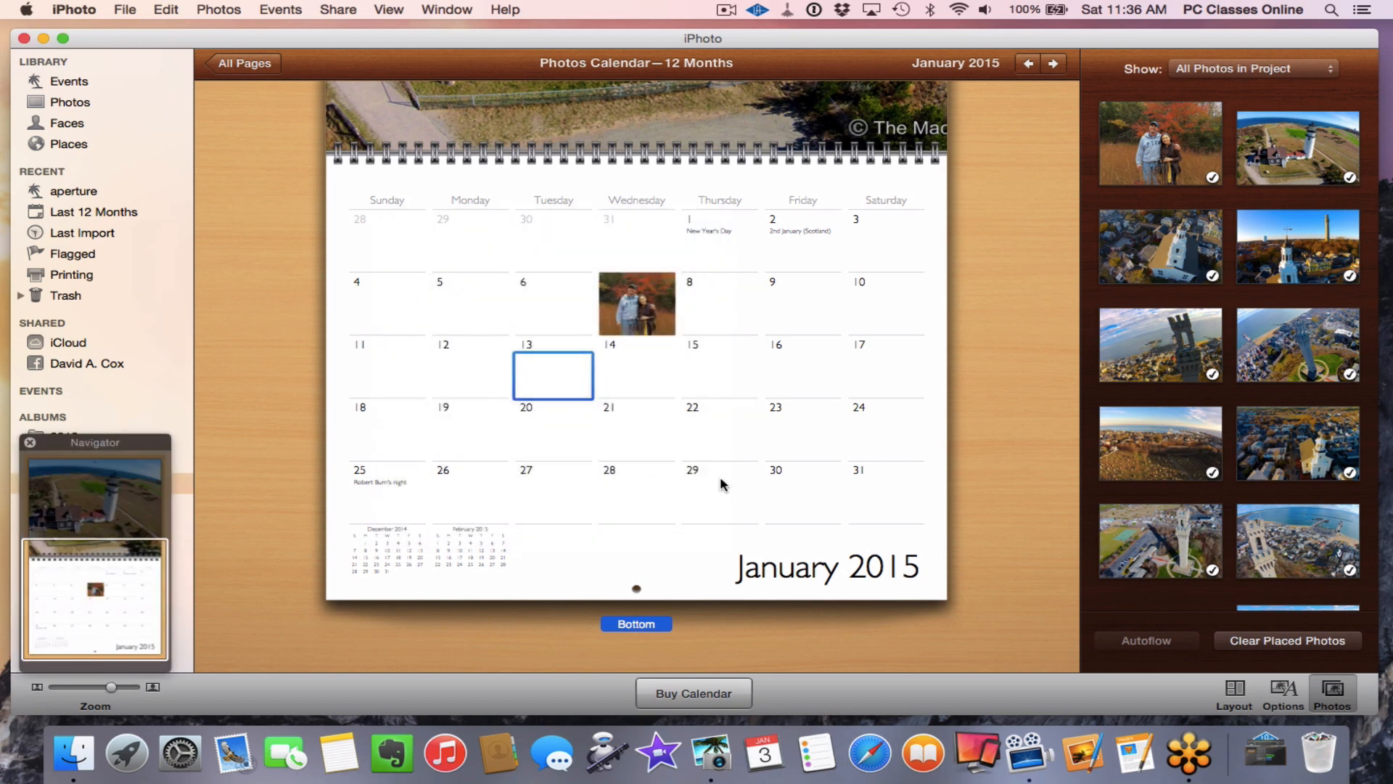
{"action": "left_click", "coordinate": [1289, 698]}
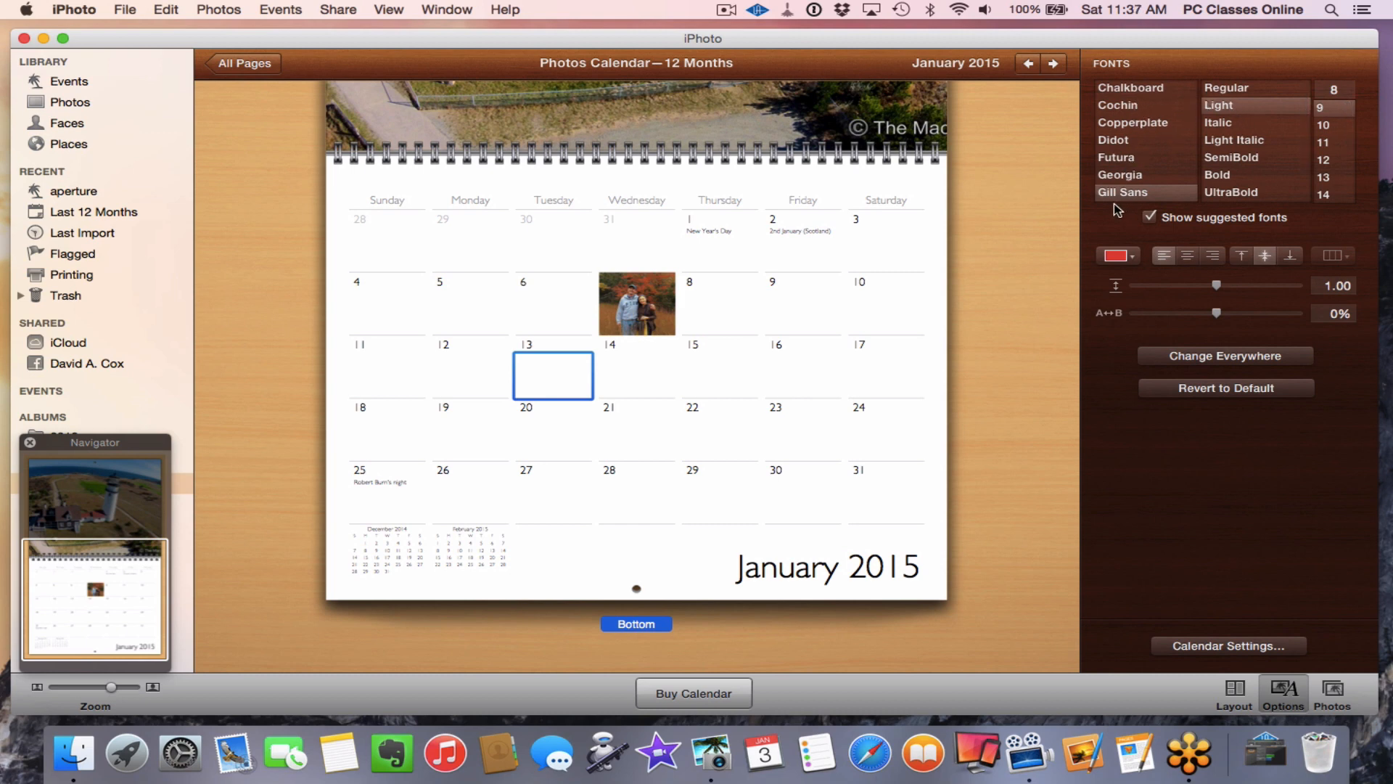
{"action": "scroll", "coordinate": [1148, 143], "scroll_direction": "down", "scroll_amount": 1}
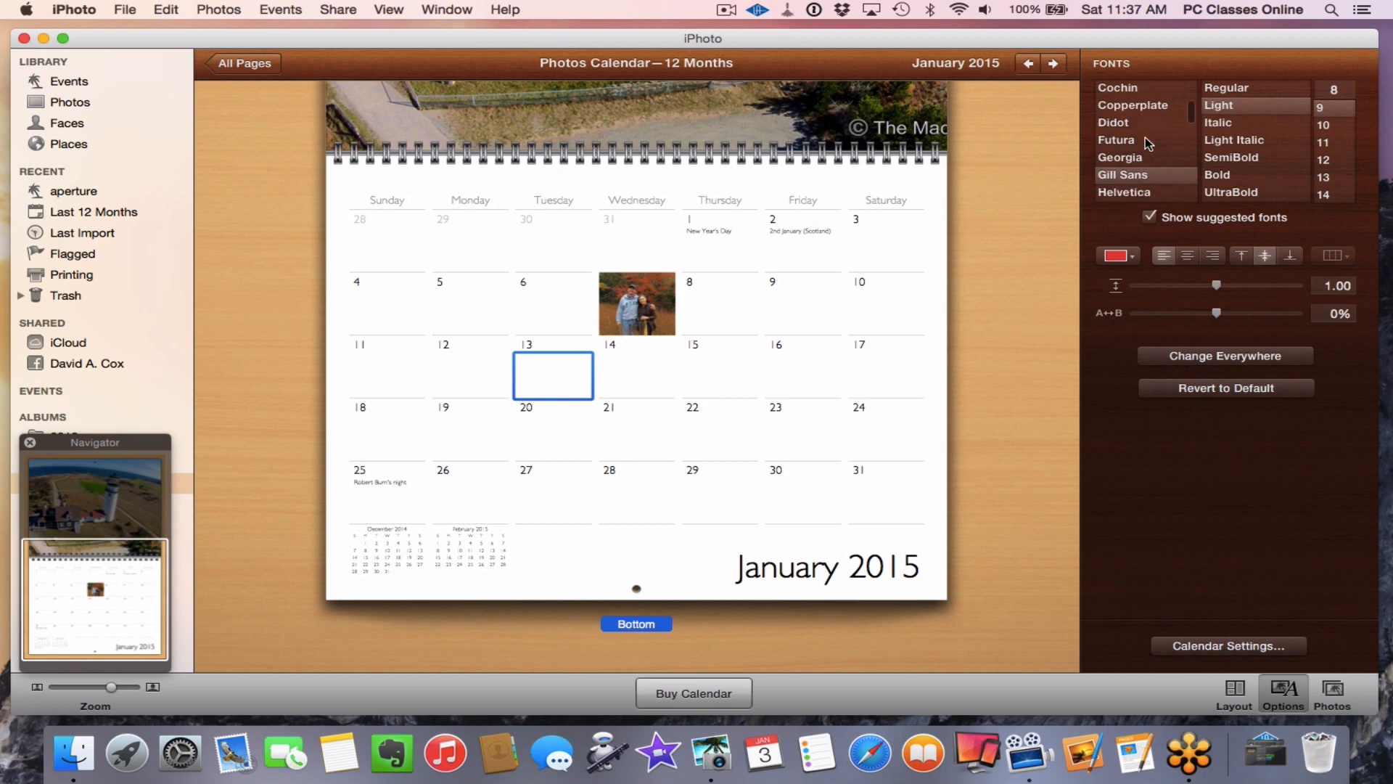
{"action": "left_click", "coordinate": [1145, 143]}
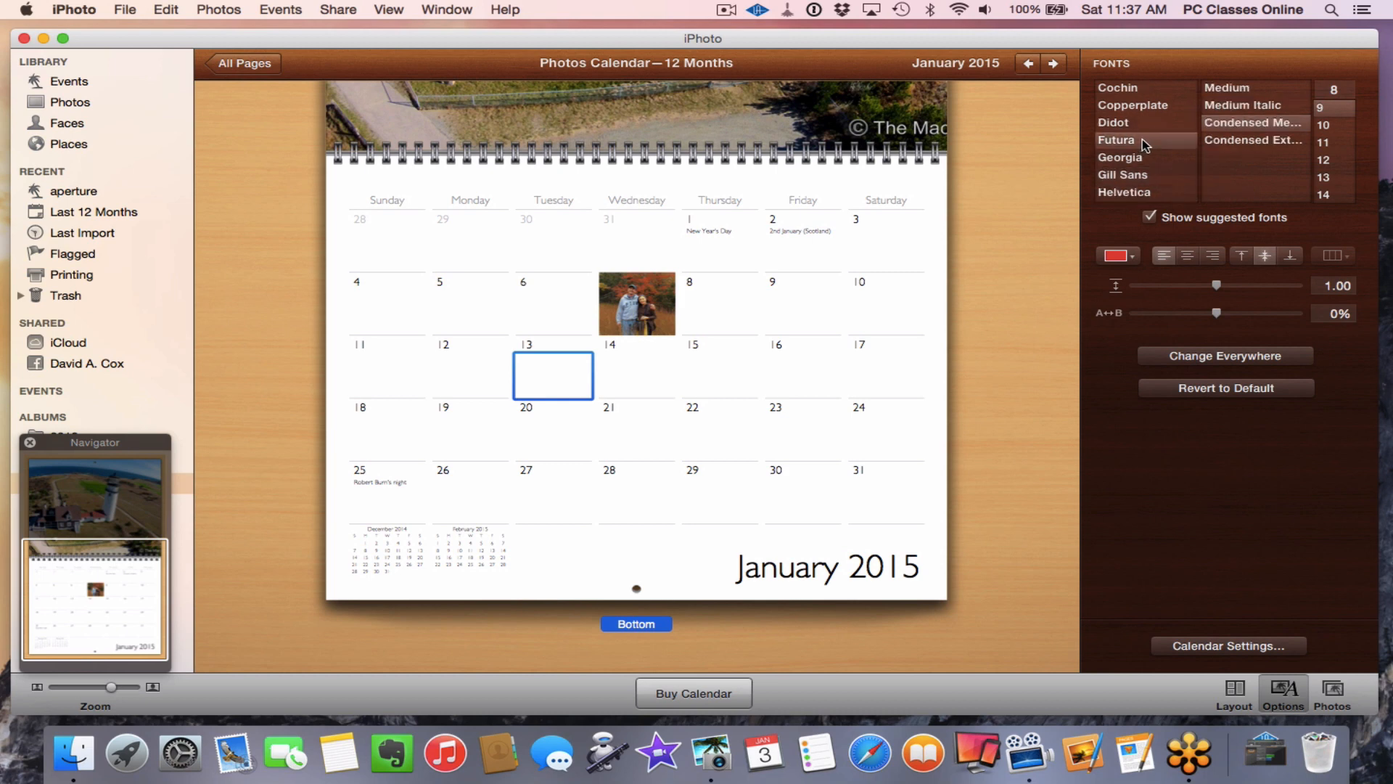
{"action": "scroll", "coordinate": [1175, 155], "scroll_direction": "down", "scroll_amount": 3}
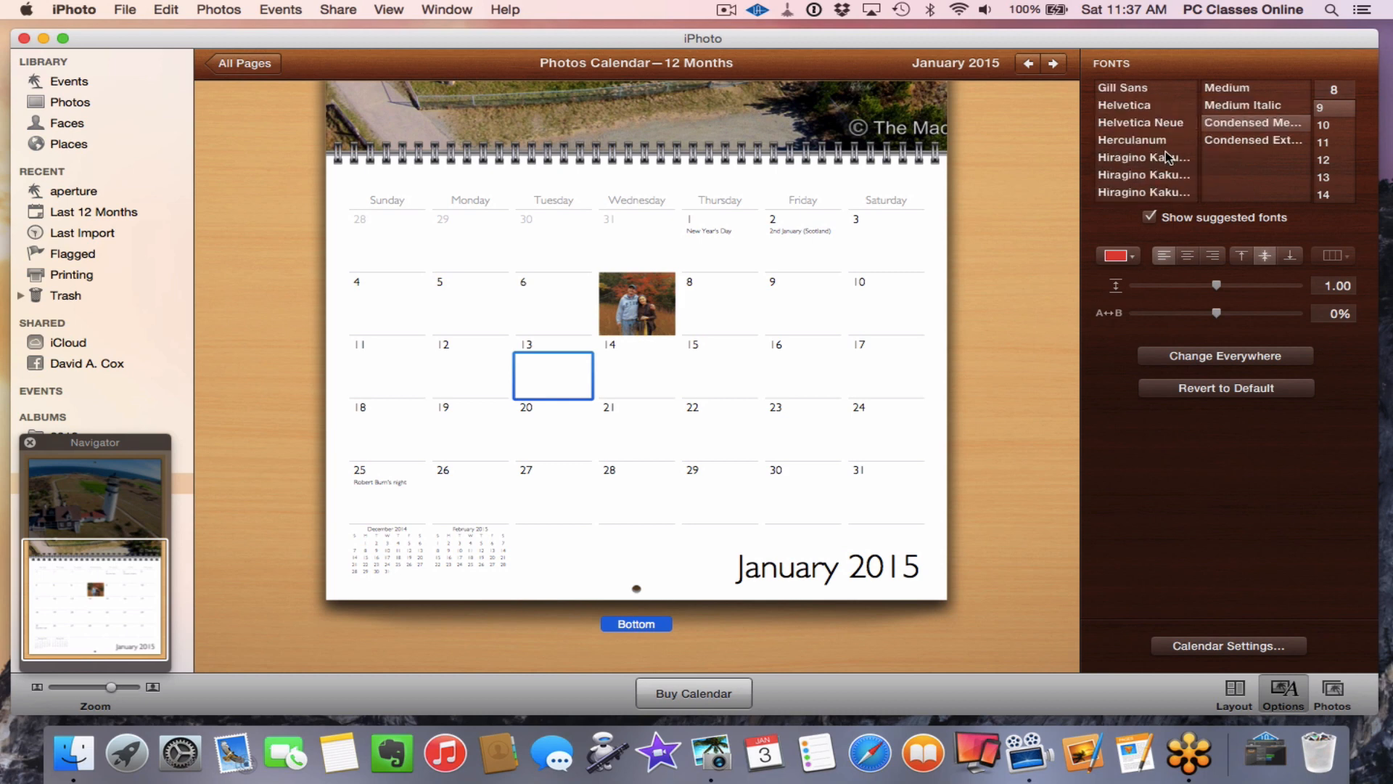
{"action": "scroll", "coordinate": [1154, 145], "scroll_direction": "up", "scroll_amount": 5}
{"action": "scroll", "coordinate": [1148, 142], "scroll_direction": "down", "scroll_amount": 3}
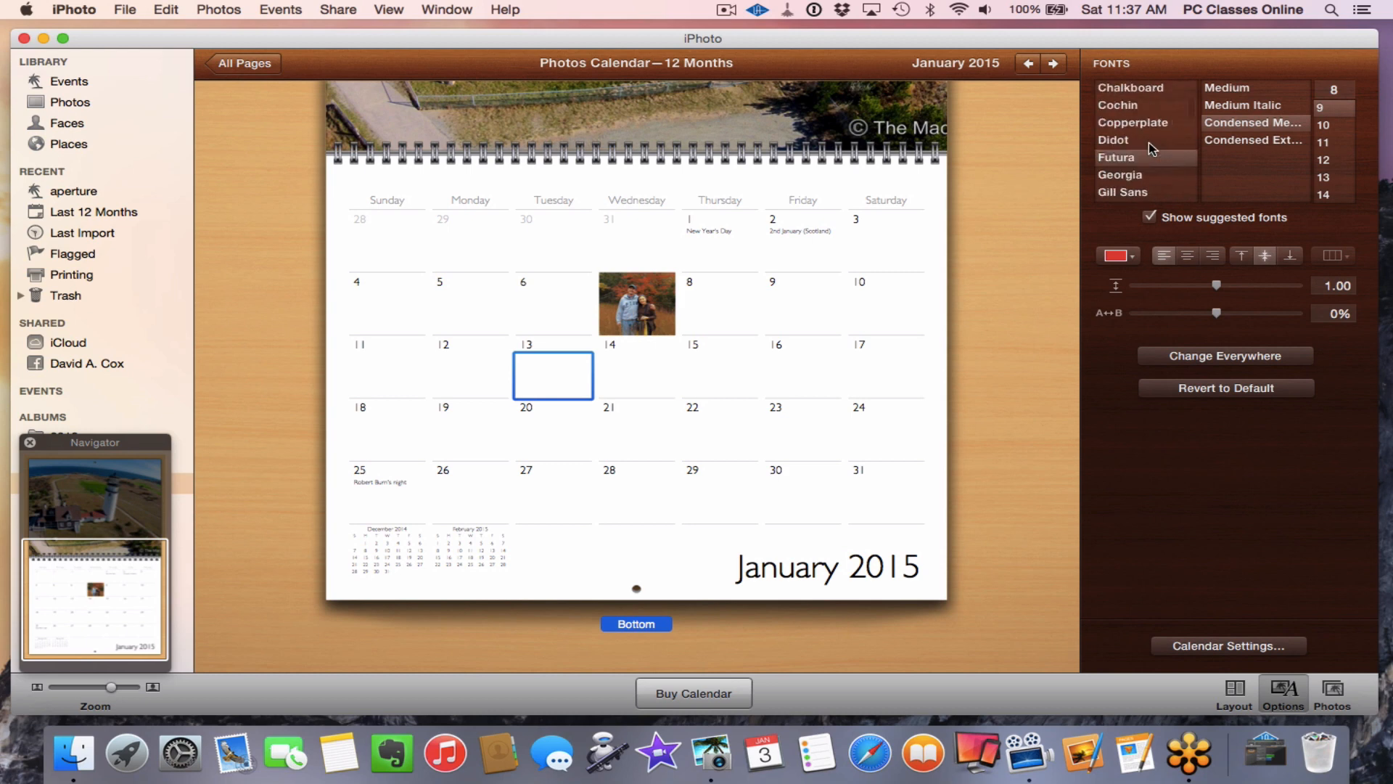
{"action": "scroll", "coordinate": [1150, 144], "scroll_direction": "up", "scroll_amount": 3}
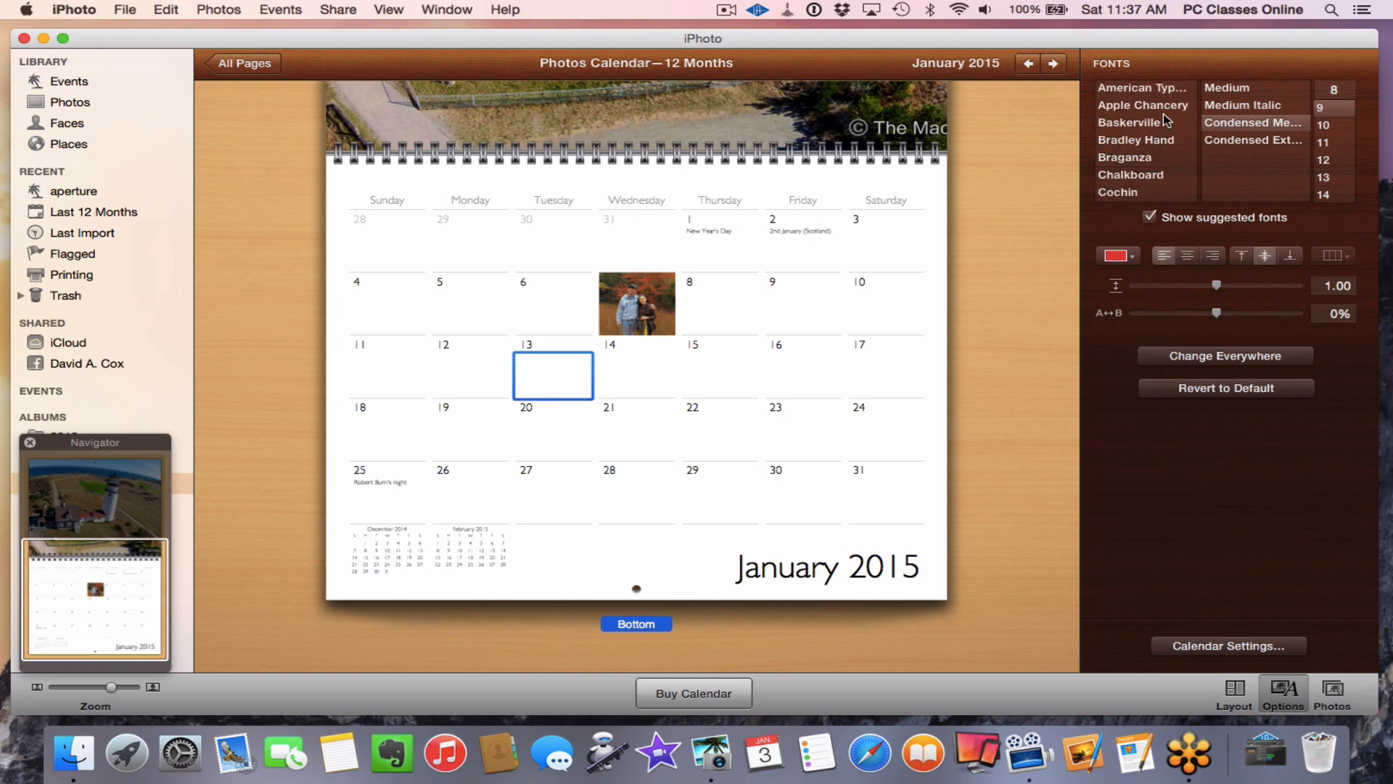
{"action": "scroll", "coordinate": [1166, 129], "scroll_direction": "down", "scroll_amount": 3}
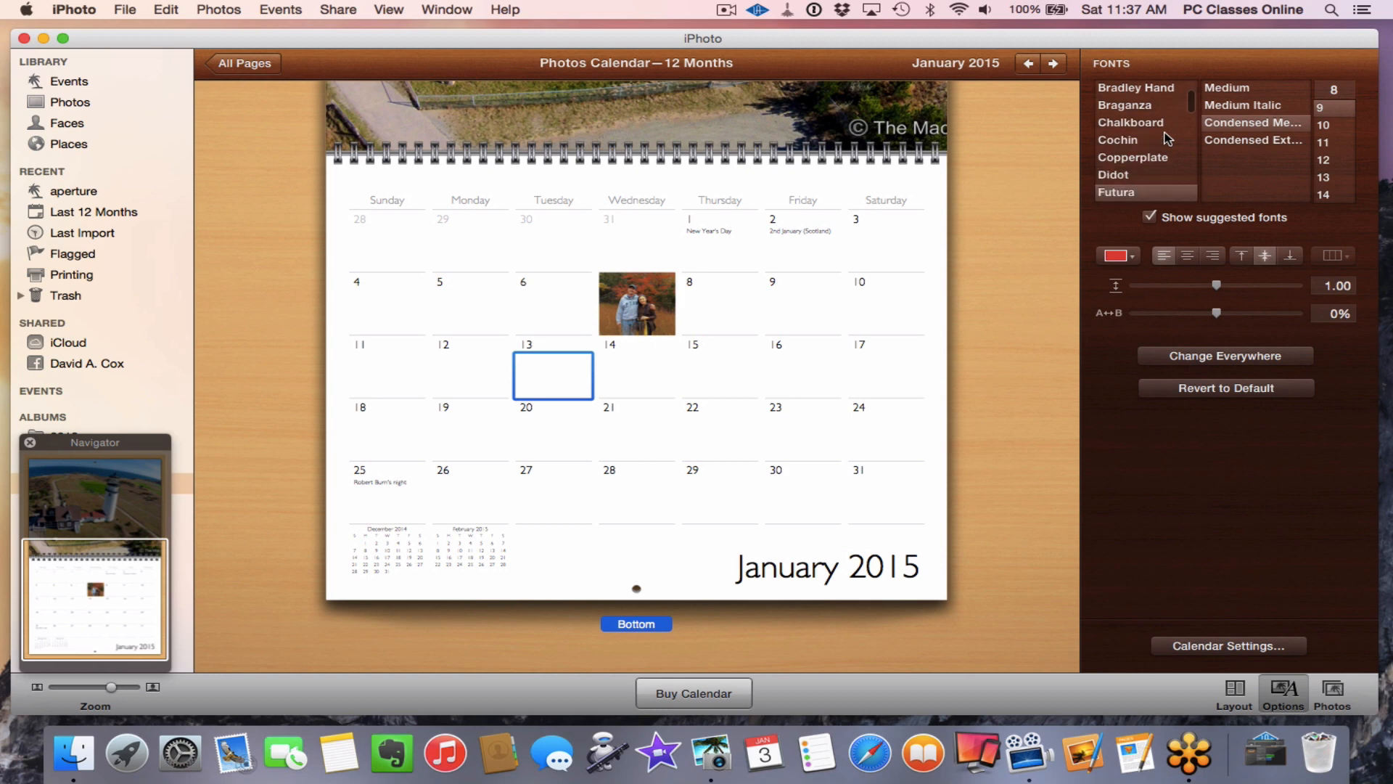
{"action": "scroll", "coordinate": [1165, 137], "scroll_direction": "down", "scroll_amount": 10}
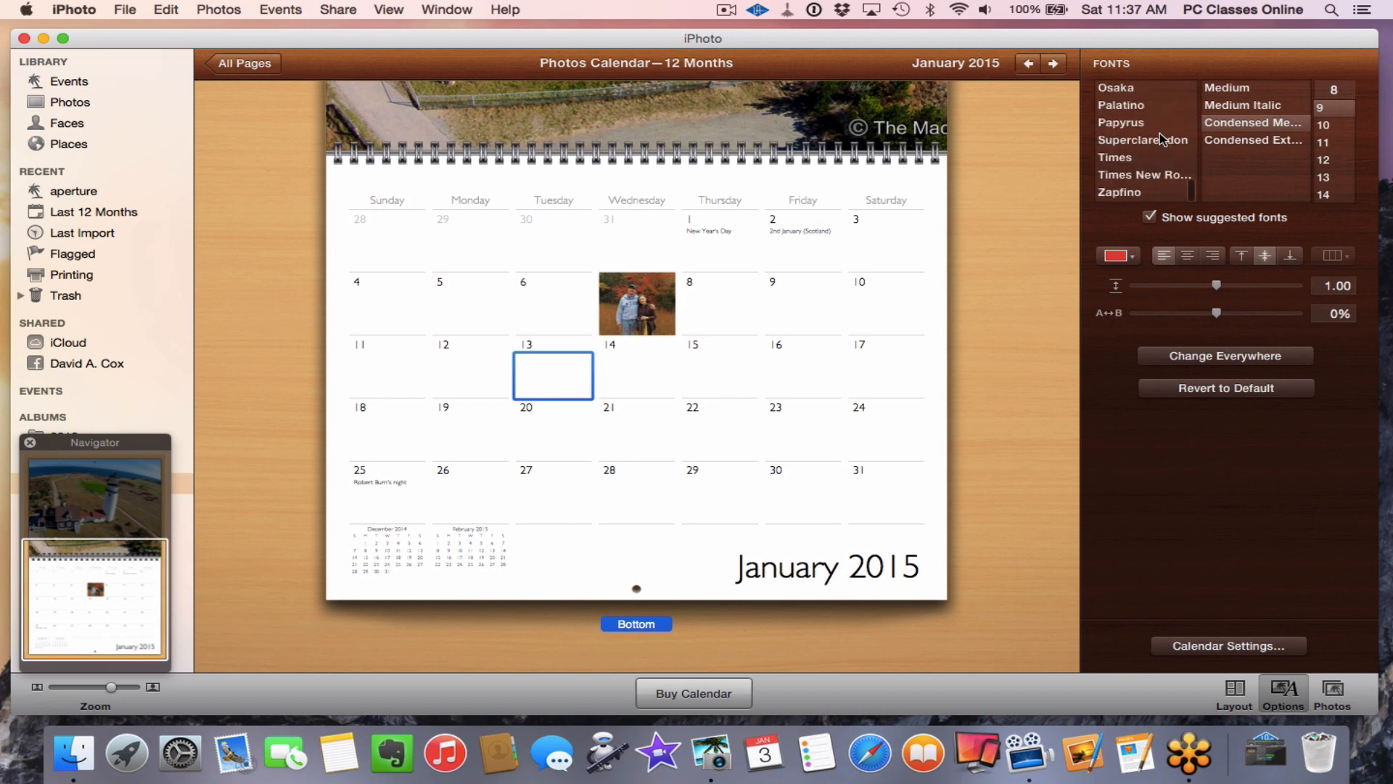
{"action": "left_click", "coordinate": [1132, 174]}
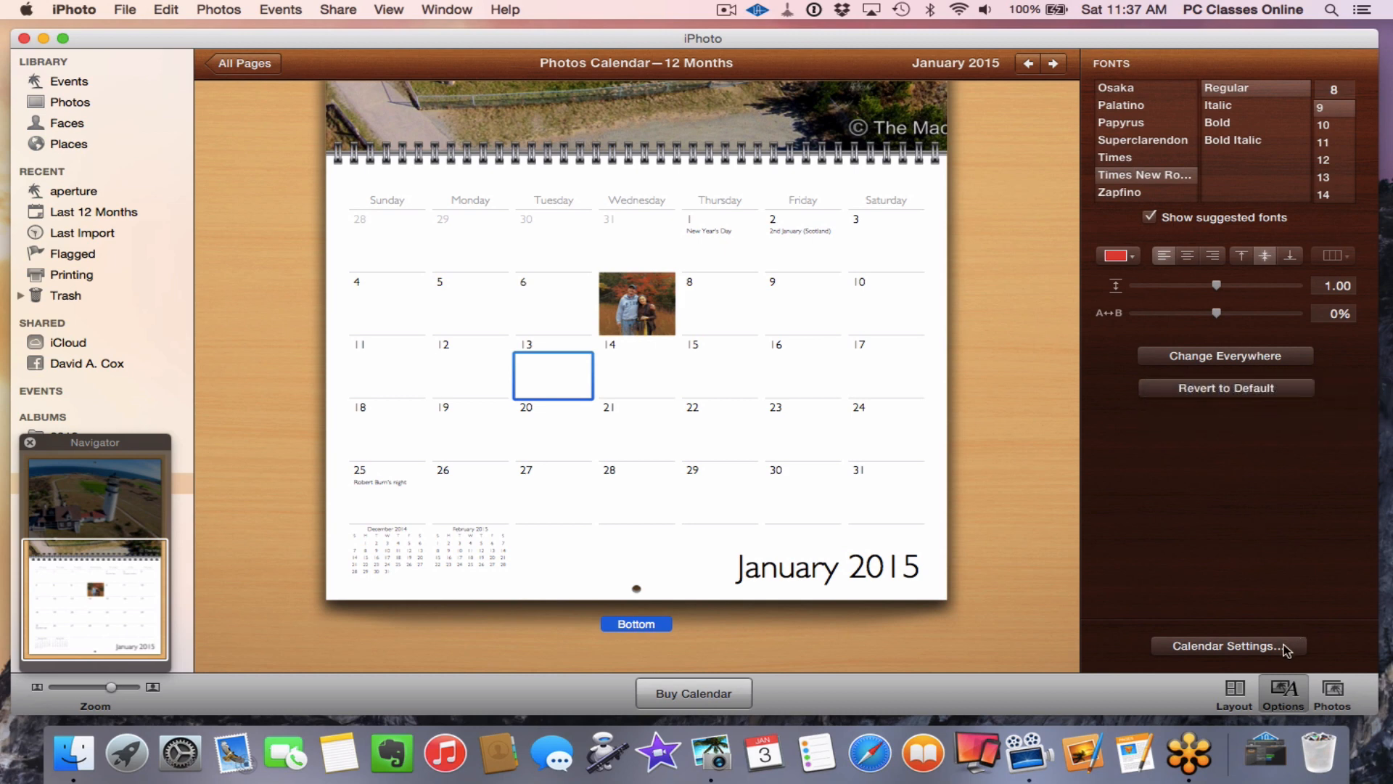
{"action": "left_click", "coordinate": [1222, 647]}
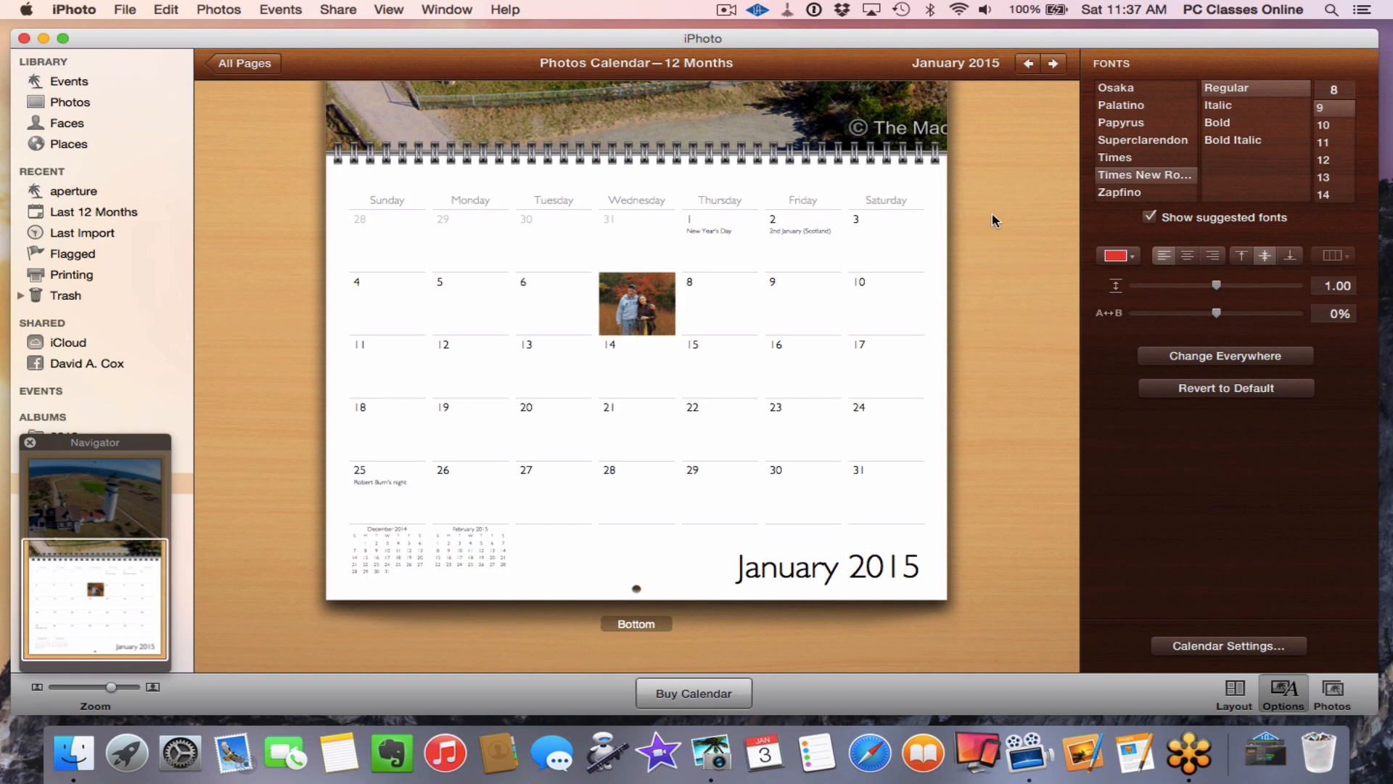
Step: Open the November 2015 page and apply the 1 Photo layout with a caption line to its photo page
{"action": "left_click", "coordinate": [1236, 690]}
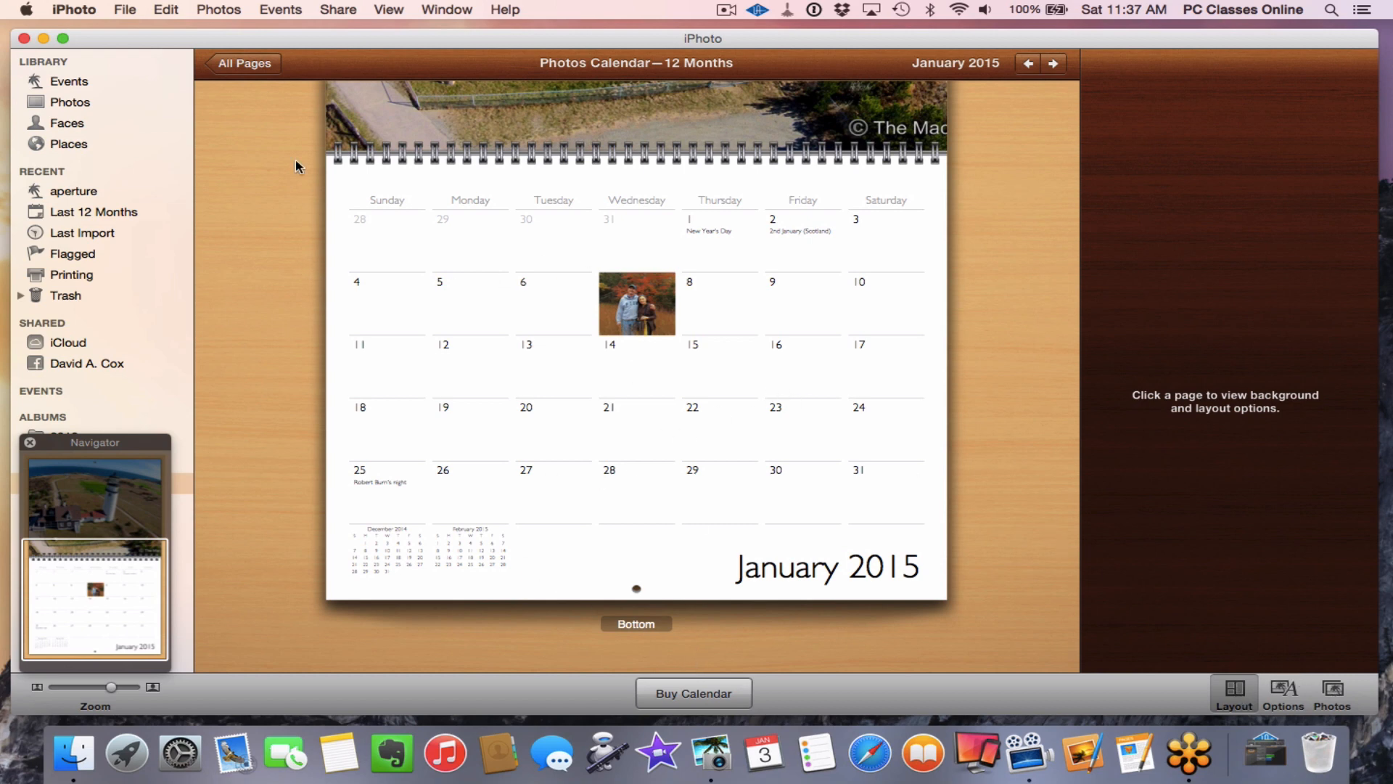
{"action": "left_click", "coordinate": [241, 63]}
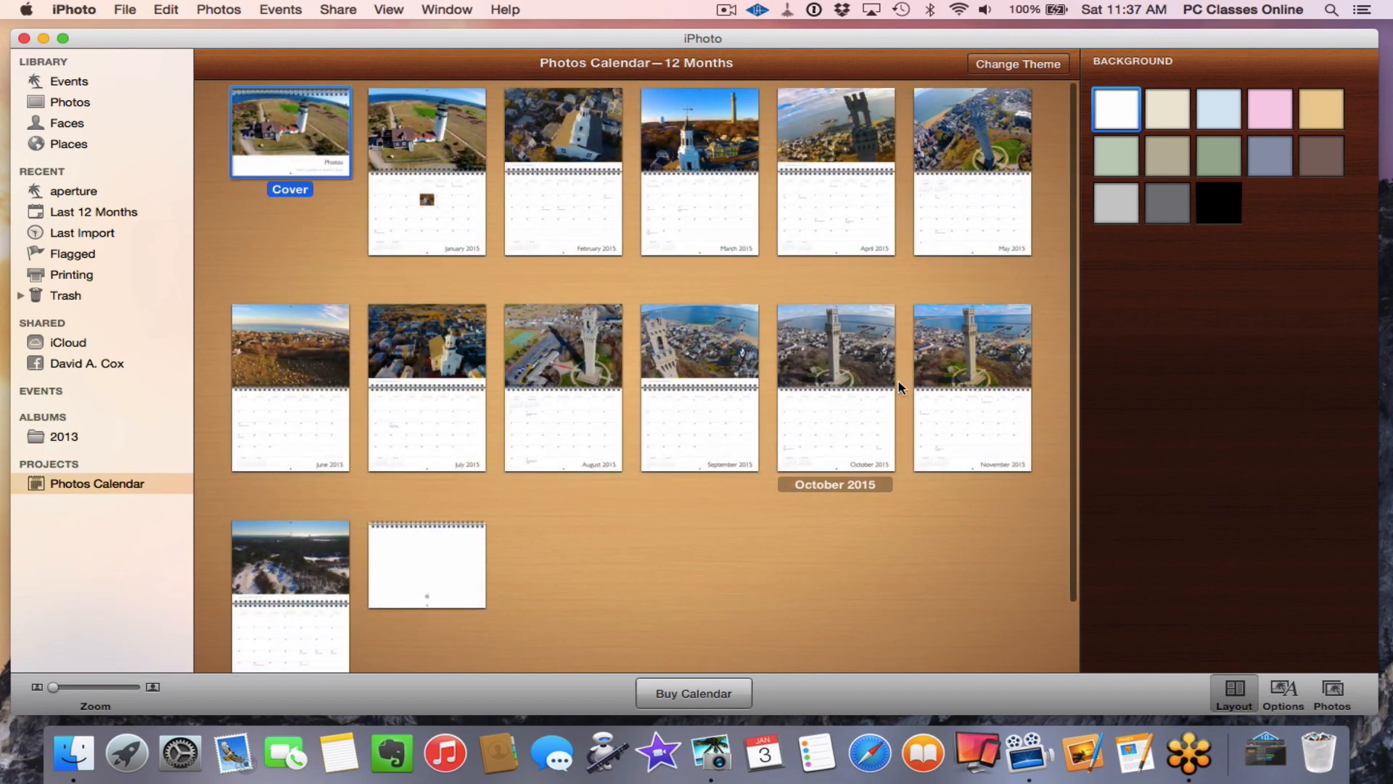
{"action": "double_click", "coordinate": [954, 347]}
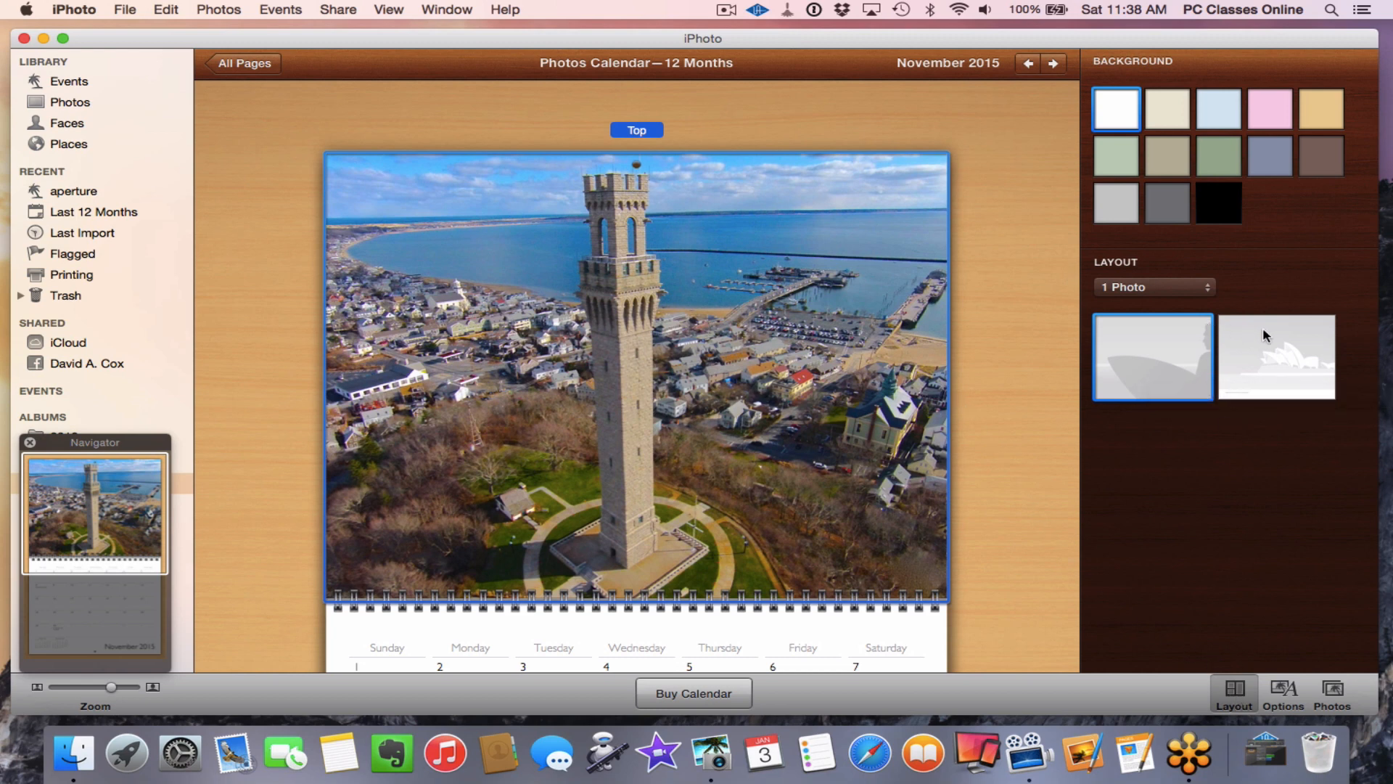
{"action": "left_click", "coordinate": [1143, 291]}
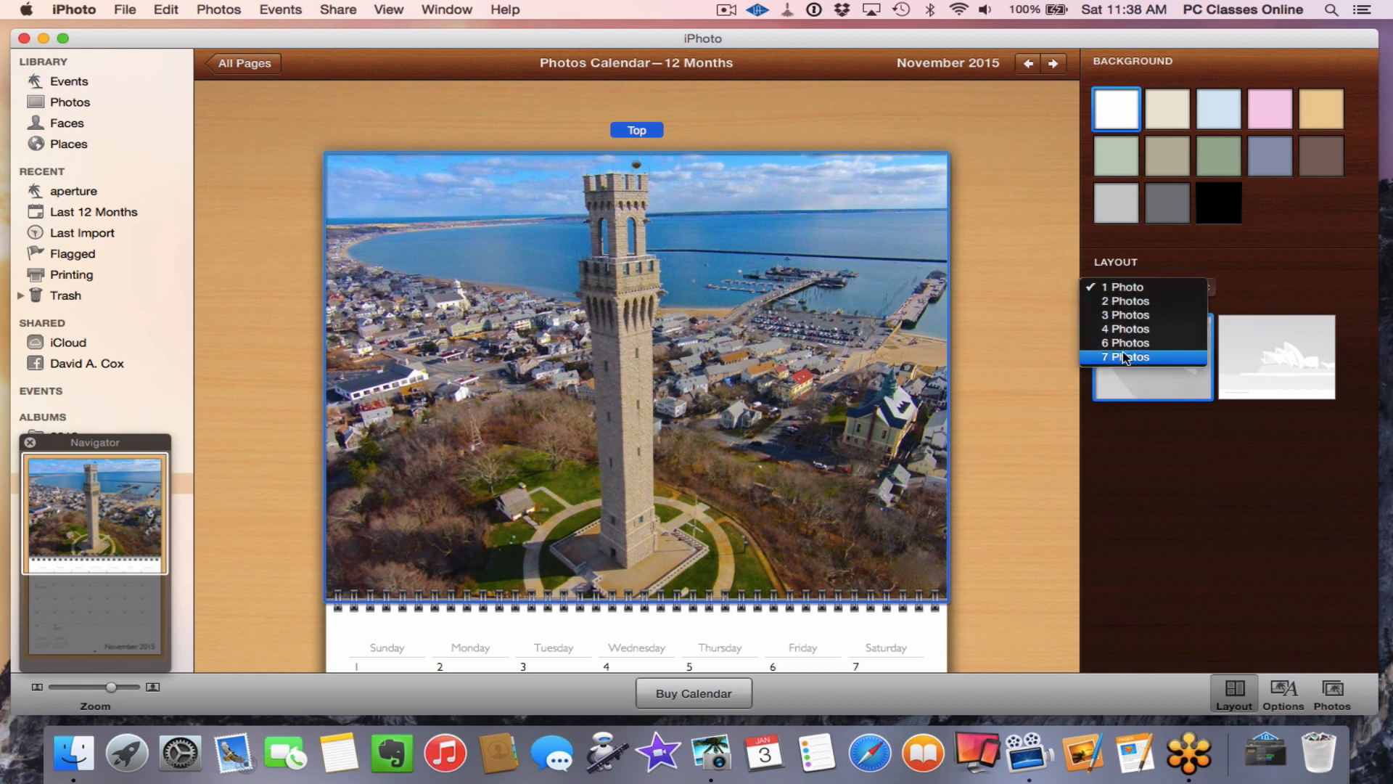
{"action": "left_click", "coordinate": [1137, 292]}
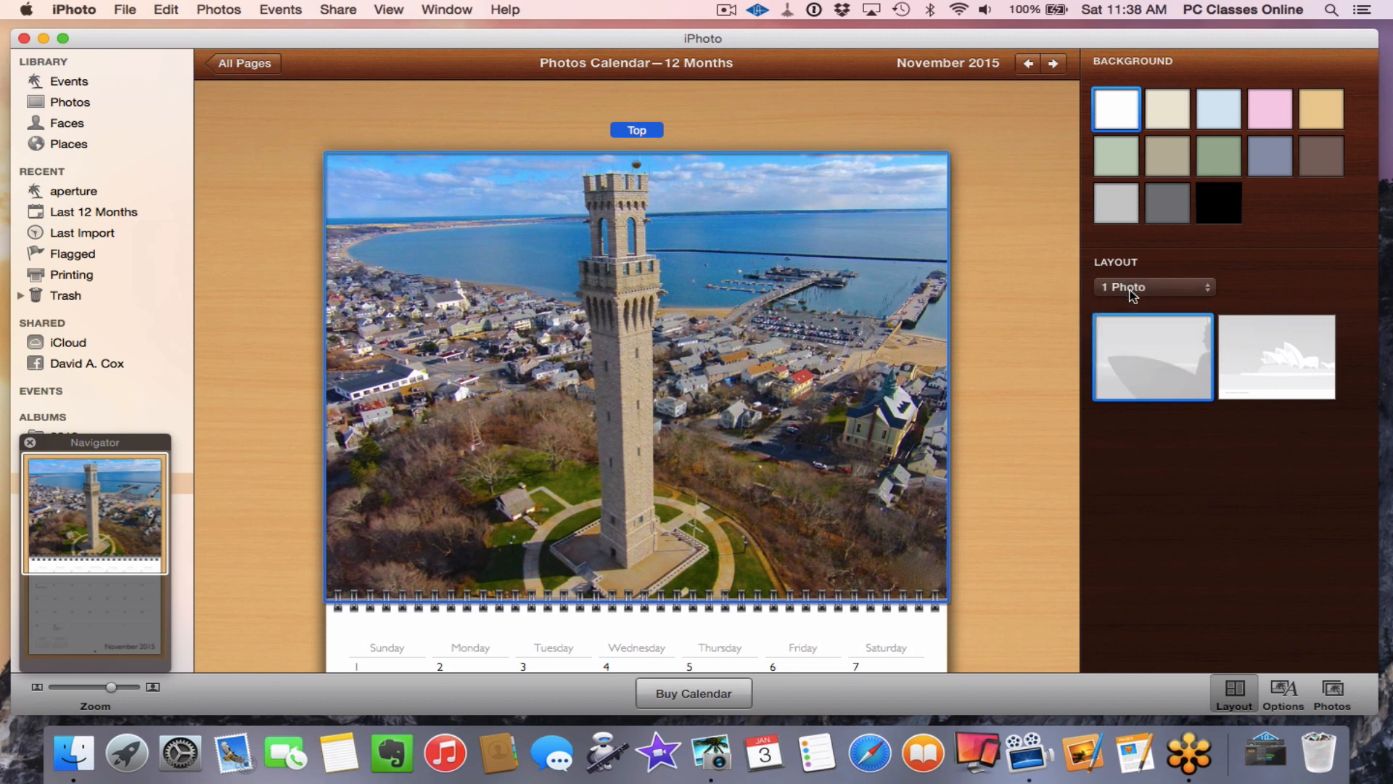
{"action": "left_click", "coordinate": [1285, 368]}
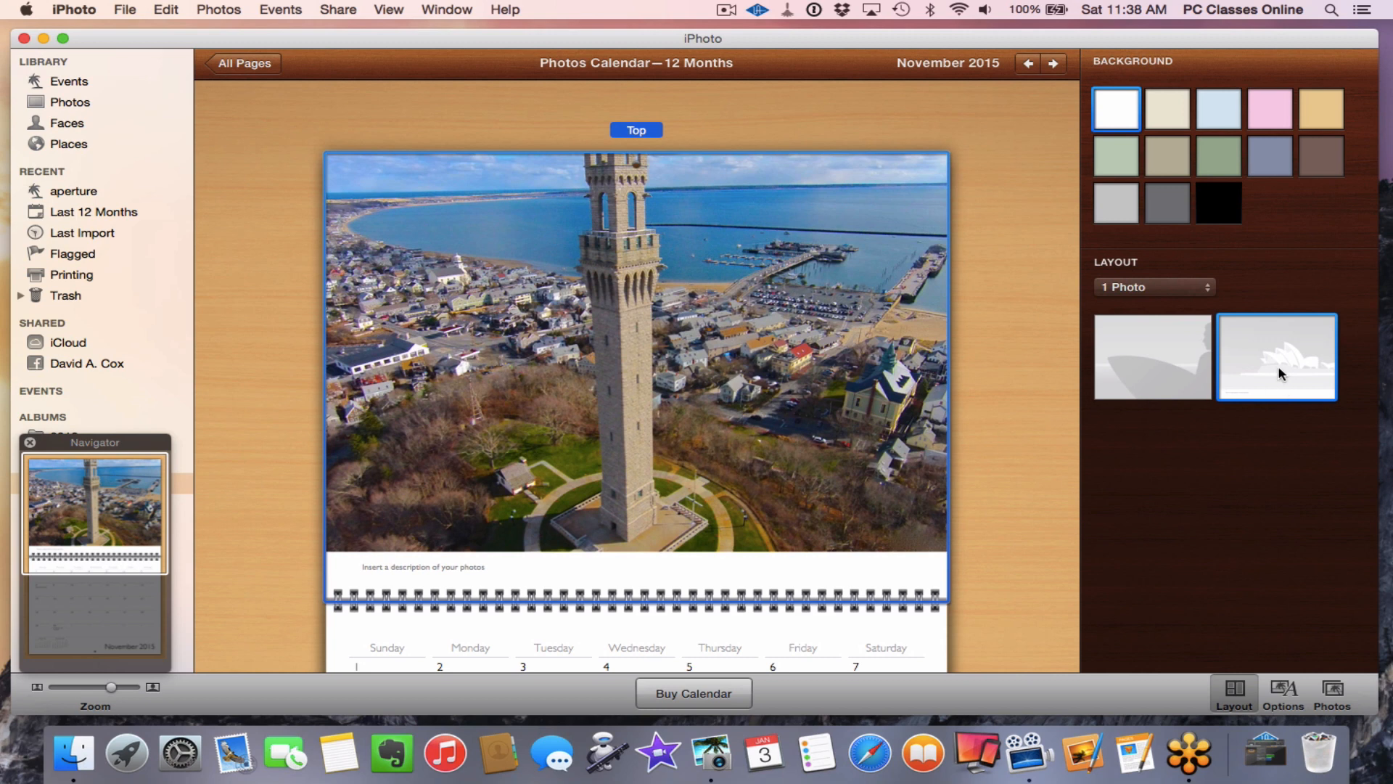
Step: Shift the November photo down in its frame to show the tower's top, select the caption placeholder, and return to all calendar pages
{"action": "left_click", "coordinate": [645, 299]}
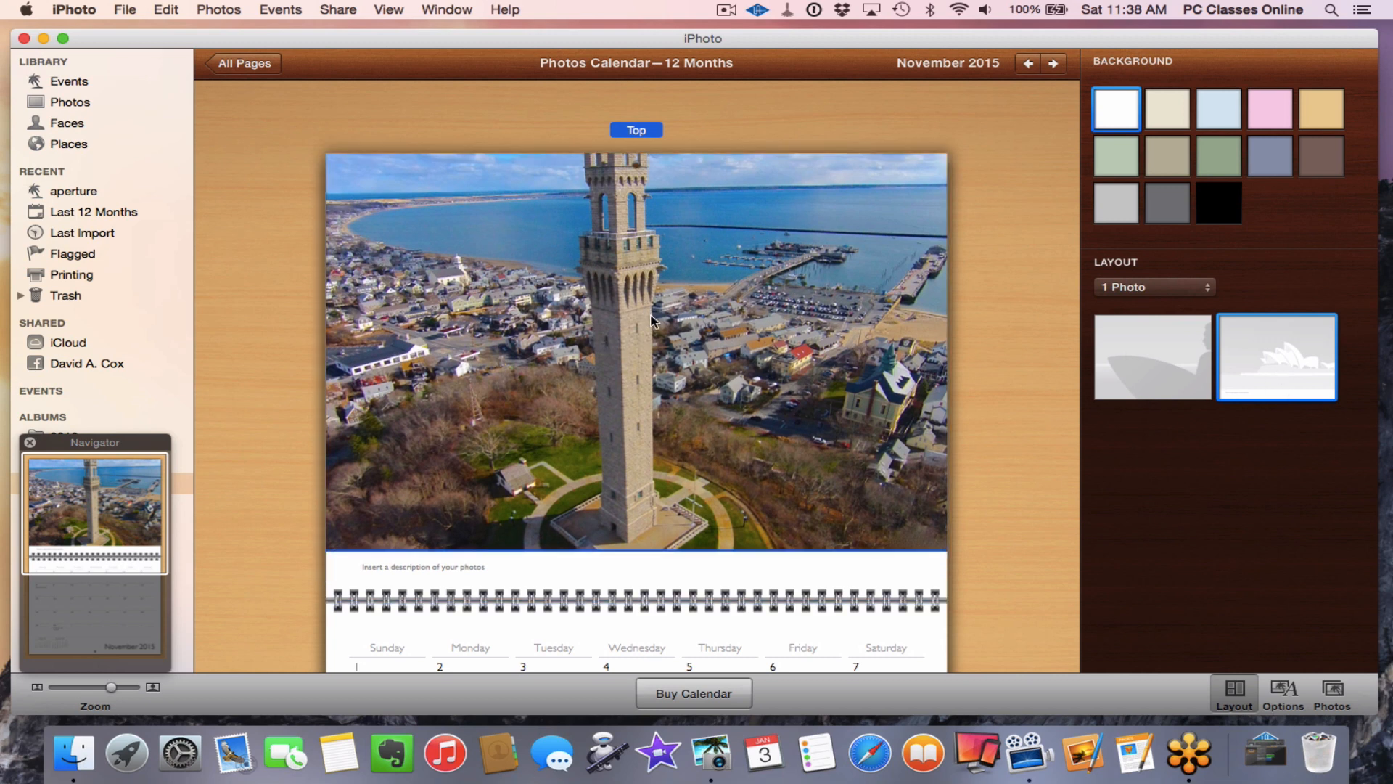
{"action": "left_click_drag", "start_coordinate": [647, 291], "coordinate": [643, 322]}
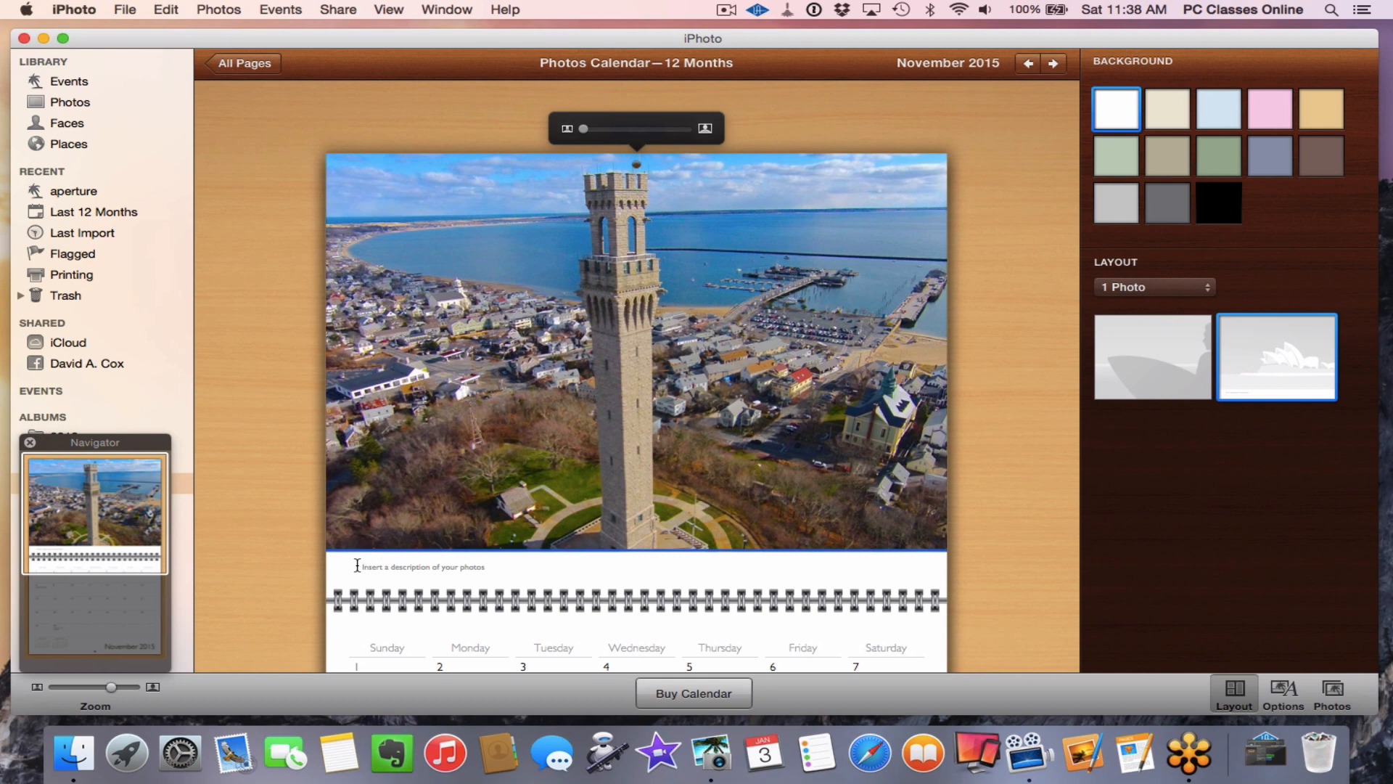
{"action": "left_click", "coordinate": [497, 564]}
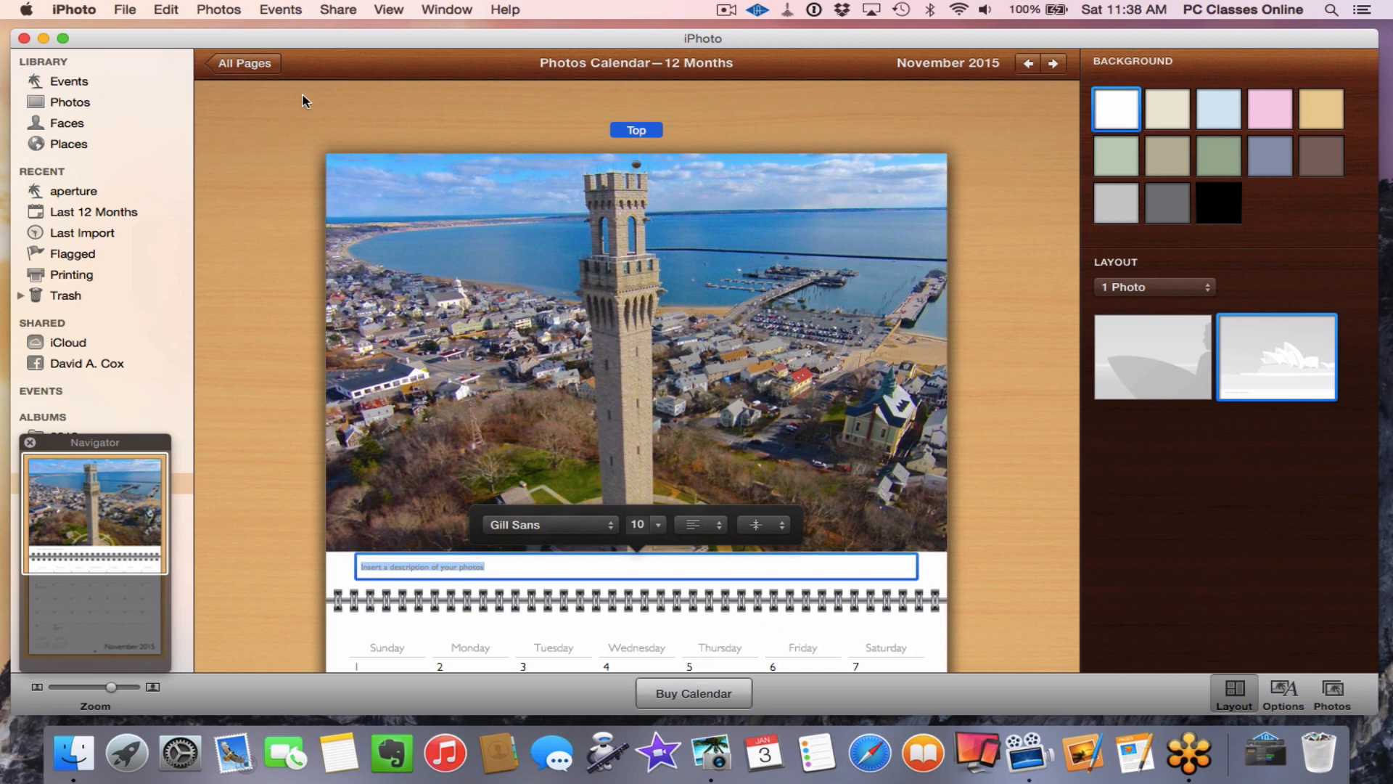
{"action": "left_click", "coordinate": [241, 67]}
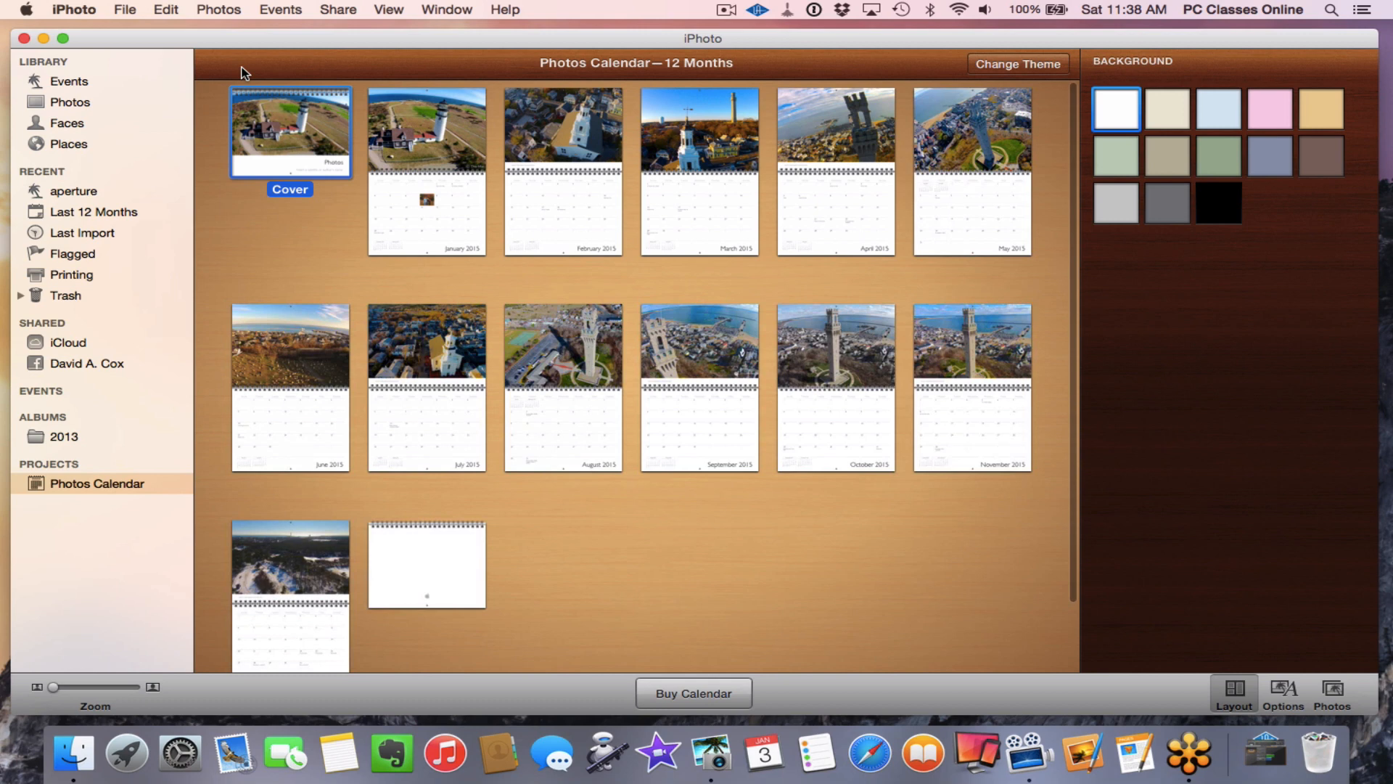
Step: Merge the first few neighbouring Oct 23, 2014 tablet photo events in the third row of Events into one event
{"action": "left_click", "coordinate": [113, 102]}
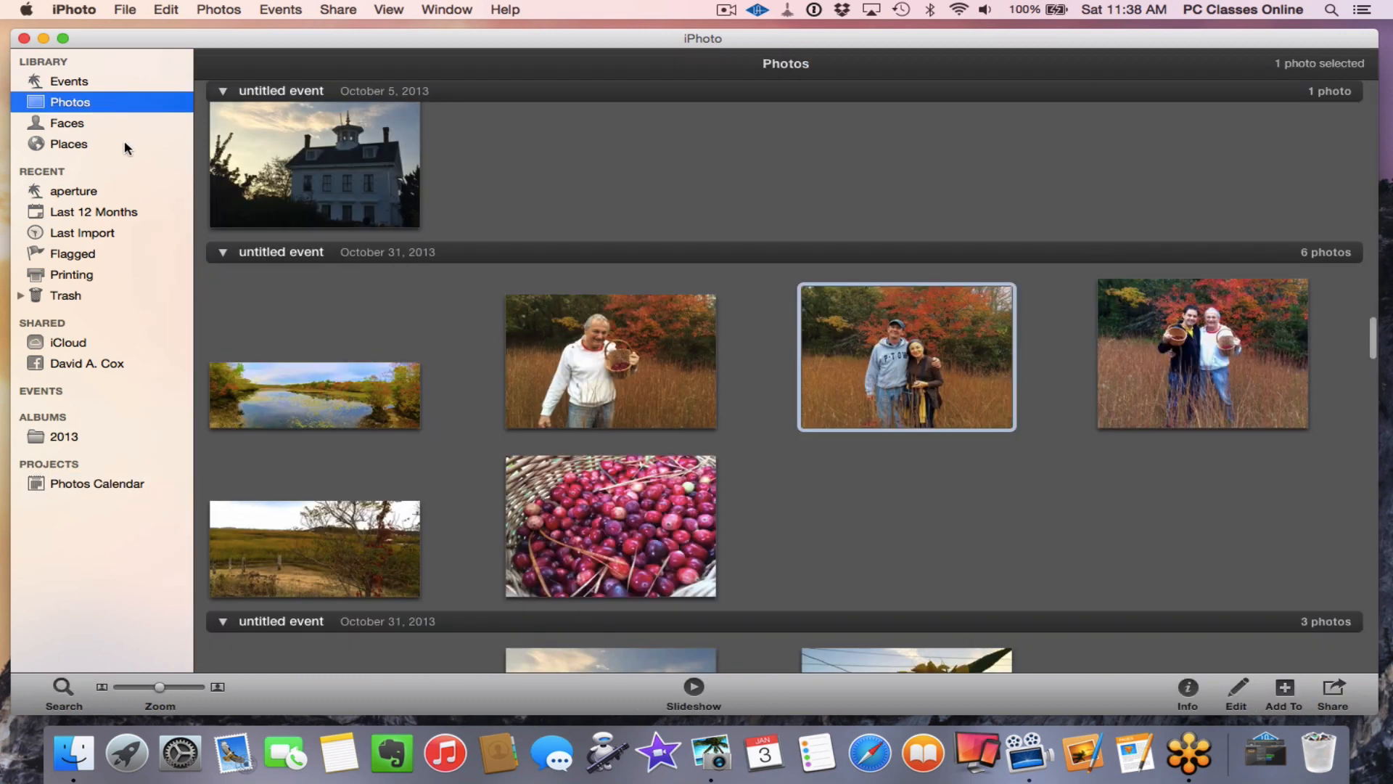
{"action": "left_click", "coordinate": [69, 82]}
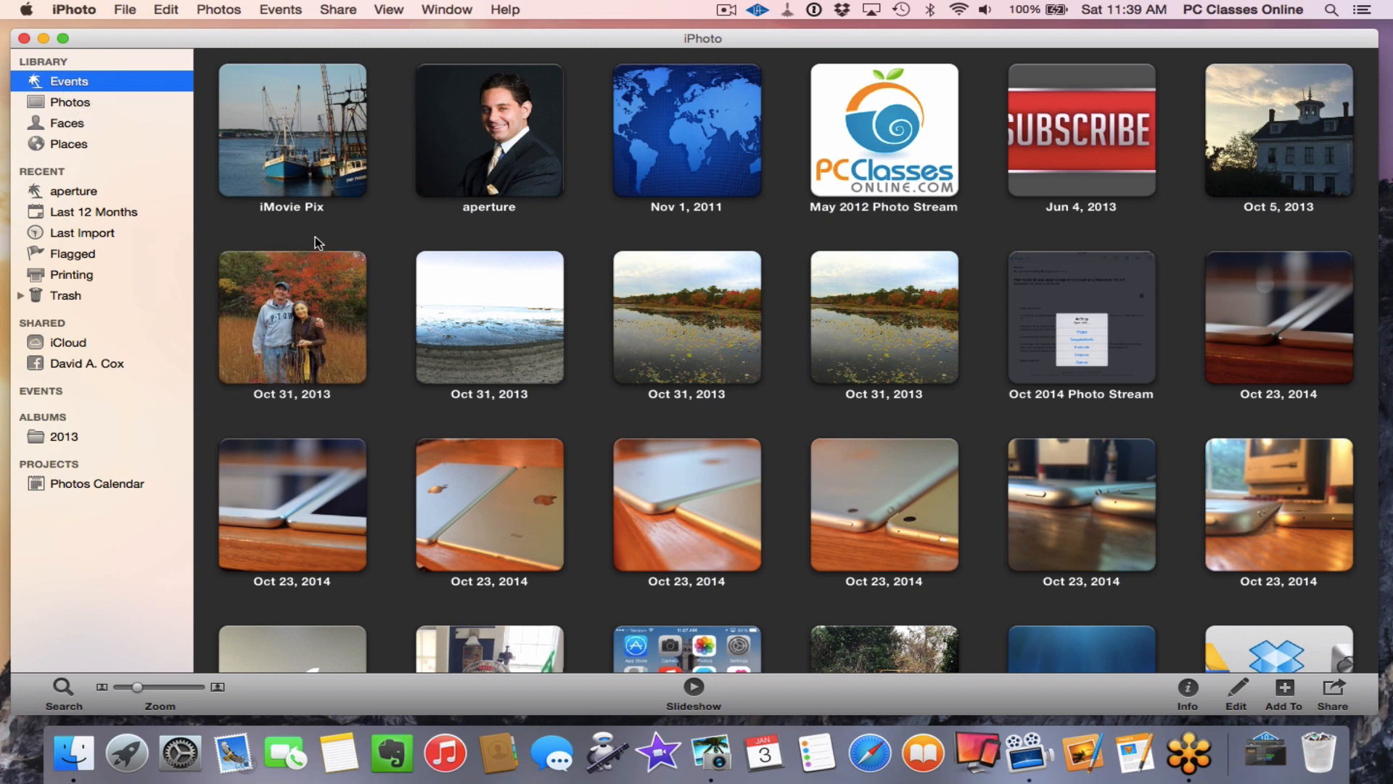
{"action": "scroll", "coordinate": [315, 237], "scroll_direction": "down", "scroll_amount": 3}
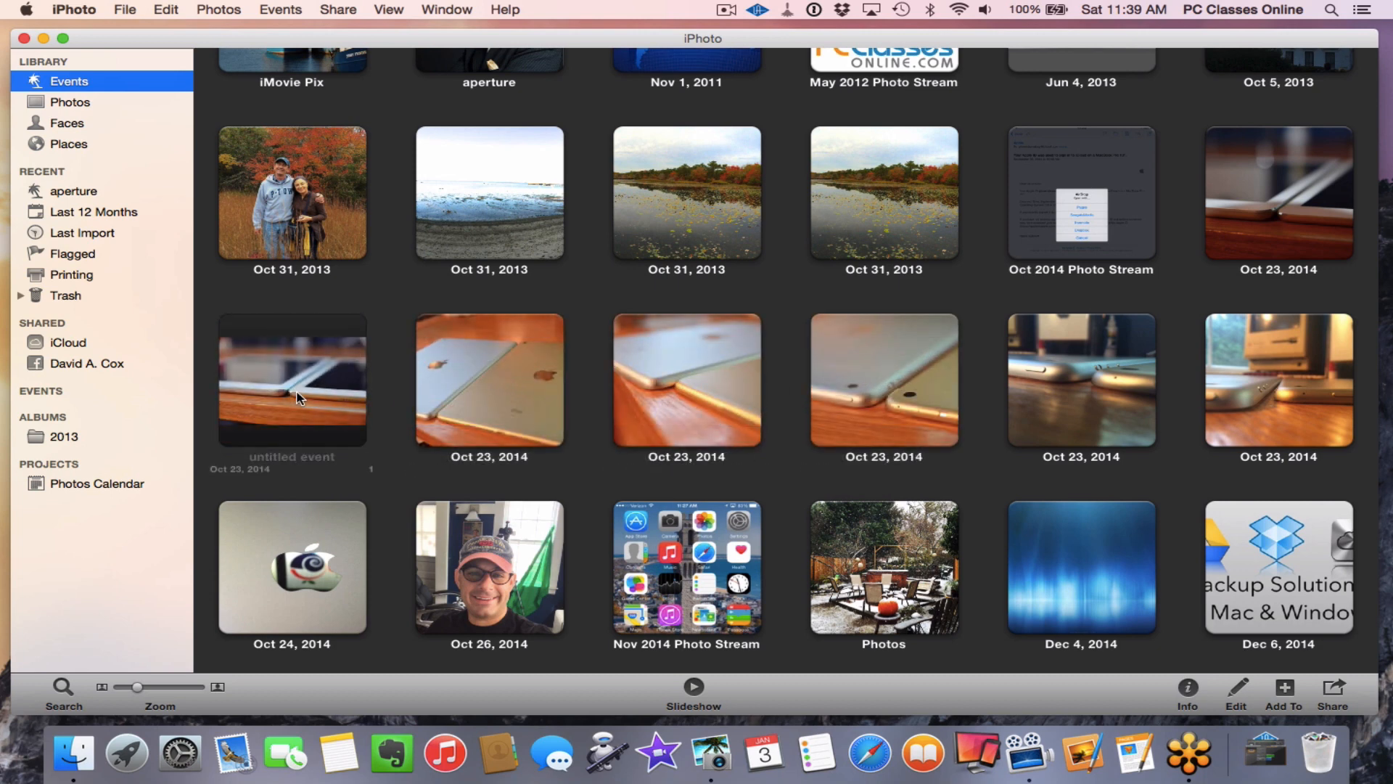
{"action": "left_click_drag", "start_coordinate": [298, 396], "coordinate": [506, 368]}
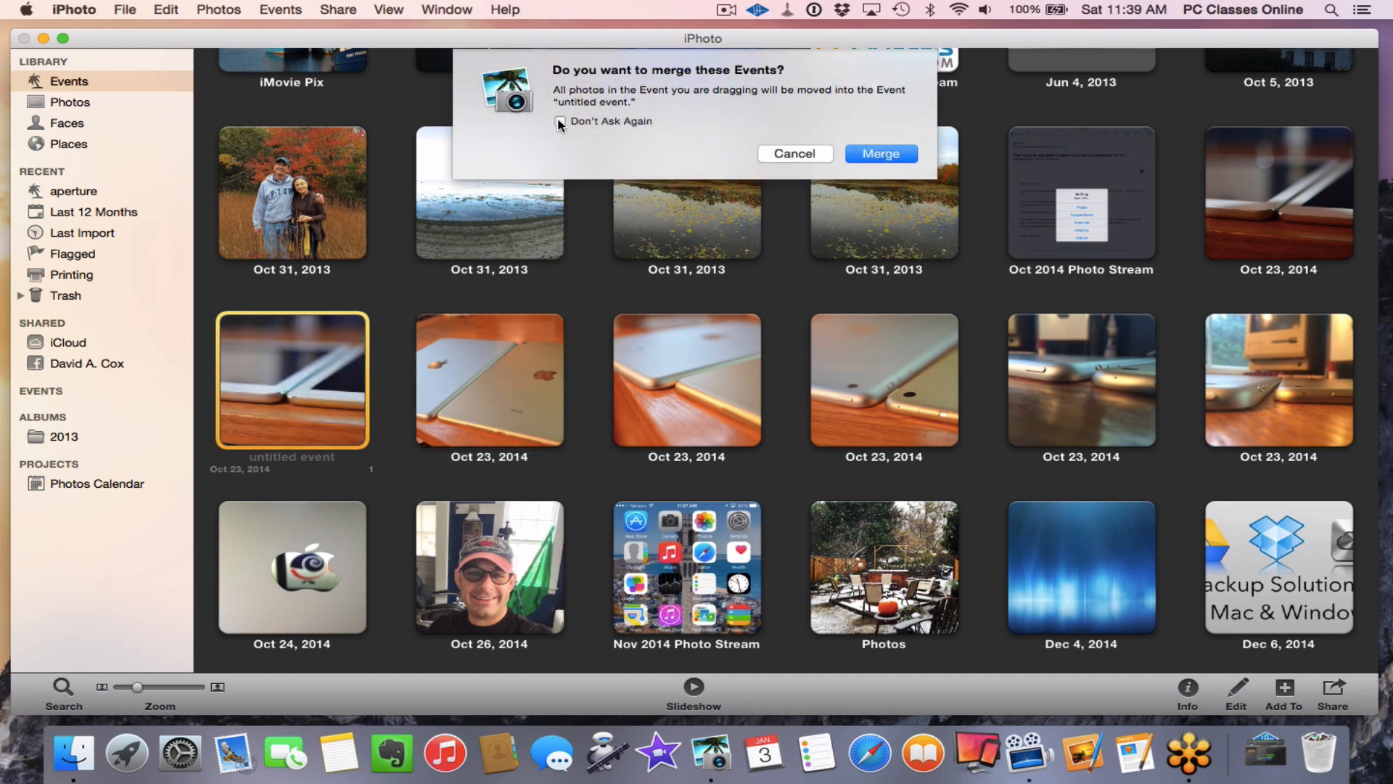
{"action": "left_click", "coordinate": [881, 153]}
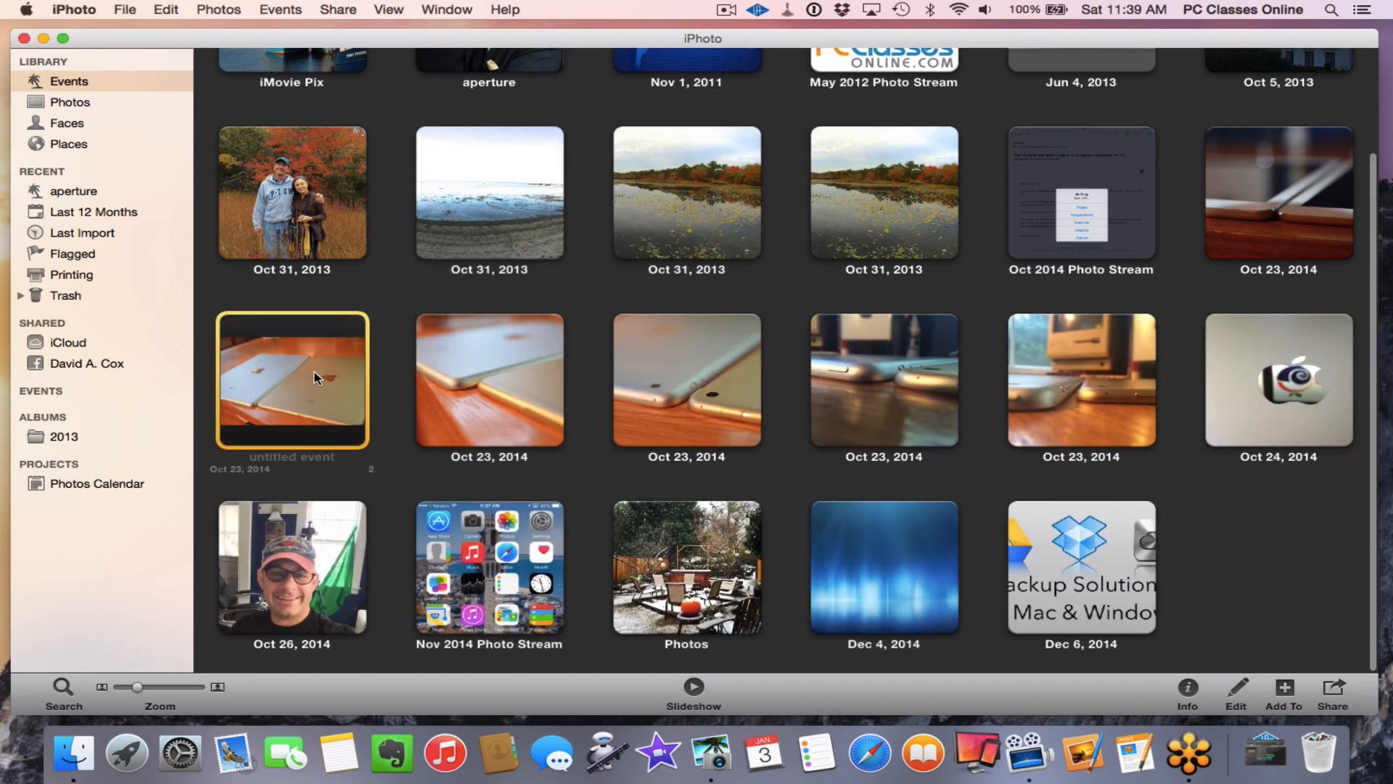
{"action": "left_click_drag", "start_coordinate": [513, 368], "coordinate": [490, 360]}
{"action": "left_click_drag", "start_coordinate": [303, 377], "coordinate": [495, 368]}
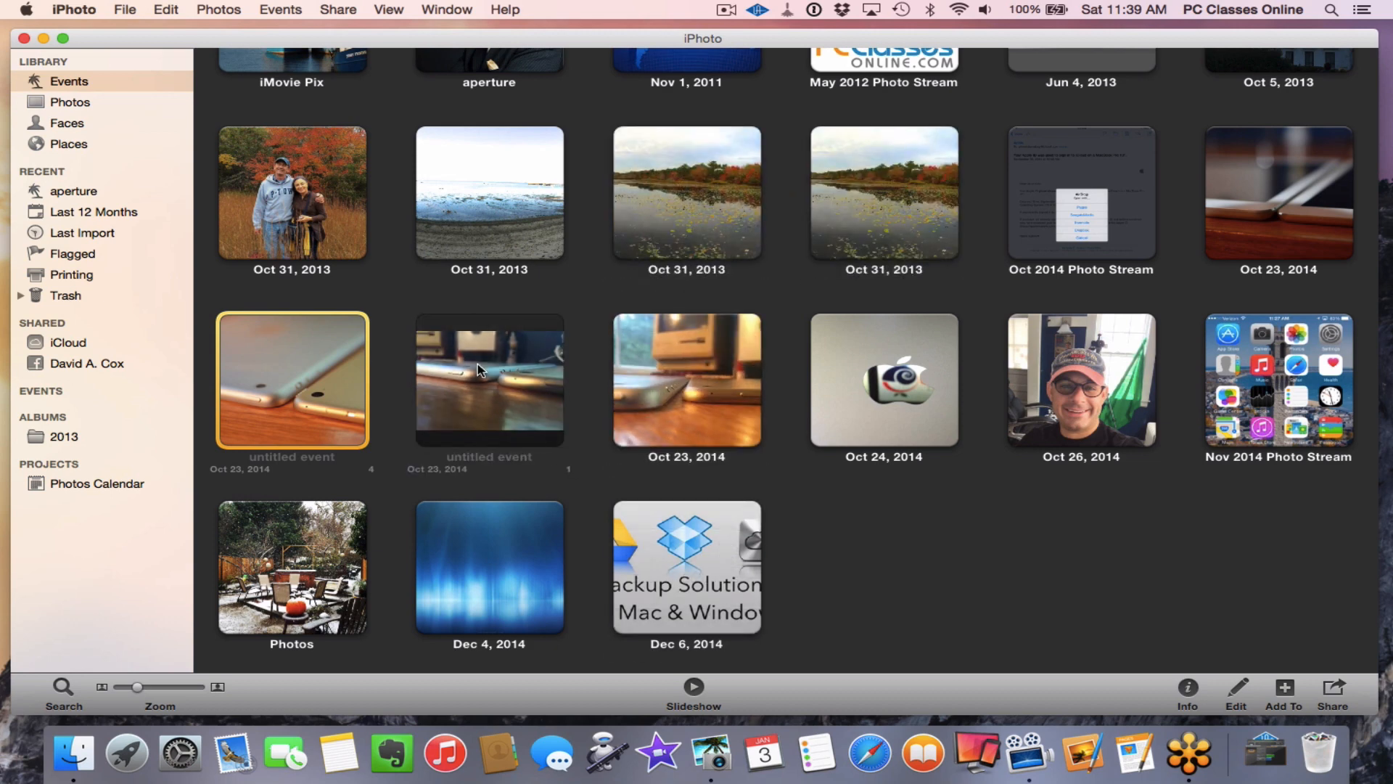
Step: Browse the photo library back to the aperture event, review the unnamed faces with Find Faces, and return to the Faces board
{"action": "left_click", "coordinate": [82, 121]}
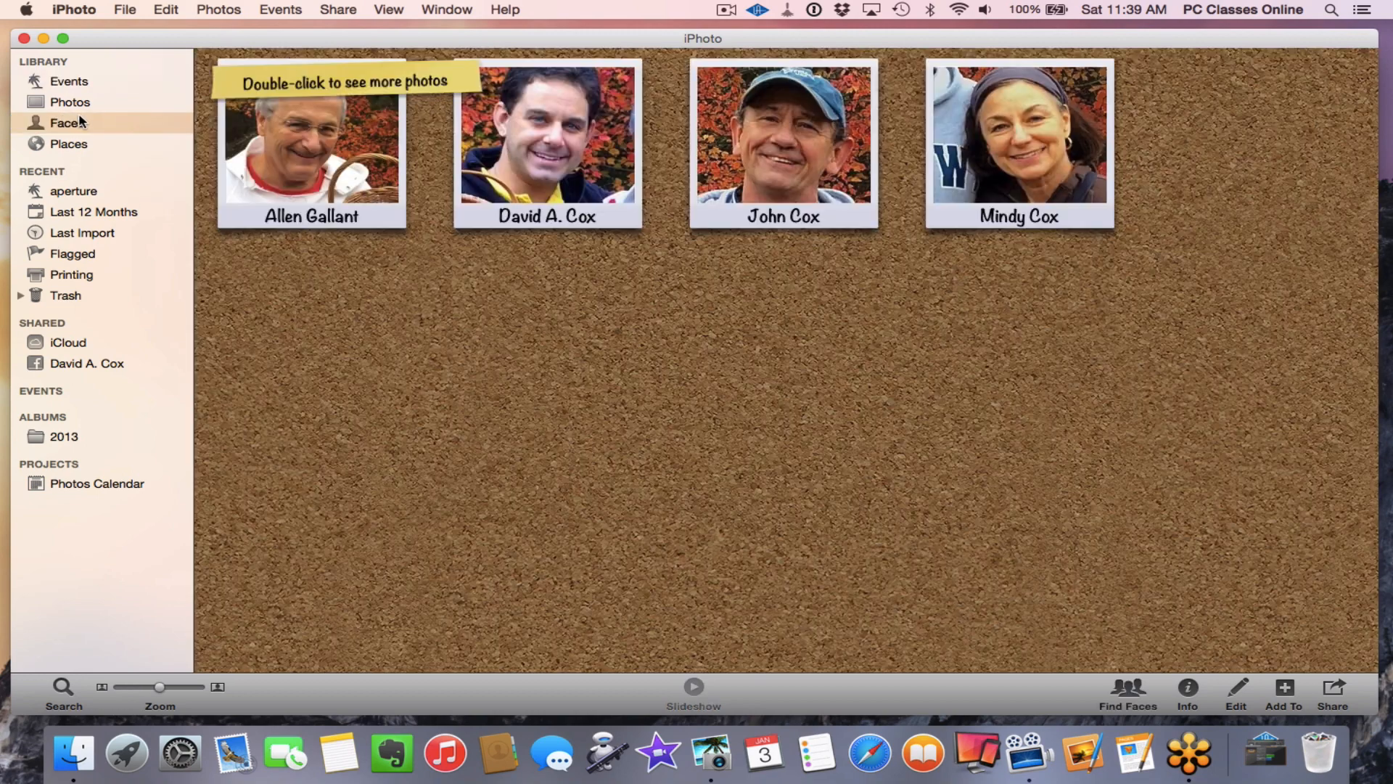
{"action": "left_click", "coordinate": [82, 103]}
{"action": "scroll", "coordinate": [593, 401], "scroll_direction": "down", "scroll_amount": 5}
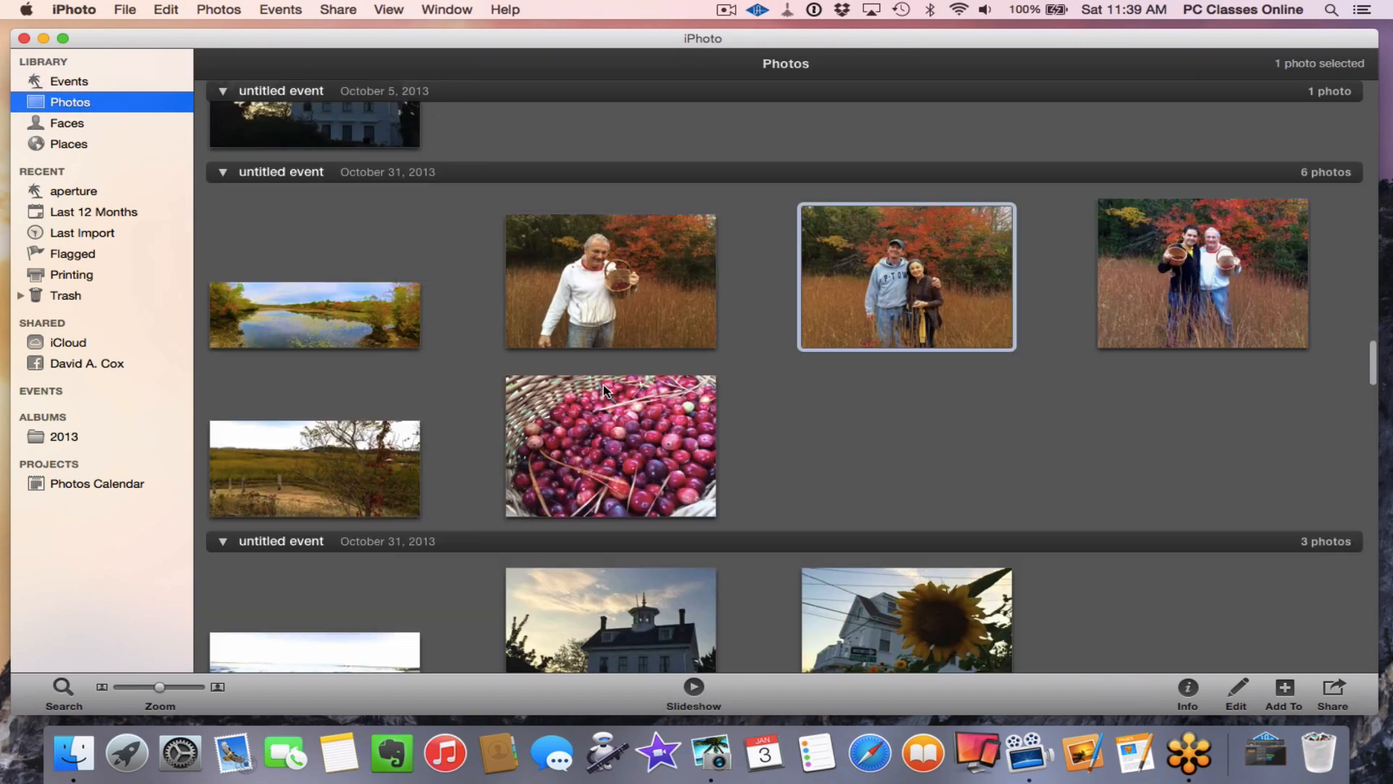
{"action": "scroll", "coordinate": [595, 383], "scroll_direction": "up", "scroll_amount": 15}
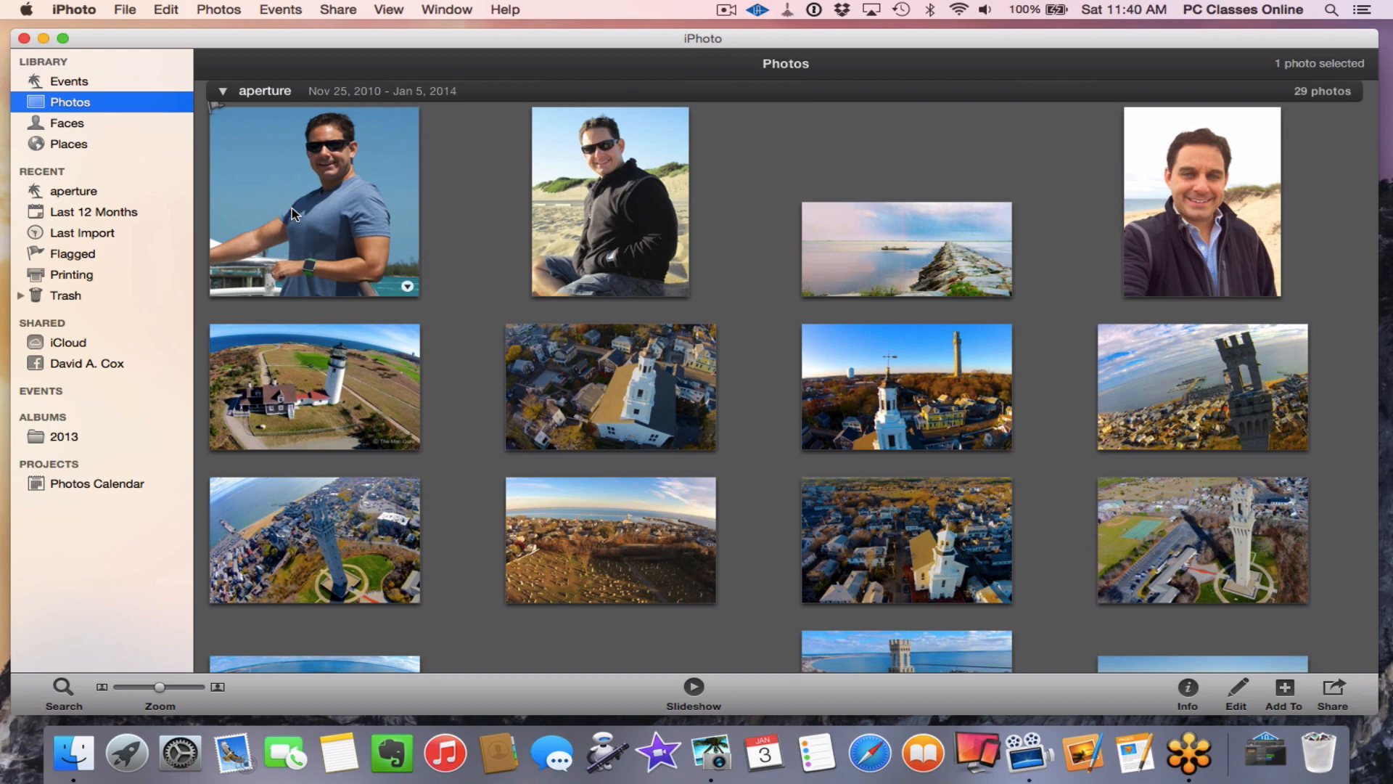
{"action": "left_click", "coordinate": [112, 123]}
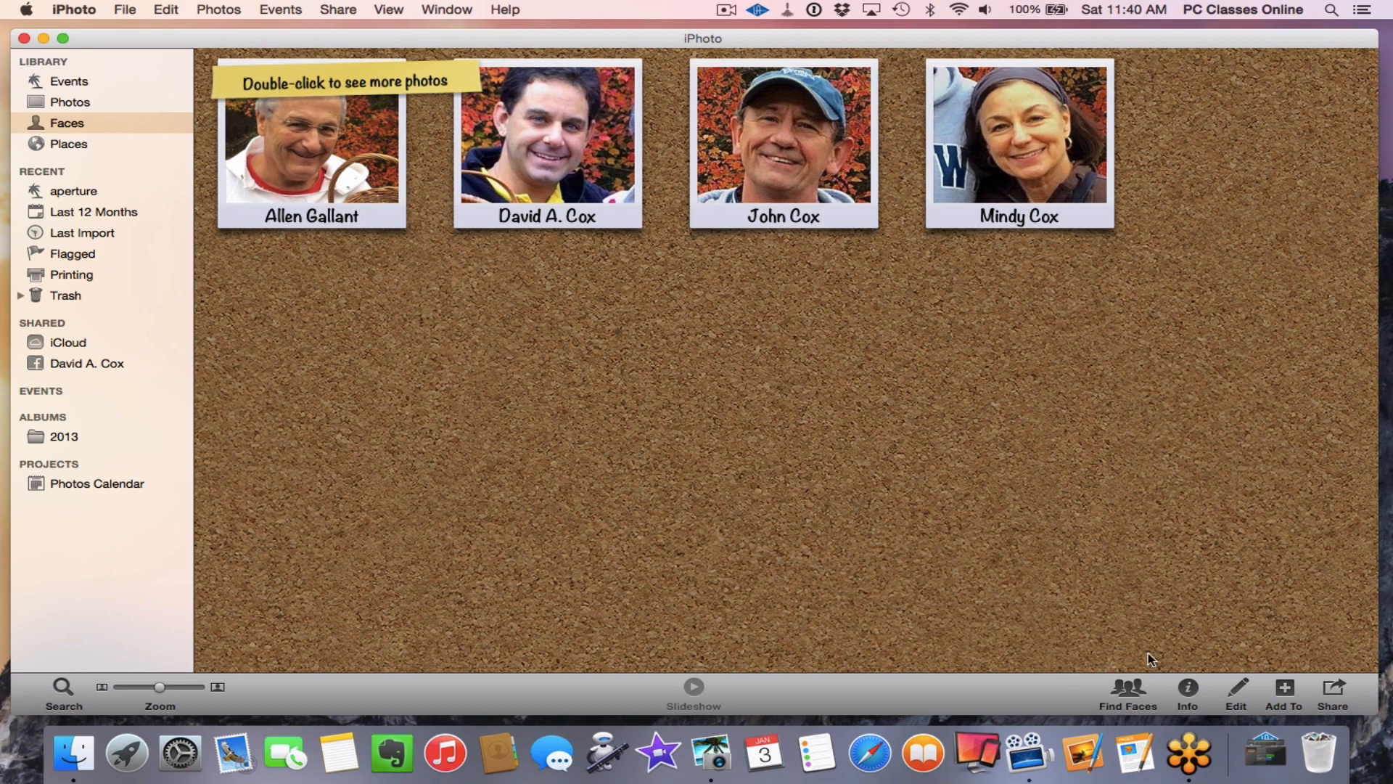
{"action": "left_click", "coordinate": [1129, 690]}
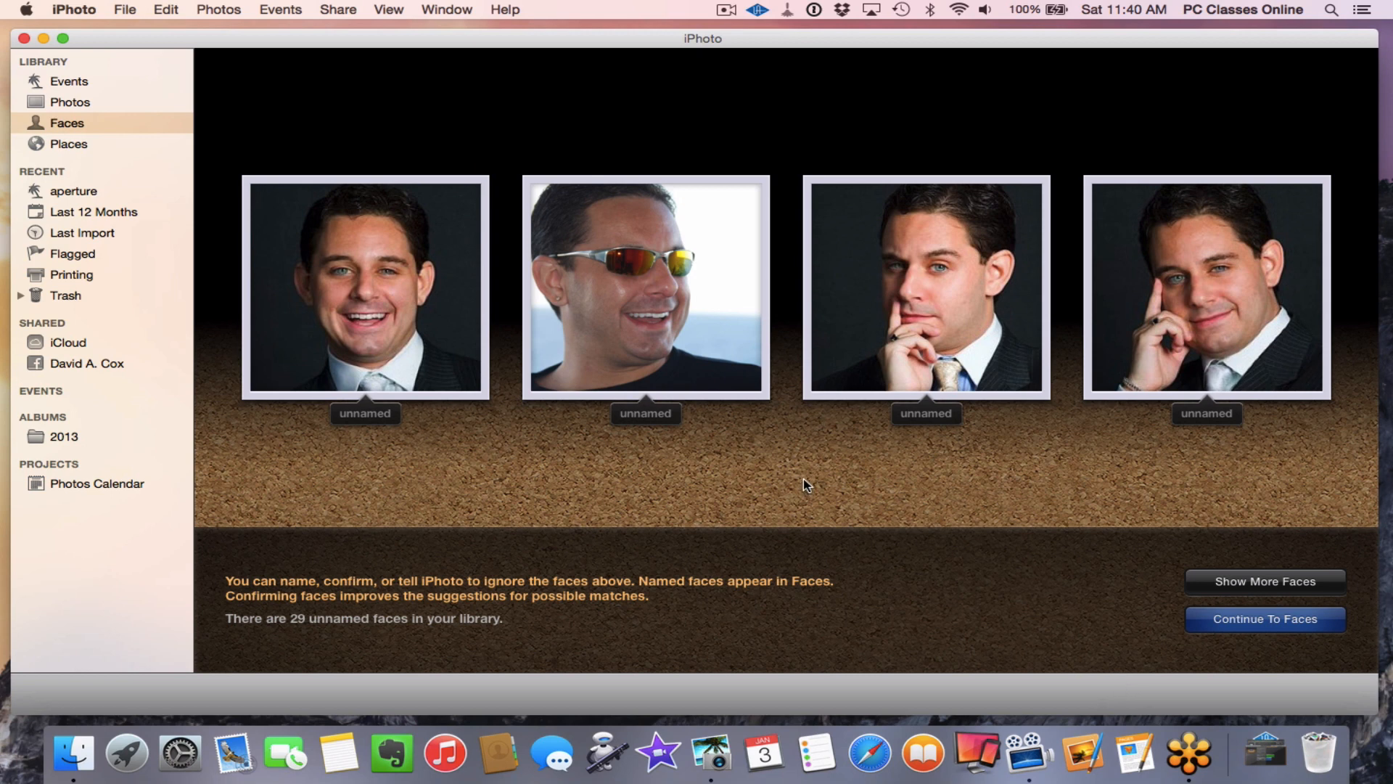
{"action": "mouse_move", "coordinate": [898, 210]}
{"action": "left_click", "coordinate": [1234, 619]}
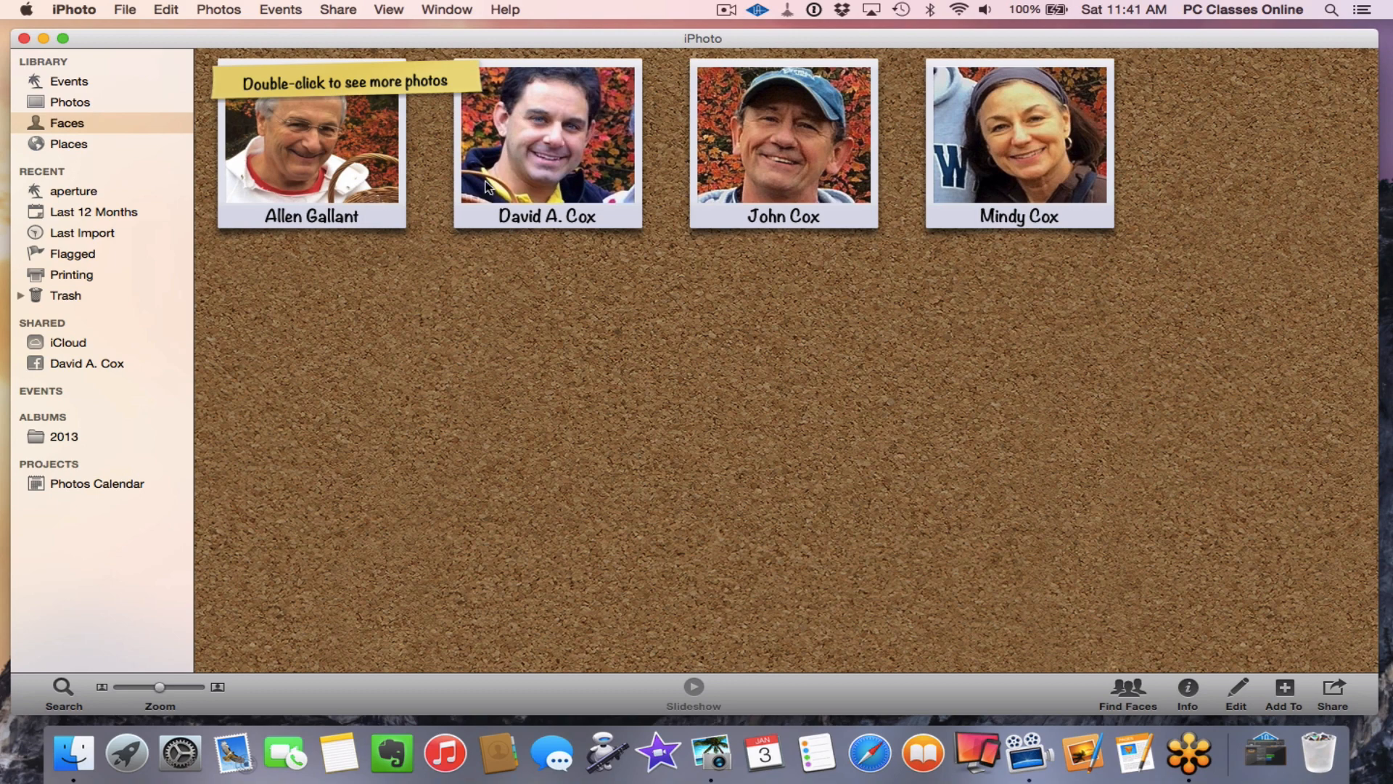
Step: View the photos assigned to the second person on the Faces board and return to all faces
{"action": "left_click", "coordinate": [127, 119]}
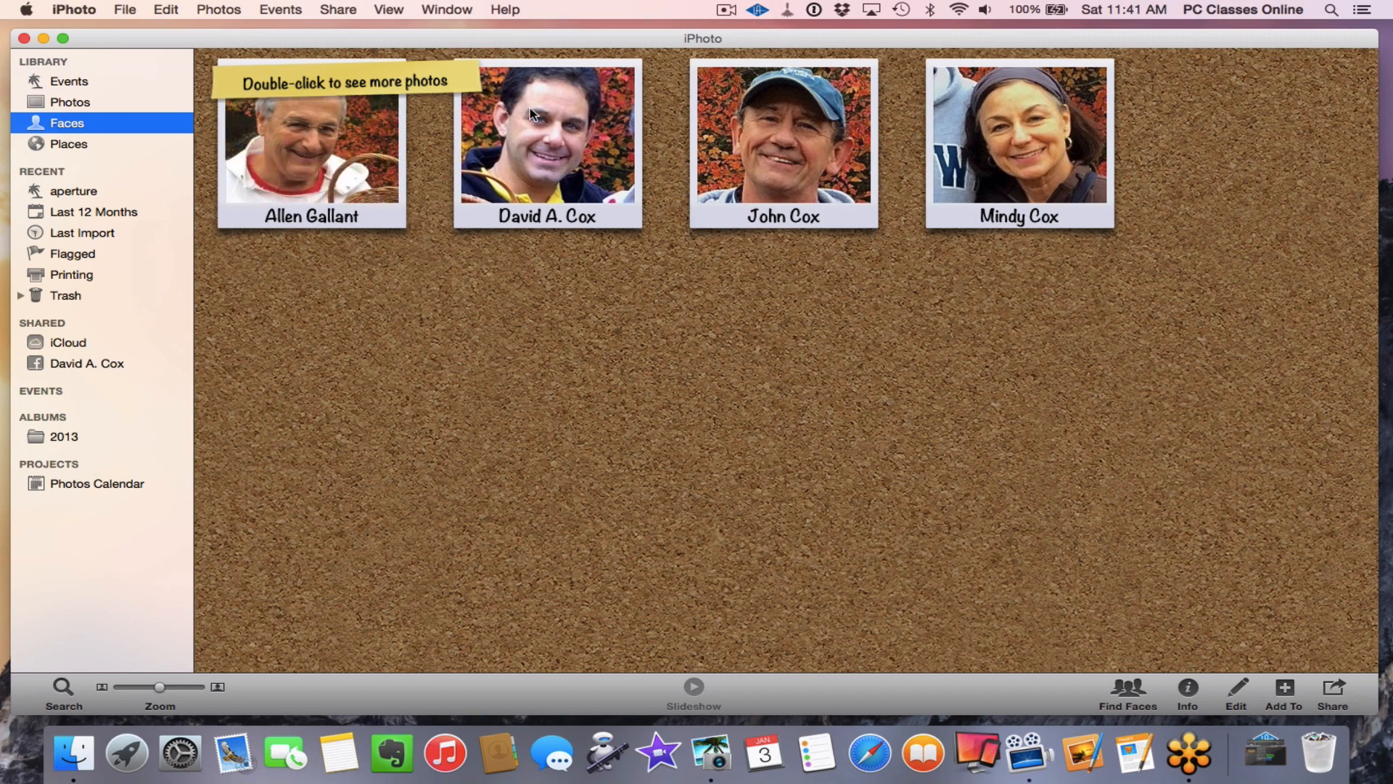
{"action": "double_click", "coordinate": [548, 123]}
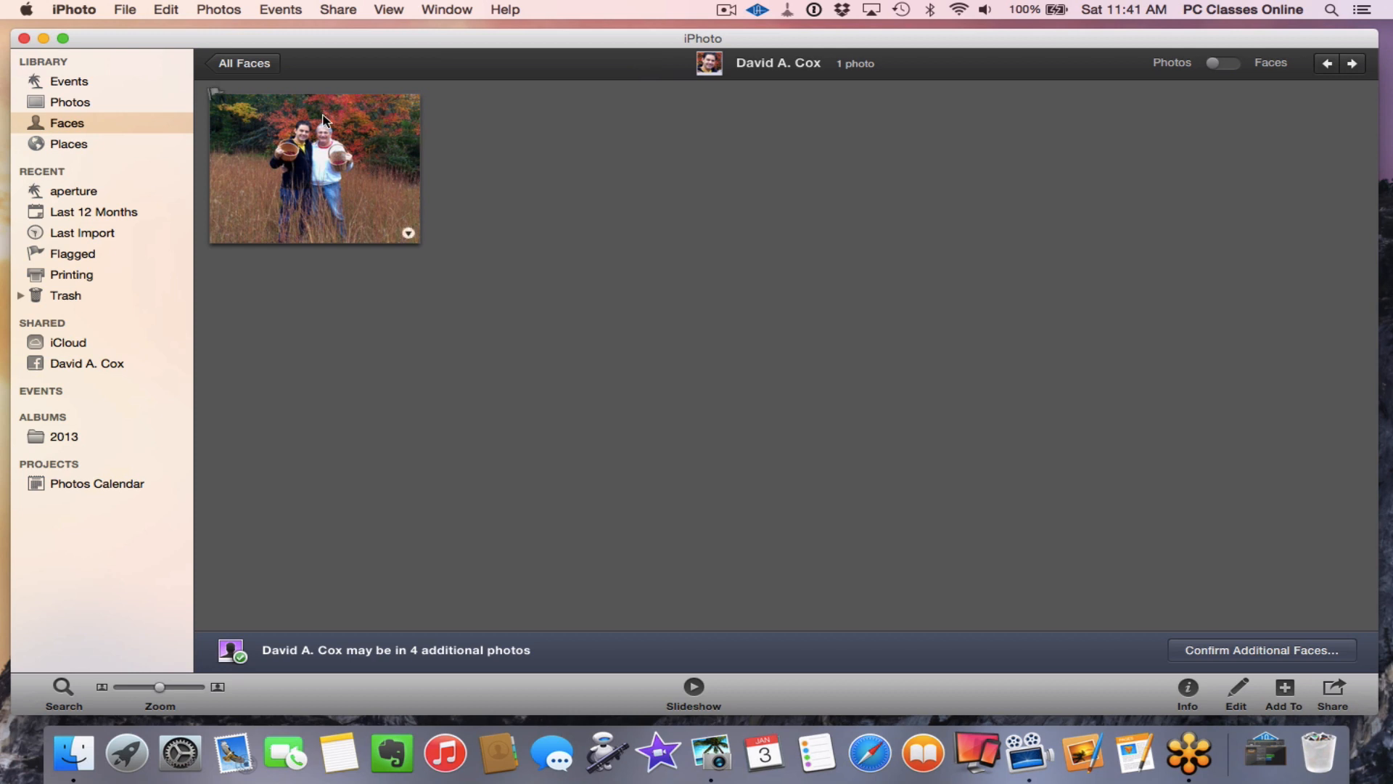
{"action": "left_click", "coordinate": [236, 64]}
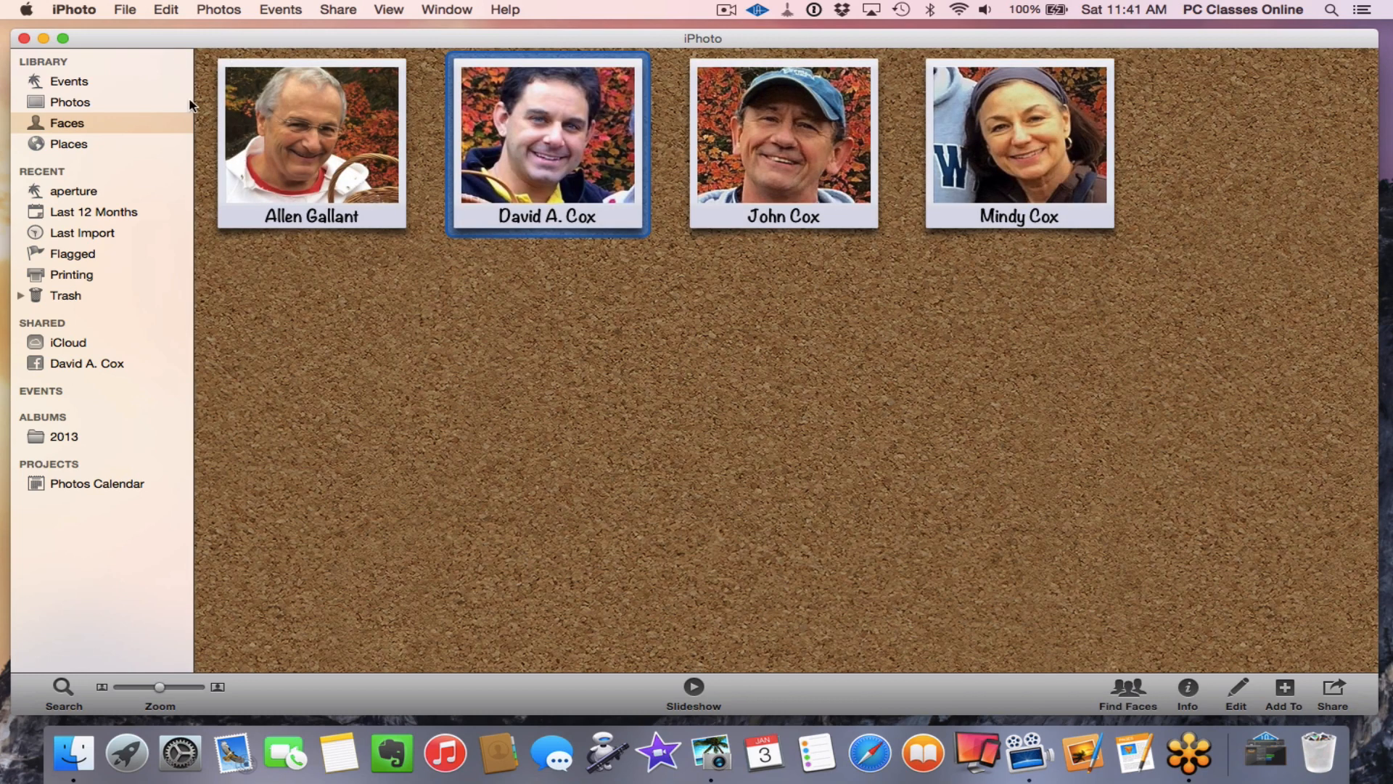
Step: View the Cape Cod National Seashore photos from their pin on the Places map of Provincetown, and return to the map
{"action": "left_click", "coordinate": [78, 145]}
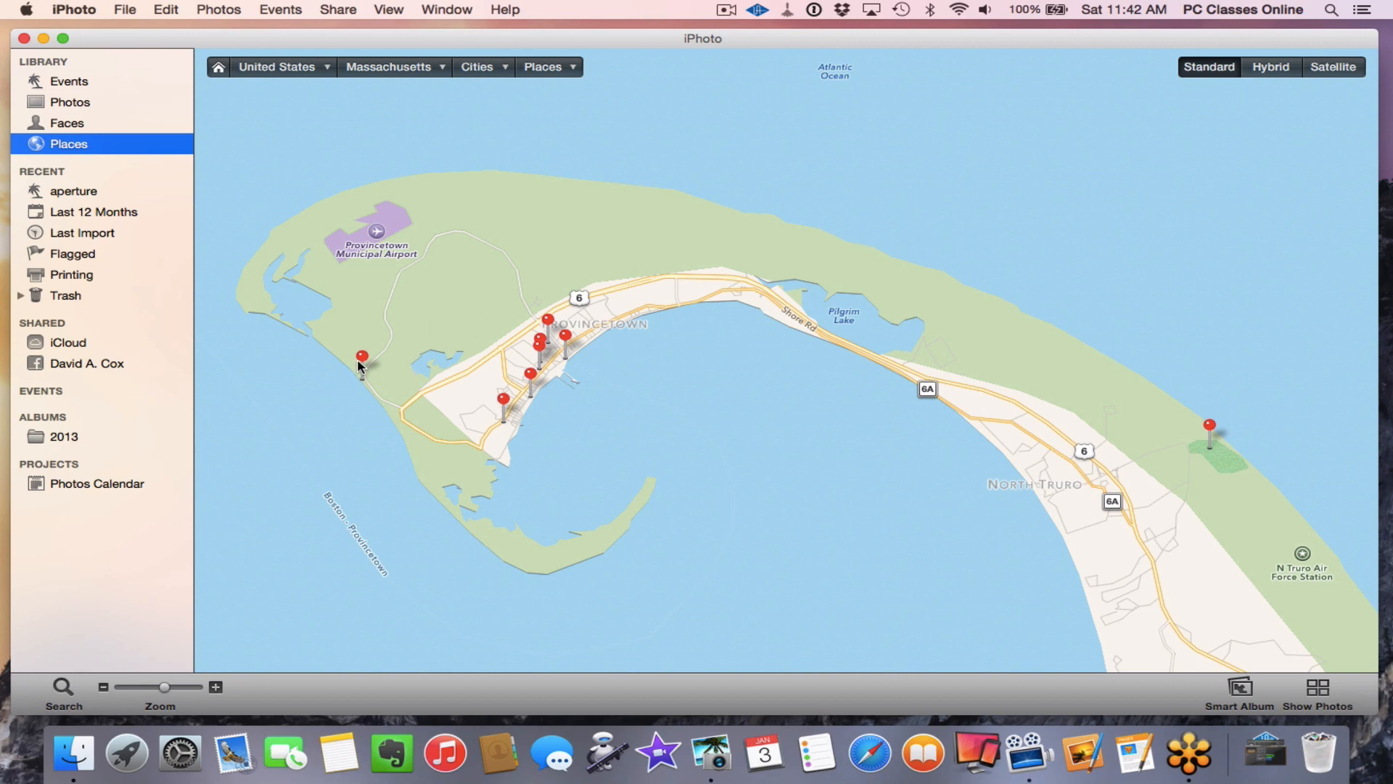
{"action": "scroll", "coordinate": [363, 359], "scroll_direction": "up", "scroll_amount": 2}
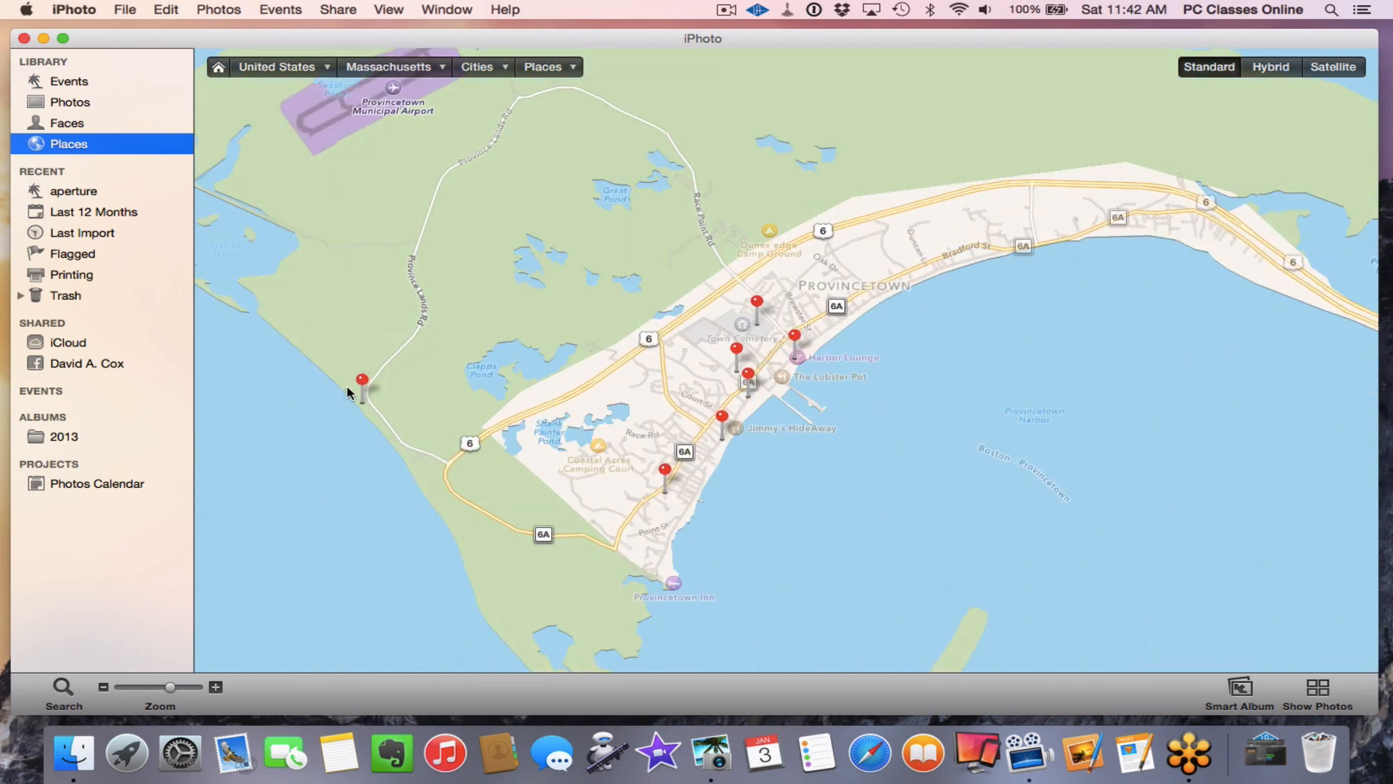
{"action": "scroll", "coordinate": [363, 377], "scroll_direction": "up", "scroll_amount": 2}
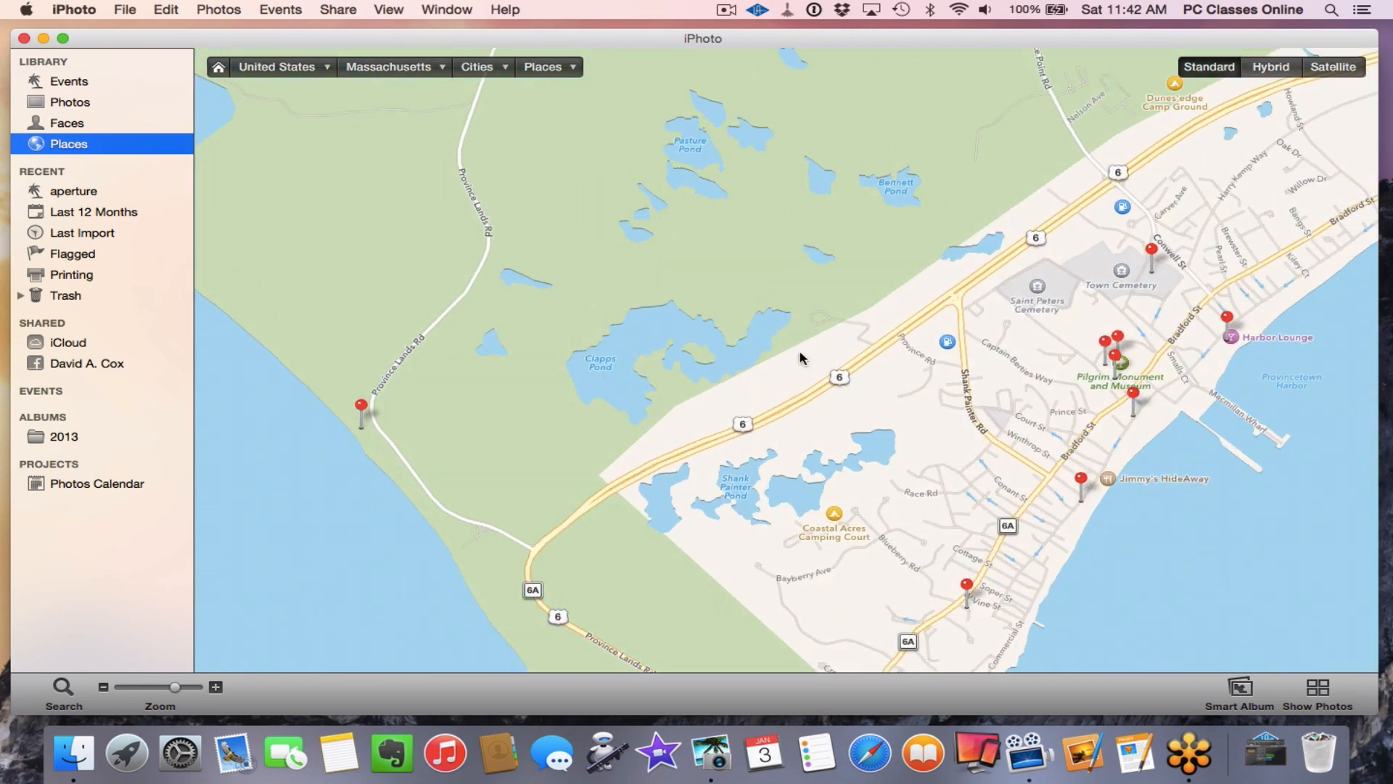
{"action": "scroll", "coordinate": [934, 306], "scroll_direction": "right", "scroll_amount": 5}
{"action": "mouse_move", "coordinate": [921, 316]}
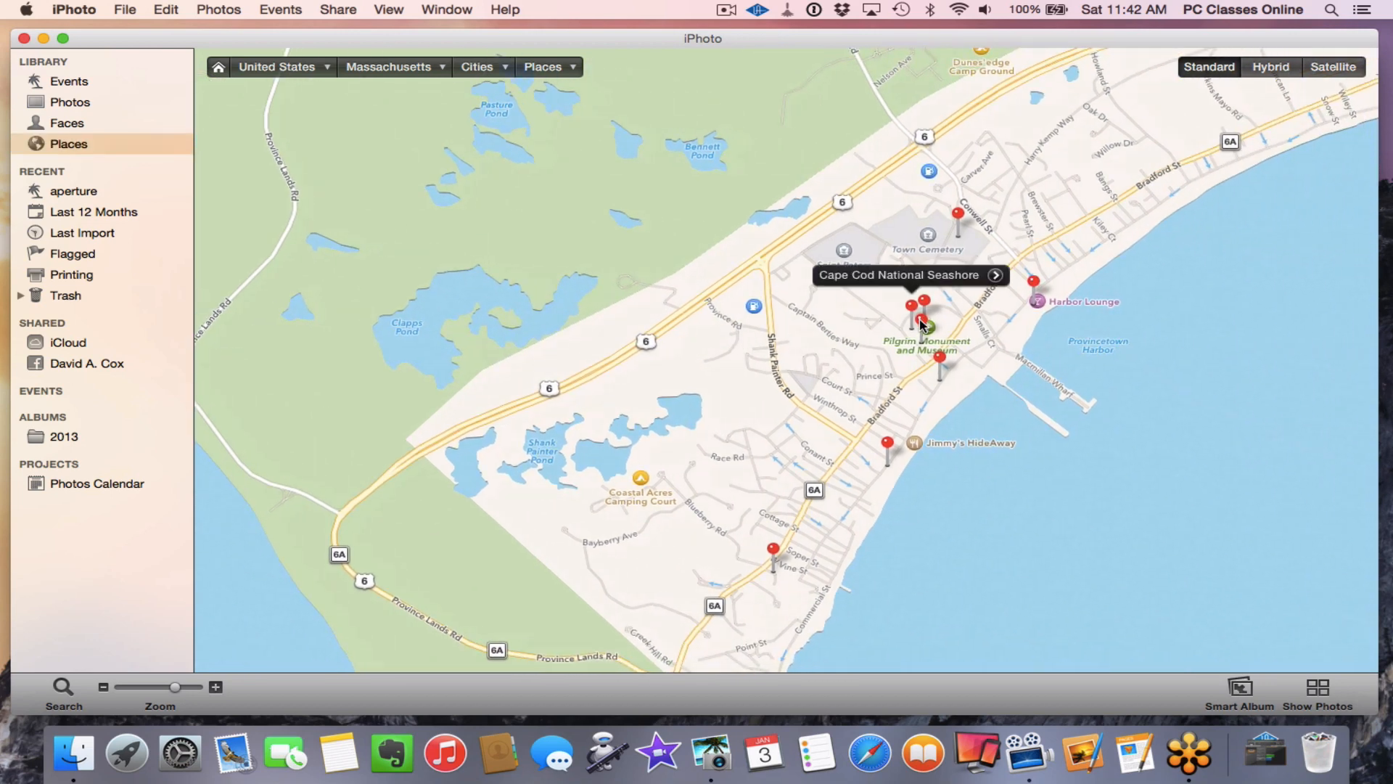
{"action": "left_click", "coordinate": [996, 276]}
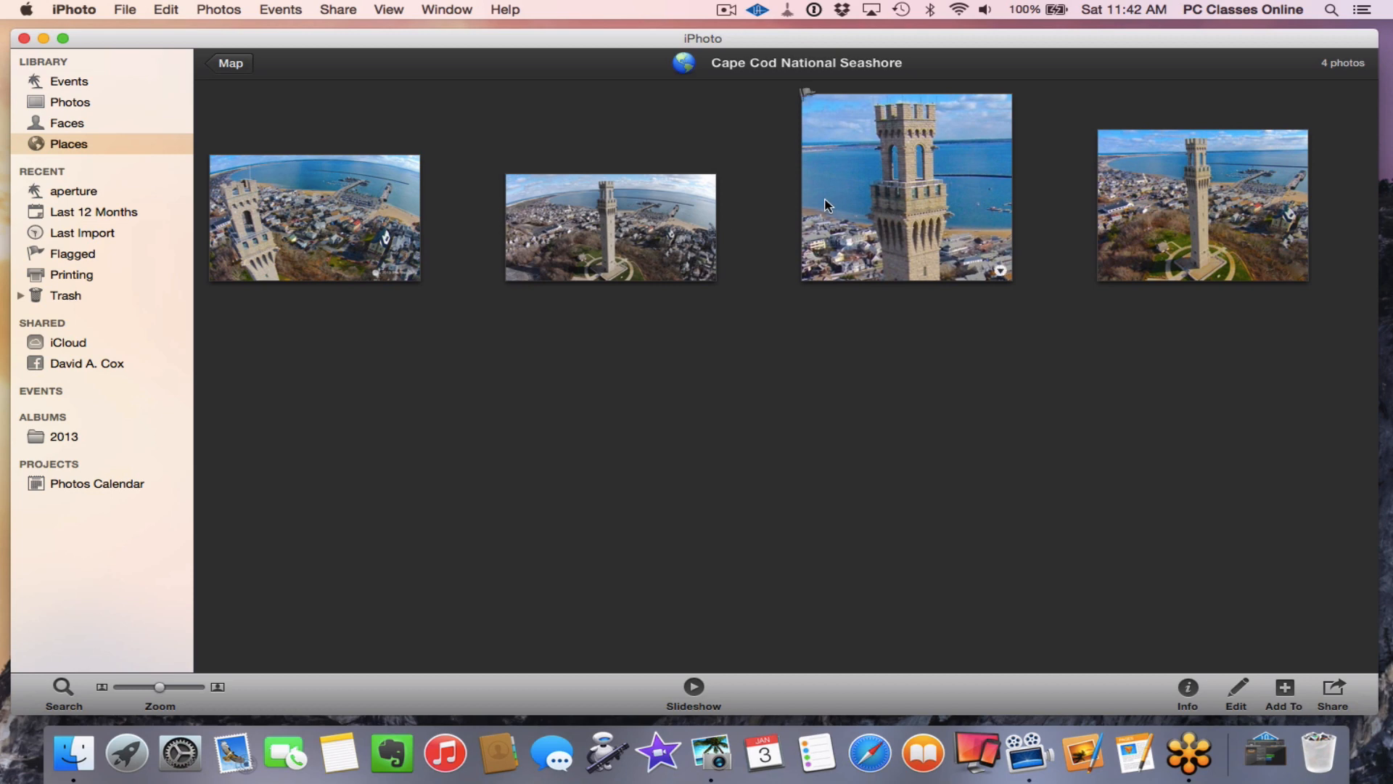
{"action": "left_click", "coordinate": [227, 64]}
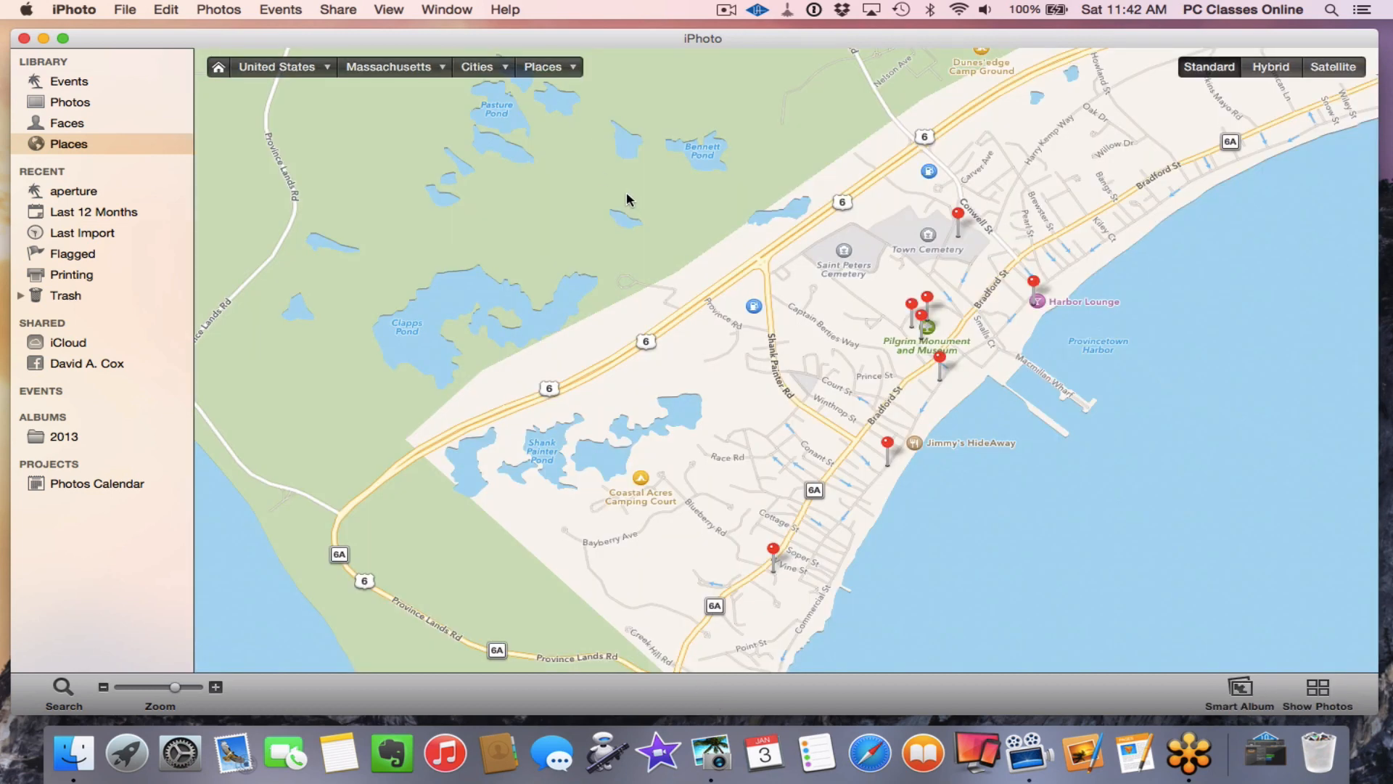
{"action": "scroll", "coordinate": [625, 191], "scroll_direction": "down", "scroll_amount": 5}
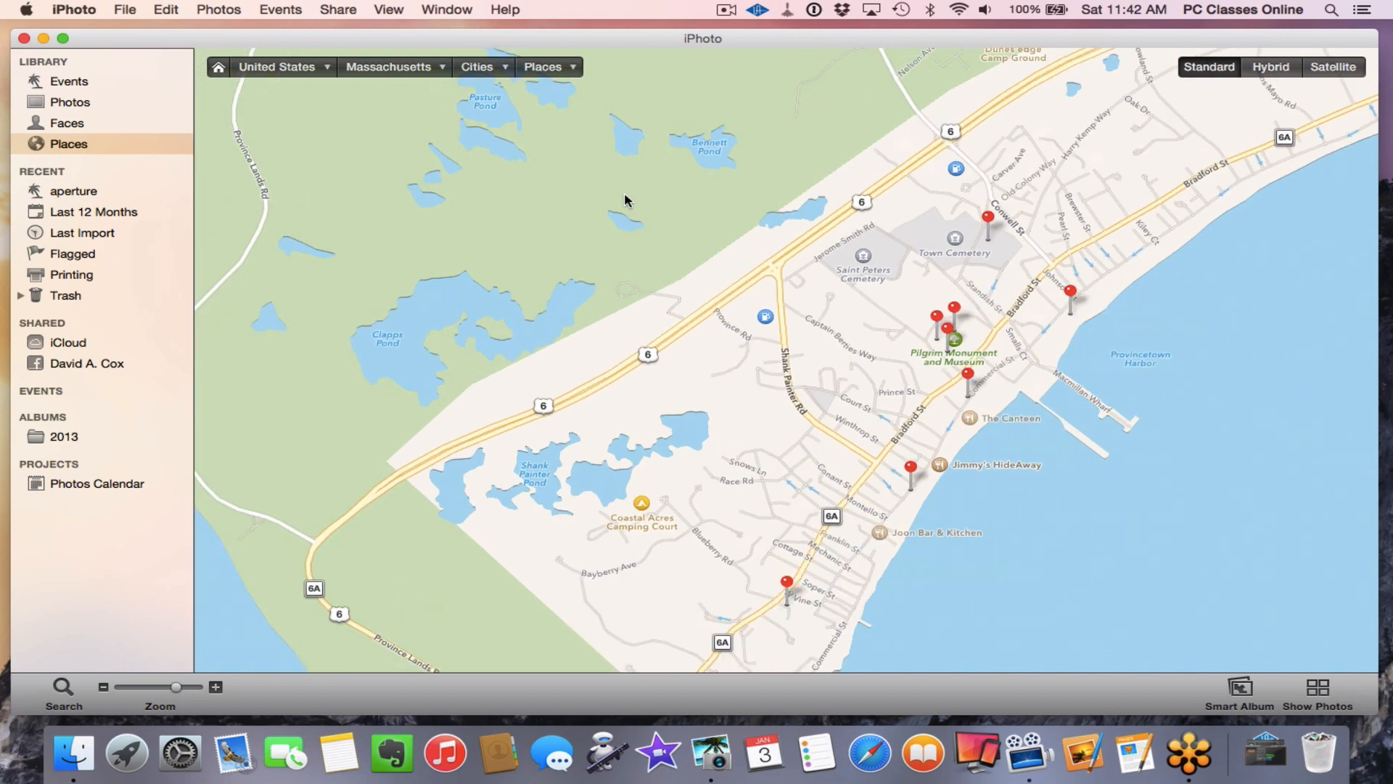
{"action": "scroll", "coordinate": [624, 194], "scroll_direction": "down", "scroll_amount": 2}
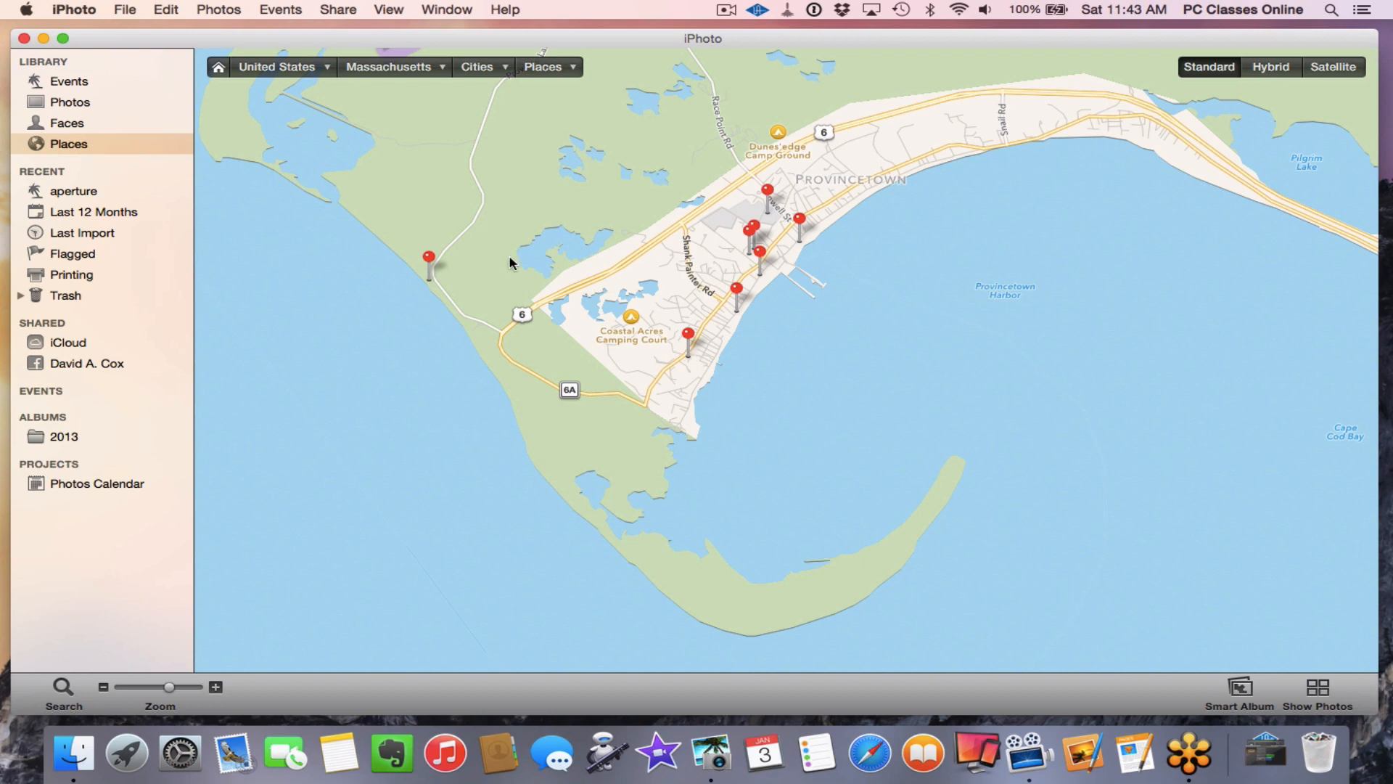
Step: Look through the Last 12 Months, Last Import and Flagged collections
{"action": "left_click", "coordinate": [116, 211]}
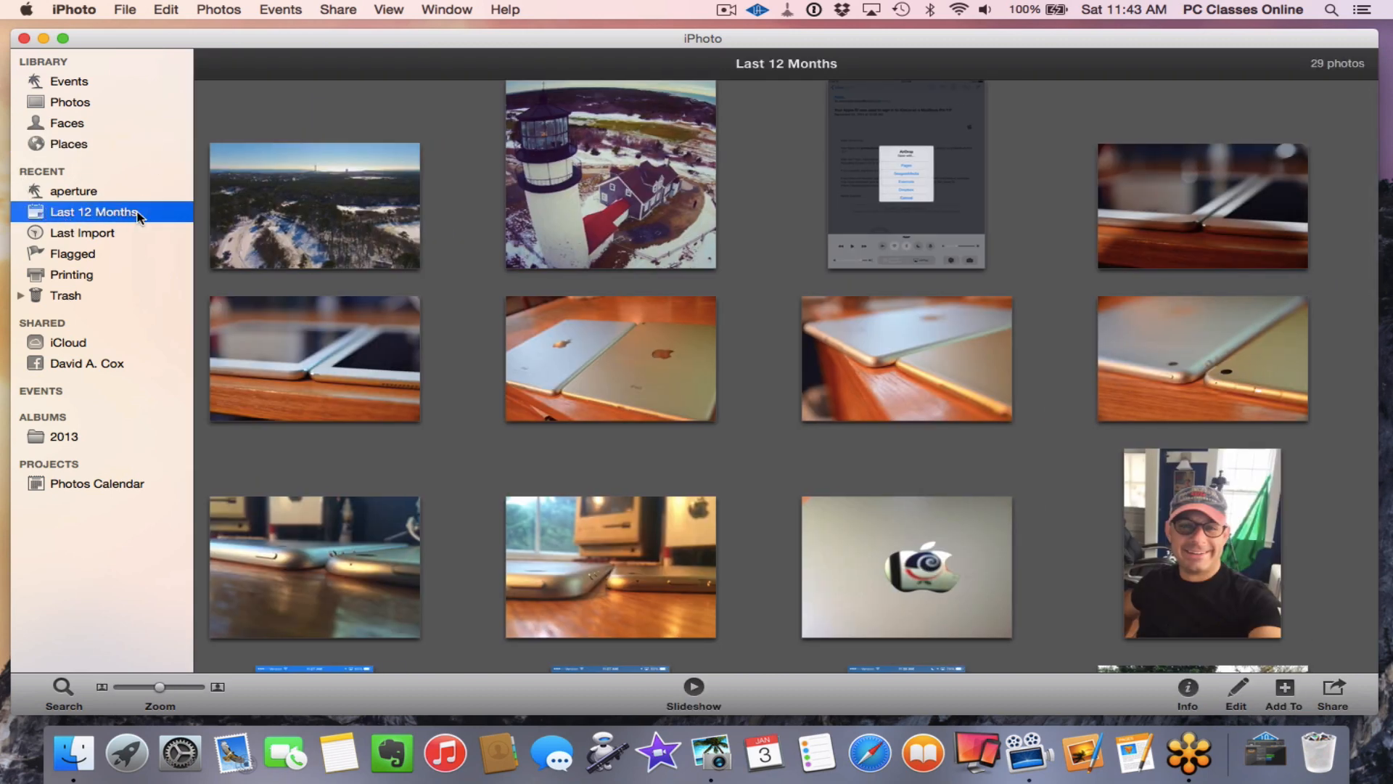
{"action": "left_click", "coordinate": [104, 235]}
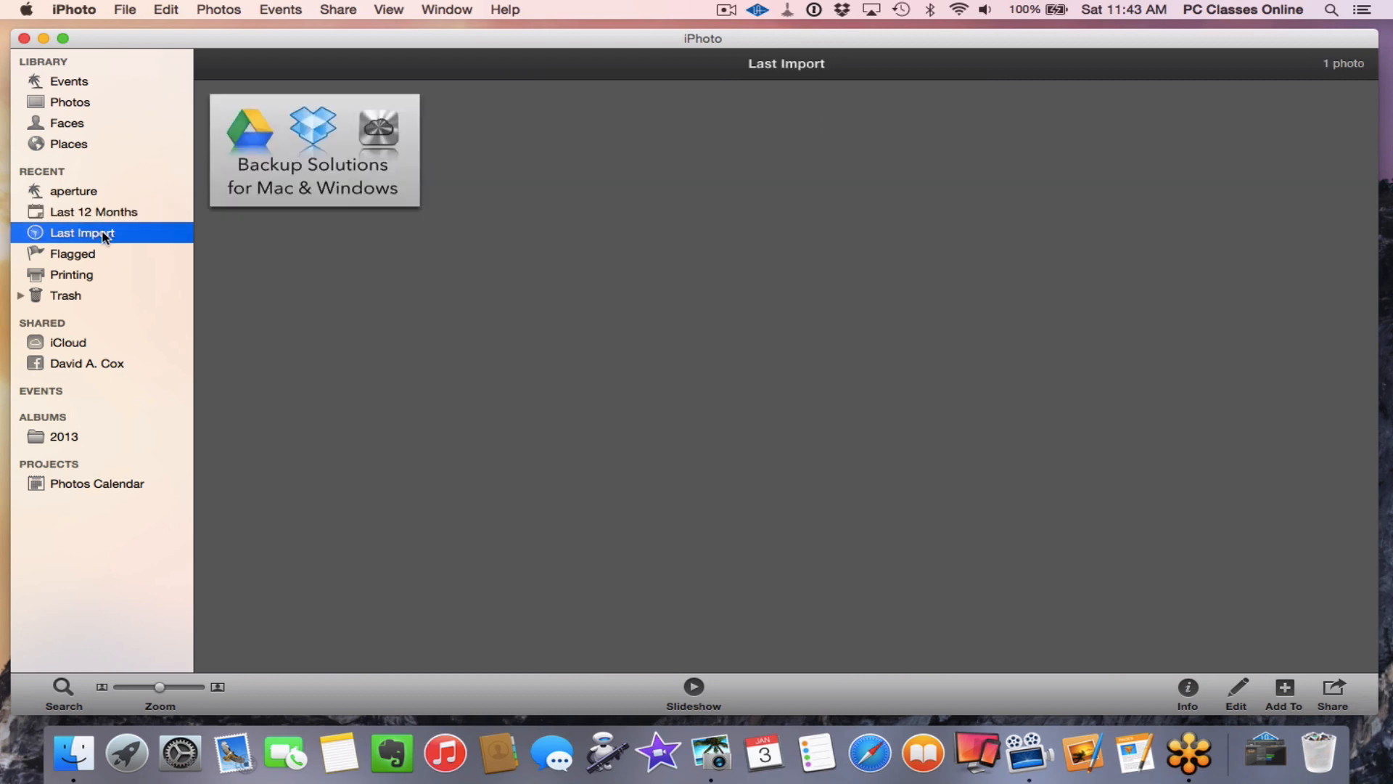
{"action": "left_click", "coordinate": [88, 255]}
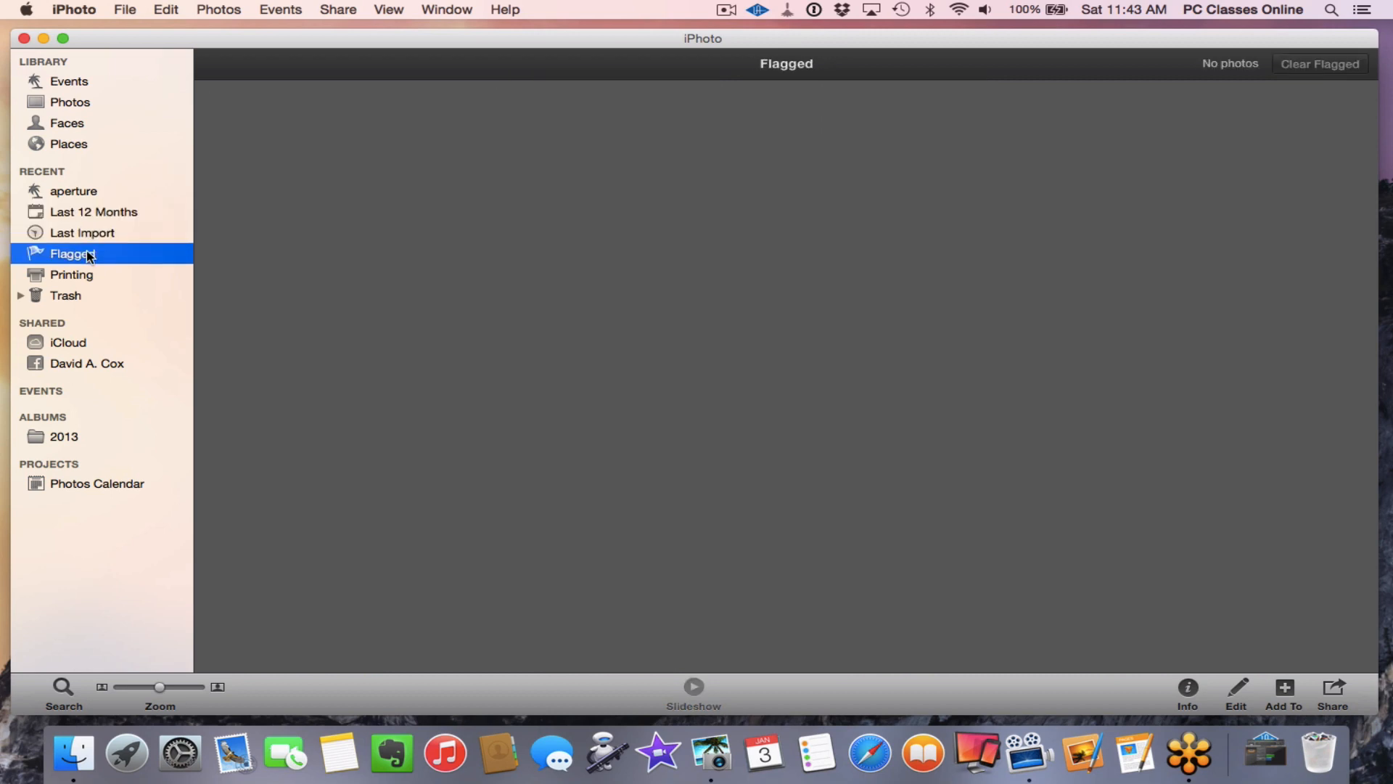
Step: Flag the lighthouse photo in the aperture event and the three aerial photos that follow it
{"action": "left_click", "coordinate": [87, 107]}
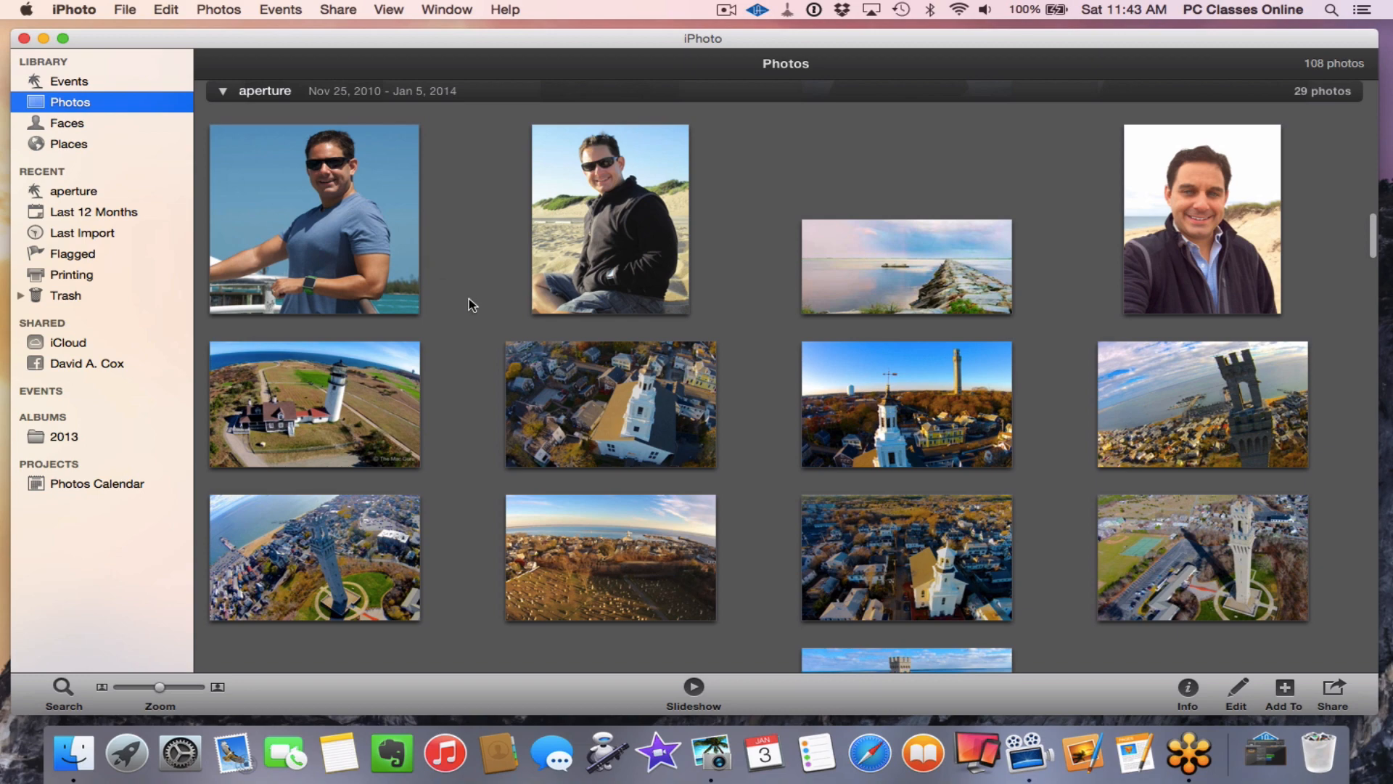
{"action": "scroll", "coordinate": [469, 298], "scroll_direction": "down", "scroll_amount": 5}
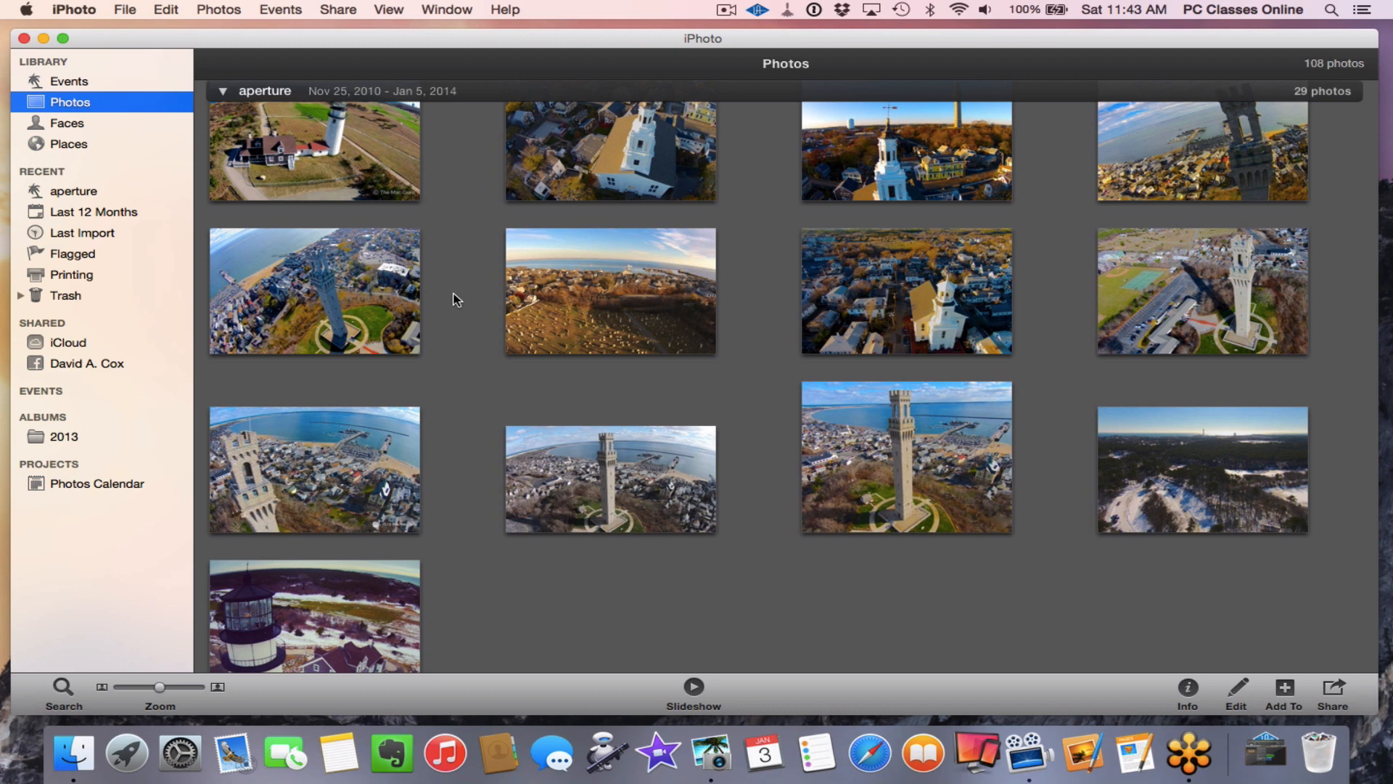
{"action": "double_click", "coordinate": [326, 144]}
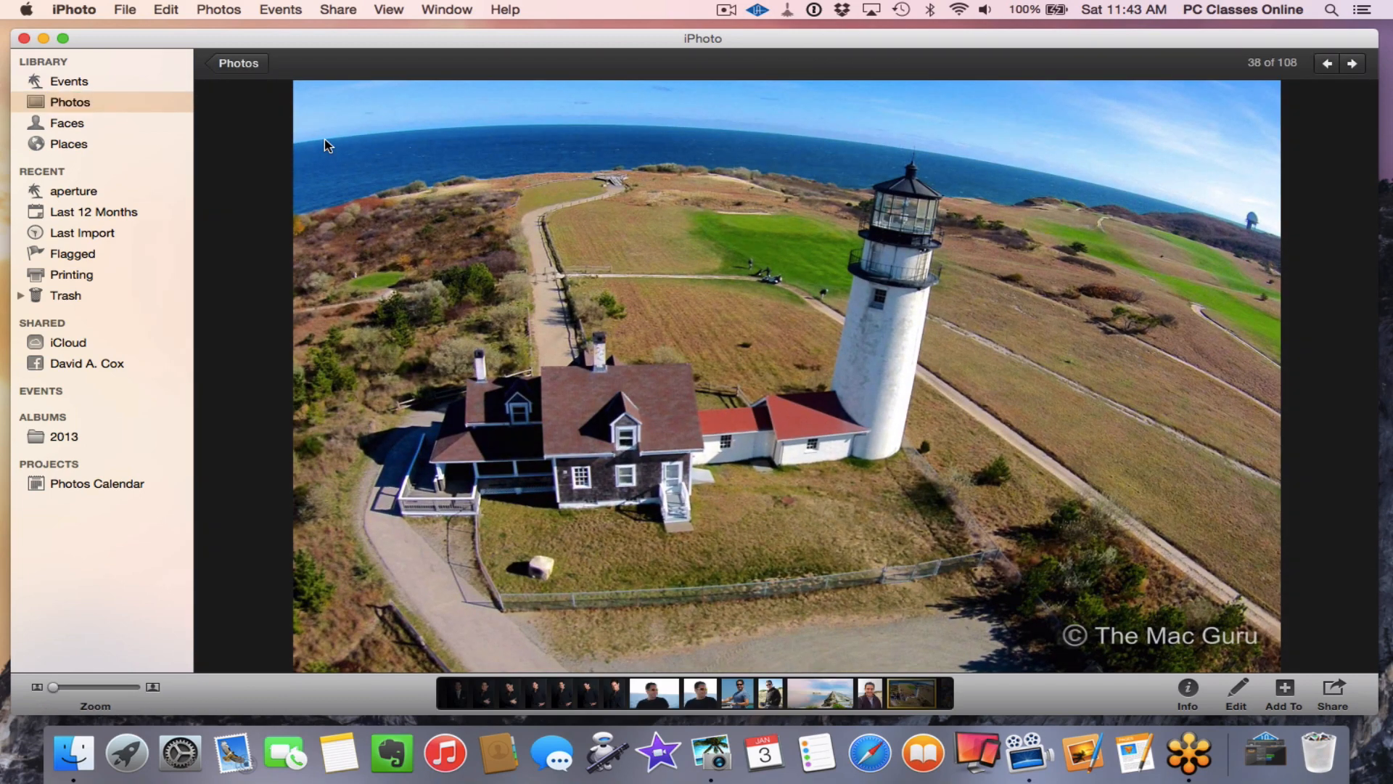
{"action": "key", "text": "super+period"}
{"action": "left_click", "coordinate": [312, 98]}
{"action": "key", "text": "Right"}
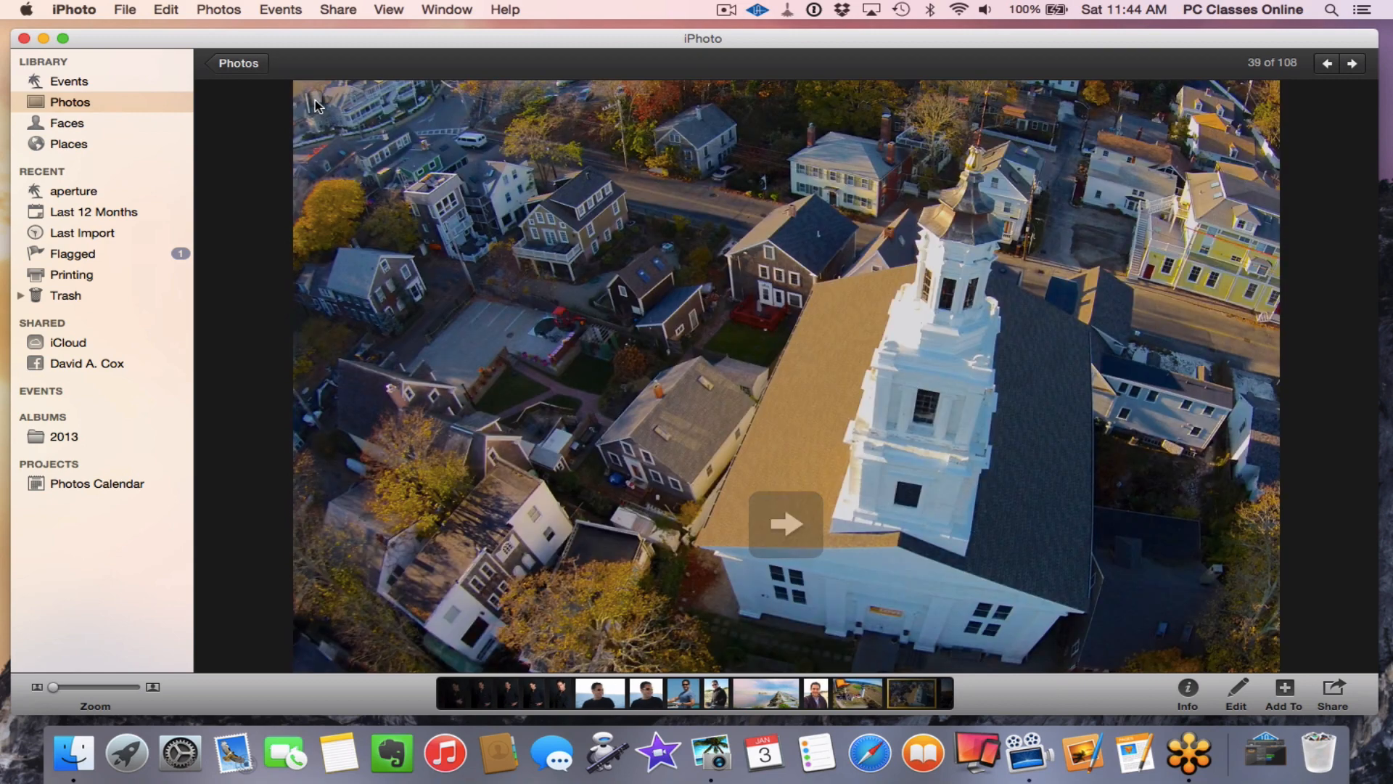
{"action": "key", "text": "super+period"}
{"action": "key", "text": "Right"}
{"action": "key", "text": "super+period"}
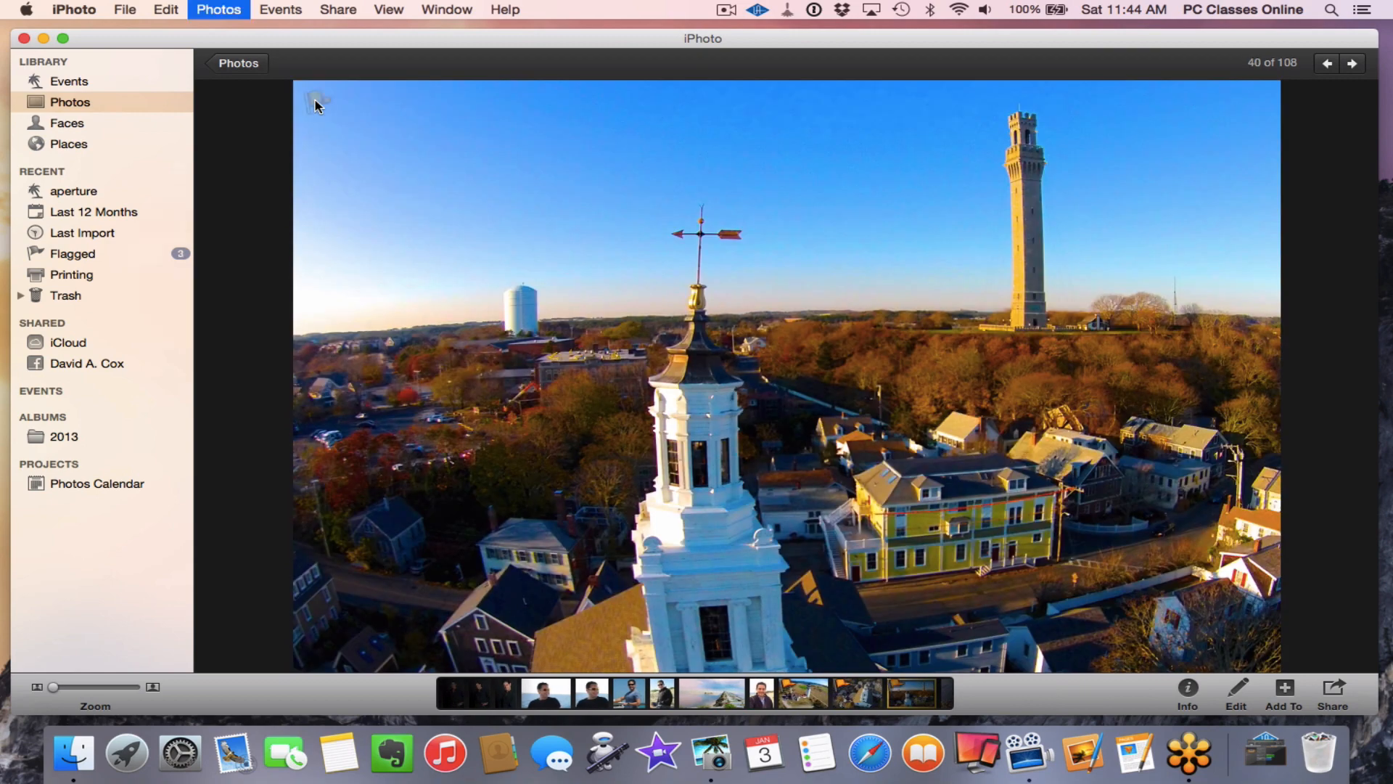
{"action": "key", "text": "Right"}
{"action": "key", "text": "super+period"}
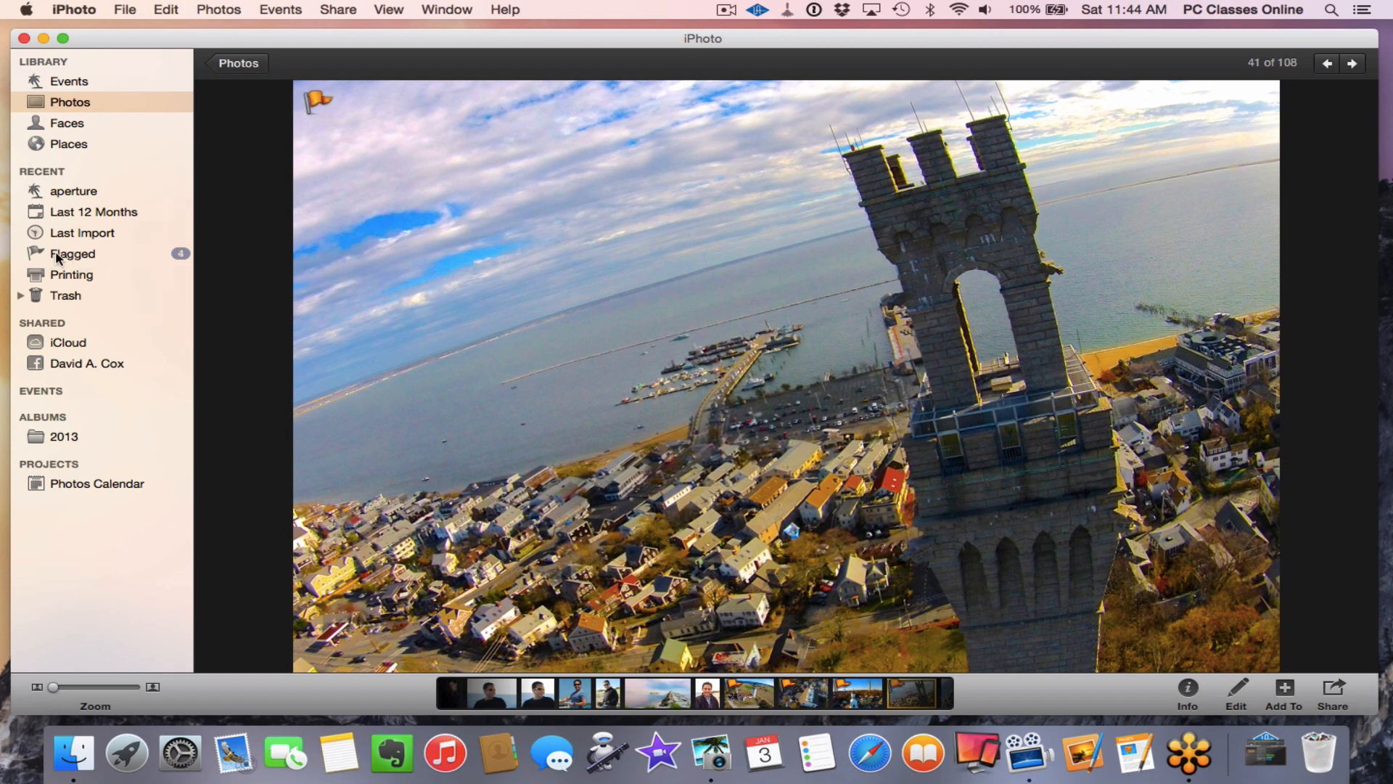
Step: Select all four photos in the Flagged collection and clear their flags
{"action": "left_click", "coordinate": [116, 256]}
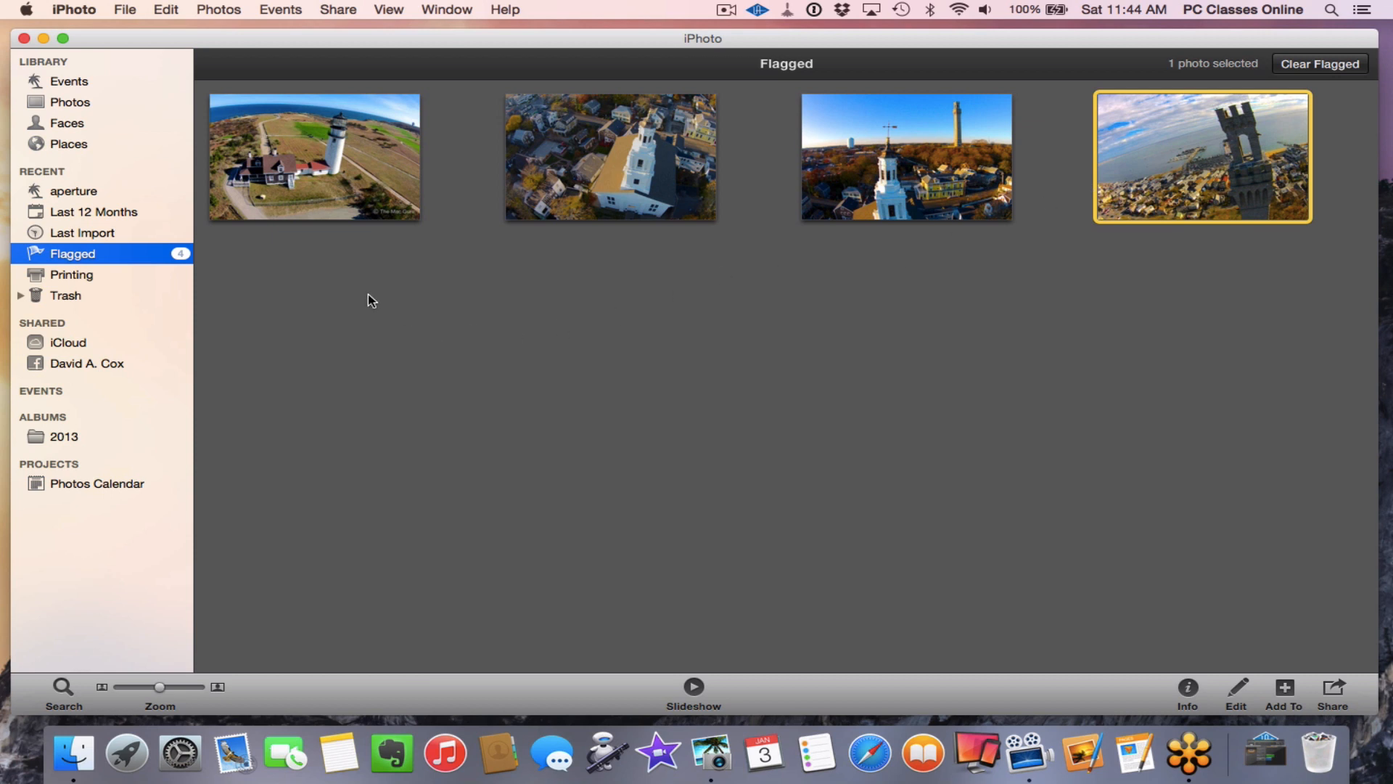
{"action": "left_click_drag", "start_coordinate": [336, 273], "coordinate": [1110, 190]}
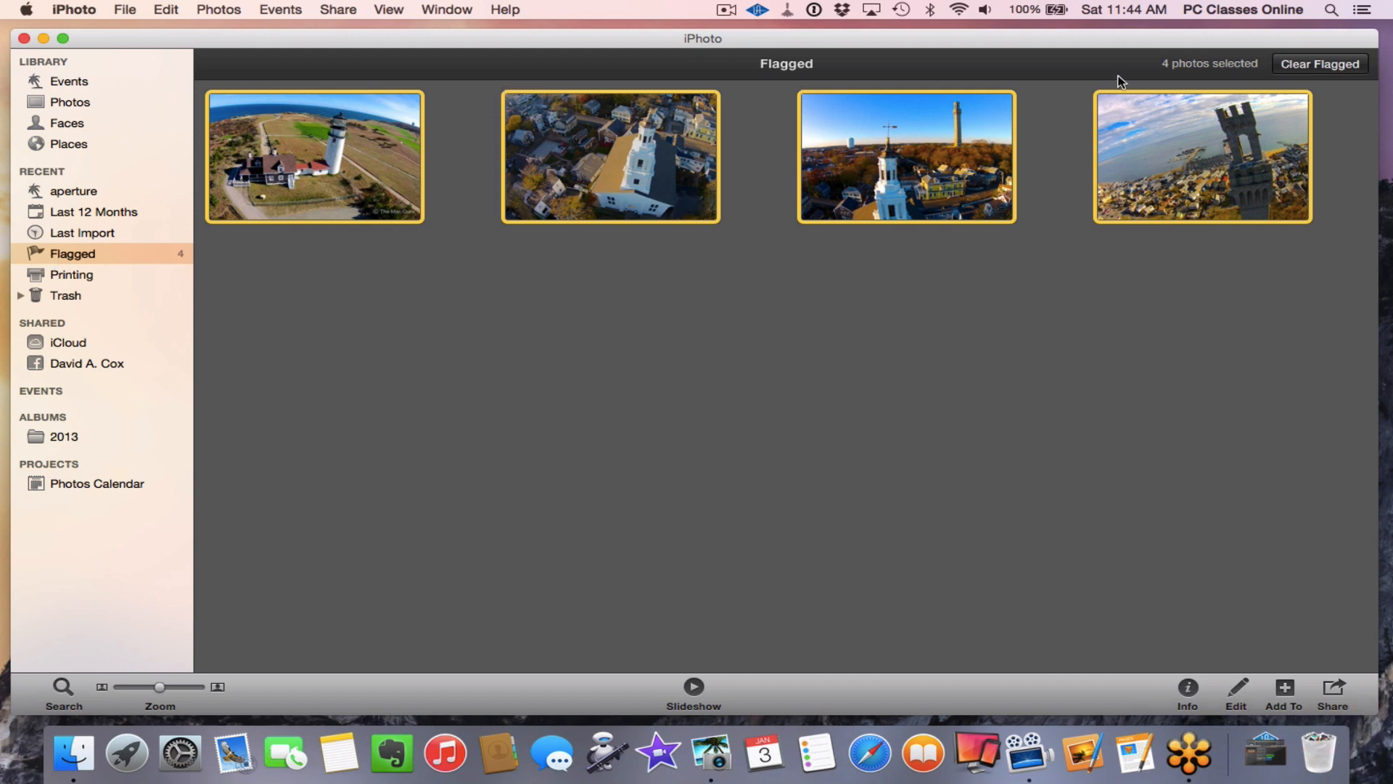
{"action": "left_click", "coordinate": [1304, 66]}
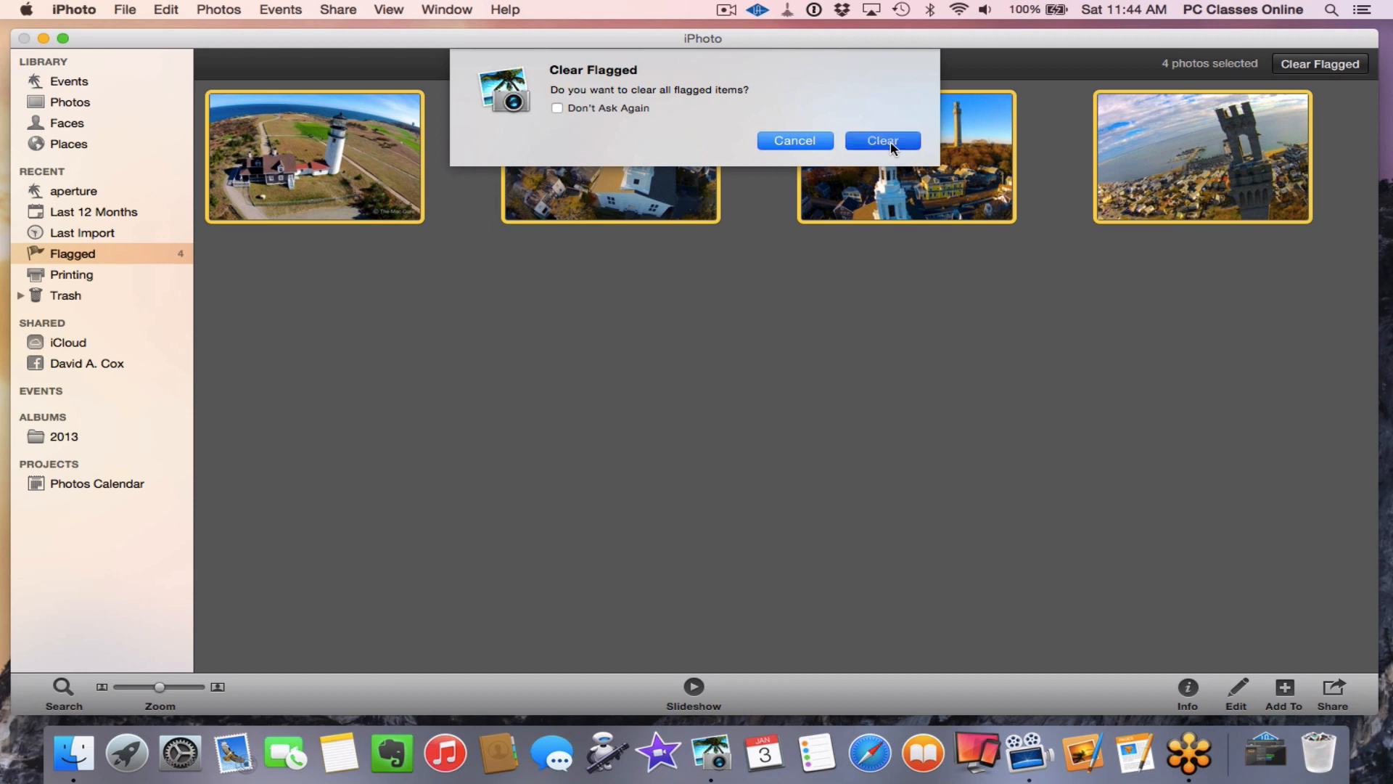
{"action": "left_click", "coordinate": [892, 146]}
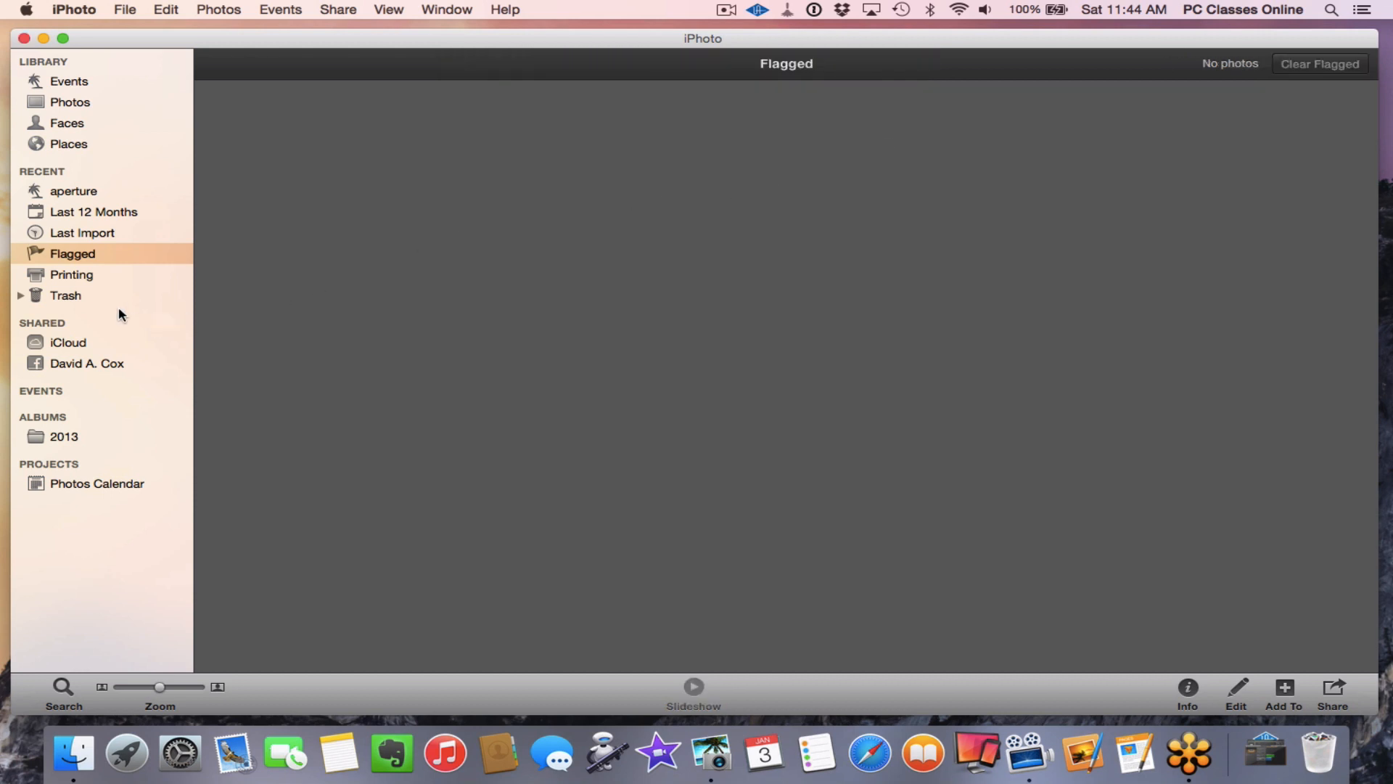
Step: Look over the print size layouts in the Printing collection and the commands for printing and ordering prints
{"action": "left_click", "coordinate": [128, 270]}
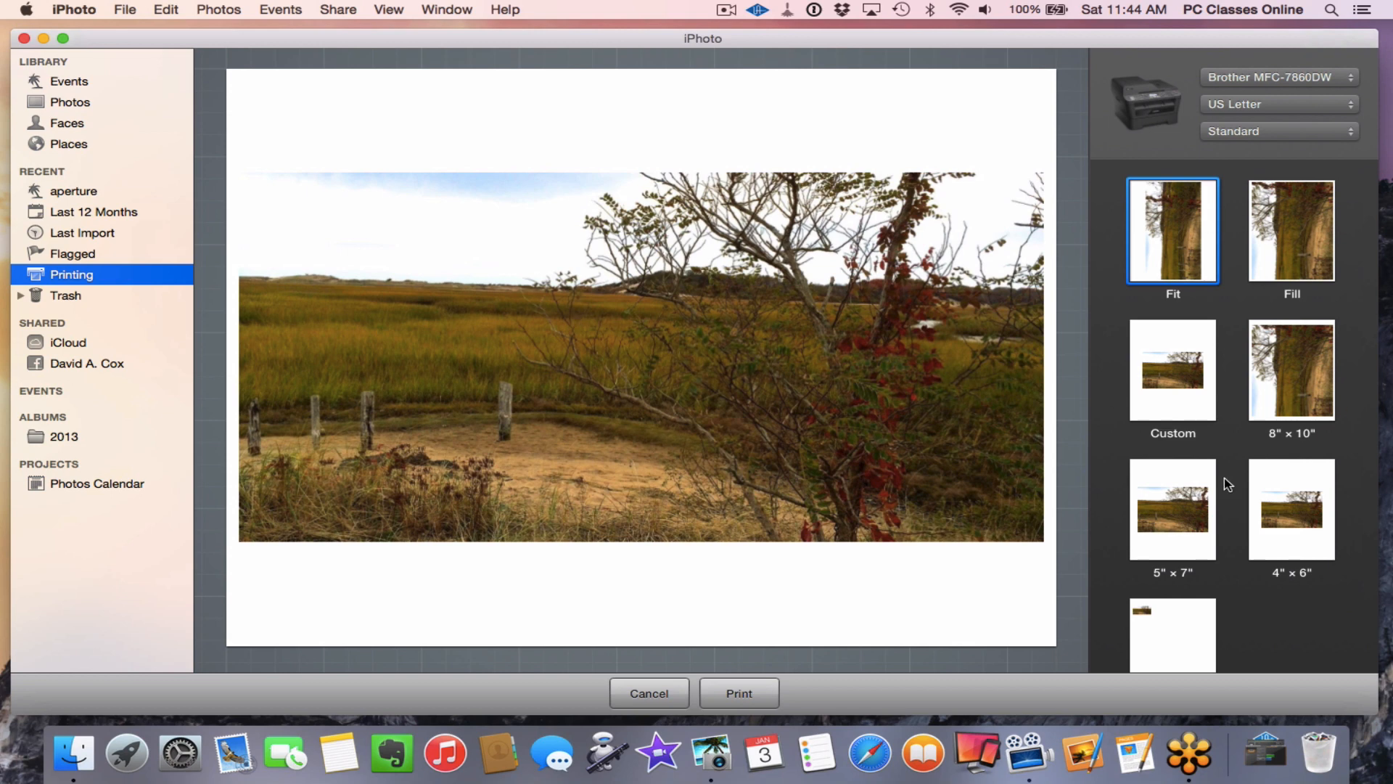
{"action": "scroll", "coordinate": [1223, 473], "scroll_direction": "down", "scroll_amount": 2}
{"action": "scroll", "coordinate": [1223, 473], "scroll_direction": "up", "scroll_amount": 2}
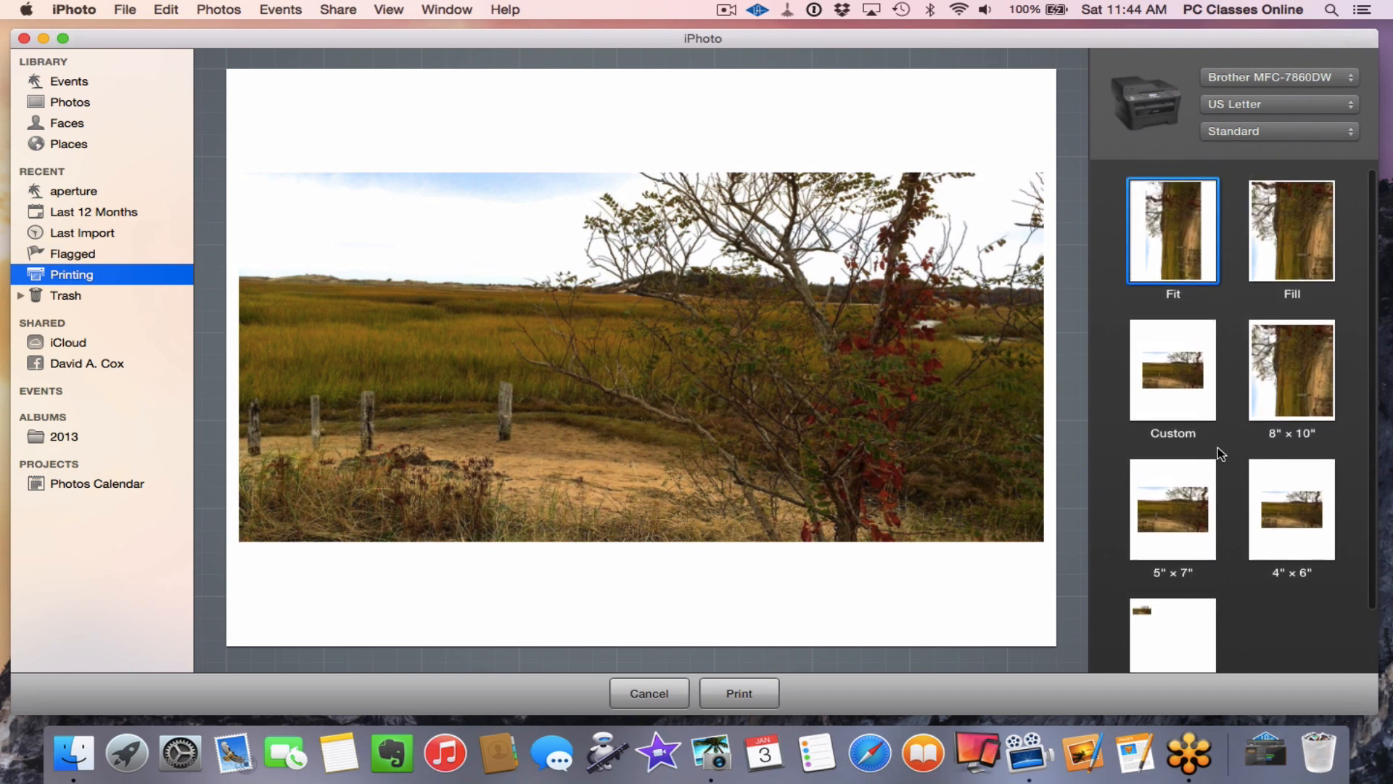
{"action": "scroll", "coordinate": [1218, 447], "scroll_direction": "down", "scroll_amount": 2}
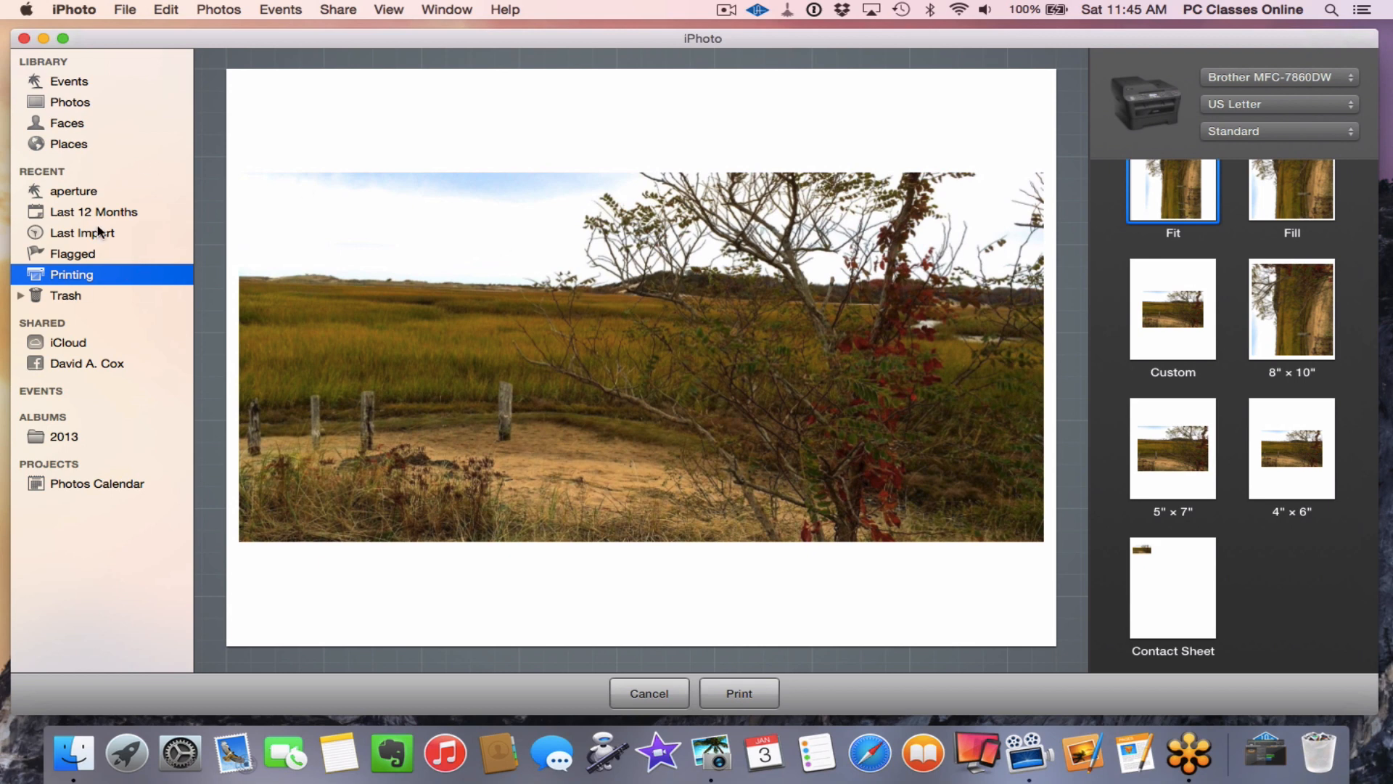
{"action": "left_click", "coordinate": [124, 9]}
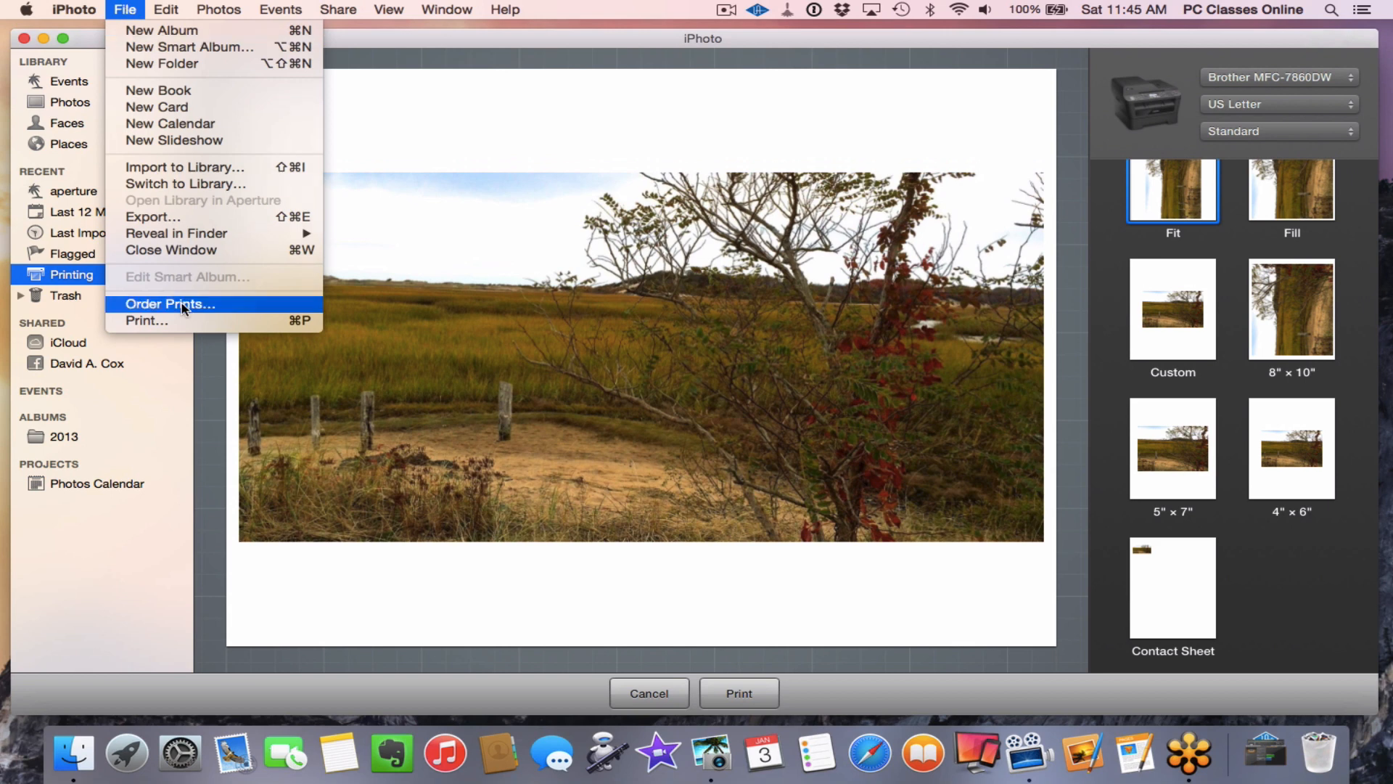
{"action": "left_click", "coordinate": [461, 330]}
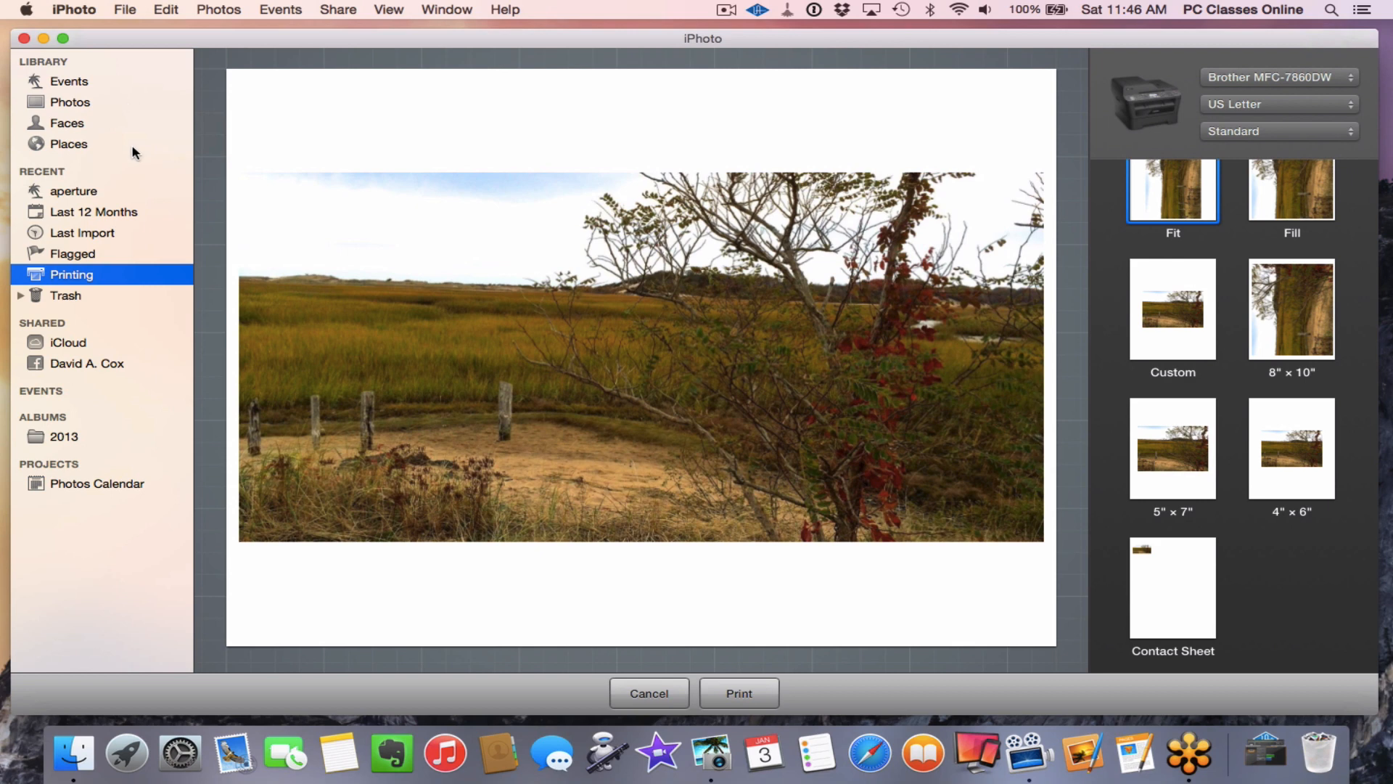
Step: Check the iPhoto Trash, and delete the pale aerial photo of the whole stone tower from the aperture event
{"action": "left_click", "coordinate": [120, 298]}
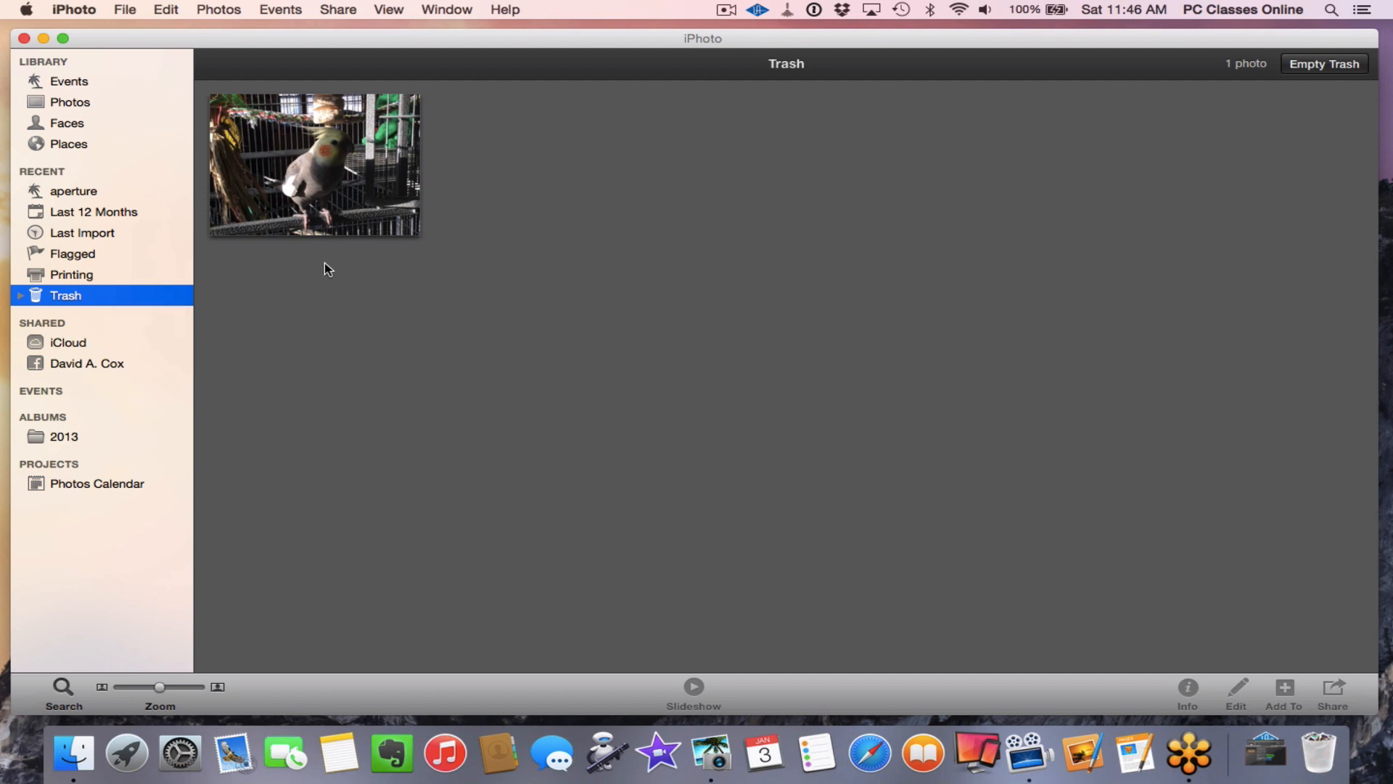
{"action": "left_click", "coordinate": [66, 106]}
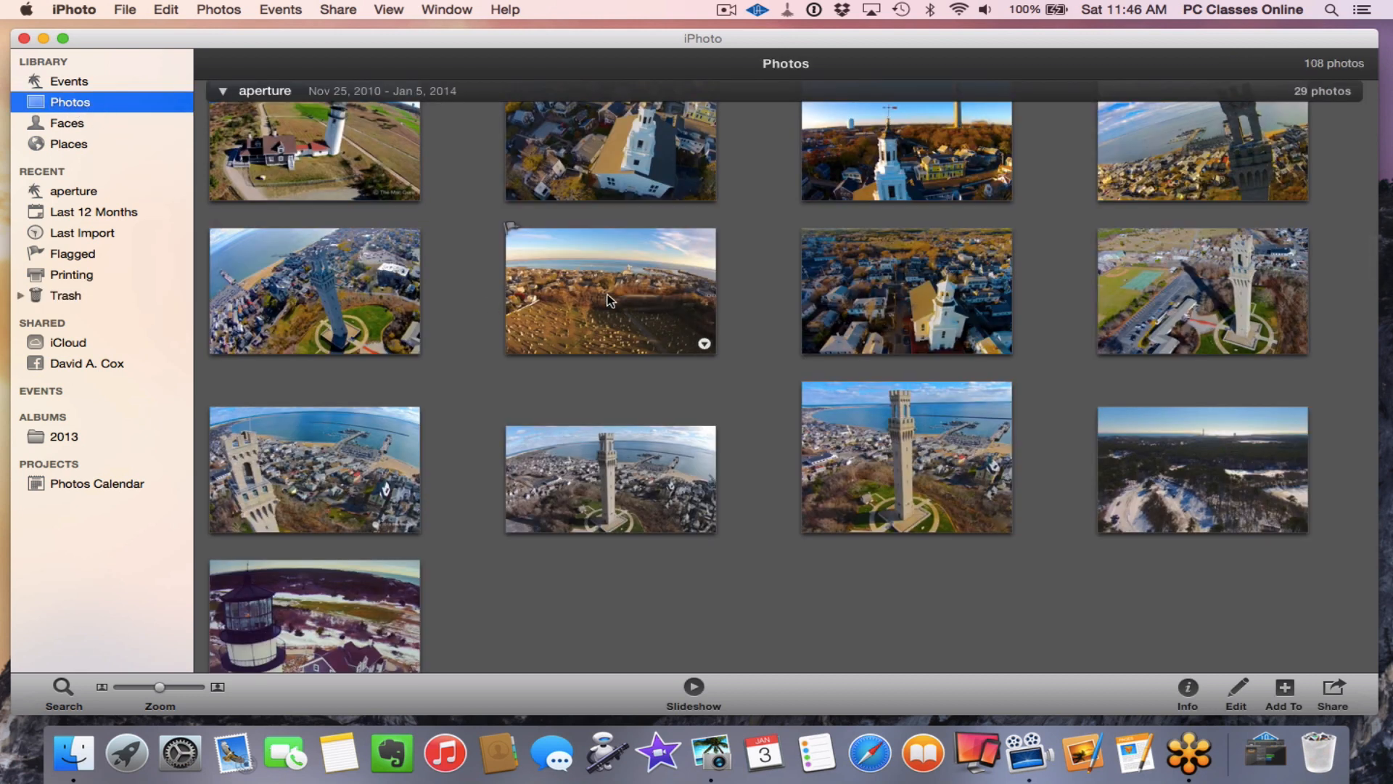
{"action": "left_click", "coordinate": [596, 445]}
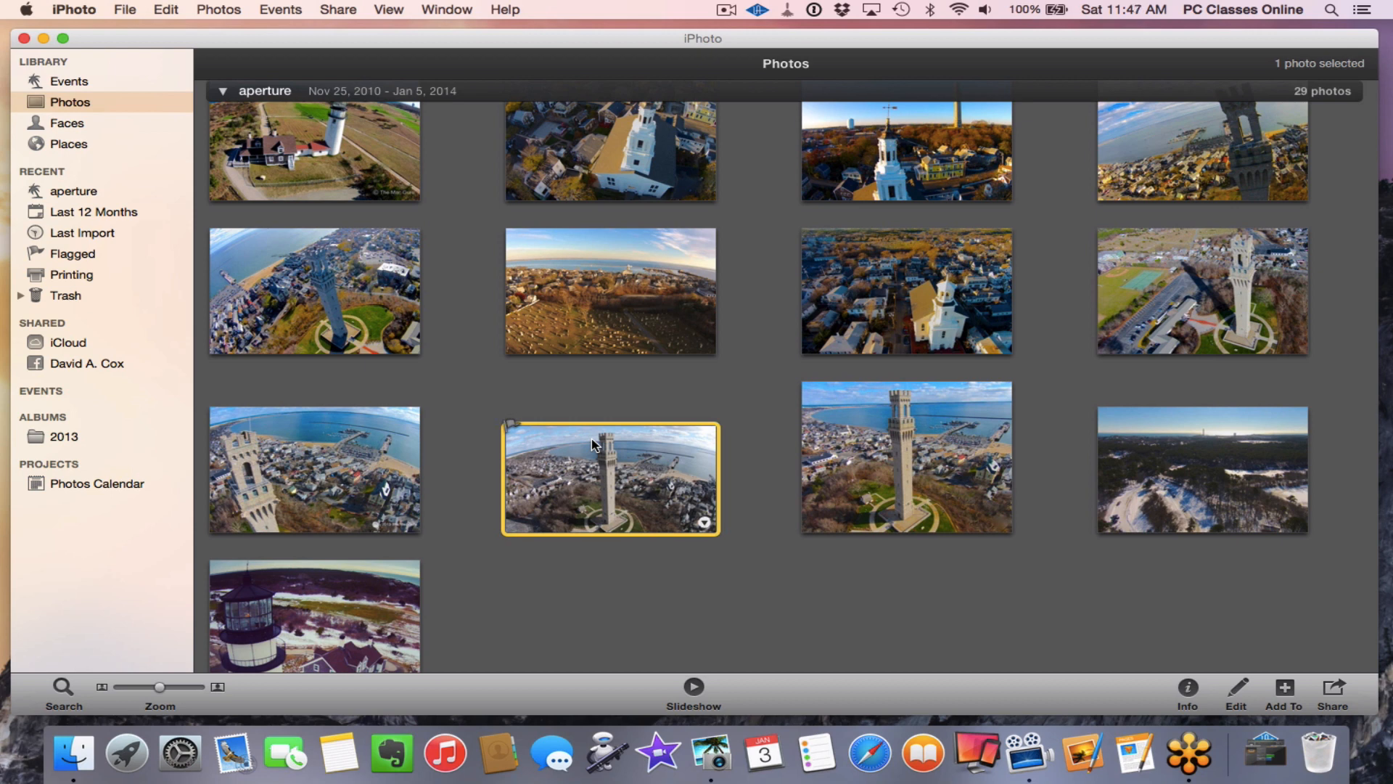
{"action": "key", "text": "Delete"}
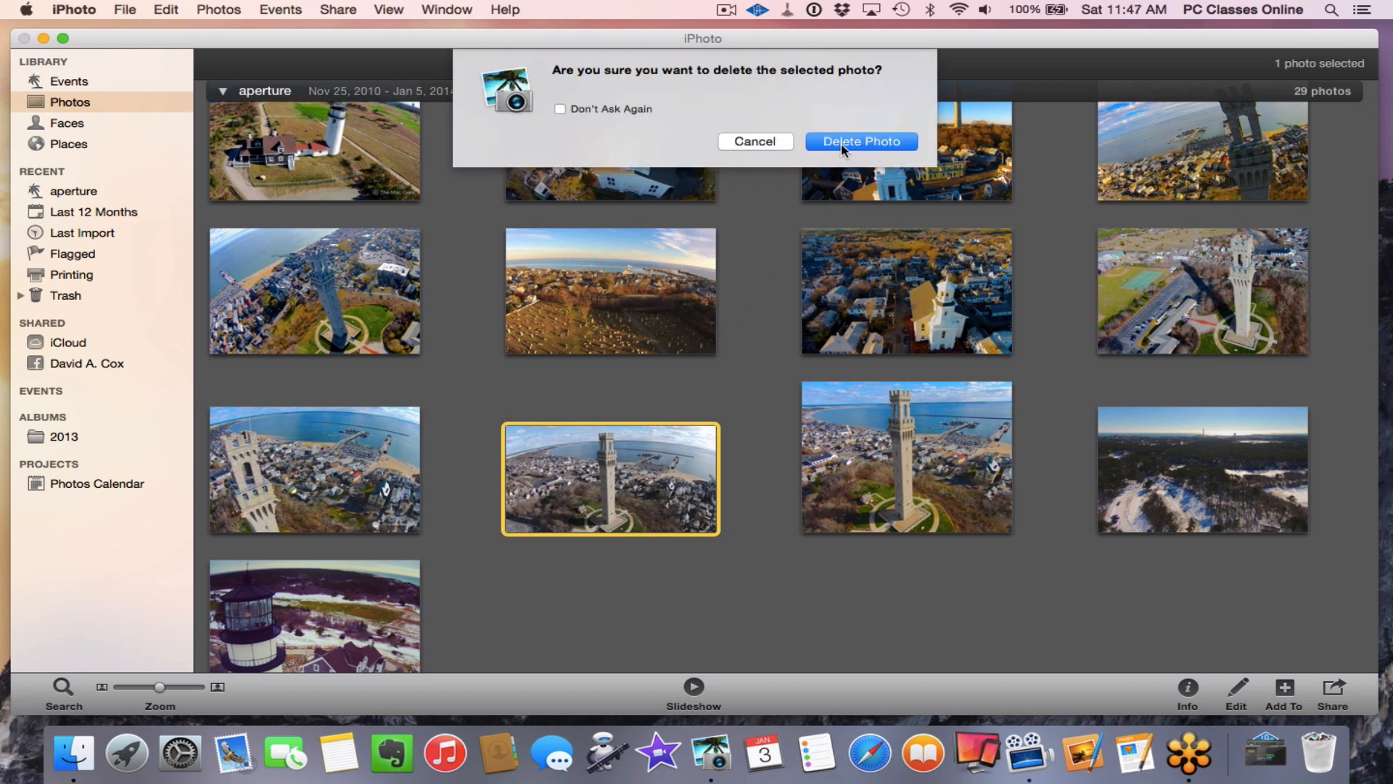
{"action": "left_click", "coordinate": [752, 142]}
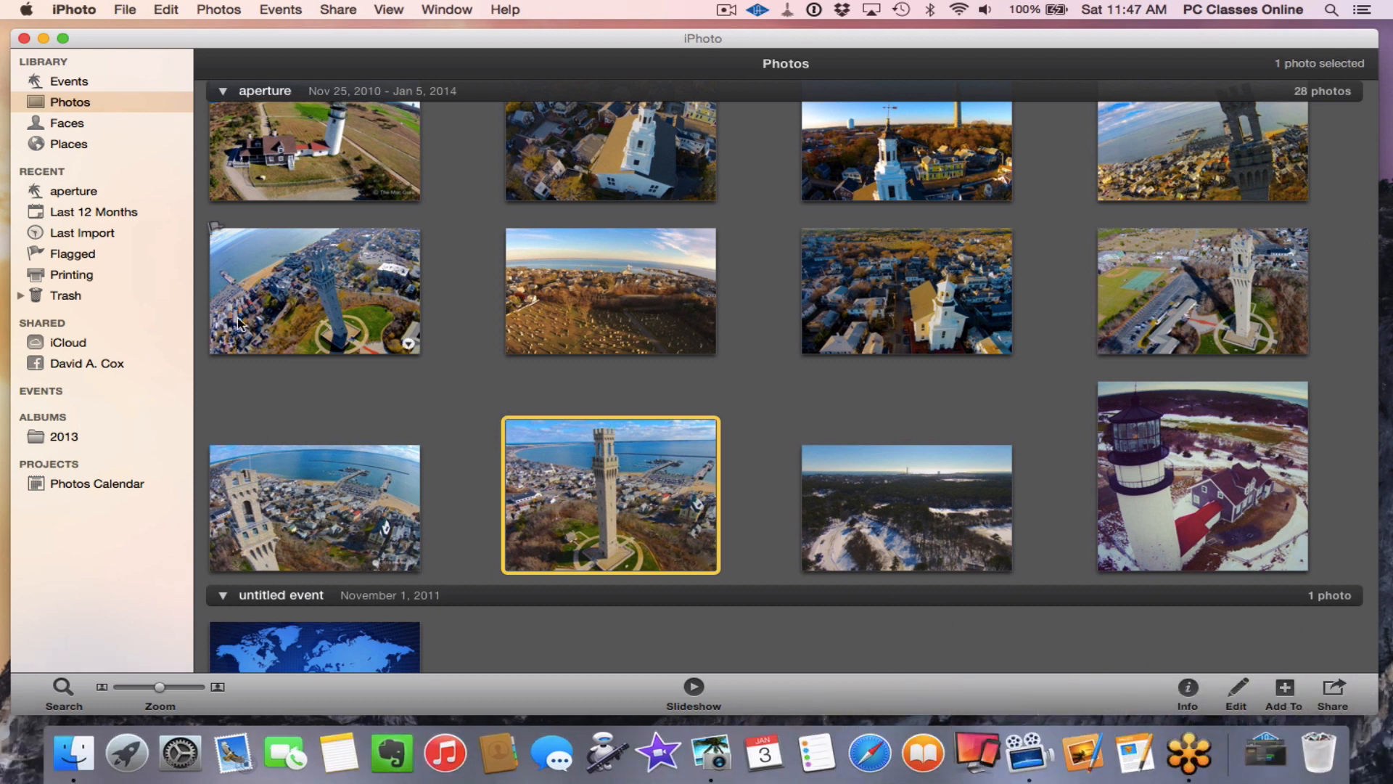
Step: Empty the iPhoto Trash, permanently removing its photos from the library
{"action": "left_click", "coordinate": [66, 296]}
{"action": "left_click", "coordinate": [66, 295]}
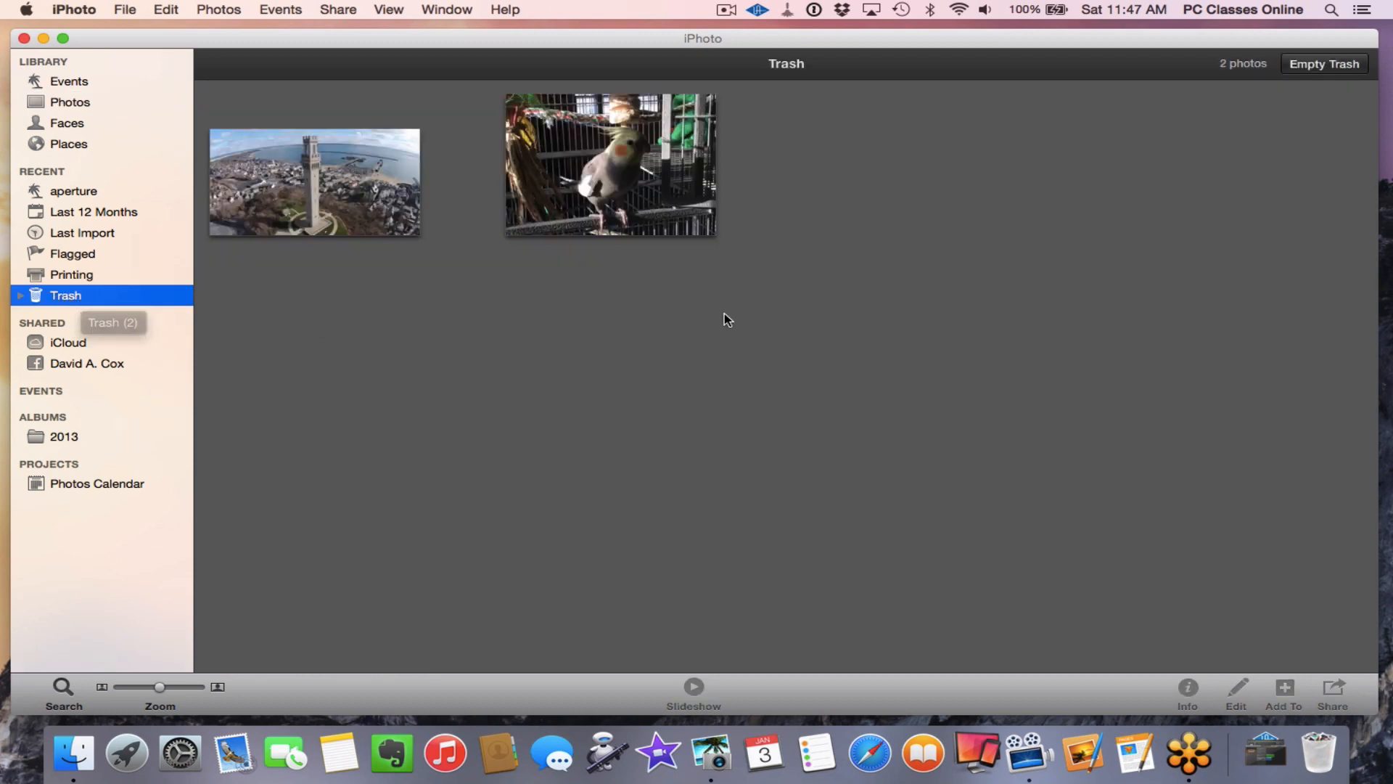
{"action": "left_click", "coordinate": [1339, 66]}
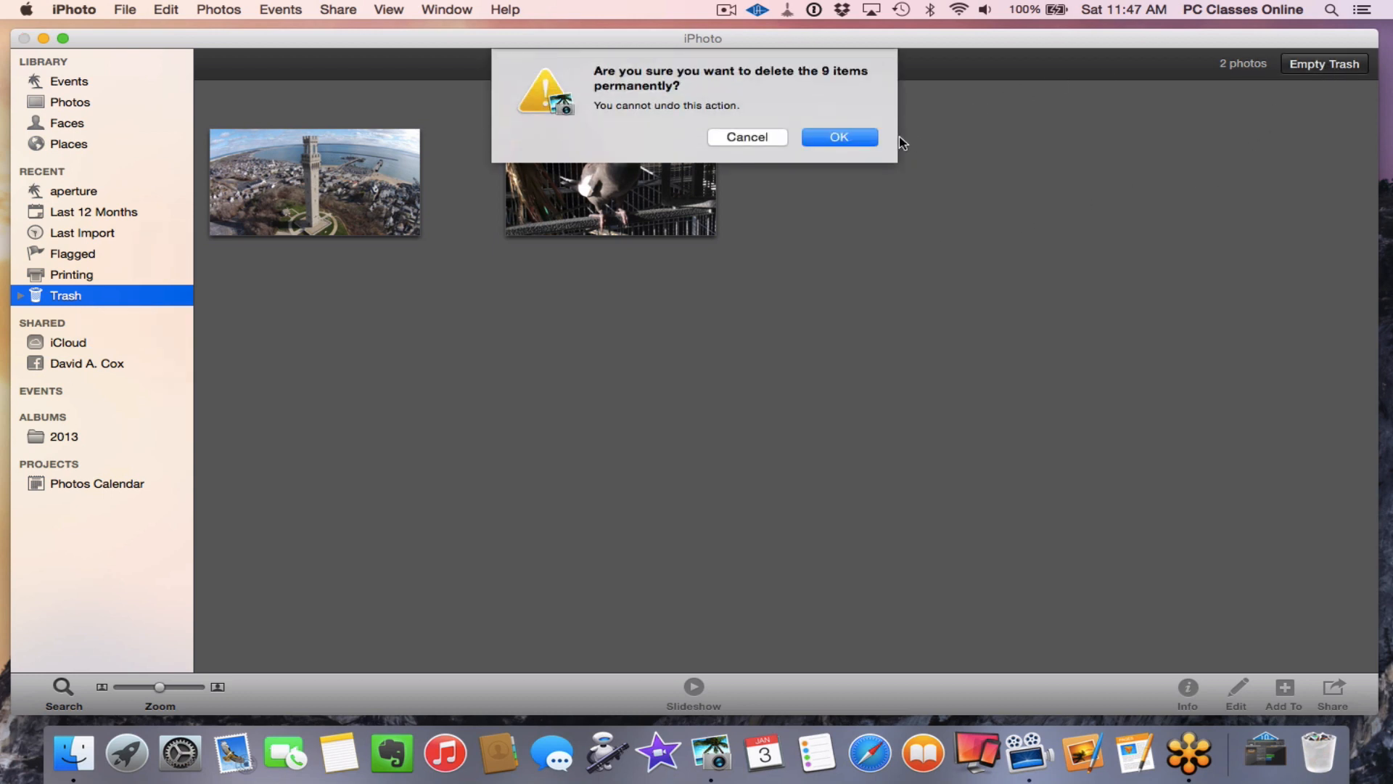
{"action": "left_click", "coordinate": [840, 137]}
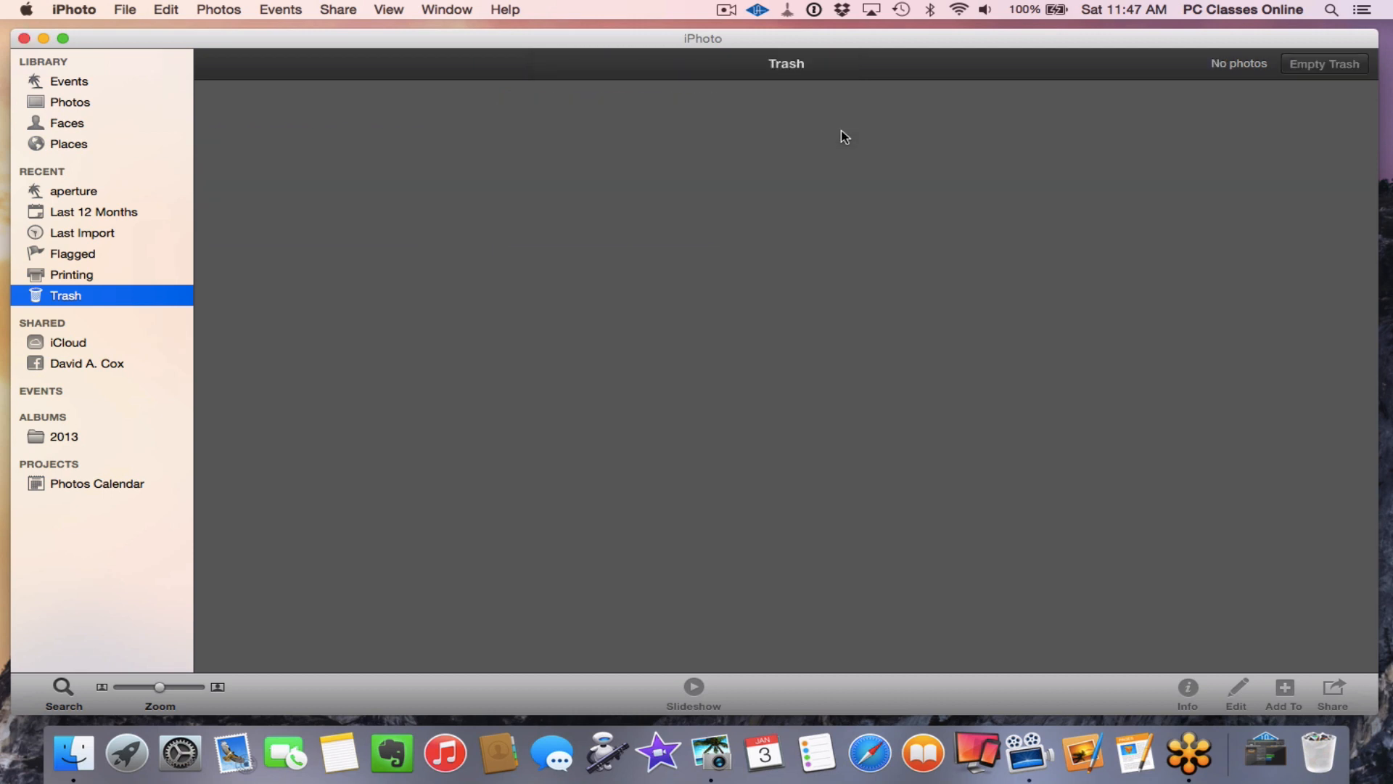
{"action": "left_click", "coordinate": [829, 194]}
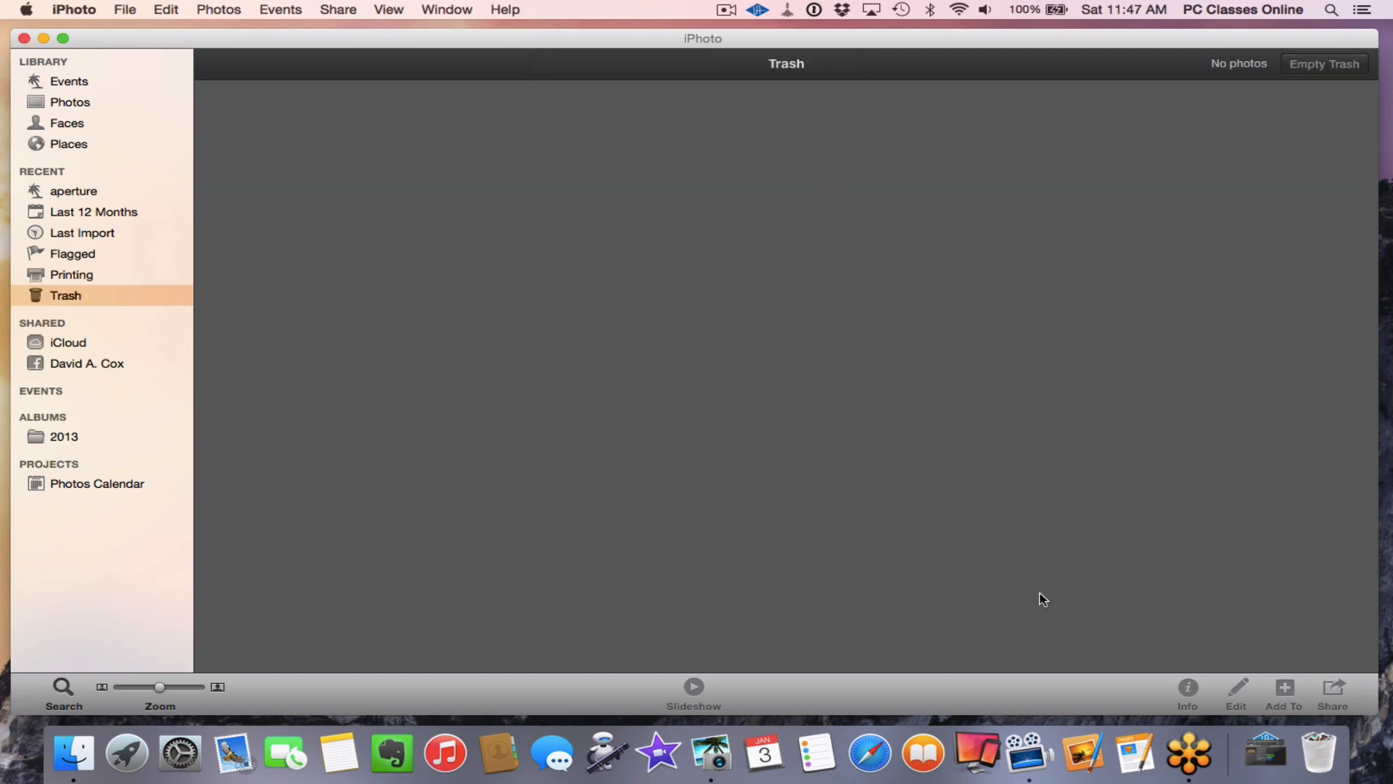
Step: Inspect the iPhoto folder inside the Mac's Trash in Finder, and return to iPhoto
{"action": "left_click", "coordinate": [1330, 745]}
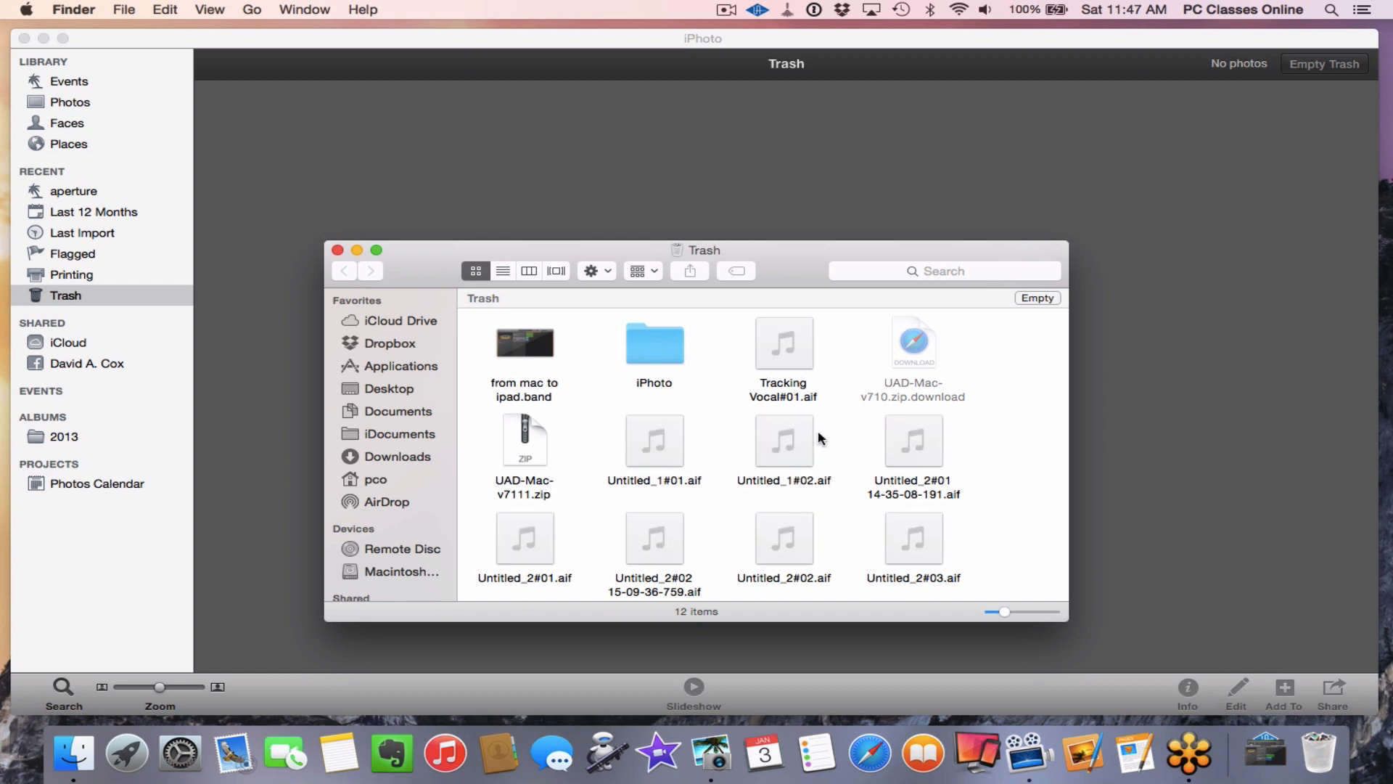
{"action": "double_click", "coordinate": [666, 345]}
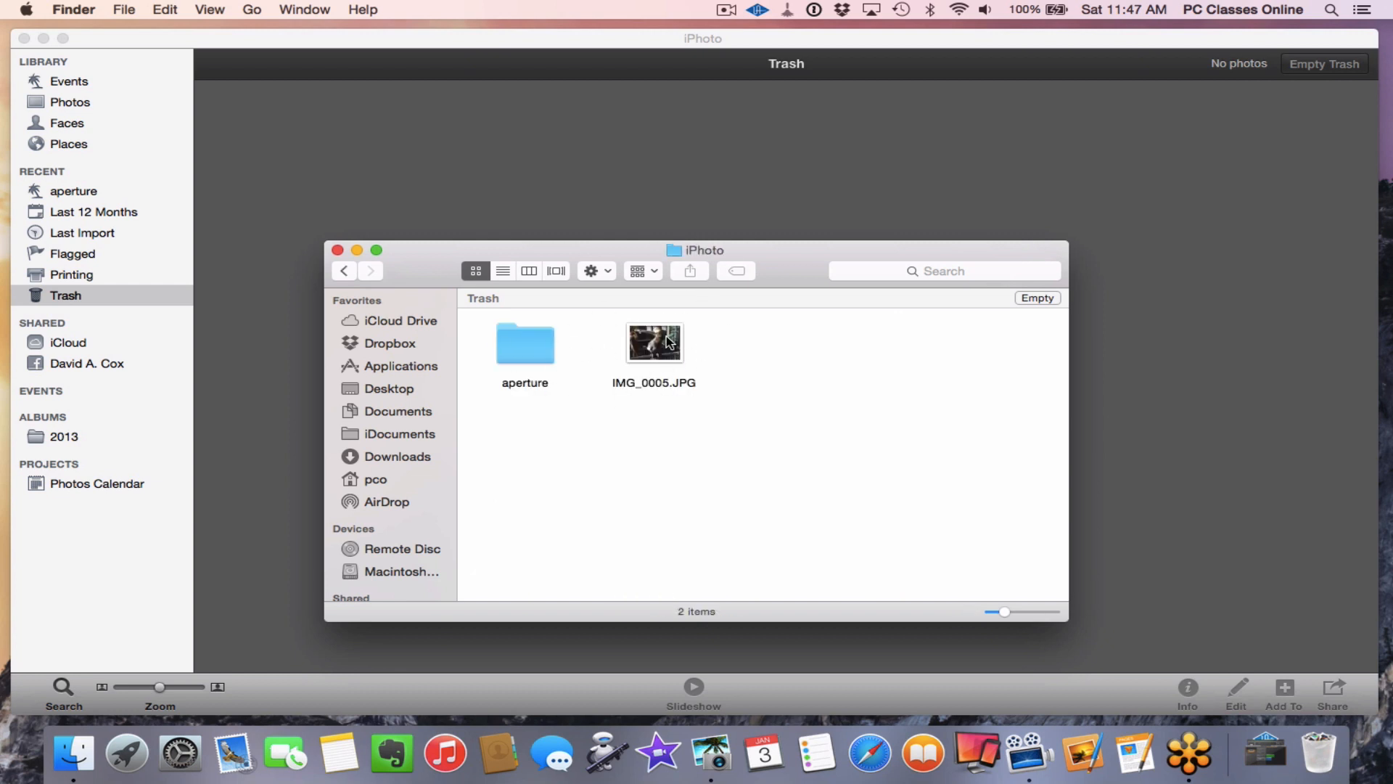
{"action": "left_click", "coordinate": [337, 250]}
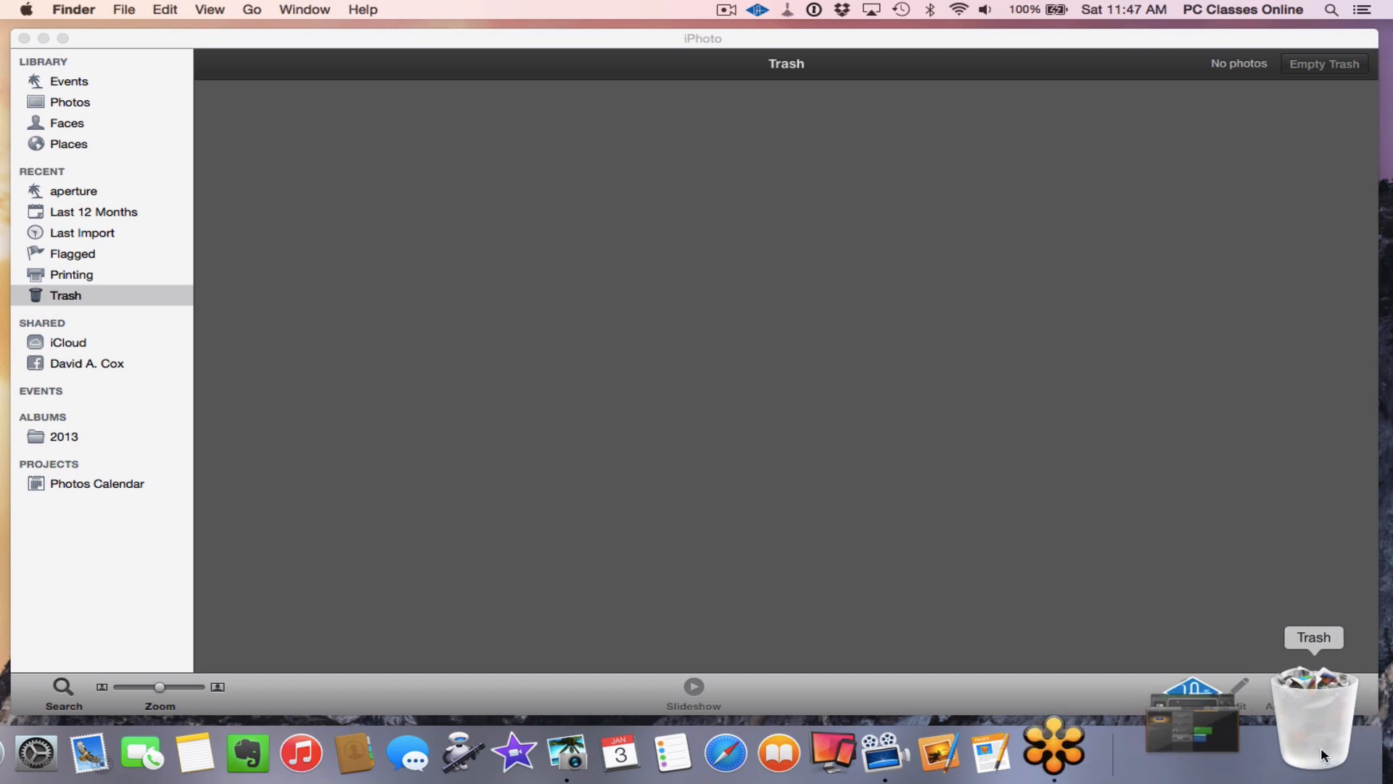
{"action": "left_click", "coordinate": [601, 349]}
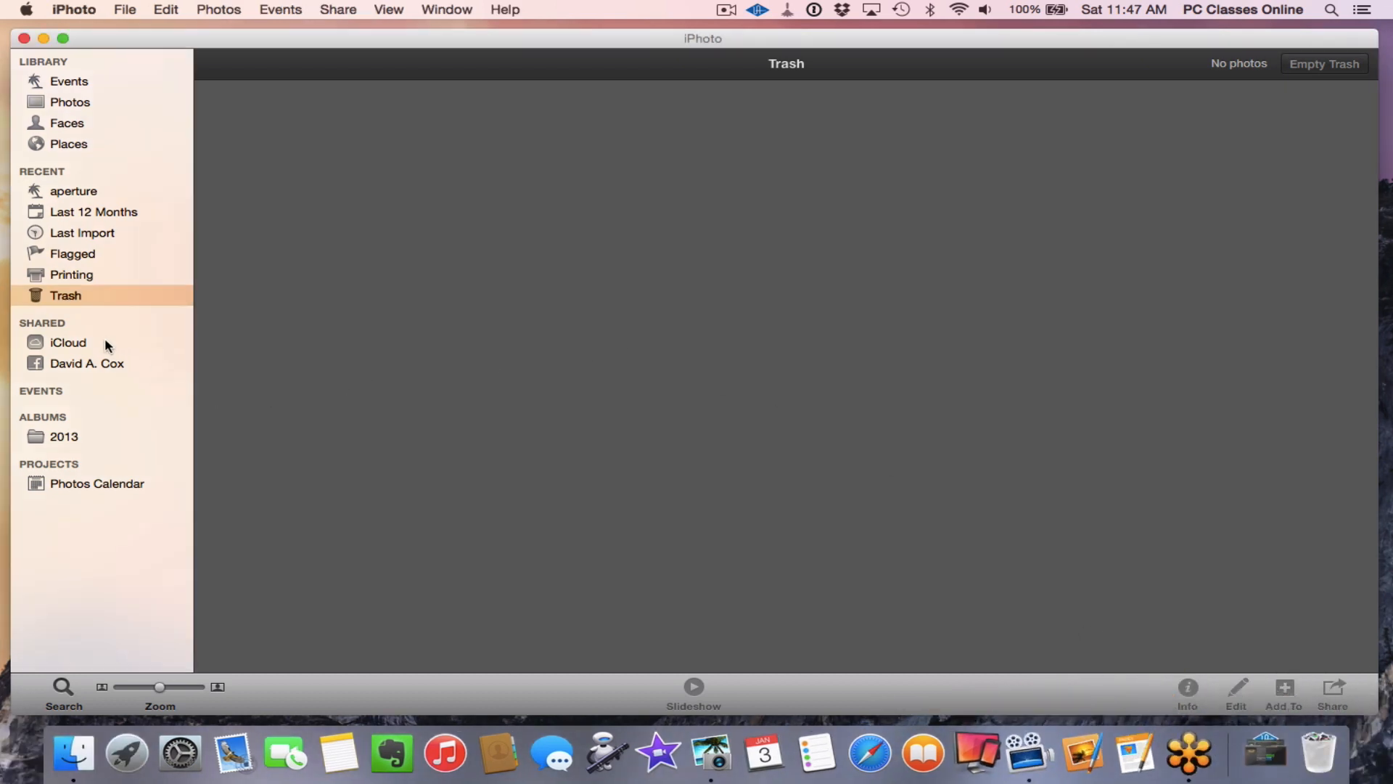
Step: View the iCloud My Photo Stream and the shared Facebook albums, dismissing the Facebook login request
{"action": "left_click", "coordinate": [32, 340]}
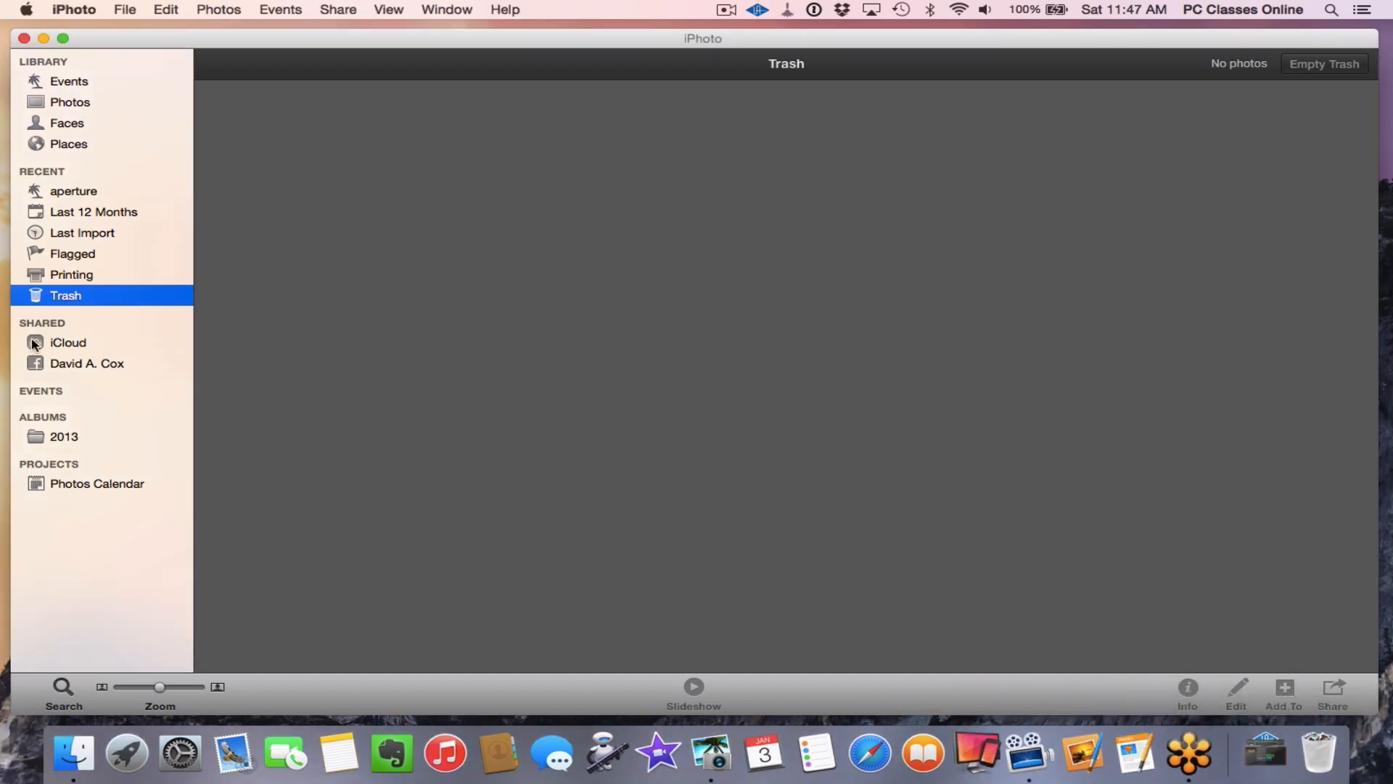
{"action": "left_click", "coordinate": [32, 343]}
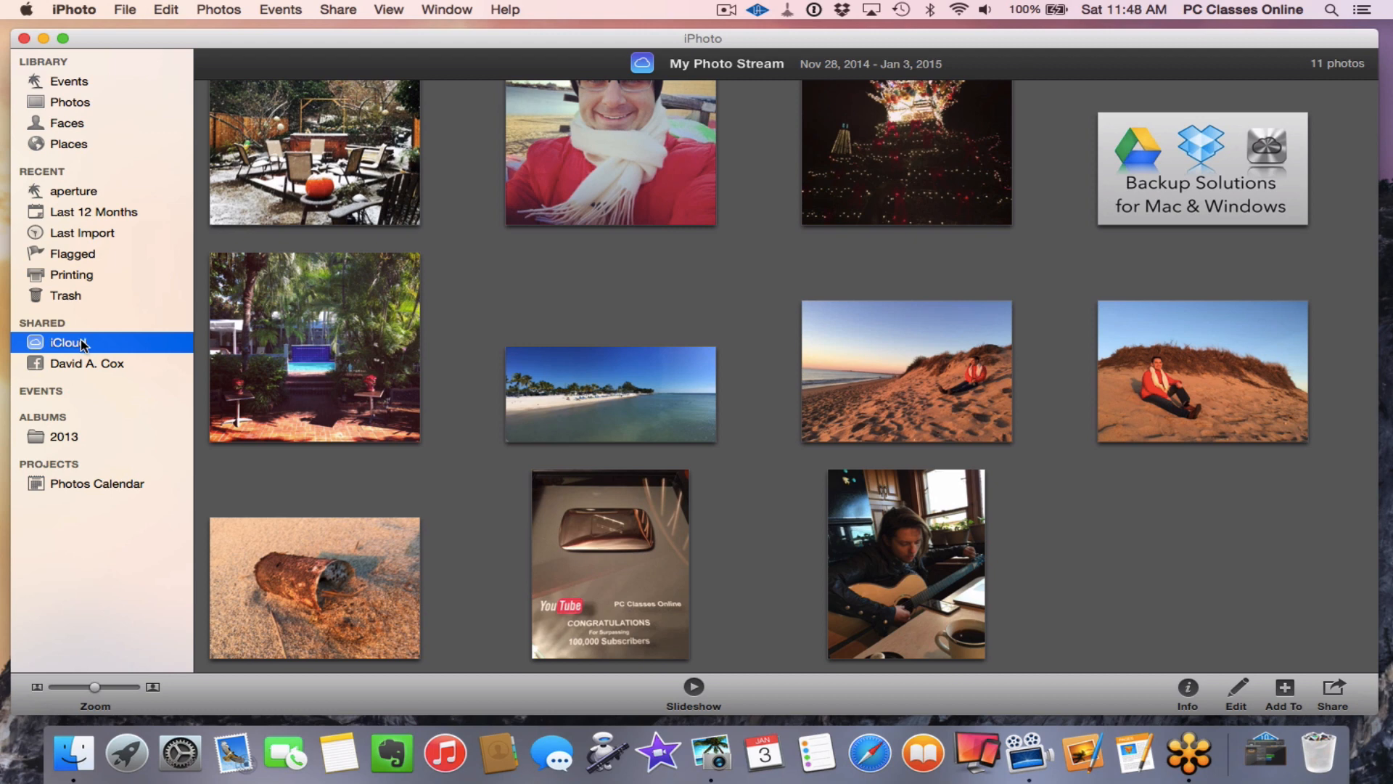
{"action": "left_click", "coordinate": [62, 367]}
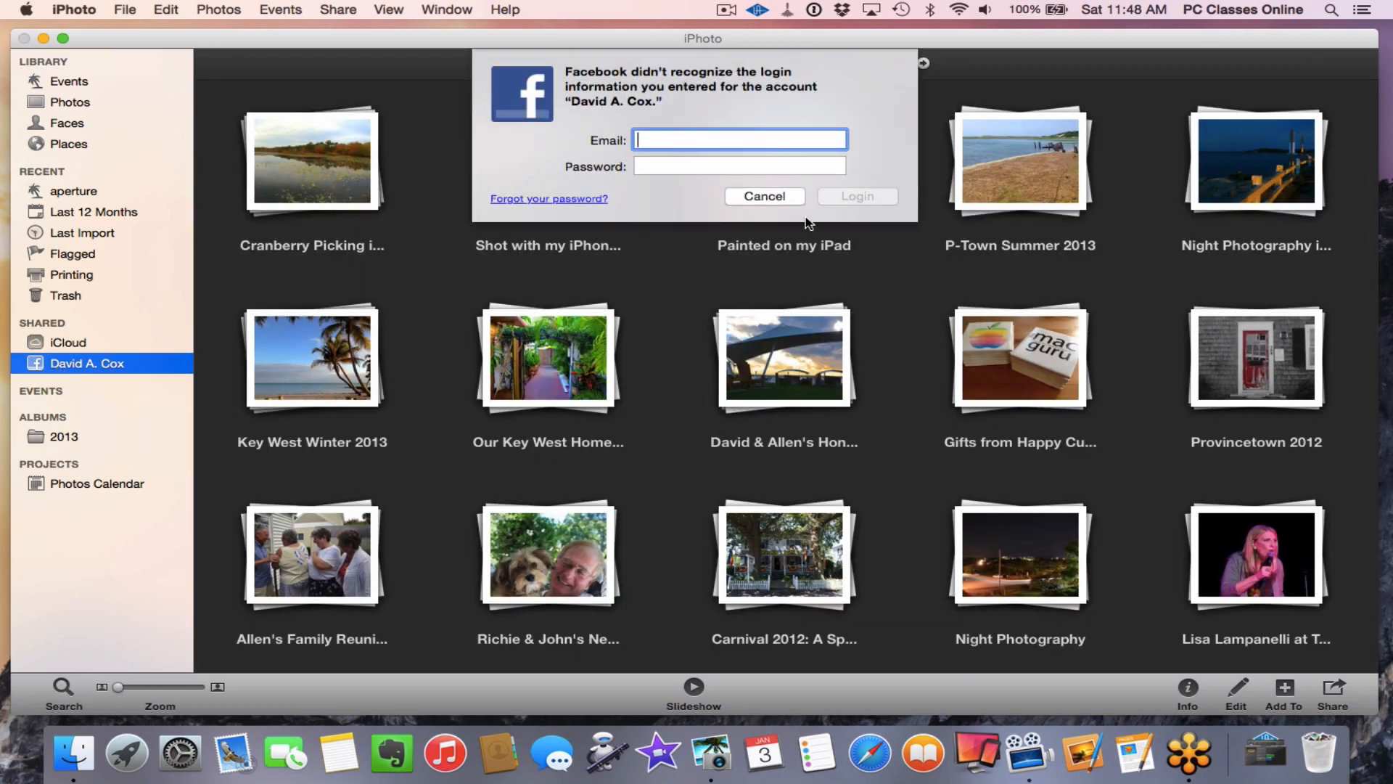
{"action": "left_click", "coordinate": [764, 195]}
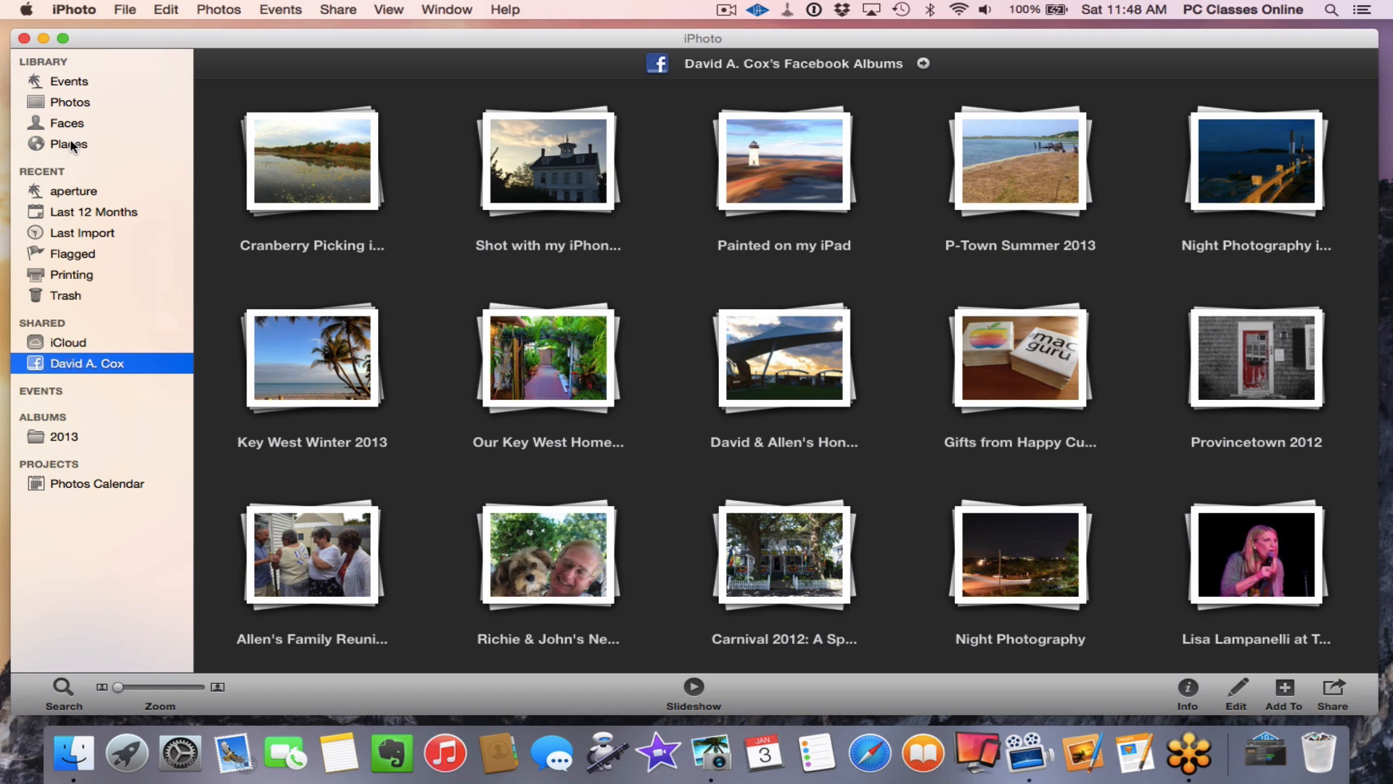
Step: Review the configured accounts in the Accounts preferences, and browse through the Facebook albums
{"action": "left_click", "coordinate": [77, 11]}
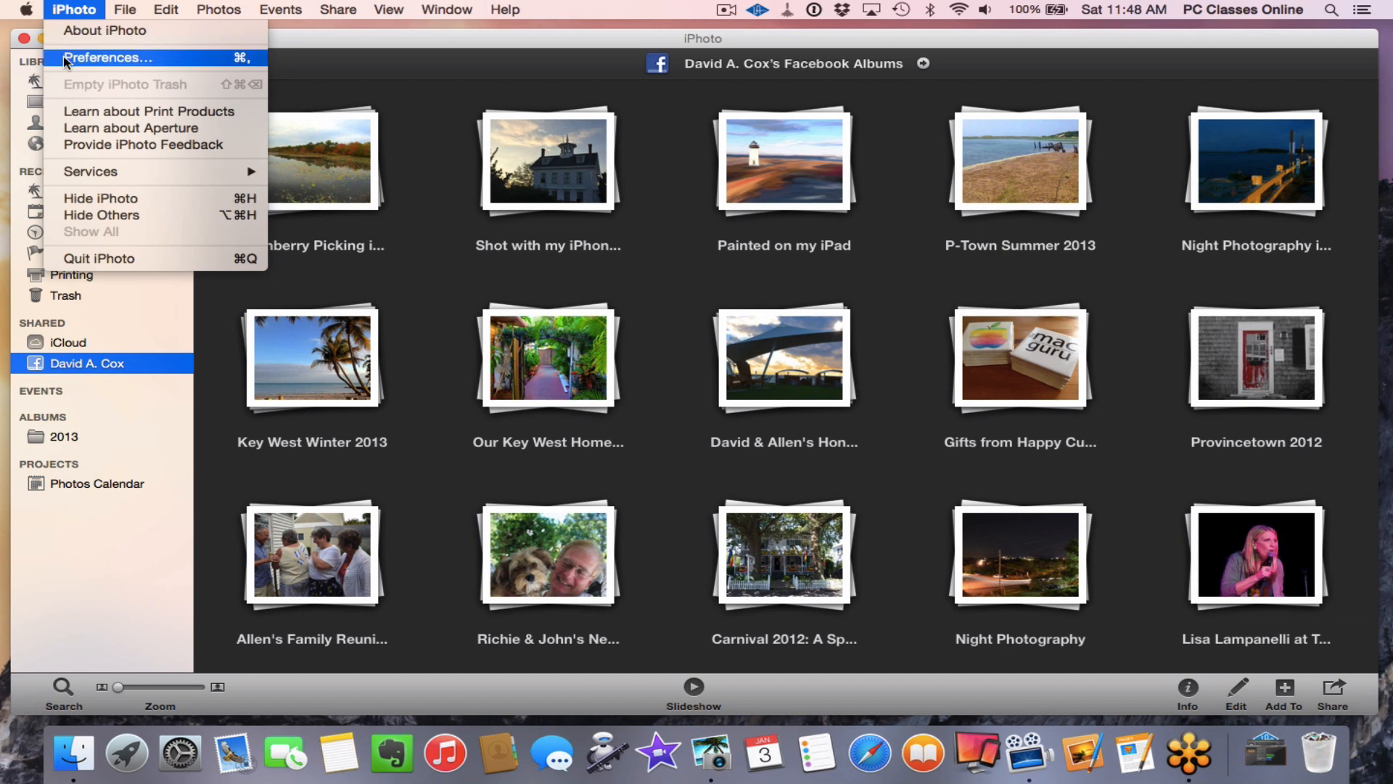
{"action": "left_click", "coordinate": [65, 58]}
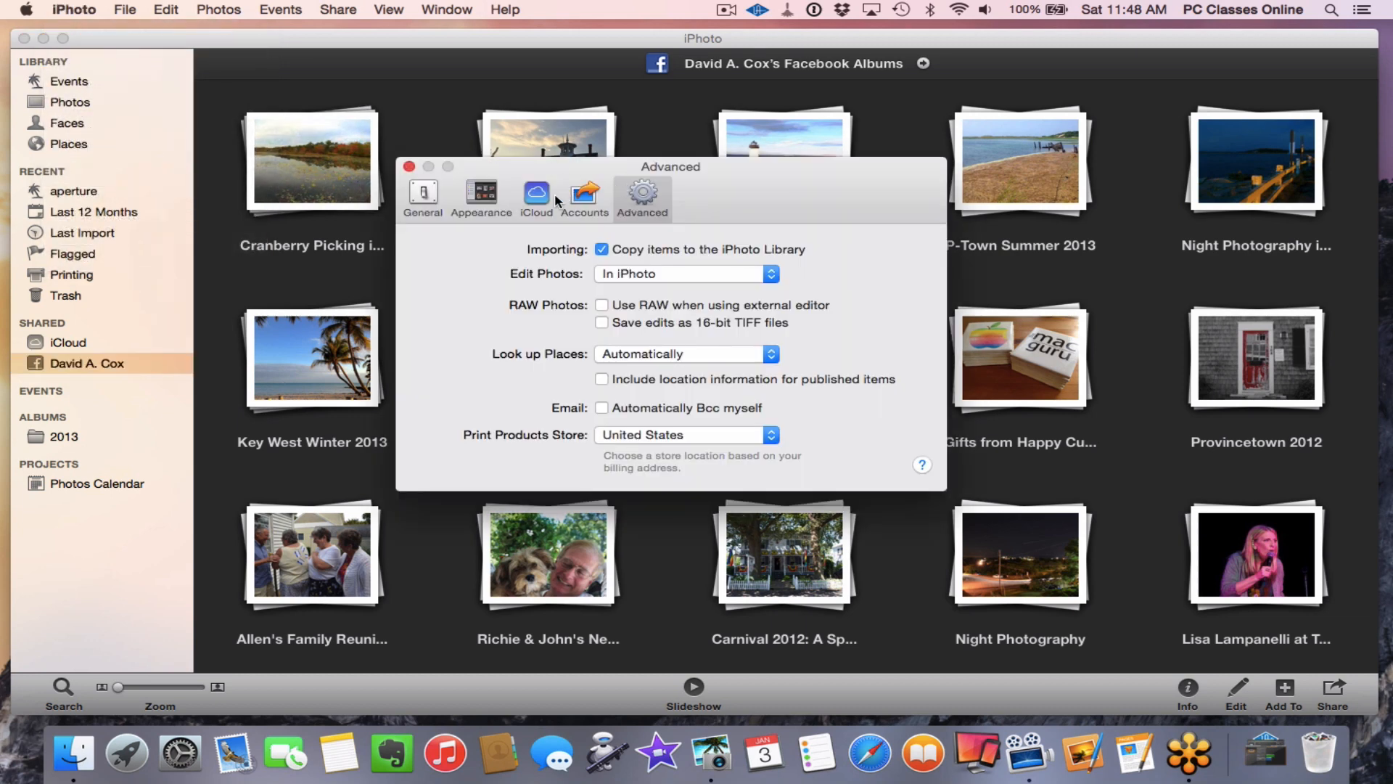
{"action": "left_click", "coordinate": [537, 195]}
{"action": "left_click", "coordinate": [584, 195]}
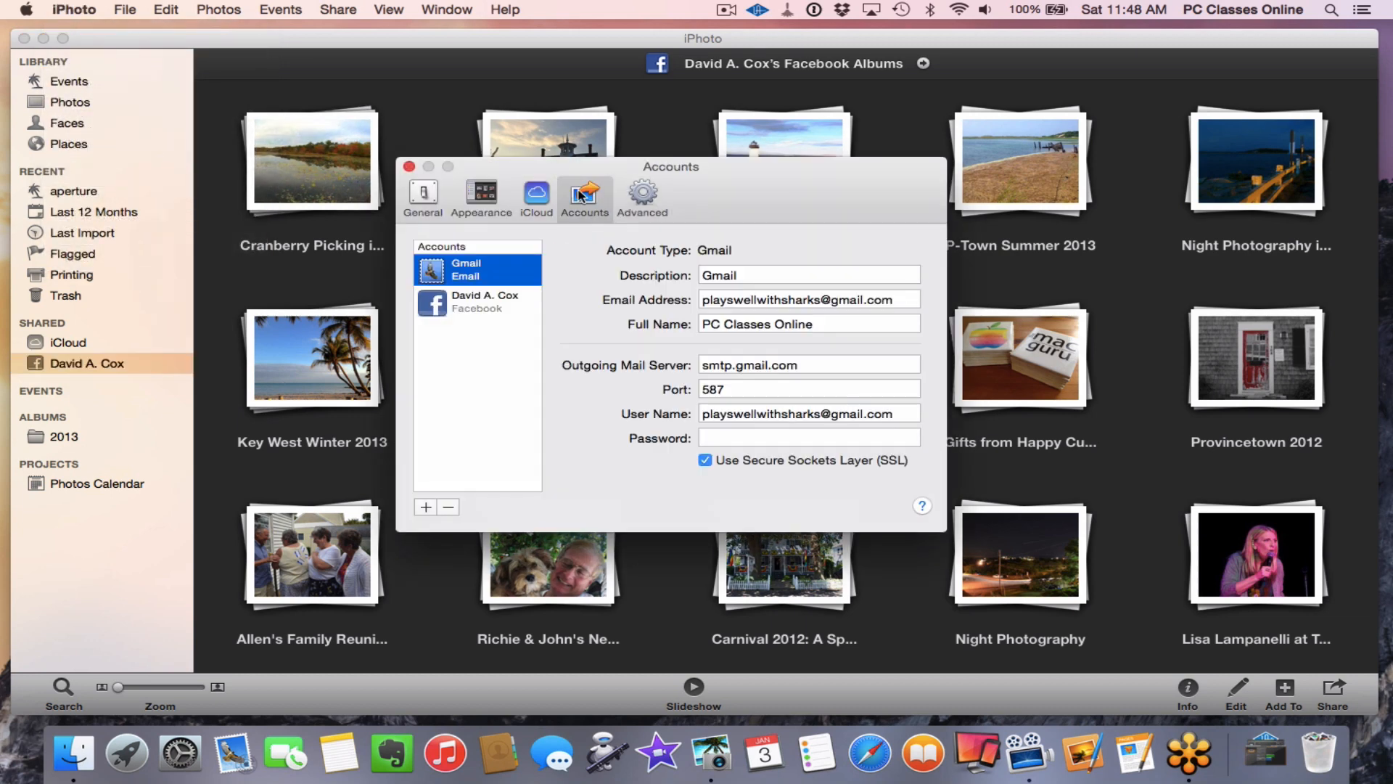
{"action": "left_click", "coordinate": [410, 166]}
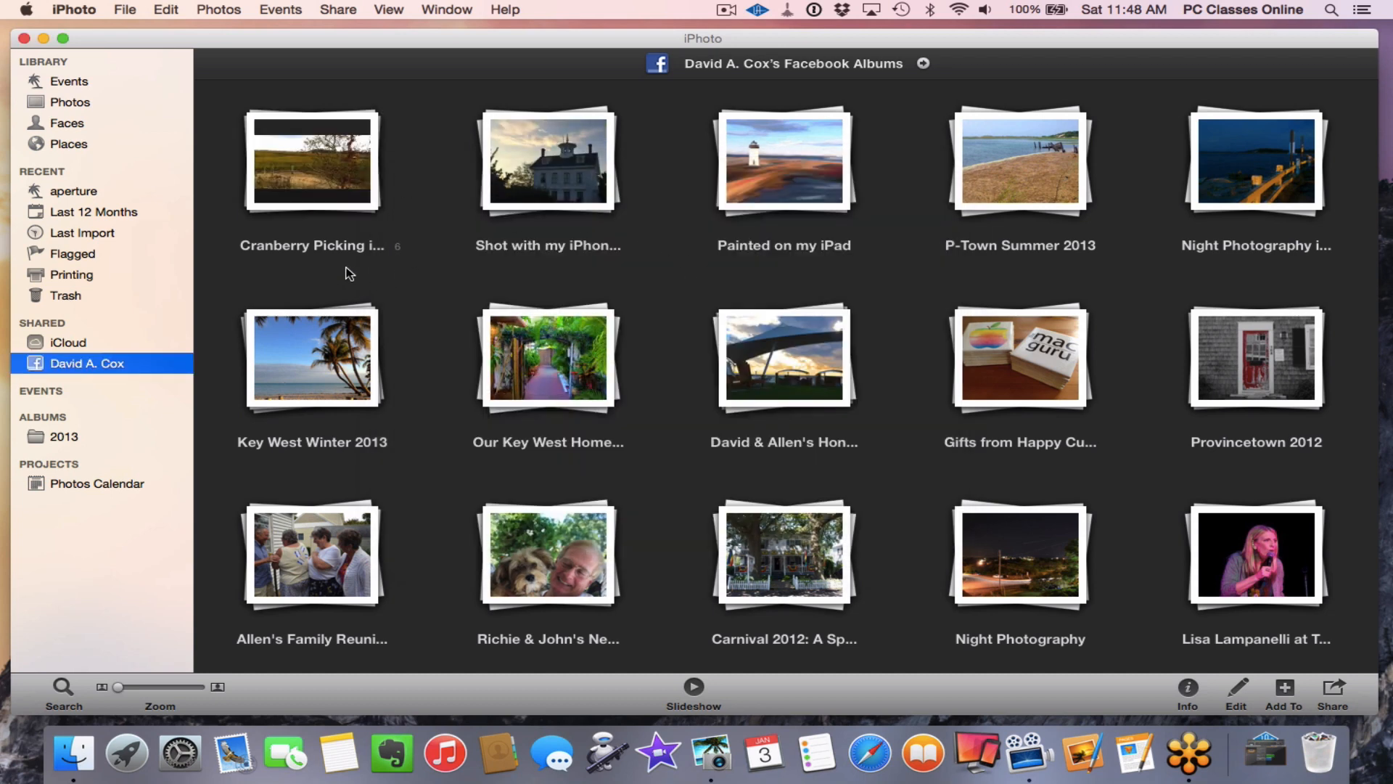
{"action": "scroll", "coordinate": [439, 356], "scroll_direction": "down", "scroll_amount": 5}
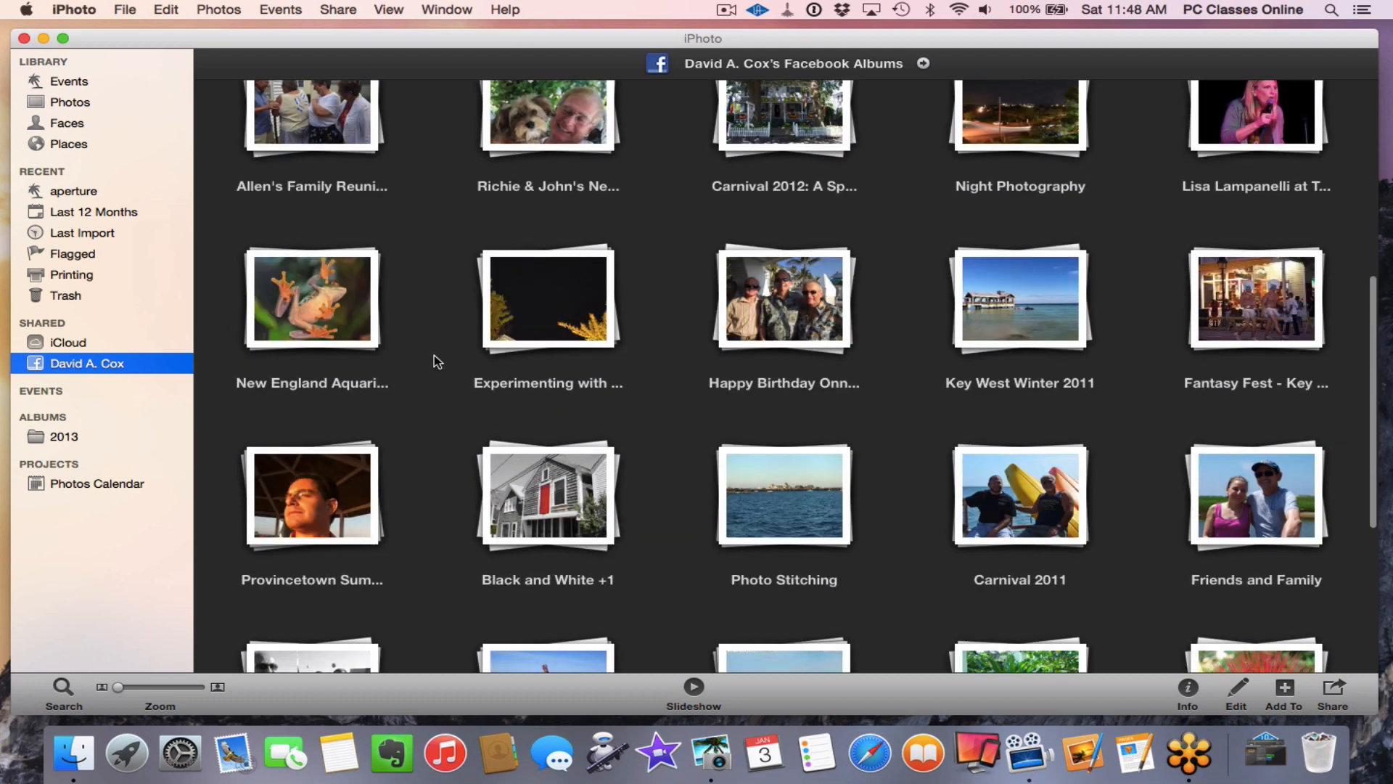
{"action": "scroll", "coordinate": [429, 354], "scroll_direction": "up", "scroll_amount": 5}
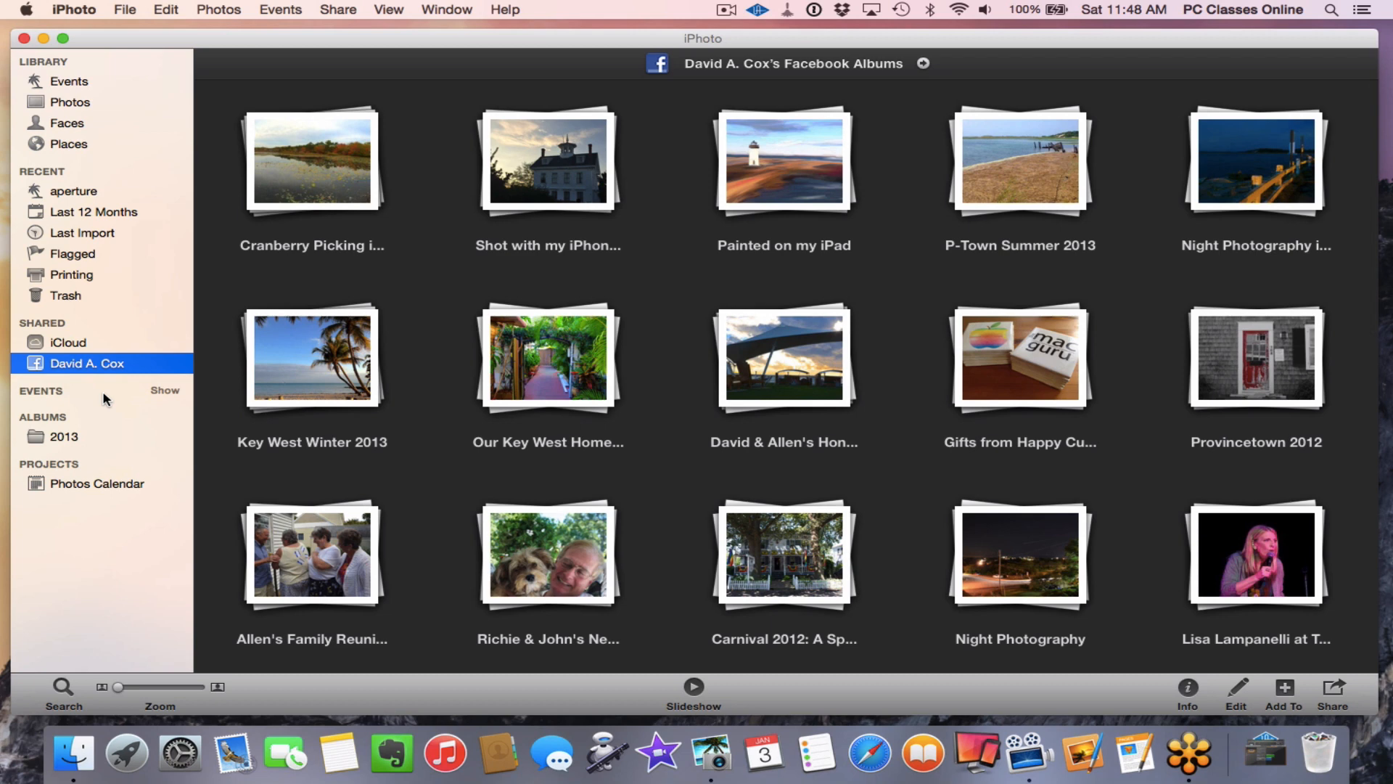
Step: Expand and collapse the Events list in the source list, and return to the Photos library
{"action": "left_click", "coordinate": [172, 393]}
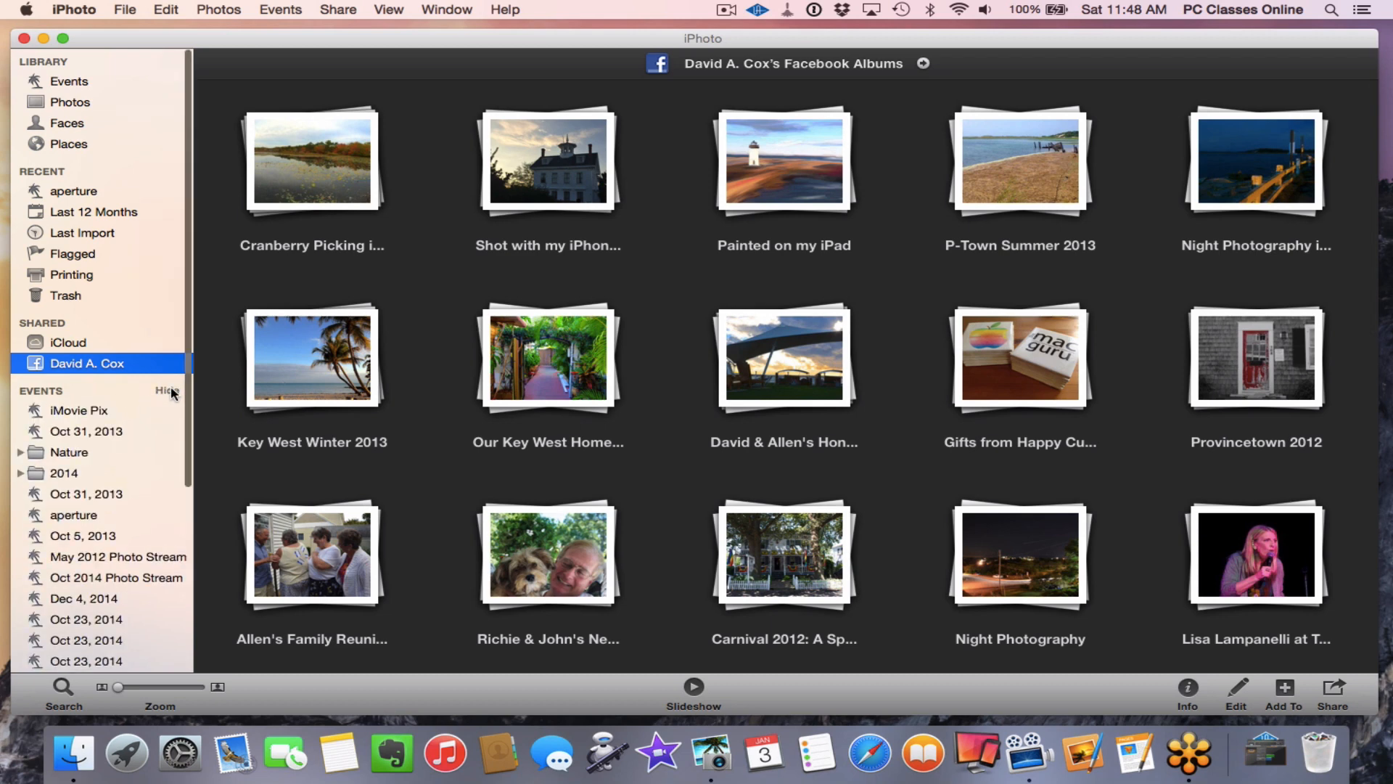
{"action": "left_click", "coordinate": [171, 392]}
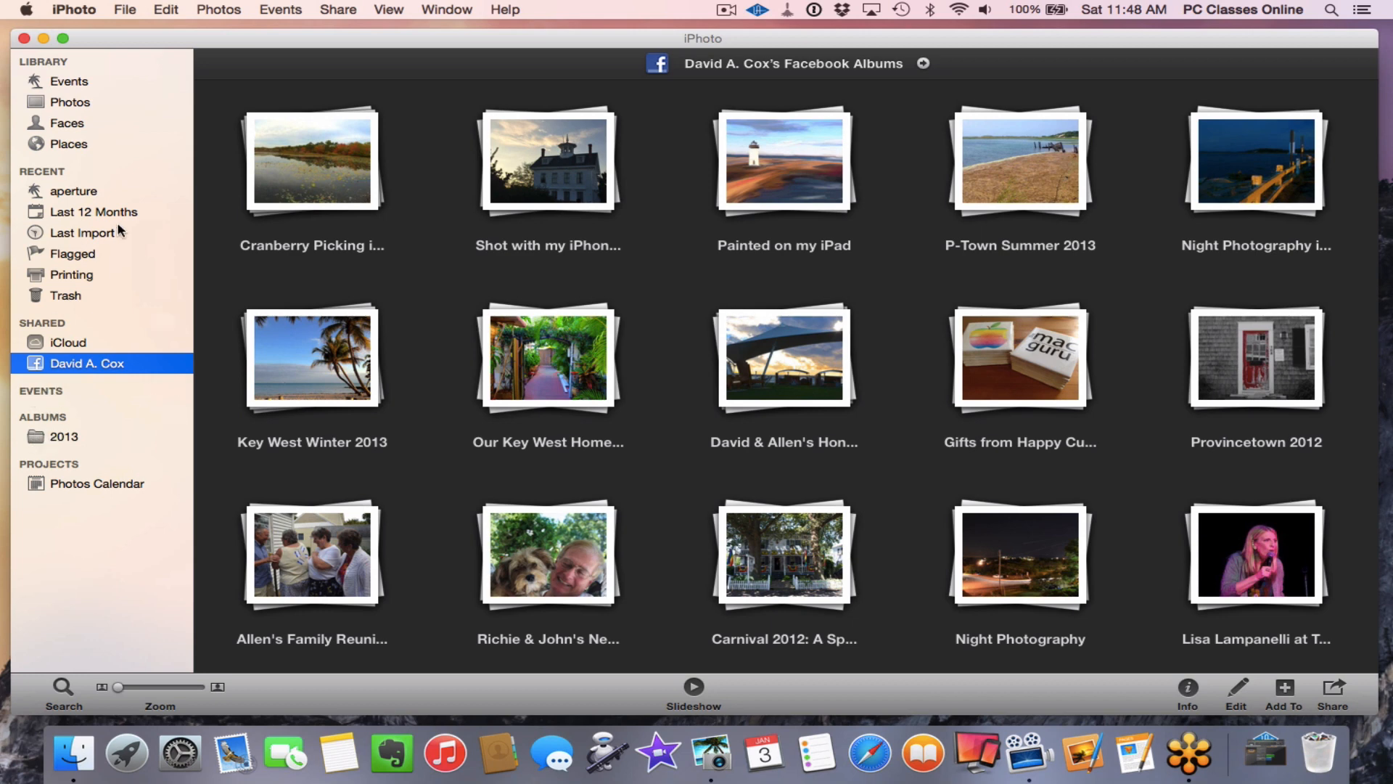
{"action": "left_click", "coordinate": [111, 100]}
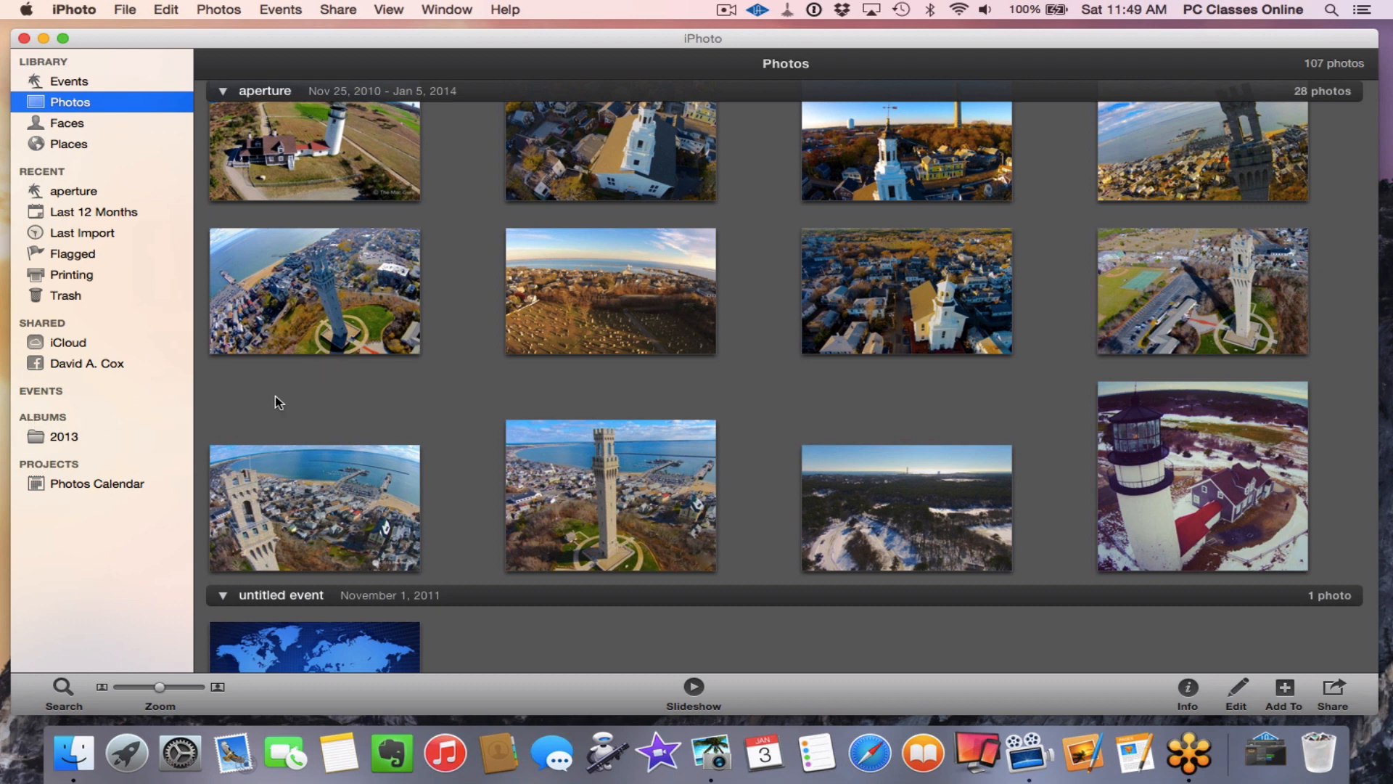
Step: Create an empty album and name it Best Photos
{"action": "left_click", "coordinate": [122, 11]}
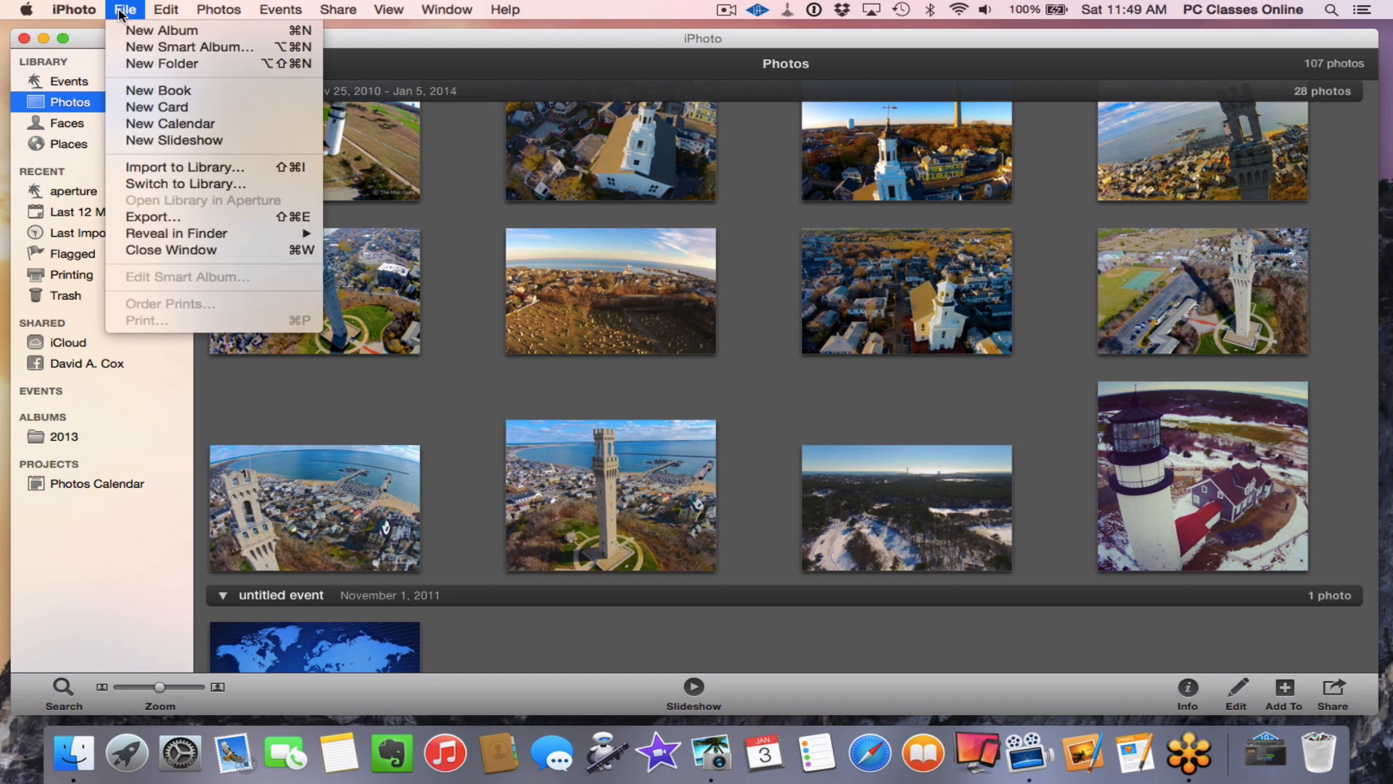
{"action": "left_click", "coordinate": [119, 11]}
{"action": "left_click", "coordinate": [257, 384]}
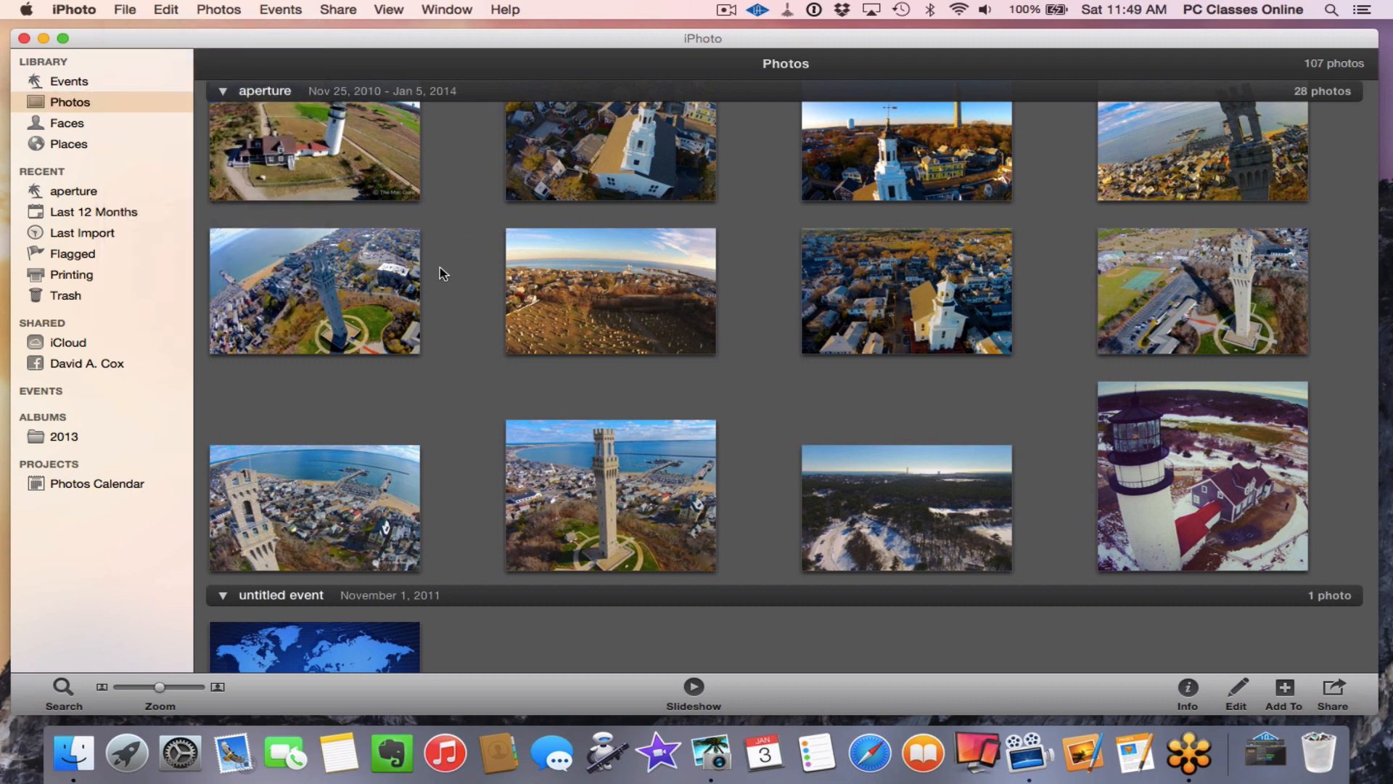
{"action": "left_click", "coordinate": [125, 10]}
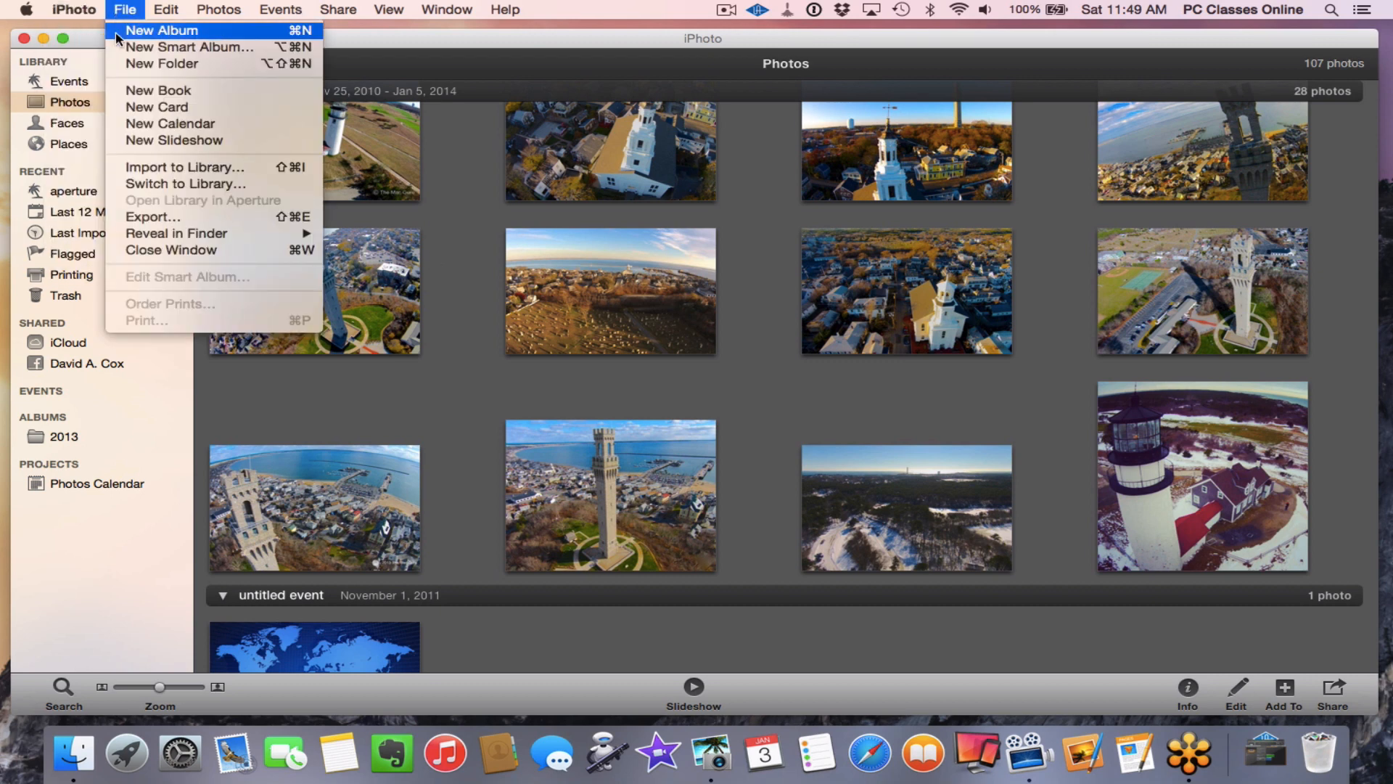
{"action": "left_click", "coordinate": [117, 35]}
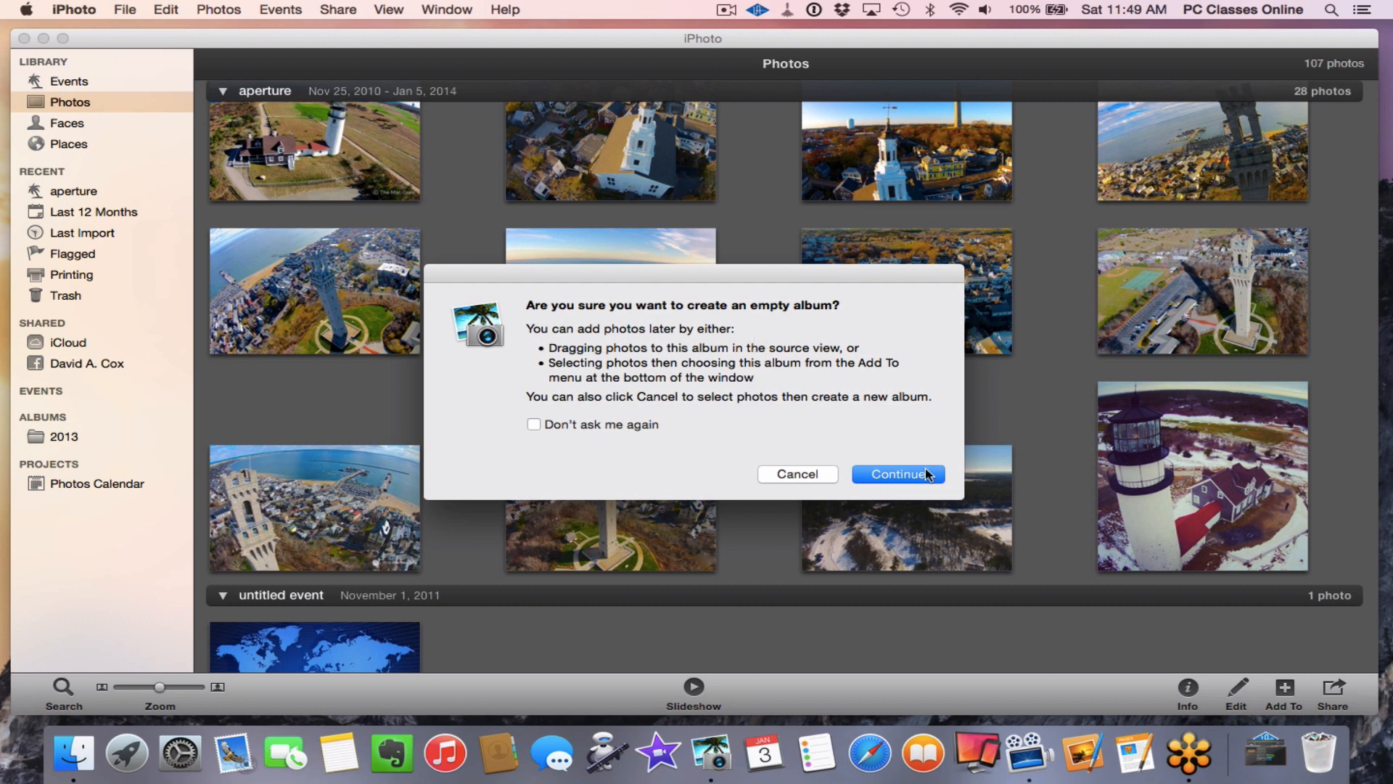
{"action": "left_click", "coordinate": [886, 474]}
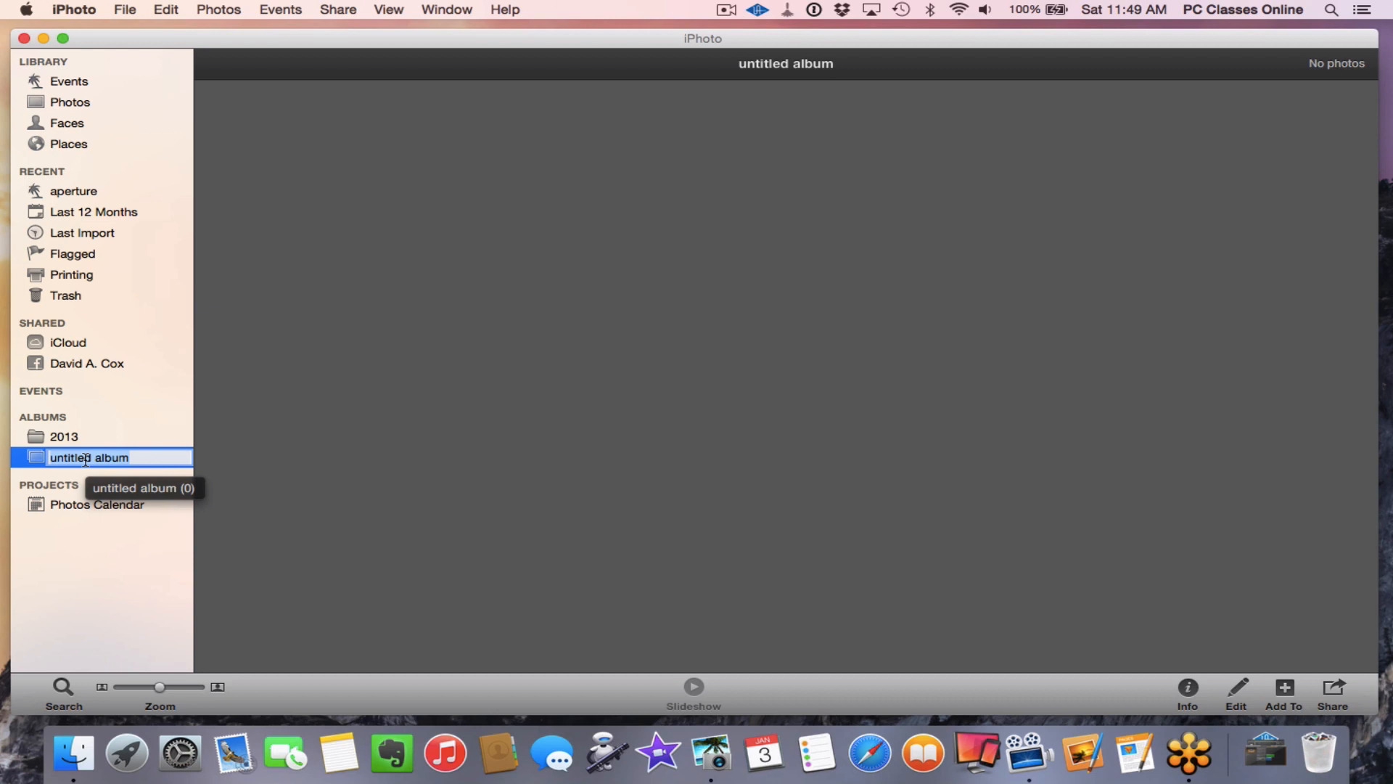
{"action": "type", "text": "Best Photos"}
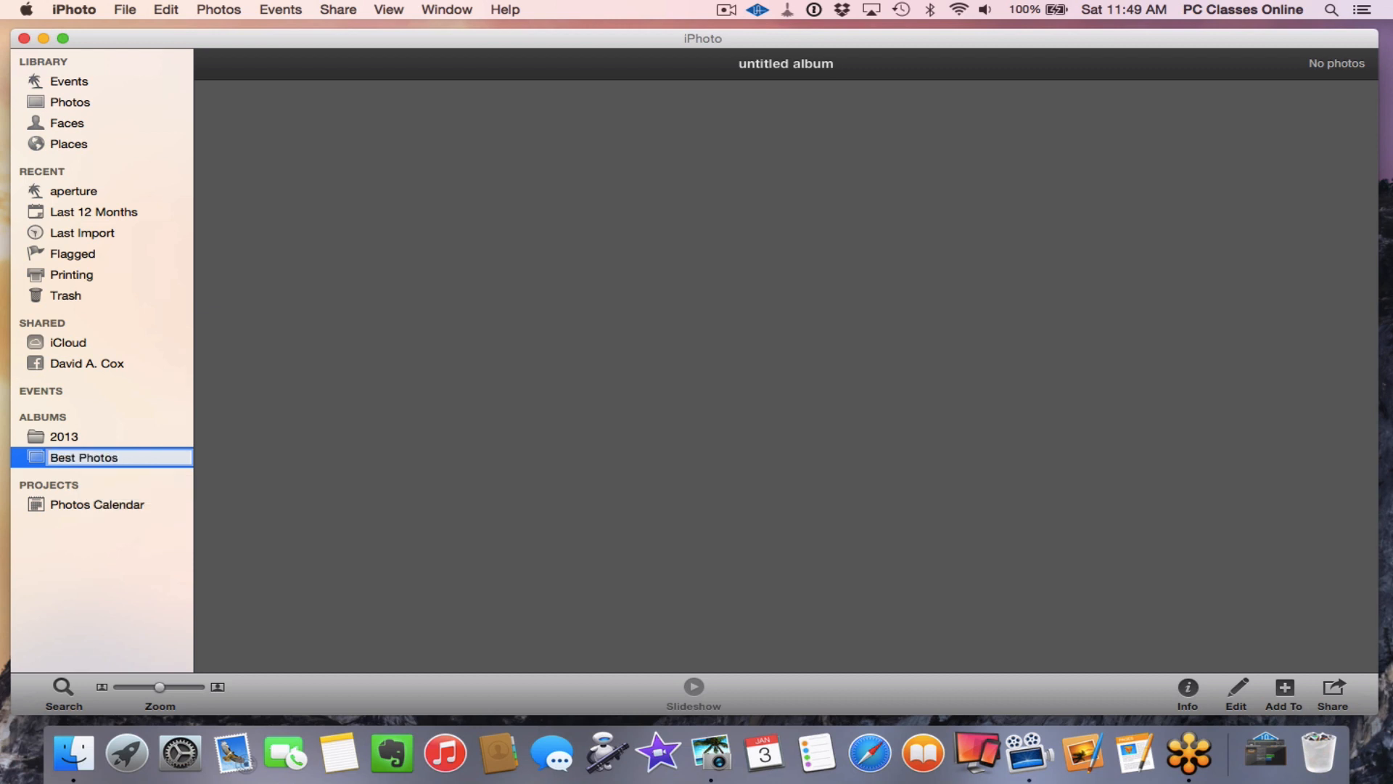
{"action": "key", "text": "Return"}
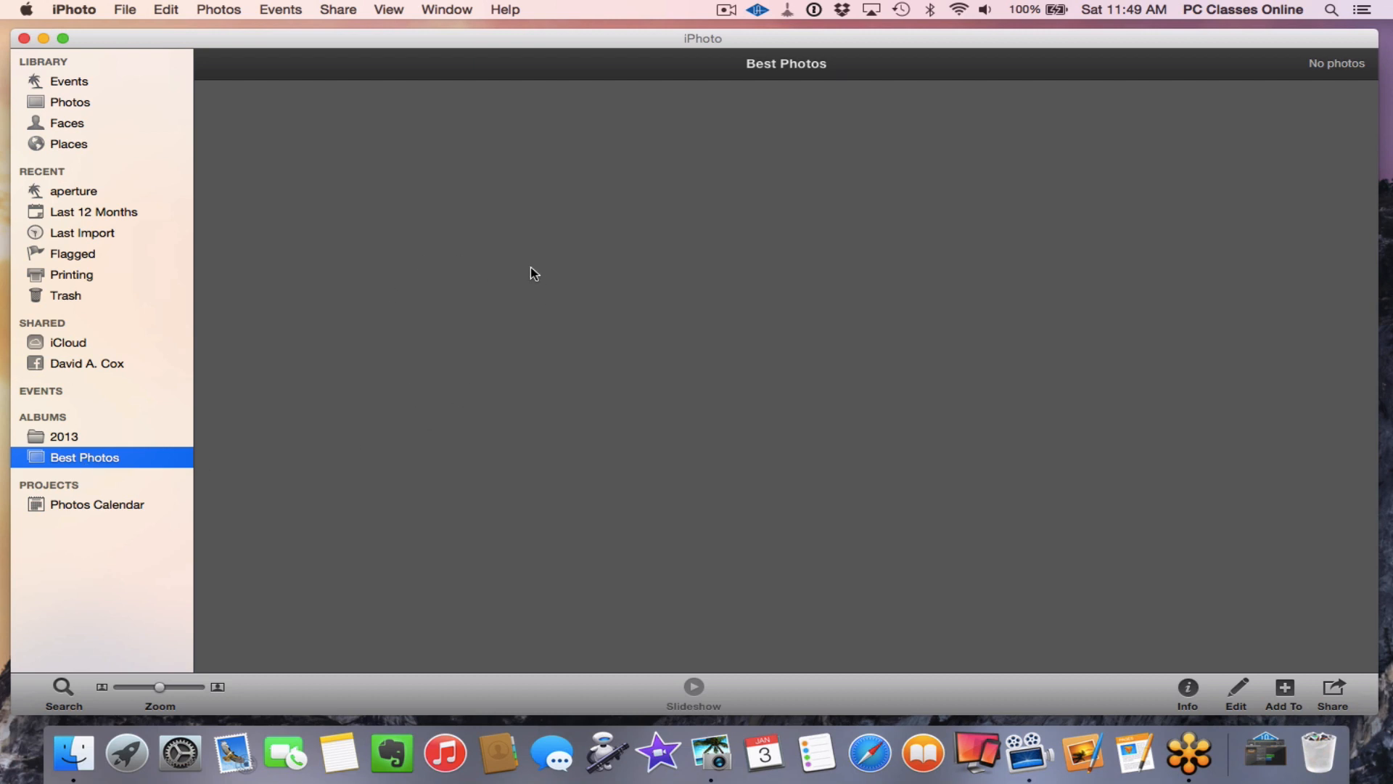
Step: Add the cemetery, monument tower and snowy lighthouse photos from the library to the Best Photos album, and view the album
{"action": "left_click", "coordinate": [58, 101]}
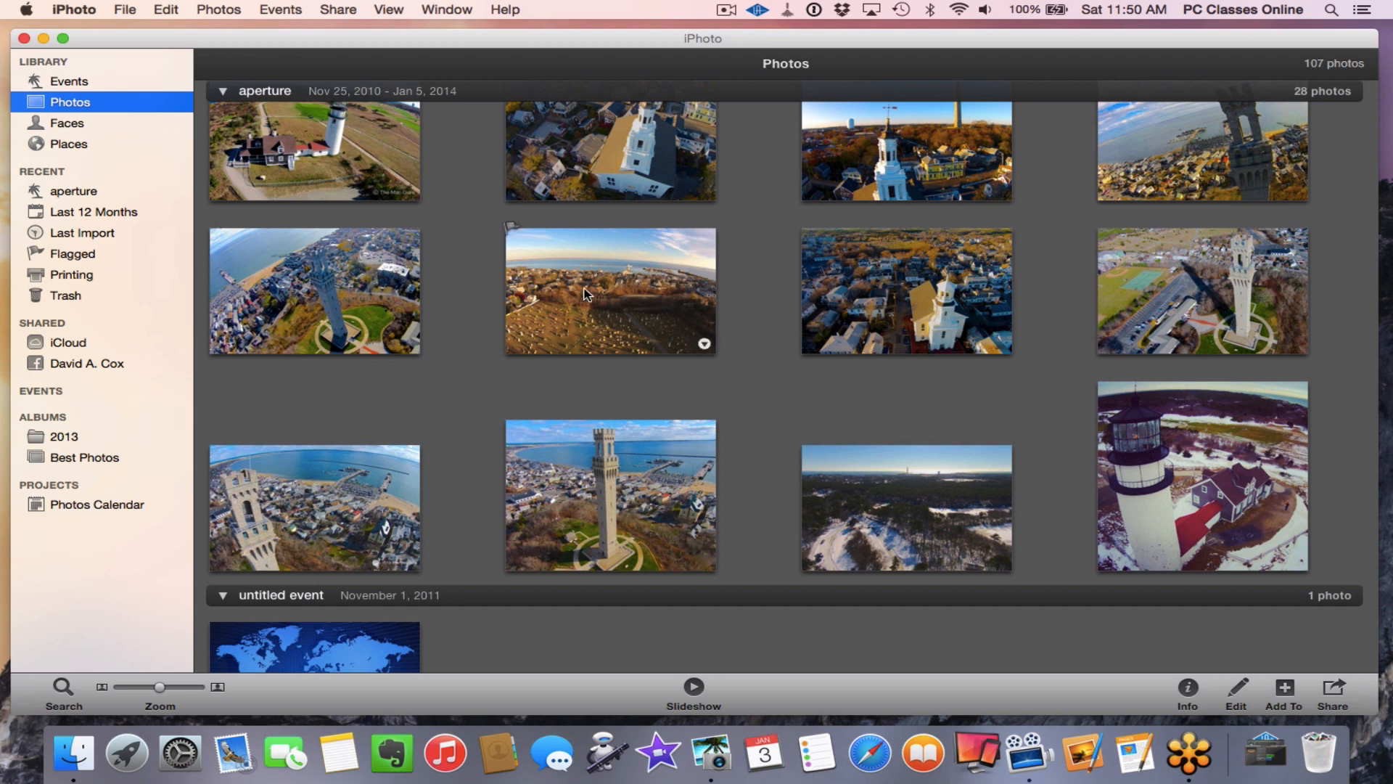
{"action": "left_click_drag", "start_coordinate": [573, 286], "coordinate": [78, 465]}
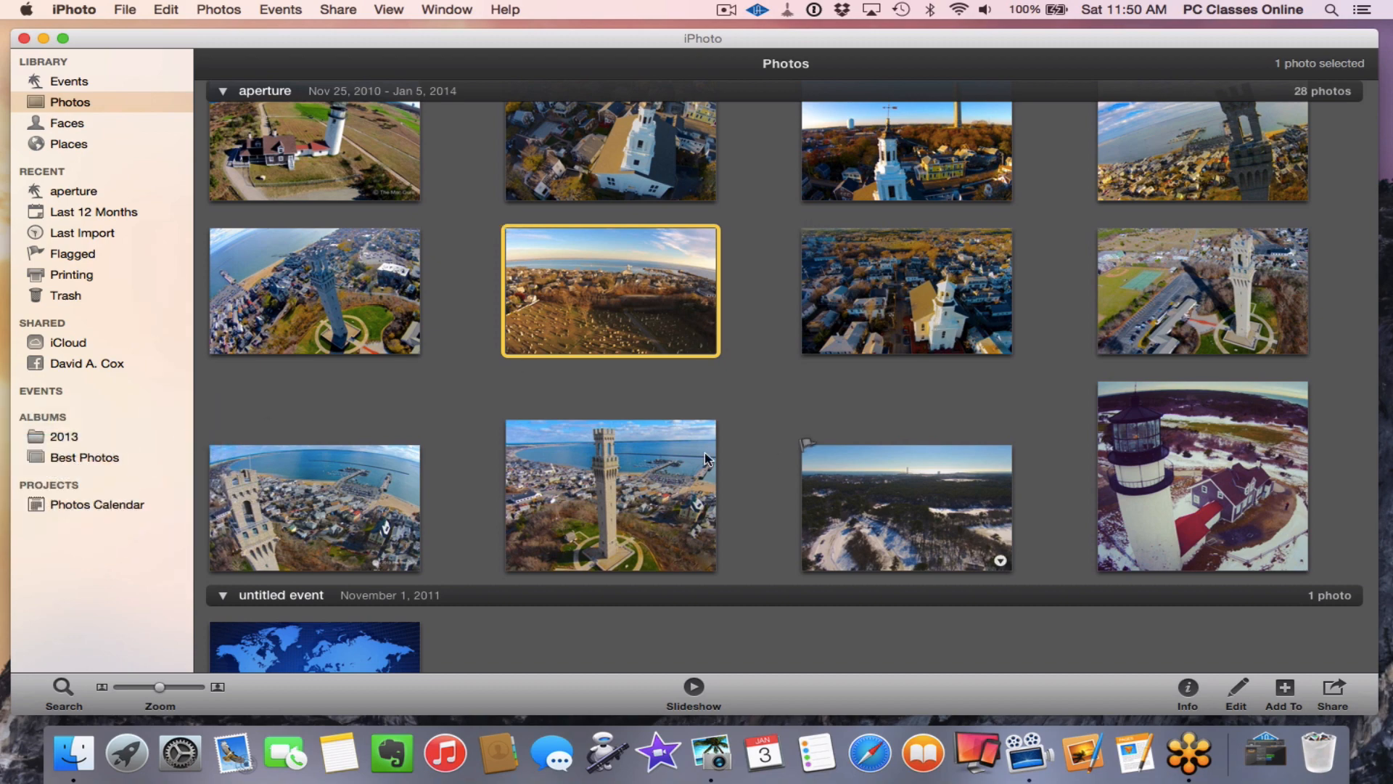
{"action": "left_click_drag", "start_coordinate": [577, 461], "coordinate": [134, 459]}
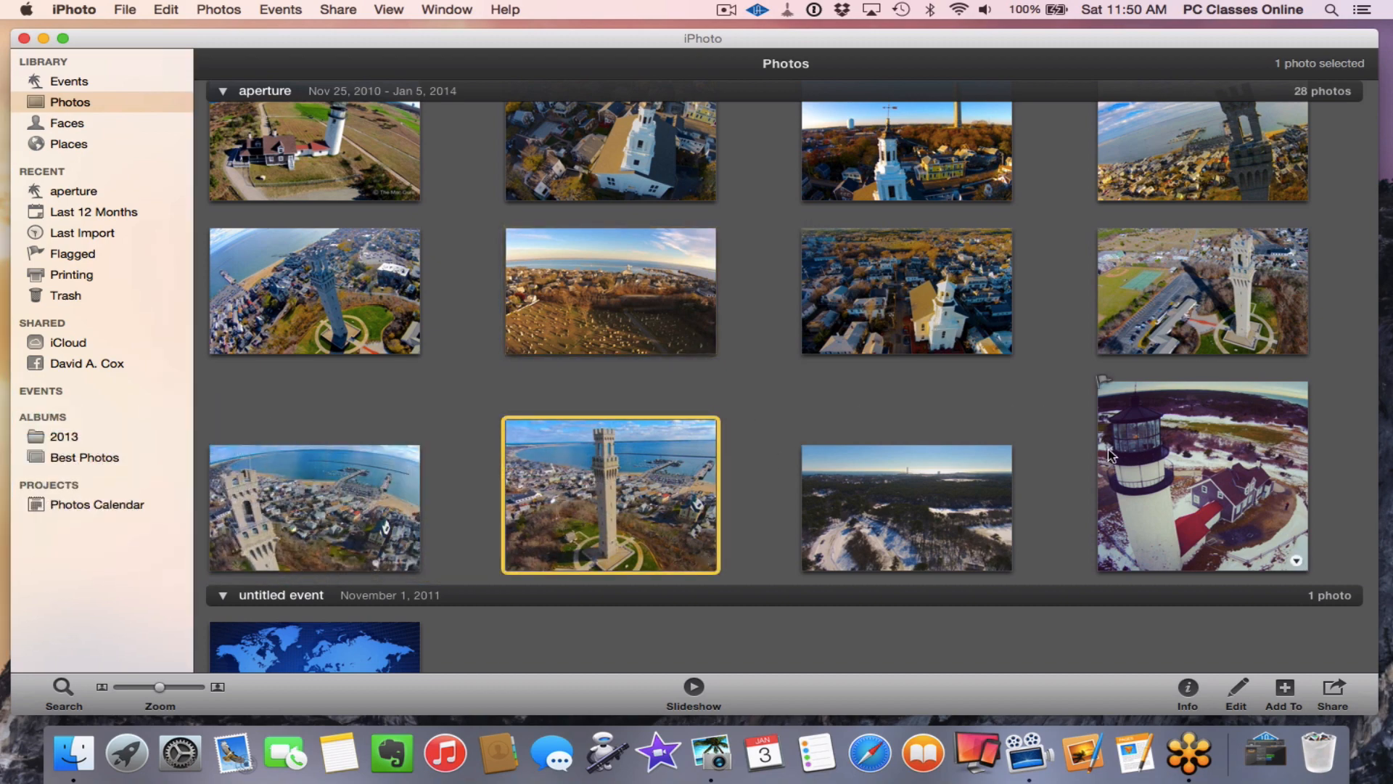
{"action": "left_click_drag", "start_coordinate": [1040, 408], "coordinate": [94, 463]}
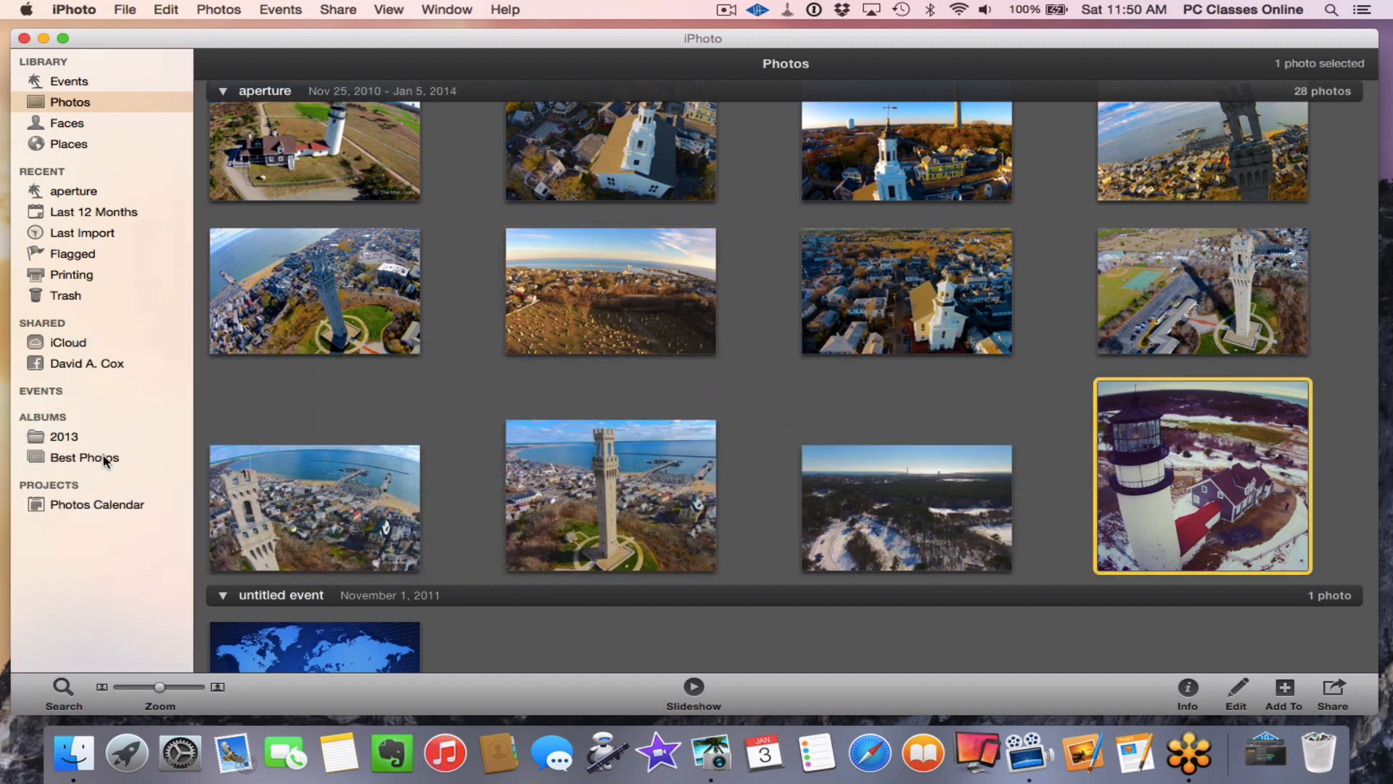
{"action": "left_click", "coordinate": [89, 453]}
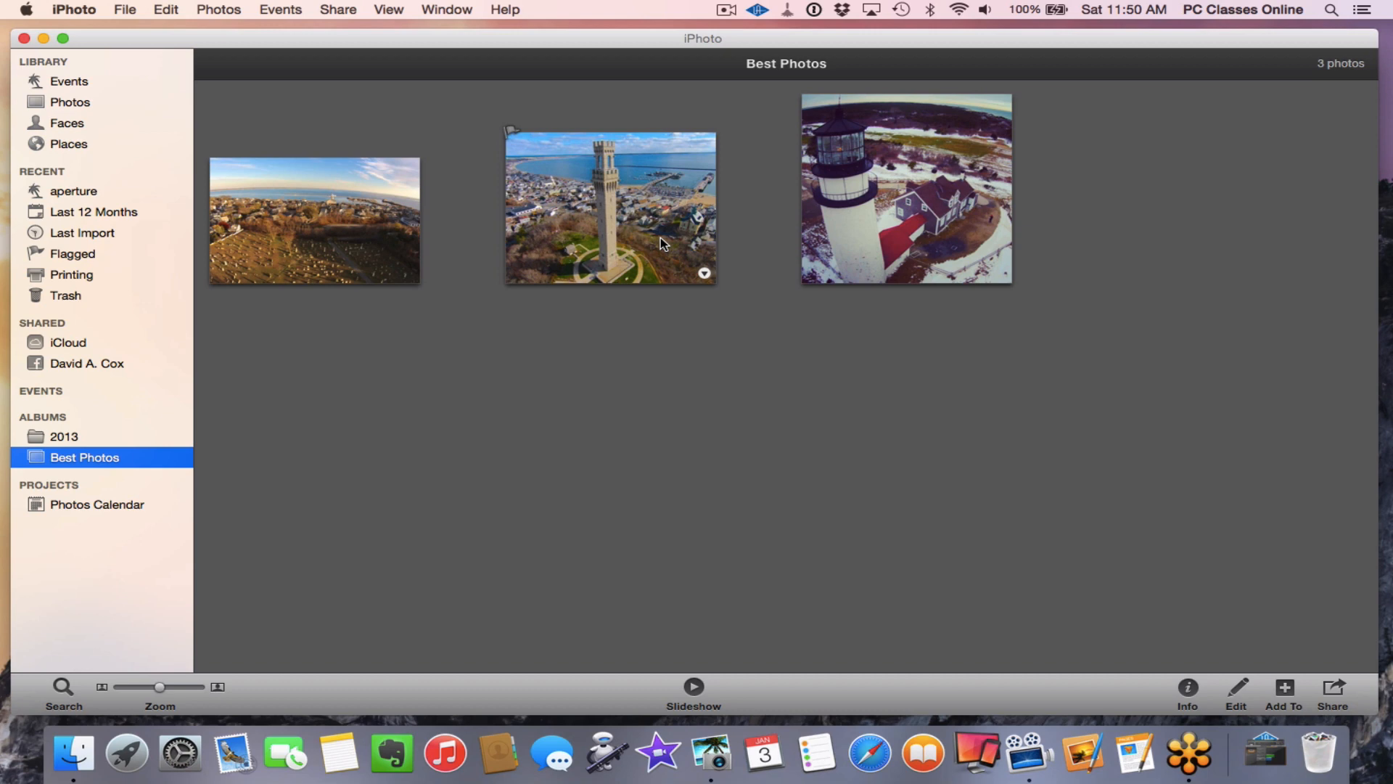
{"action": "left_click", "coordinate": [87, 107]}
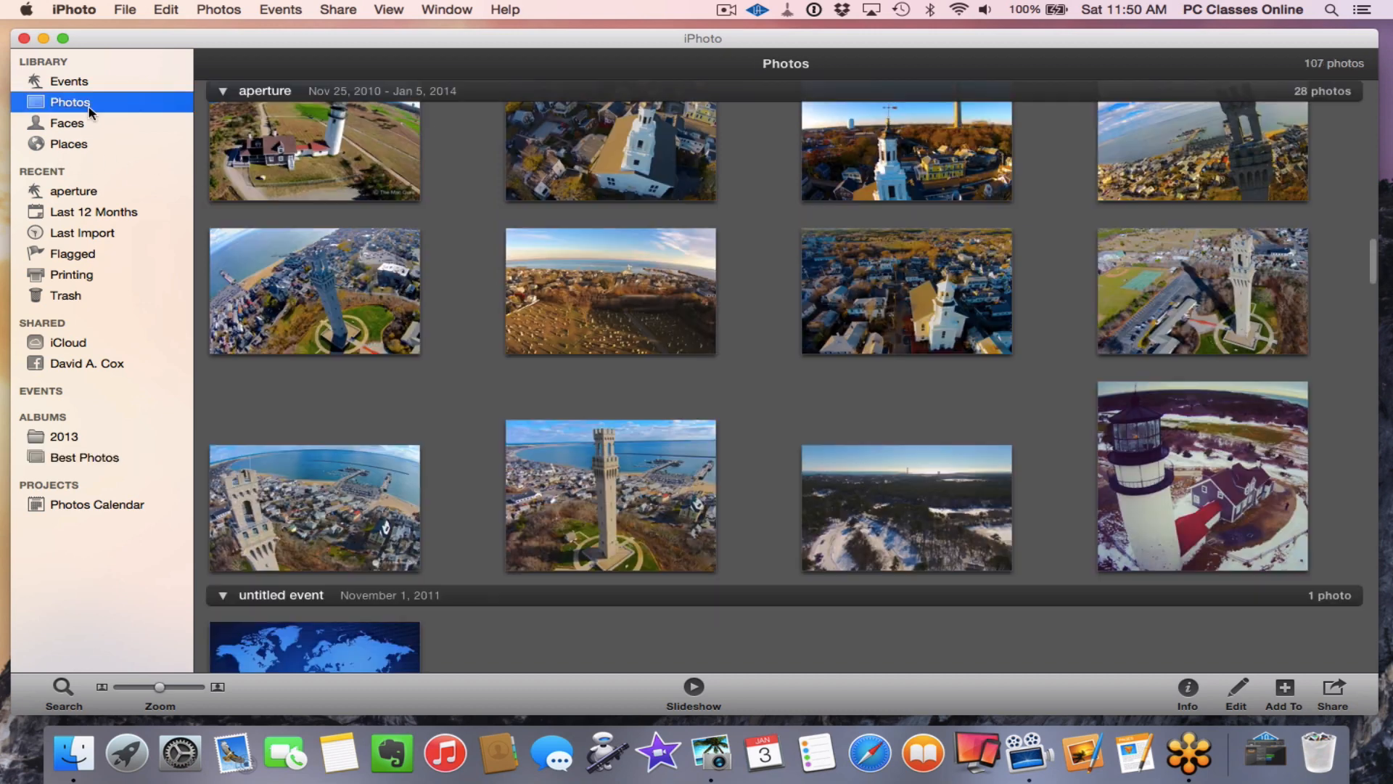
{"action": "left_click", "coordinate": [73, 456]}
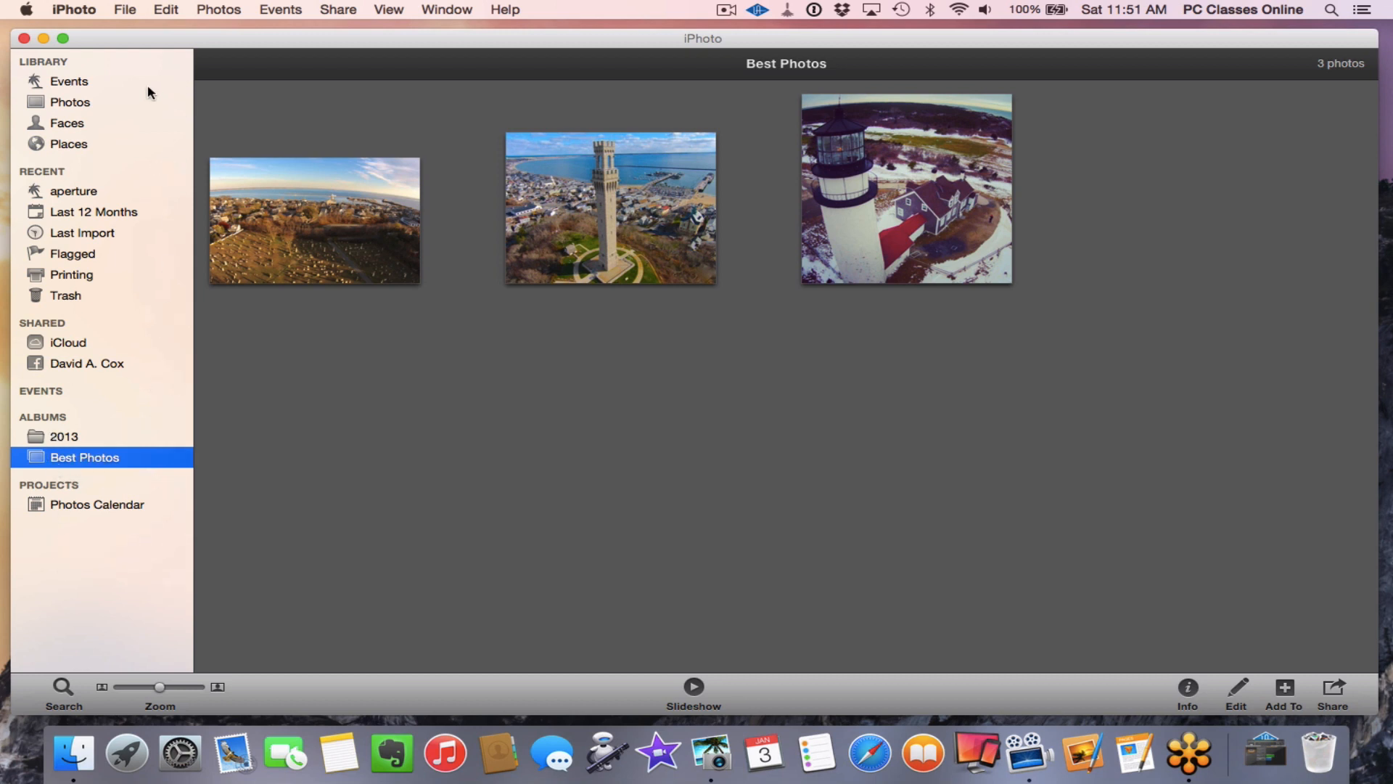
Step: Create a folder named 2015, move the Best Photos album into it, and collapse the folder
{"action": "left_click", "coordinate": [125, 10]}
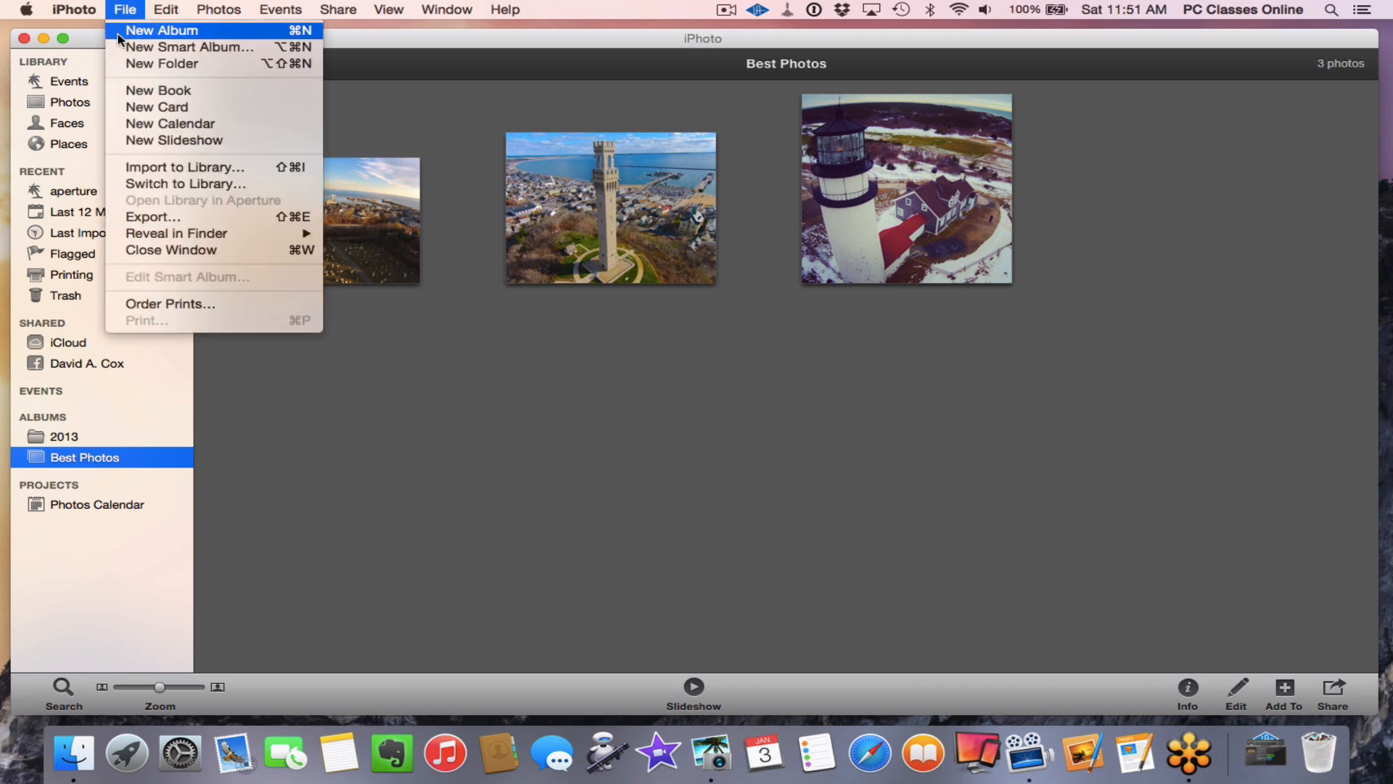
{"action": "left_click", "coordinate": [153, 64]}
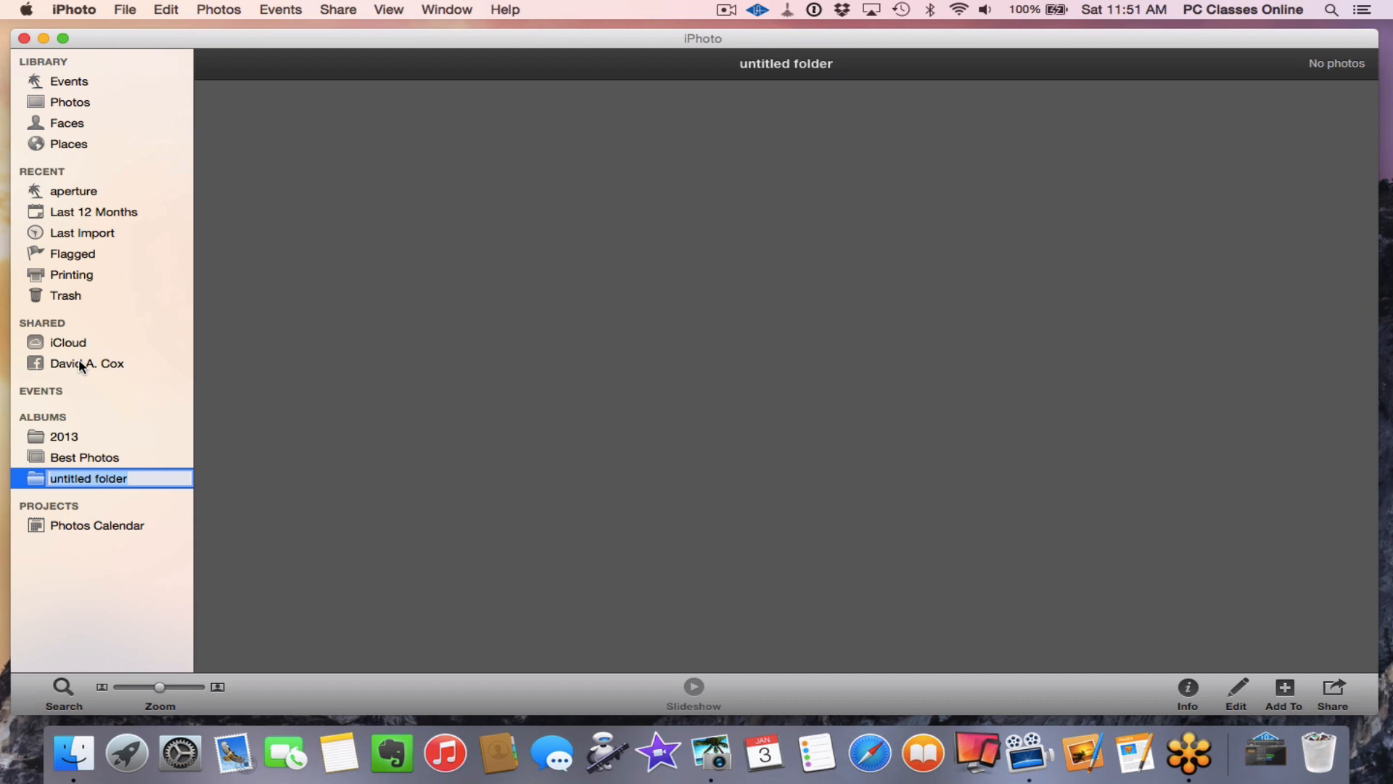
{"action": "type", "text": "2015"}
{"action": "key", "text": "Return"}
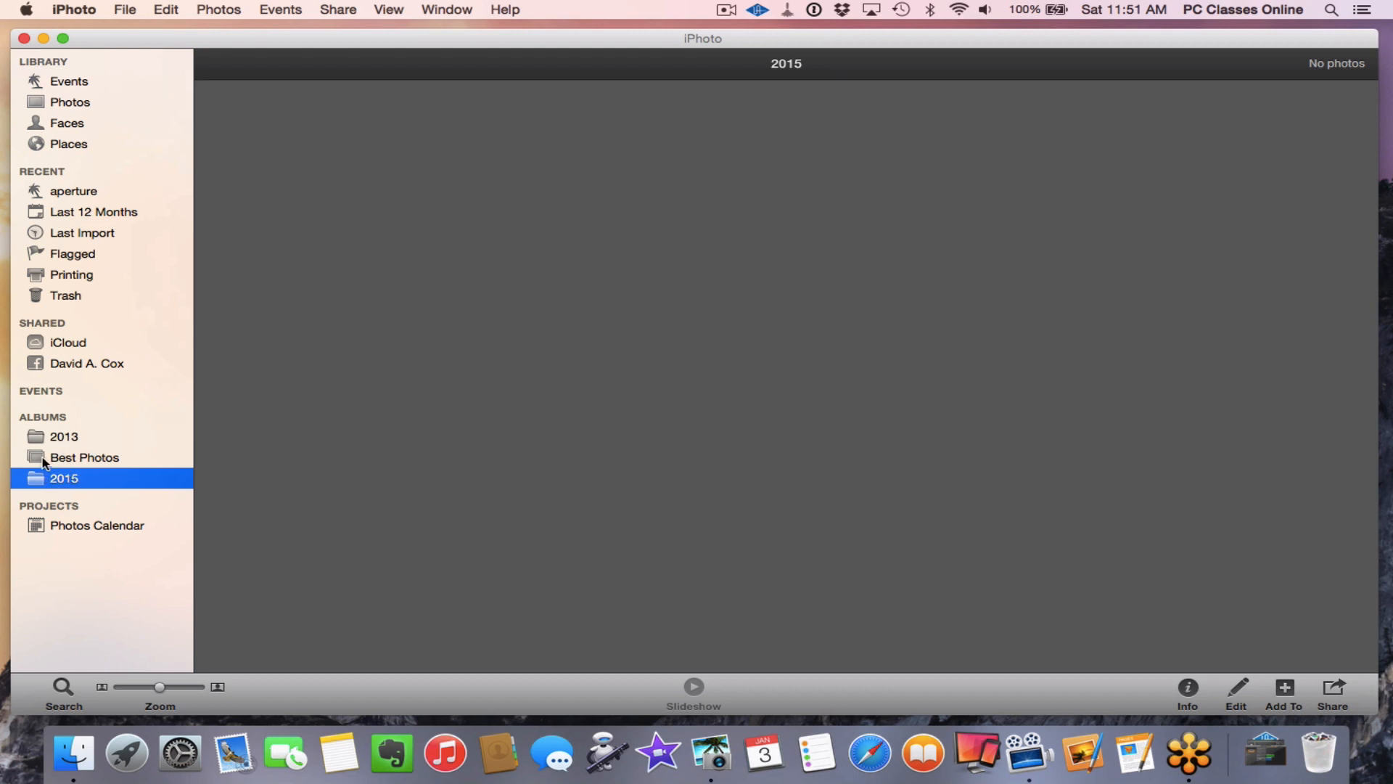
{"action": "left_click_drag", "start_coordinate": [42, 461], "coordinate": [53, 484]}
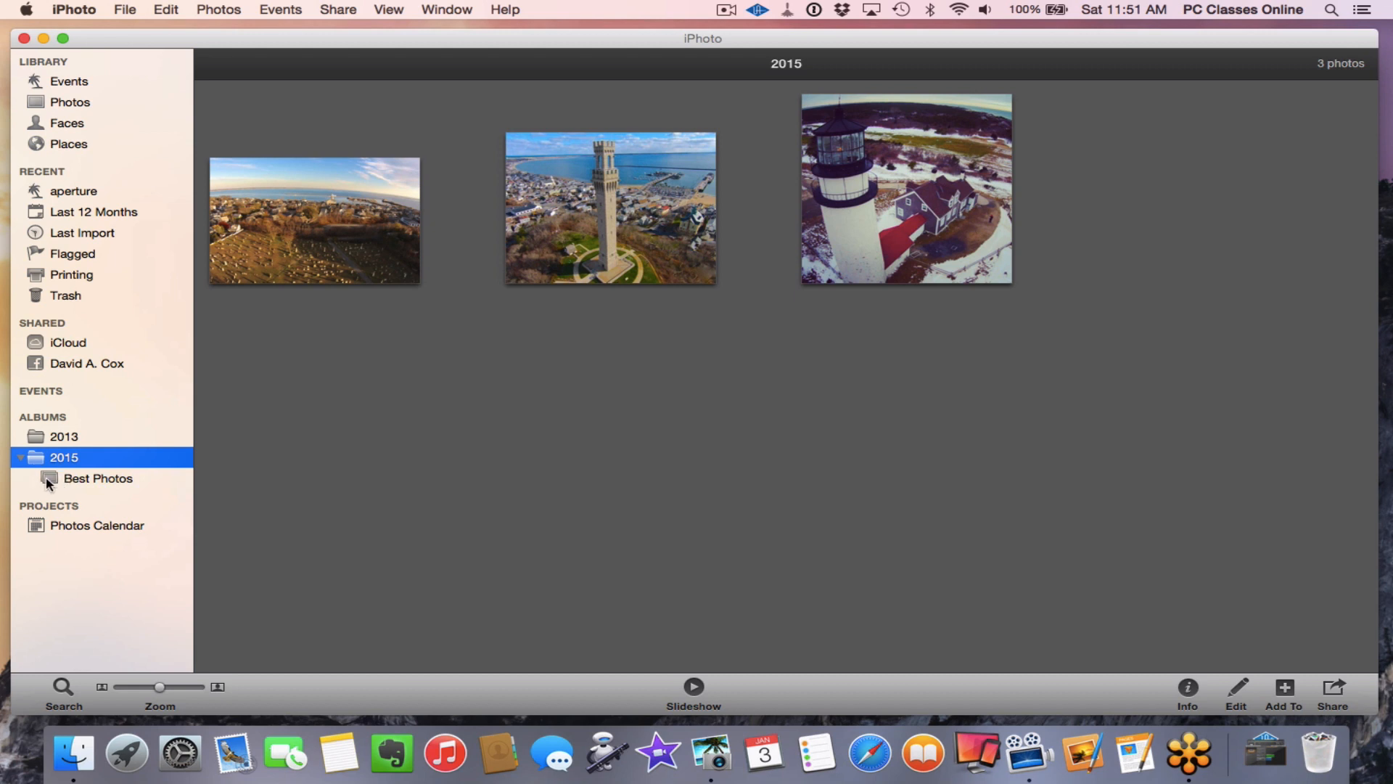
{"action": "left_click", "coordinate": [20, 457]}
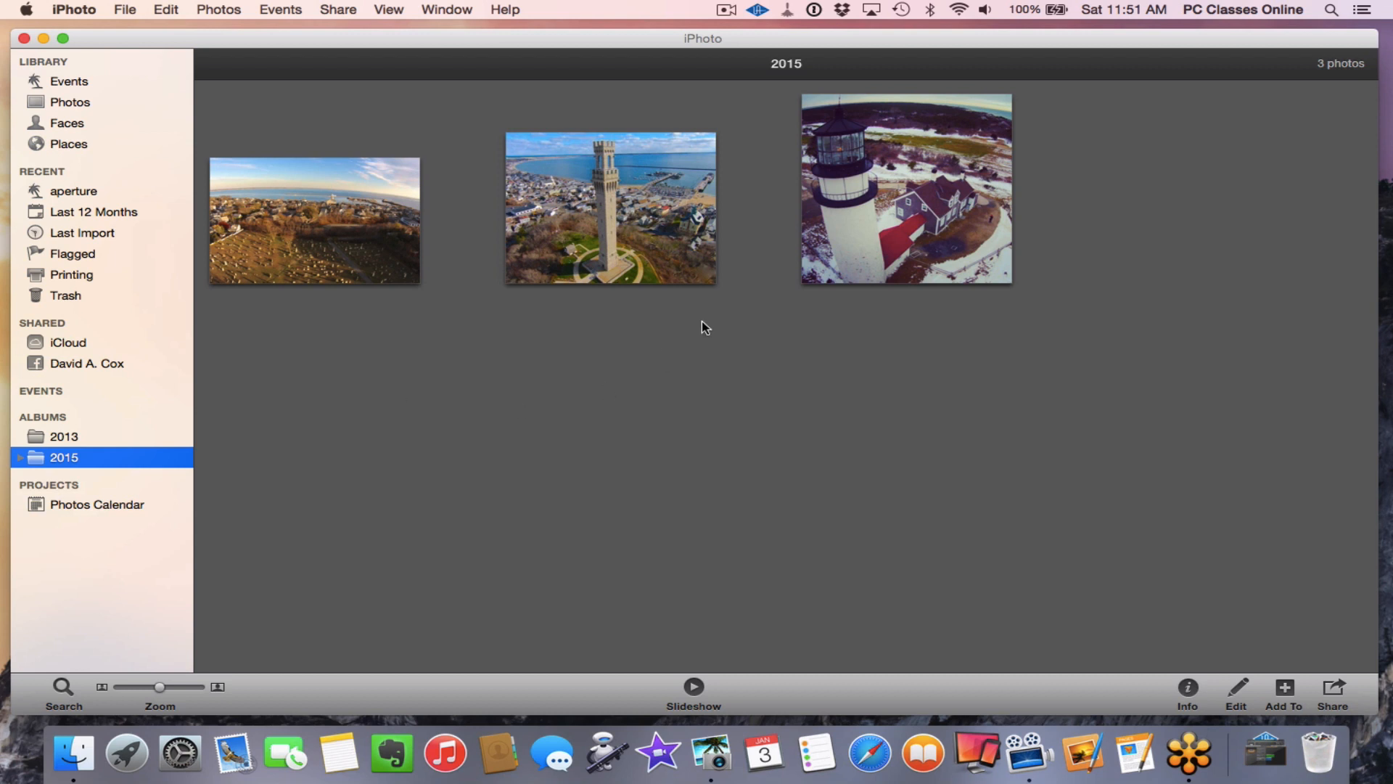
Step: Review the sharing, creation and printing options for the lighthouse photo, and deselect the photo
{"action": "left_click", "coordinate": [921, 234]}
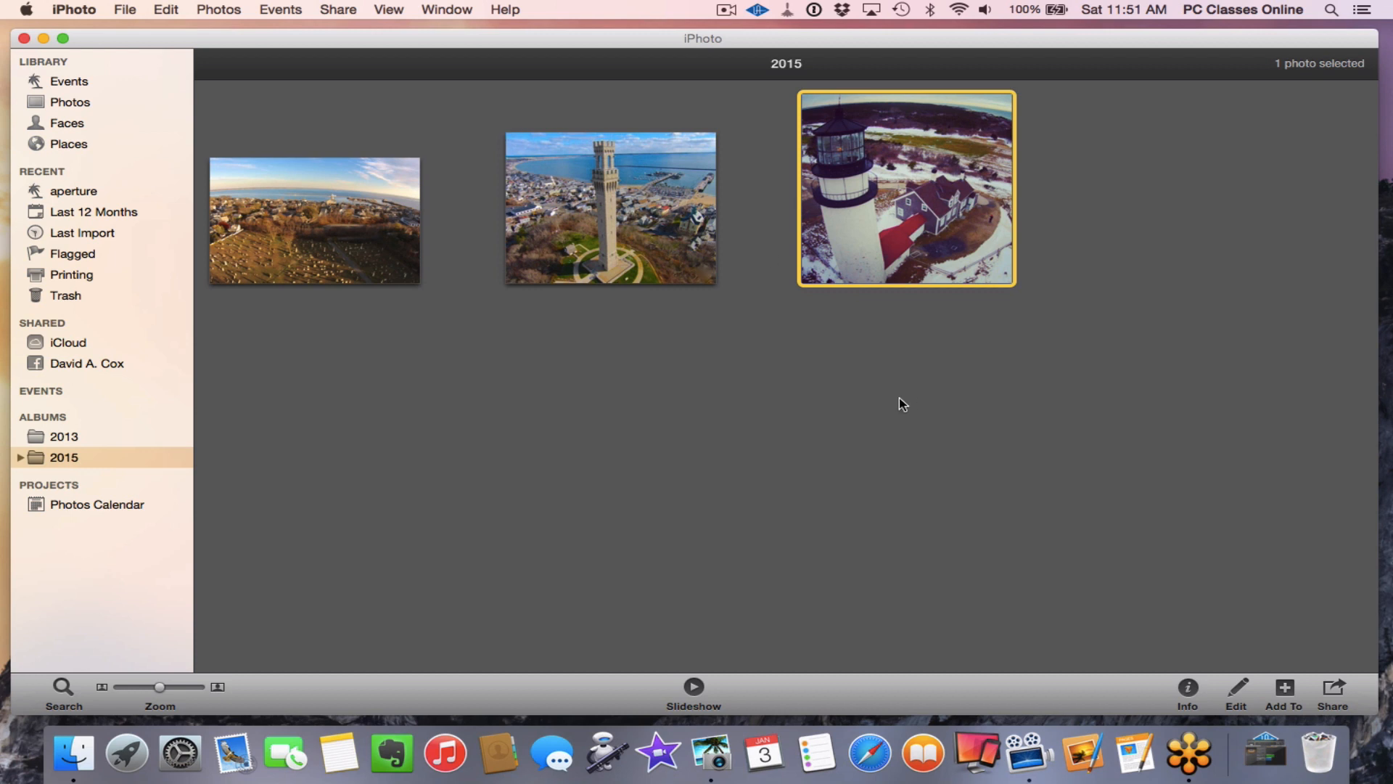
{"action": "left_click", "coordinate": [1332, 688]}
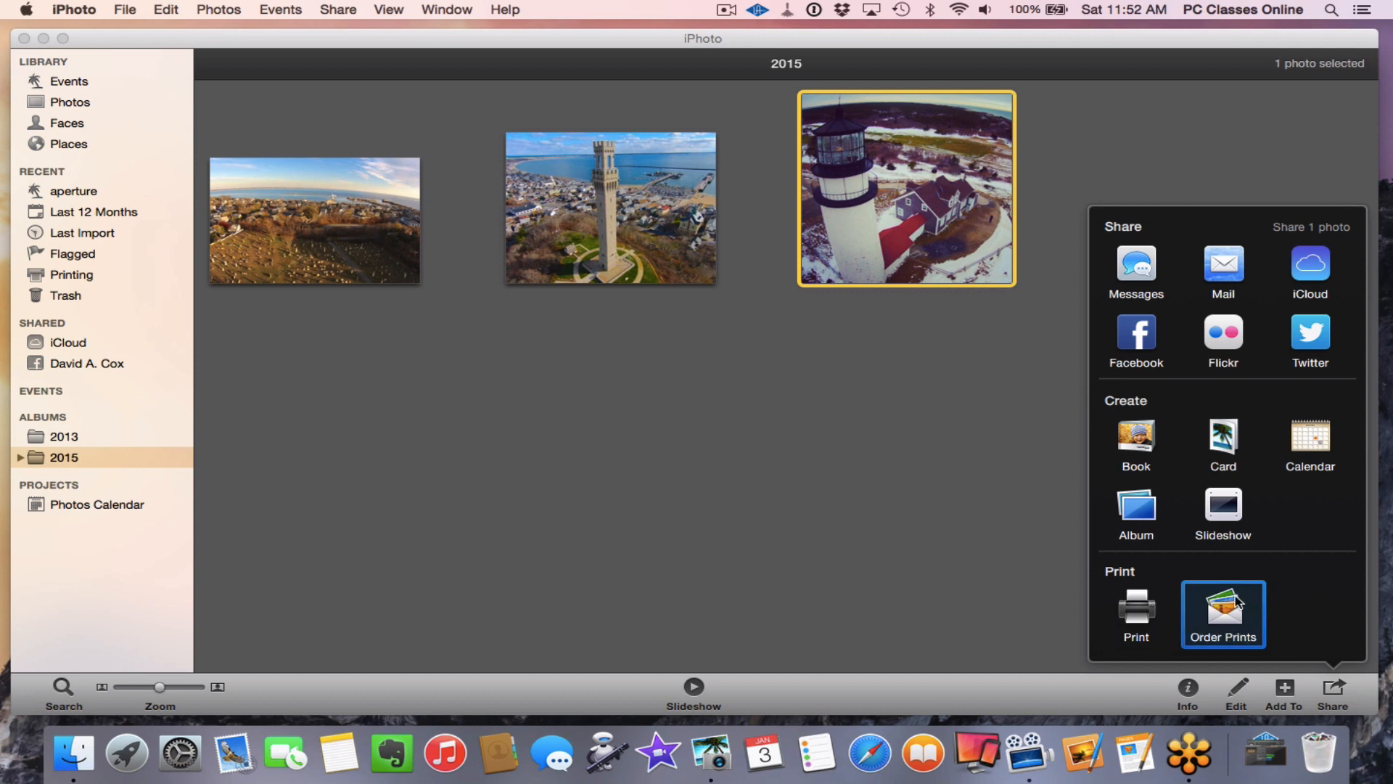
{"action": "left_click", "coordinate": [970, 571]}
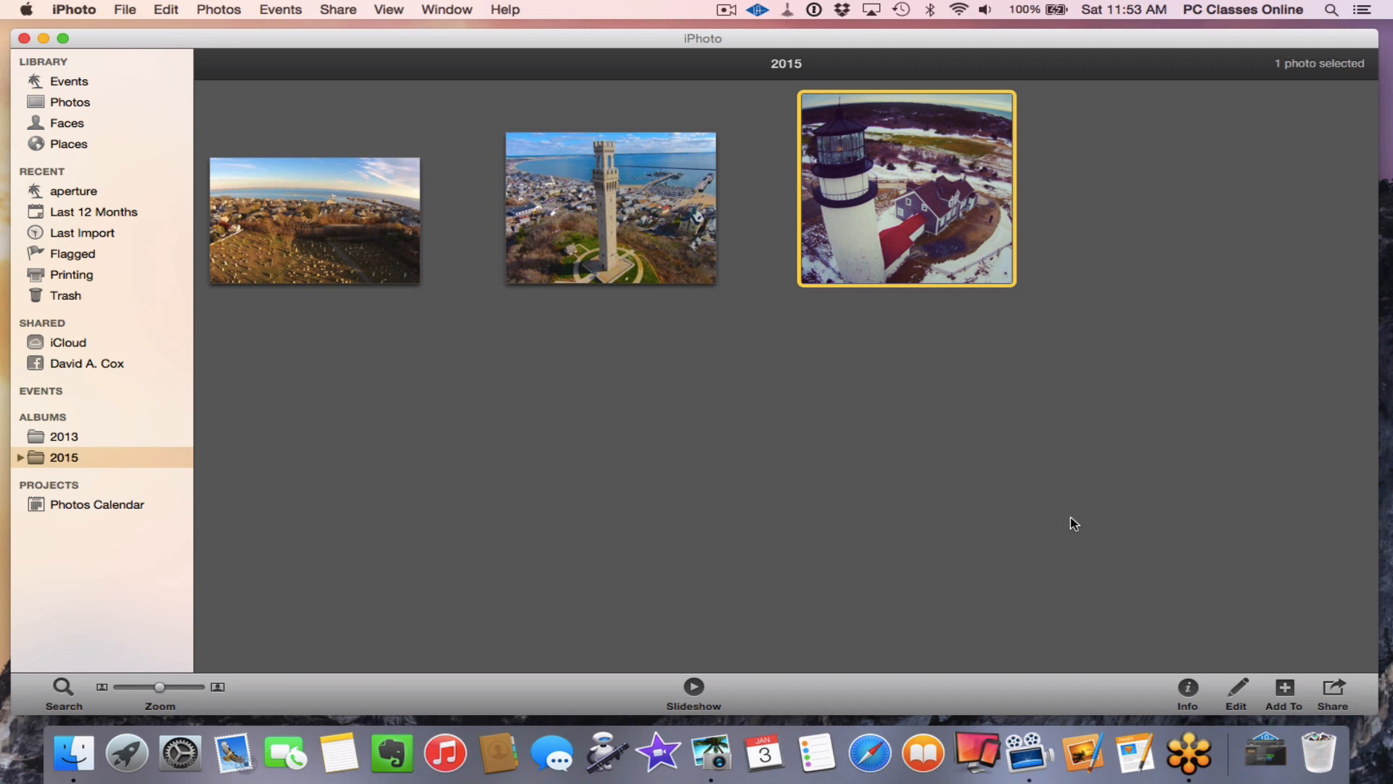
{"action": "left_click", "coordinate": [1197, 566]}
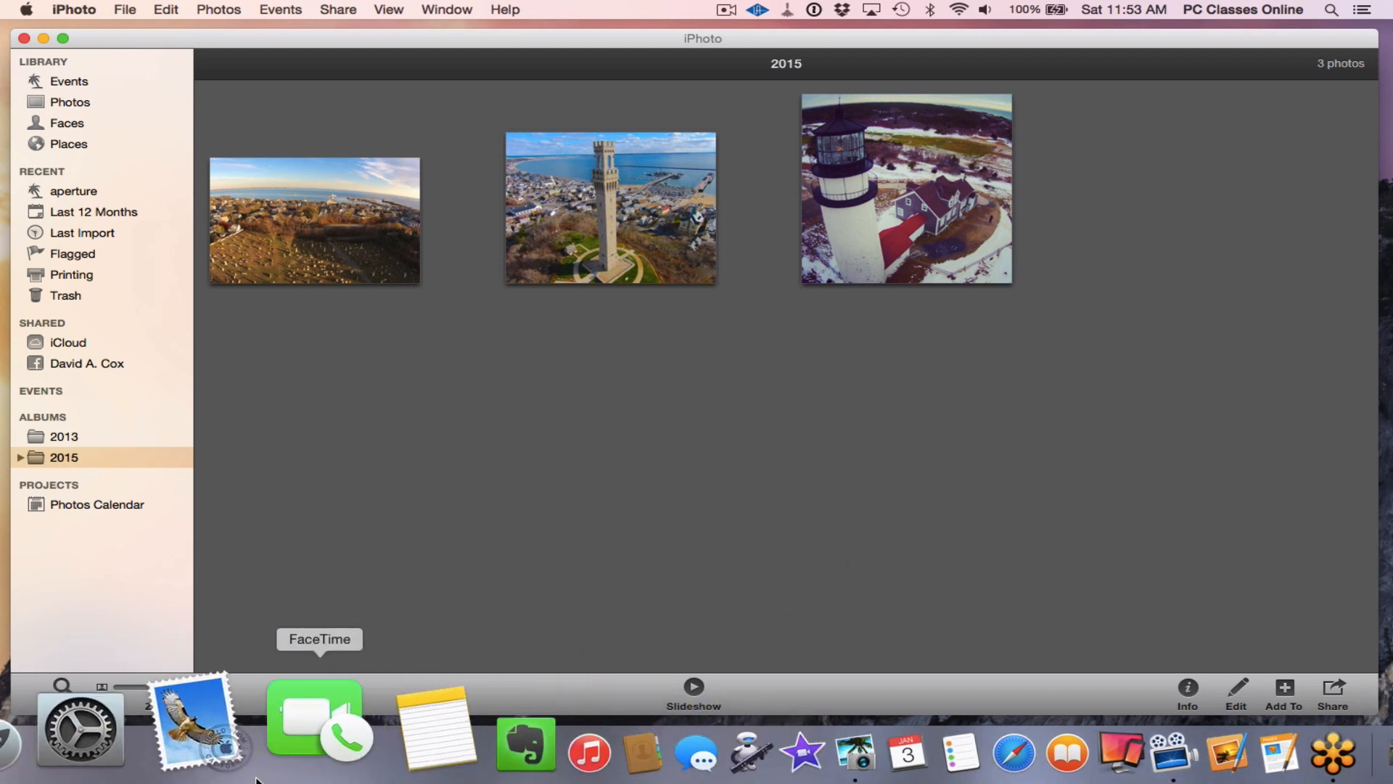
Step: Search Launchpad for "iphoto" to look at the matching applications, and return to iPhoto
{"action": "left_click", "coordinate": [114, 734]}
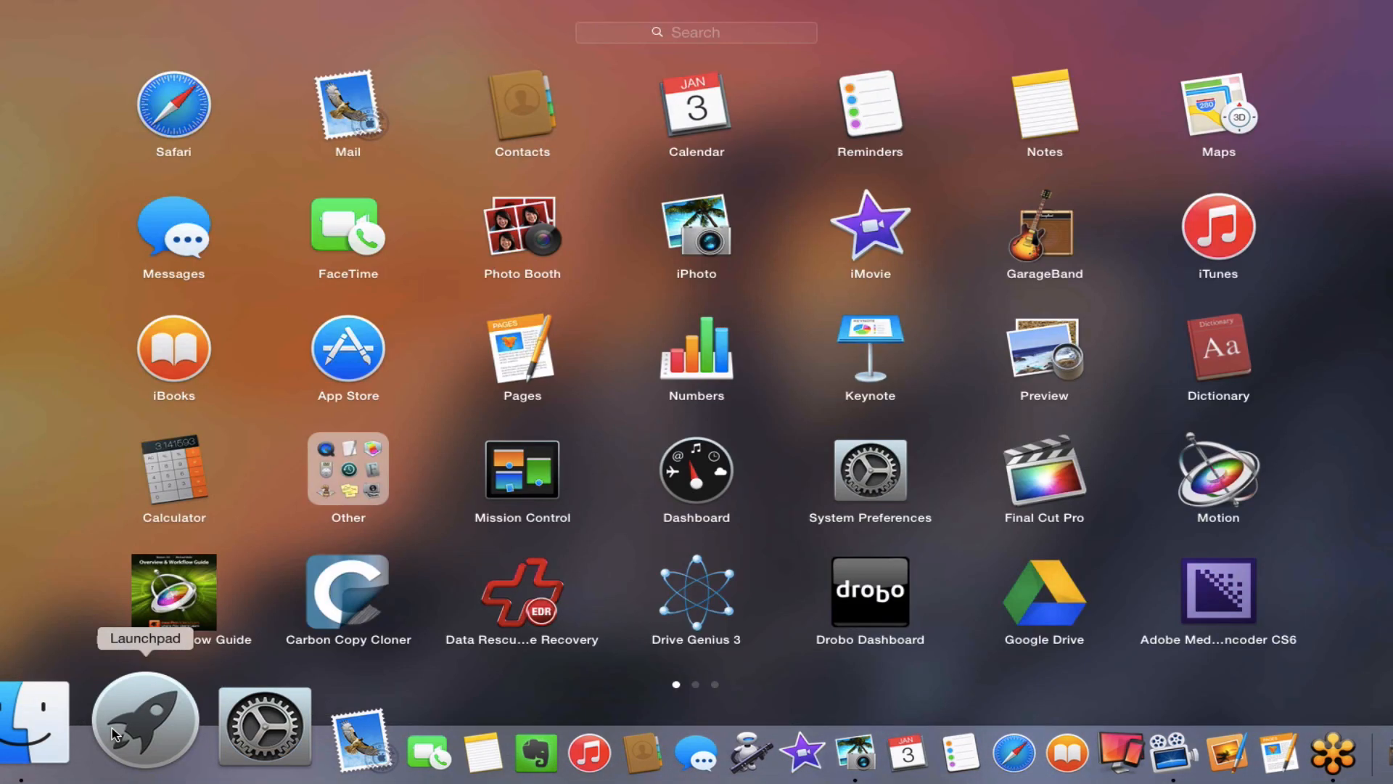
{"action": "type", "text": "iphoto"}
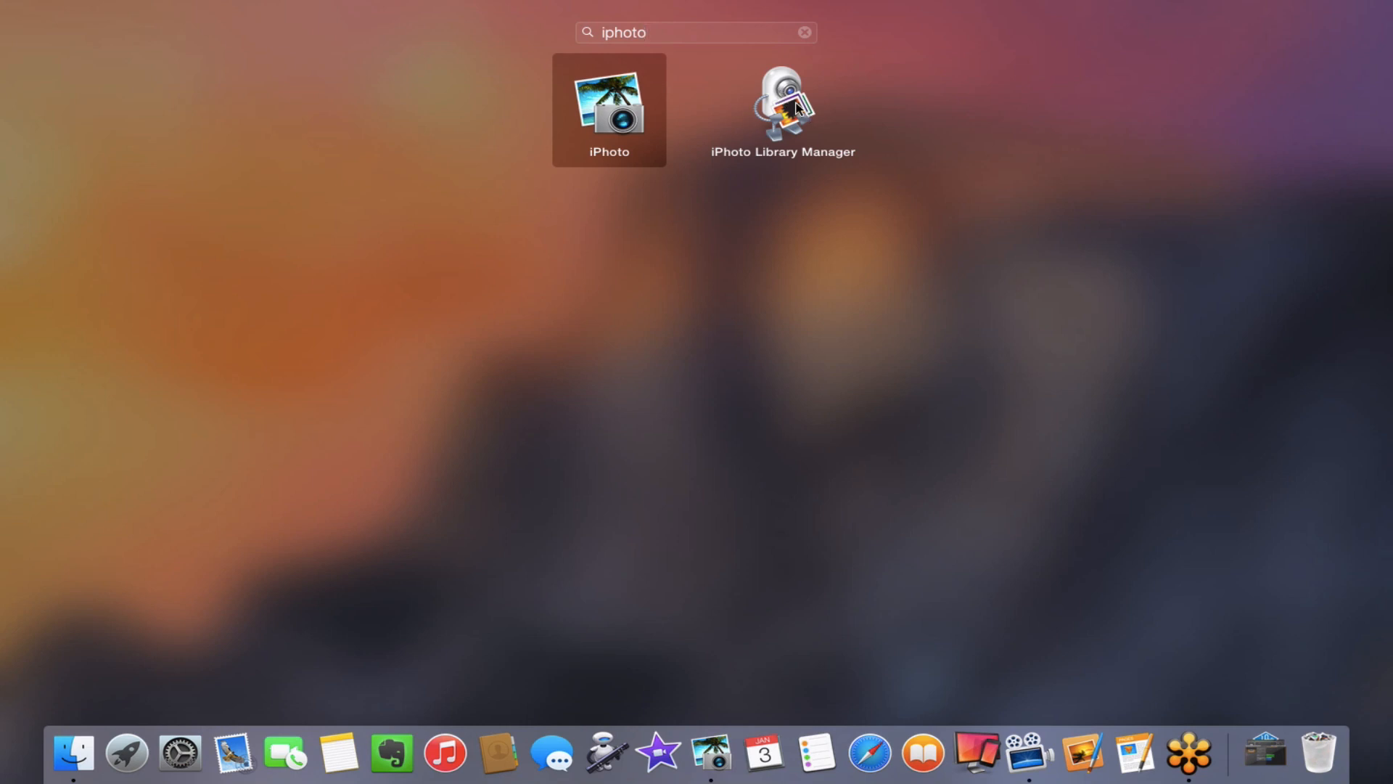
{"action": "key", "text": "Return"}
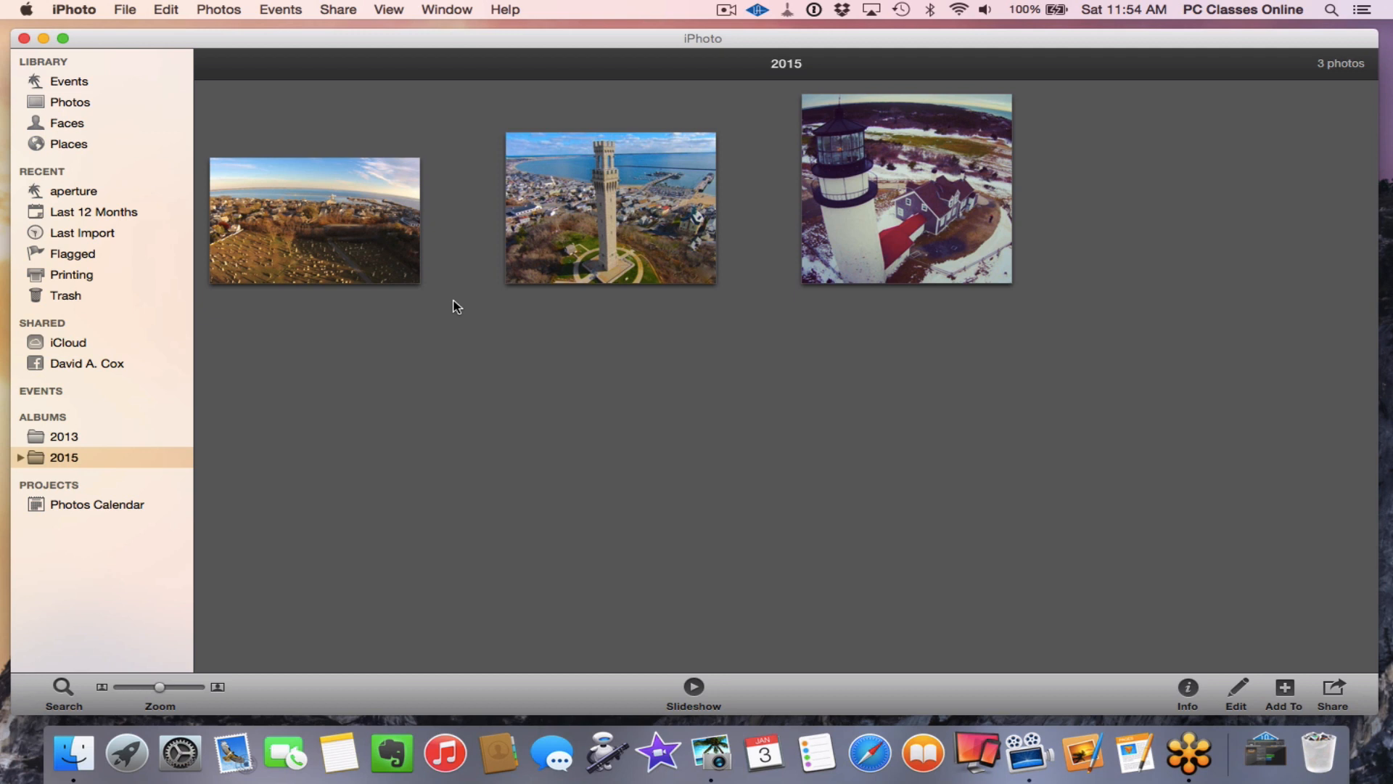
Step: Title the cemetery photo in the 2015 folder "Cemetary" and replace its description with "This is my photo"
{"action": "mouse_move", "coordinate": [340, 229]}
{"action": "left_click", "coordinate": [323, 218]}
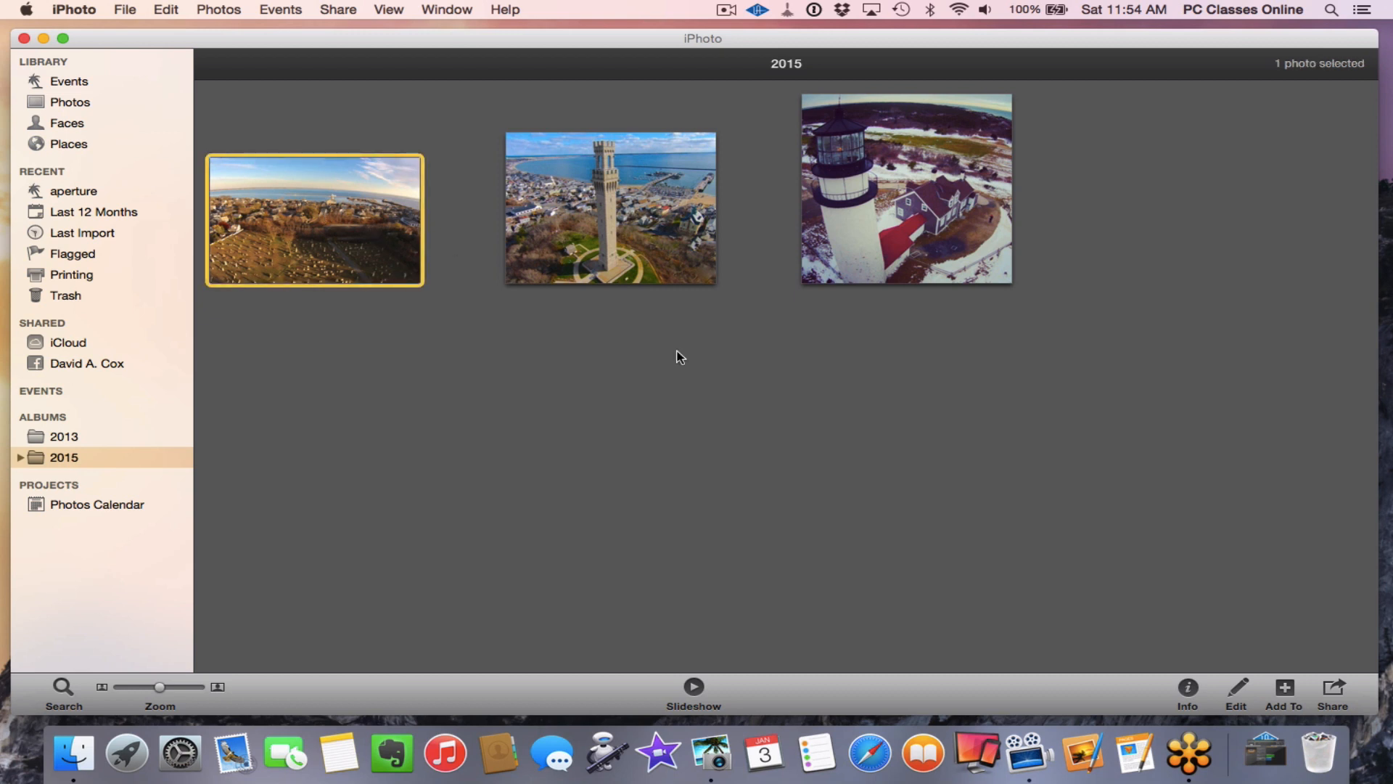
{"action": "left_click", "coordinate": [1188, 690]}
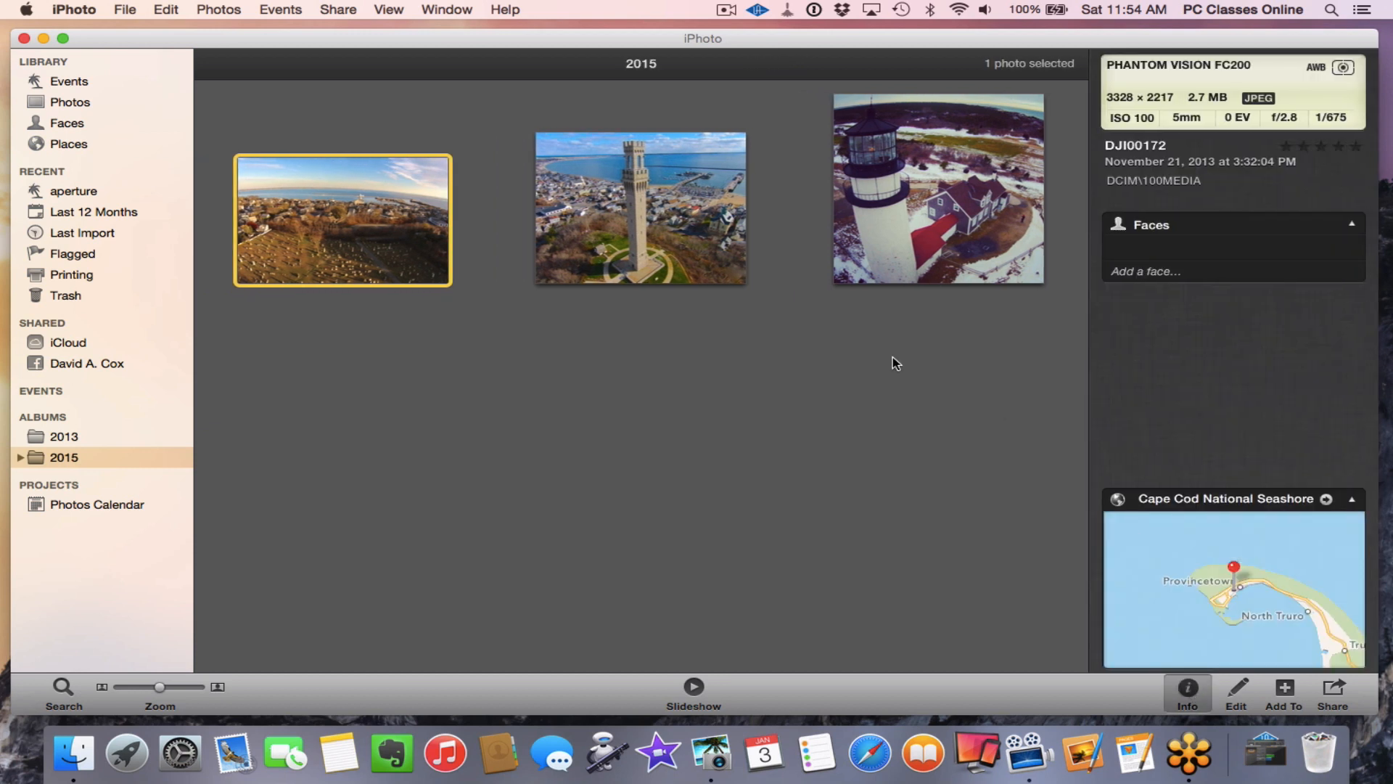
{"action": "left_click", "coordinate": [1143, 151]}
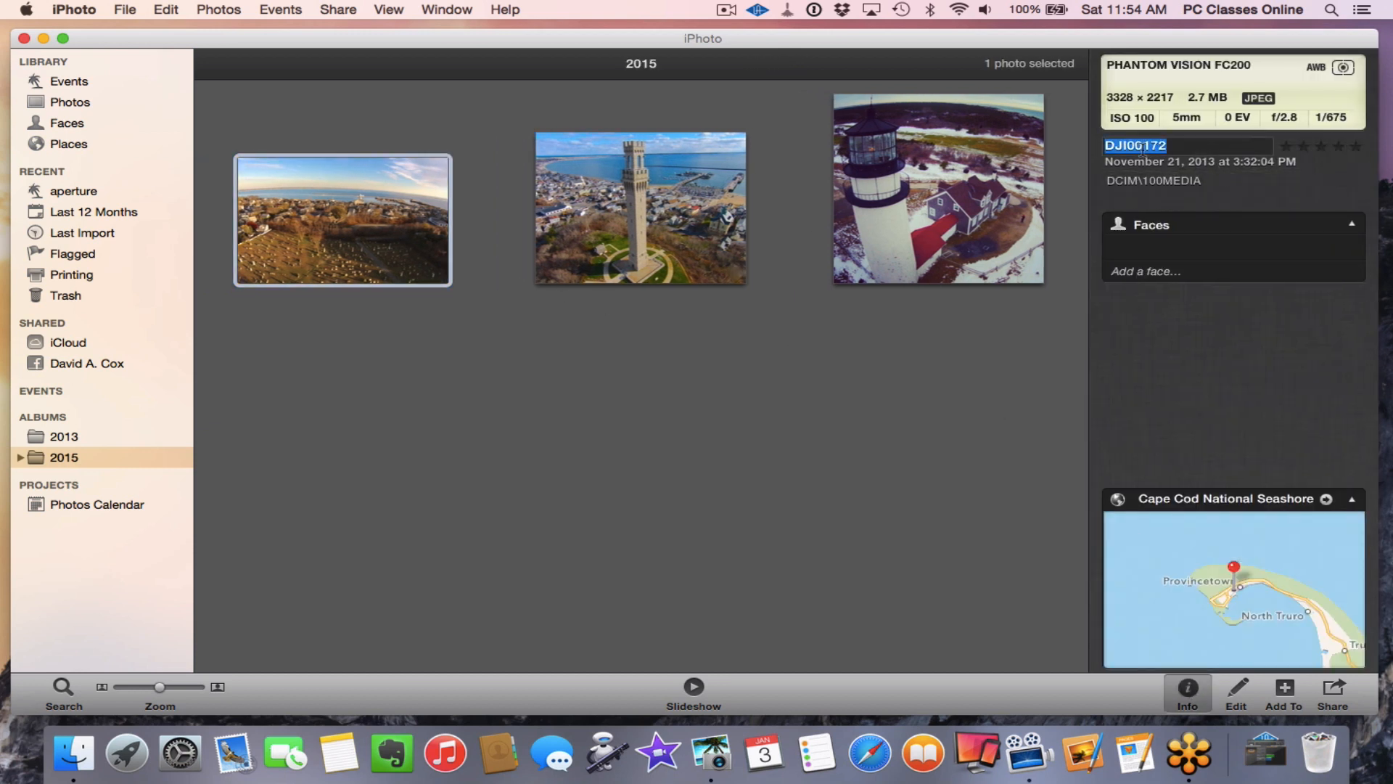
{"action": "type", "text": "Cemet"}
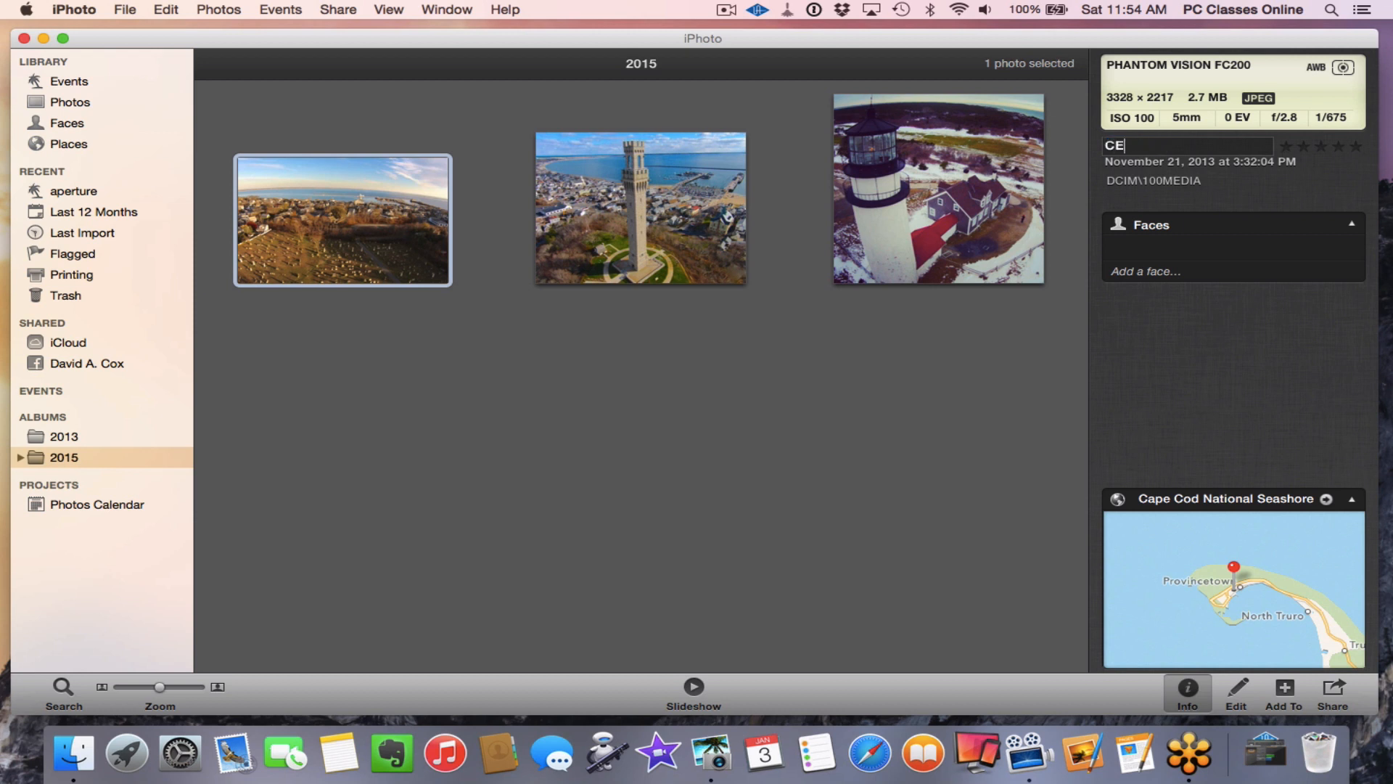
{"action": "type", "text": "ary"}
{"action": "key", "text": "Tab"}
{"action": "key", "text": "super+a"}
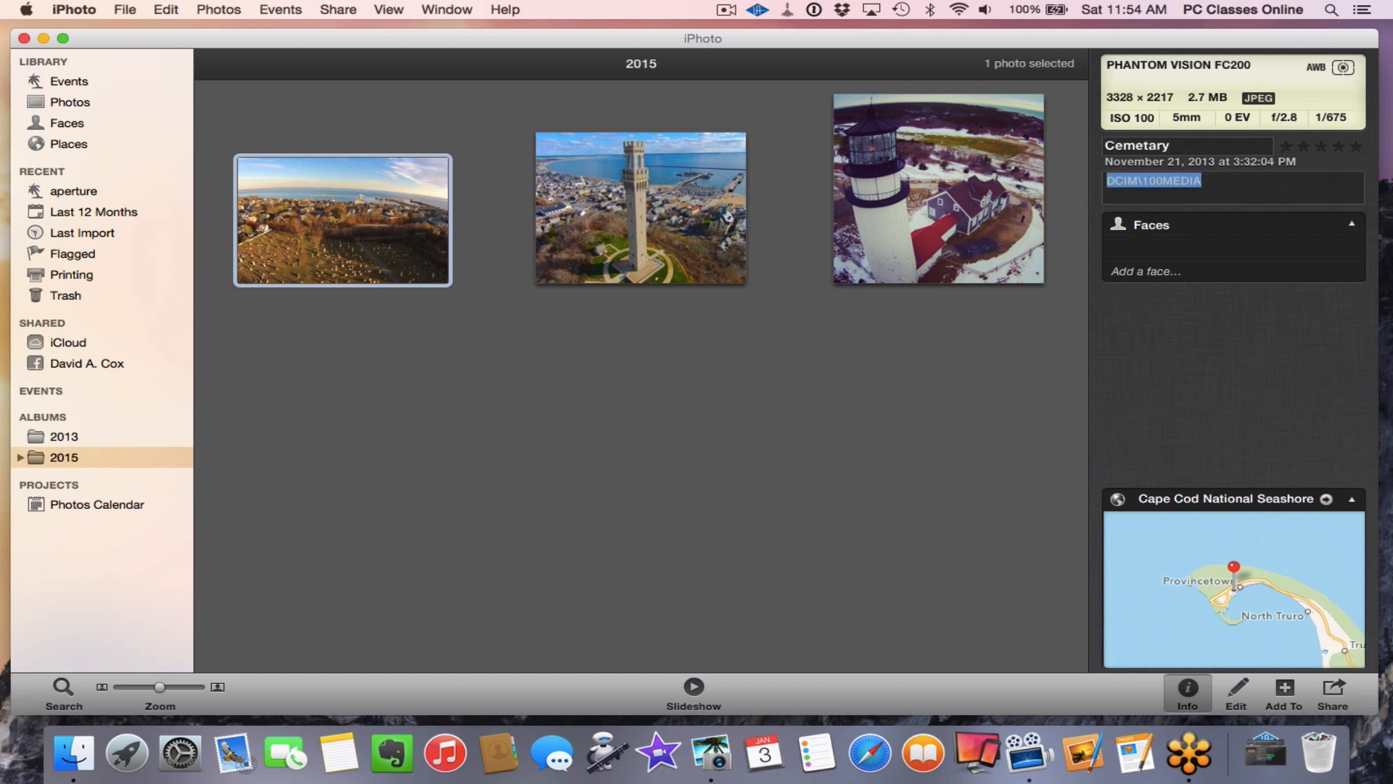
{"action": "type", "text": "This is my photo"}
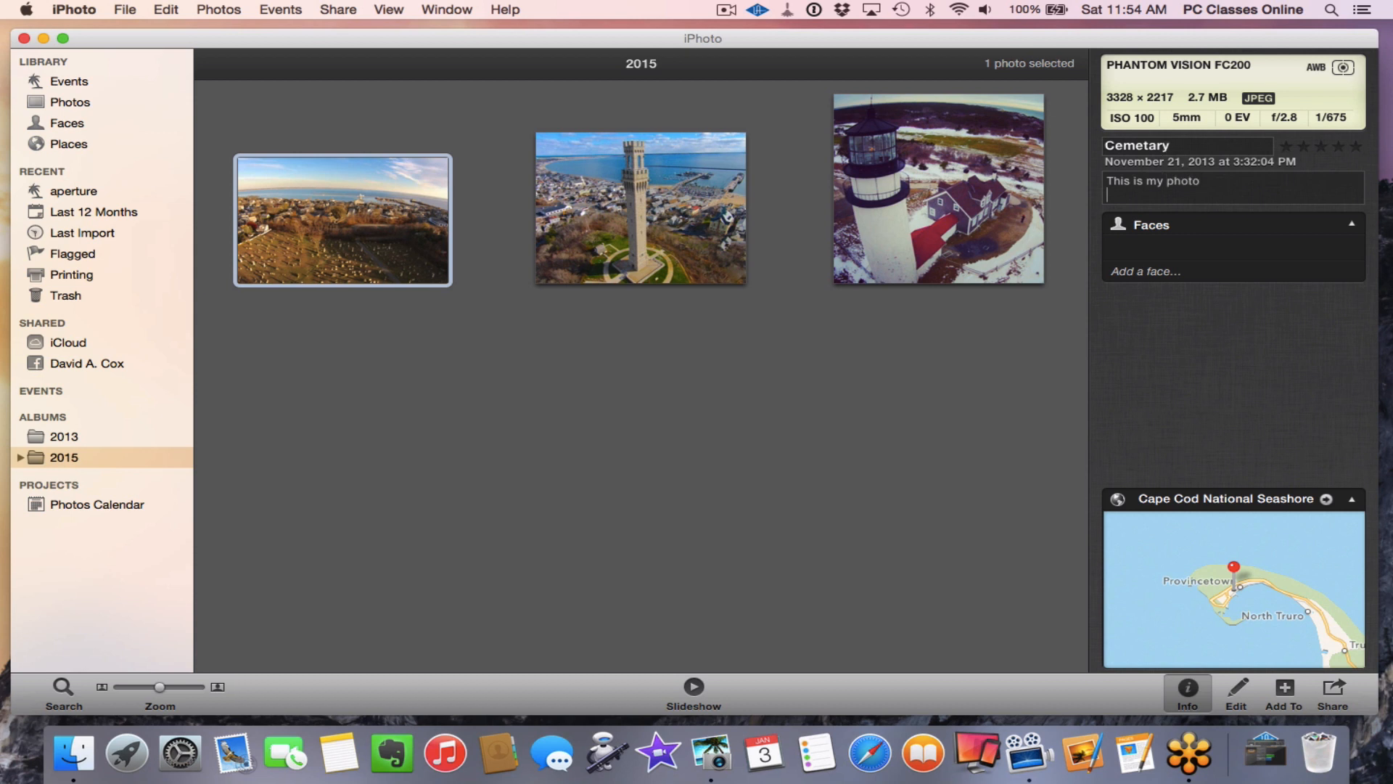
{"action": "left_click", "coordinate": [1154, 225]}
{"action": "left_click", "coordinate": [956, 360]}
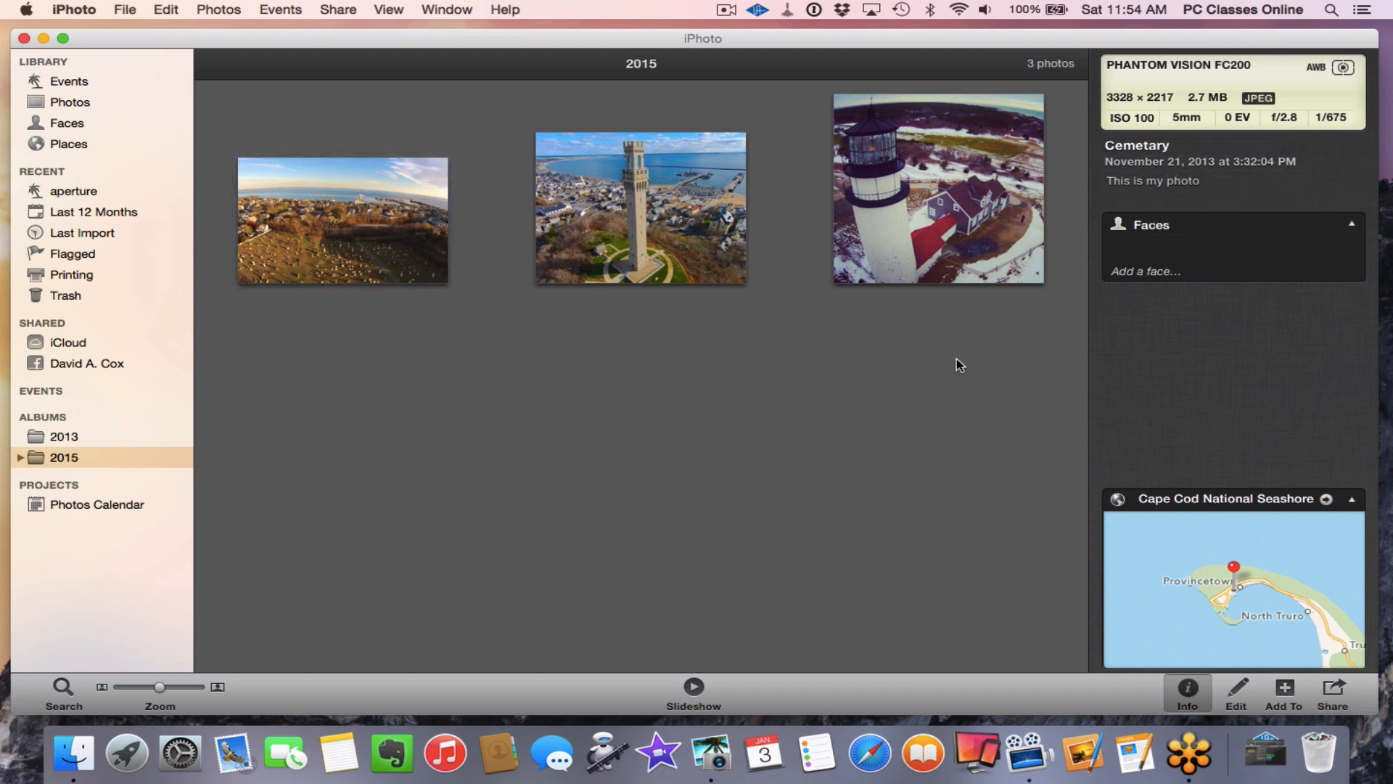
Step: Open the print setup for the cemetery photo and choose the Custom layout
{"action": "left_click", "coordinate": [365, 225]}
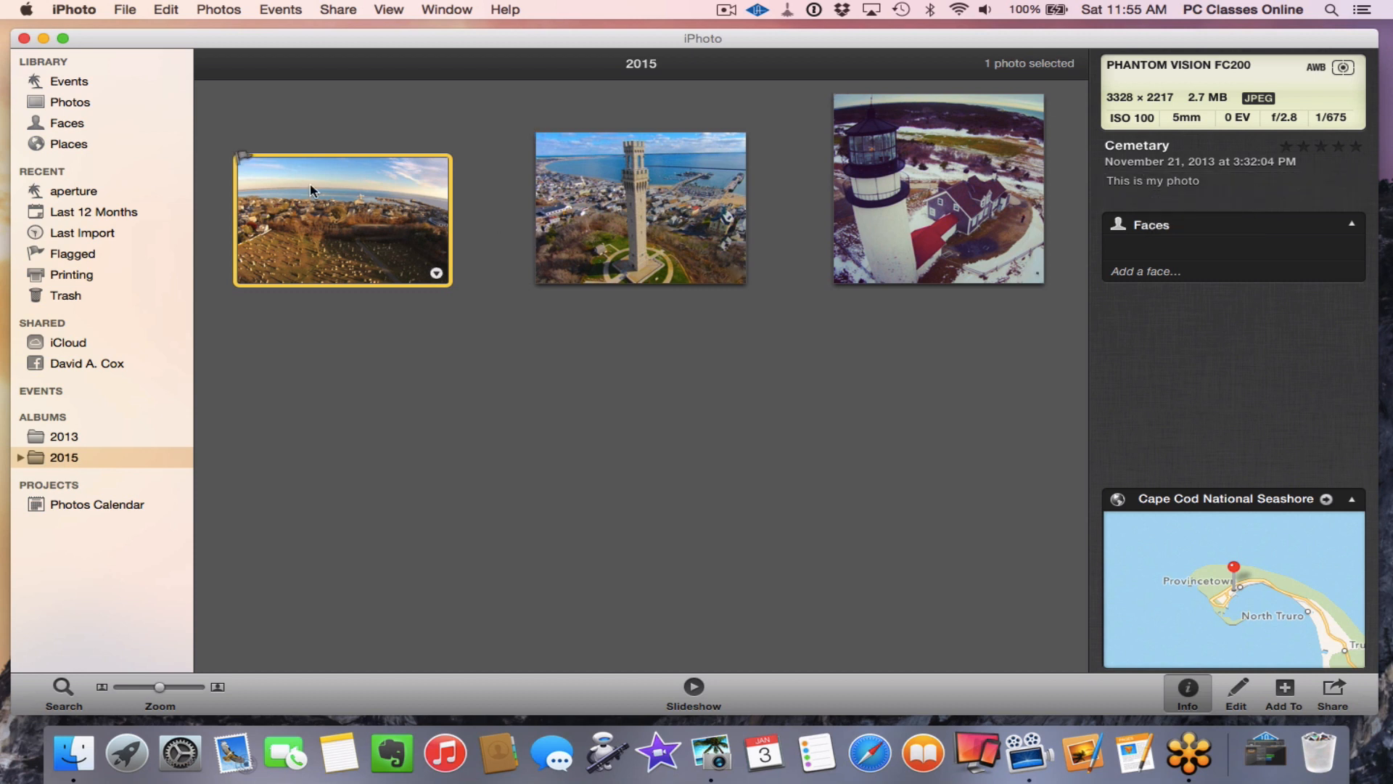
{"action": "left_click", "coordinate": [122, 10]}
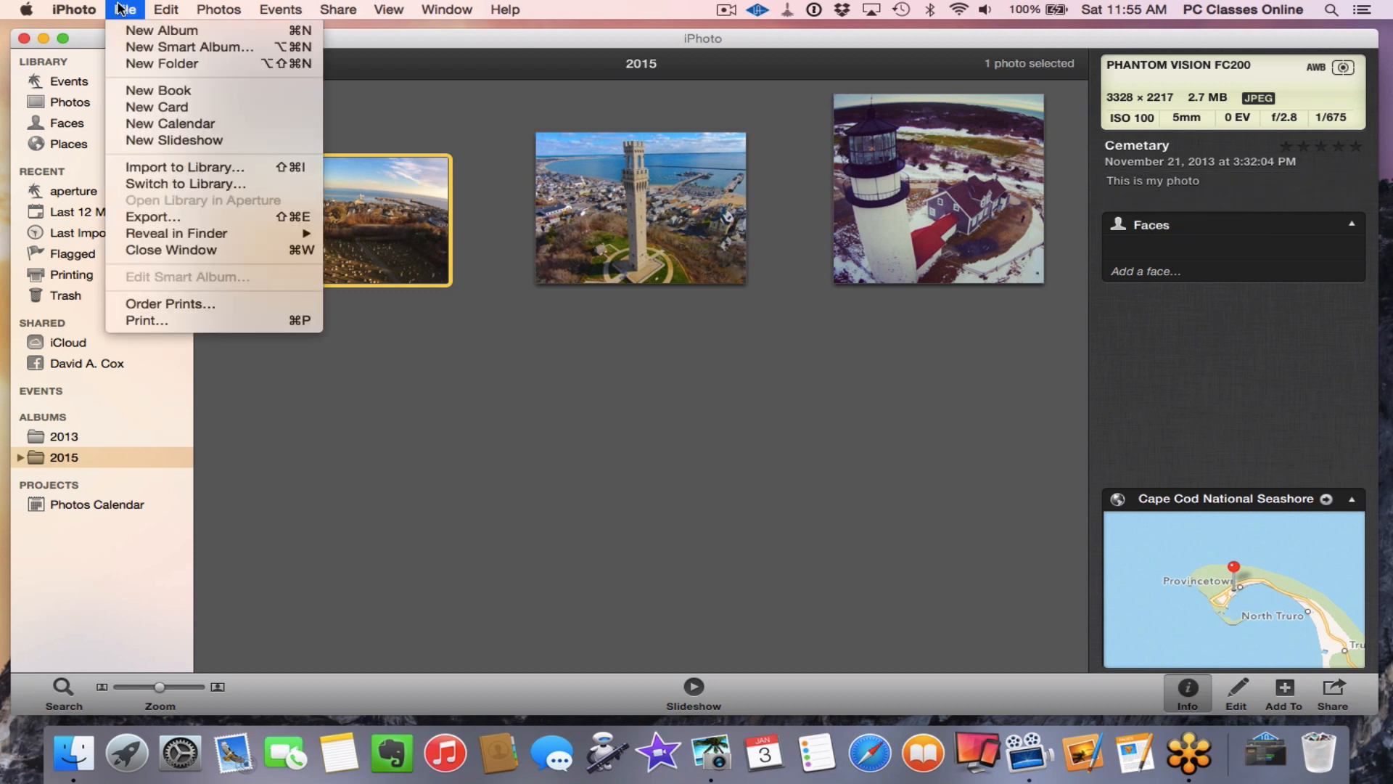
{"action": "left_click", "coordinate": [202, 321]}
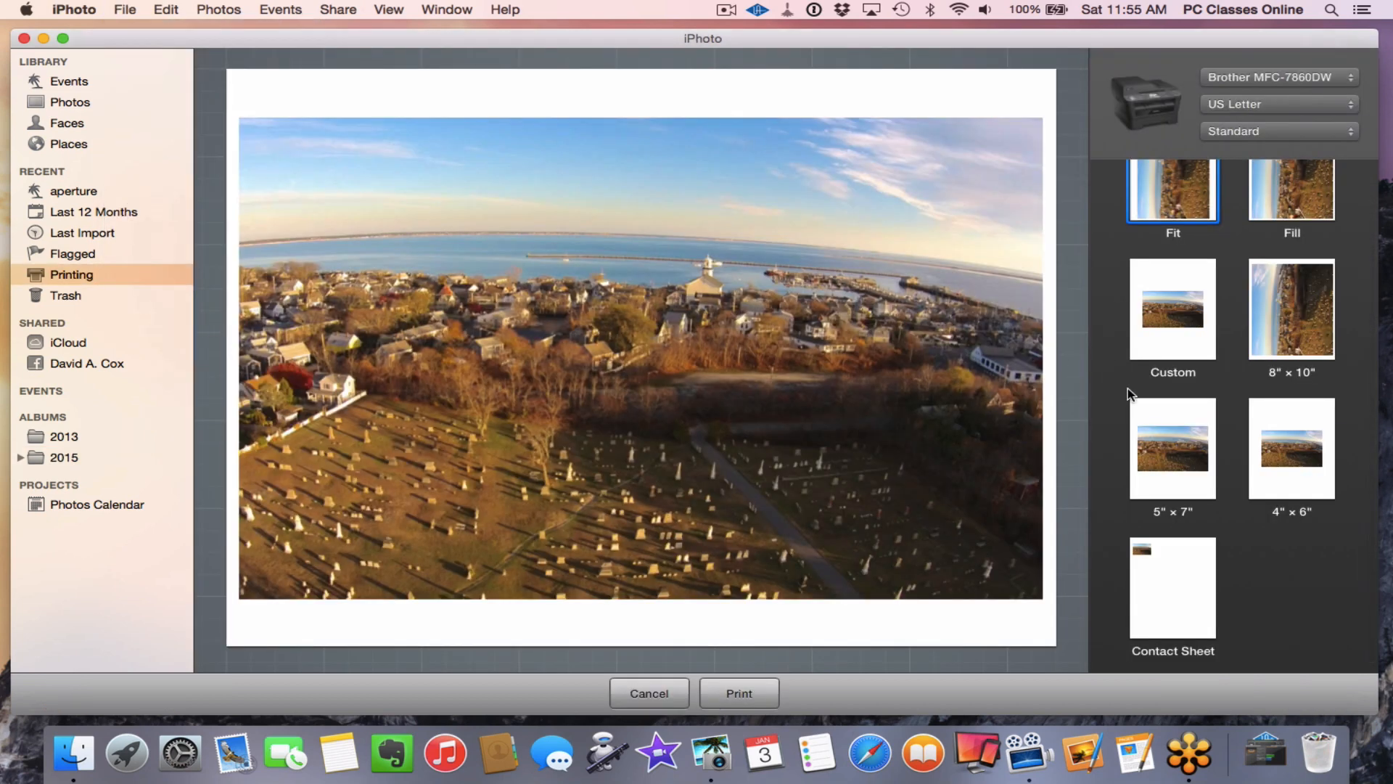
{"action": "scroll", "coordinate": [1197, 401], "scroll_direction": "up", "scroll_amount": 3}
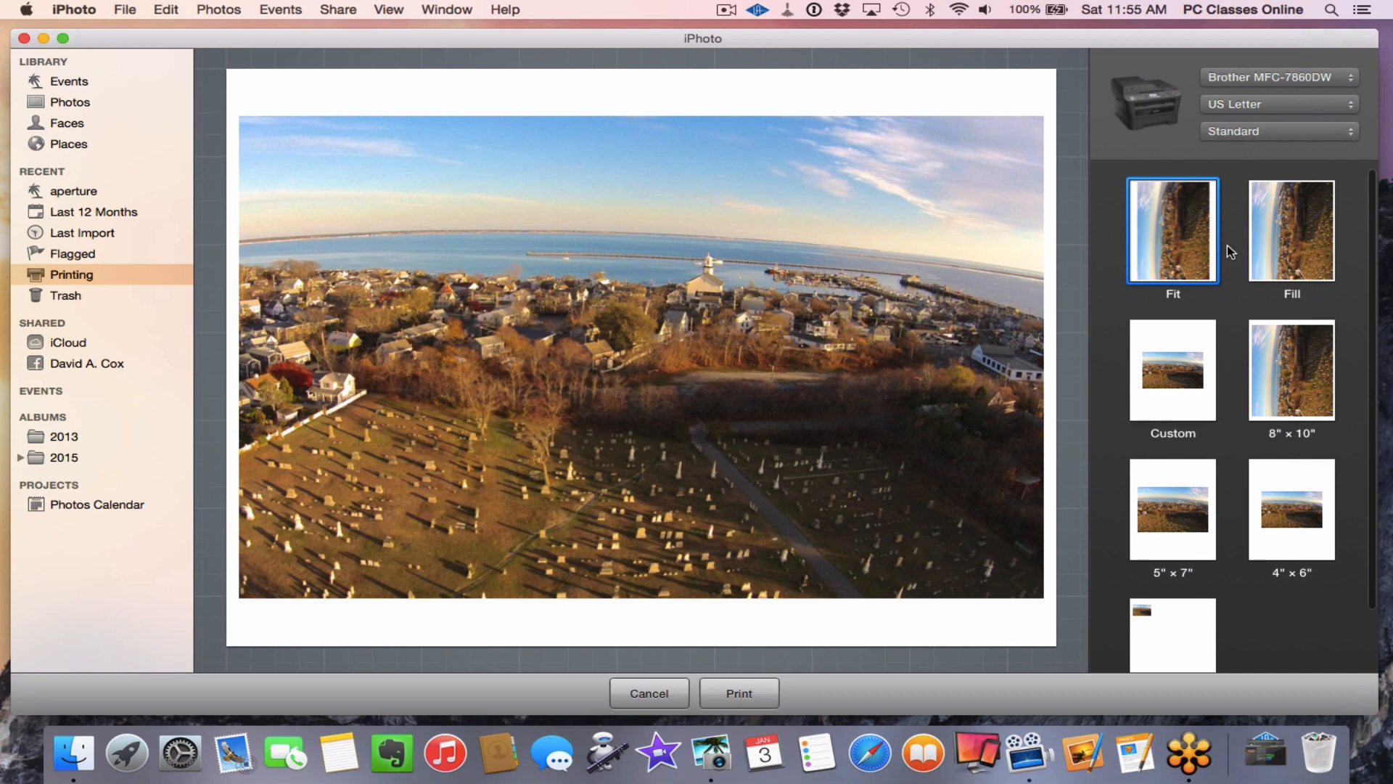
{"action": "left_click", "coordinate": [1176, 385]}
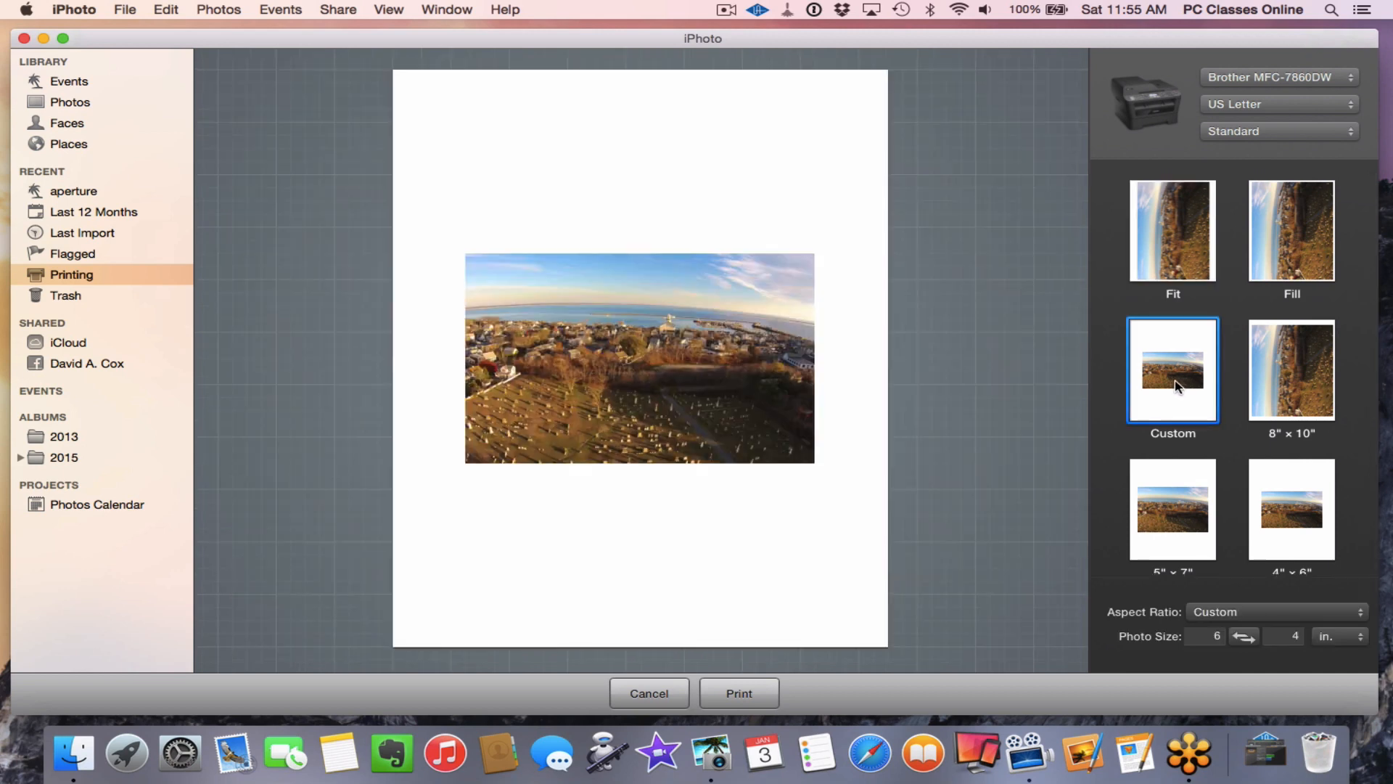
Step: Review the aspect ratio, quality and layout choices for printing the cemetery photo, and cancel the print setup
{"action": "left_click", "coordinate": [1230, 608]}
{"action": "left_click", "coordinate": [1215, 585]}
{"action": "left_click", "coordinate": [1226, 134]}
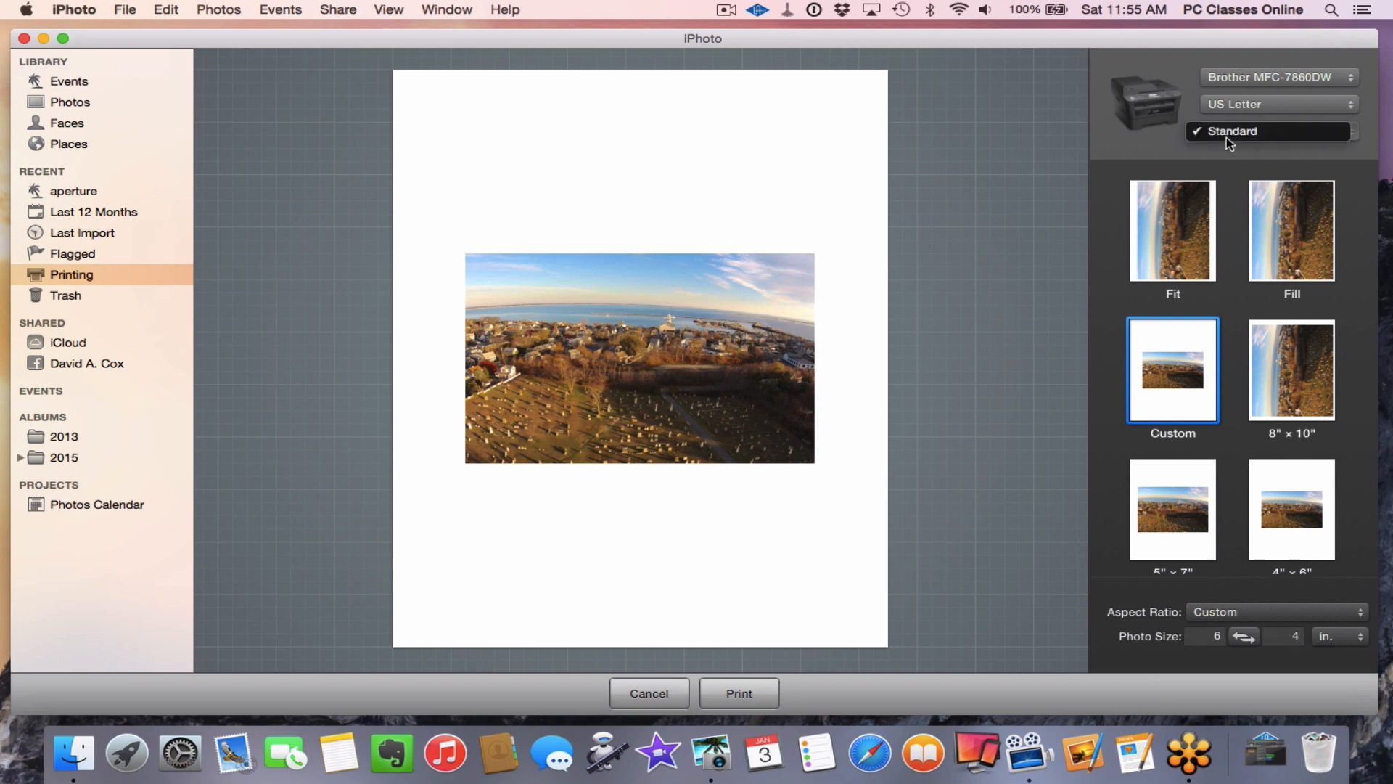
{"action": "left_click", "coordinate": [1226, 137]}
{"action": "scroll", "coordinate": [1120, 357], "scroll_direction": "down", "scroll_amount": 1}
{"action": "scroll", "coordinate": [1121, 351], "scroll_direction": "down", "scroll_amount": 3}
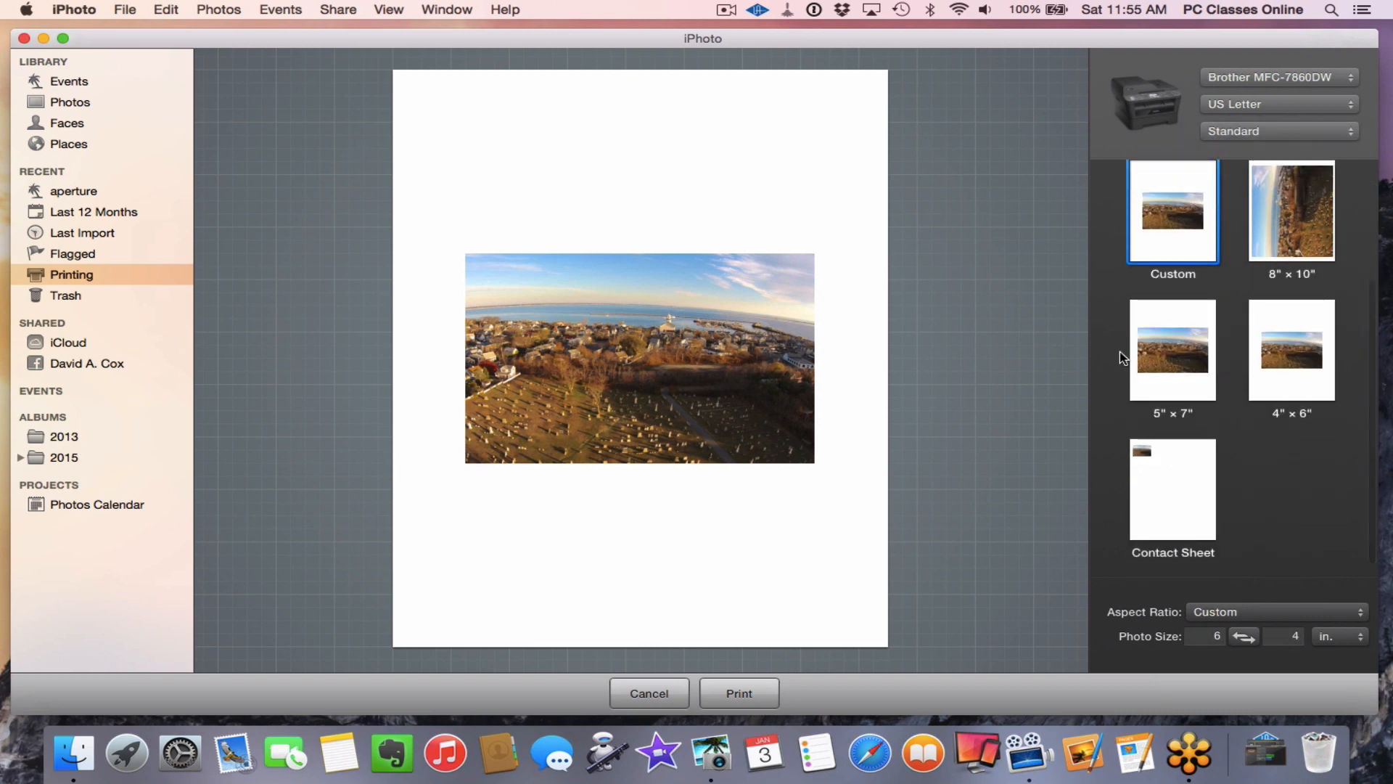
{"action": "scroll", "coordinate": [1120, 351], "scroll_direction": "up", "scroll_amount": 4}
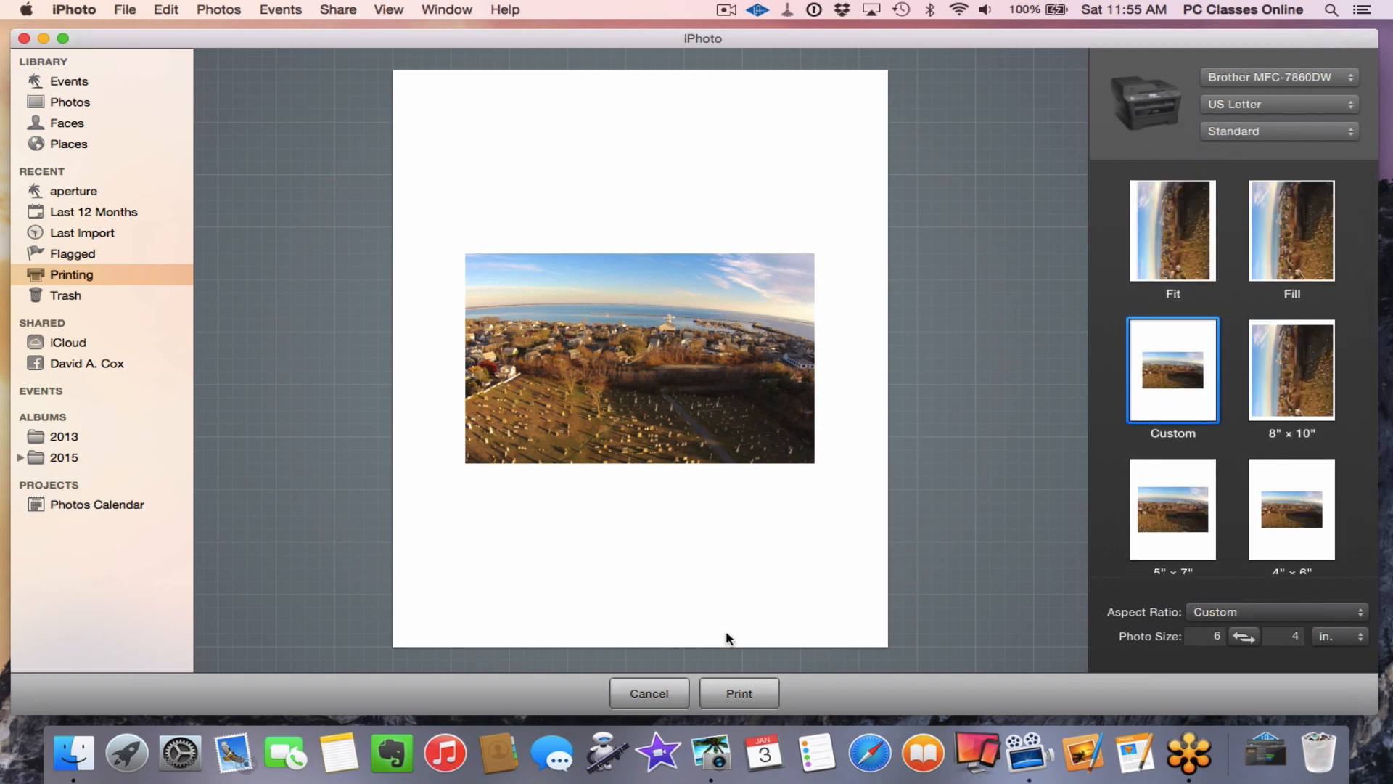
{"action": "left_click", "coordinate": [629, 697]}
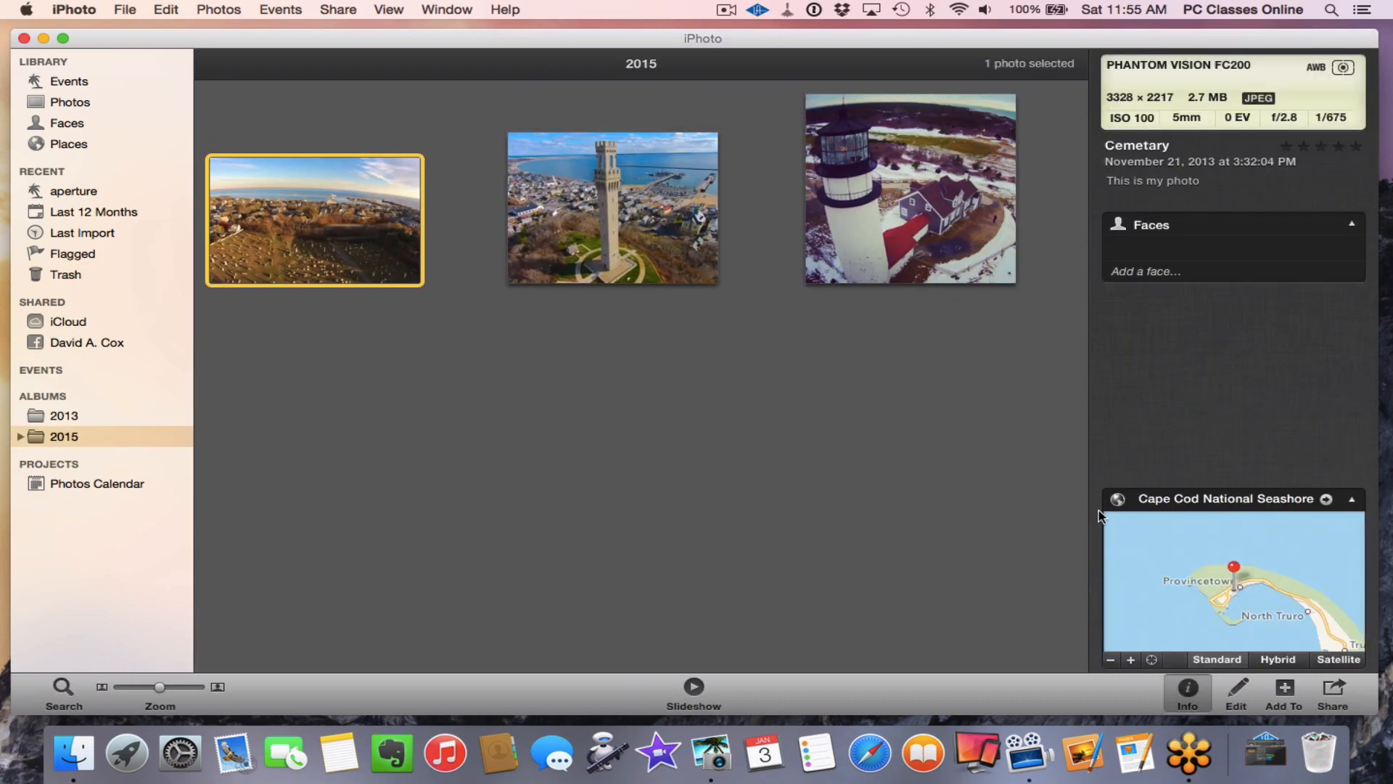
Step: Reopen the print setup for the cemetery photo and look through its layouts and aspect ratio options
{"action": "left_click", "coordinate": [125, 8]}
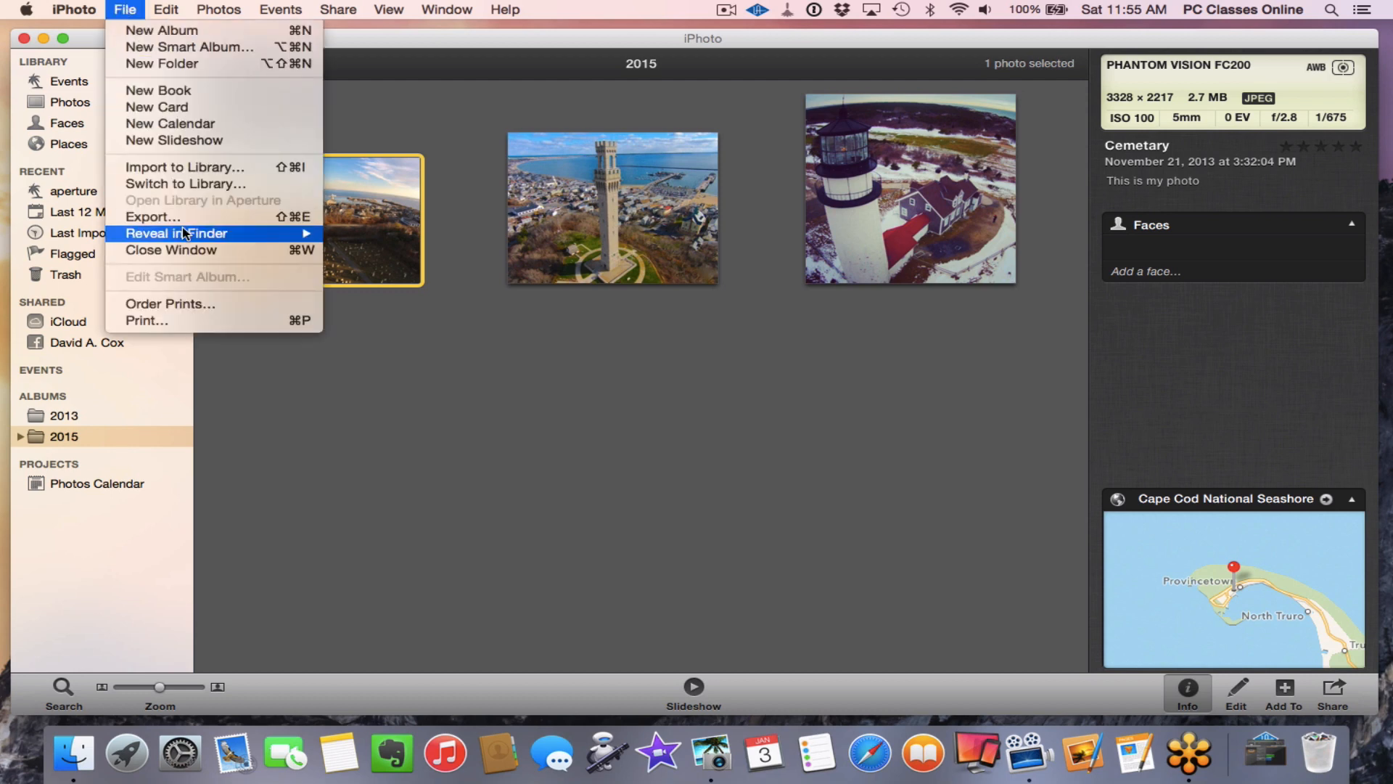
{"action": "left_click", "coordinate": [178, 320]}
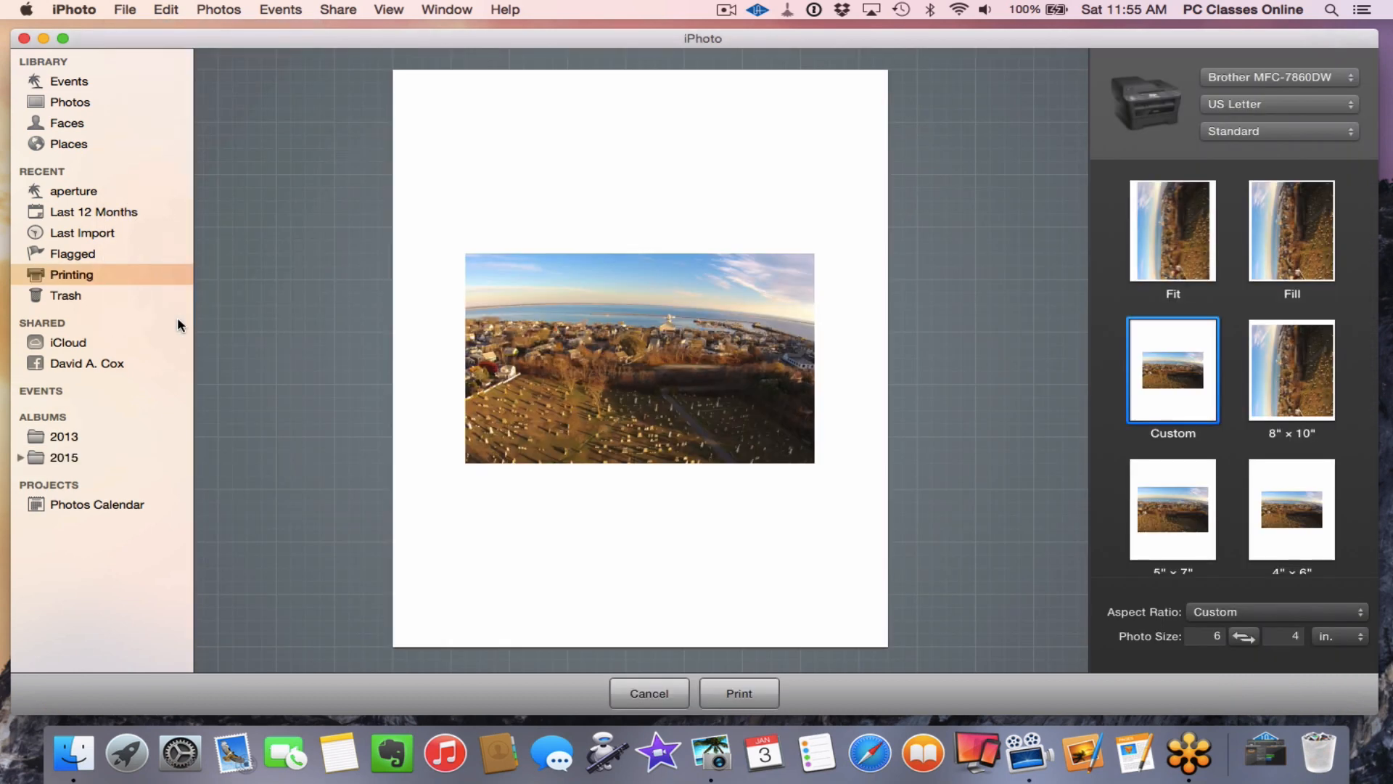
{"action": "scroll", "coordinate": [1266, 309], "scroll_direction": "down", "scroll_amount": 4}
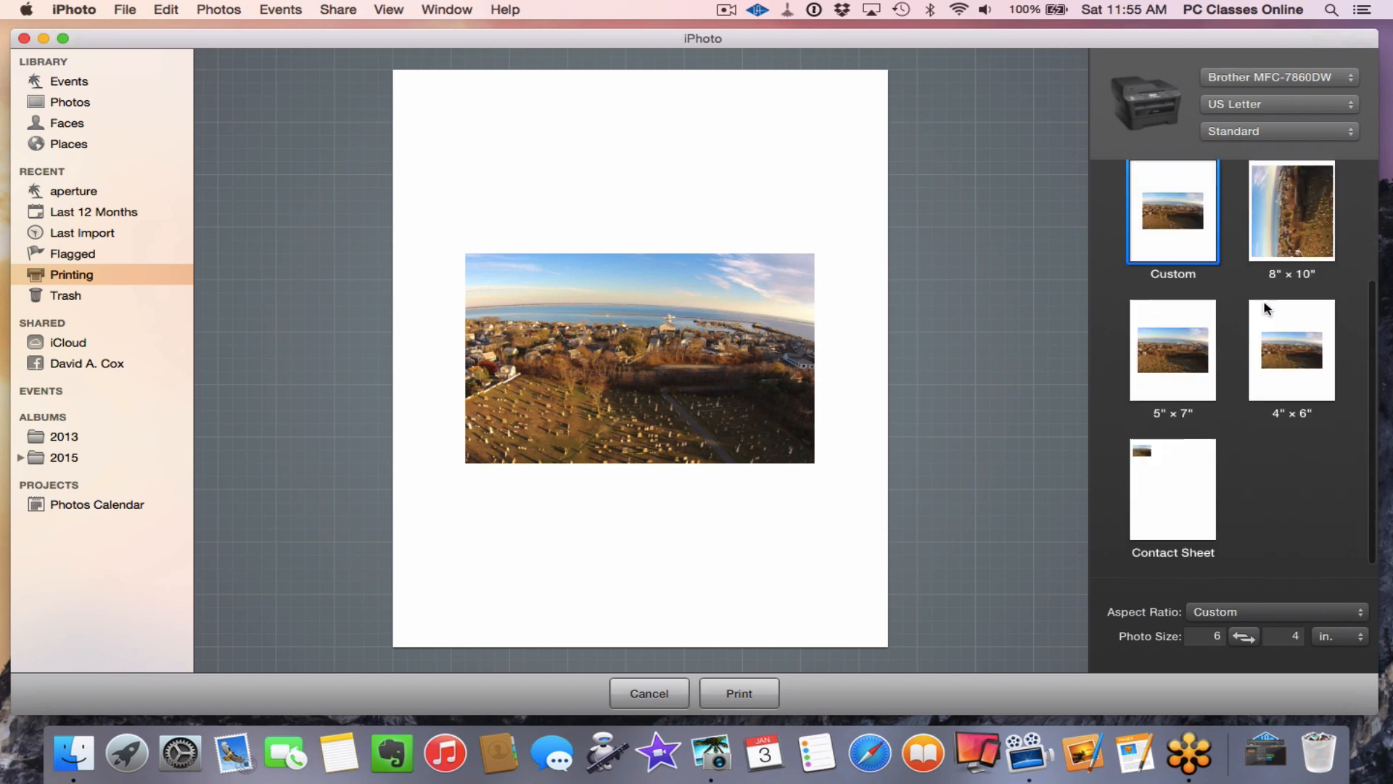
{"action": "left_click", "coordinate": [1251, 611]}
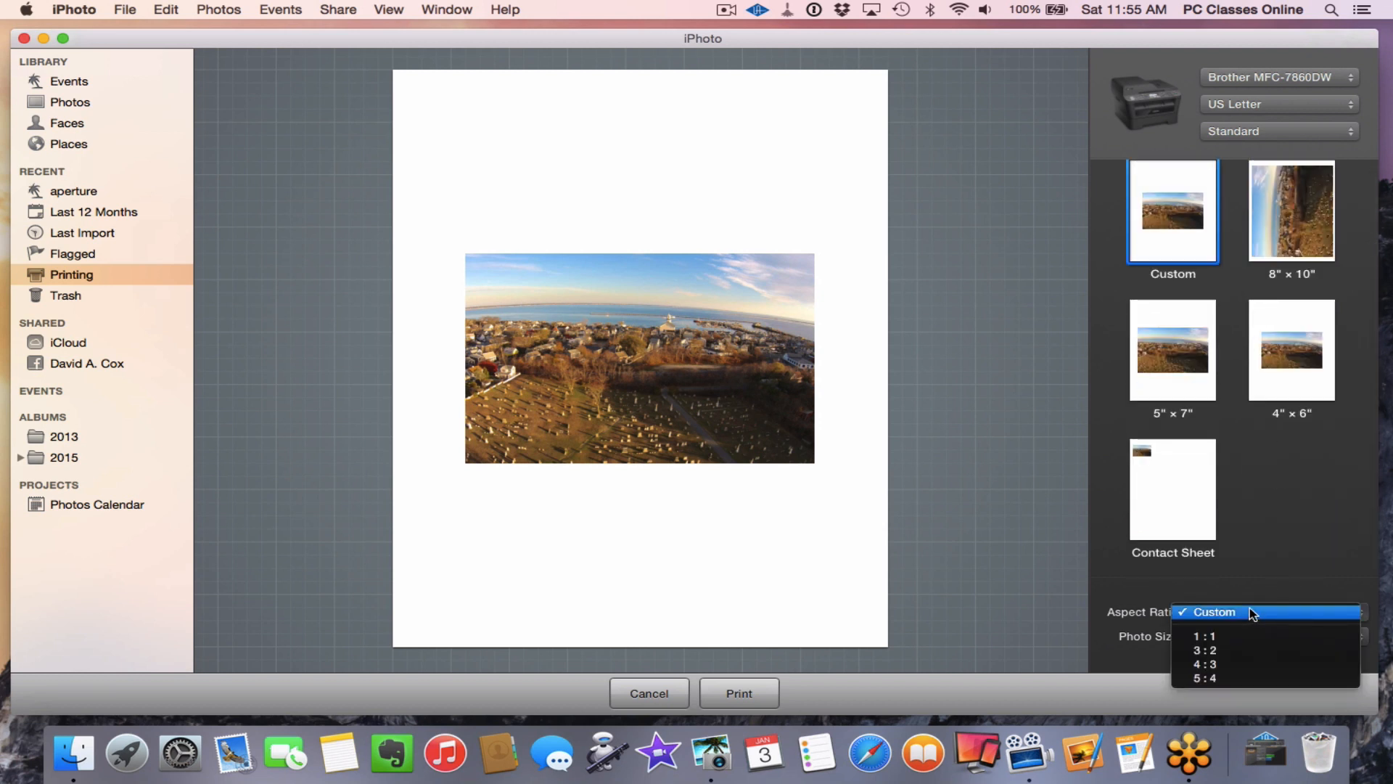
{"action": "left_click", "coordinate": [1303, 507]}
{"action": "scroll", "coordinate": [1296, 500], "scroll_direction": "up", "scroll_amount": 4}
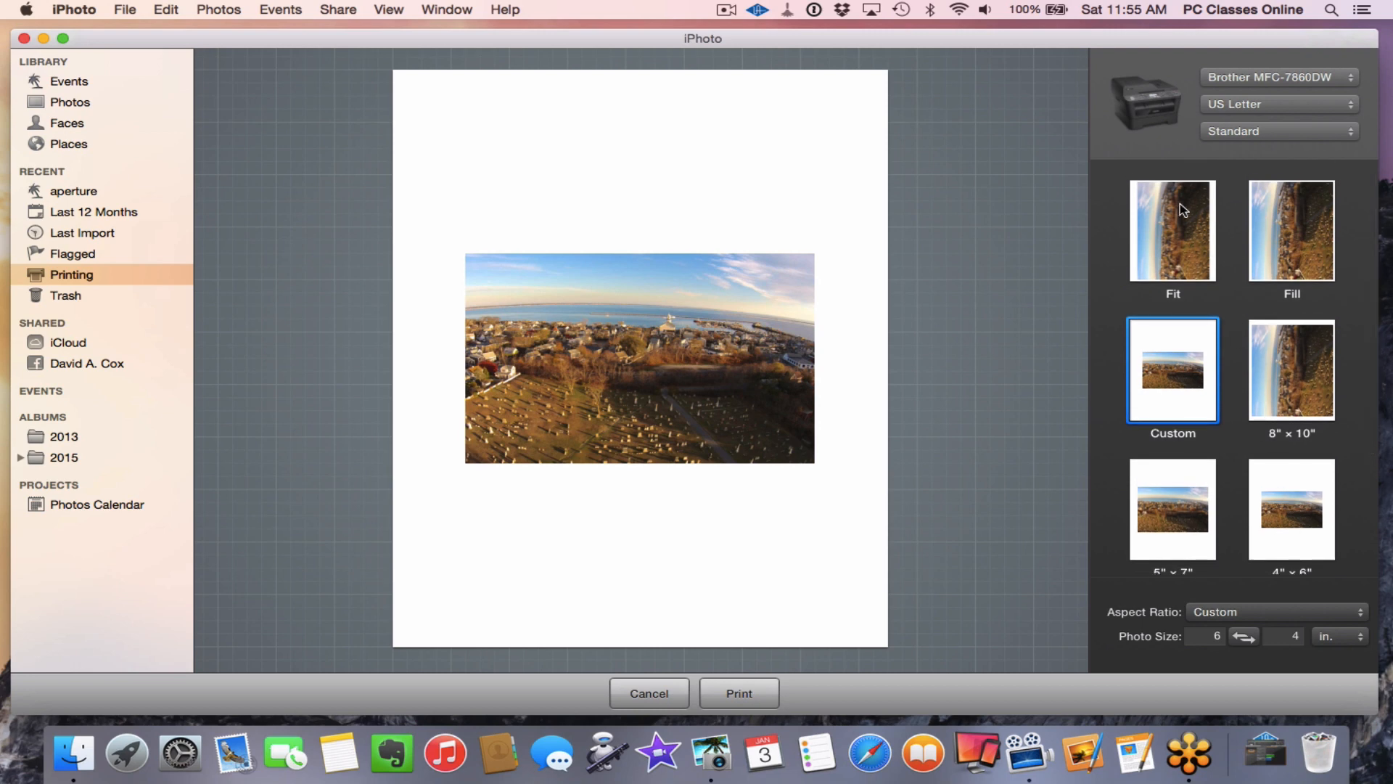
Step: Choose the Fit layout for the cemetery photo, look at the printer dialog, and cancel printing
{"action": "left_click", "coordinate": [1180, 205]}
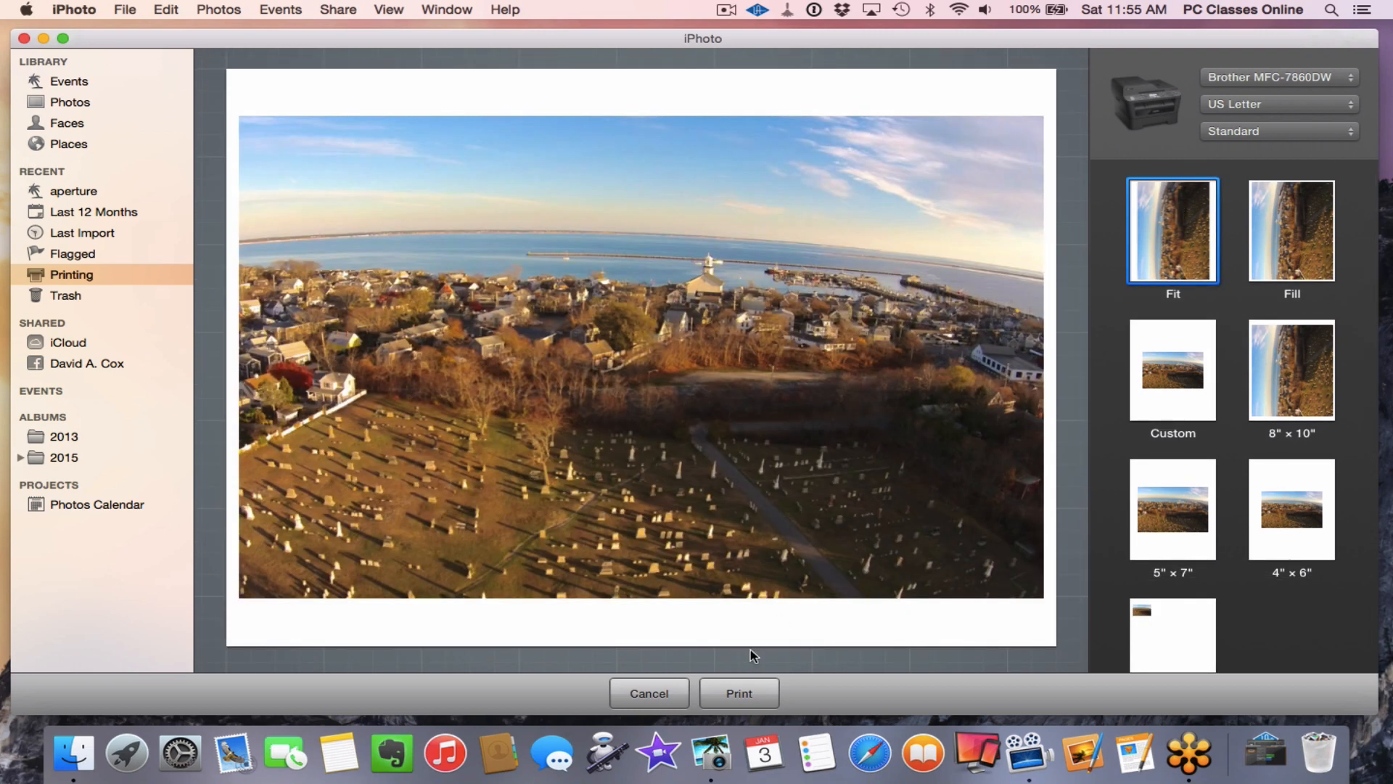
{"action": "left_click", "coordinate": [738, 691]}
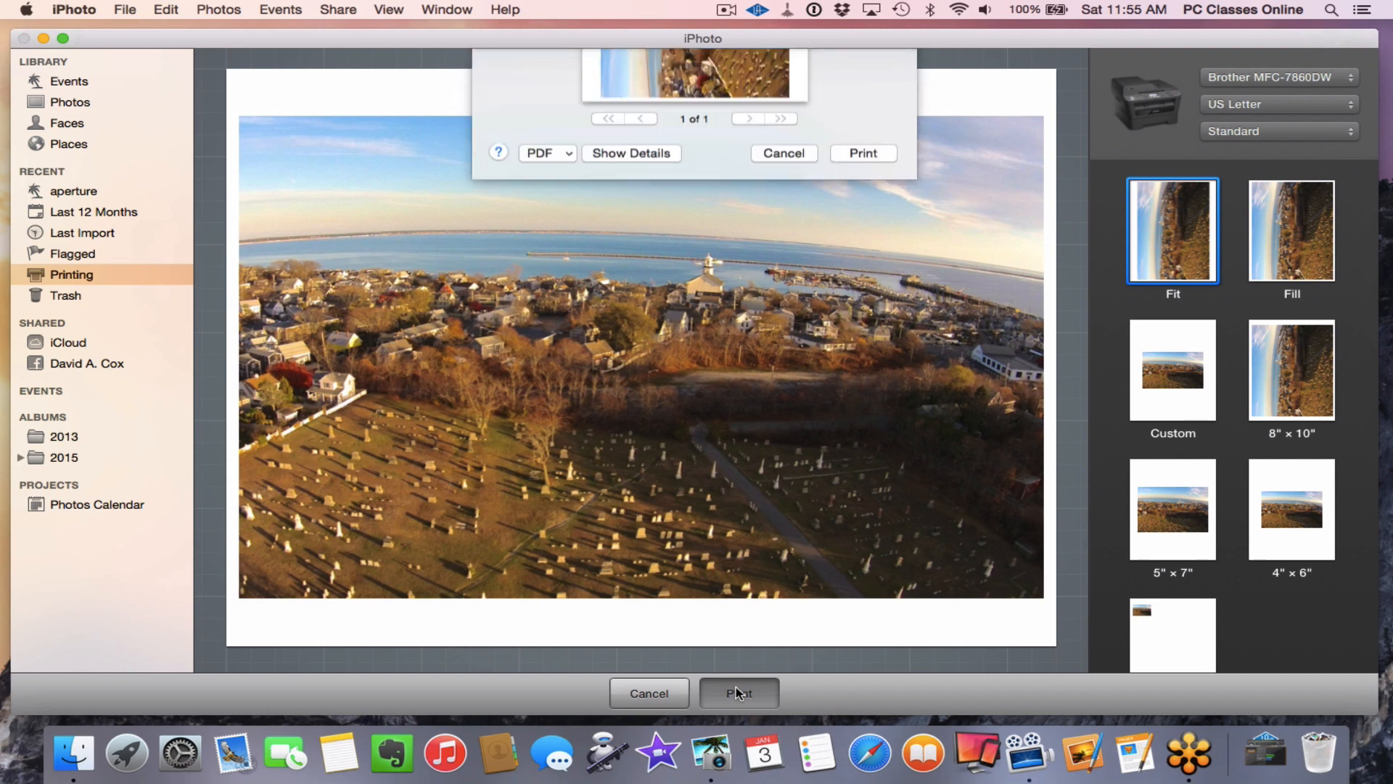
{"action": "left_click", "coordinate": [775, 482]}
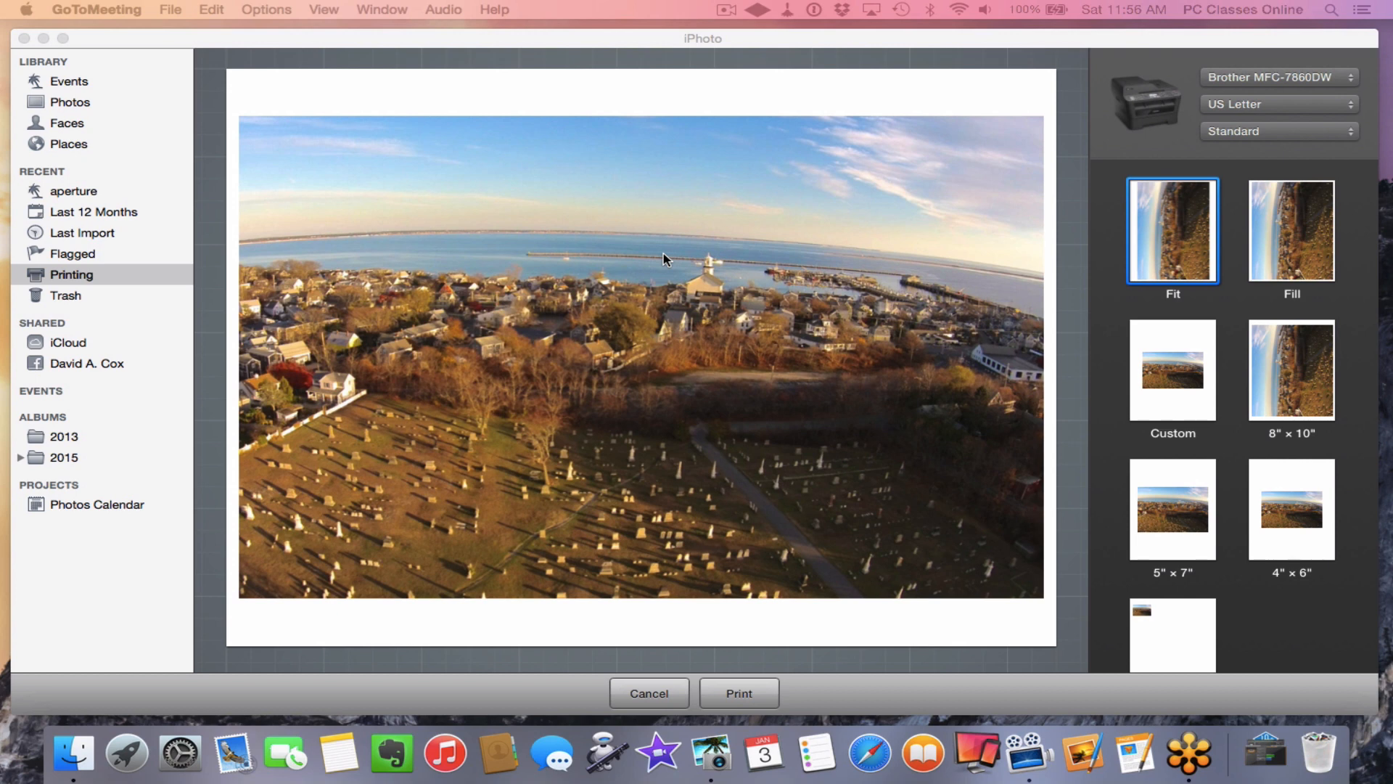
{"action": "left_click", "coordinate": [643, 261]}
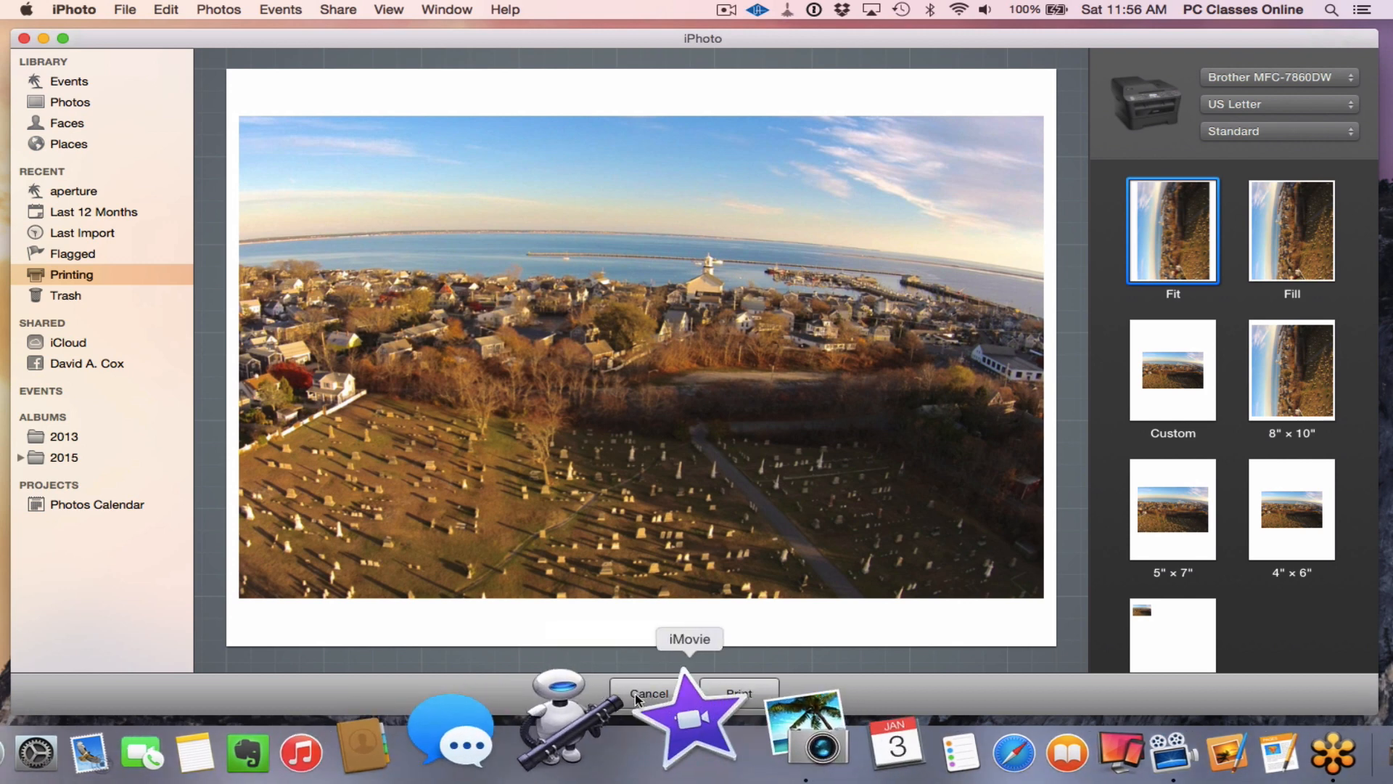
{"action": "left_click", "coordinate": [637, 697]}
Step: Look at the quick actions available for the cemetery photo, and deselect it
{"action": "left_click", "coordinate": [524, 312]}
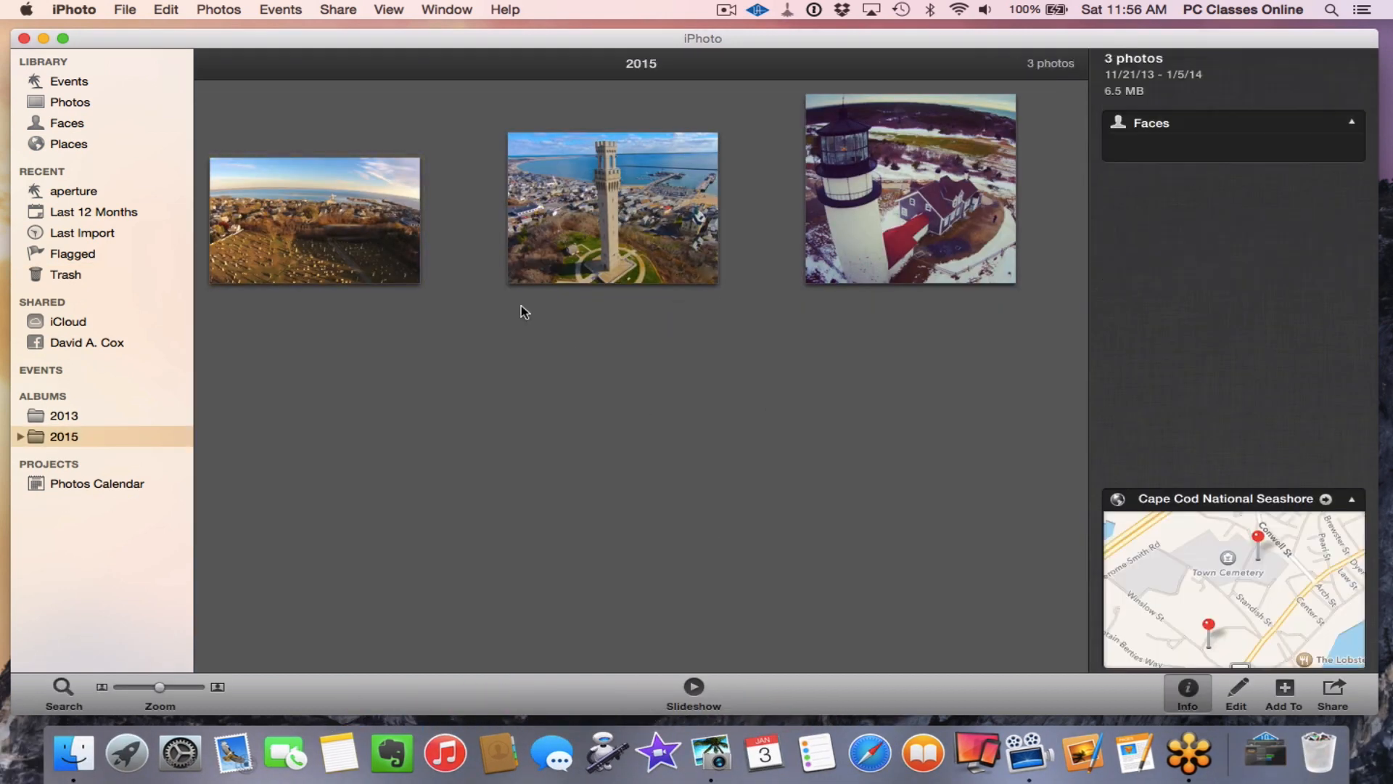
{"action": "left_click", "coordinate": [342, 245]}
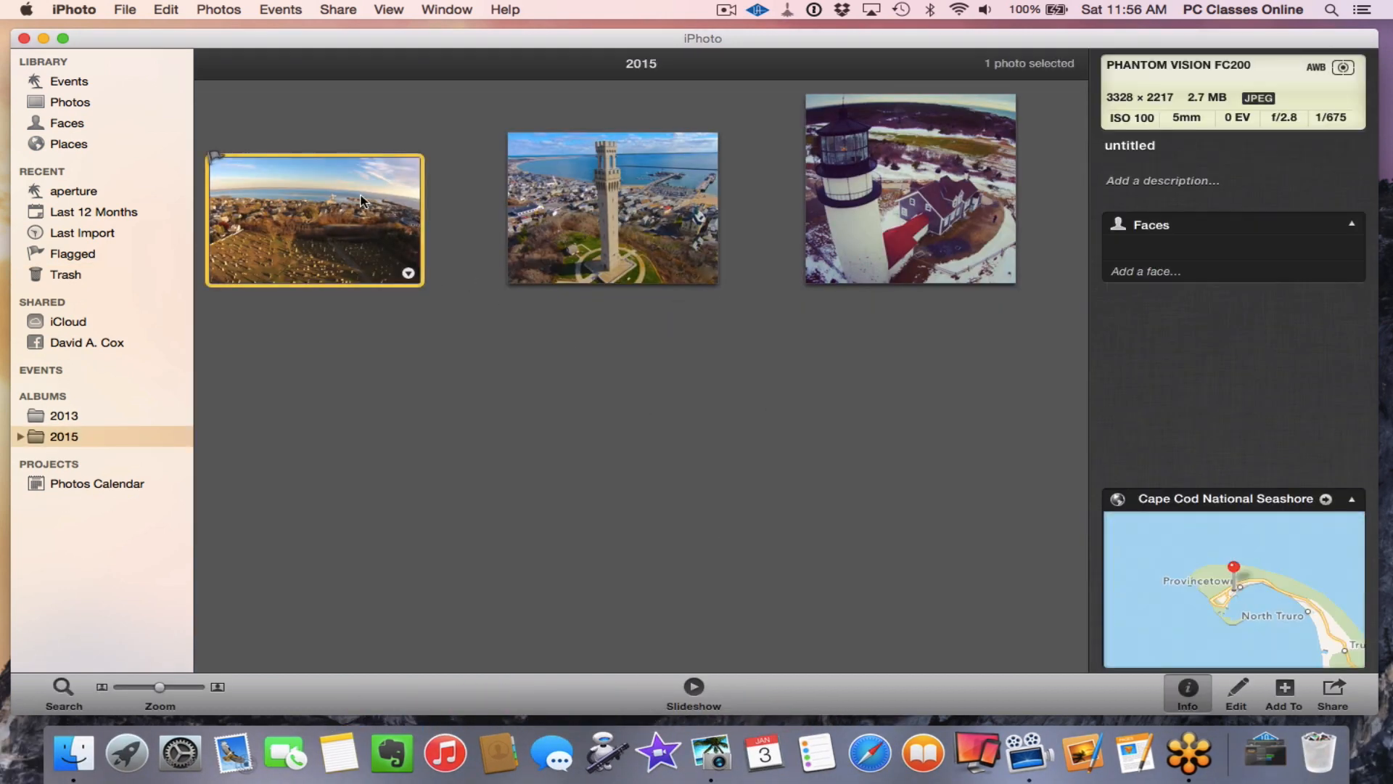
{"action": "left_click", "coordinate": [409, 273]}
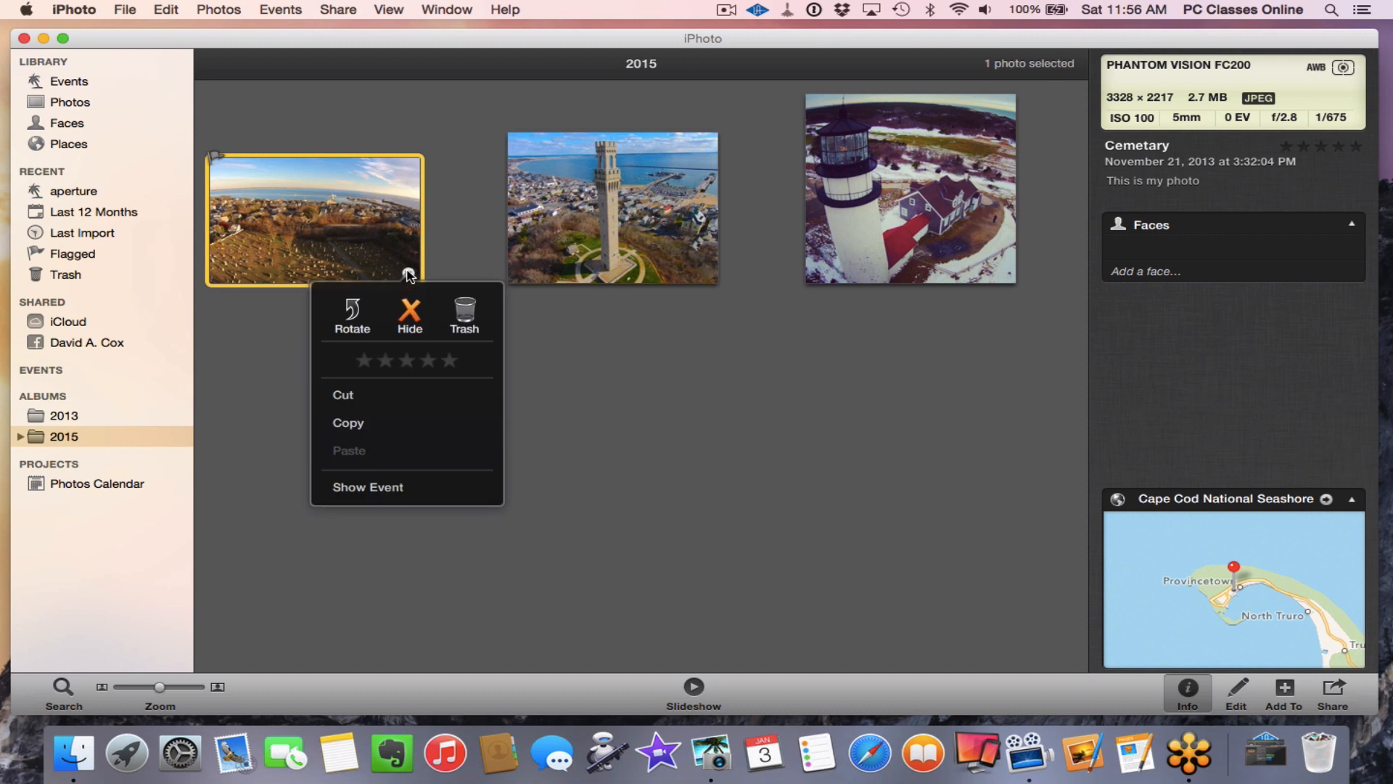
{"action": "left_click", "coordinate": [381, 210]}
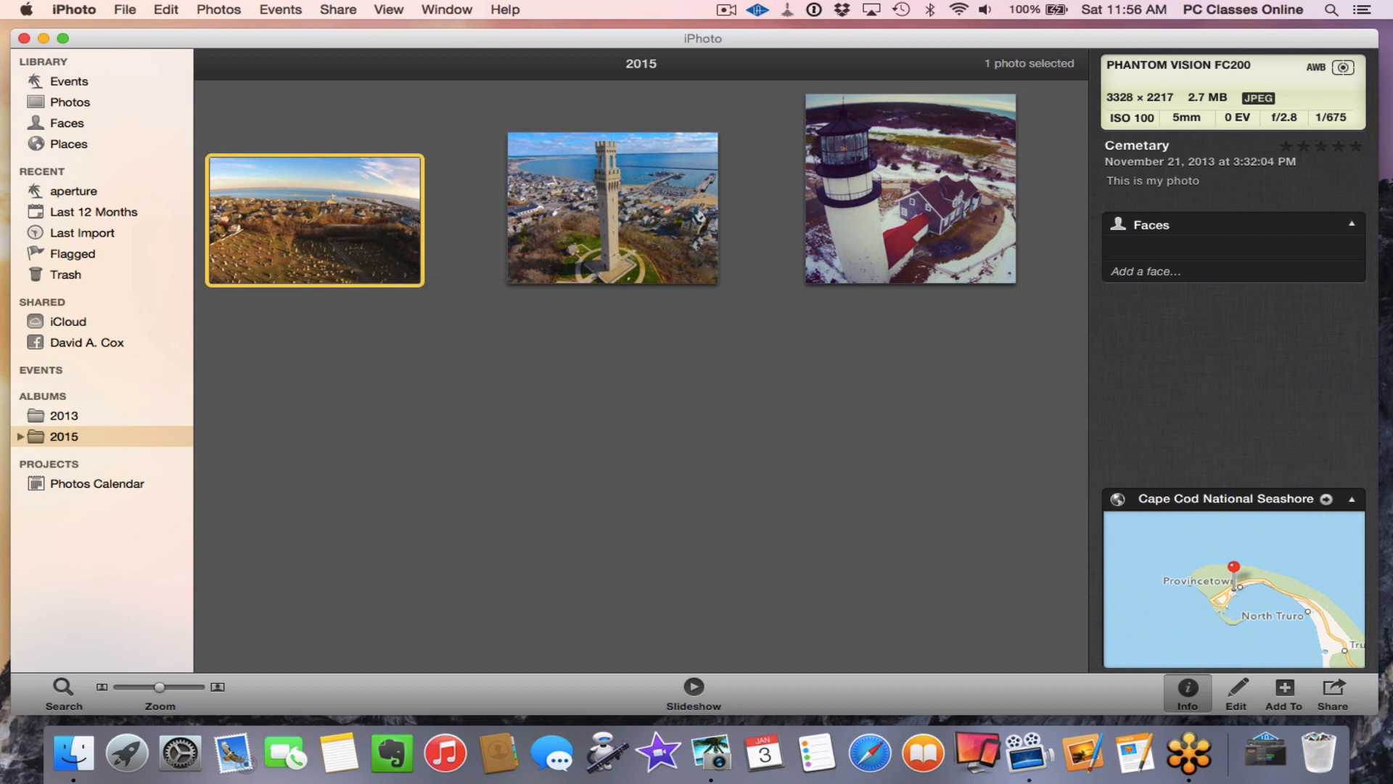
{"action": "left_click", "coordinate": [430, 342]}
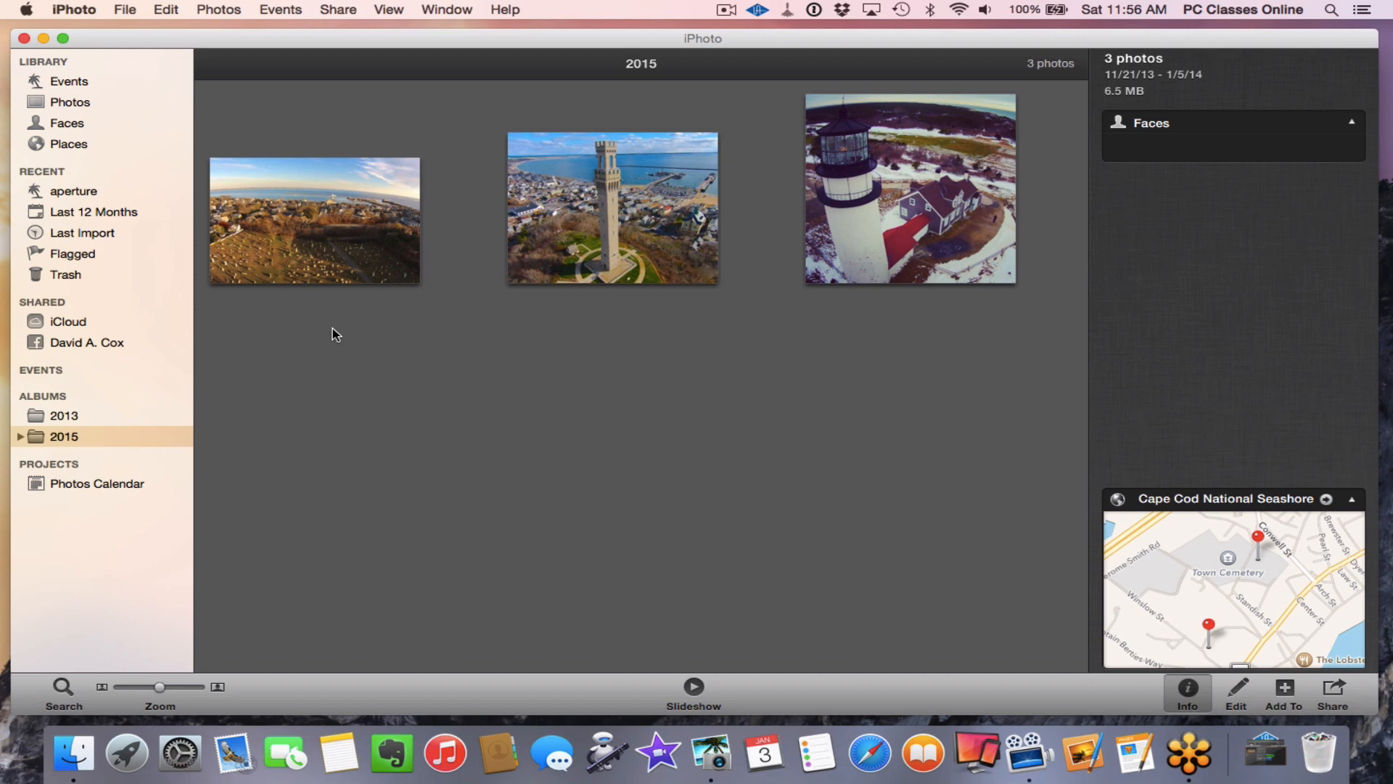
Step: Select the last ten photos of the aperture event in the full photo library and start a slideshow of them
{"action": "left_click", "coordinate": [148, 103]}
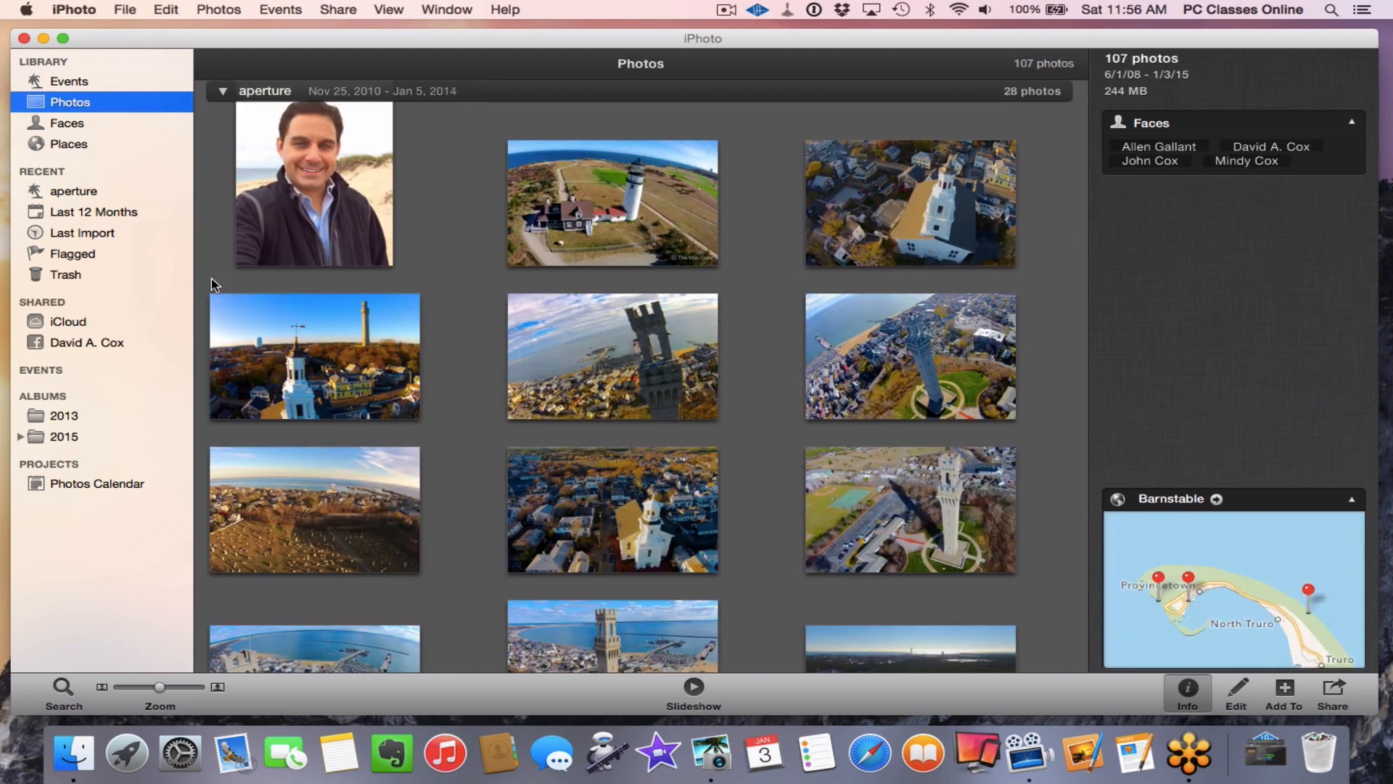
{"action": "left_click_drag", "start_coordinate": [211, 280], "coordinate": [986, 520]}
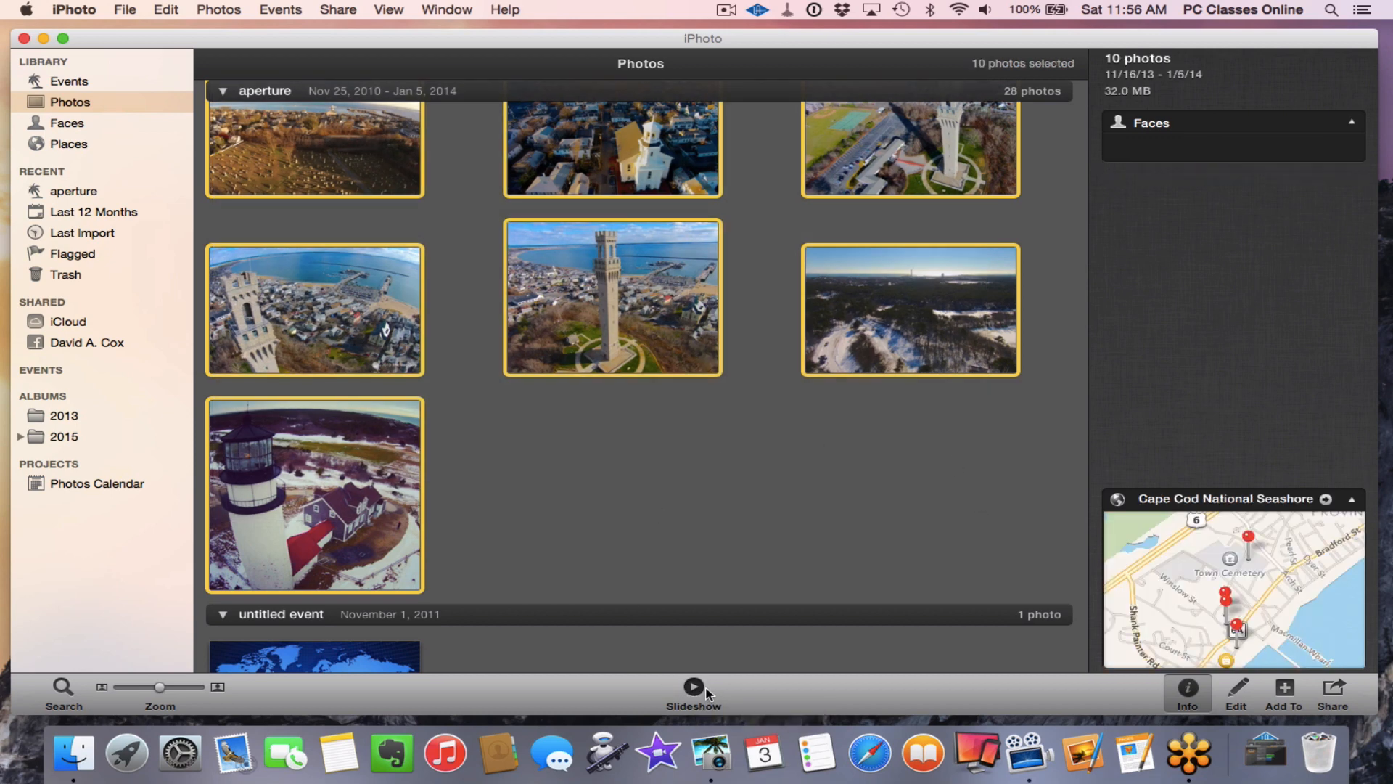
{"action": "left_click", "coordinate": [695, 688]}
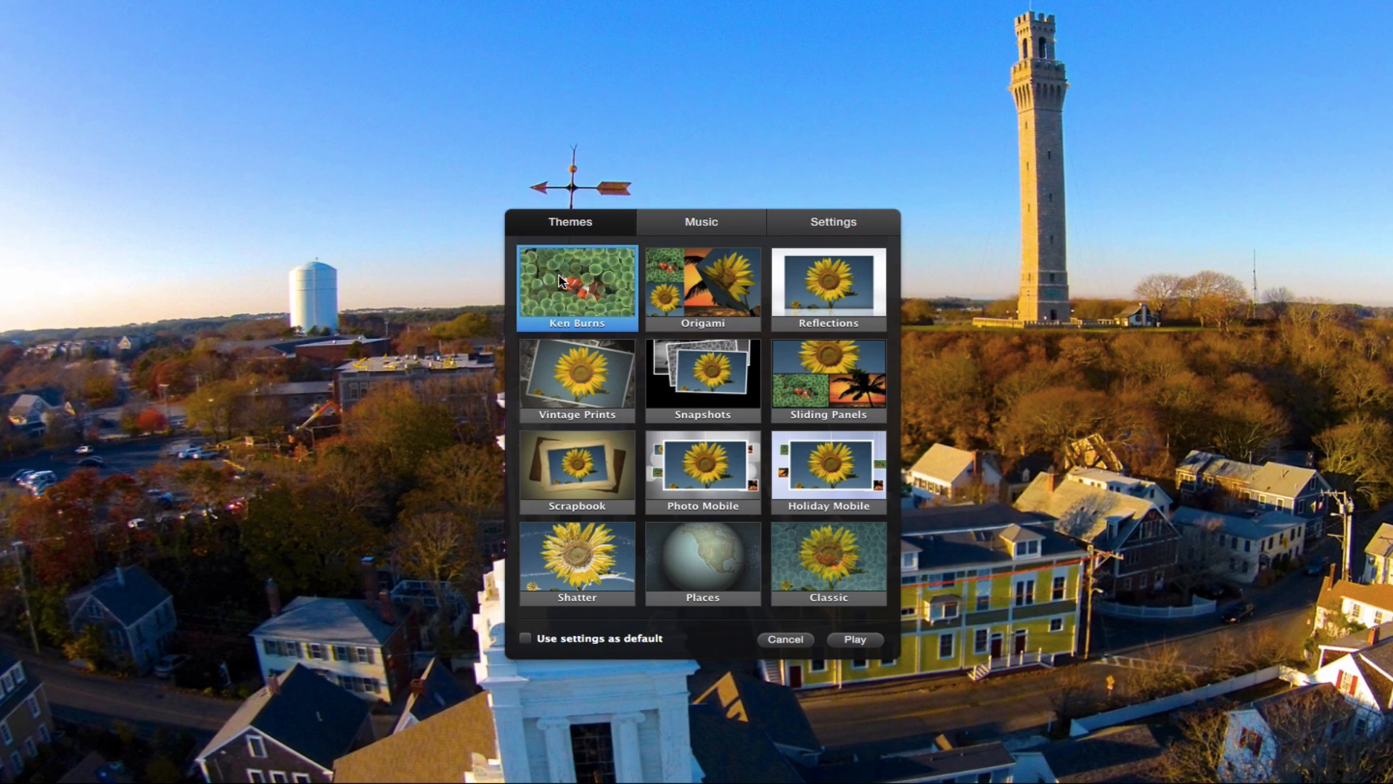
Step: Review the slideshow's music and settings, set it to fit the music, and play it before exiting
{"action": "left_click", "coordinate": [702, 228]}
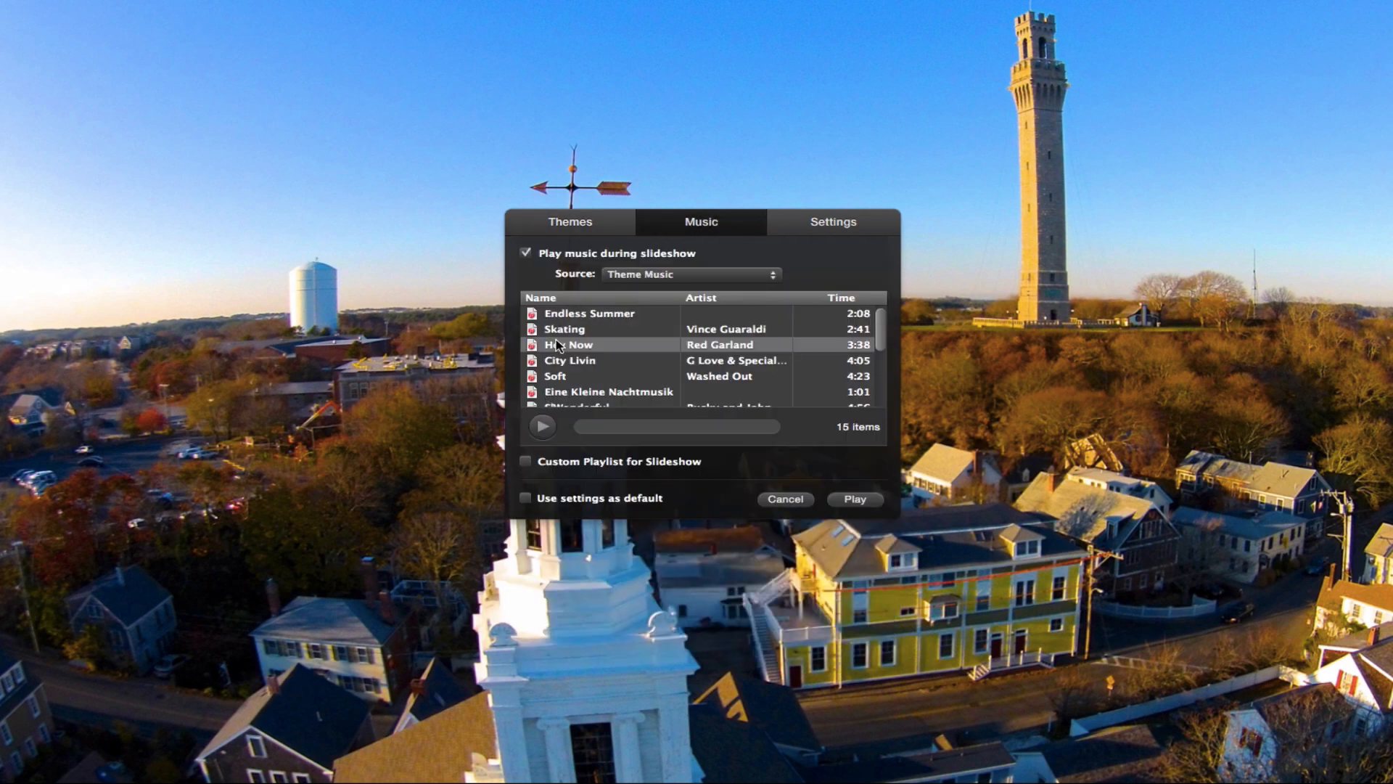
{"action": "mouse_move", "coordinate": [559, 346]}
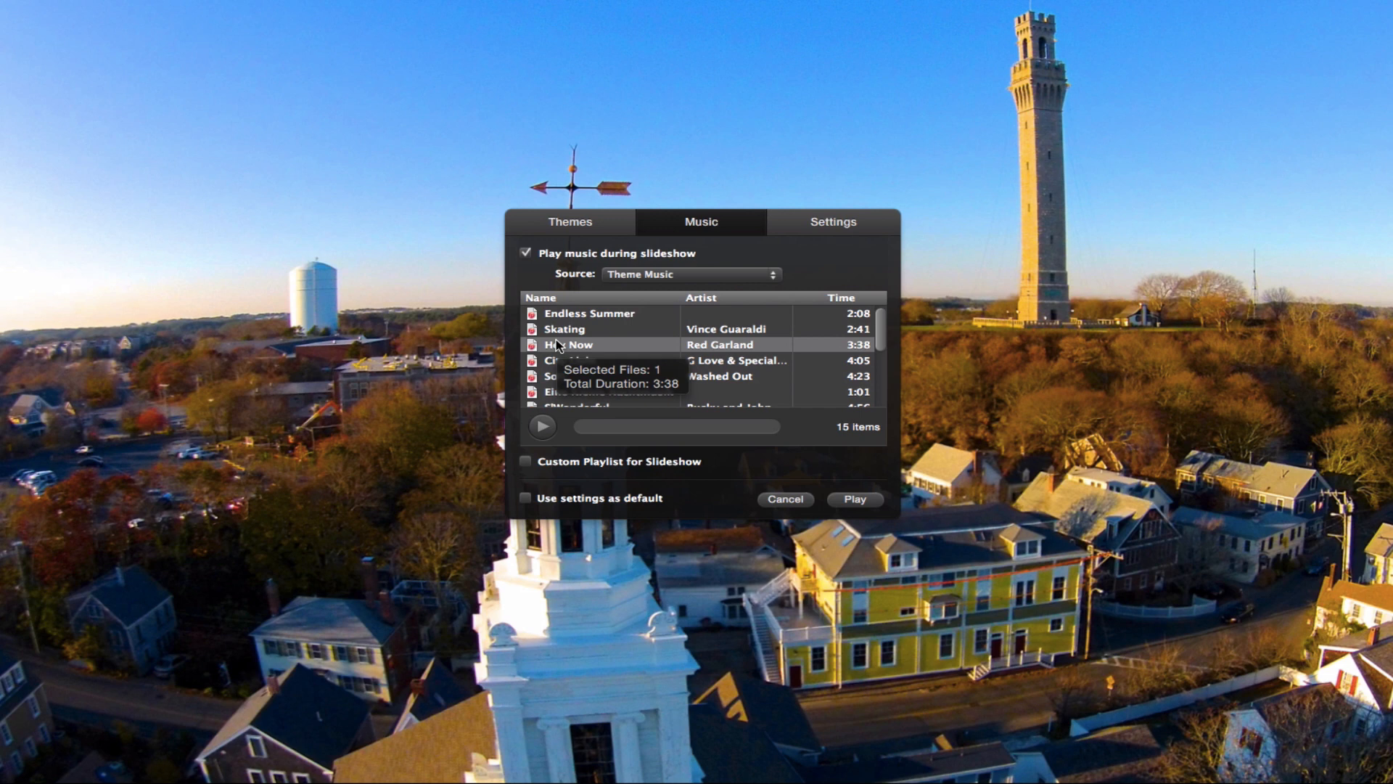
{"action": "left_click", "coordinate": [818, 229]}
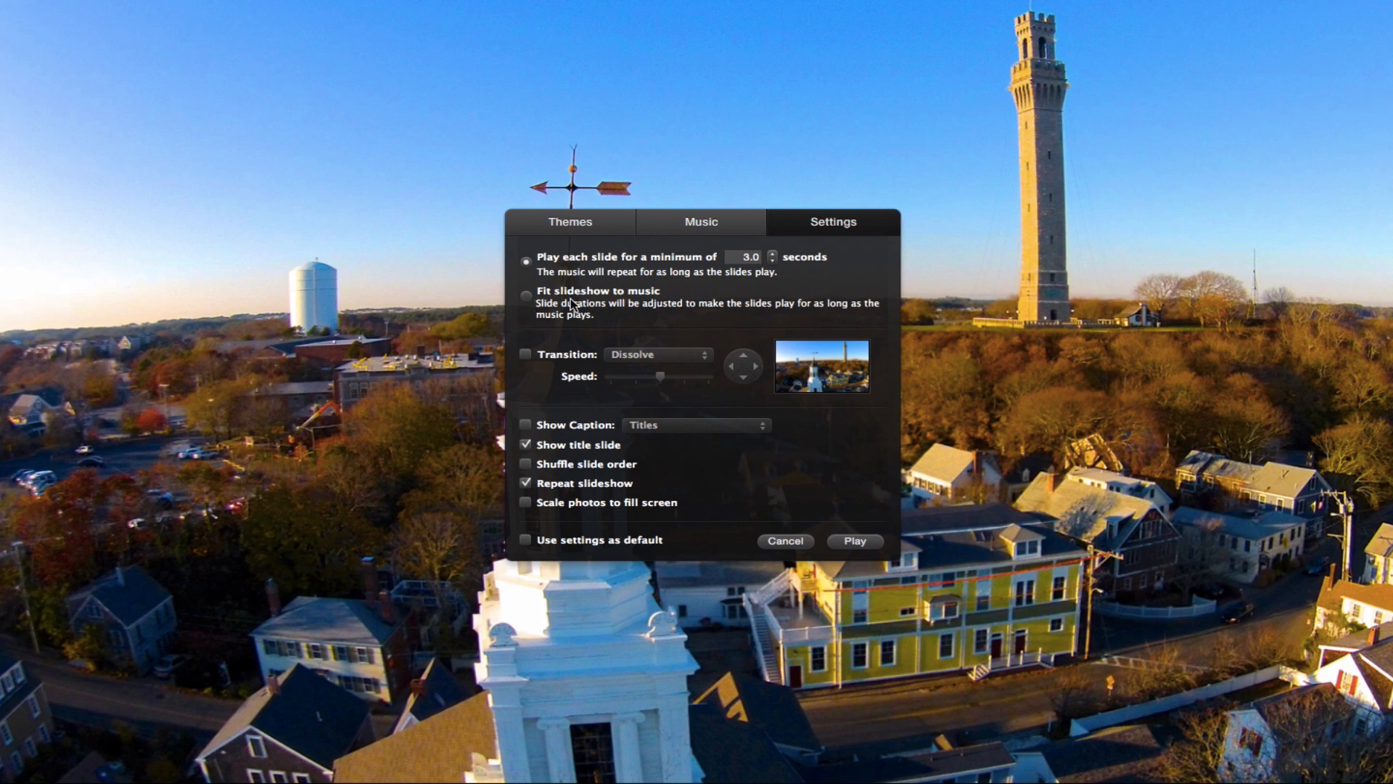
{"action": "left_click", "coordinate": [527, 297]}
{"action": "left_click", "coordinate": [856, 543]}
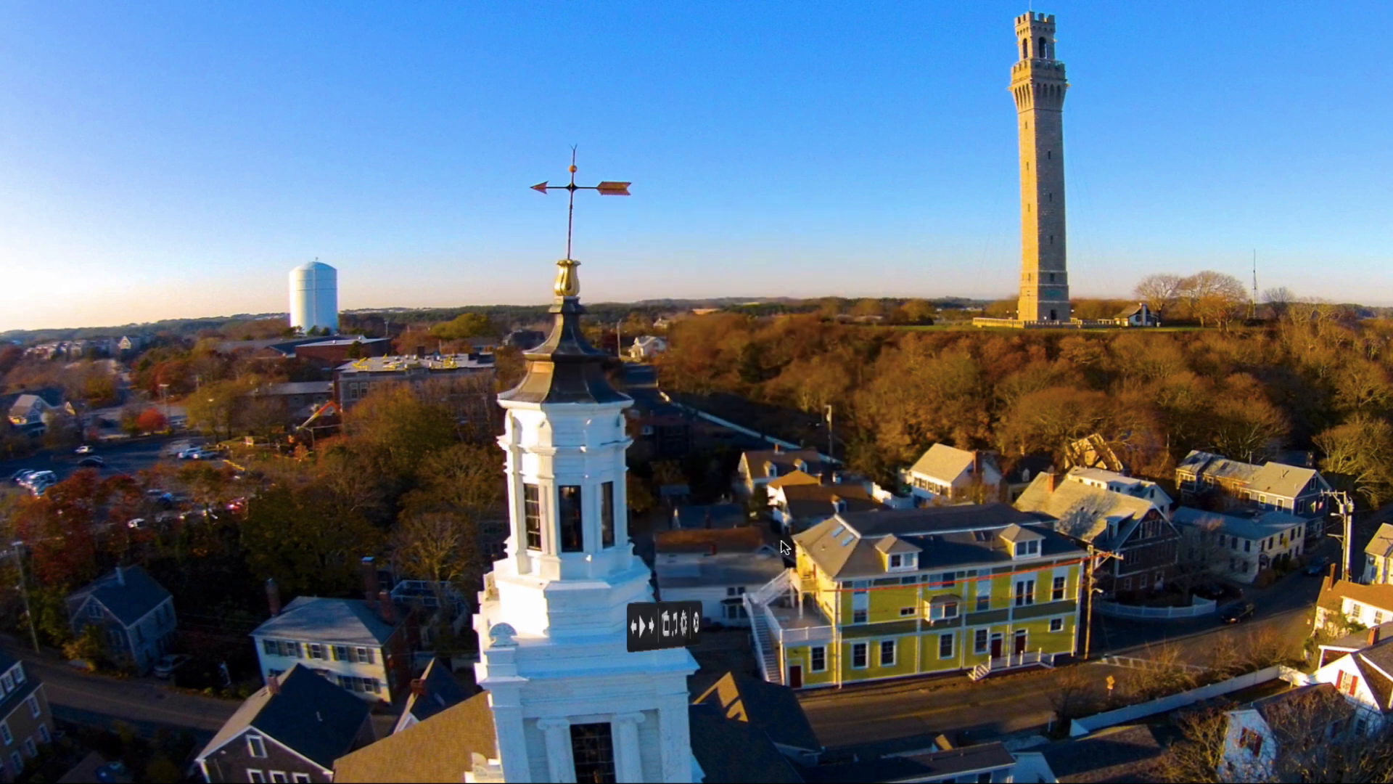
{"action": "key", "text": "Escape"}
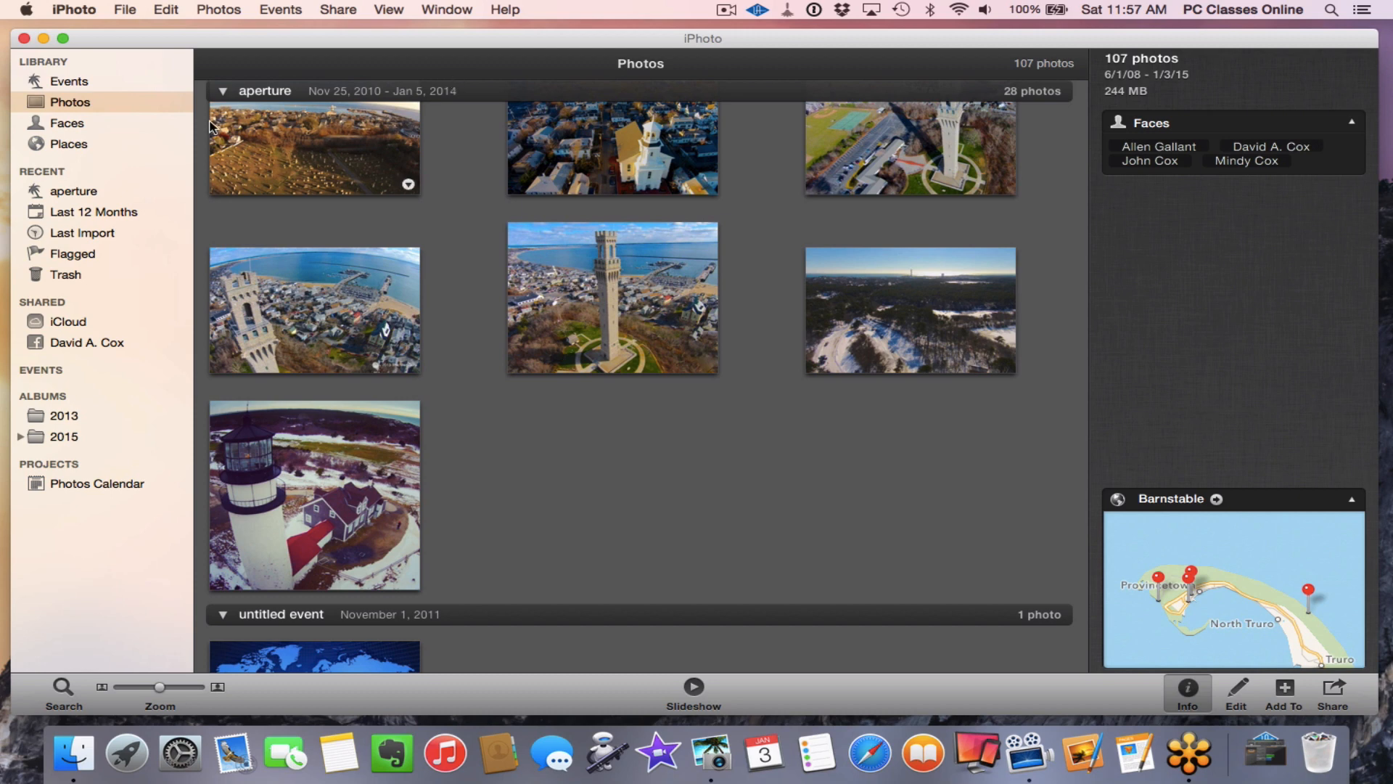
{"action": "left_click_drag", "start_coordinate": [202, 121], "coordinate": [873, 511]}
{"action": "left_click", "coordinate": [876, 508]}
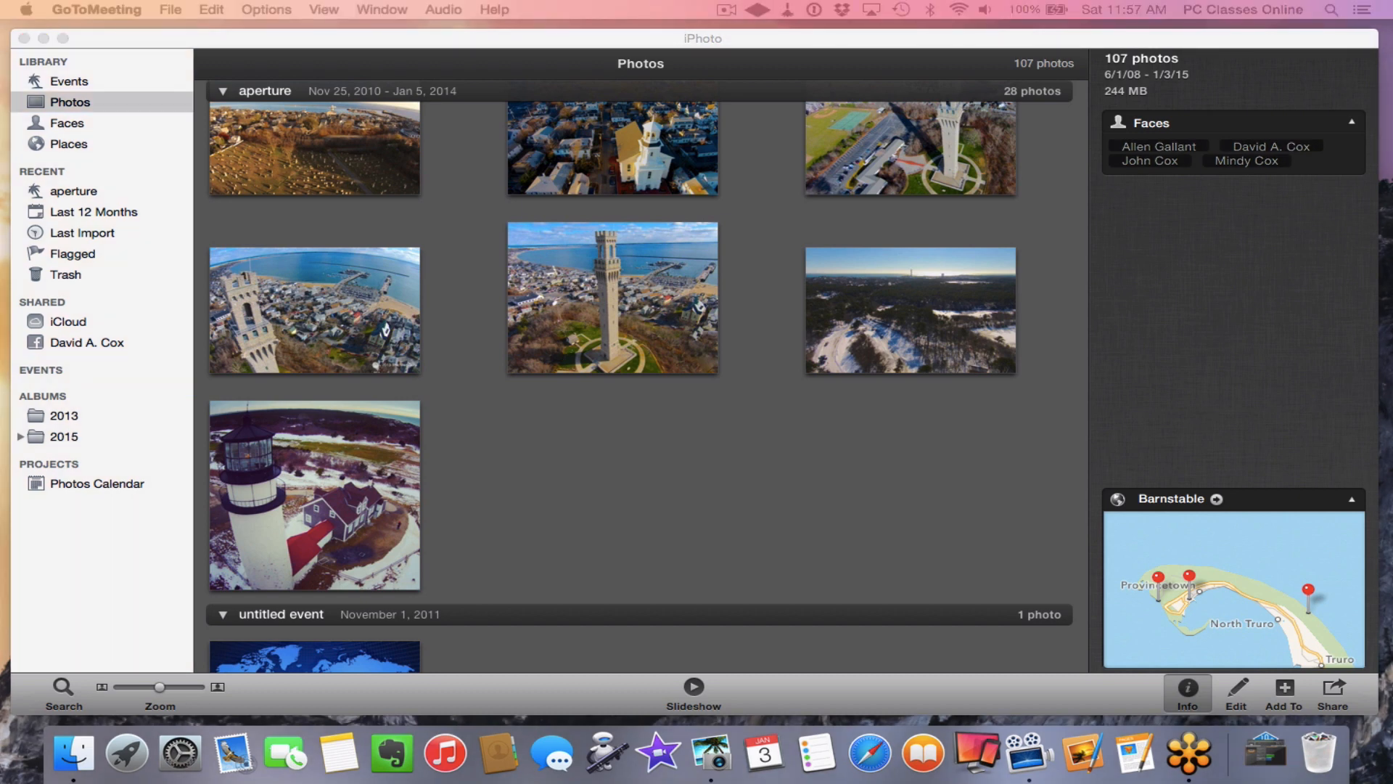
{"action": "left_click", "coordinate": [473, 243]}
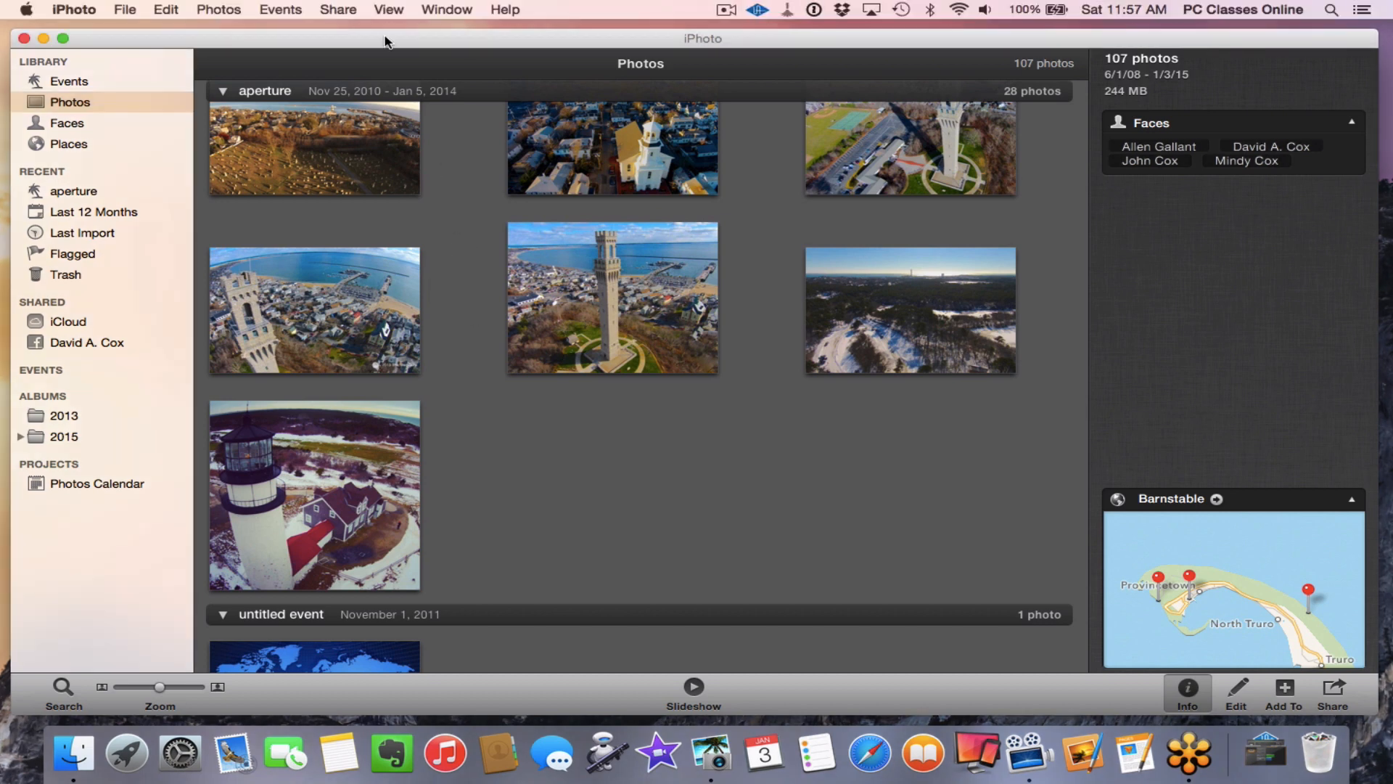
Step: Look at the dialog for importing photos to the library, and cancel the import
{"action": "left_click_drag", "start_coordinate": [385, 38], "coordinate": [380, 29]}
{"action": "left_click", "coordinate": [131, 9]}
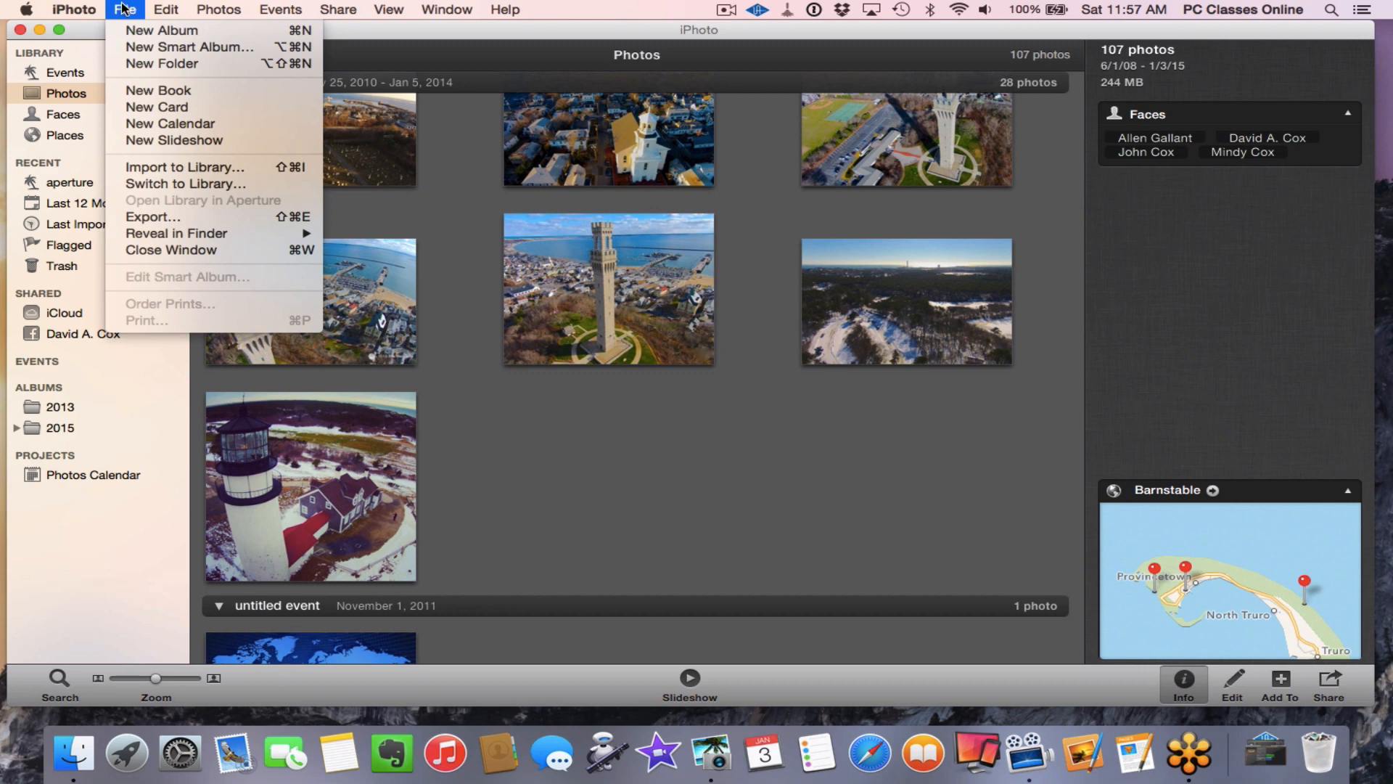
{"action": "left_click", "coordinate": [261, 170]}
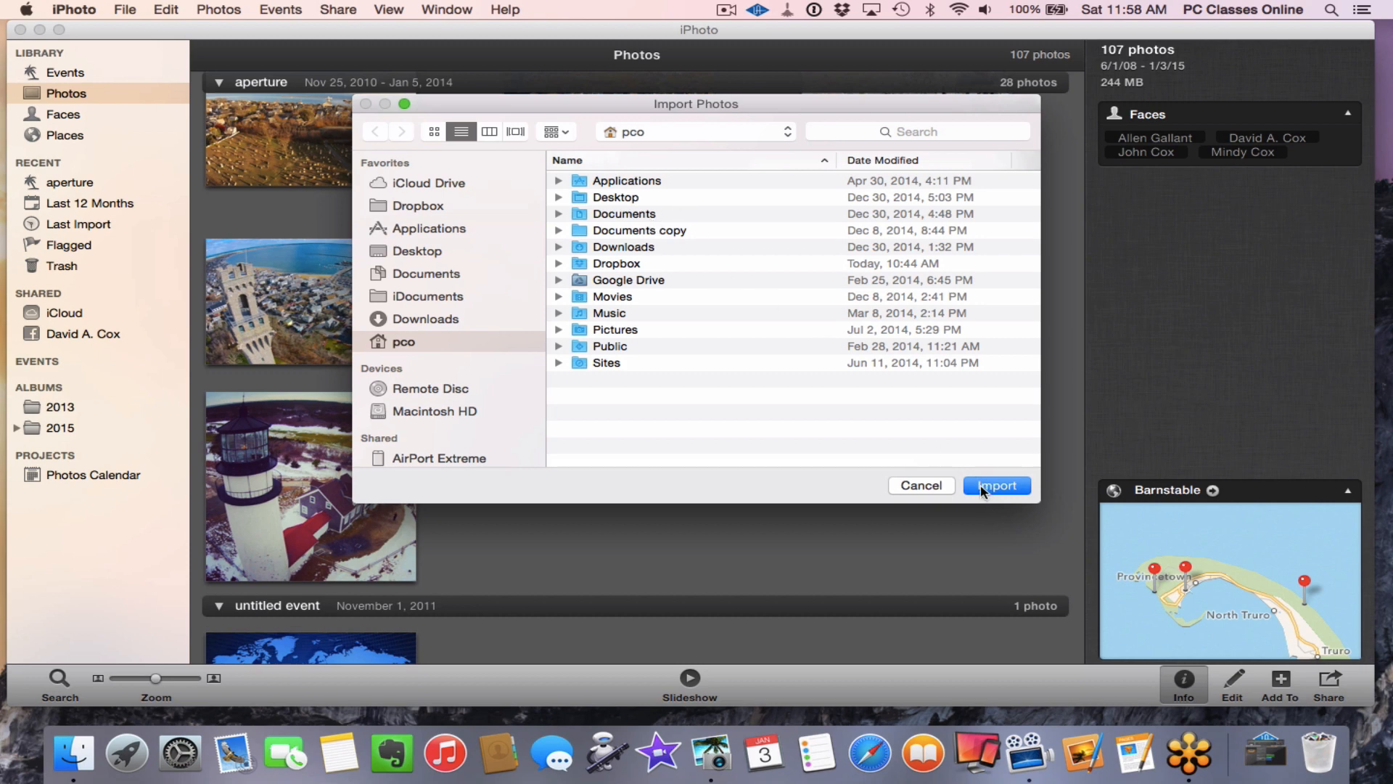
{"action": "left_click", "coordinate": [922, 485]}
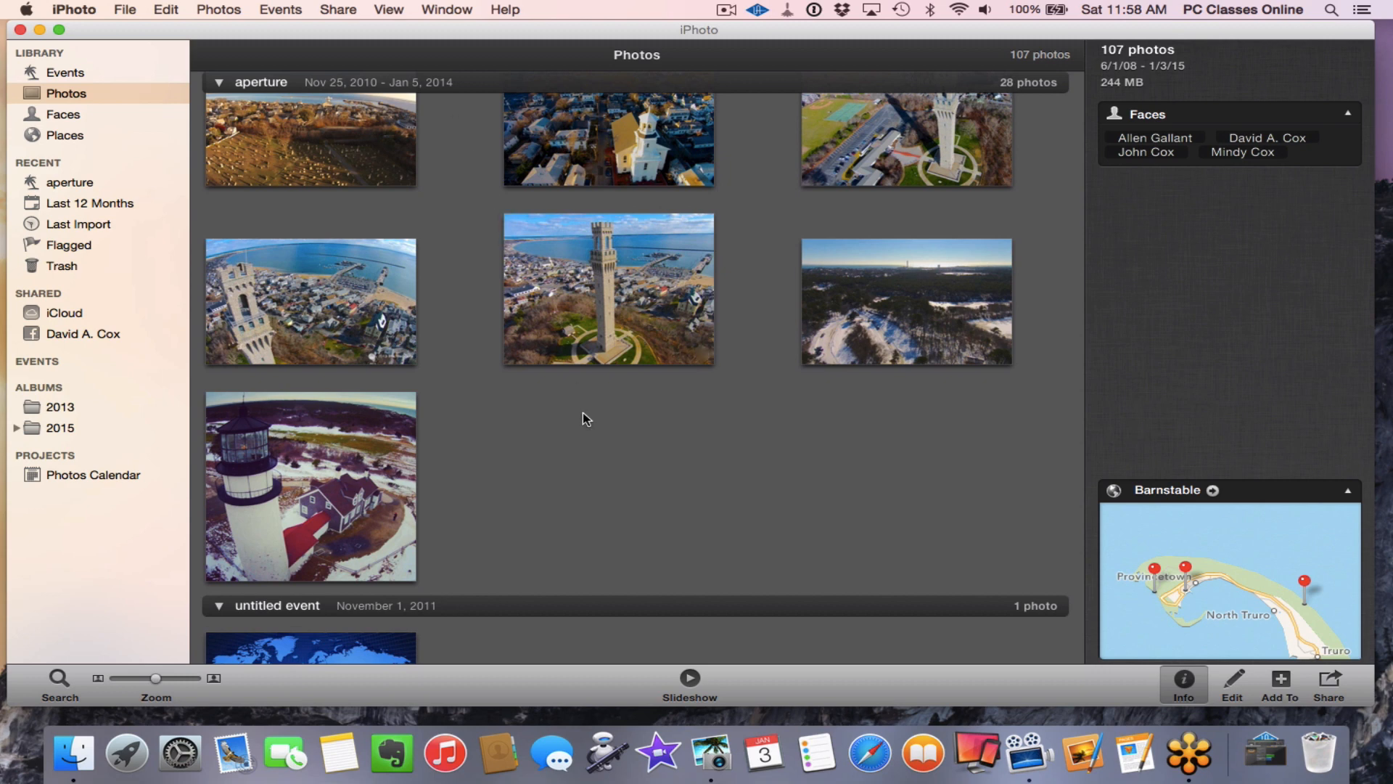
Step: Go back to the iMovie Pix event in the photo library and hide the information pane
{"action": "scroll", "coordinate": [582, 419], "scroll_direction": "up", "scroll_amount": 15}
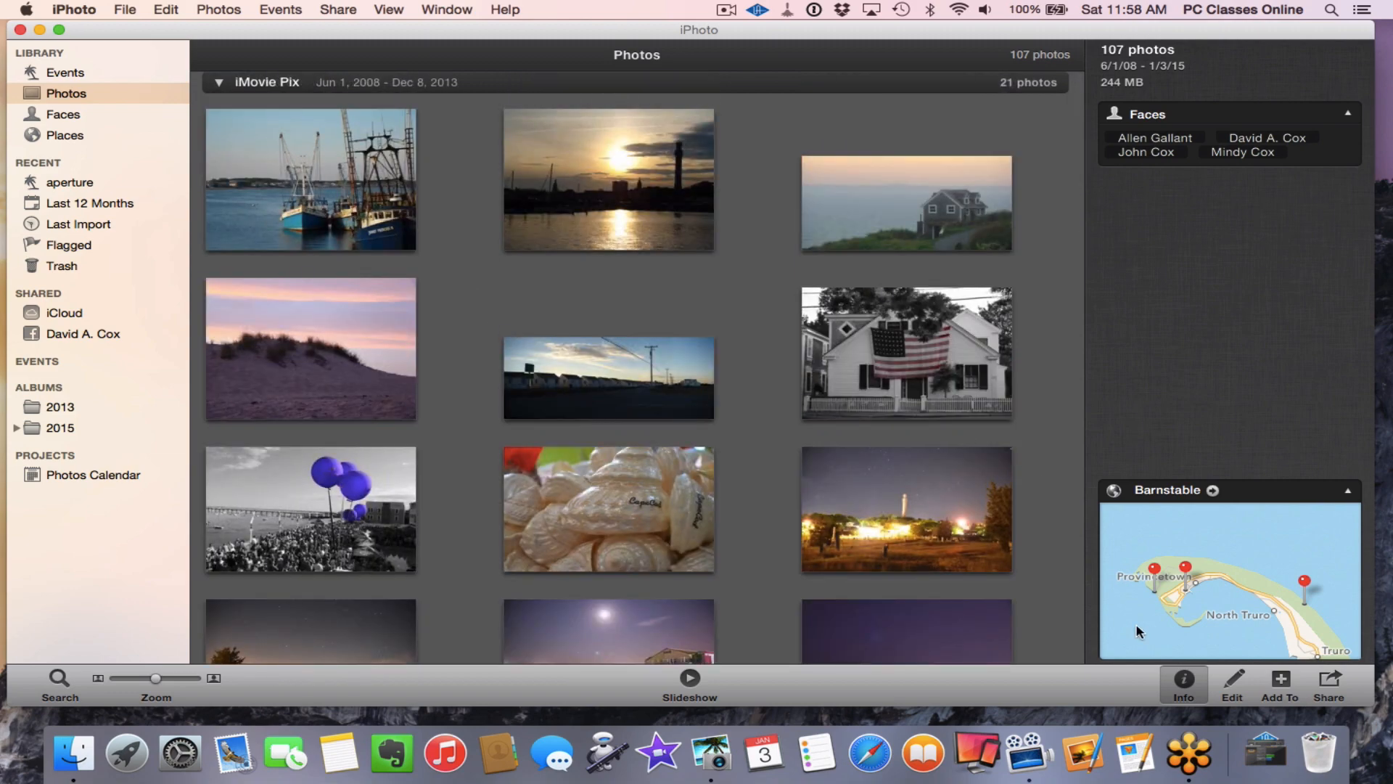
{"action": "left_click", "coordinate": [1184, 682]}
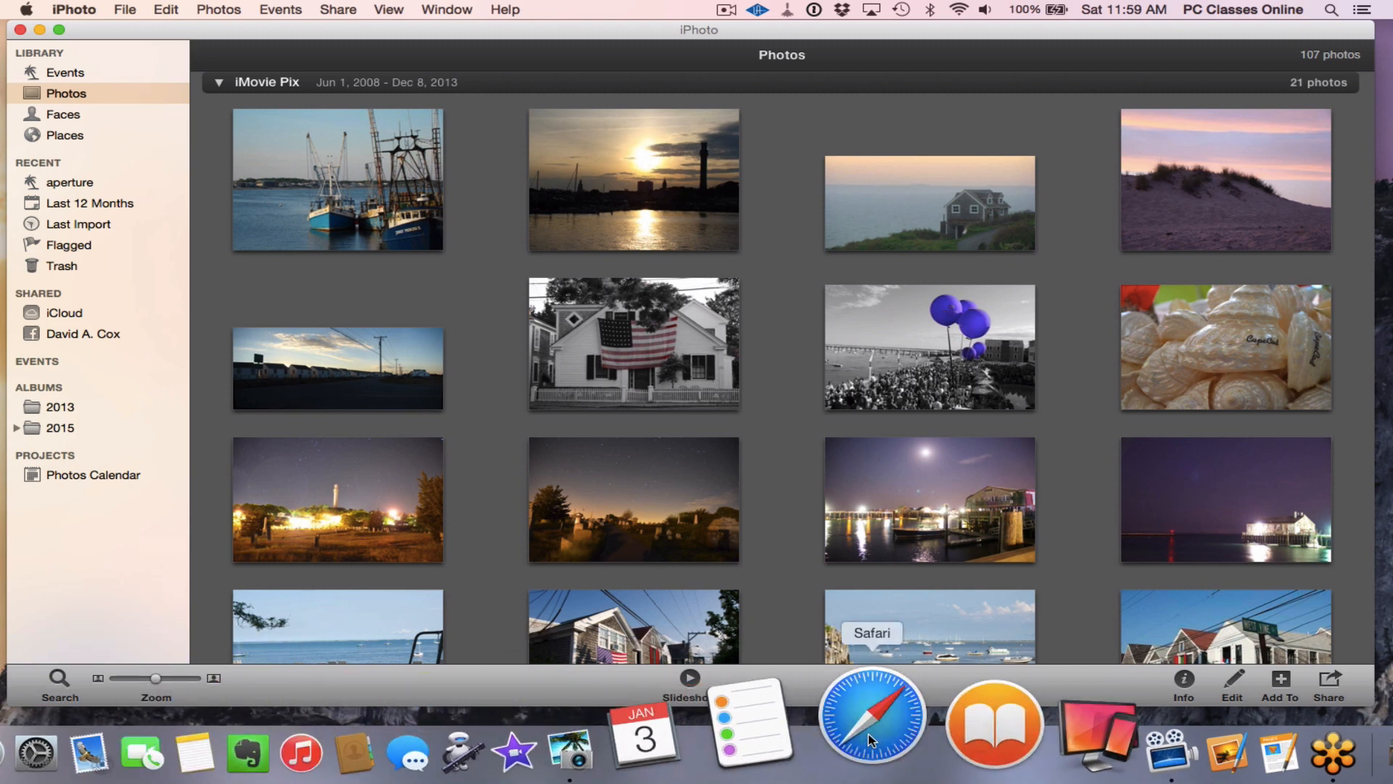
Step: Switch to Safari, load pcclassesonline.com and open the site's store page
{"action": "left_click", "coordinate": [871, 740]}
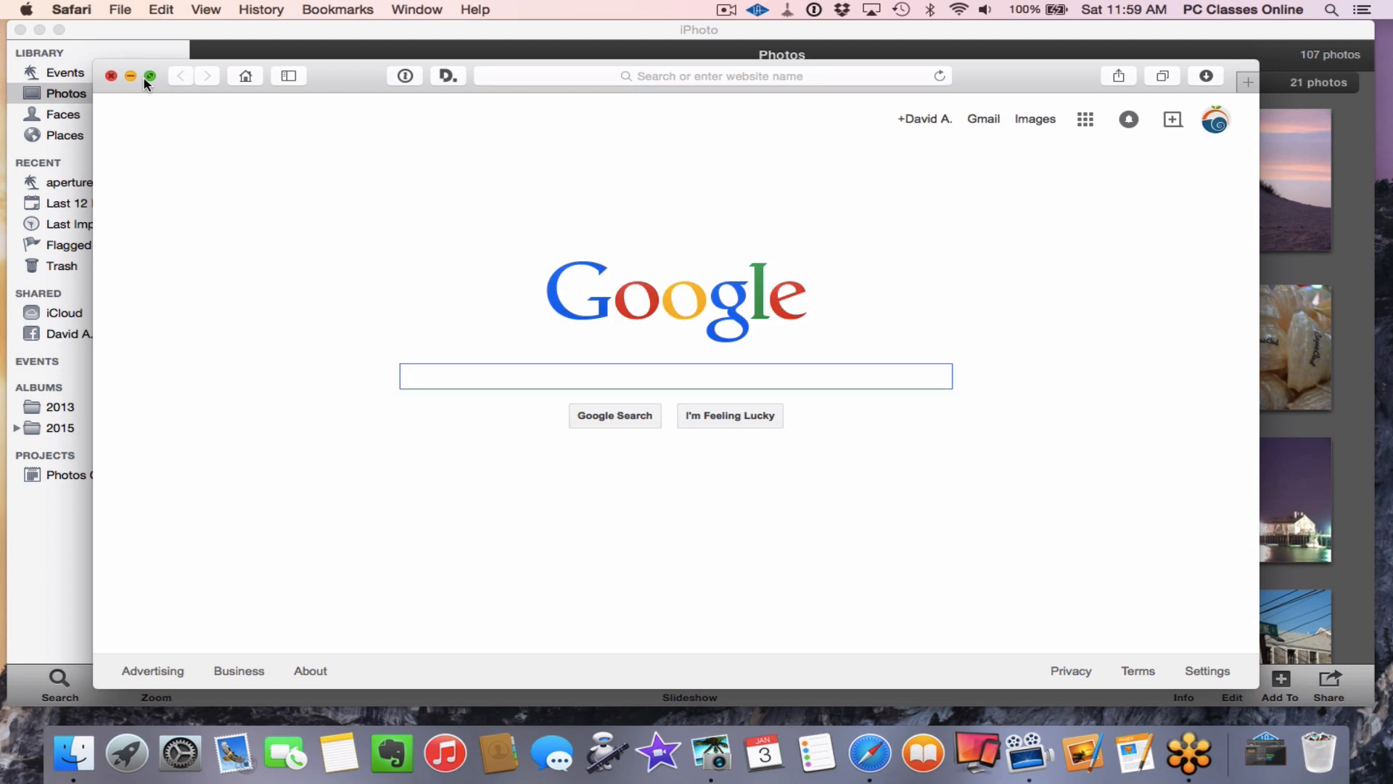
{"action": "left_click", "coordinate": [554, 73]}
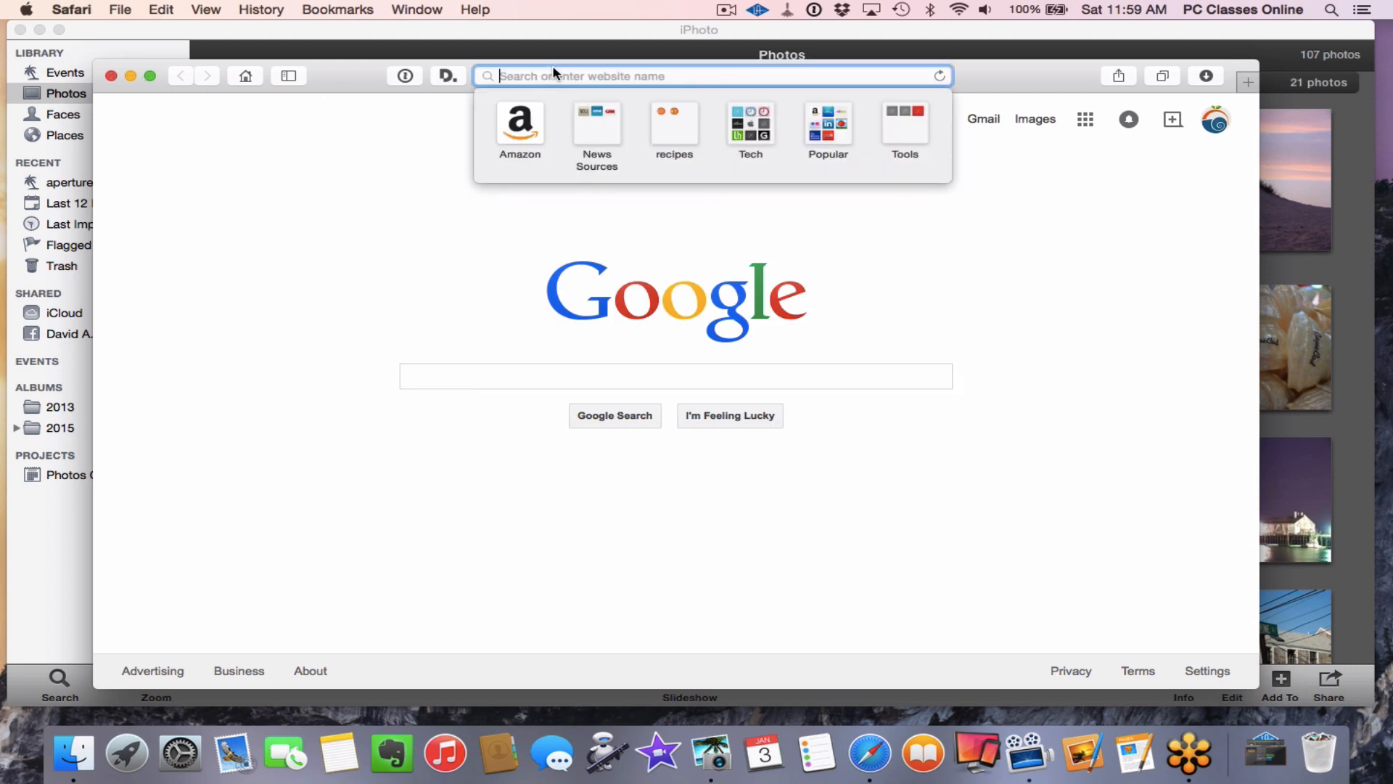
{"action": "type", "text": "p"}
{"action": "key", "text": "Return"}
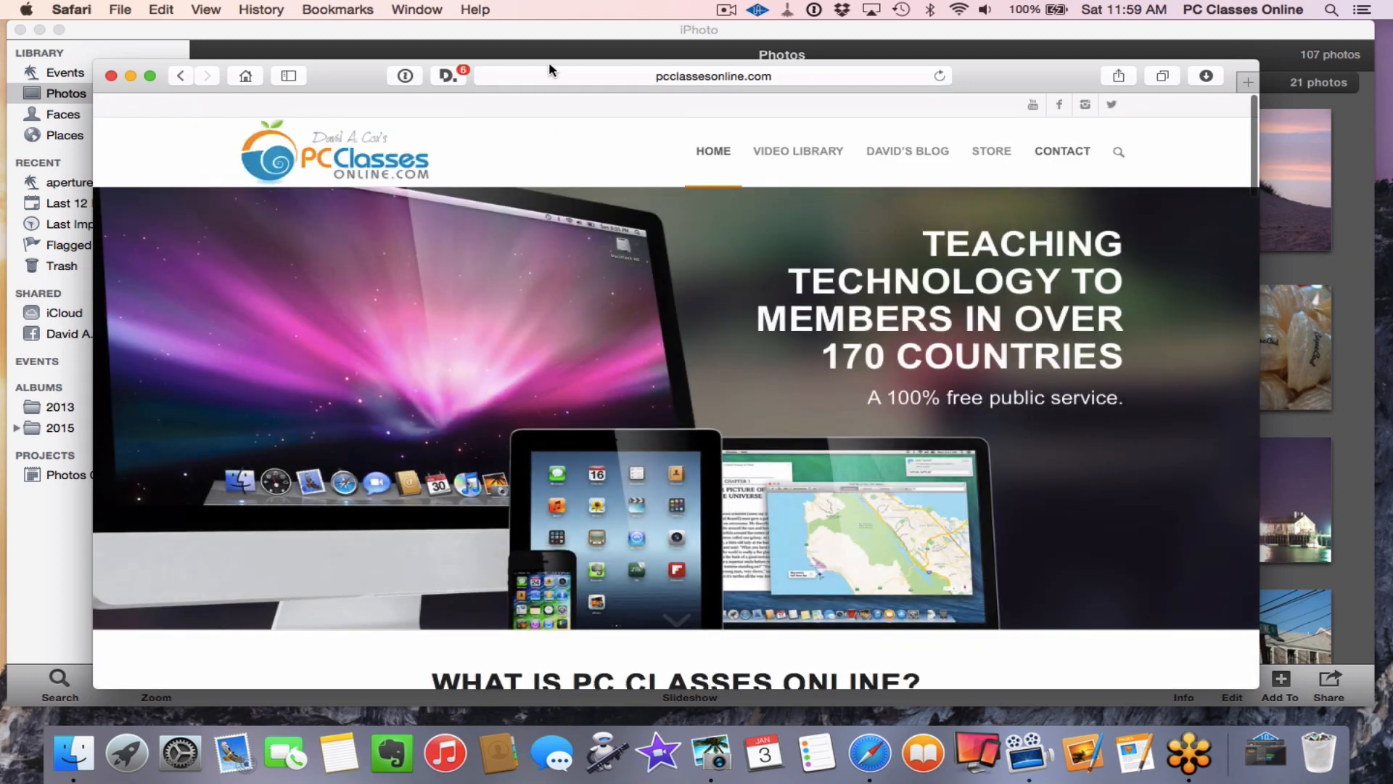
{"action": "left_click", "coordinate": [992, 152]}
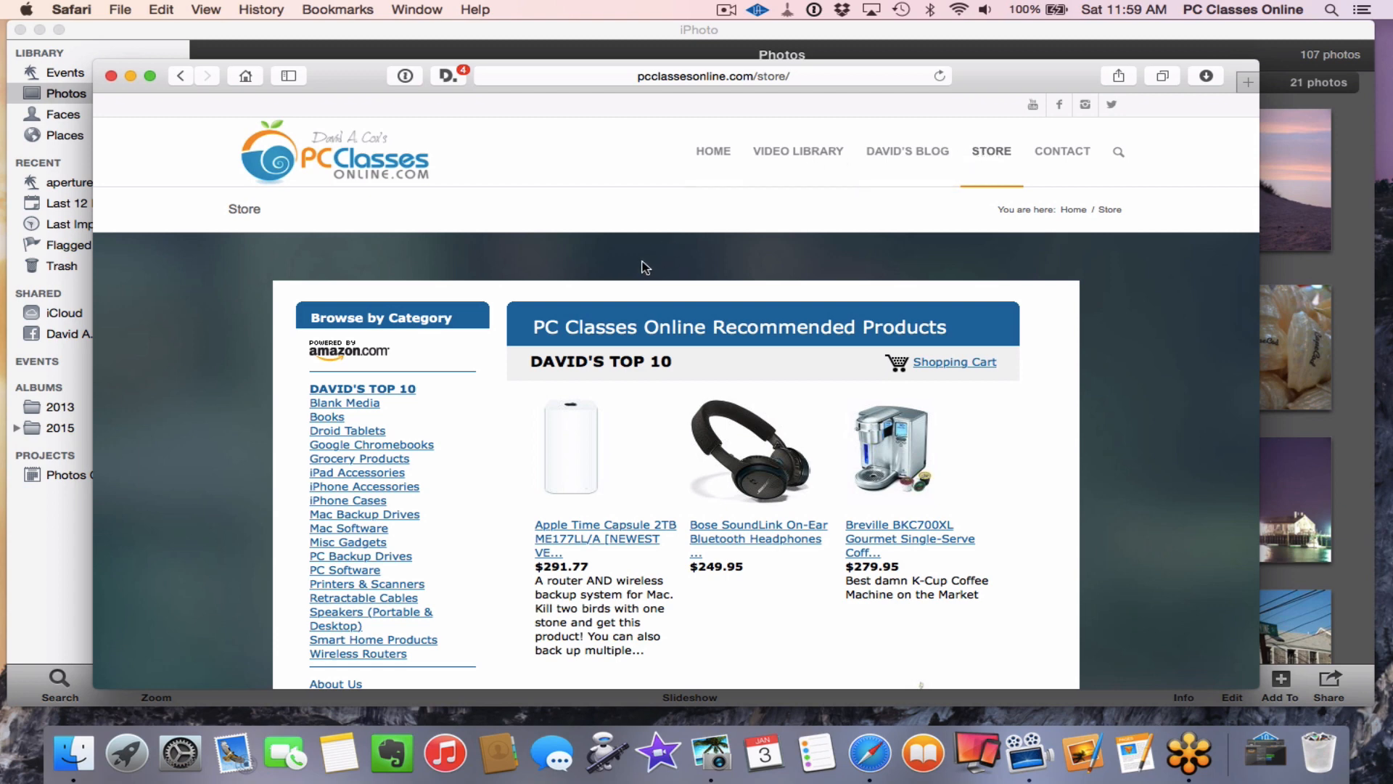
Step: Browse both pages of the store's Misc Gadgets category, and close the browser window
{"action": "scroll", "coordinate": [643, 269], "scroll_direction": "down", "scroll_amount": 5}
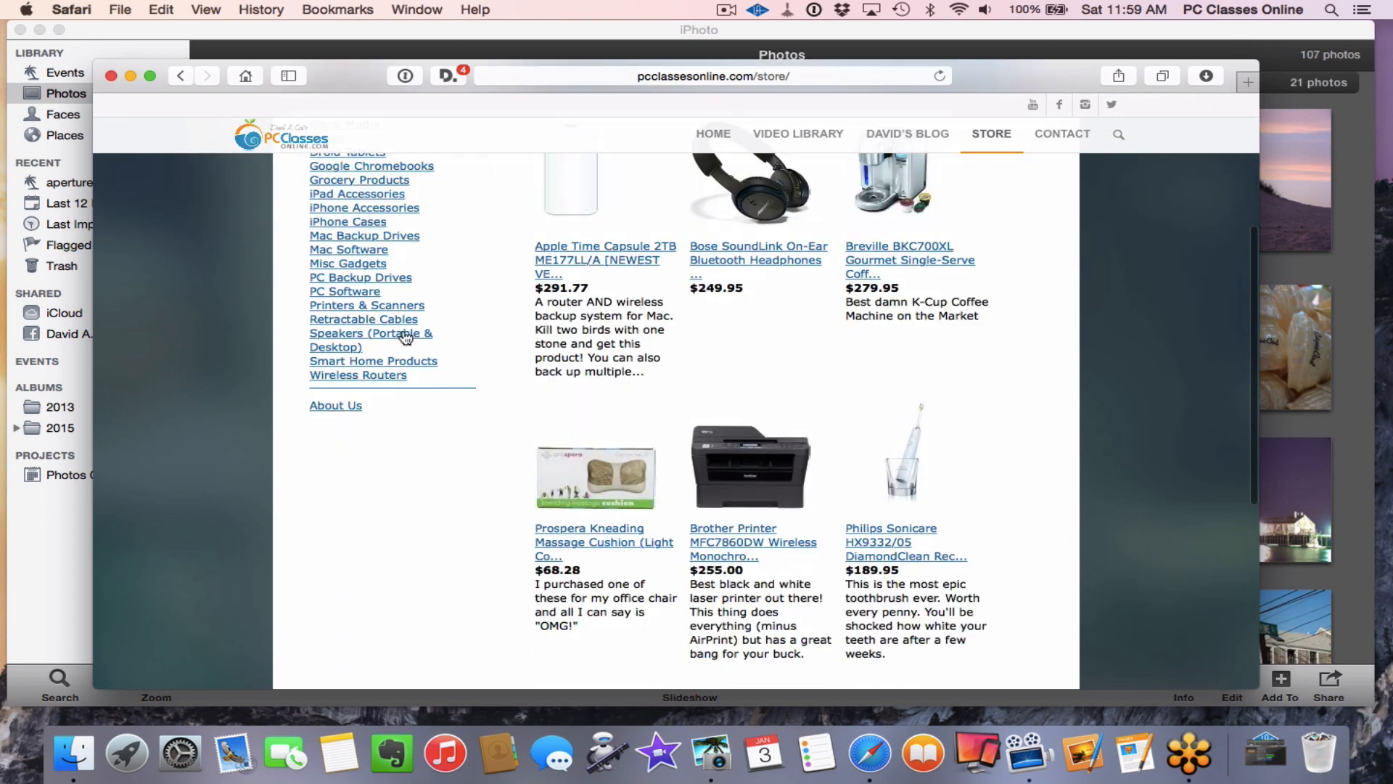
{"action": "scroll", "coordinate": [366, 268], "scroll_direction": "up", "scroll_amount": 1}
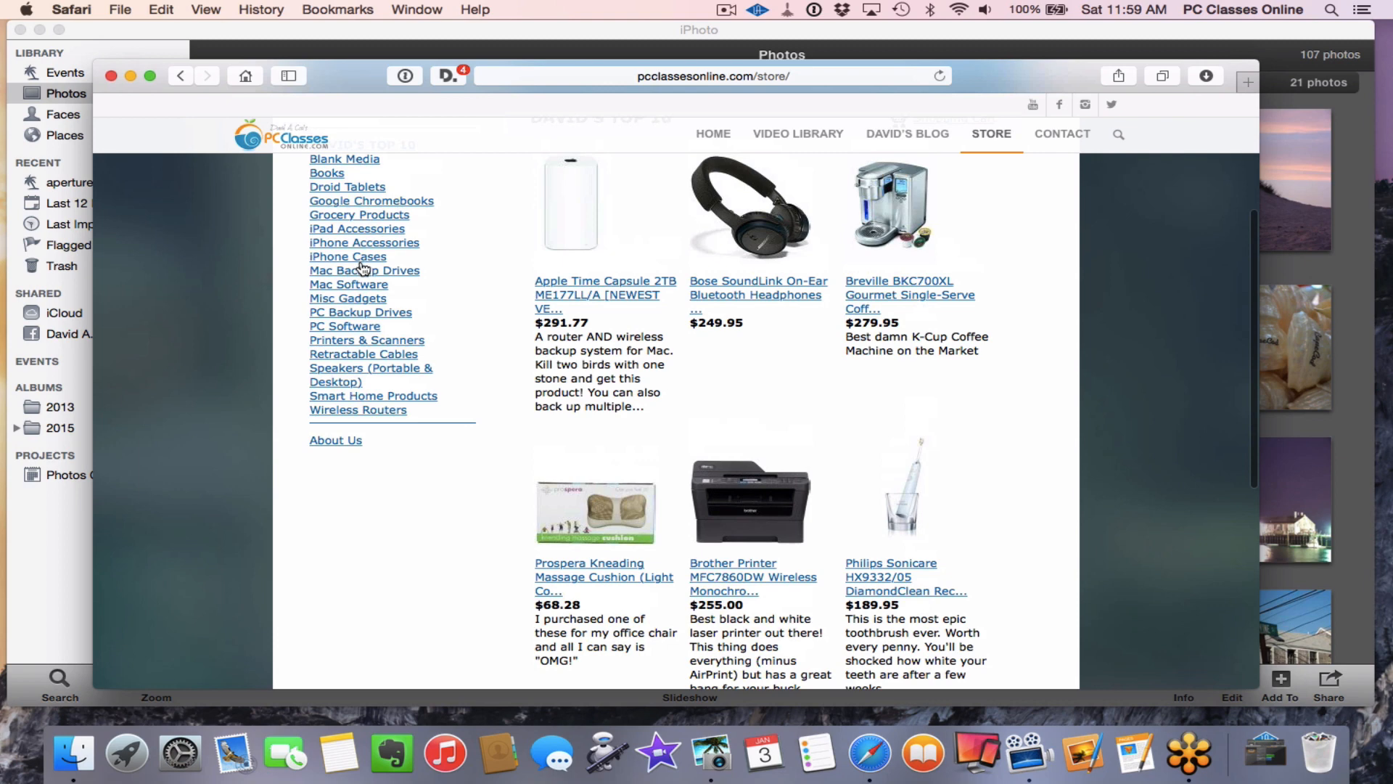
{"action": "left_click", "coordinate": [366, 303]}
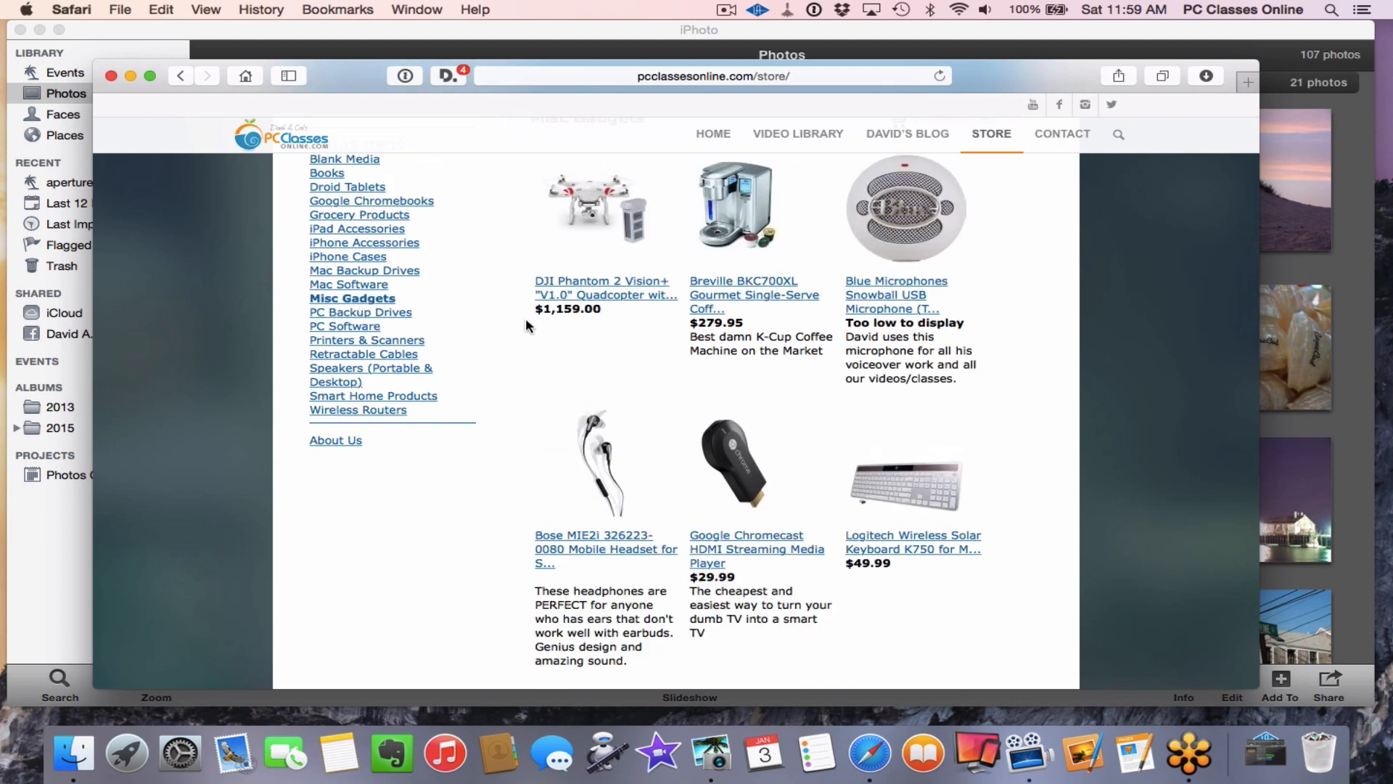
{"action": "scroll", "coordinate": [632, 355], "scroll_direction": "down", "scroll_amount": 3}
{"action": "scroll", "coordinate": [634, 360], "scroll_direction": "down", "scroll_amount": 9}
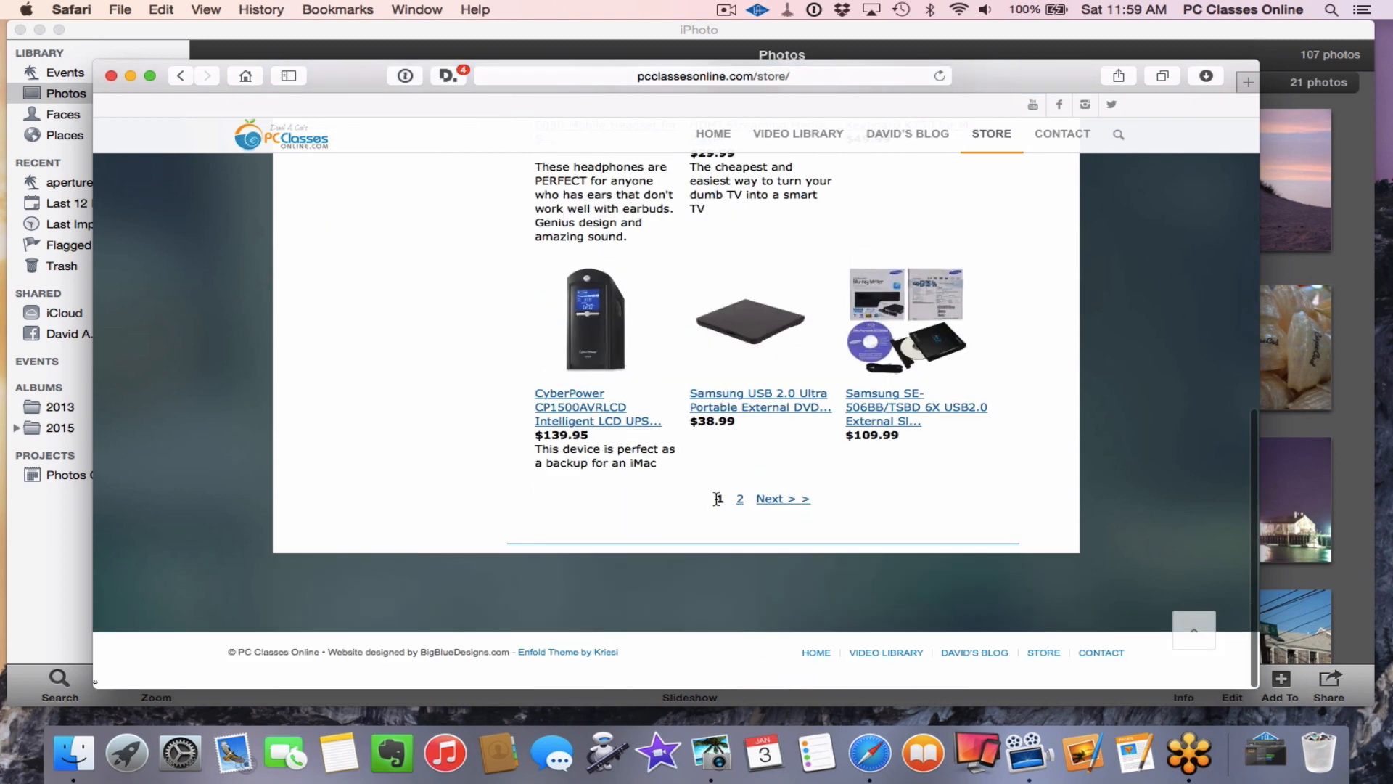
{"action": "left_click", "coordinate": [739, 500]}
{"action": "scroll", "coordinate": [651, 373], "scroll_direction": "up", "scroll_amount": 10}
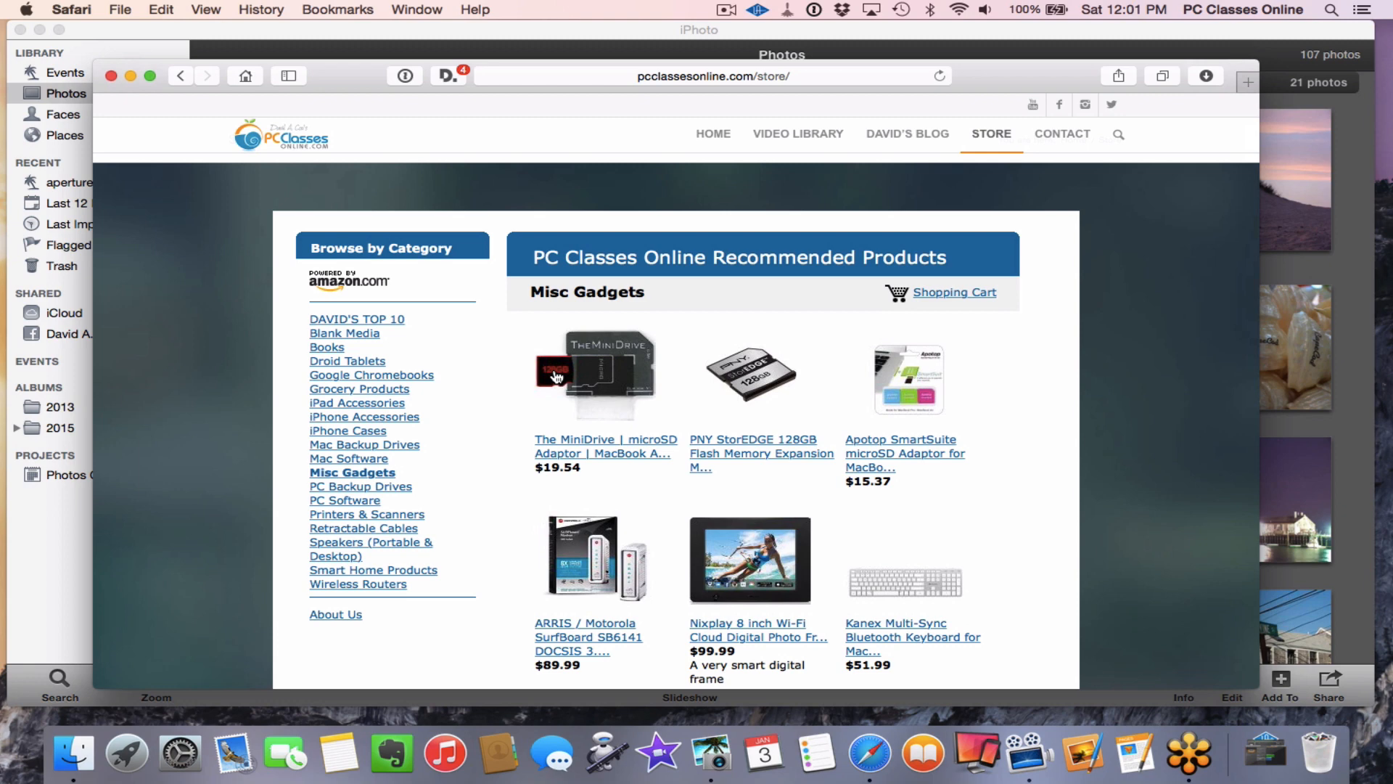
{"action": "scroll", "coordinate": [556, 376], "scroll_direction": "down", "scroll_amount": 5}
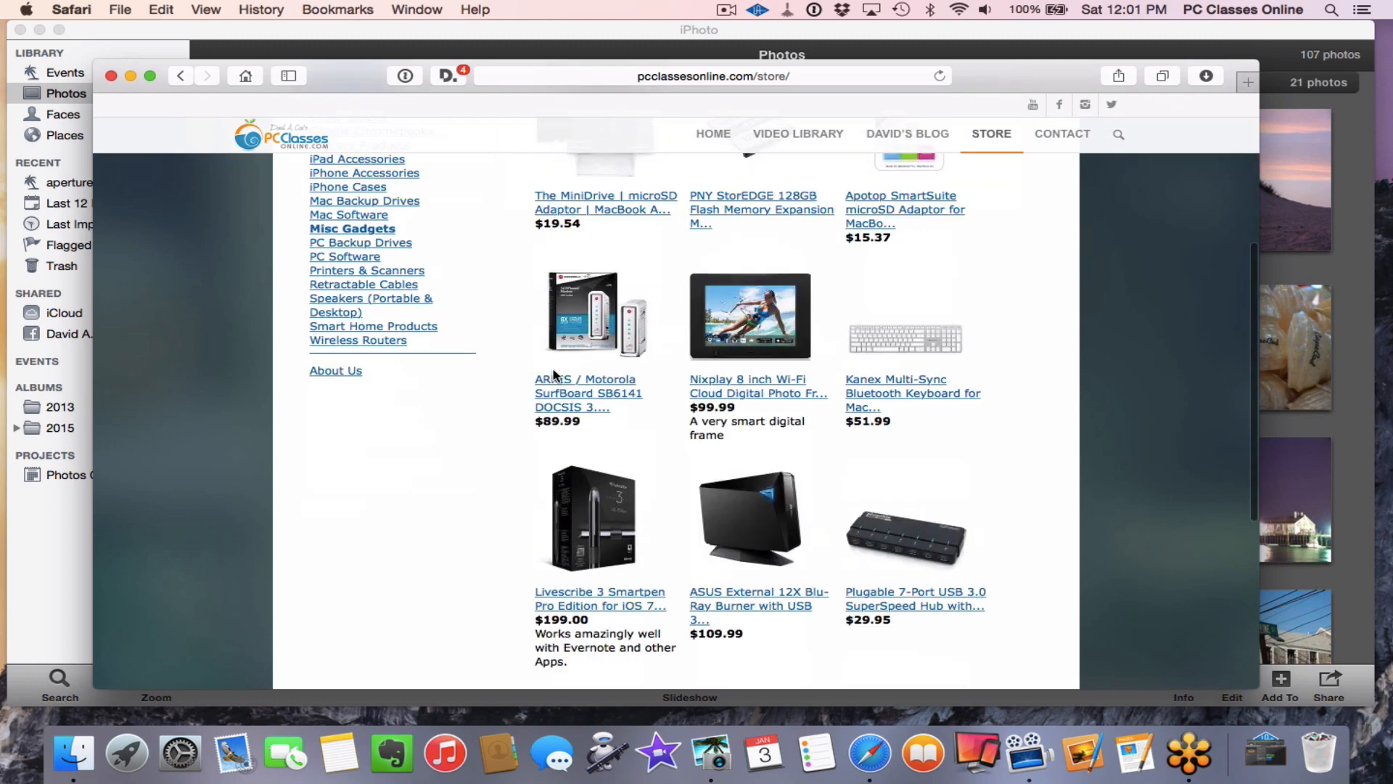
{"action": "scroll", "coordinate": [553, 351], "scroll_direction": "up", "scroll_amount": 4}
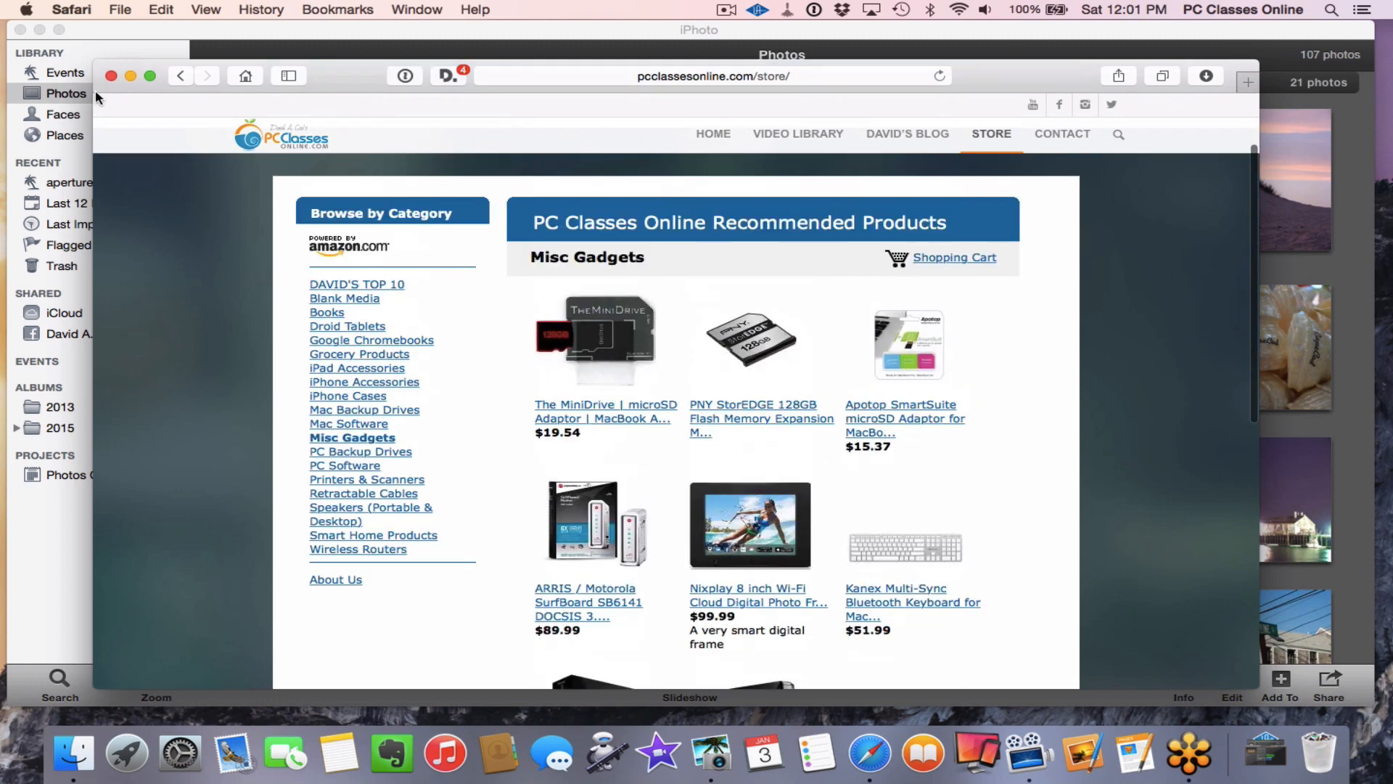
{"action": "left_click", "coordinate": [111, 76]}
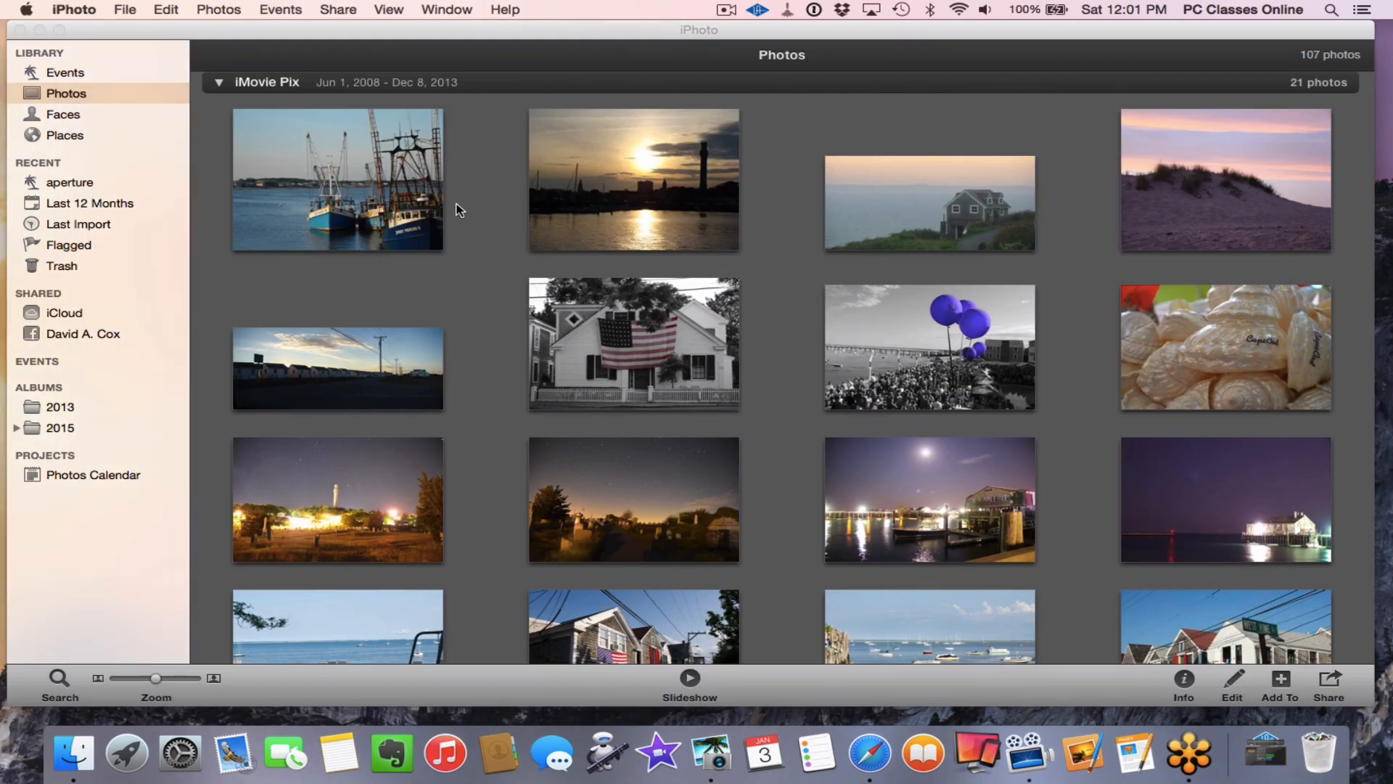
{"action": "left_click", "coordinate": [454, 207]}
{"action": "left_click", "coordinate": [127, 9]}
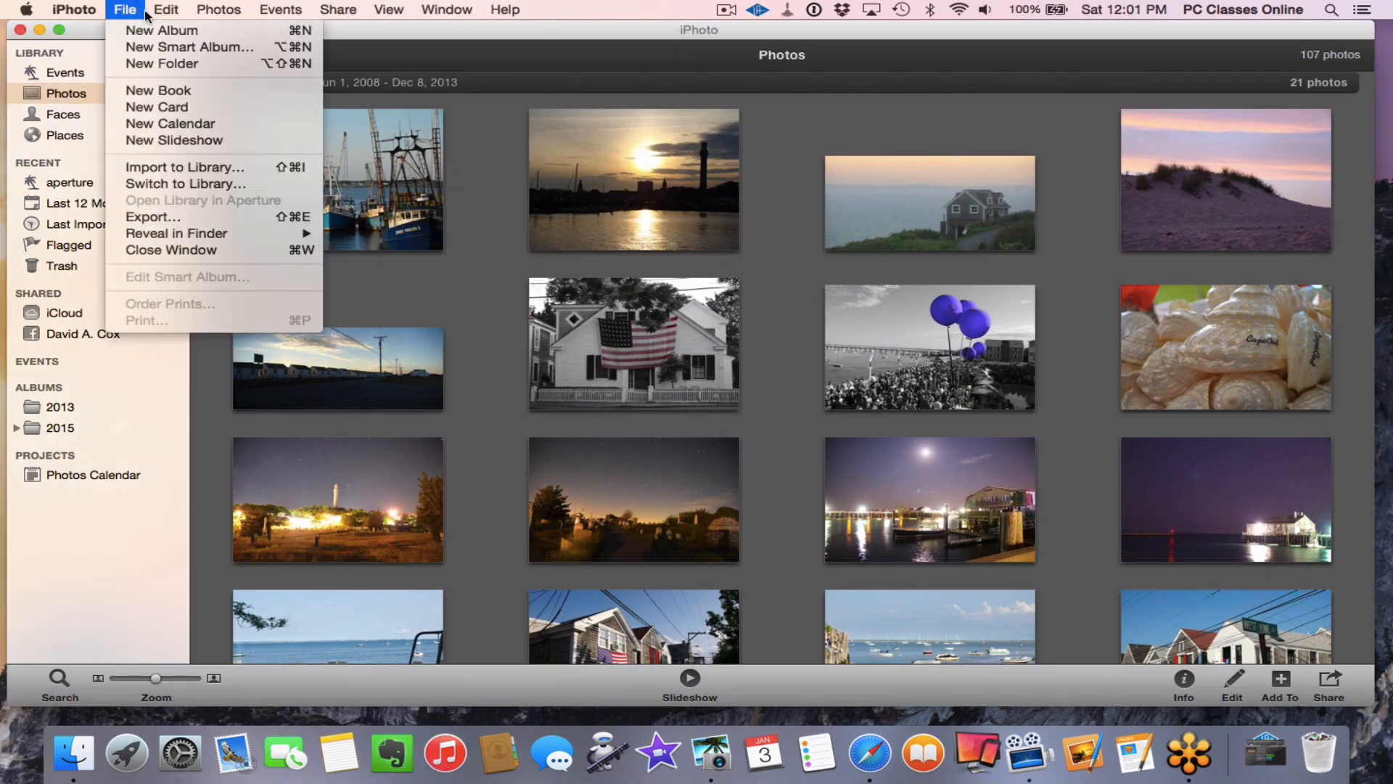
{"action": "mouse_move", "coordinate": [162, 16]}
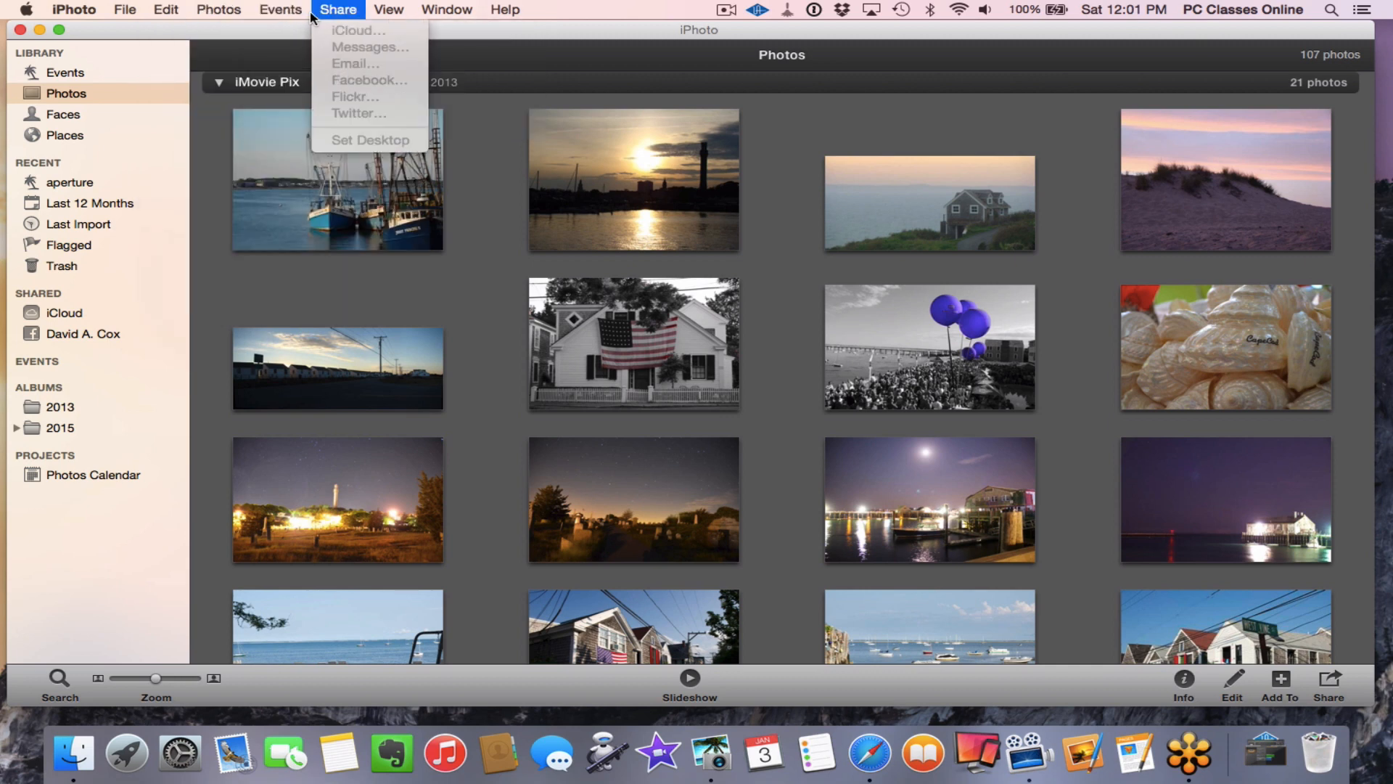
{"action": "mouse_move", "coordinate": [295, 13]}
{"action": "left_click", "coordinate": [408, 197]}
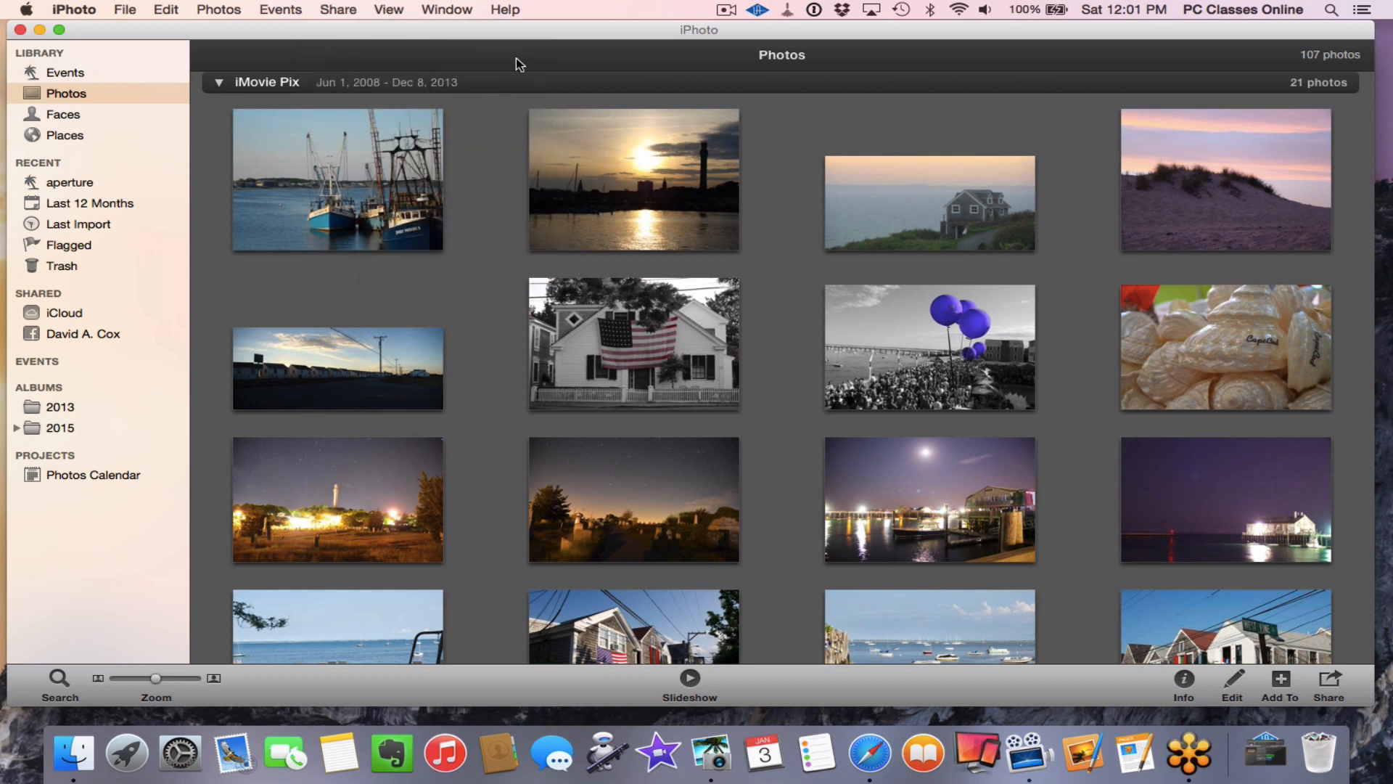
{"action": "mouse_move", "coordinate": [511, 29]}
{"action": "left_mouse_down"}
{"action": "mouse_move", "coordinate": [460, 546]}
{"action": "mouse_move", "coordinate": [390, 729]}
{"action": "mouse_move", "coordinate": [440, 257]}
{"action": "mouse_move", "coordinate": [525, 47]}
{"action": "left_mouse_up"}
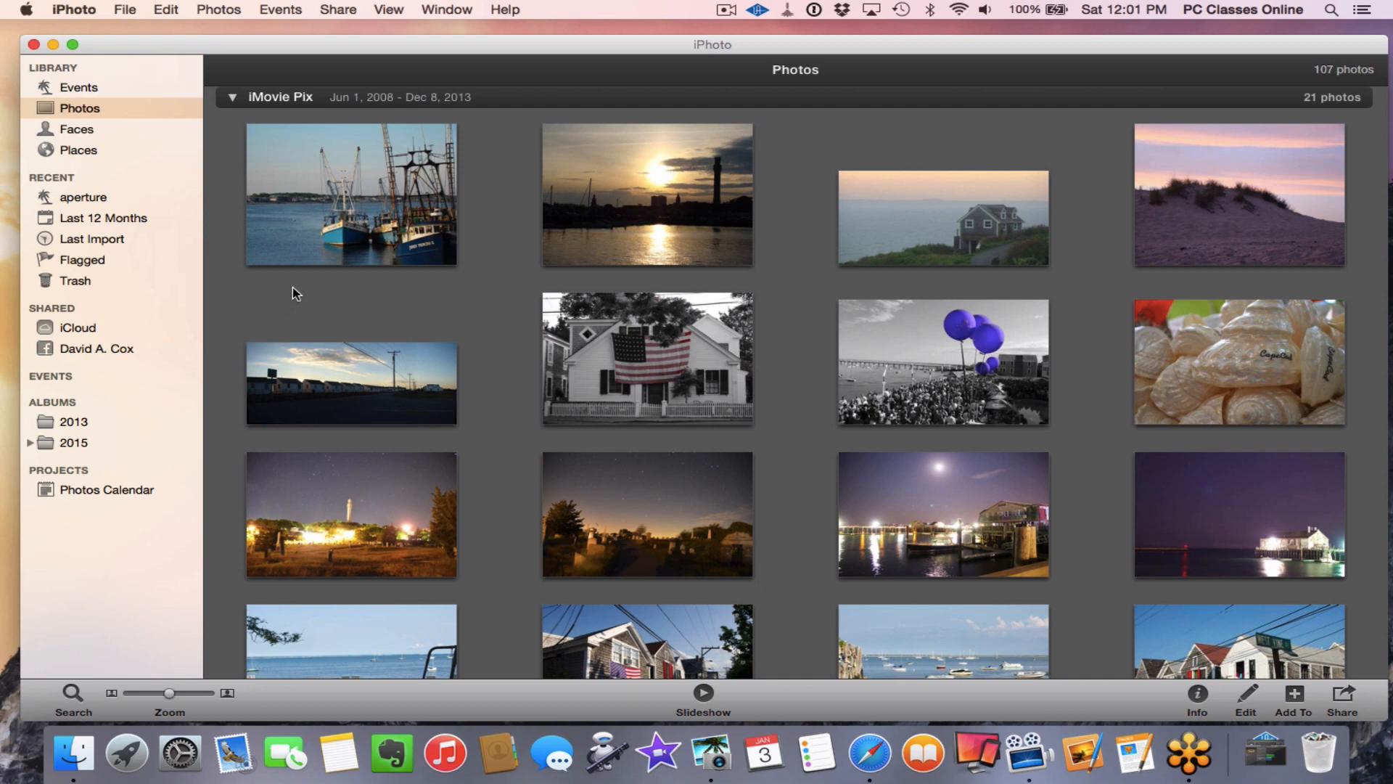
Step: Set the sand dune photo in the iMovie Pix event as the desktop picture, and check the bare desktop
{"action": "mouse_move", "coordinate": [593, 258]}
{"action": "left_click", "coordinate": [1215, 202]}
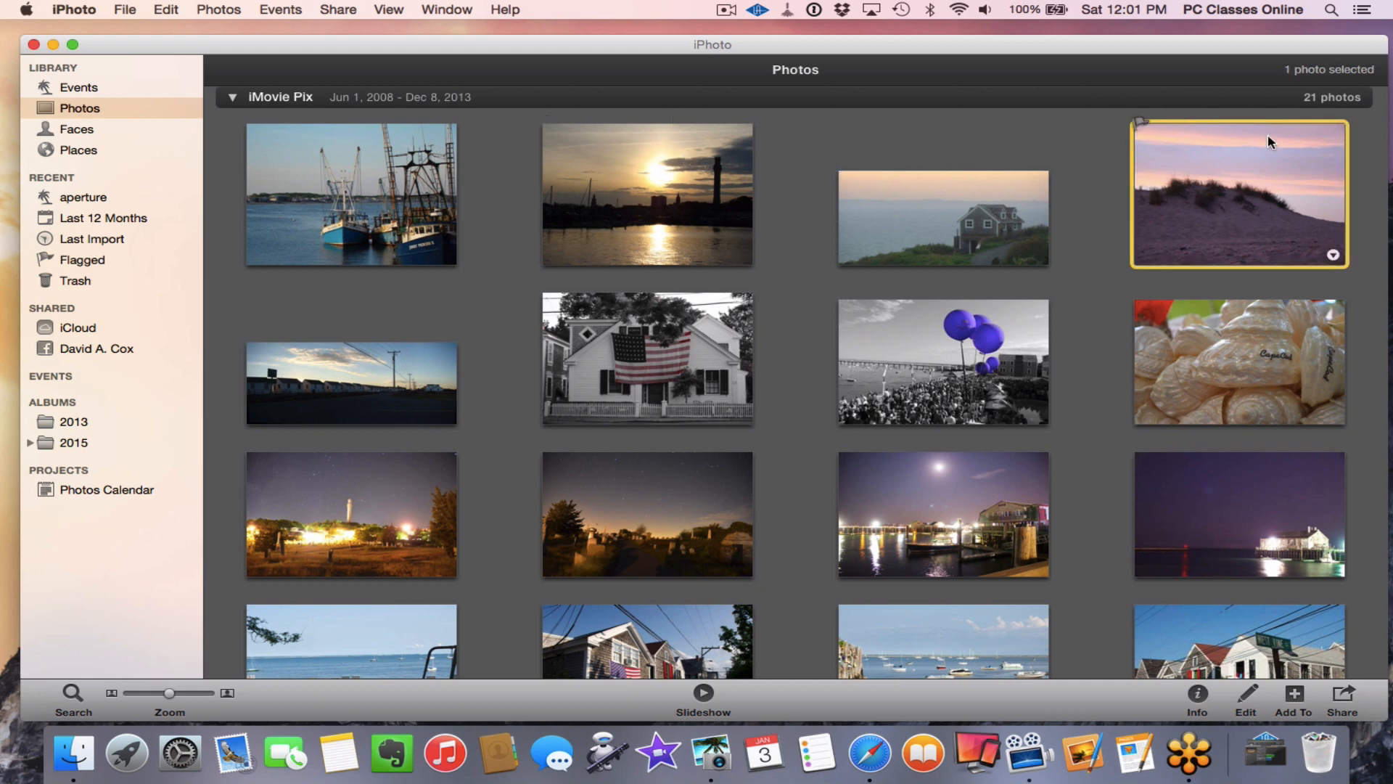
{"action": "left_click", "coordinate": [337, 11]}
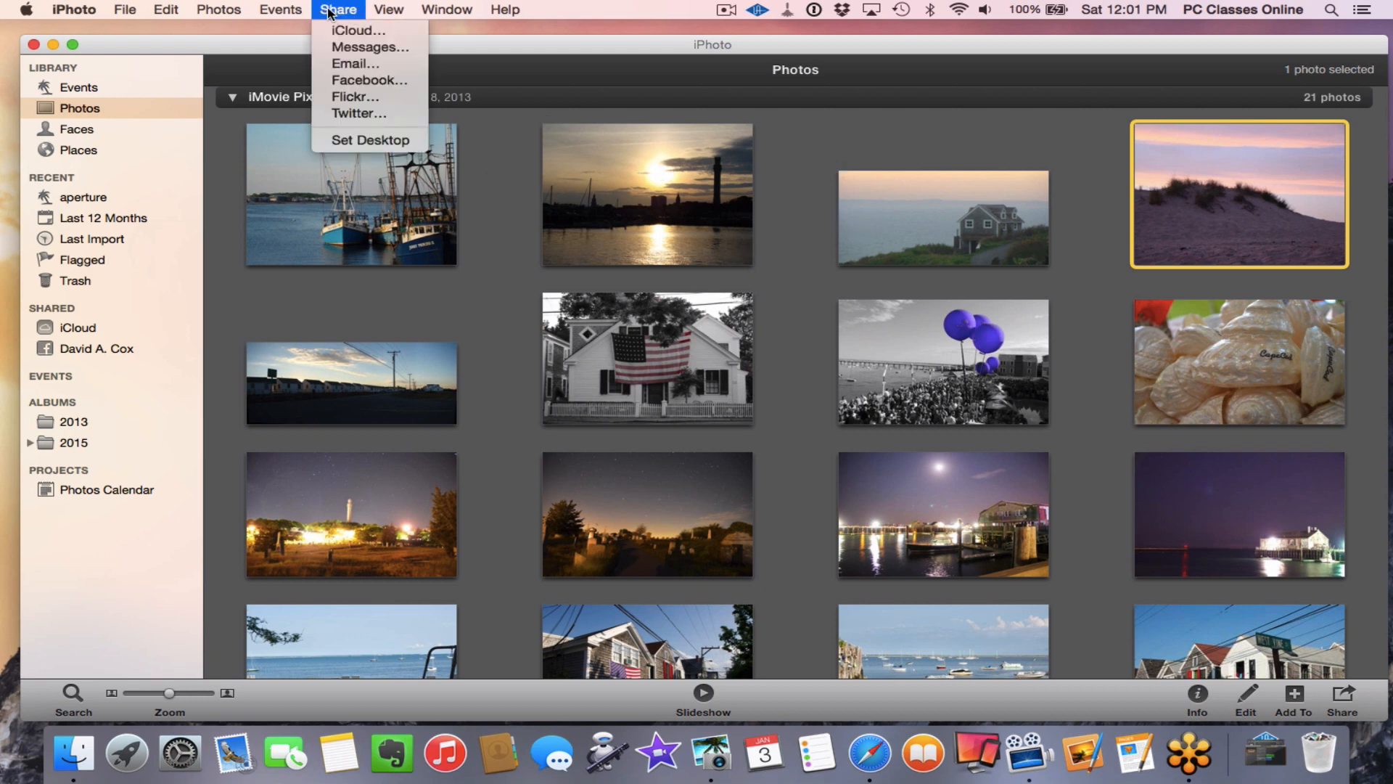
{"action": "left_click", "coordinate": [328, 141]}
{"action": "key", "text": "F11"}
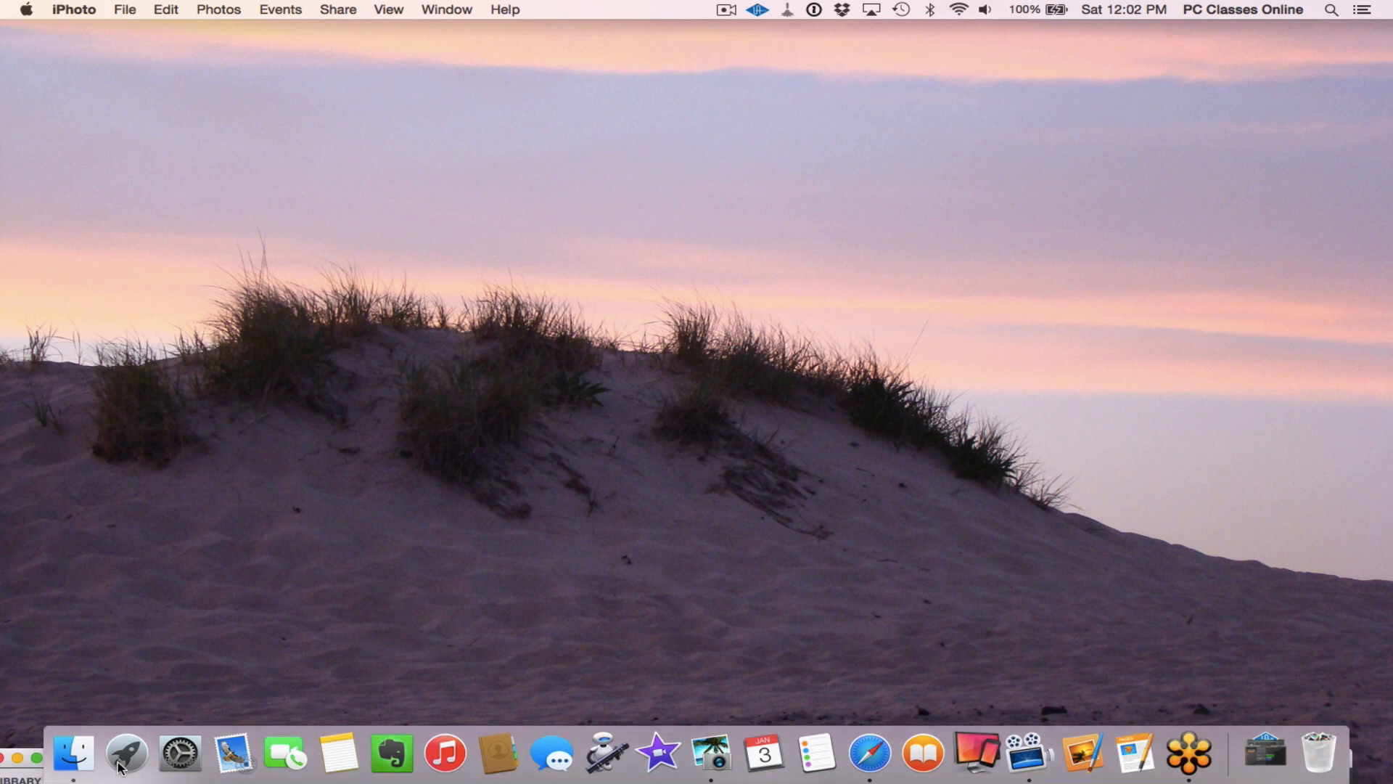
{"action": "key", "text": "F11"}
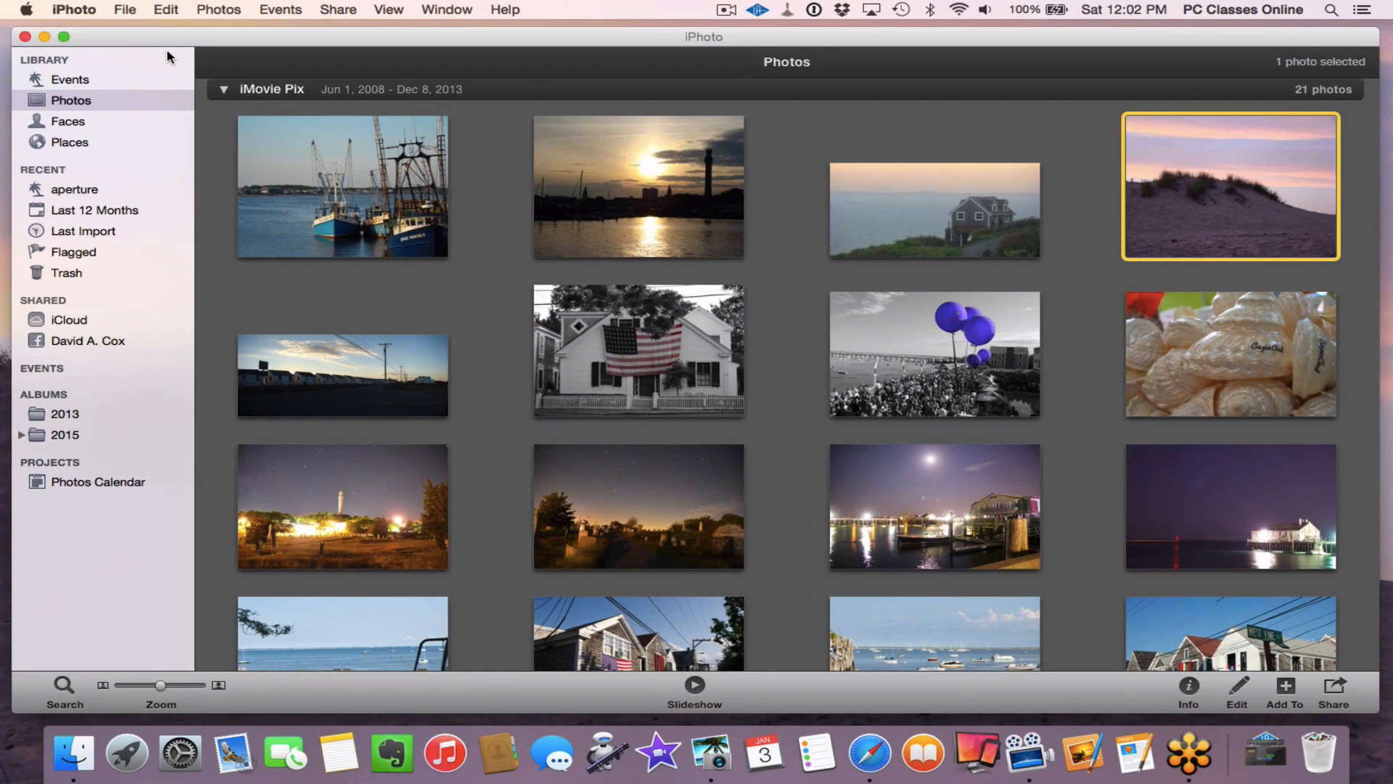
Step: Add the first twelve photos of the iMovie Pix event to the Best Photos album in the 2015 folder
{"action": "left_click", "coordinate": [22, 435]}
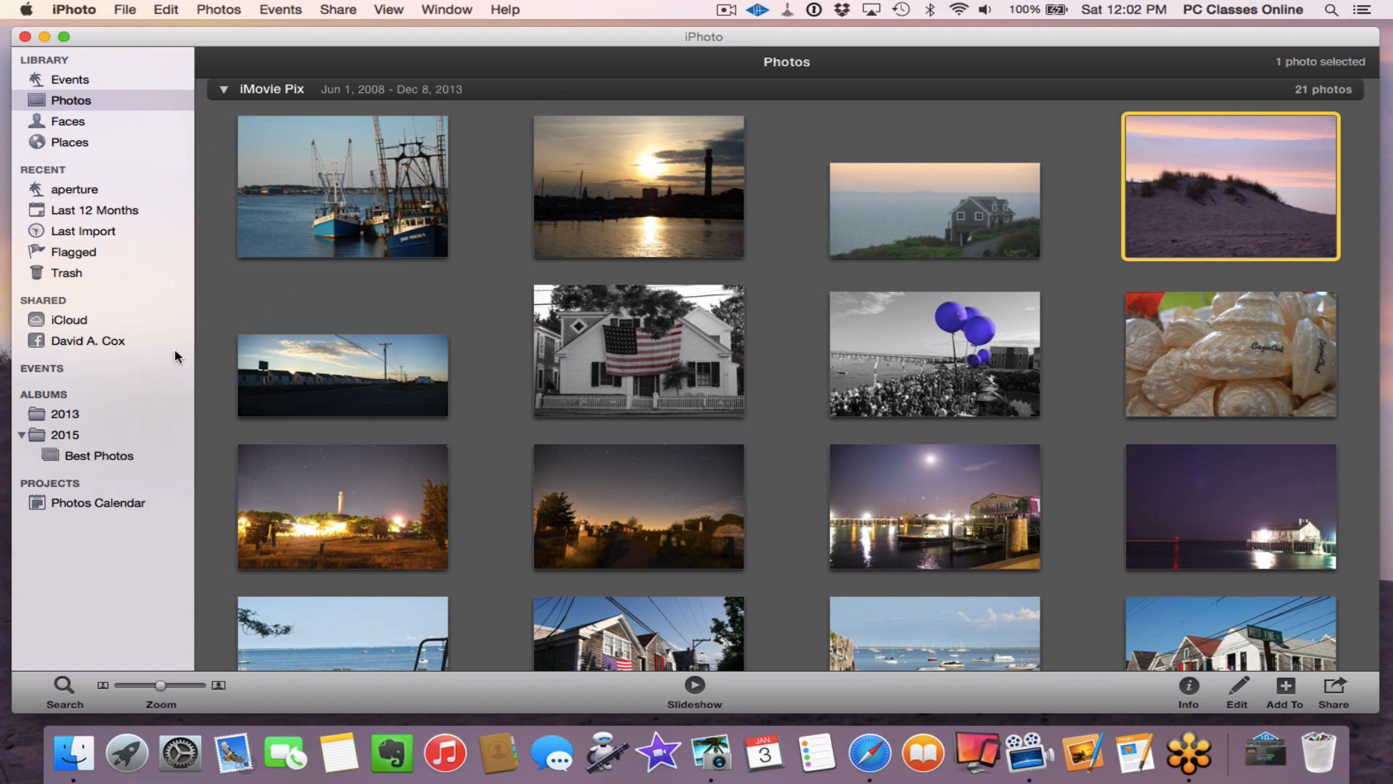
{"action": "left_click_drag", "start_coordinate": [222, 154], "coordinate": [1115, 482]}
{"action": "left_click_drag", "start_coordinate": [352, 464], "coordinate": [110, 456]}
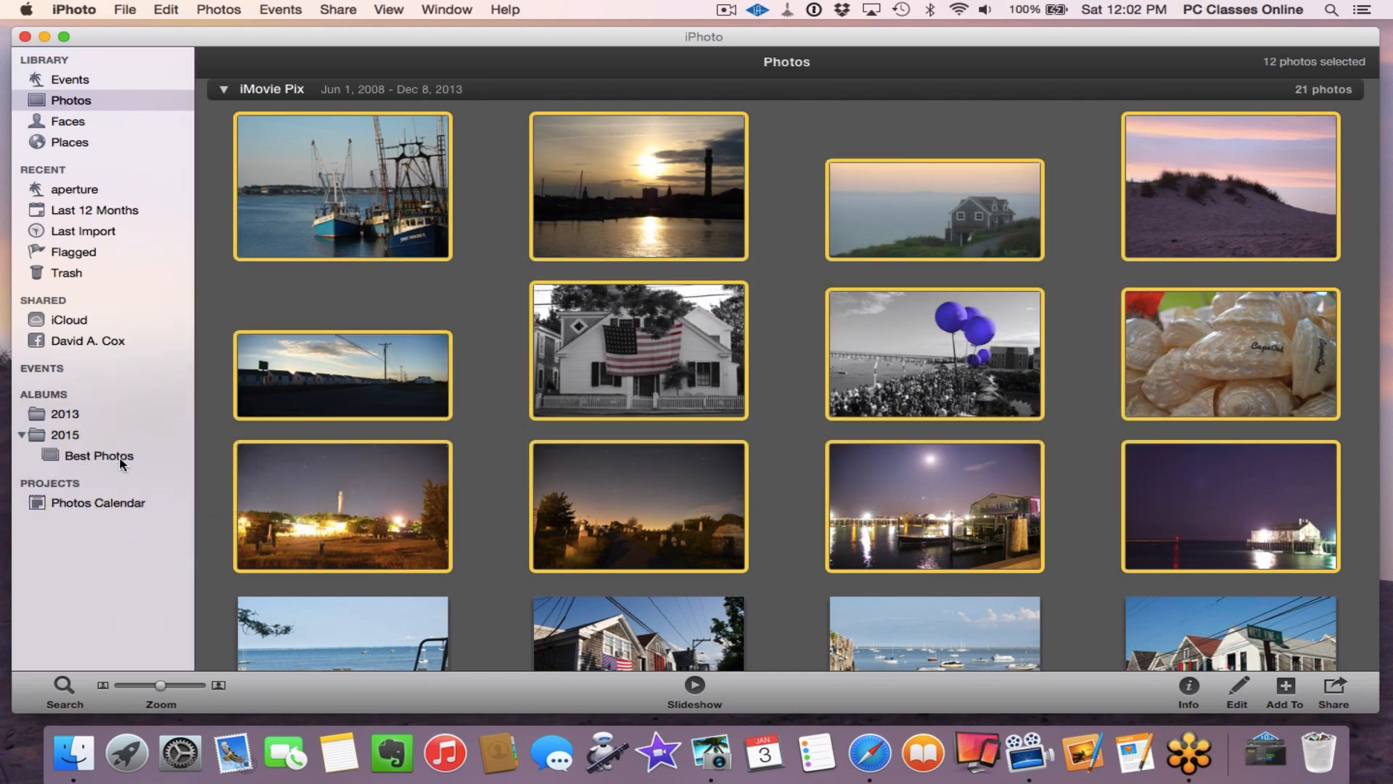
Step: Minimize the iPhoto window and open the Desktop & Screen Saver settings in System Preferences
{"action": "left_click", "coordinate": [42, 37]}
{"action": "left_click", "coordinate": [25, 11]}
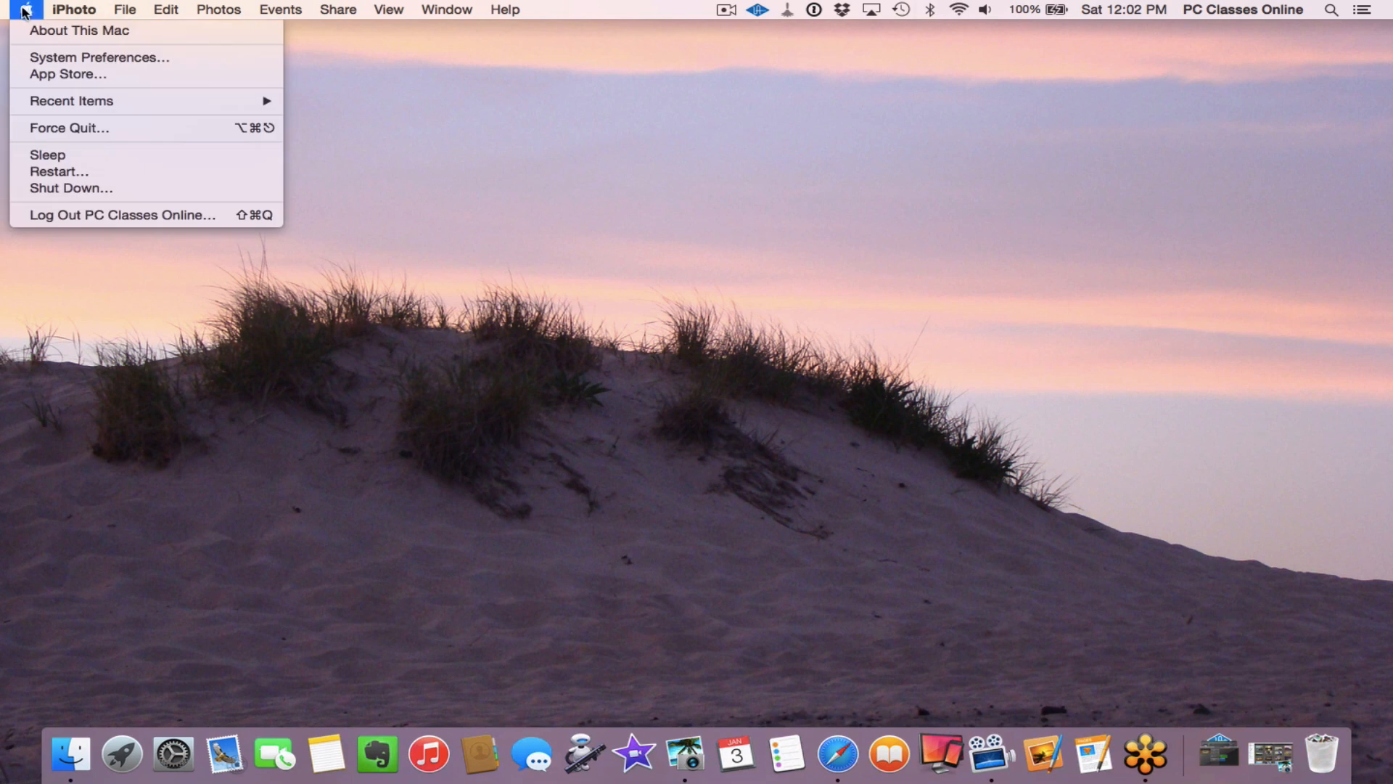
{"action": "left_click", "coordinate": [21, 57]}
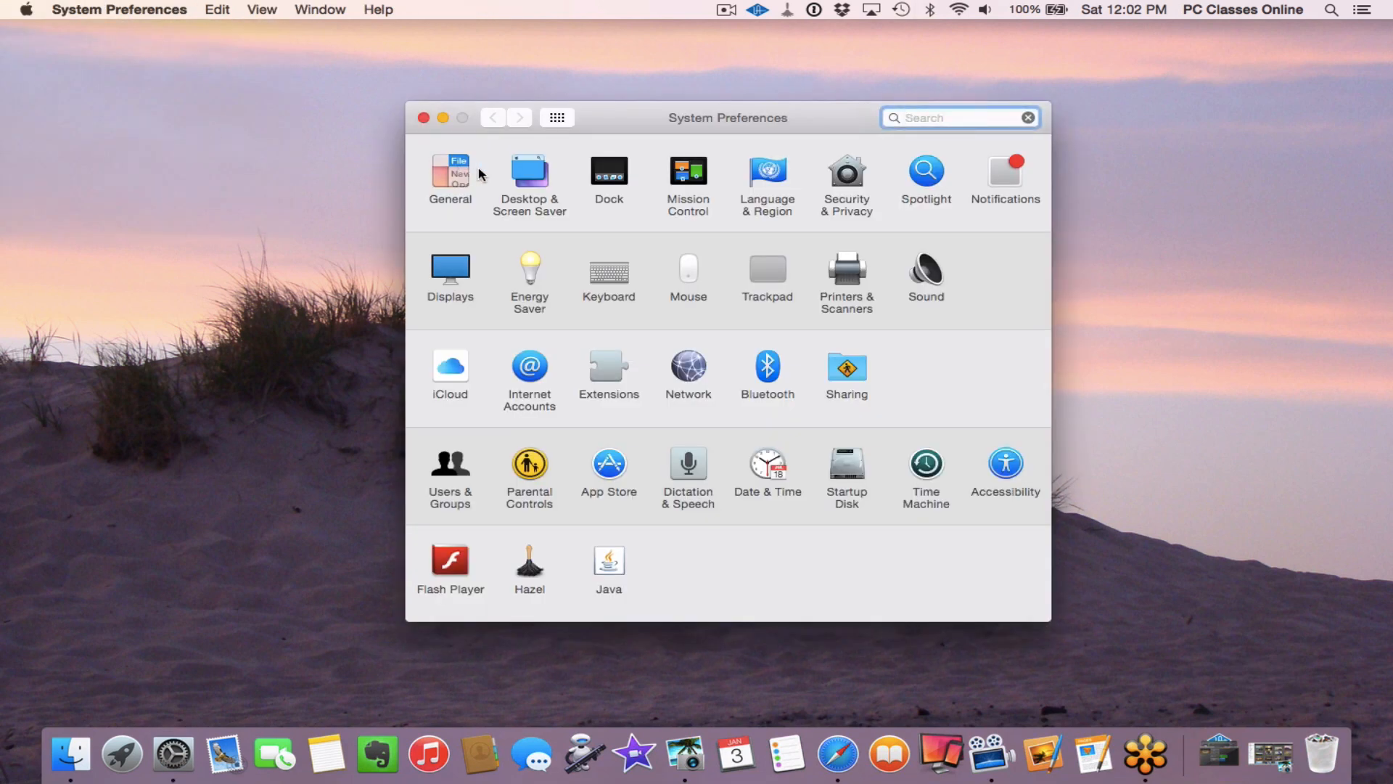
{"action": "left_click", "coordinate": [532, 172]}
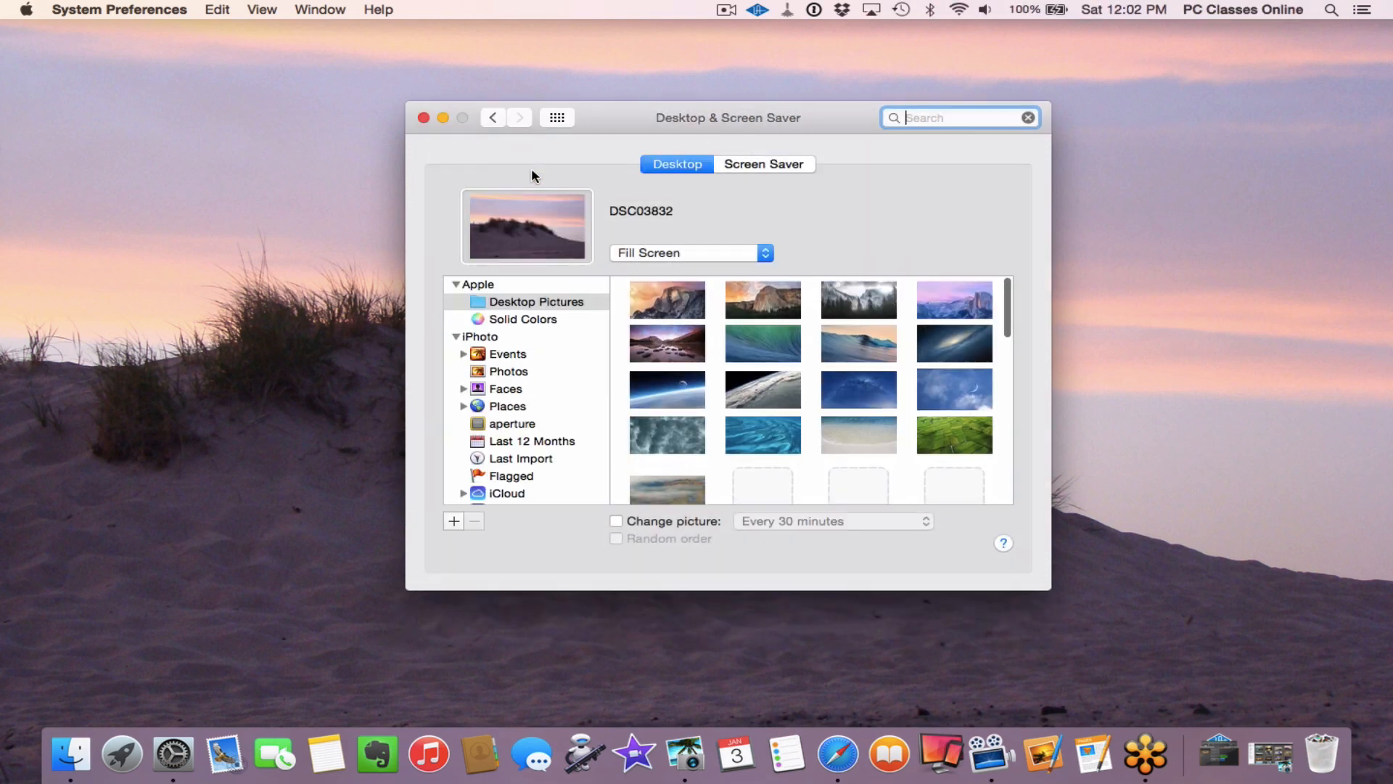
Step: Use the Best Photos album in iPhoto's 2015 folder as the desktop picture source, and enable automatic picture changes
{"action": "scroll", "coordinate": [473, 425], "scroll_direction": "down", "scroll_amount": 1}
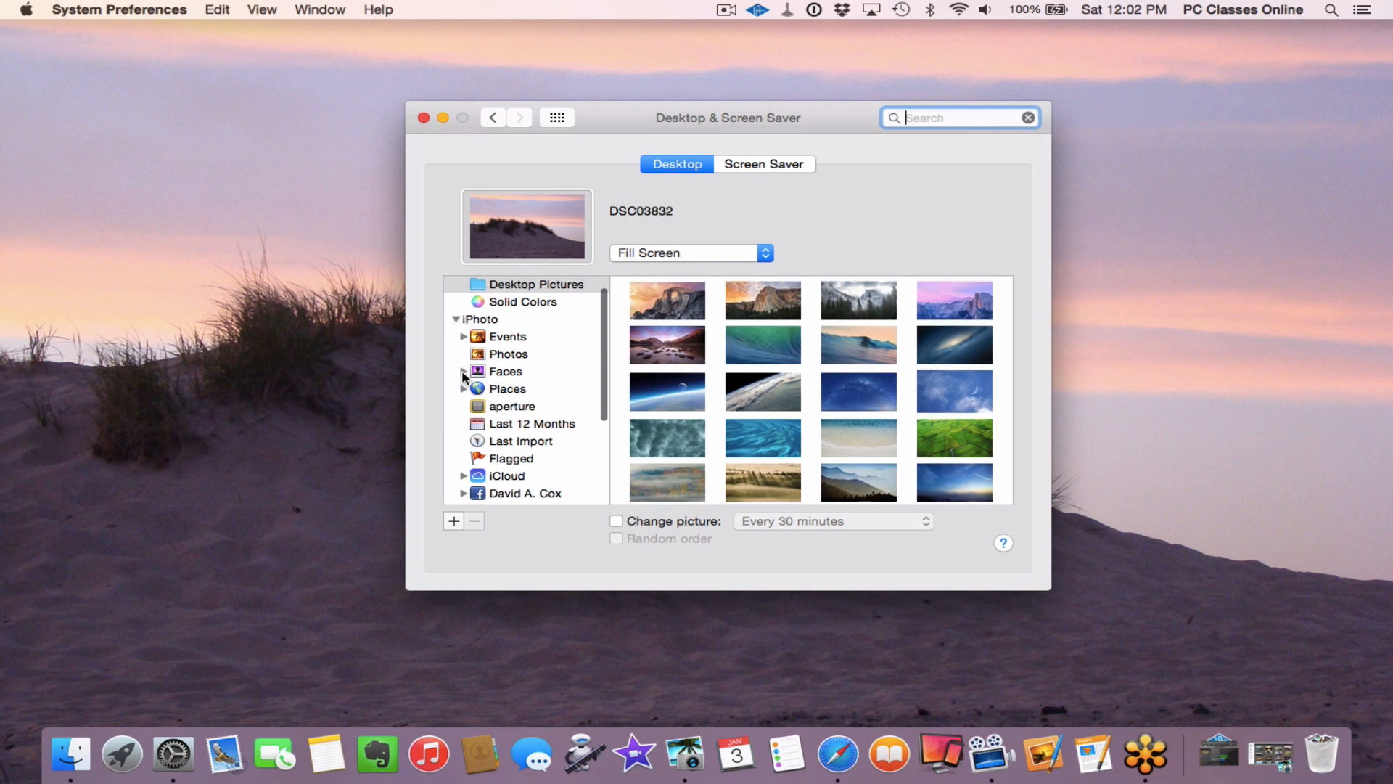
{"action": "scroll", "coordinate": [473, 403], "scroll_direction": "down", "scroll_amount": 4}
{"action": "scroll", "coordinate": [473, 414], "scroll_direction": "down", "scroll_amount": 1}
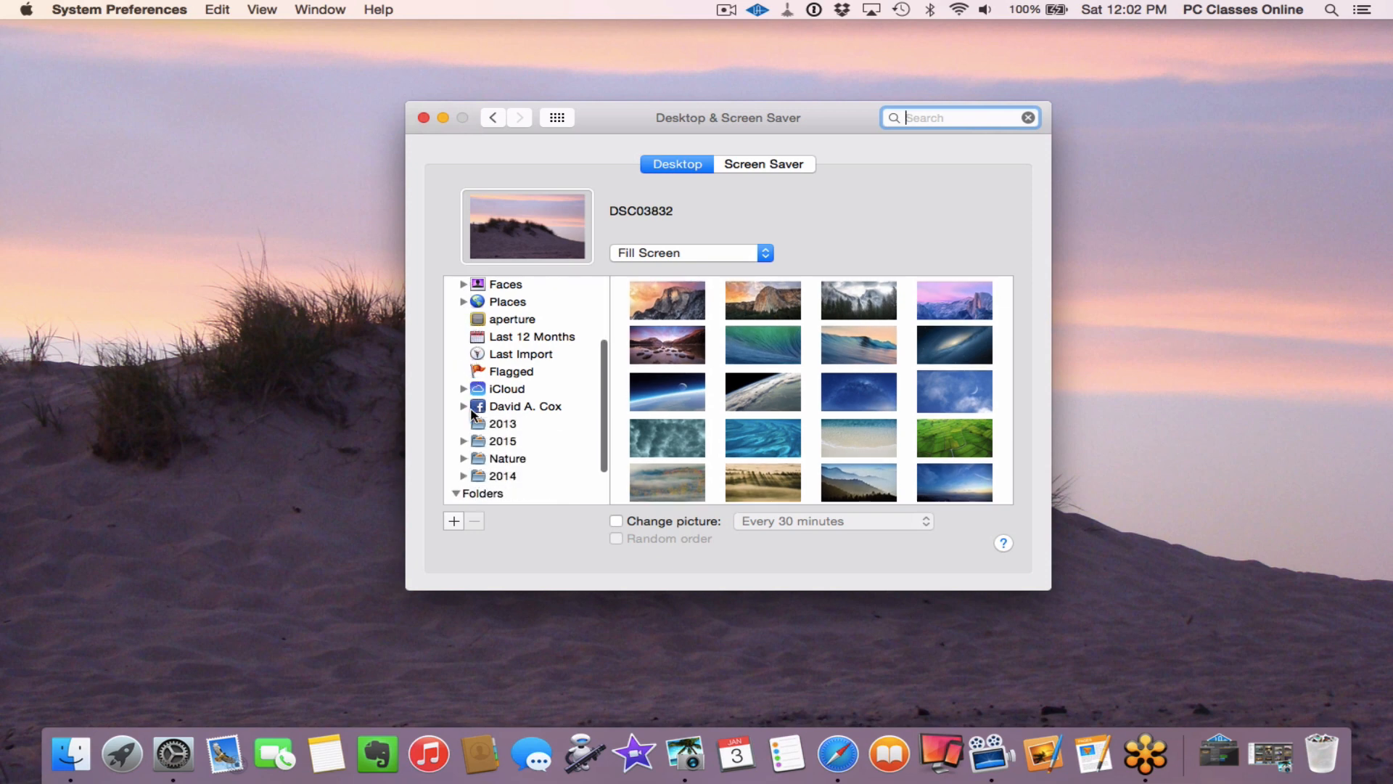
{"action": "left_click", "coordinate": [463, 441]}
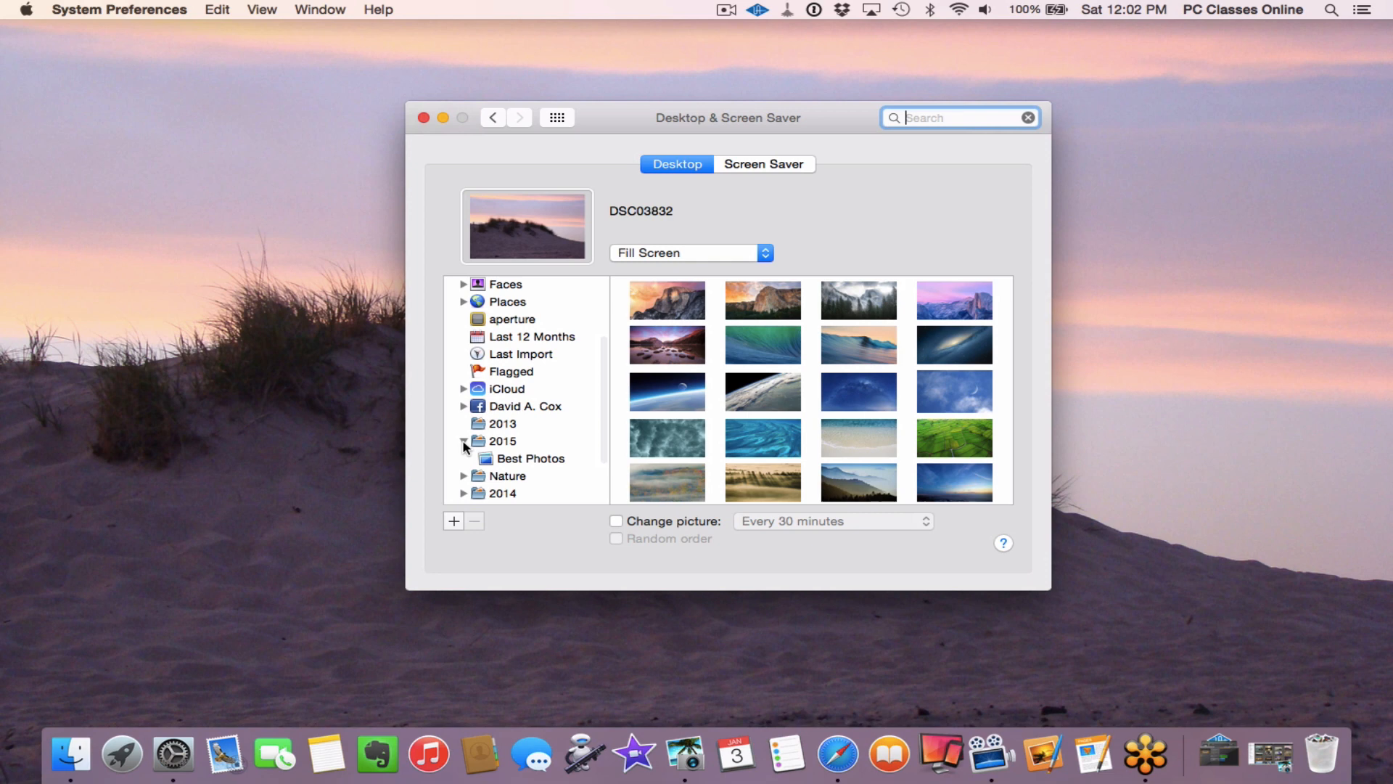
{"action": "left_click", "coordinate": [510, 459]}
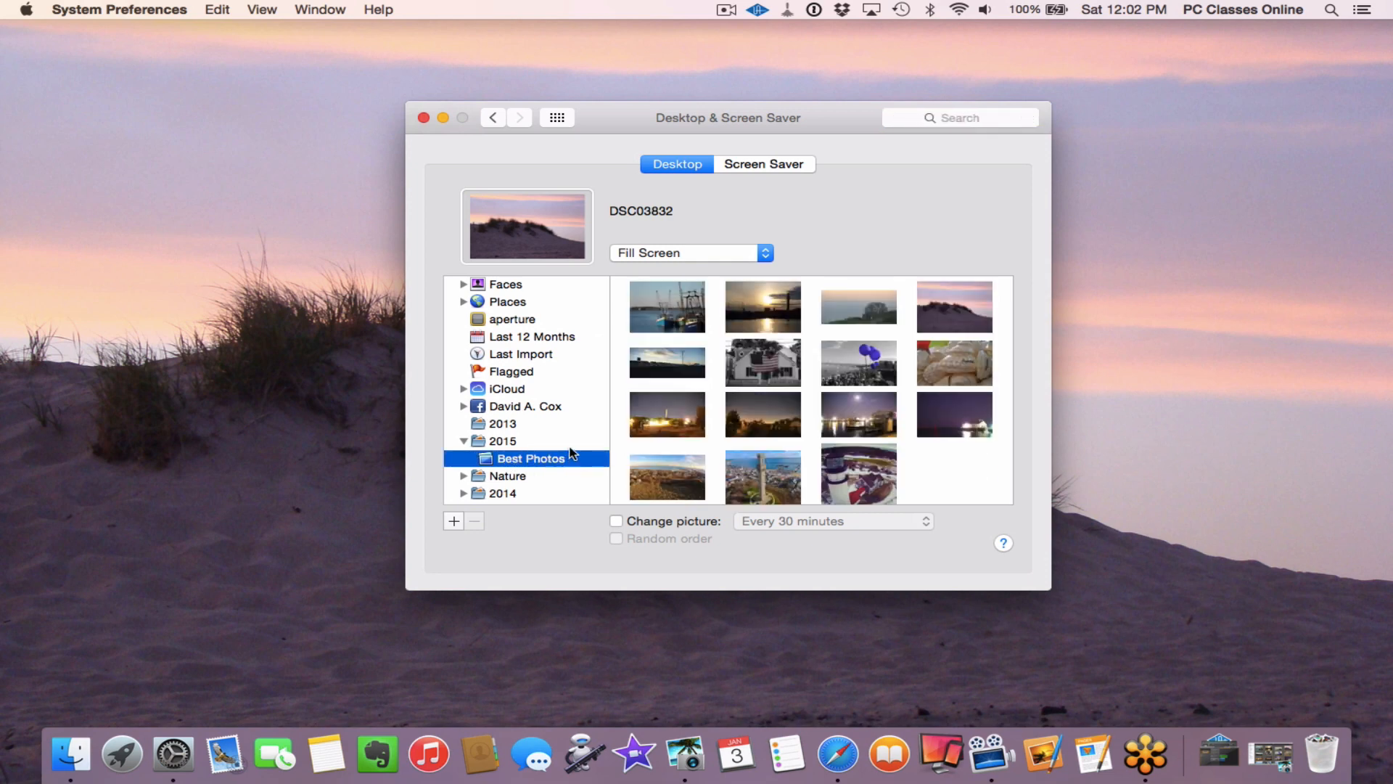
{"action": "left_click", "coordinate": [615, 521]}
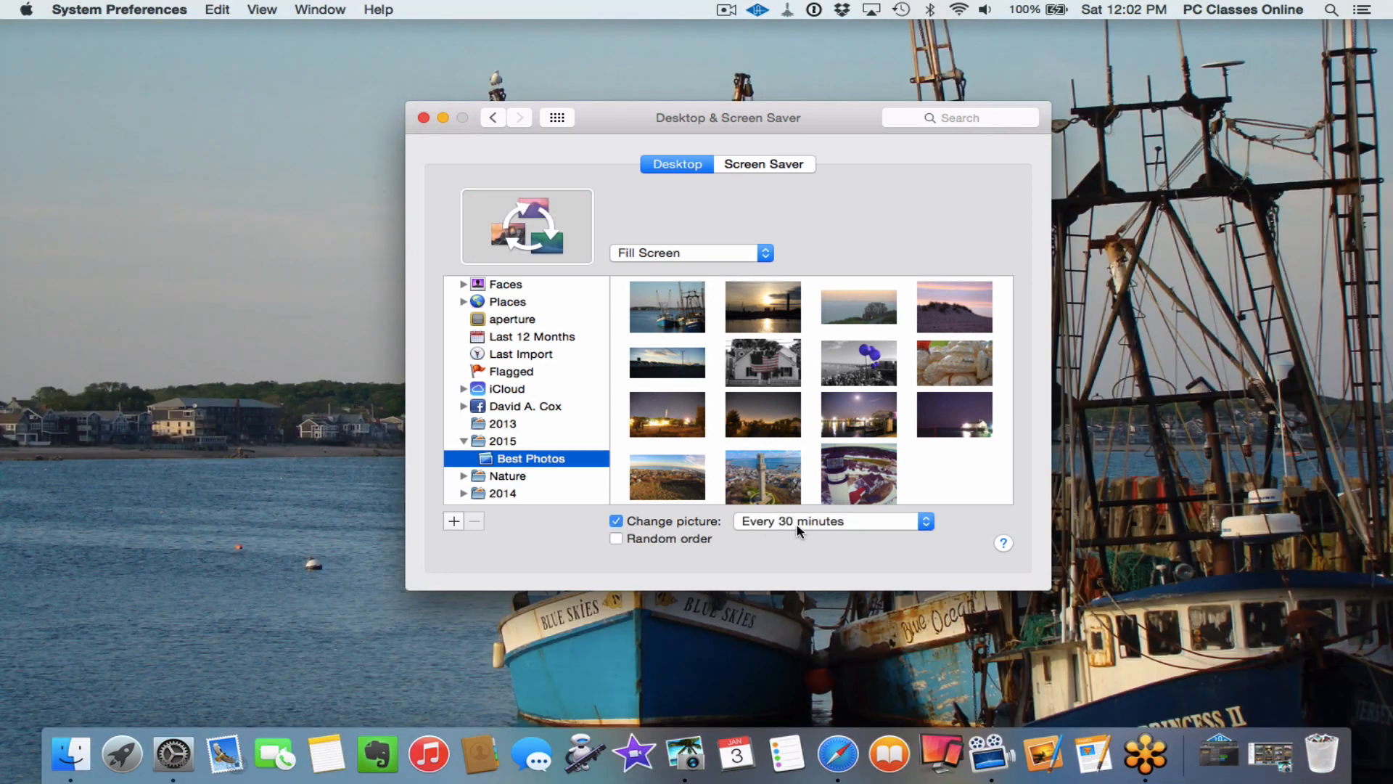
Step: Keep the 30-minute change interval, turn on random order for the desktop pictures, and return to the iPhoto window
{"action": "left_click", "coordinate": [818, 530]}
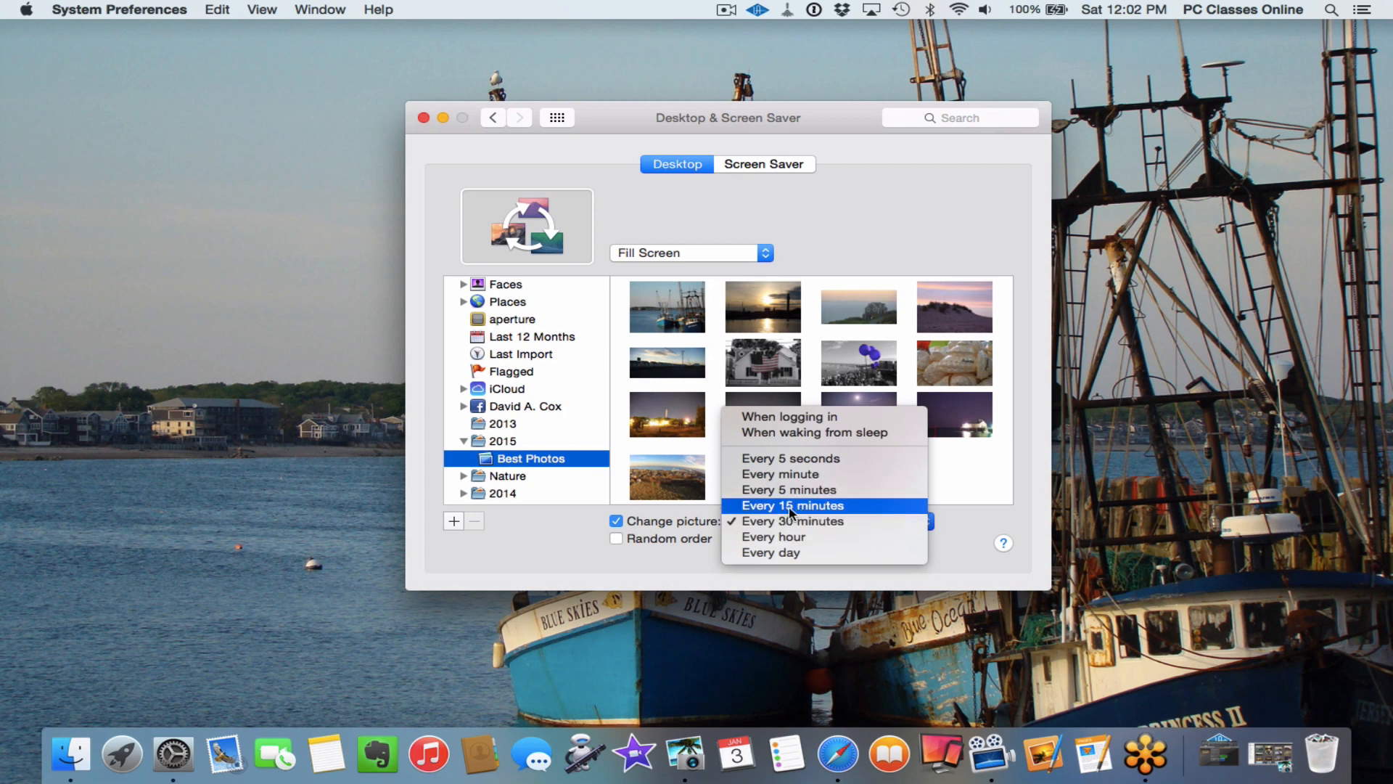
{"action": "left_click", "coordinate": [563, 559]}
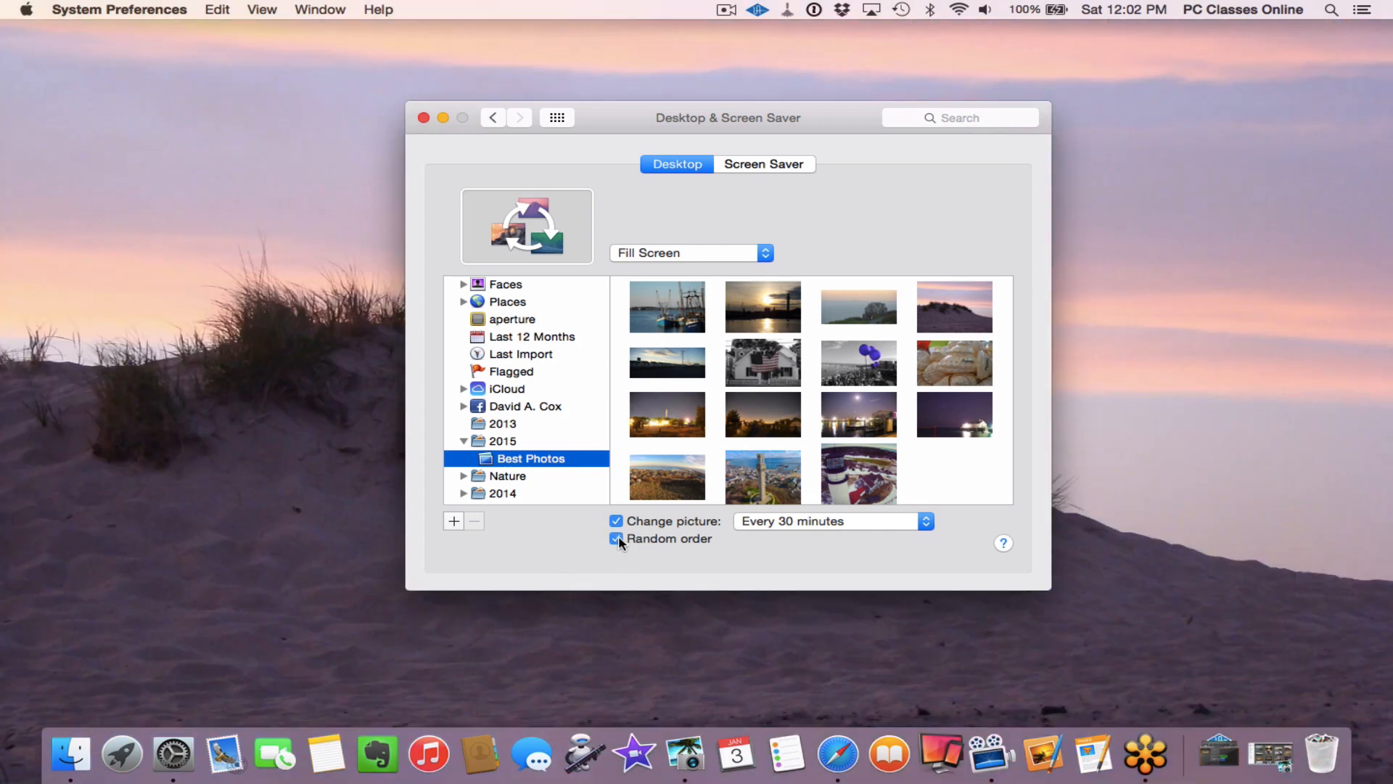
{"action": "left_click", "coordinate": [617, 539]}
{"action": "left_click", "coordinate": [424, 121]}
{"action": "left_click", "coordinate": [1266, 751]}
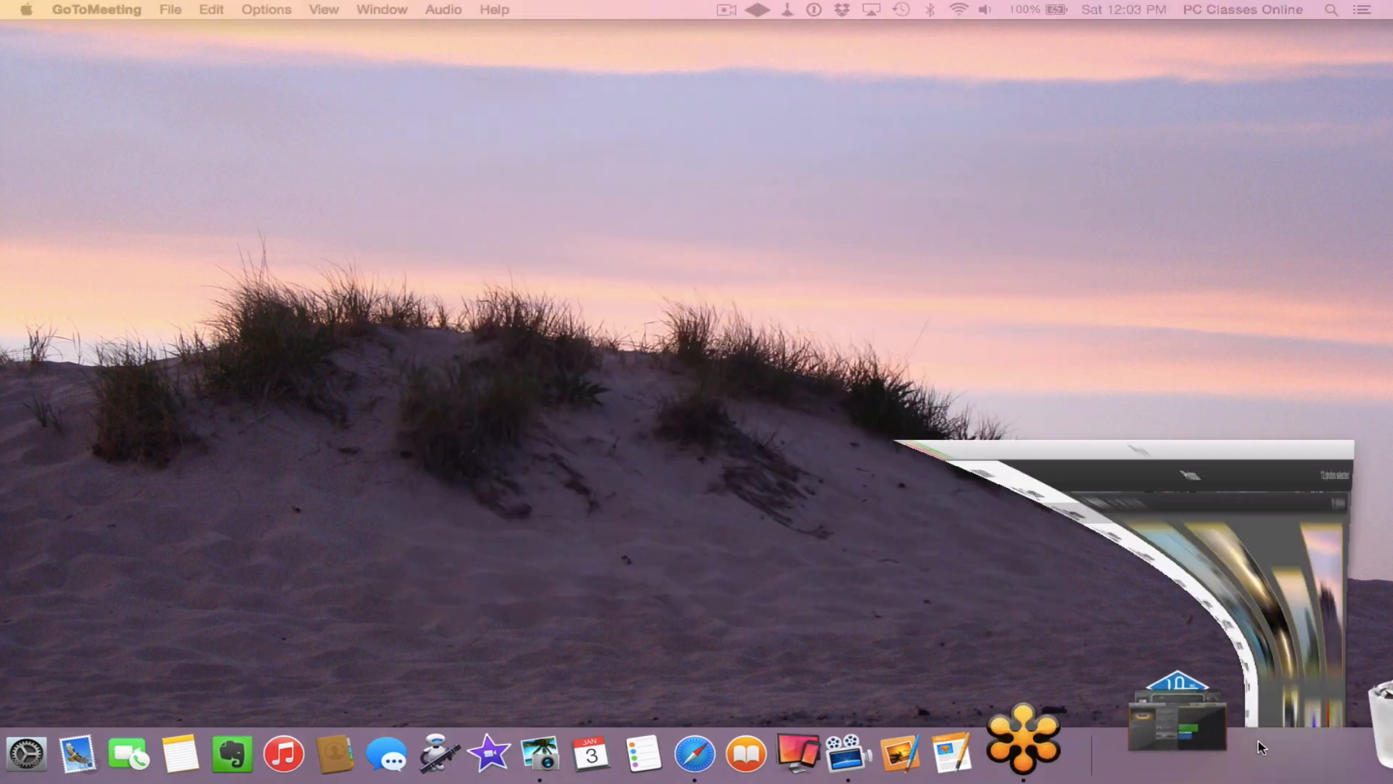